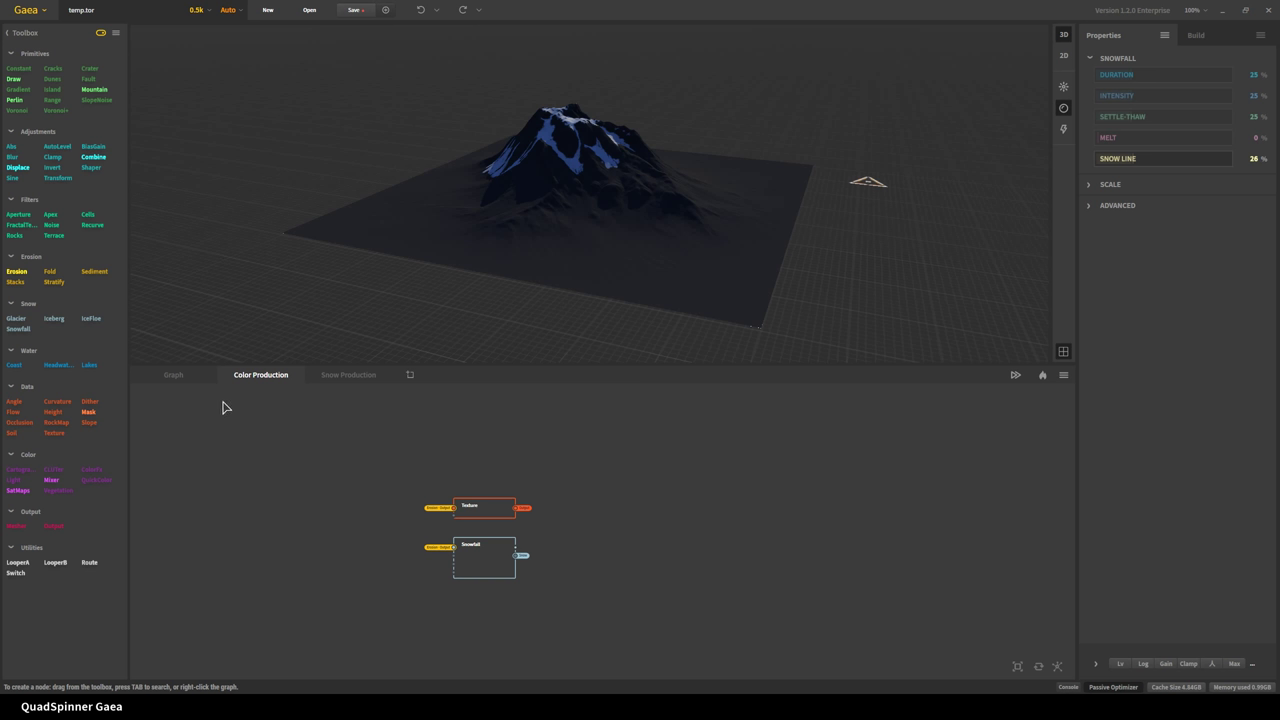
- Open the recent file hero-Icey009.tor without saving the changes to the current terrain
{"action": "left_click", "coordinate": [27, 10]}
{"action": "mouse_move", "coordinate": [73, 89]}
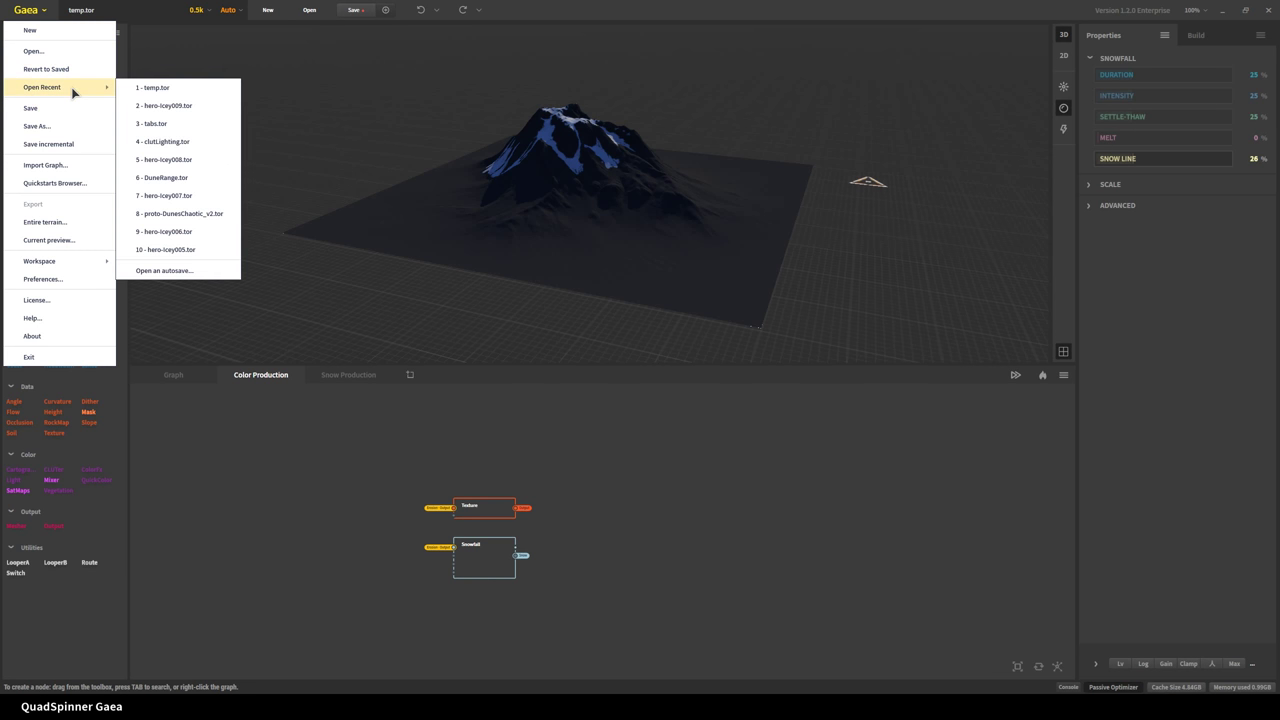
{"action": "left_click", "coordinate": [192, 106]}
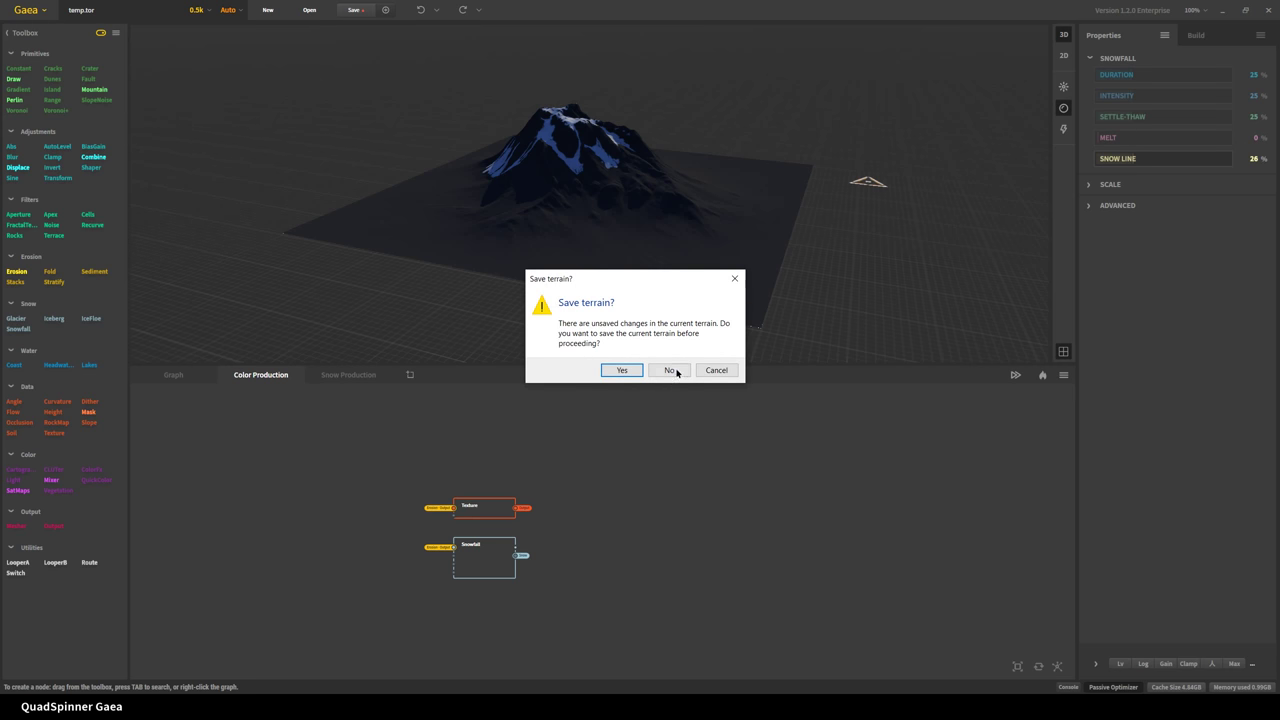
{"action": "left_click", "coordinate": [670, 370]}
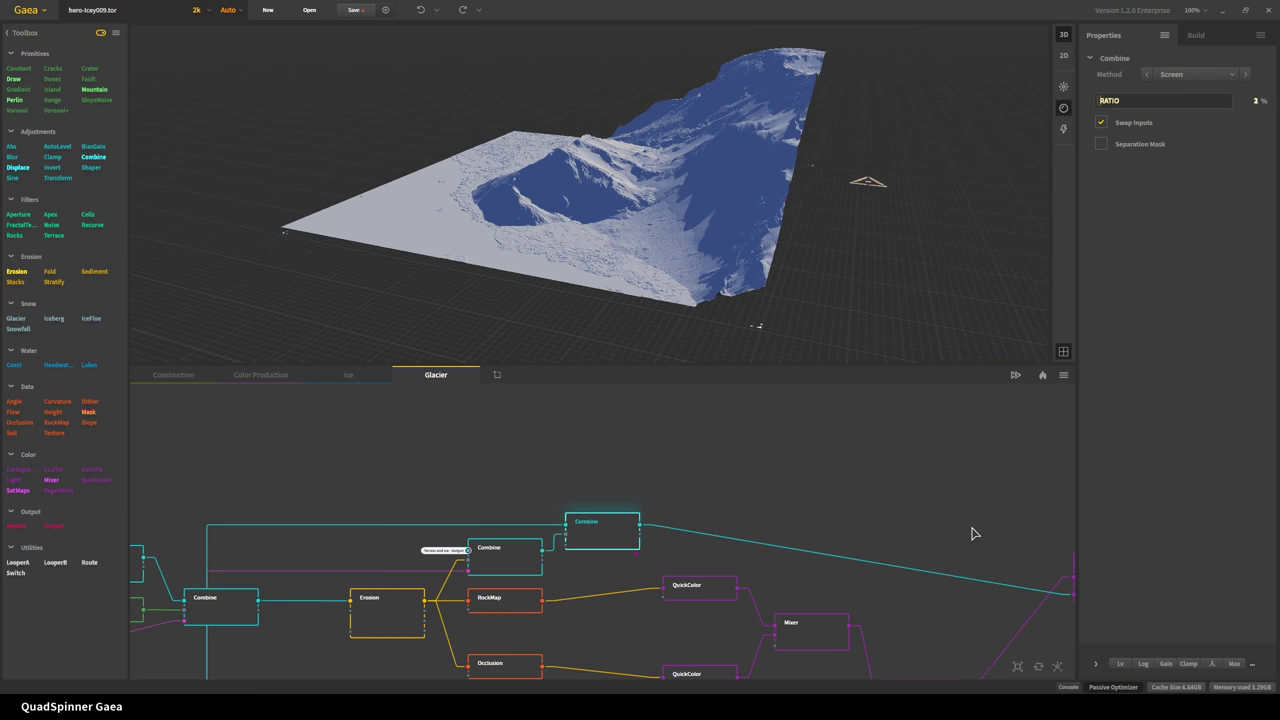
- Examine the loaded terrain from several angles and survey the whole Glacier node graph
{"action": "scroll", "coordinate": [645, 298], "scroll_direction": "up", "scroll_amount": 5}
{"action": "left_click_drag", "start_coordinate": [680, 262], "coordinate": [797, 234]}
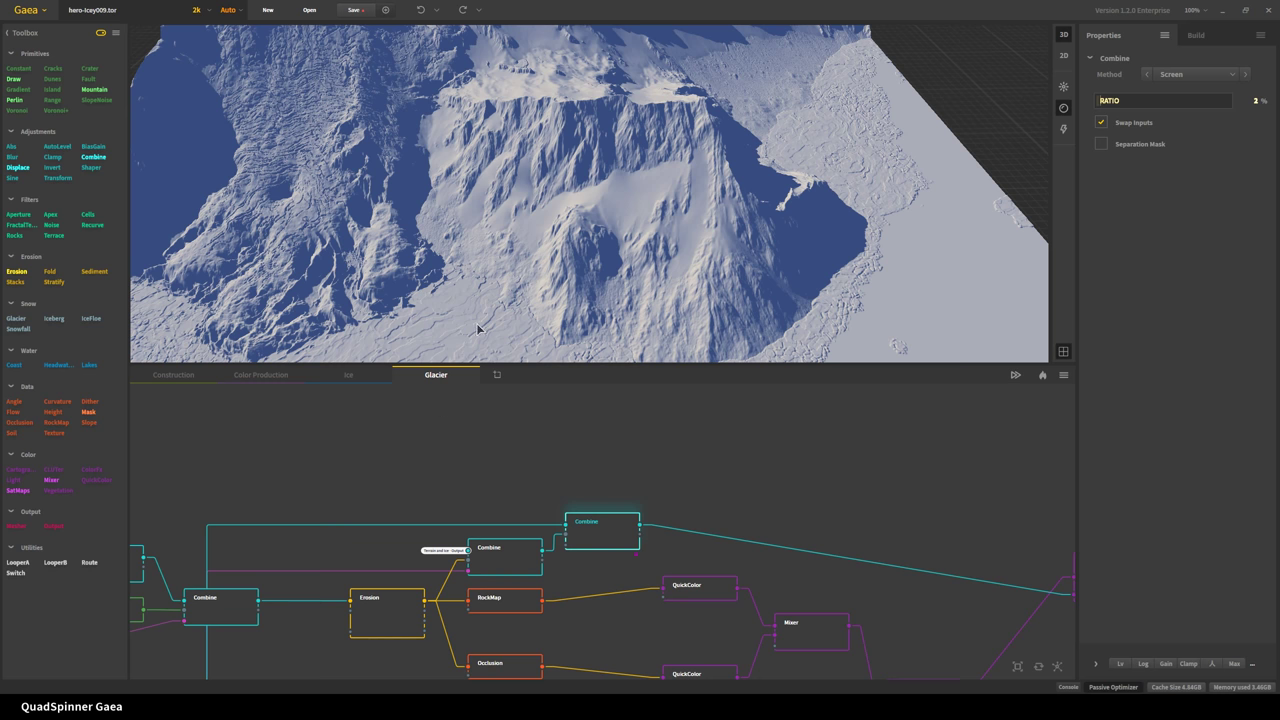
{"action": "left_click_drag", "start_coordinate": [541, 263], "coordinate": [520, 300]}
{"action": "scroll", "coordinate": [499, 501], "scroll_direction": "down", "scroll_amount": 2}
{"action": "scroll", "coordinate": [499, 501], "scroll_direction": "down", "scroll_amount": 5}
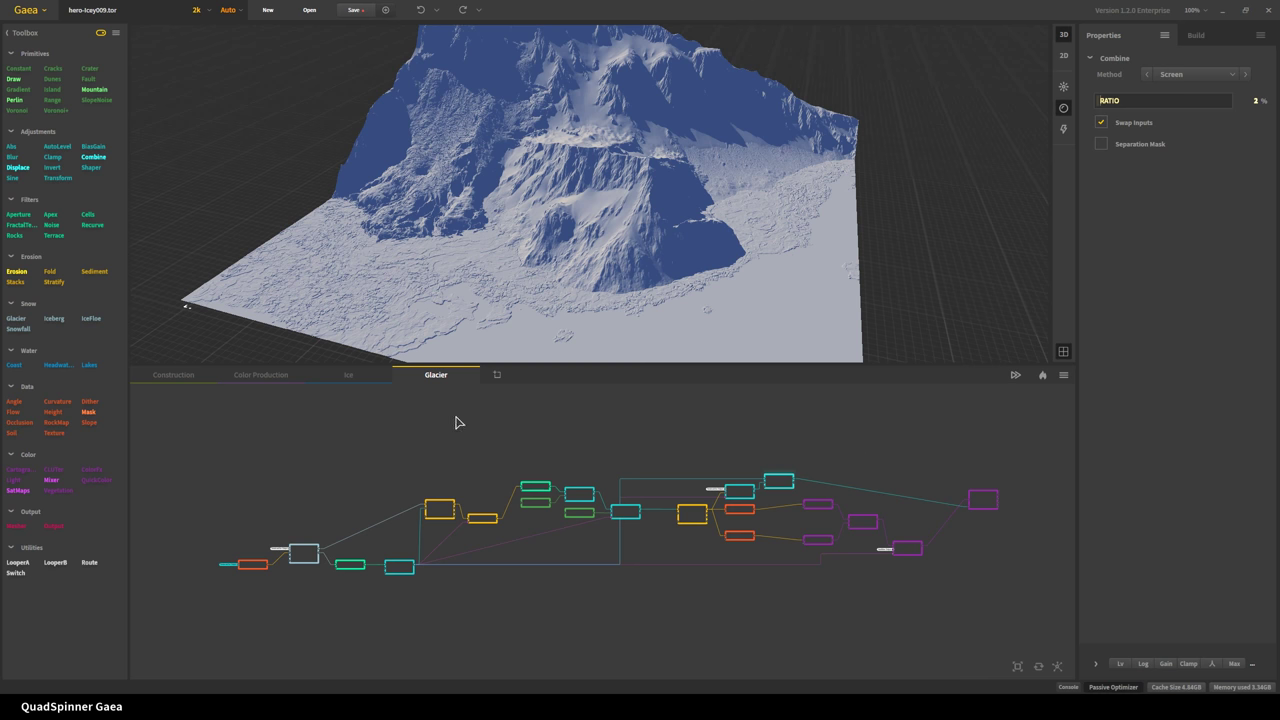
- Show the Construction graph with all of its nodes fitted in view
{"action": "left_click", "coordinate": [180, 377]}
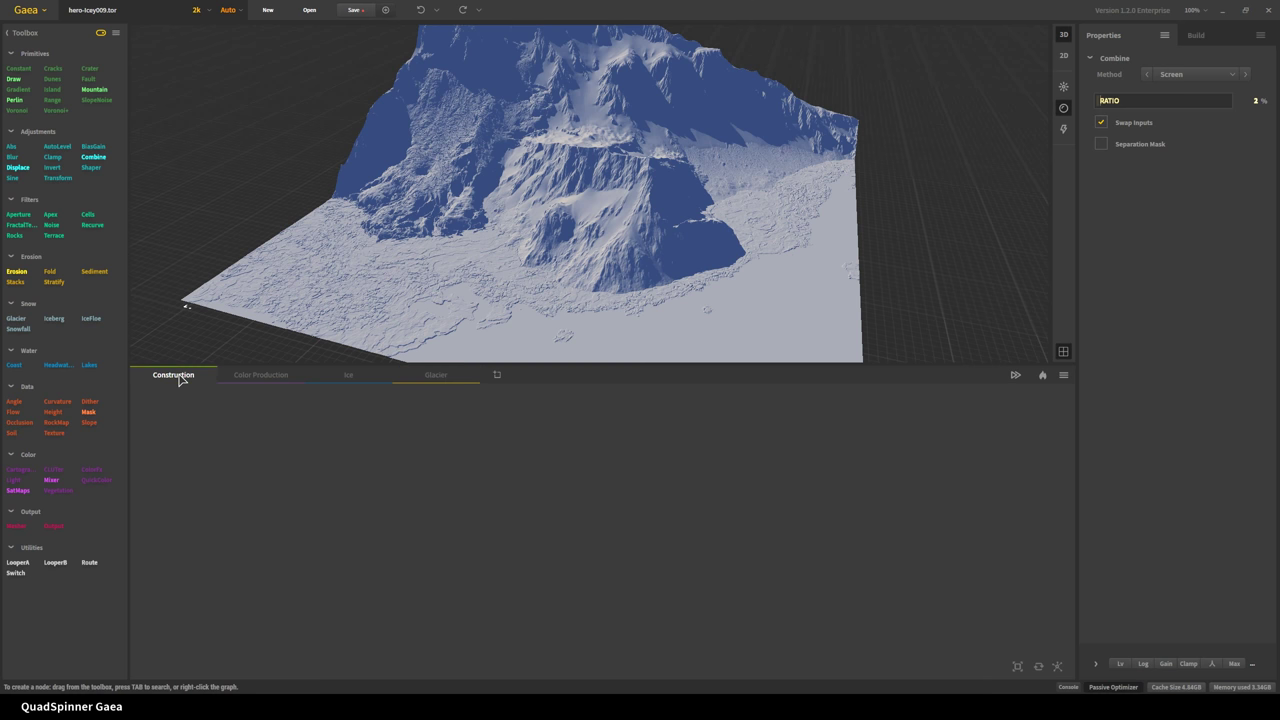
{"action": "left_click", "coordinate": [1018, 667]}
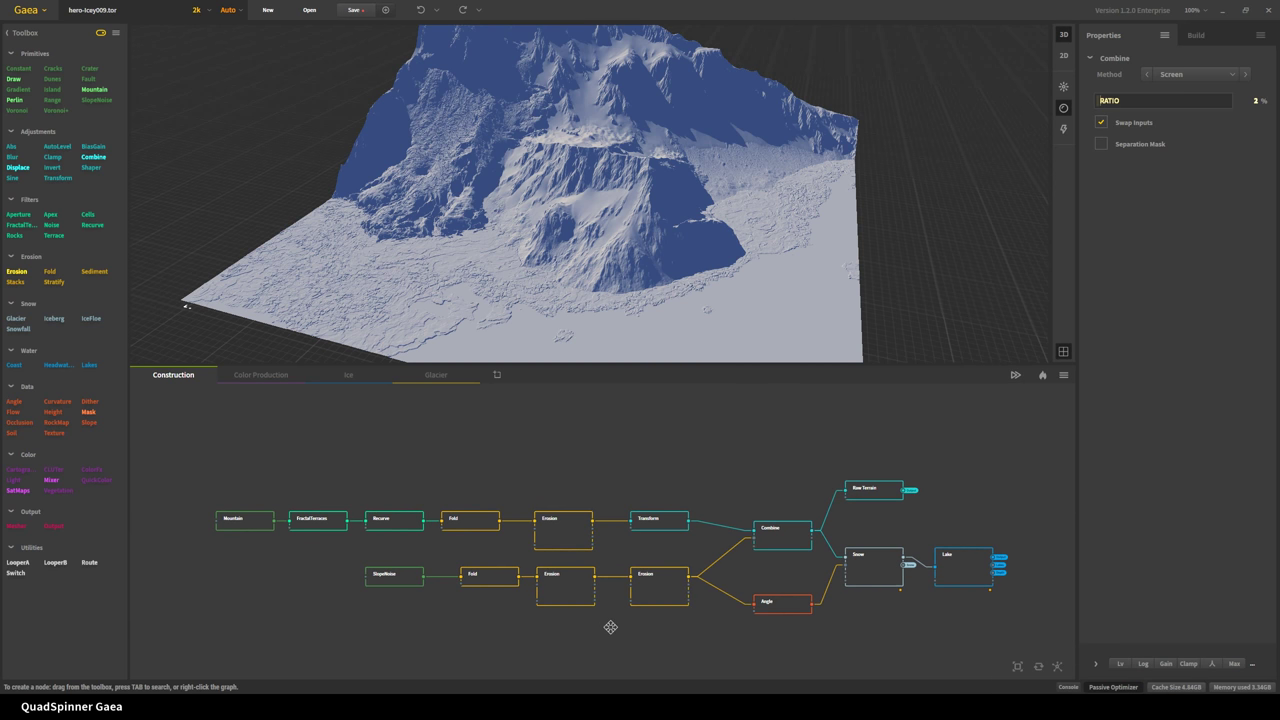
{"action": "middle_click_drag", "start_coordinate": [608, 628], "coordinate": [620, 603]}
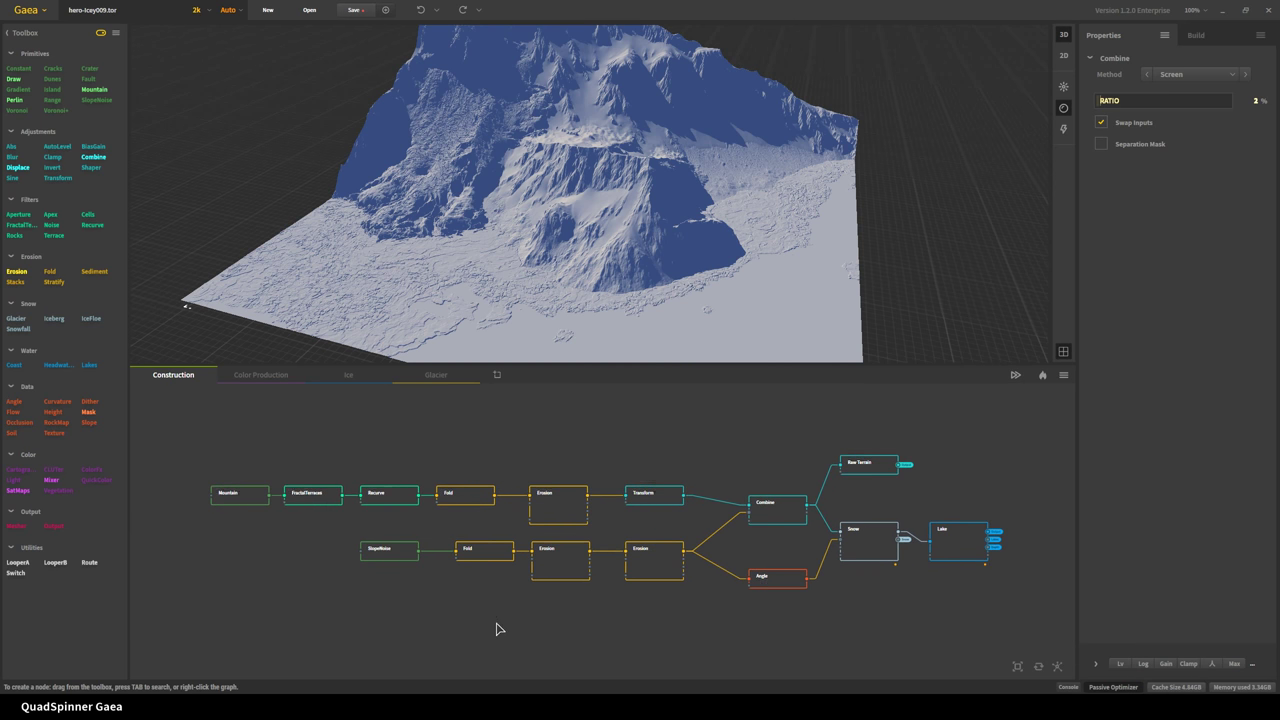
- Preview the Mountain node and the SlopeNoise node, checking SlopeNoise's available modifiers and its shape from several angles
{"action": "left_click", "coordinate": [247, 502]}
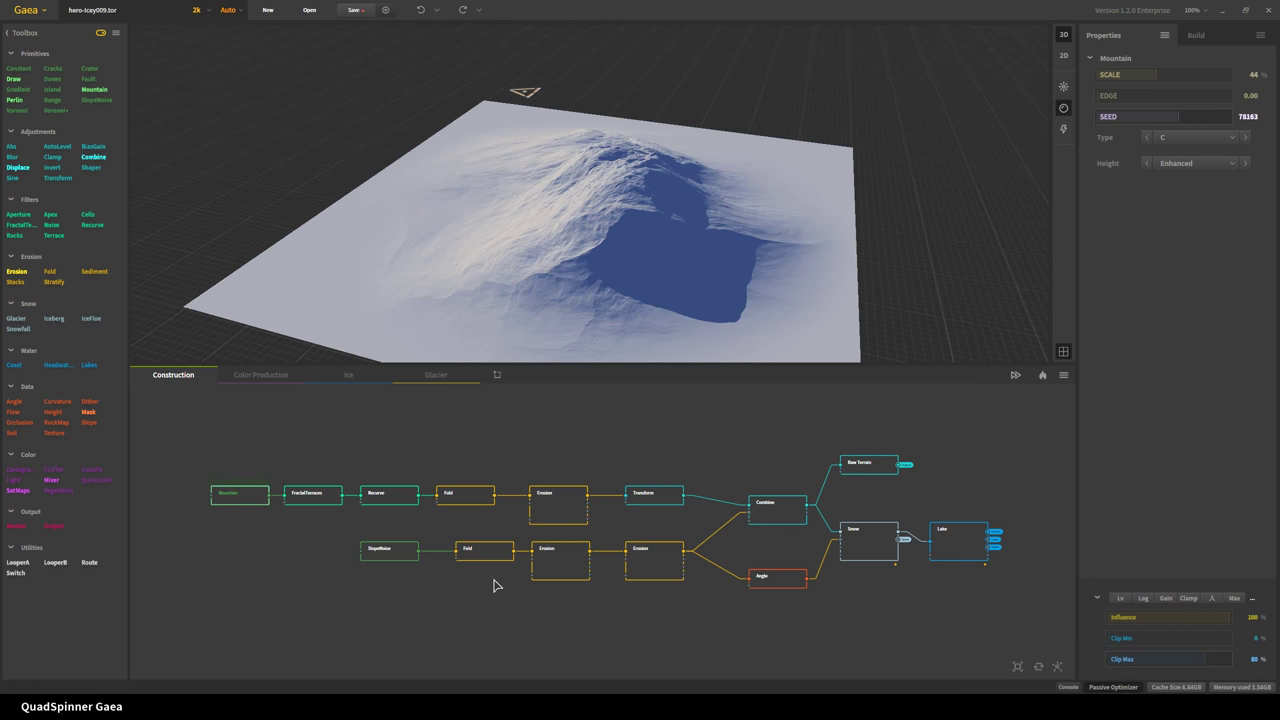
{"action": "left_click", "coordinate": [373, 549]}
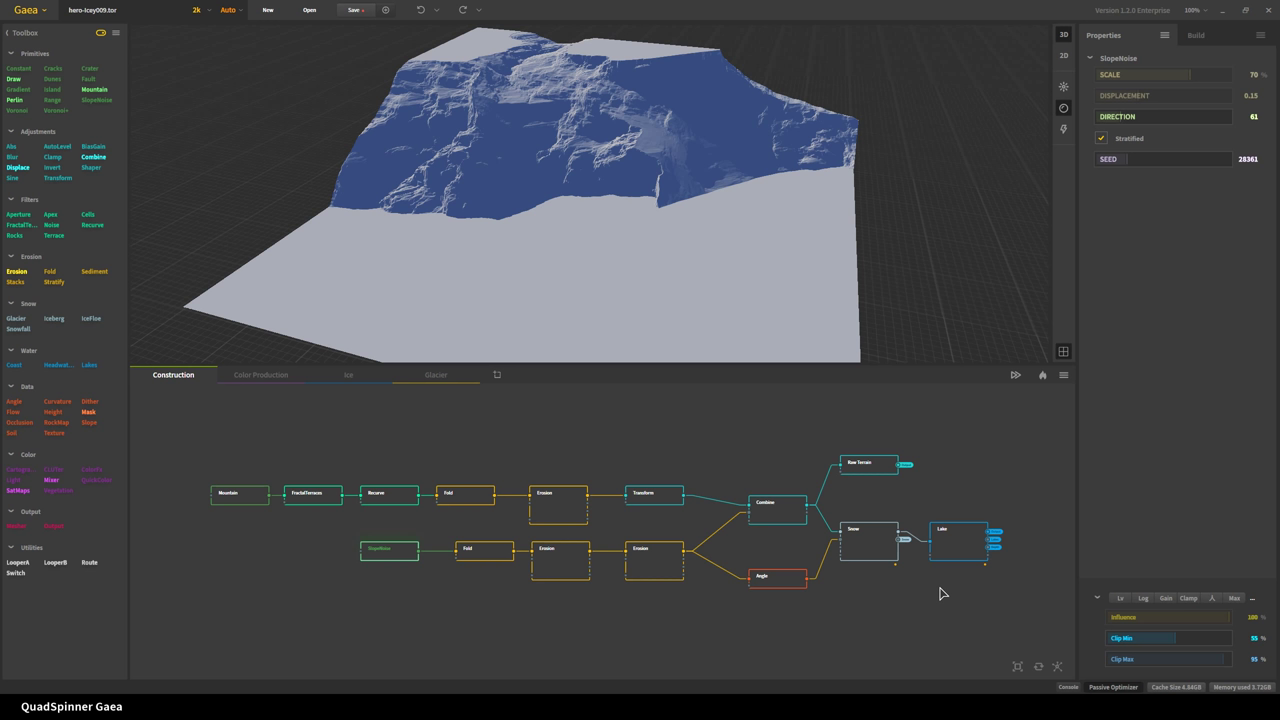
{"action": "left_click", "coordinate": [1252, 599]}
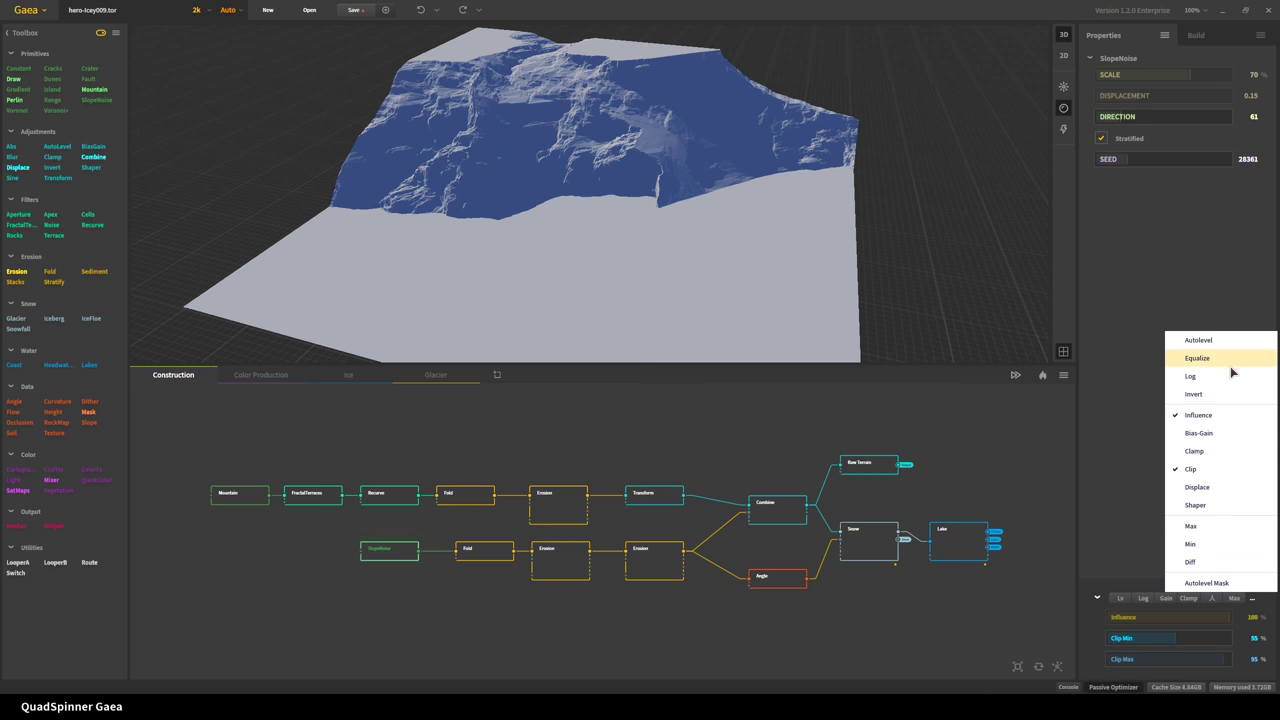
{"action": "left_click", "coordinate": [1133, 527]}
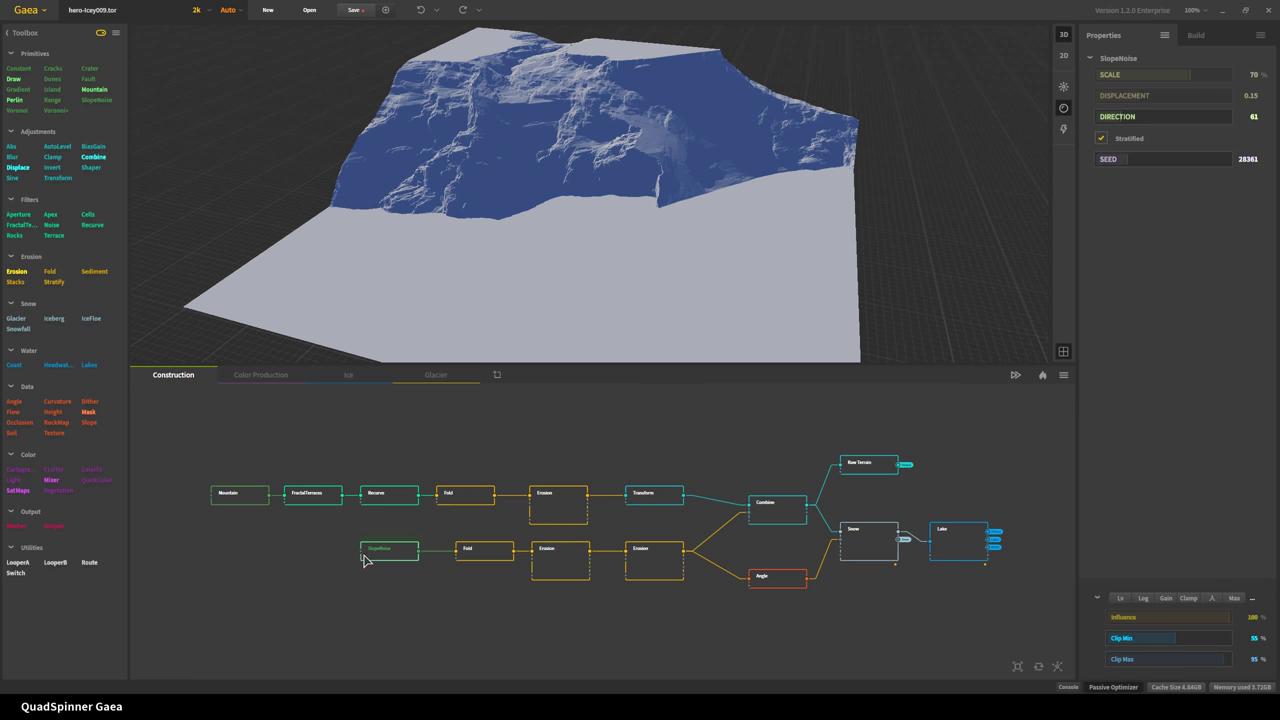
{"action": "left_click_drag", "start_coordinate": [618, 203], "coordinate": [602, 246]}
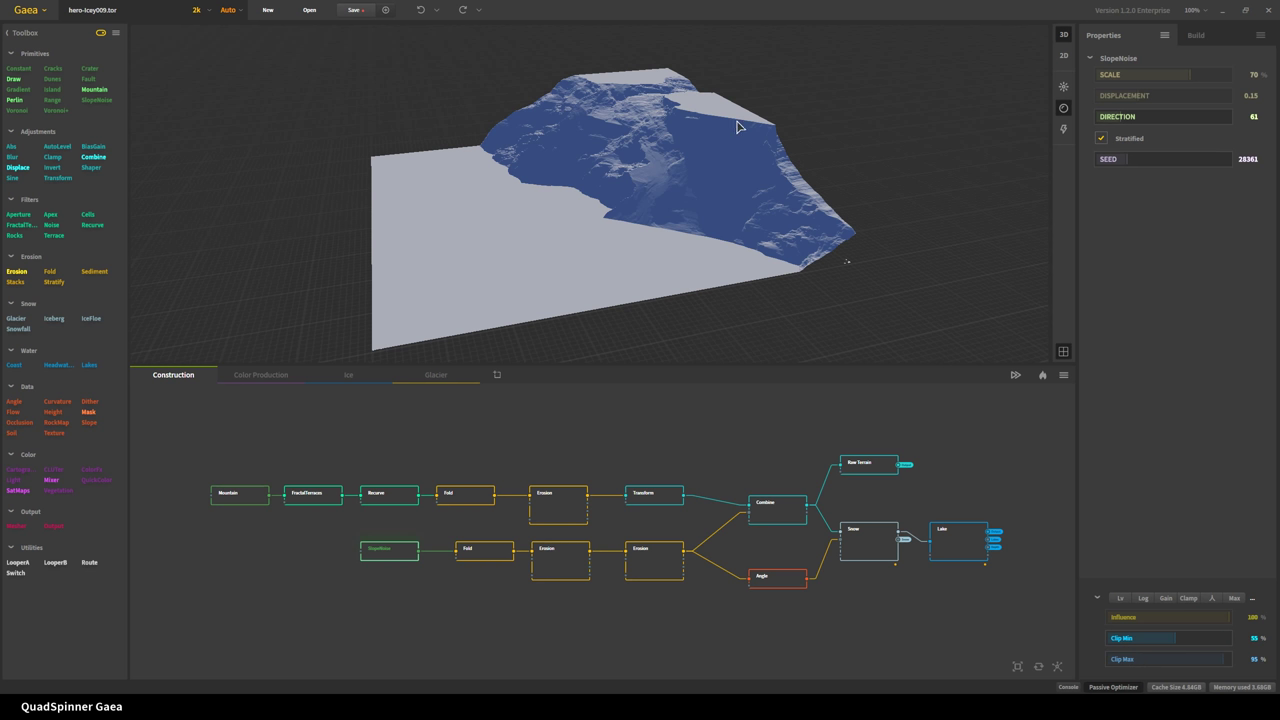
{"action": "left_click_drag", "start_coordinate": [647, 257], "coordinate": [633, 289]}
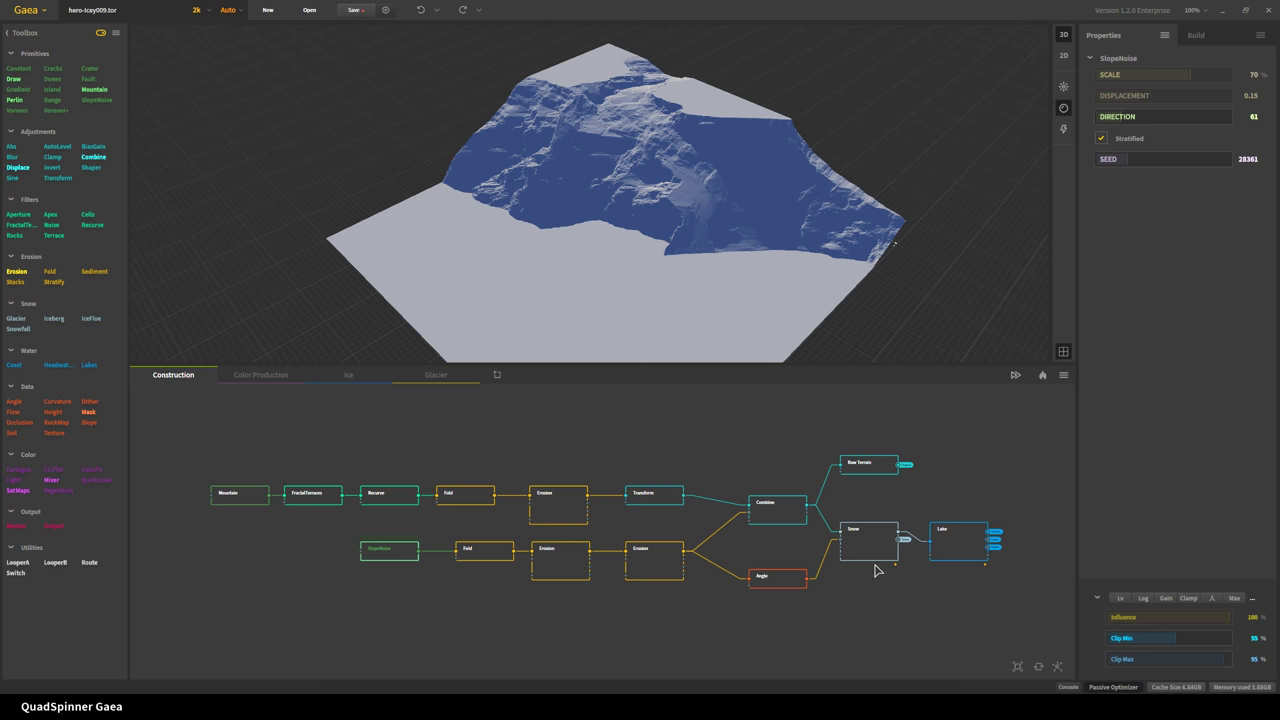
- Preview the Fold node fed by SlopeNoise and examine the folded cliff face up close
{"action": "left_click", "coordinate": [478, 566]}
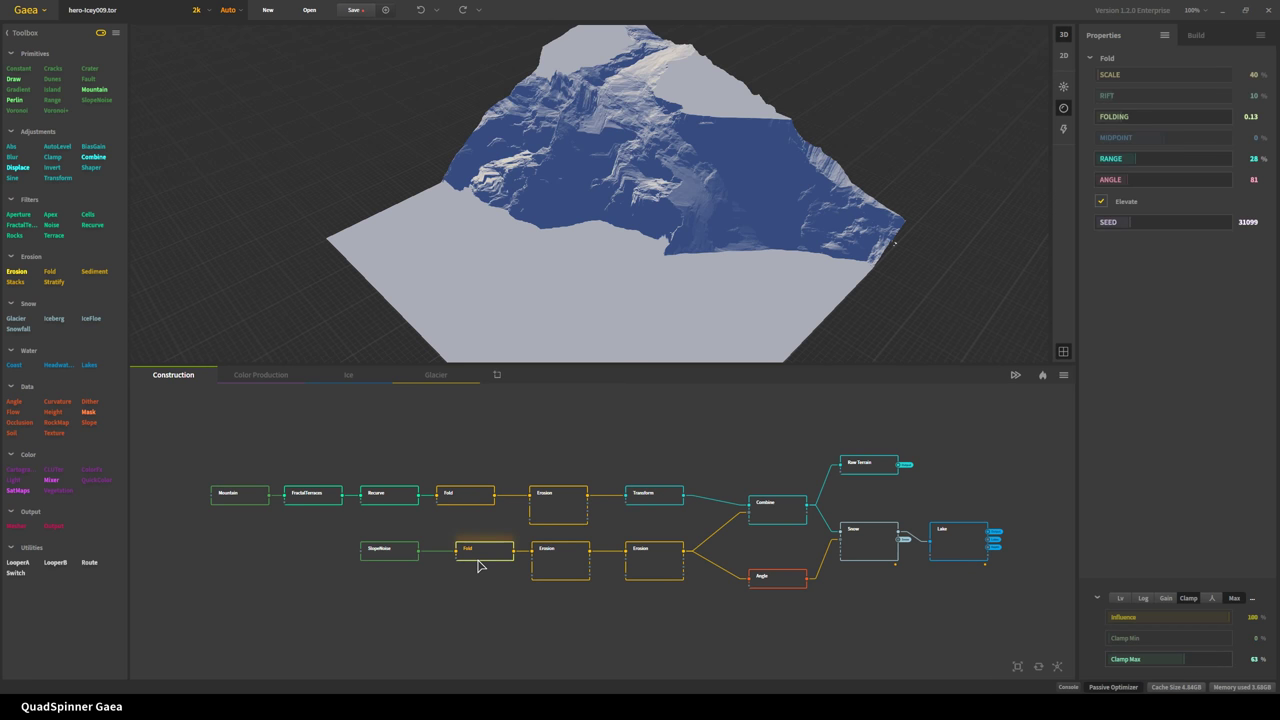
{"action": "left_click_drag", "start_coordinate": [545, 287], "coordinate": [580, 320]}
{"action": "scroll", "coordinate": [573, 301], "scroll_direction": "down", "scroll_amount": 5}
{"action": "left_click_drag", "start_coordinate": [567, 181], "coordinate": [576, 226]}
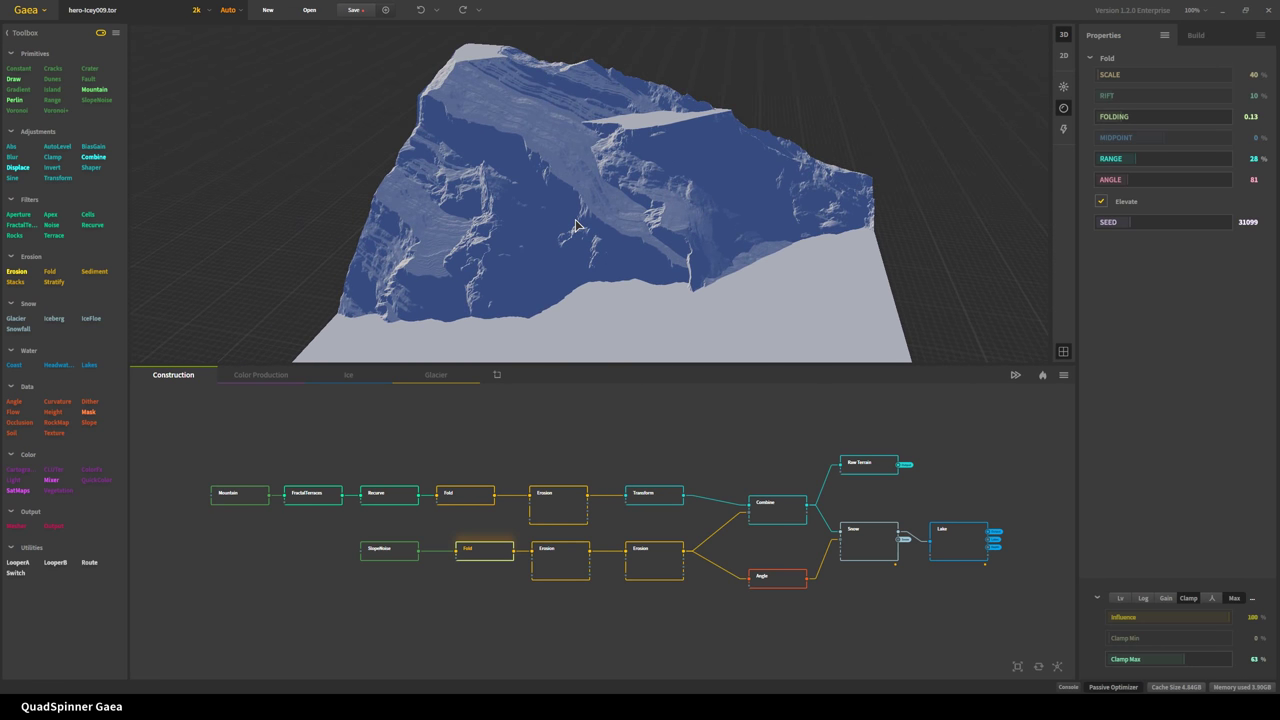
- Preview the first Erosion node after the SlopeNoise branch's Fold and examine its effect on the cliff and its base
{"action": "left_click", "coordinate": [558, 577]}
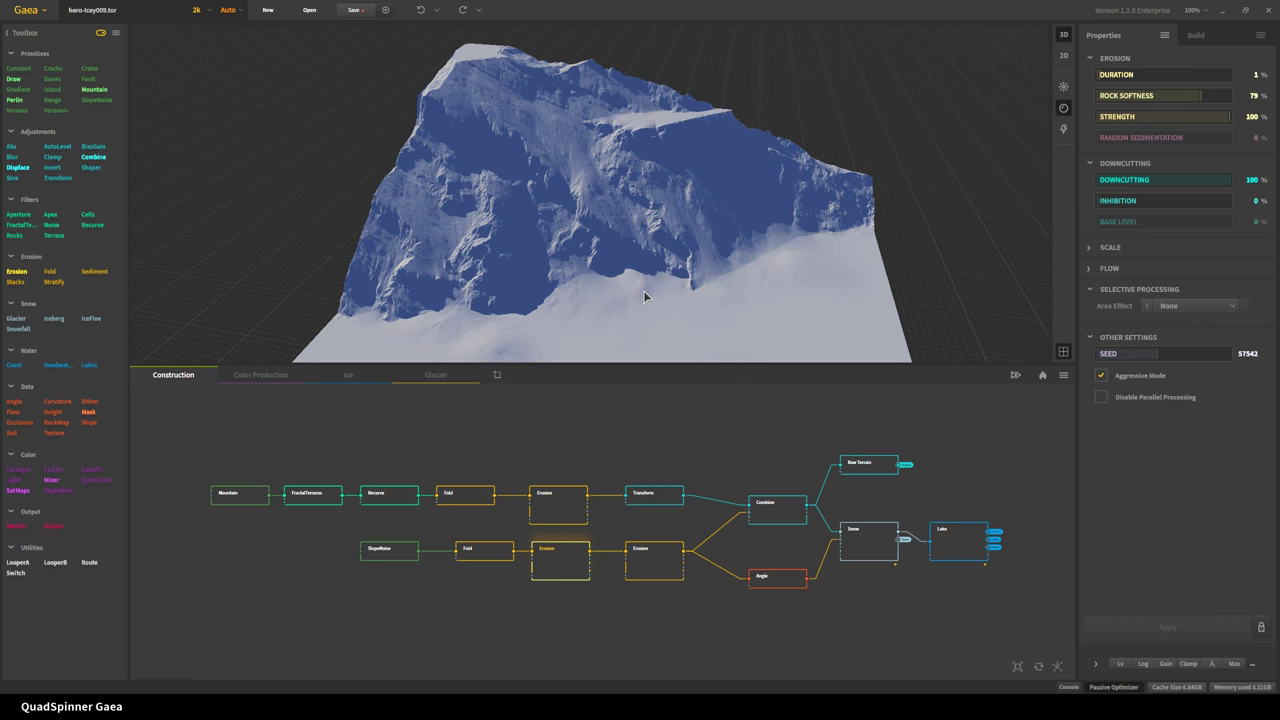
{"action": "left_click_drag", "start_coordinate": [644, 296], "coordinate": [617, 258]}
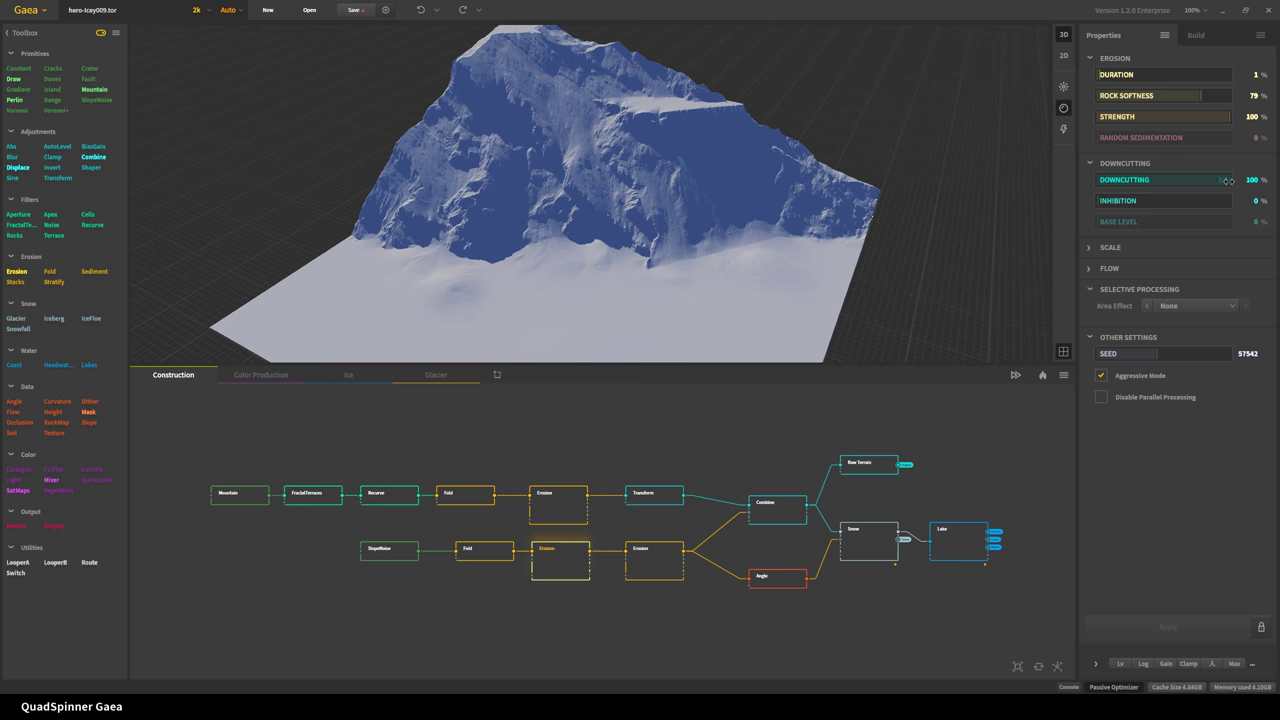
{"action": "scroll", "coordinate": [600, 232], "scroll_direction": "up", "scroll_amount": 5}
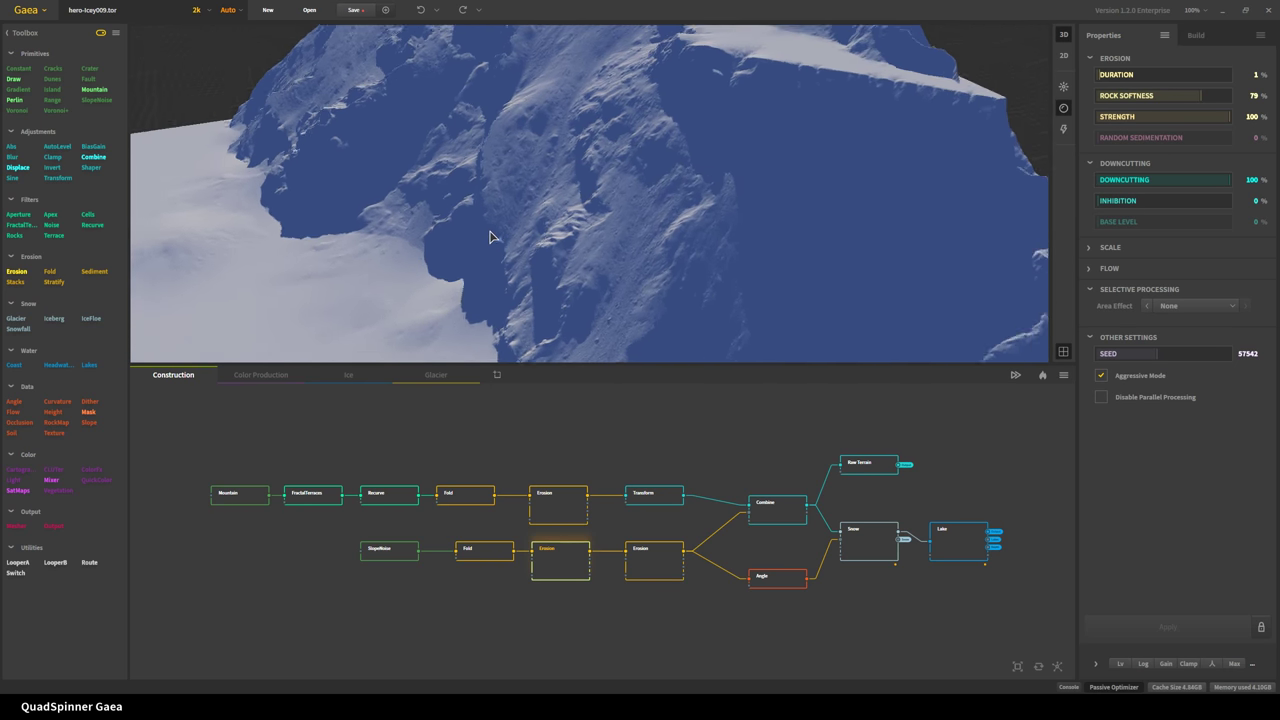
{"action": "left_click_drag", "start_coordinate": [490, 237], "coordinate": [575, 232]}
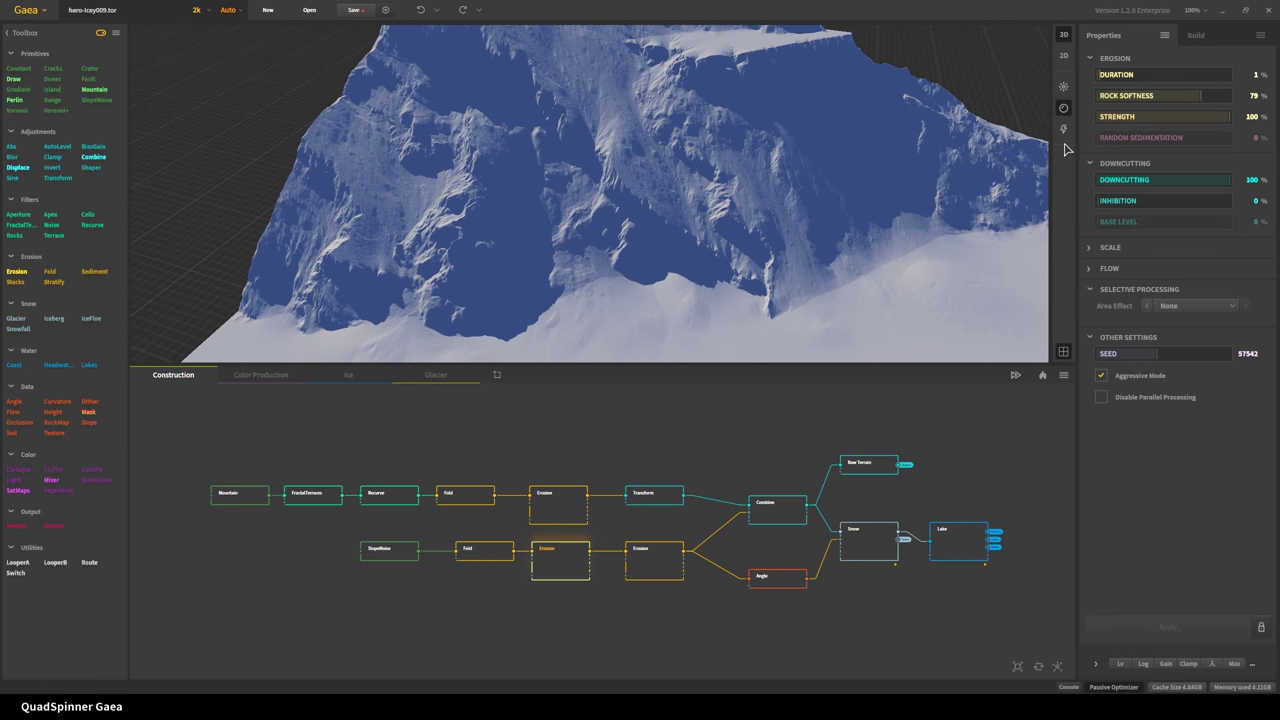
{"action": "scroll", "coordinate": [605, 247], "scroll_direction": "down", "scroll_amount": 5}
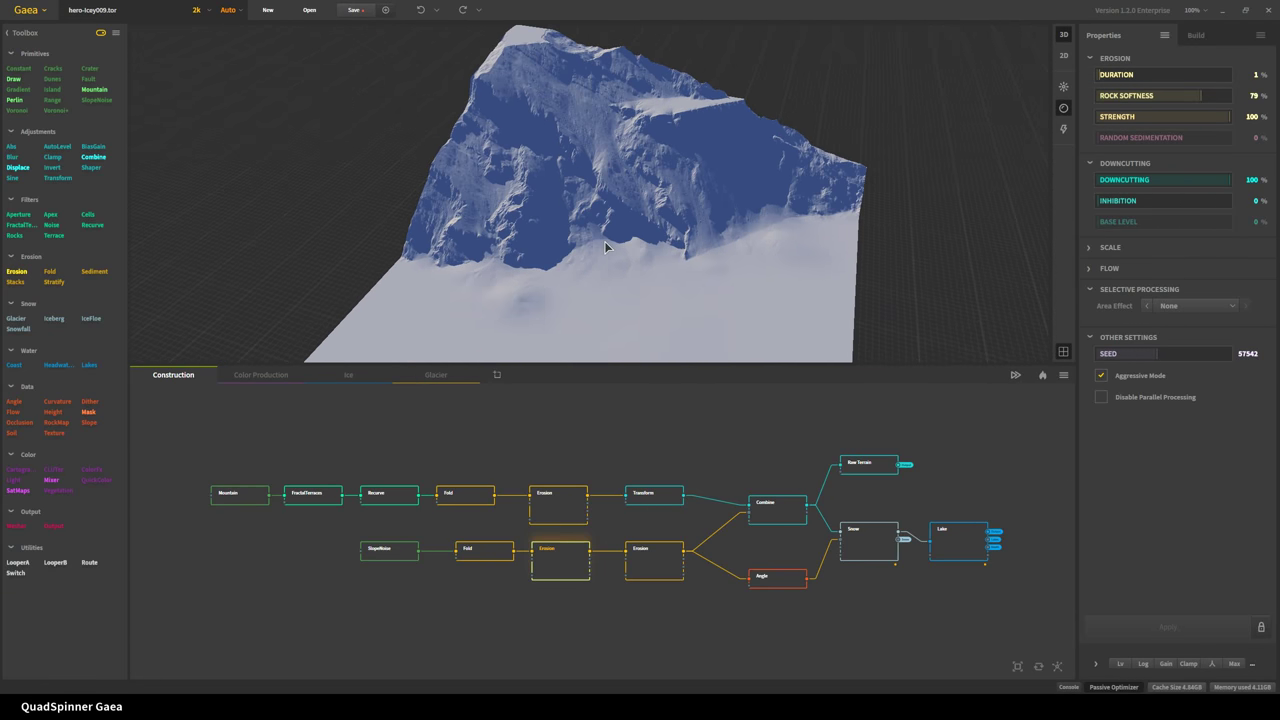
{"action": "left_click_drag", "start_coordinate": [605, 247], "coordinate": [386, 240]}
{"action": "scroll", "coordinate": [581, 230], "scroll_direction": "up", "scroll_amount": 3}
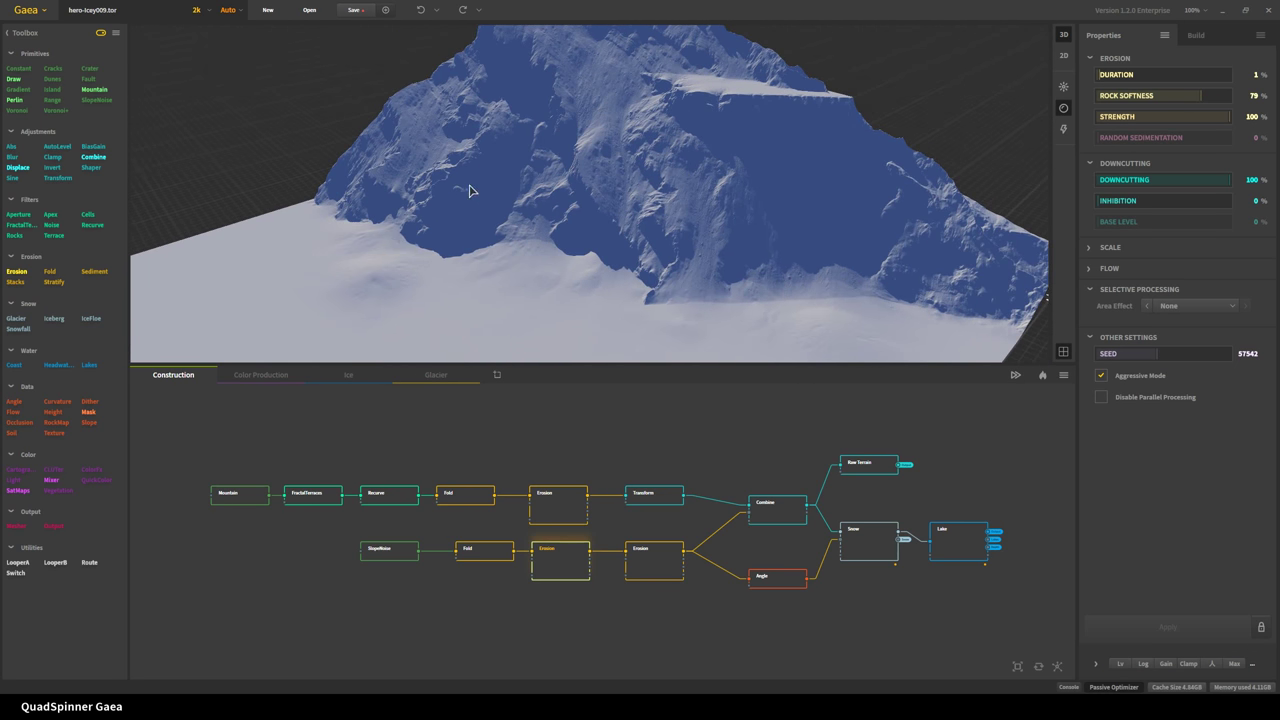
{"action": "left_click_drag", "start_coordinate": [471, 191], "coordinate": [508, 235]}
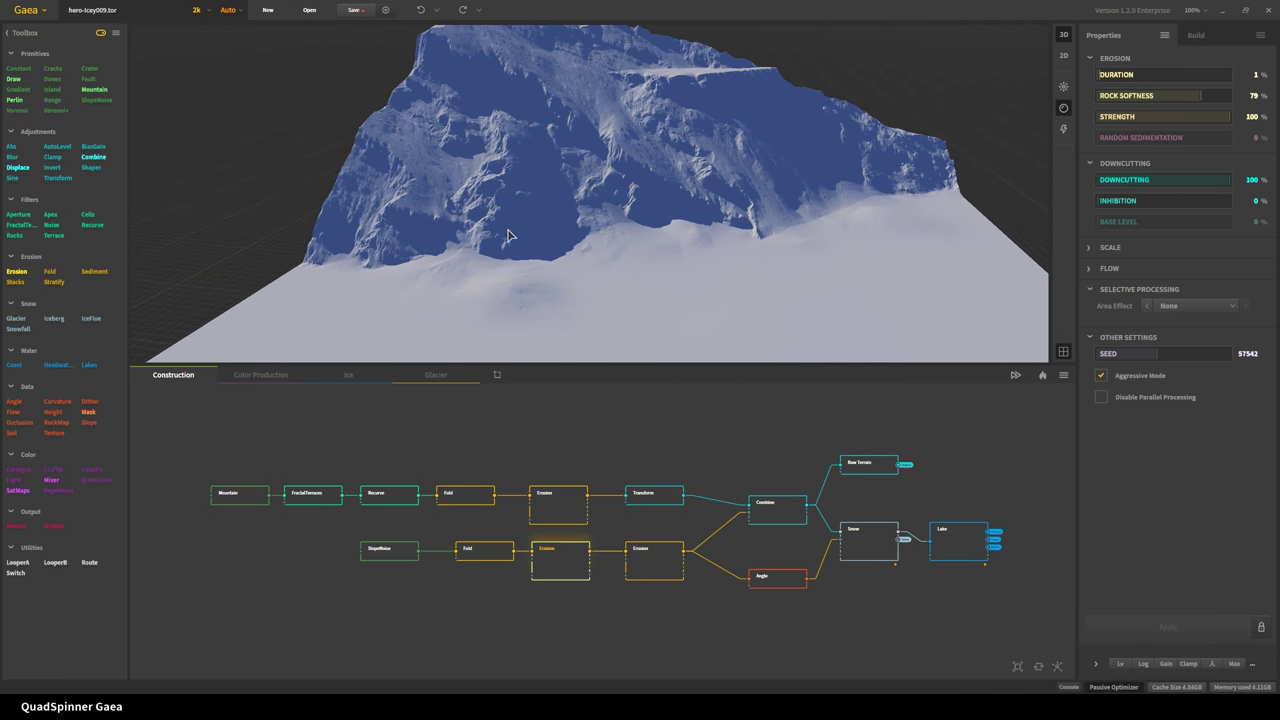
- Preview the second Erosion node in the SlopeNoise branch and examine its sediment, debris and slopes from several angles
{"action": "left_click", "coordinate": [652, 572]}
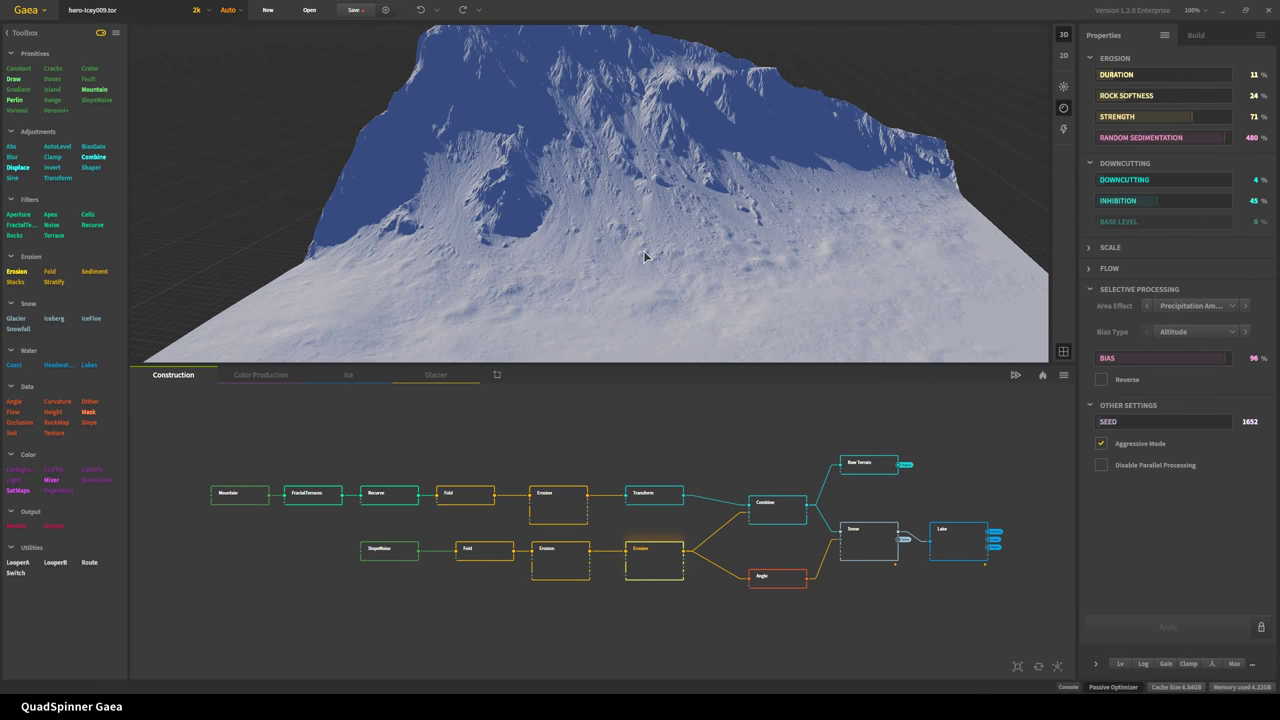
{"action": "left_click_drag", "start_coordinate": [711, 270], "coordinate": [549, 252]}
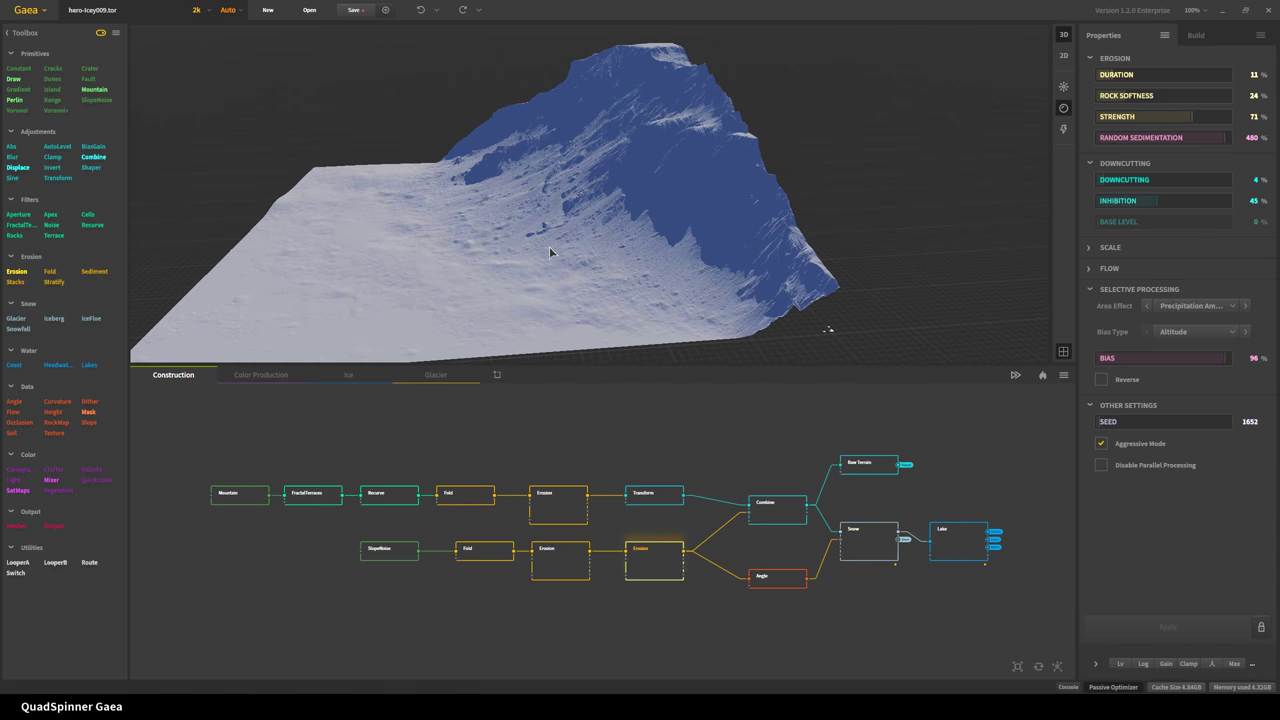
{"action": "scroll", "coordinate": [549, 252], "scroll_direction": "up", "scroll_amount": 10}
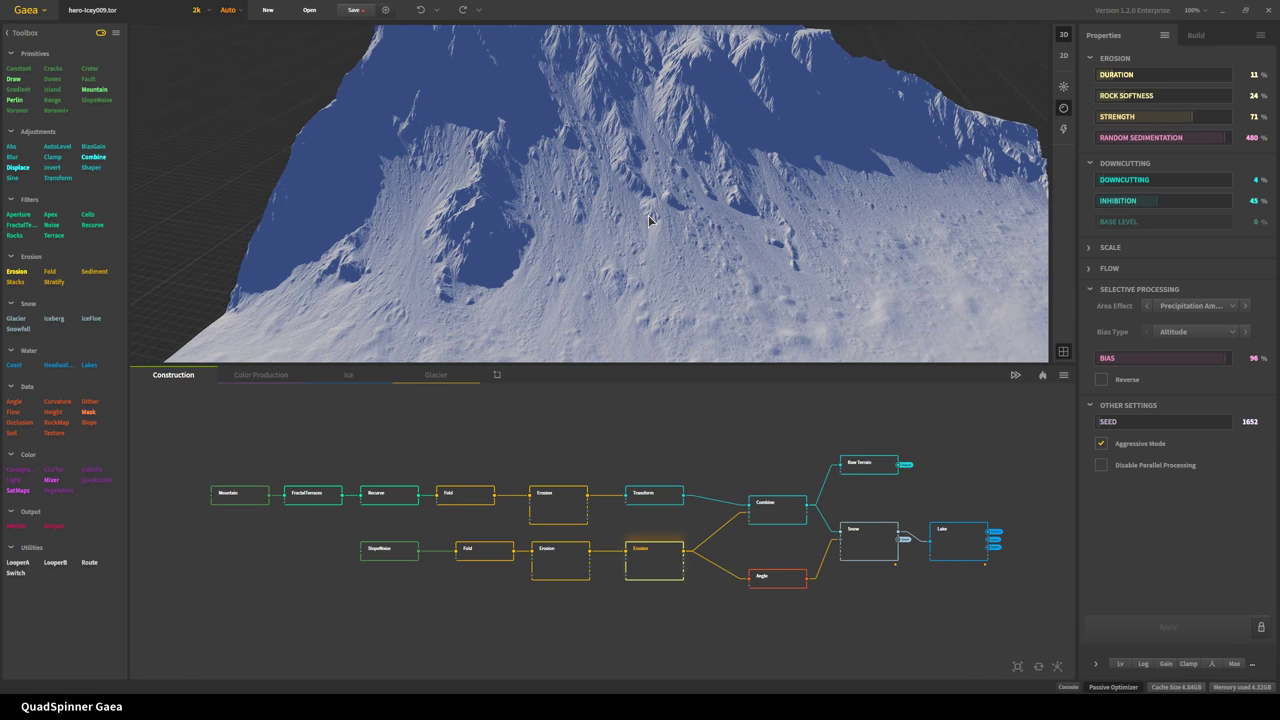
{"action": "scroll", "coordinate": [648, 220], "scroll_direction": "down", "scroll_amount": 5}
{"action": "left_click_drag", "start_coordinate": [648, 220], "coordinate": [587, 291]}
{"action": "scroll", "coordinate": [565, 234], "scroll_direction": "down", "scroll_amount": 5}
{"action": "scroll", "coordinate": [578, 246], "scroll_direction": "up", "scroll_amount": 8}
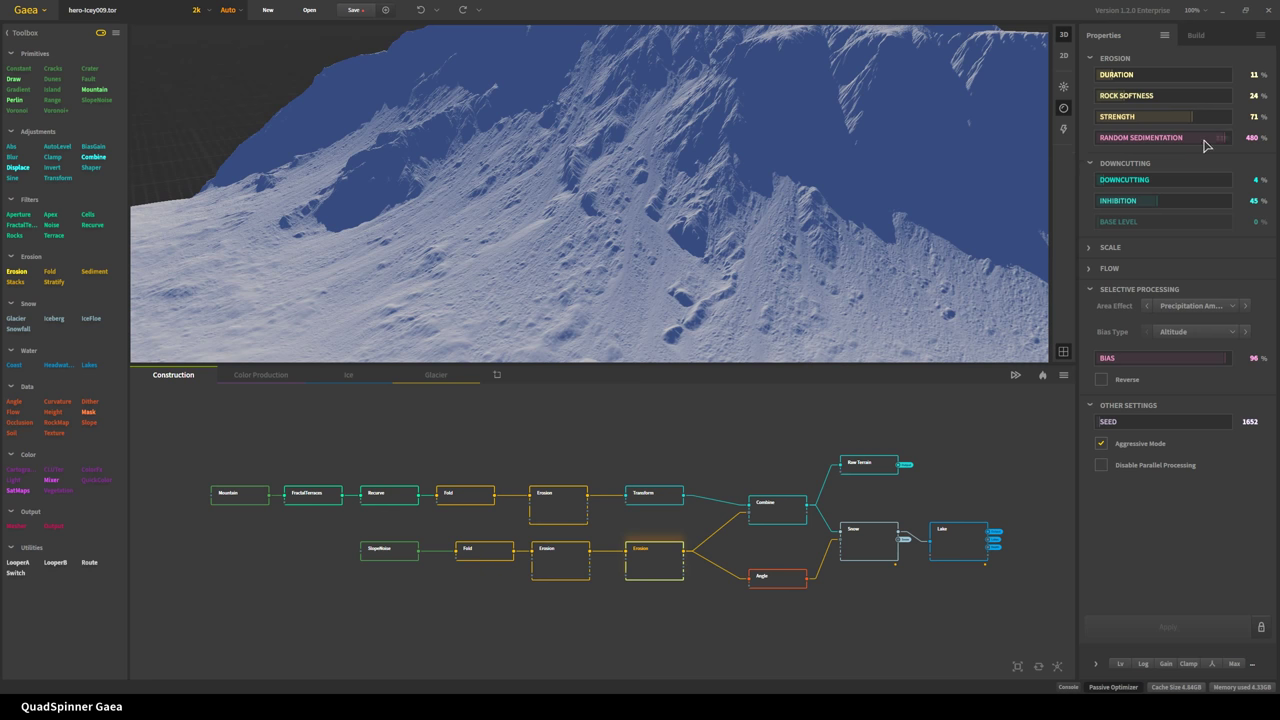
{"action": "scroll", "coordinate": [563, 245], "scroll_direction": "down", "scroll_amount": 5}
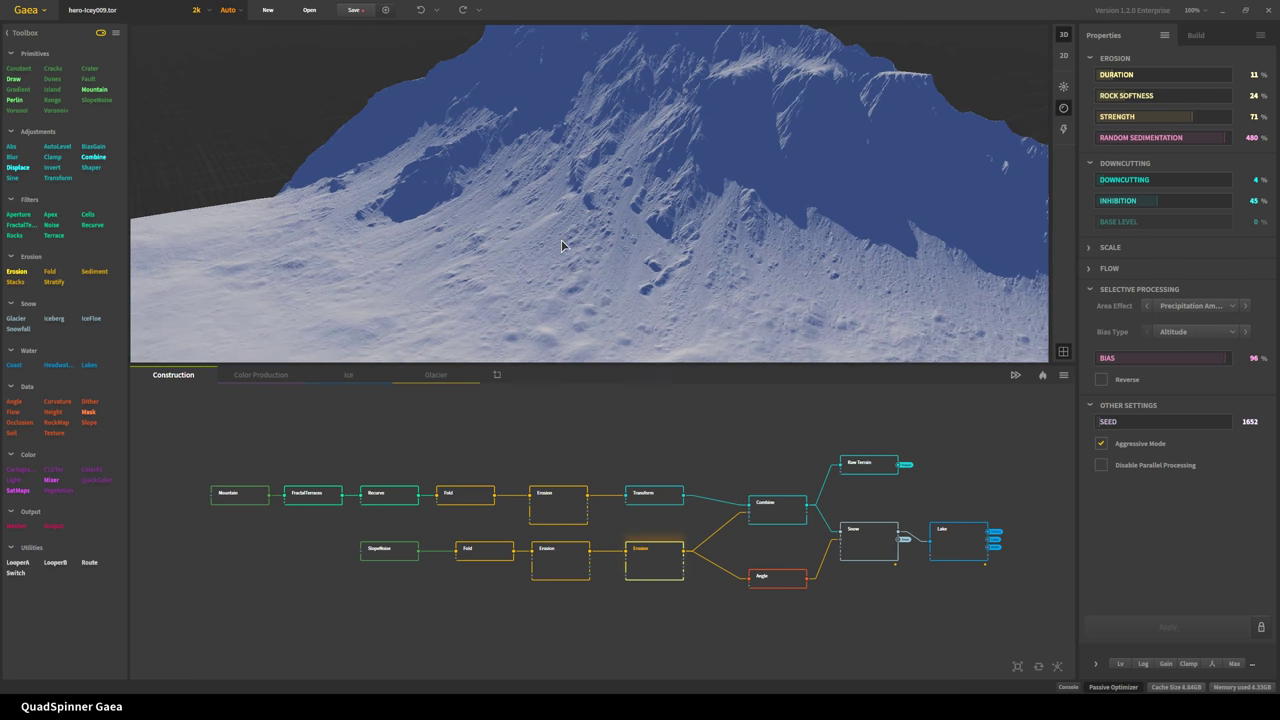
{"action": "left_click_drag", "start_coordinate": [556, 280], "coordinate": [589, 282]}
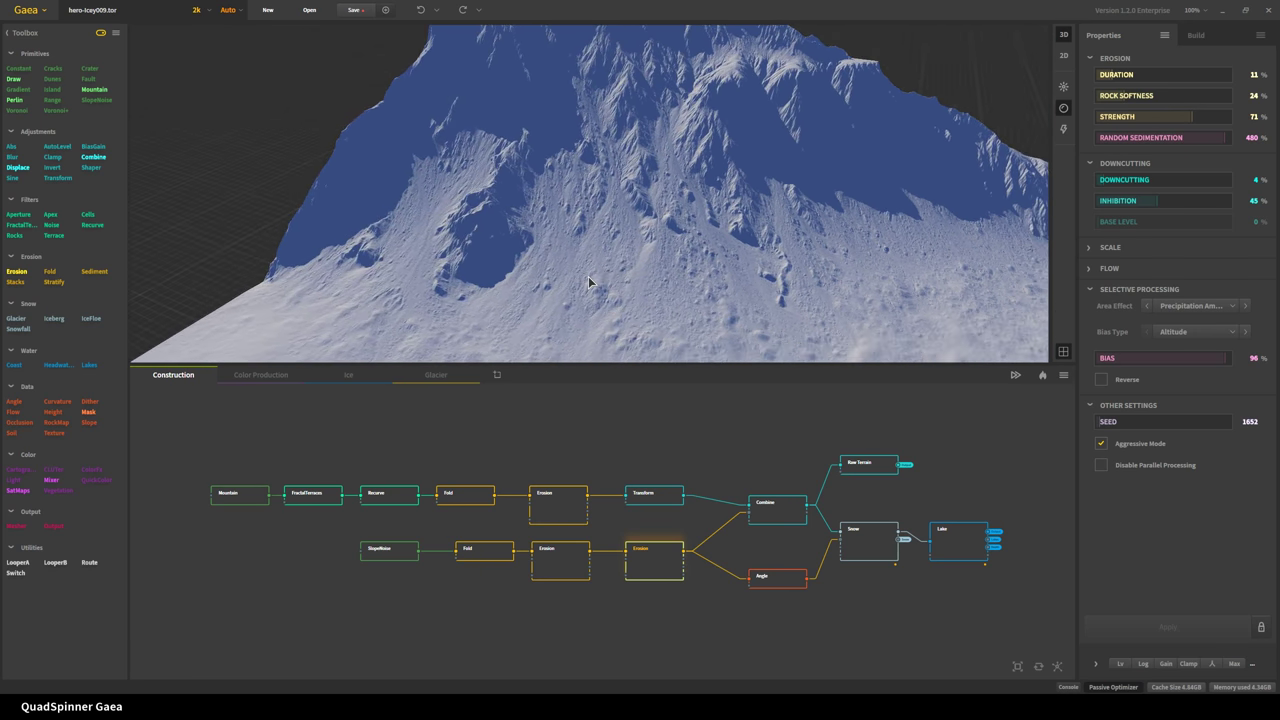
{"action": "scroll", "coordinate": [590, 317], "scroll_direction": "up", "scroll_amount": 3}
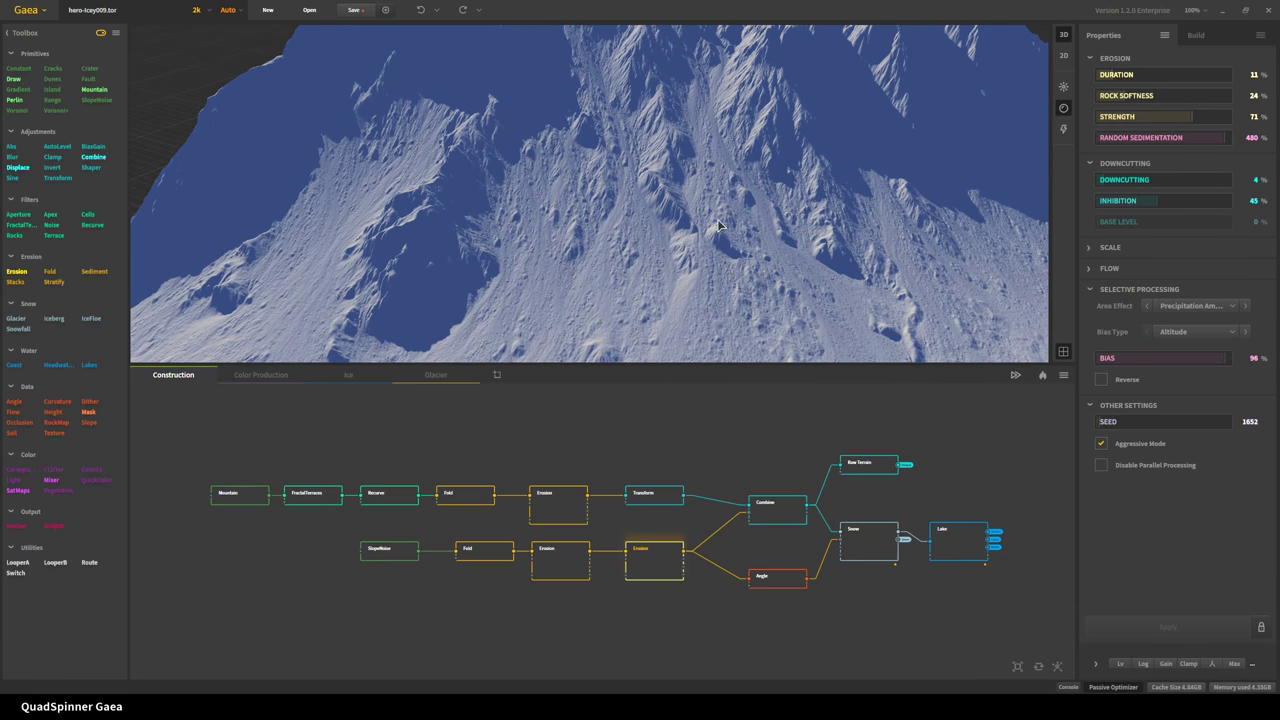
{"action": "left_click_drag", "start_coordinate": [709, 253], "coordinate": [594, 320]}
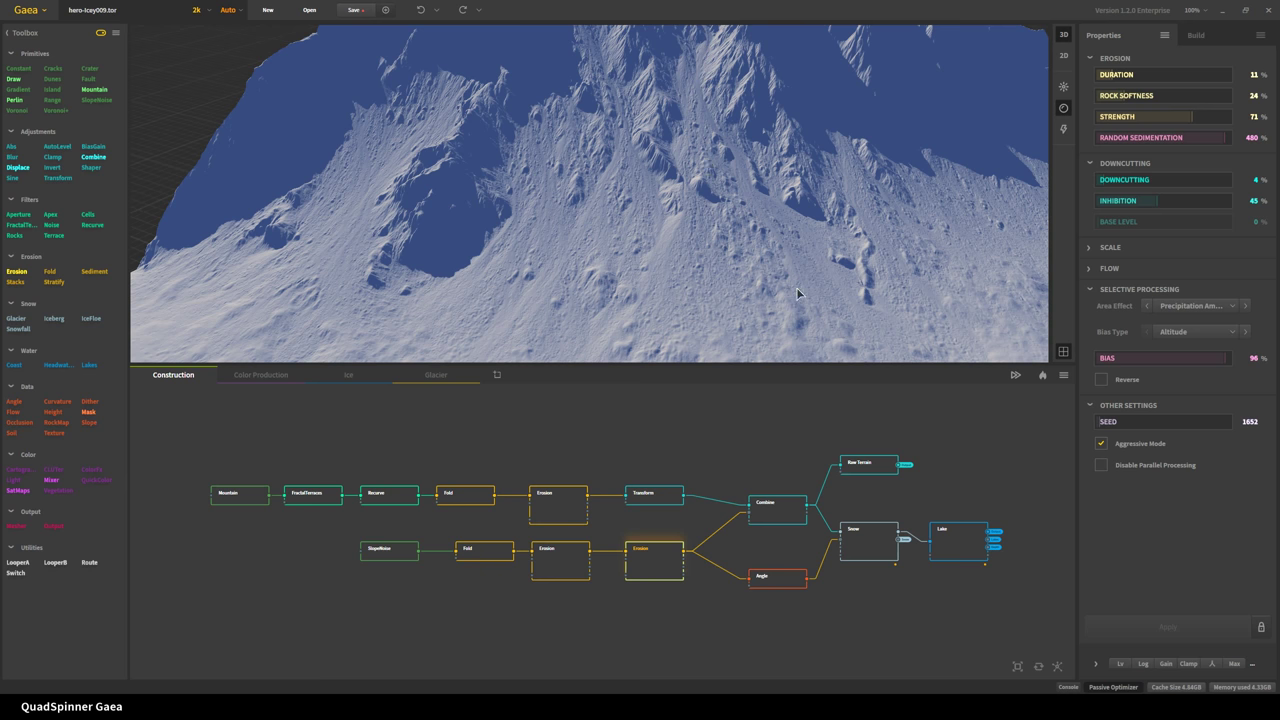
{"action": "left_click_drag", "start_coordinate": [835, 317], "coordinate": [737, 224]}
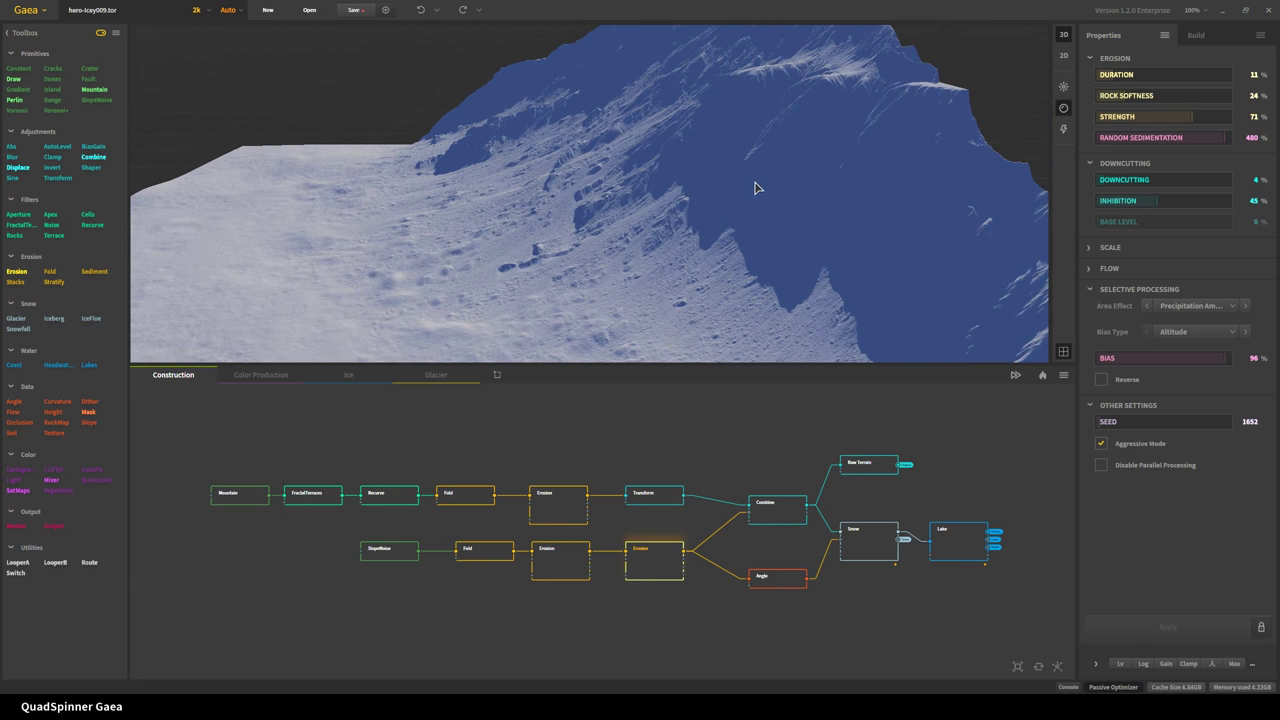
{"action": "left_click_drag", "start_coordinate": [643, 243], "coordinate": [680, 234]}
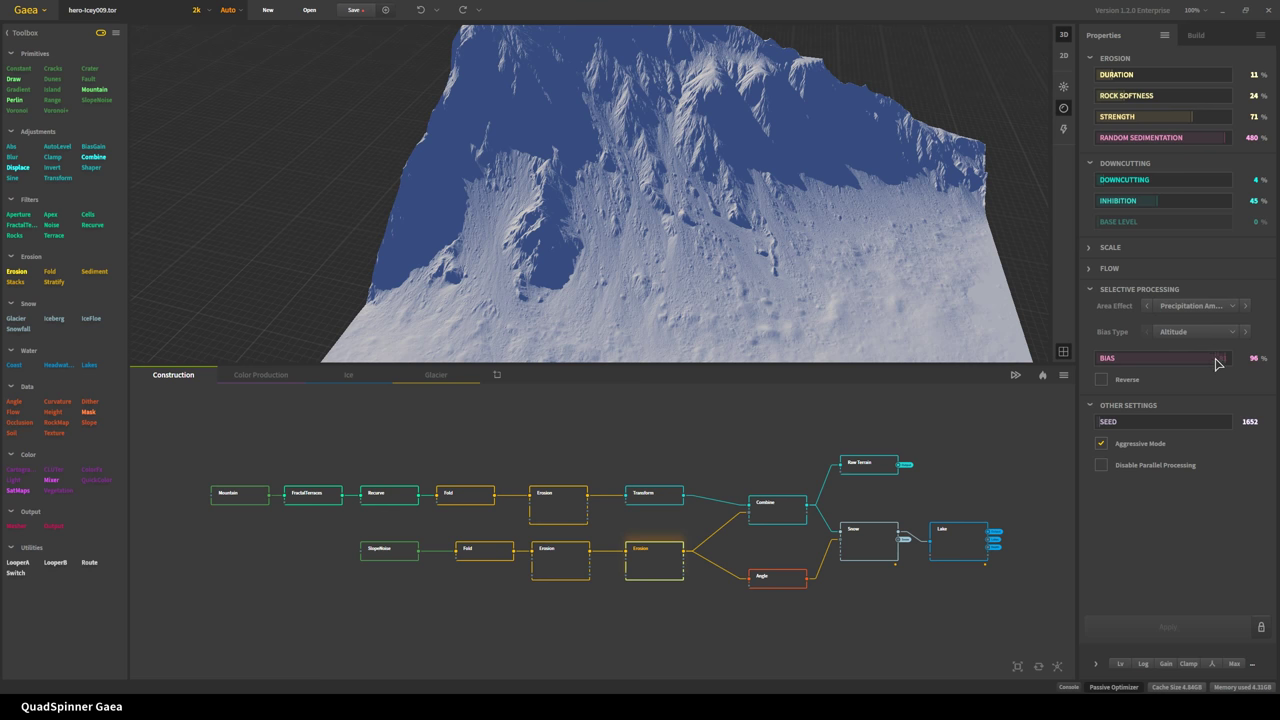
{"action": "left_click_drag", "start_coordinate": [667, 258], "coordinate": [590, 275]}
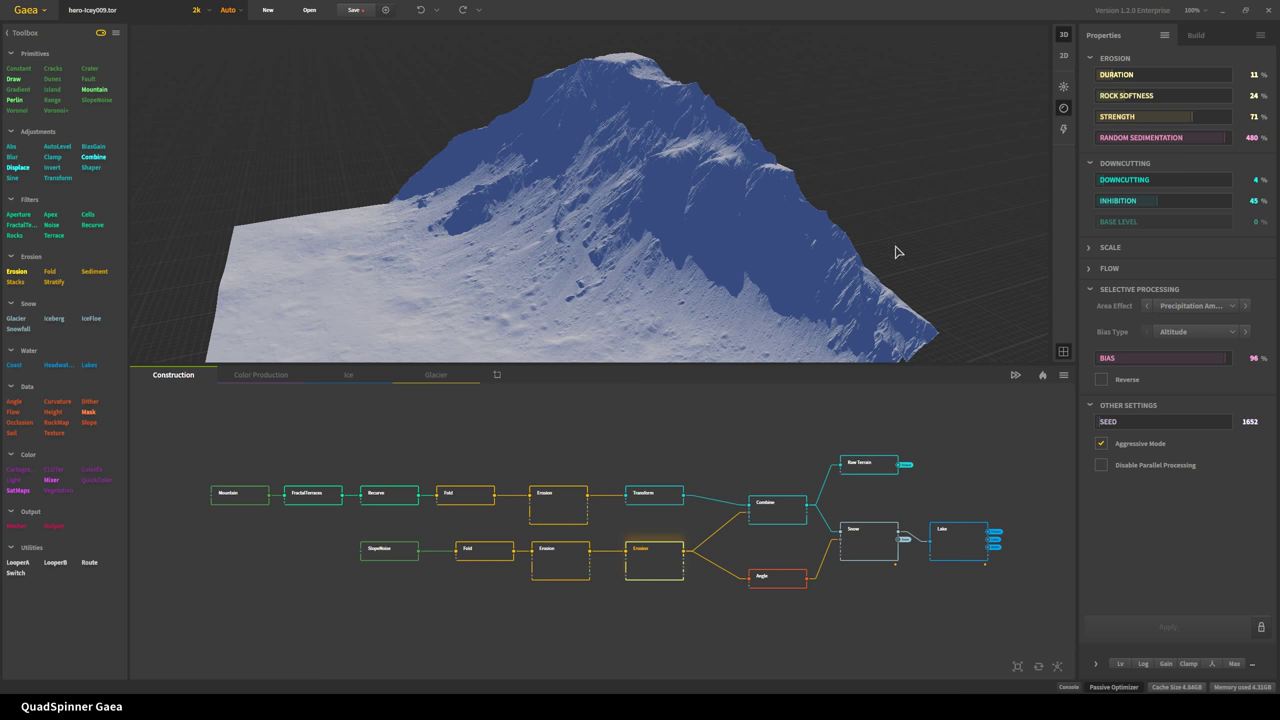
{"action": "left_click_drag", "start_coordinate": [770, 164], "coordinate": [608, 137]}
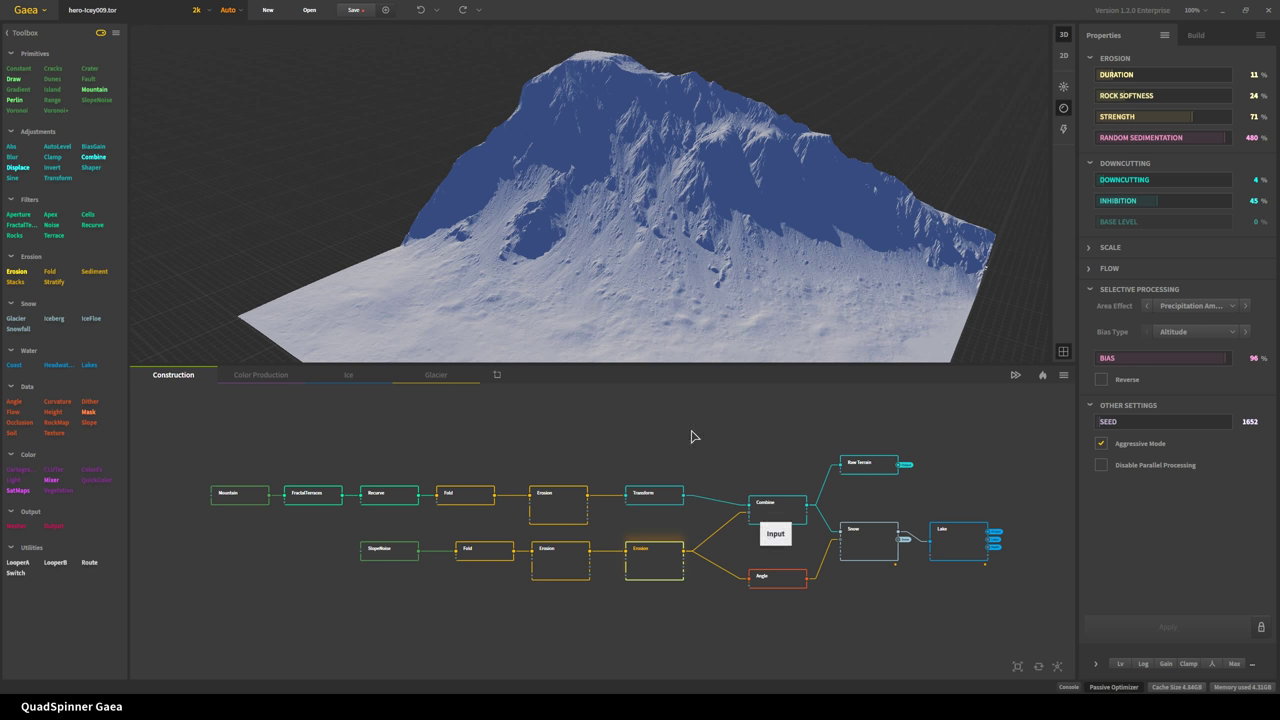
- Take a wider look at the second Erosion result, and preview the Mountain node that starts the other branch
{"action": "left_click_drag", "start_coordinate": [672, 300], "coordinate": [636, 307]}
{"action": "scroll", "coordinate": [636, 307], "scroll_direction": "down", "scroll_amount": 5}
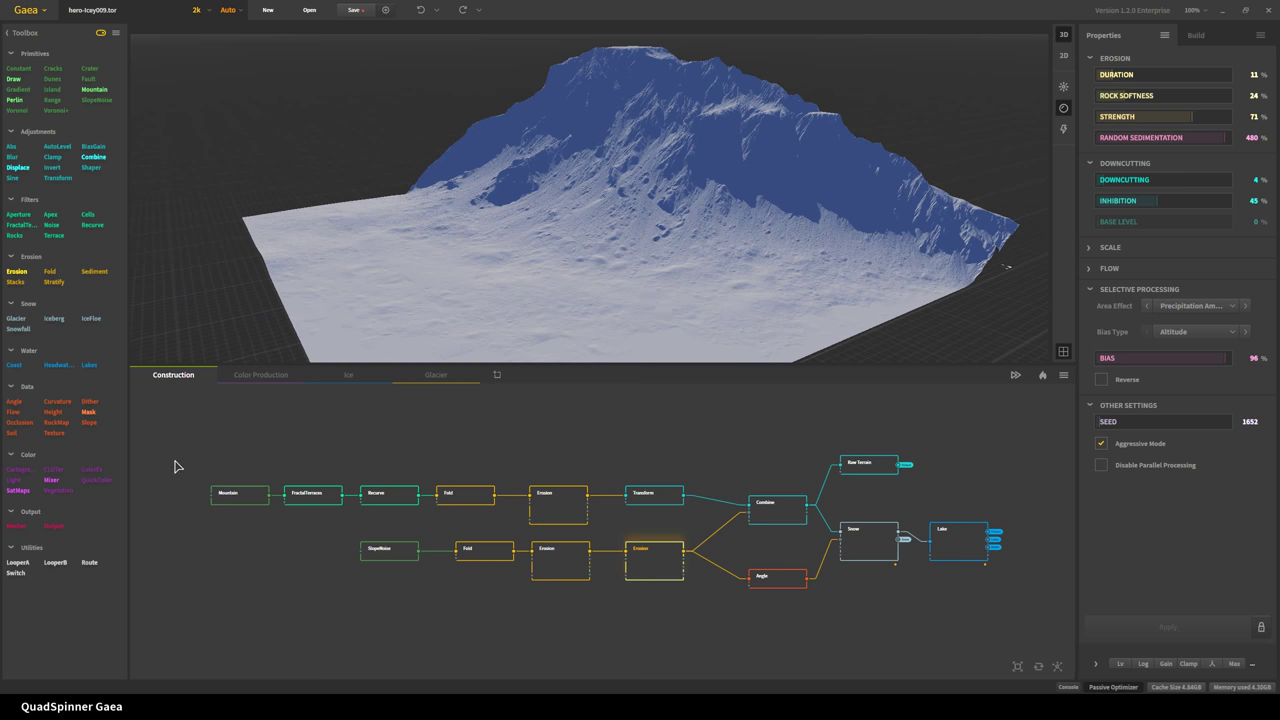
{"action": "left_click", "coordinate": [337, 557]}
{"action": "left_click", "coordinate": [318, 495]}
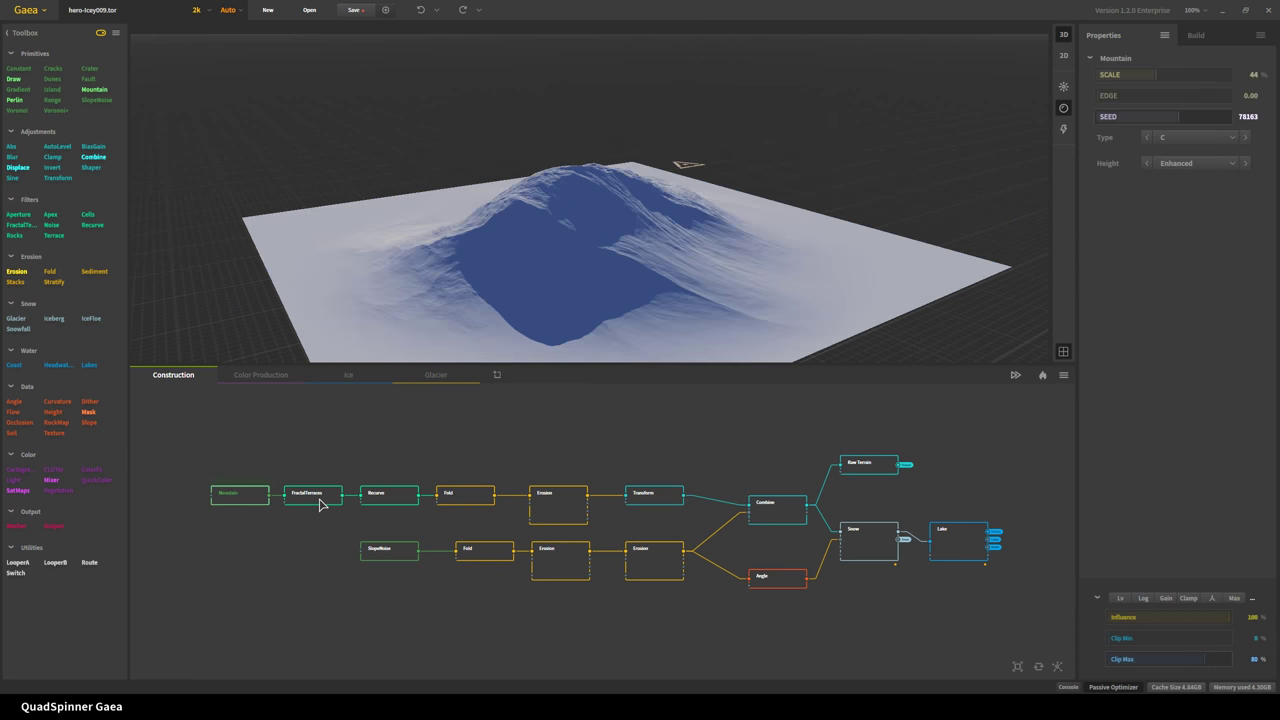
- Preview the FractalTerraces node and the Recurve node it feeds, examining the terraced slopes from several angles
{"action": "left_click", "coordinate": [398, 582]}
{"action": "left_click", "coordinate": [313, 493]}
{"action": "left_click_drag", "start_coordinate": [720, 280], "coordinate": [631, 122]}
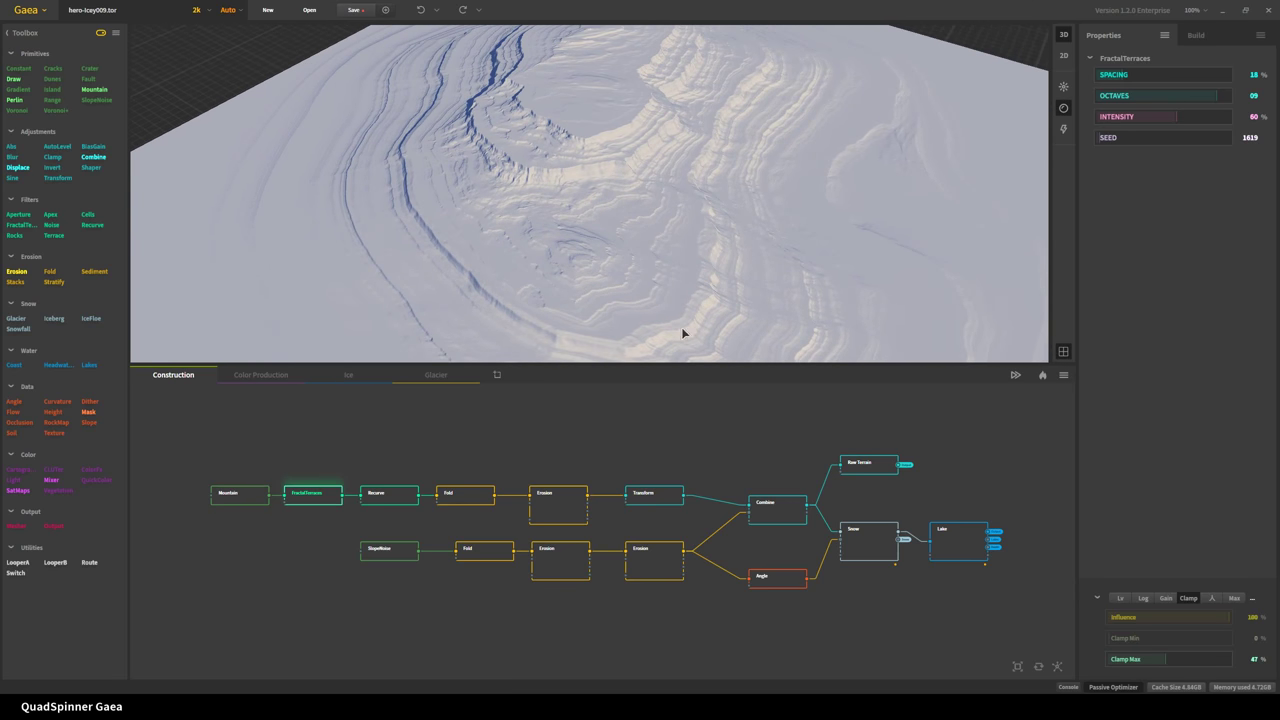
{"action": "left_click", "coordinate": [391, 493]}
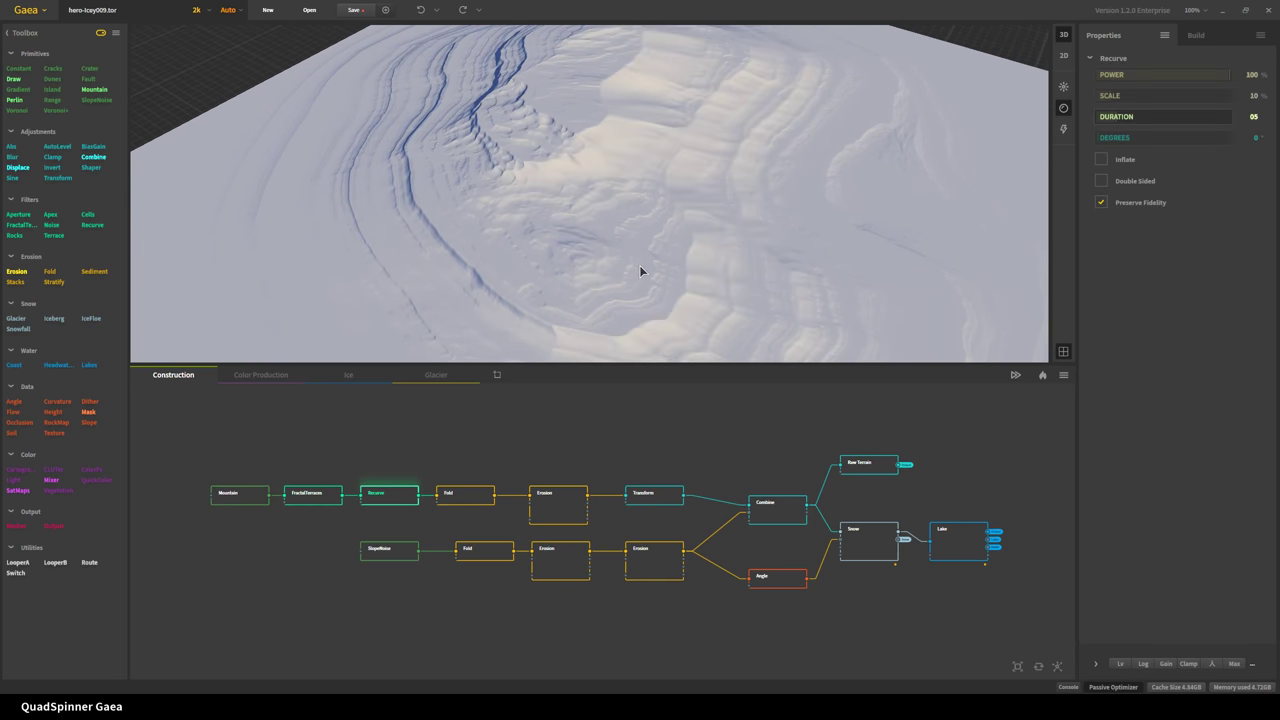
{"action": "scroll", "coordinate": [620, 292], "scroll_direction": "down", "scroll_amount": 5}
{"action": "mouse_move", "coordinate": [629, 329]}
{"action": "left_mouse_down"}
{"action": "mouse_move", "coordinate": [654, 363]}
{"action": "mouse_move", "coordinate": [603, 377]}
{"action": "mouse_move", "coordinate": [473, 349]}
{"action": "mouse_move", "coordinate": [358, 360]}
{"action": "left_mouse_up"}
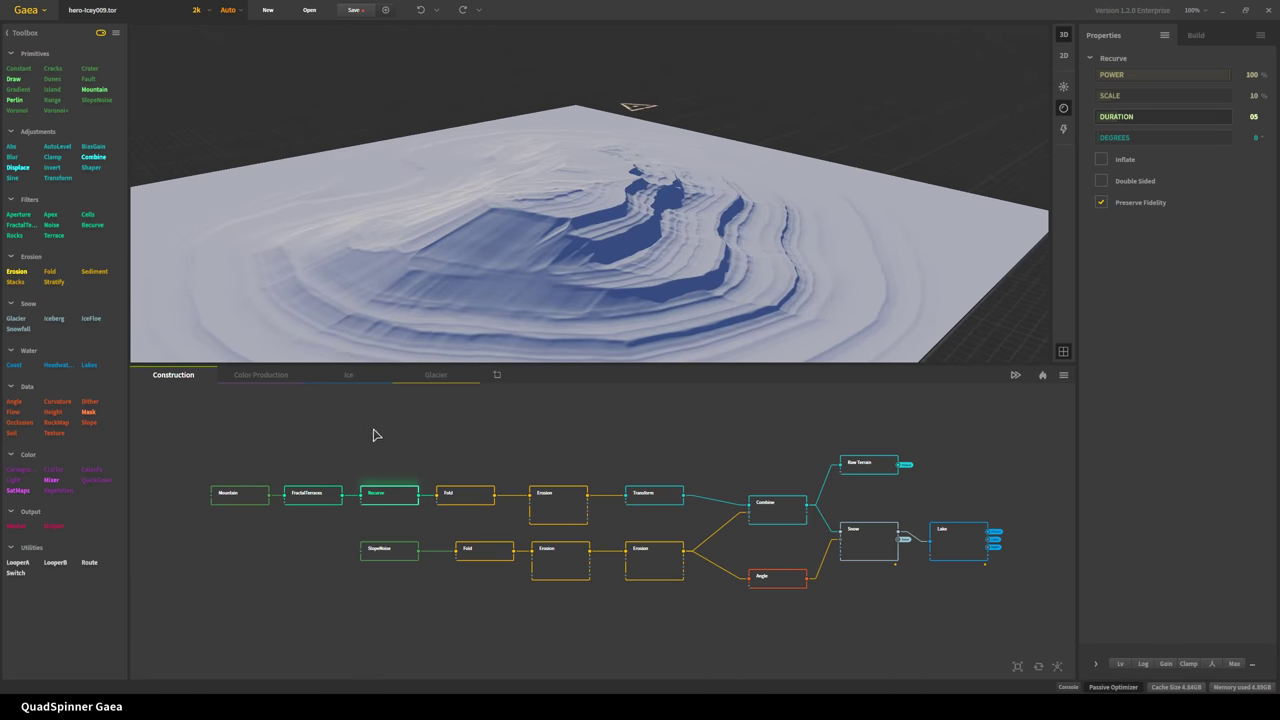
- Preview the Fold node in the Mountain branch from a second angle, and preview the Erosion node that follows it
{"action": "left_click", "coordinate": [471, 504]}
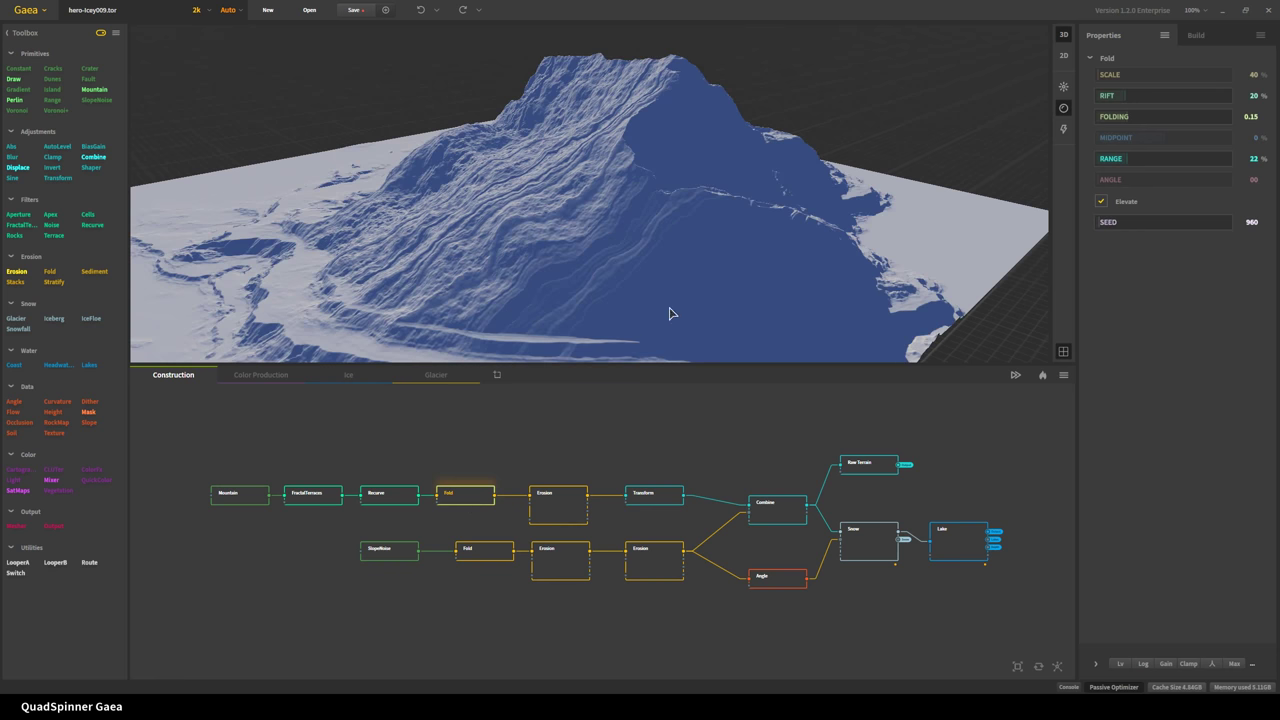
{"action": "left_click_drag", "start_coordinate": [667, 330], "coordinate": [895, 281]}
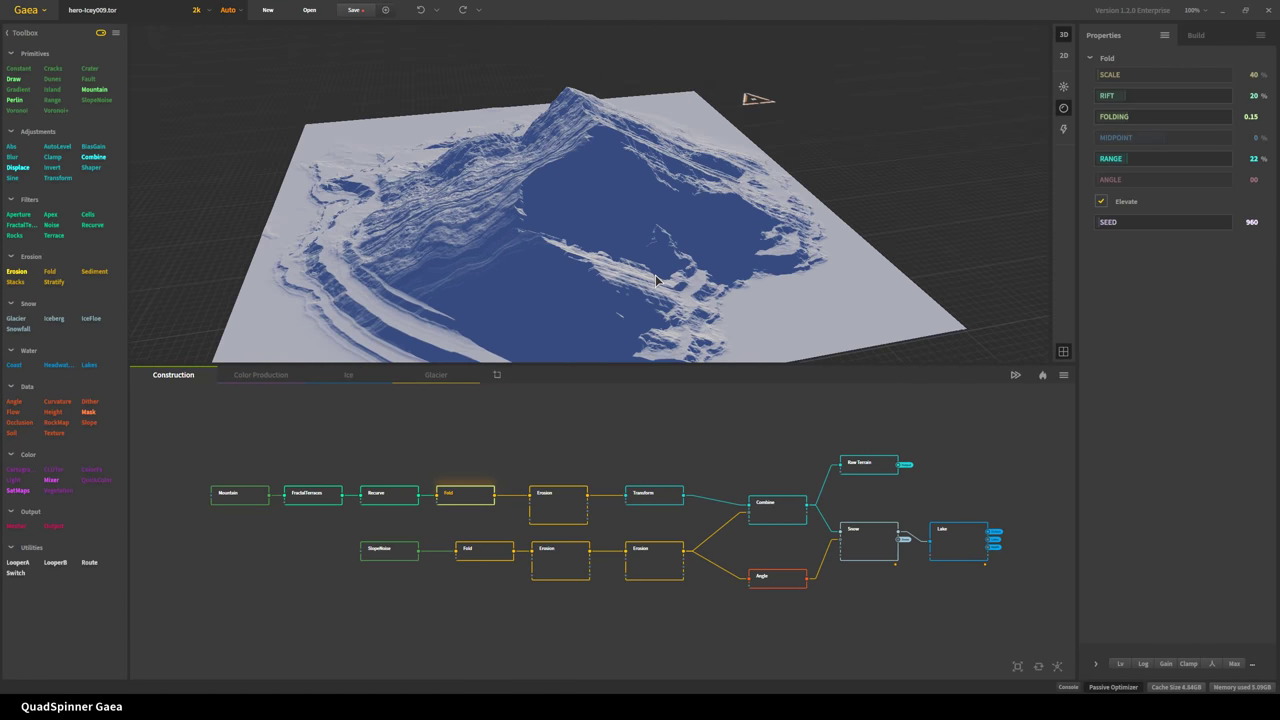
{"action": "left_click", "coordinate": [548, 512]}
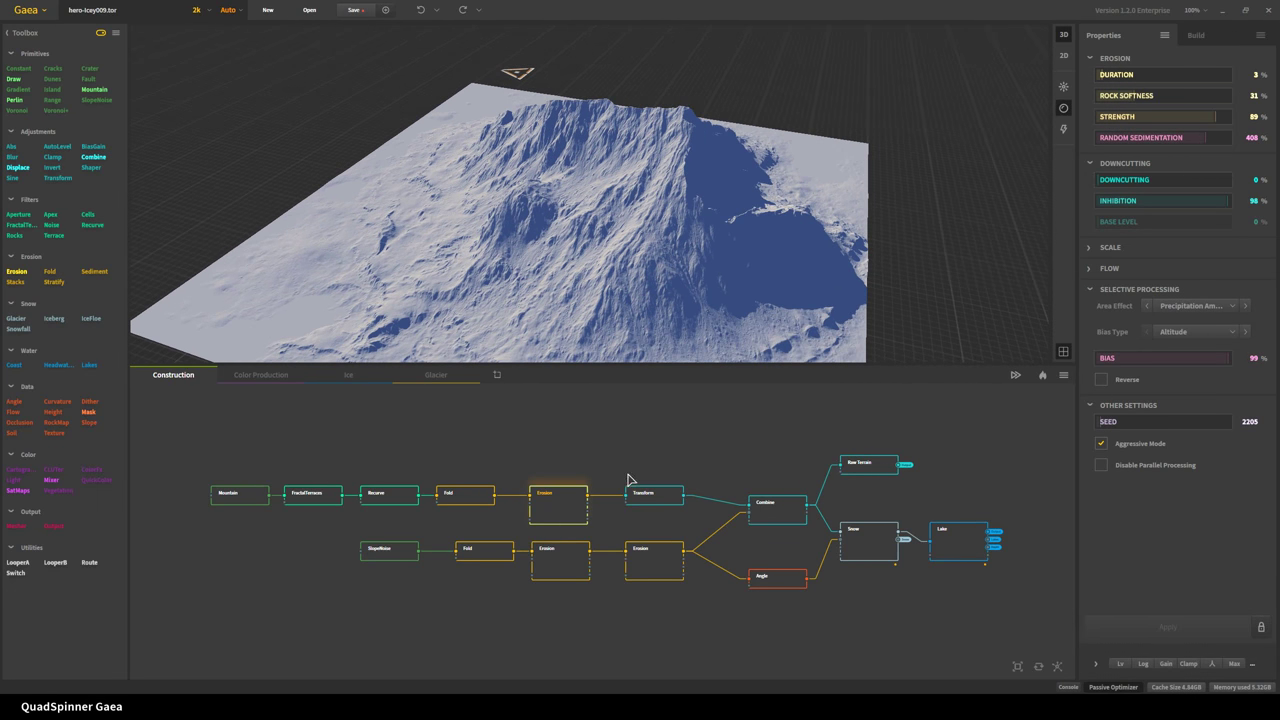
- Preview the Transform node in the Mountain branch and check the size and placement of the eroded mountain on the terrain
{"action": "left_click", "coordinate": [654, 497]}
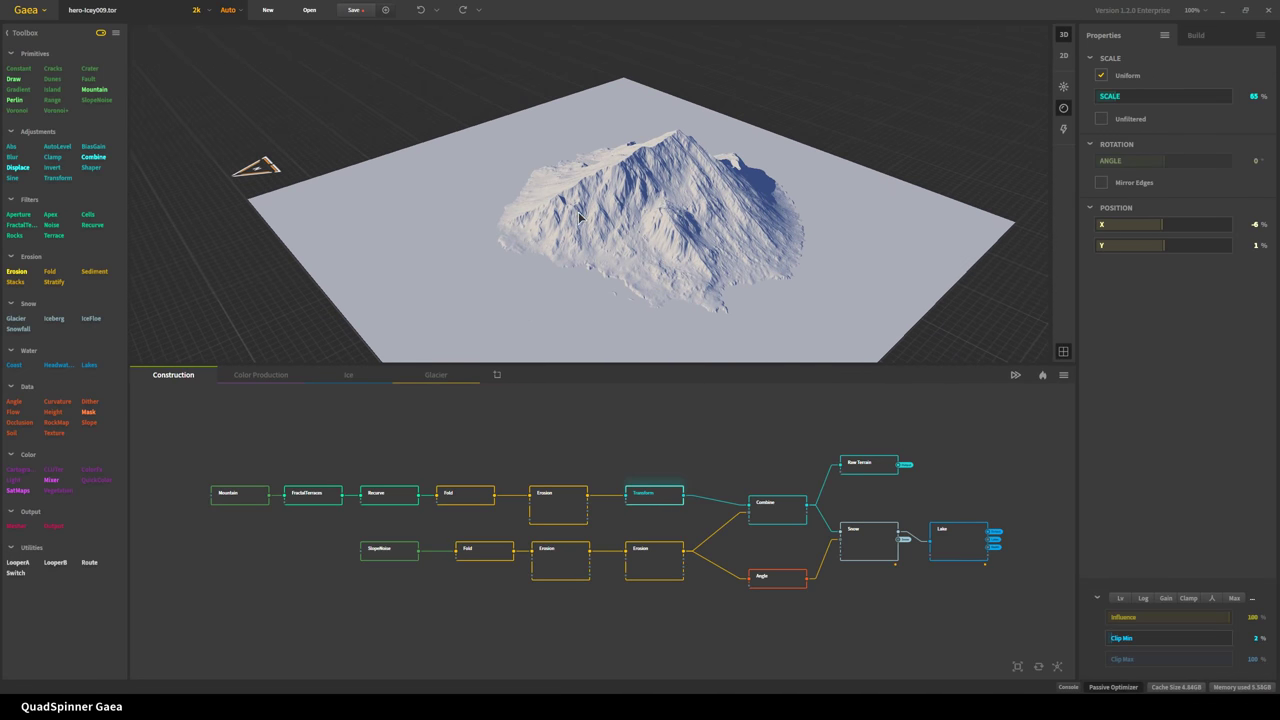
{"action": "mouse_move", "coordinate": [561, 292]}
{"action": "left_mouse_down"}
{"action": "mouse_move", "coordinate": [623, 317]}
{"action": "mouse_move", "coordinate": [437, 218]}
{"action": "left_mouse_up"}
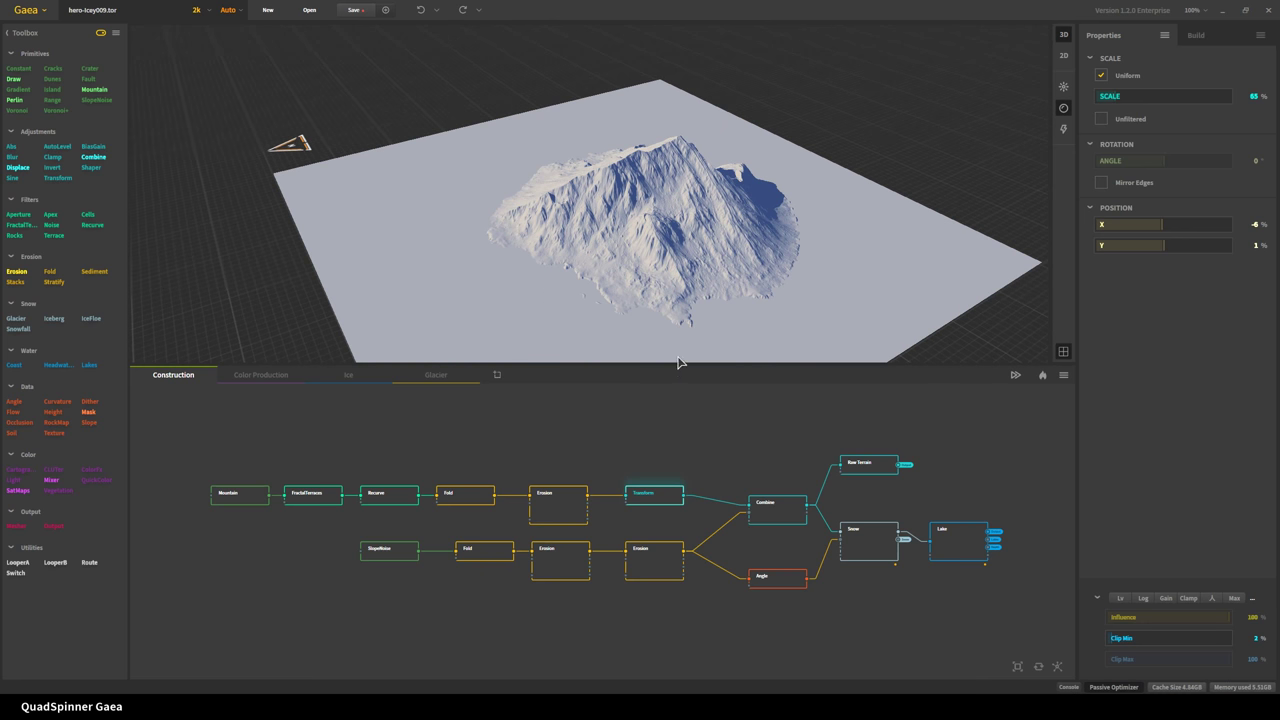
- Preview the Combine node and examine from several angles how the smaller mountain merges with the large slope
{"action": "left_click", "coordinate": [778, 516]}
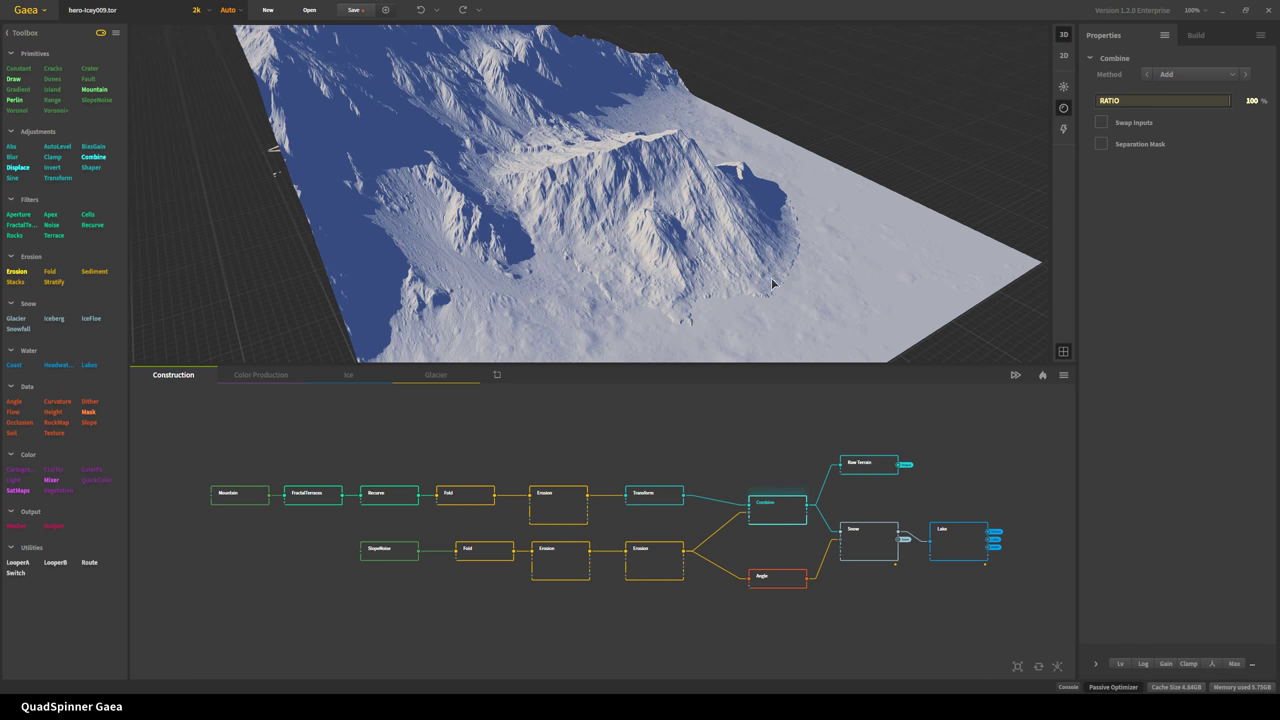
{"action": "left_click_drag", "start_coordinate": [806, 270], "coordinate": [692, 226]}
{"action": "left_click_drag", "start_coordinate": [552, 93], "coordinate": [390, 207]}
{"action": "left_click_drag", "start_coordinate": [577, 70], "coordinate": [525, 165]}
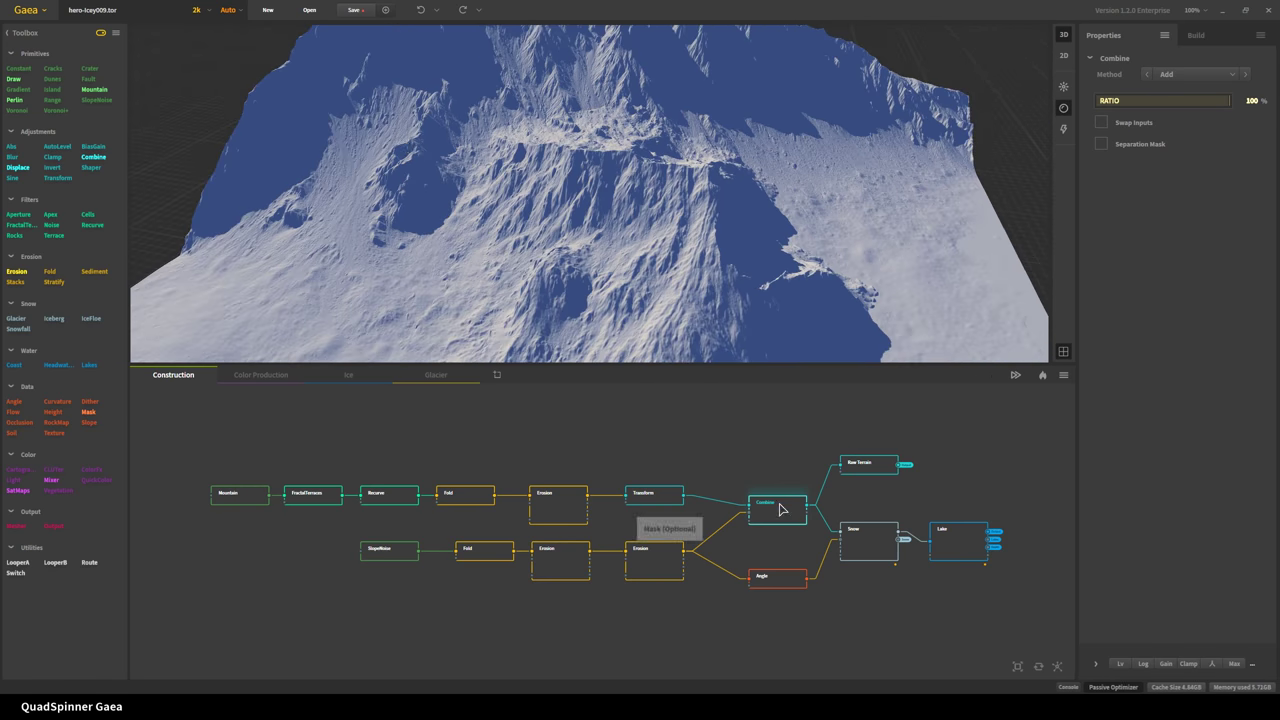
{"action": "scroll", "coordinate": [730, 258], "scroll_direction": "down", "scroll_amount": 2}
{"action": "left_click_drag", "start_coordinate": [724, 247], "coordinate": [616, 257]}
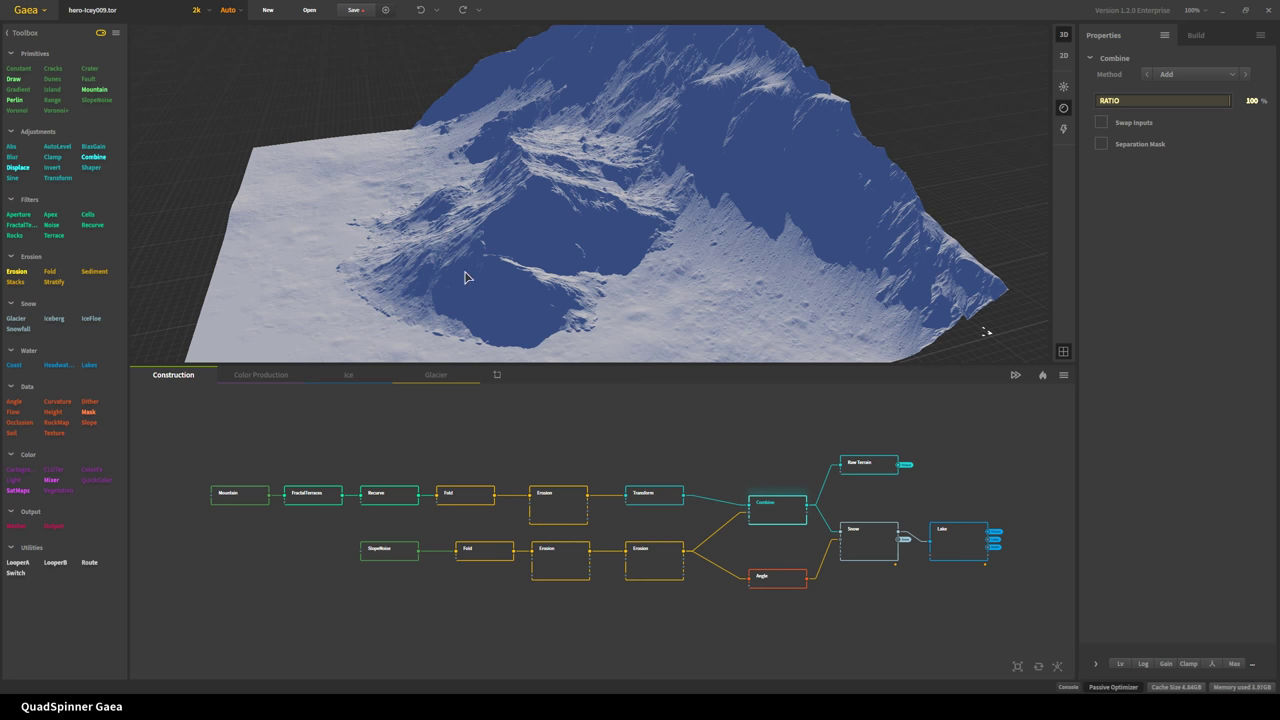
{"action": "left_click_drag", "start_coordinate": [465, 277], "coordinate": [559, 196]}
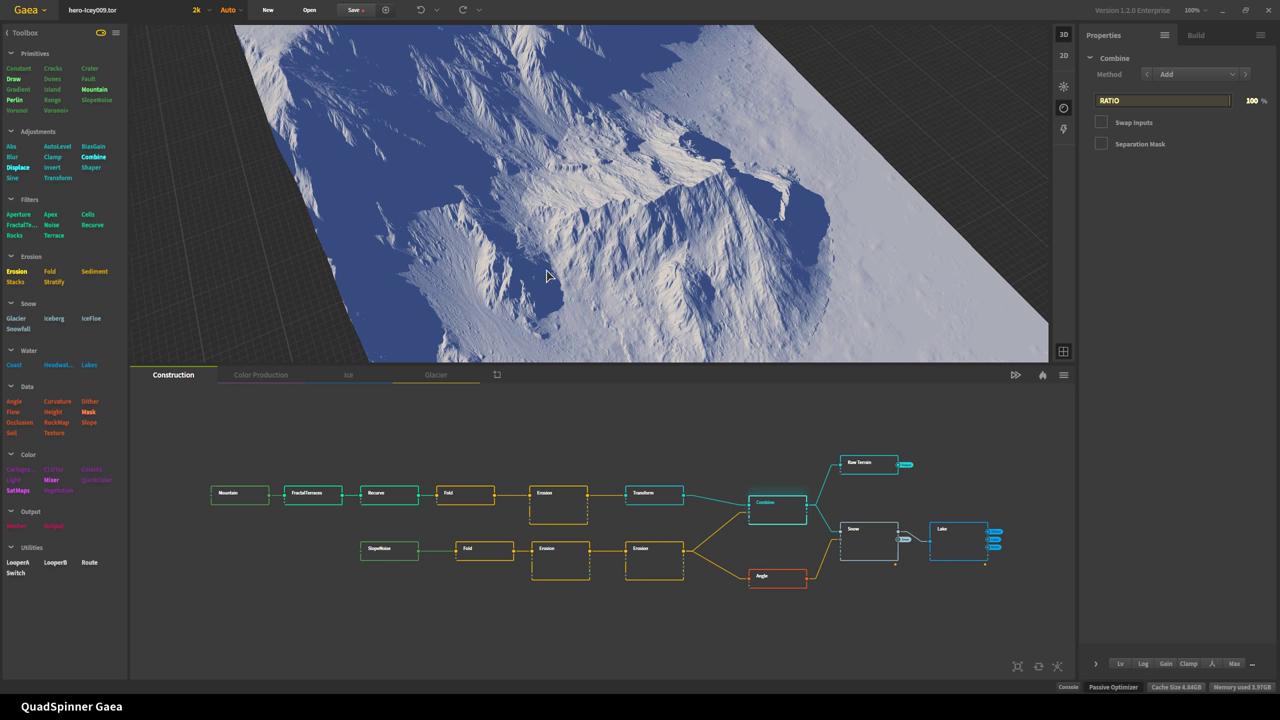
- Preview the Angle node fed by the second Erosion and inspect its directional mask on the terrain
{"action": "middle_click_drag", "start_coordinate": [891, 620], "coordinate": [648, 619]}
{"action": "scroll", "coordinate": [648, 619], "scroll_direction": "up", "scroll_amount": 2}
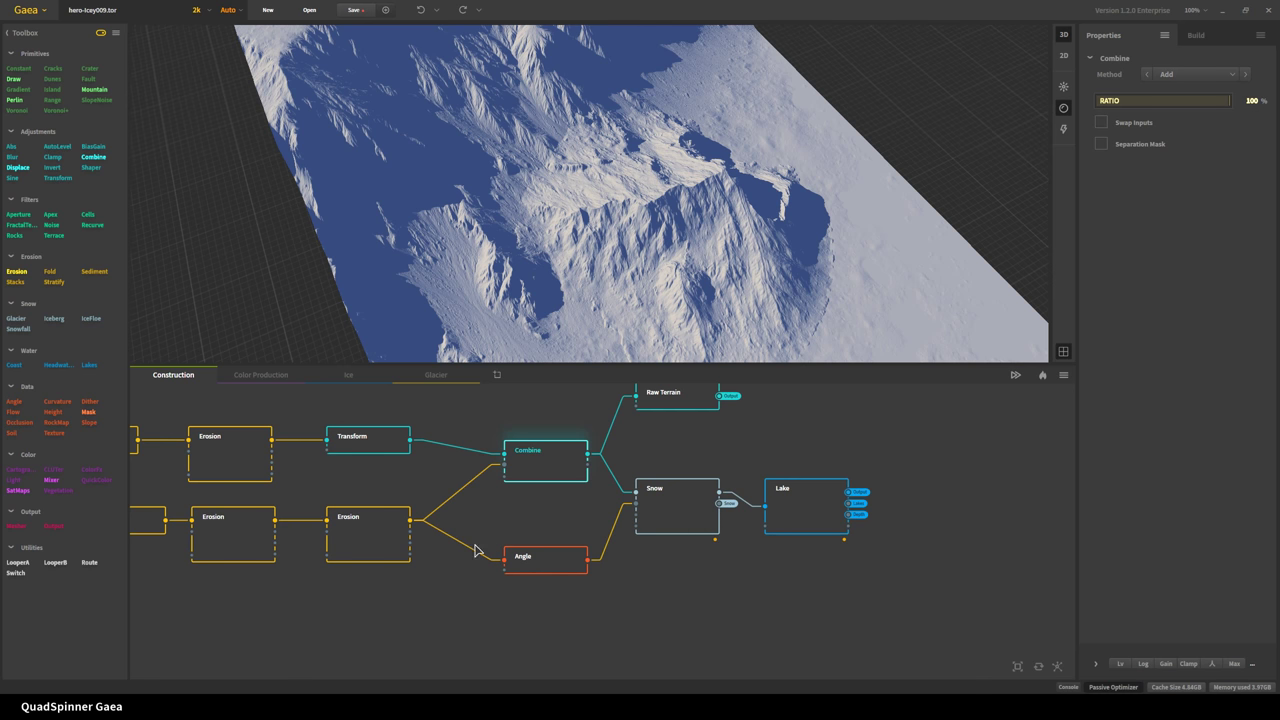
{"action": "left_click", "coordinate": [555, 571]}
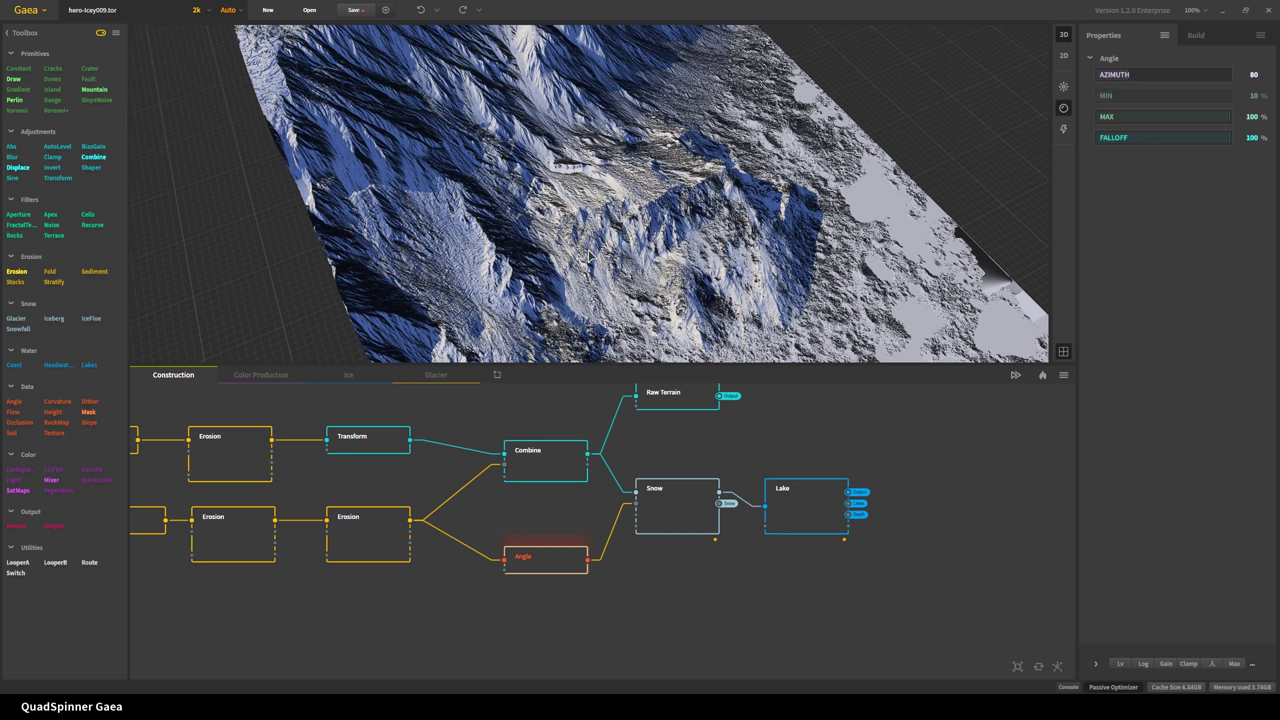
{"action": "mouse_move", "coordinate": [593, 257]}
{"action": "left_mouse_down"}
{"action": "mouse_move", "coordinate": [840, 220]}
{"action": "mouse_move", "coordinate": [591, 302]}
{"action": "mouse_move", "coordinate": [710, 195]}
{"action": "mouse_move", "coordinate": [556, 275]}
{"action": "left_mouse_up"}
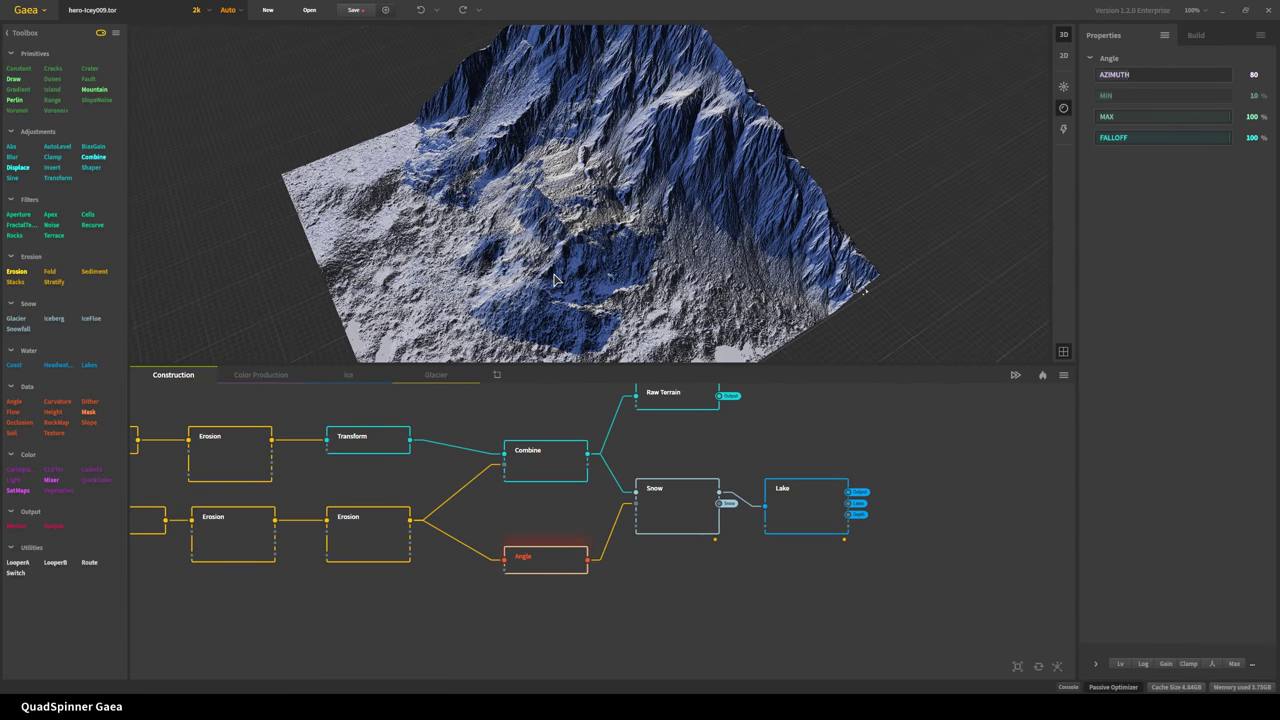
- Preview the Snow node, show its advanced settings, and examine the snow coverage from both sides of the mountain
{"action": "left_click", "coordinate": [653, 504]}
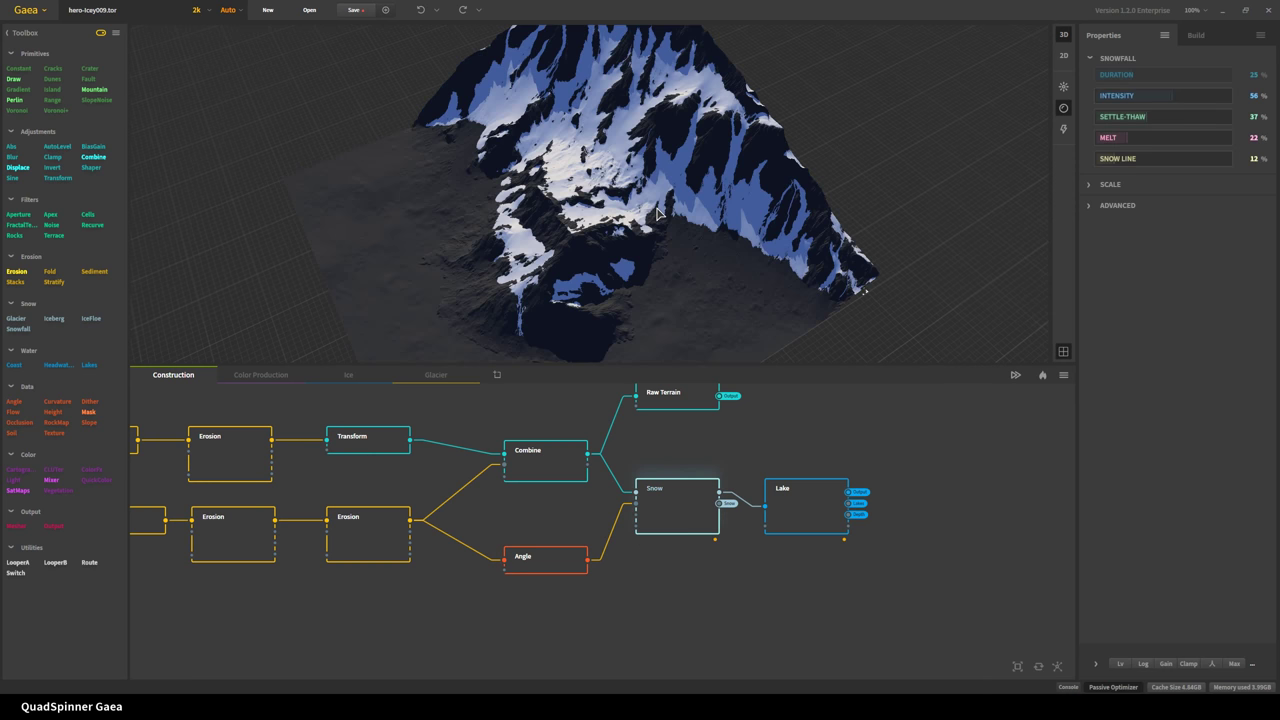
{"action": "left_click_drag", "start_coordinate": [587, 219], "coordinate": [690, 230]}
{"action": "left_click", "coordinate": [1110, 206]}
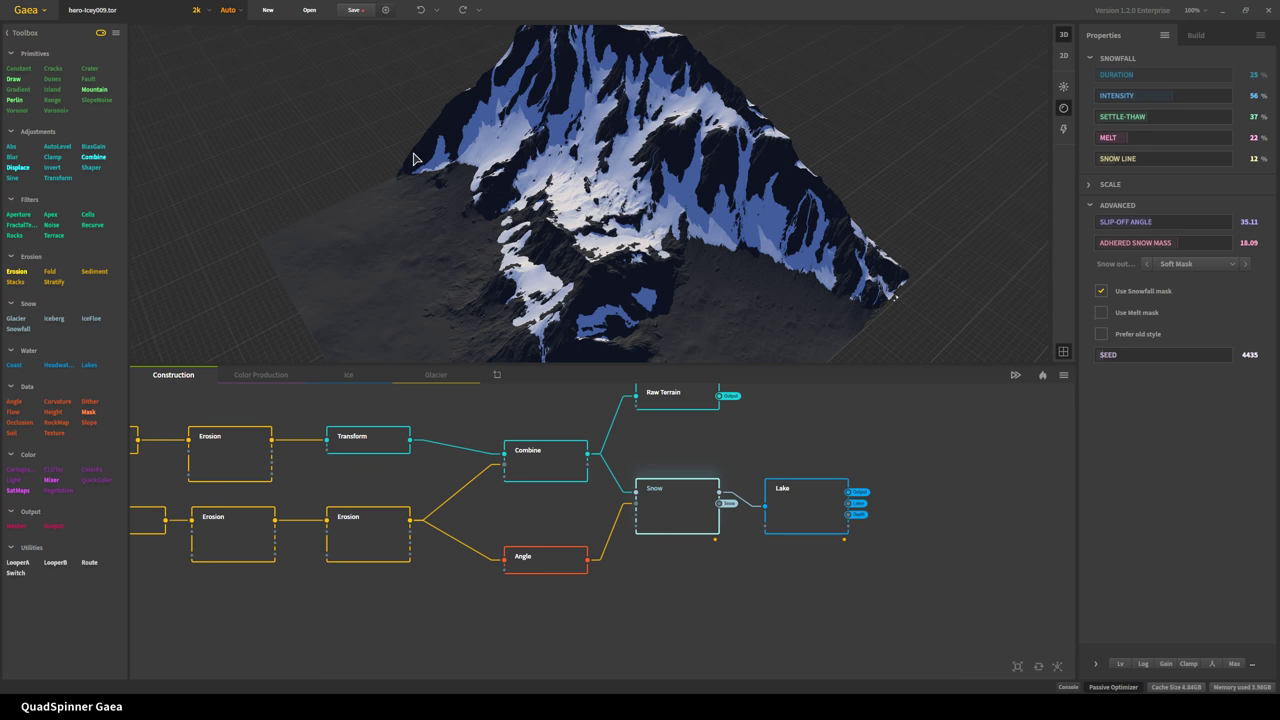
{"action": "left_click_drag", "start_coordinate": [466, 215], "coordinate": [672, 249]}
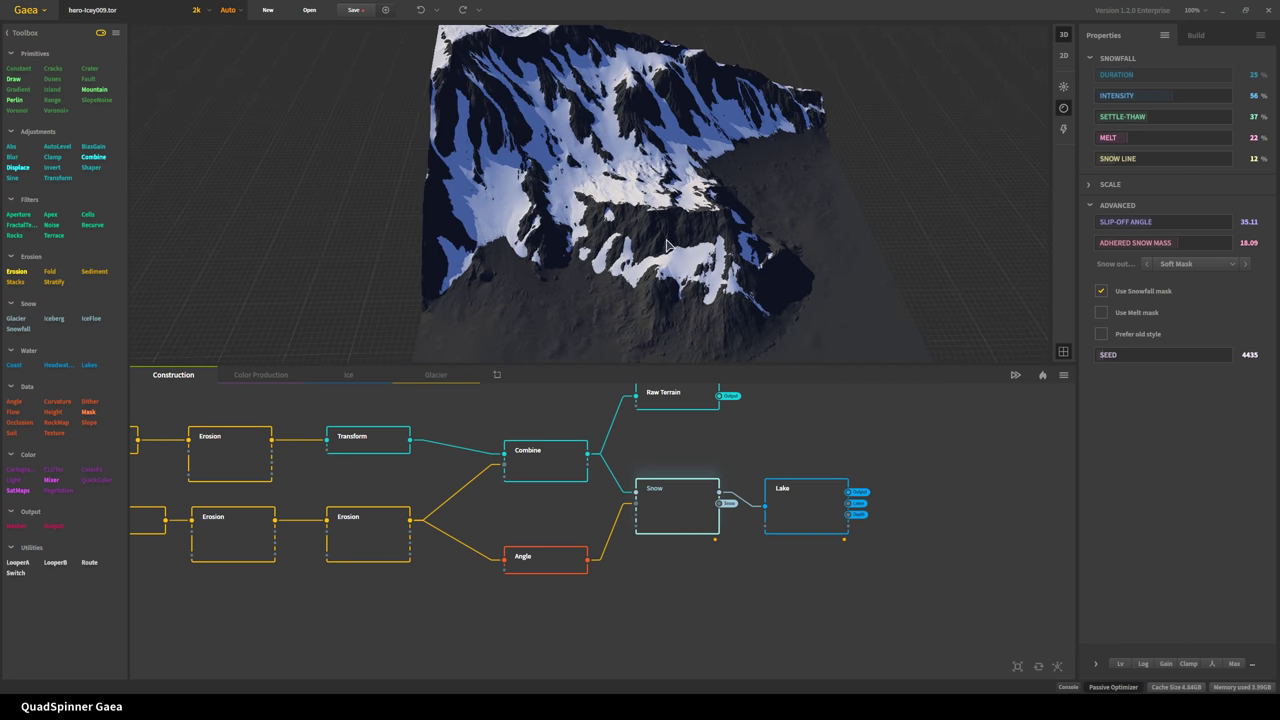
{"action": "left_click_drag", "start_coordinate": [762, 318], "coordinate": [657, 248]}
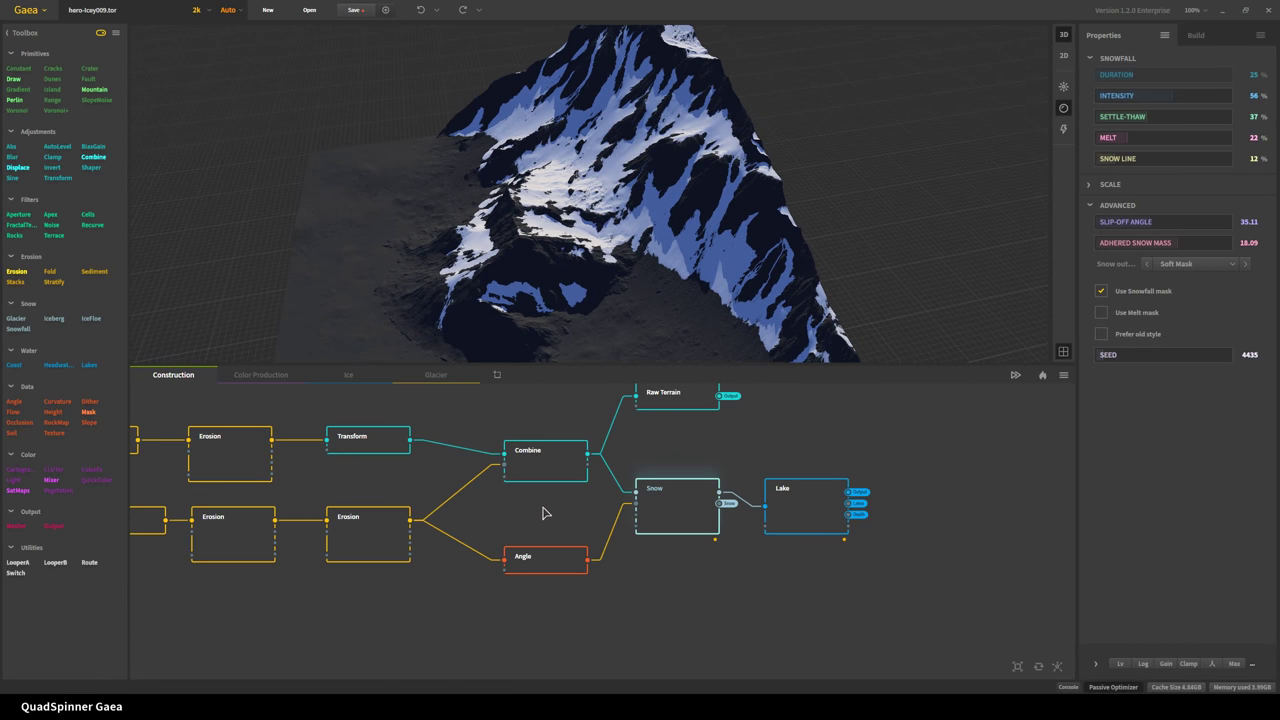
- Compare the Angle mask with the Snow node's result, checking the snow on the slopes and around the base
{"action": "left_click", "coordinate": [525, 562]}
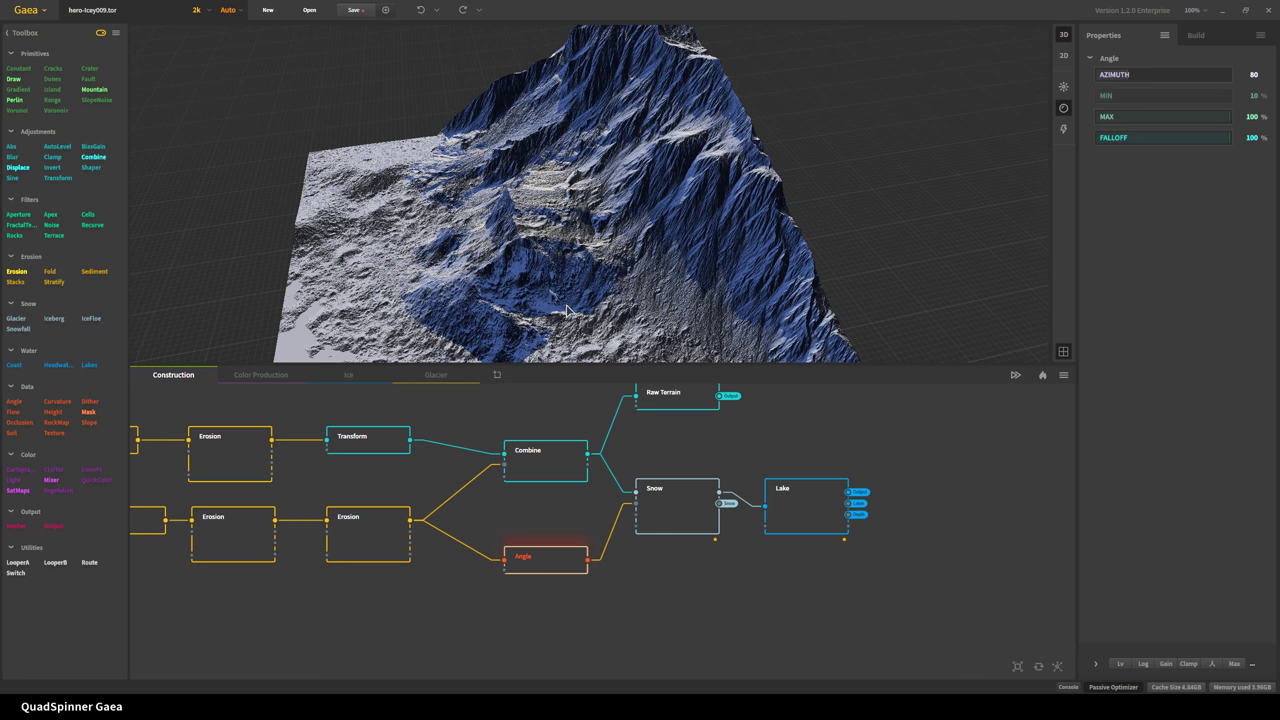
{"action": "left_click", "coordinate": [677, 510]}
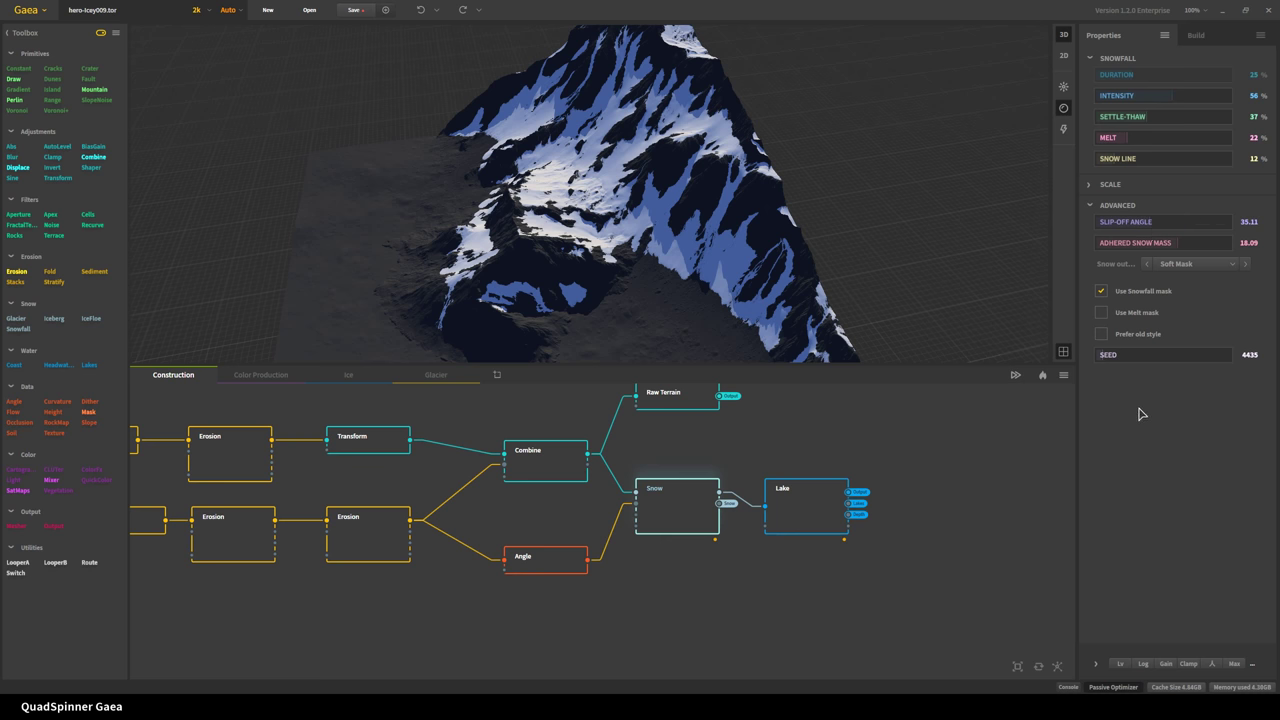
{"action": "left_click_drag", "start_coordinate": [491, 247], "coordinate": [588, 262]}
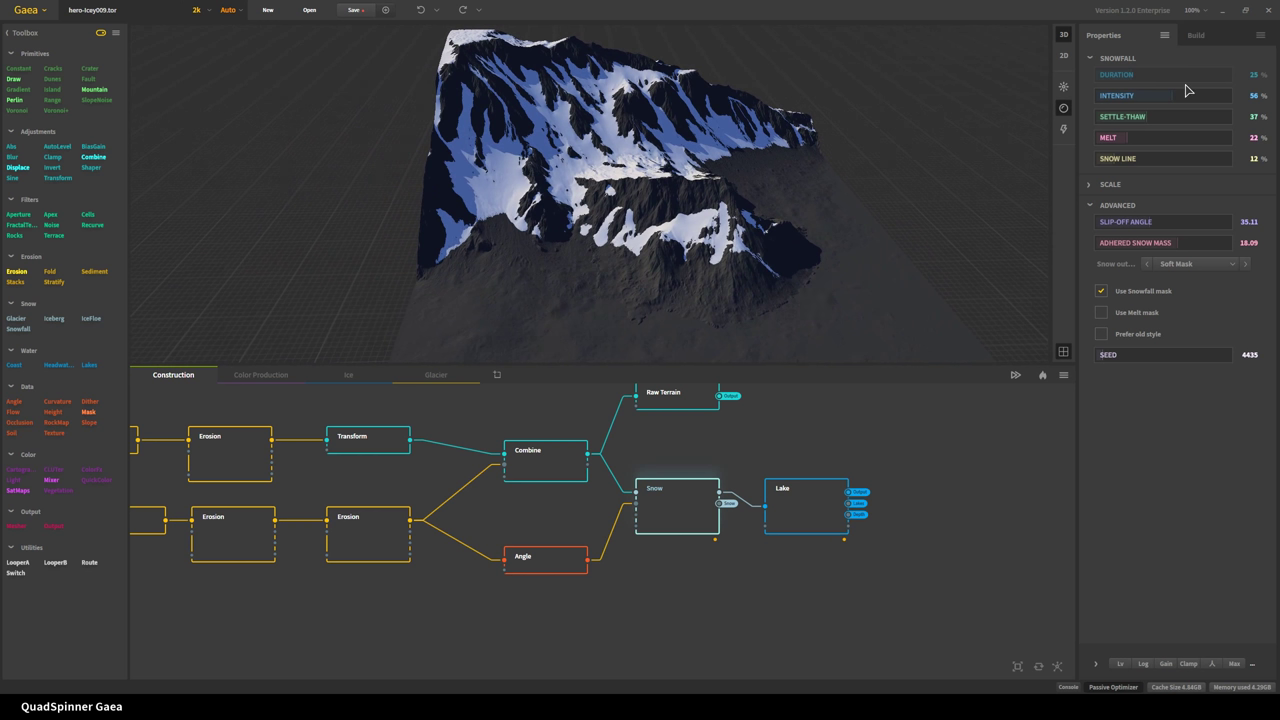
{"action": "scroll", "coordinate": [660, 177], "scroll_direction": "up", "scroll_amount": 5}
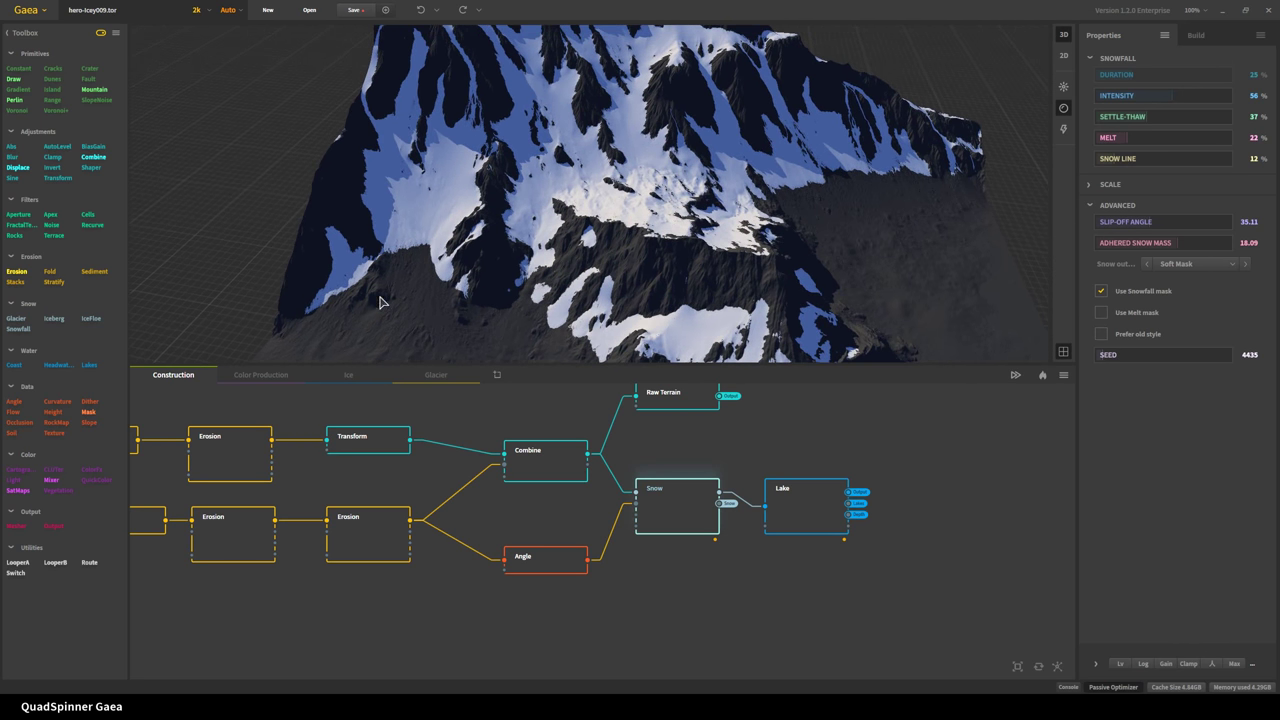
{"action": "scroll", "coordinate": [829, 194], "scroll_direction": "down", "scroll_amount": 3}
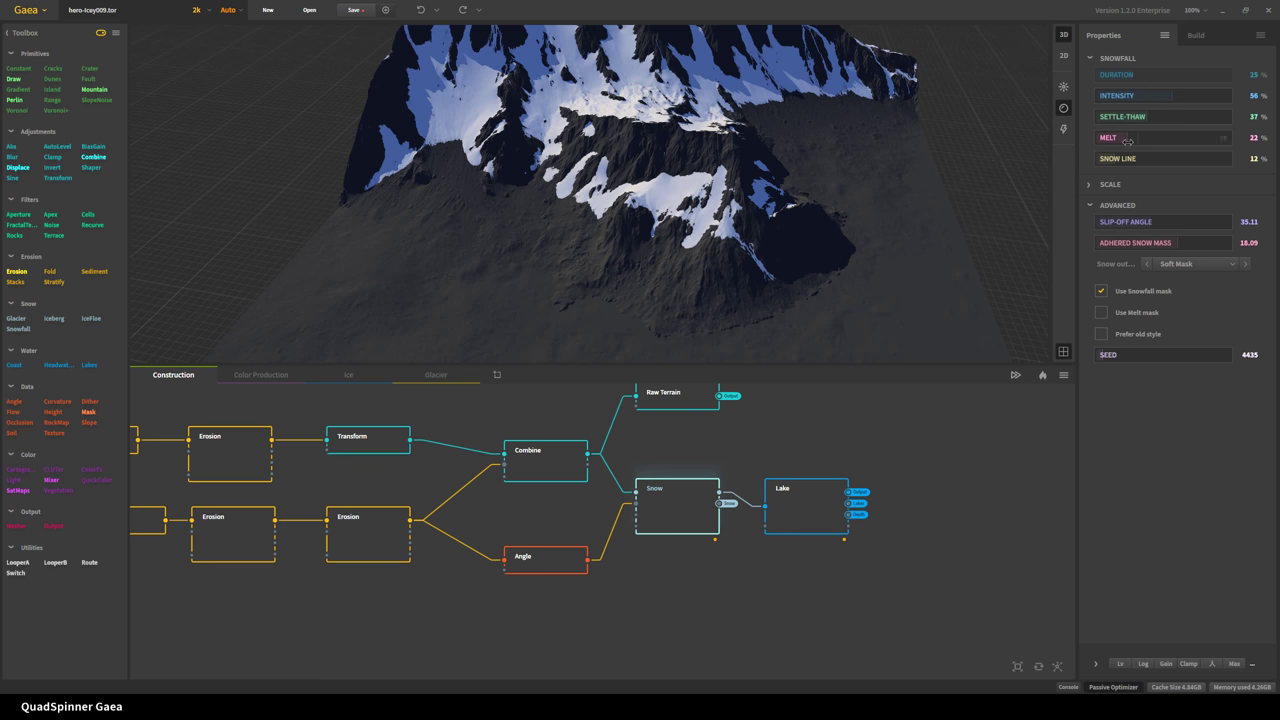
- Examine the Snow node's result up close along the ridges, gullies and exposed rock faces
{"action": "scroll", "coordinate": [930, 190], "scroll_direction": "up", "scroll_amount": 5}
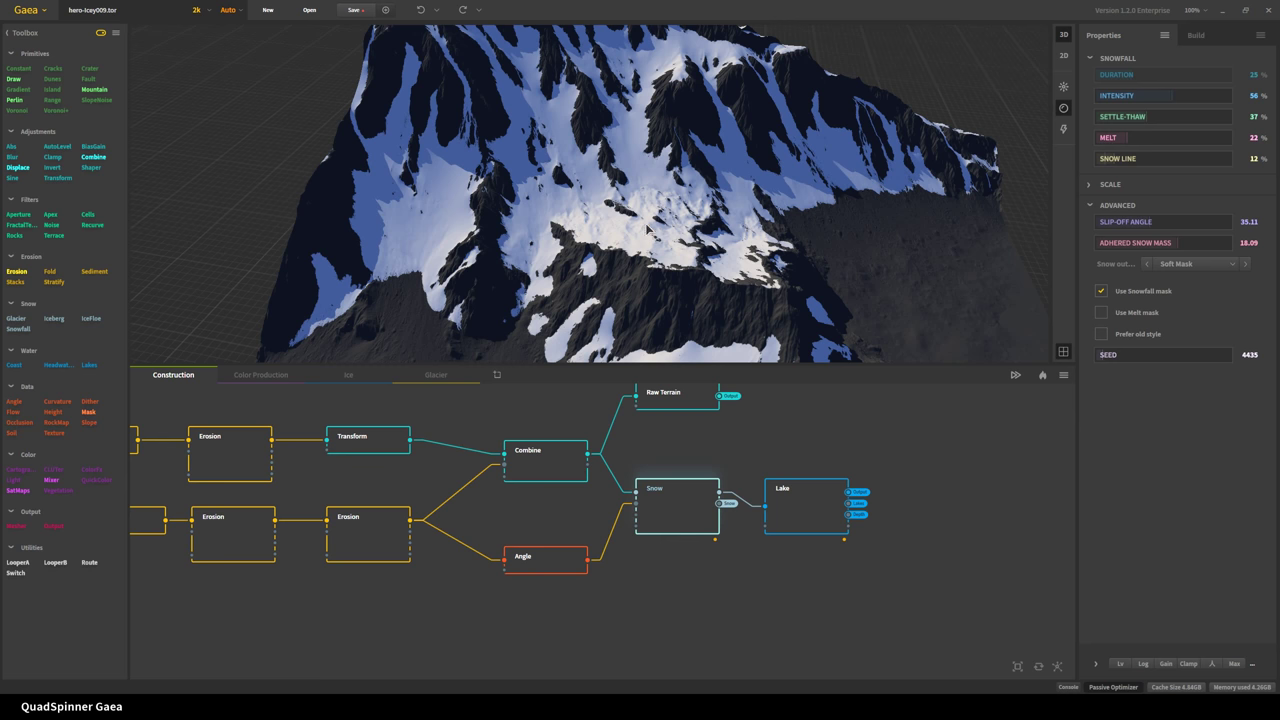
{"action": "scroll", "coordinate": [648, 232], "scroll_direction": "up", "scroll_amount": 5}
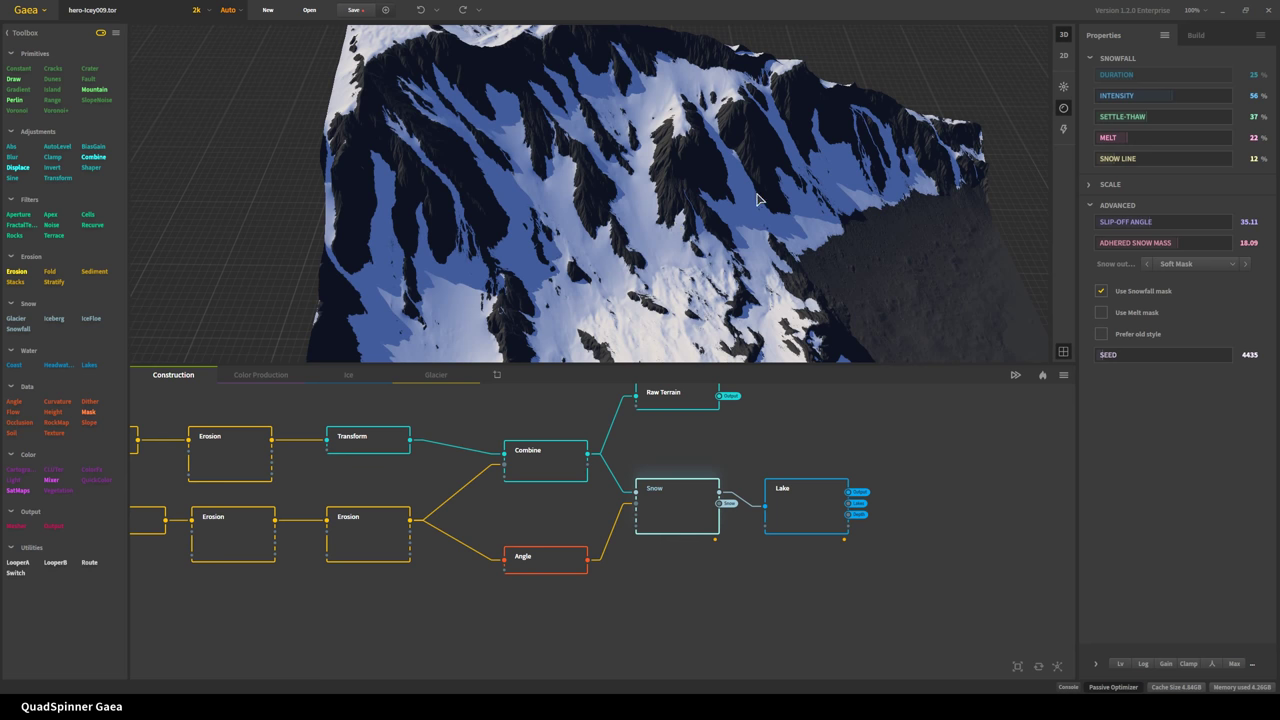
{"action": "scroll", "coordinate": [673, 215], "scroll_direction": "up", "scroll_amount": 3}
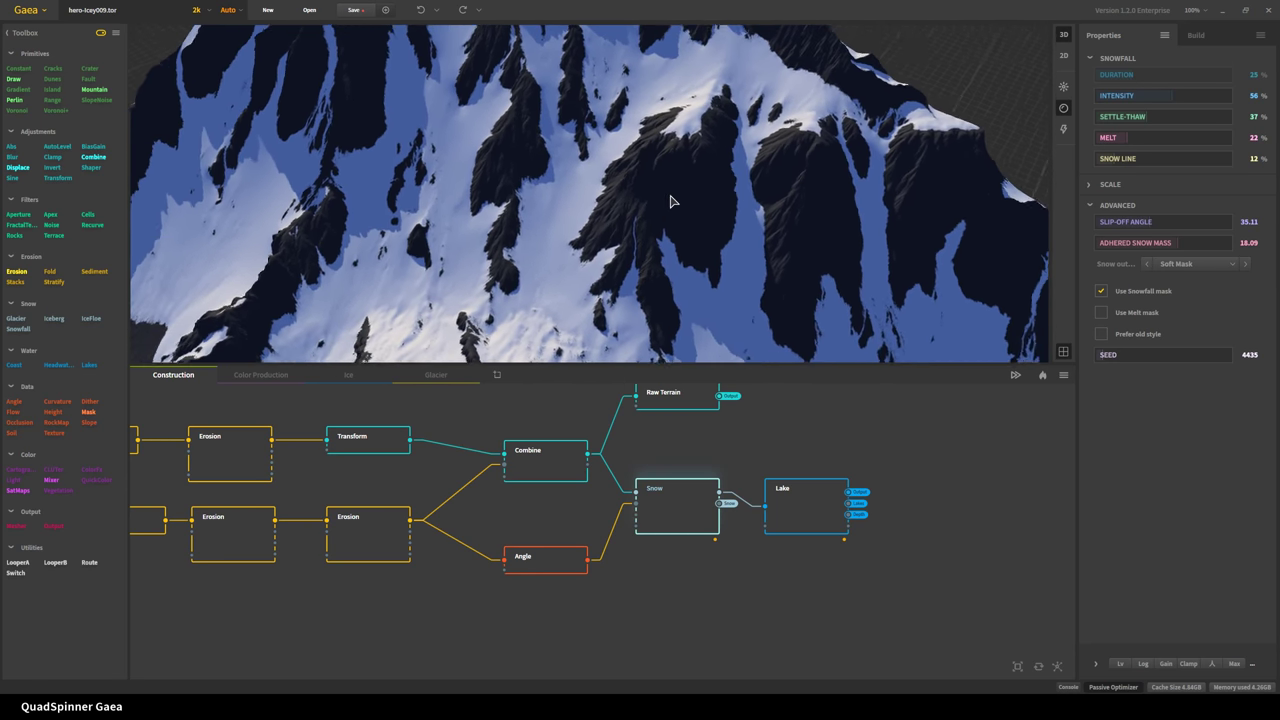
{"action": "left_click_drag", "start_coordinate": [670, 201], "coordinate": [628, 267]}
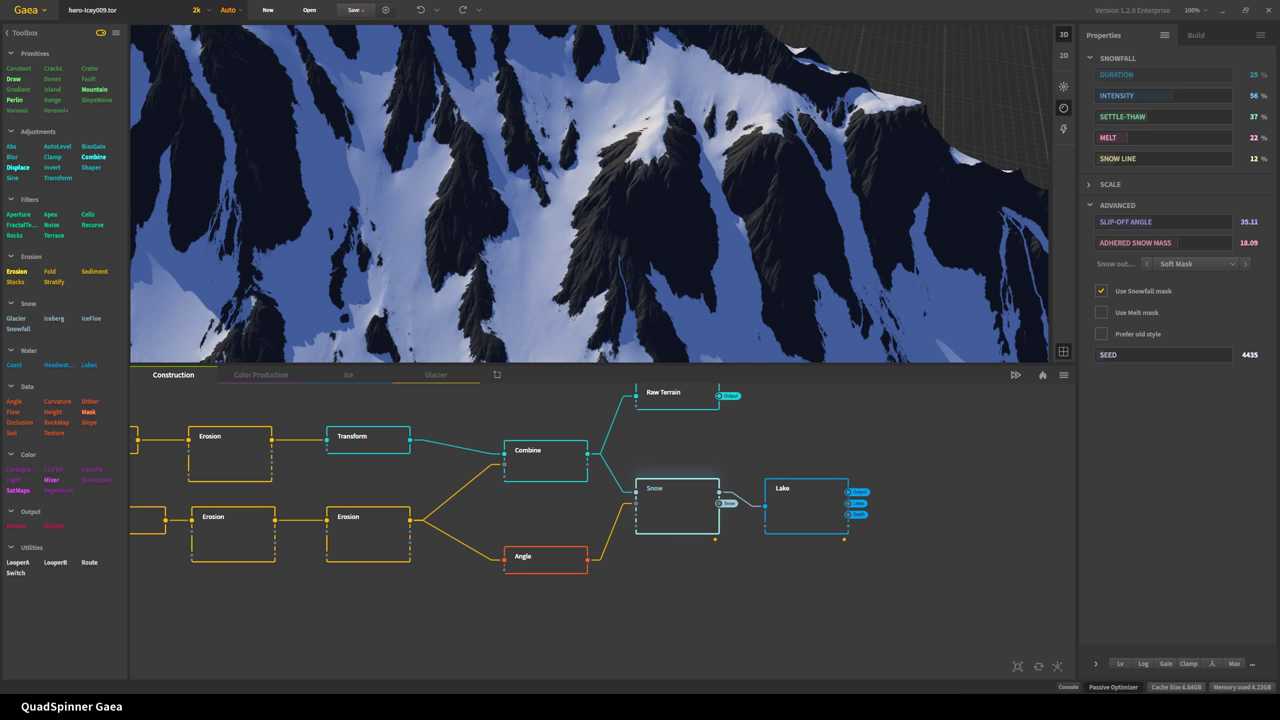
{"action": "middle_click_drag", "start_coordinate": [717, 560], "coordinate": [733, 626]}
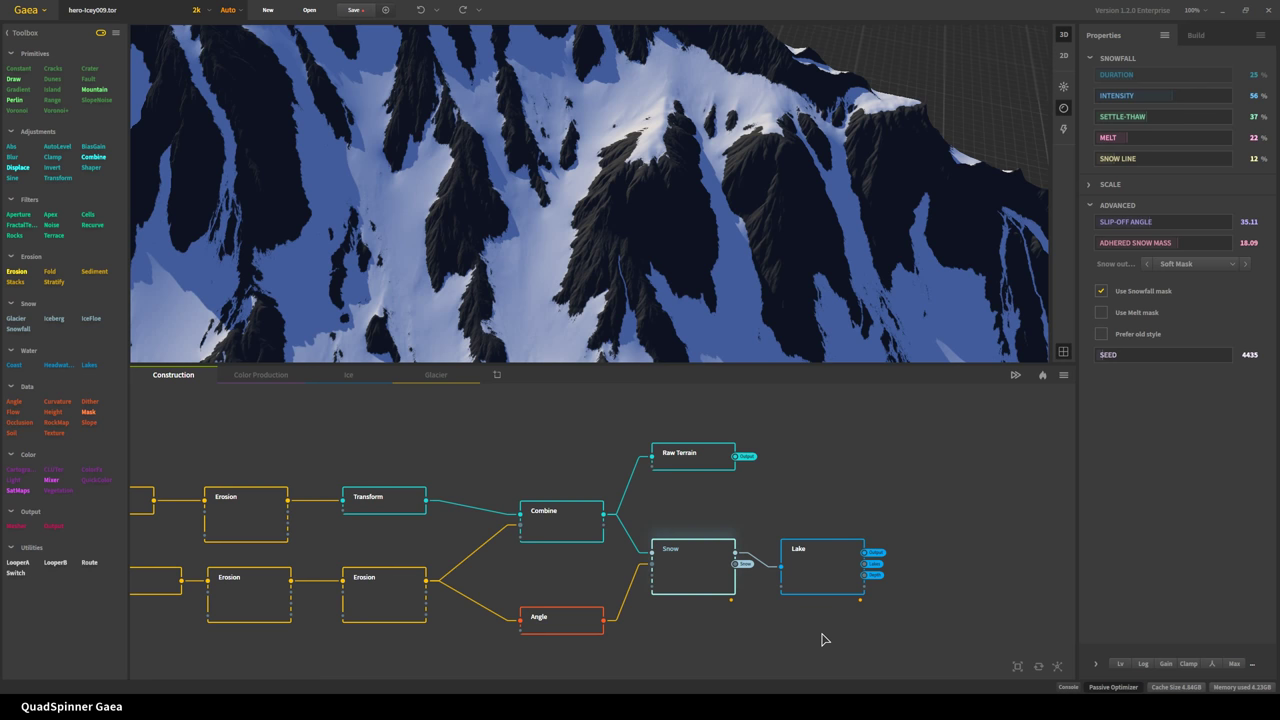
{"action": "scroll", "coordinate": [640, 200], "scroll_direction": "up", "scroll_amount": 3}
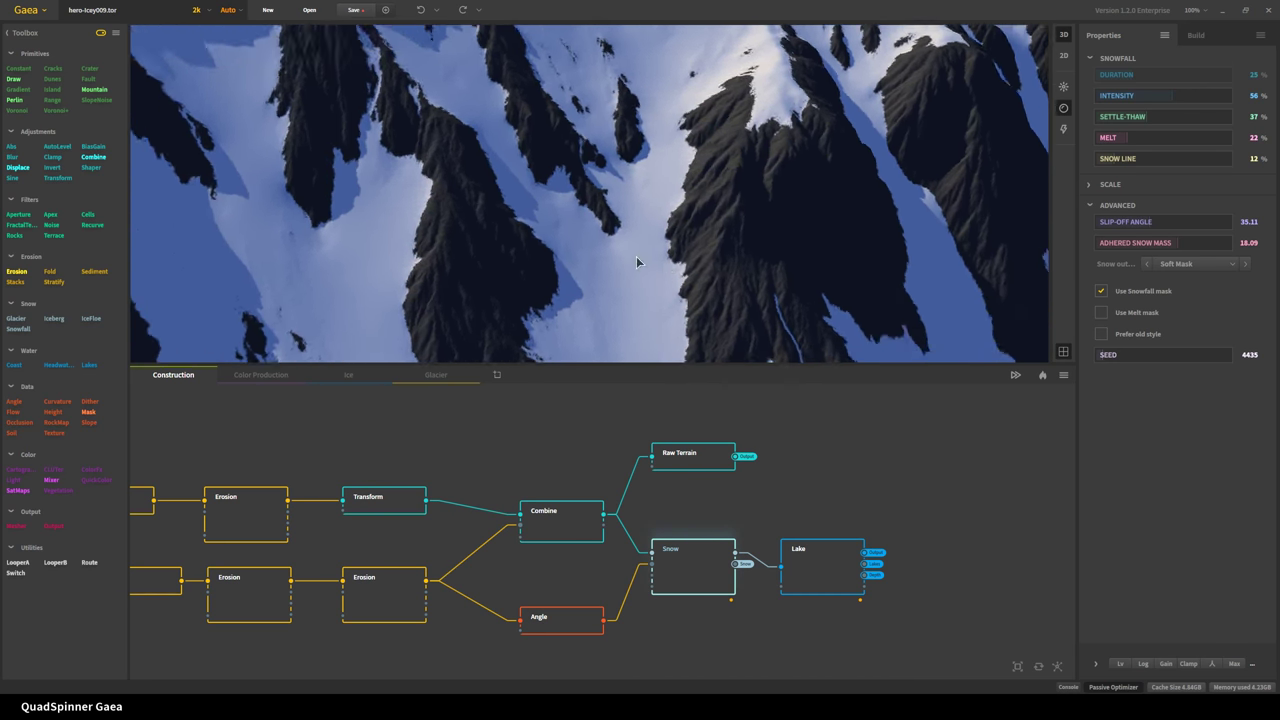
{"action": "left_click_drag", "start_coordinate": [637, 262], "coordinate": [692, 243]}
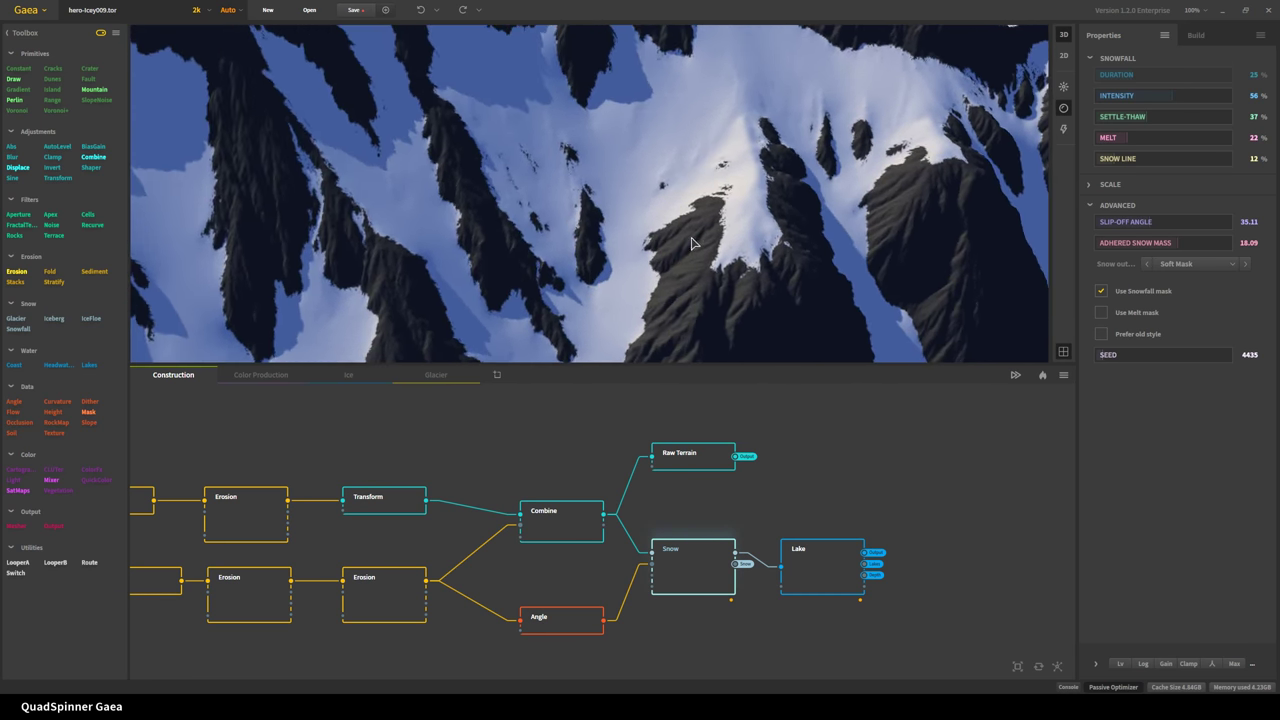
{"action": "scroll", "coordinate": [714, 203], "scroll_direction": "up", "scroll_amount": 3}
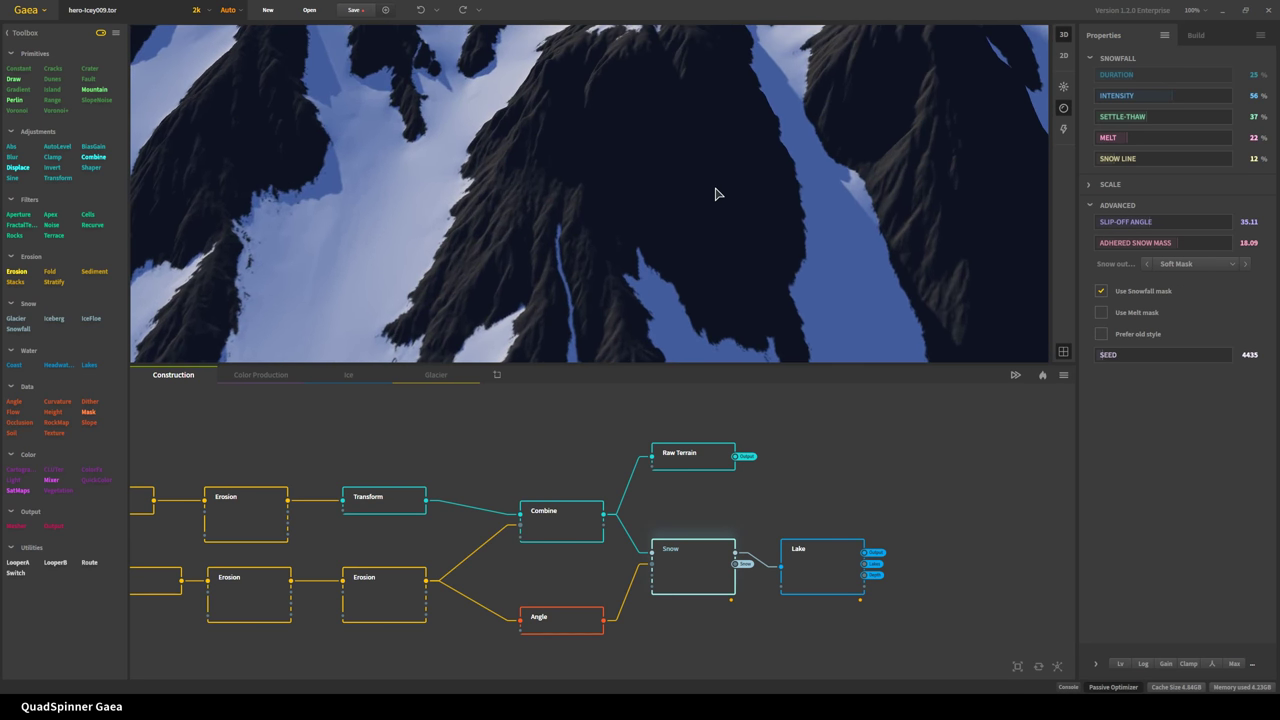
{"action": "scroll", "coordinate": [715, 193], "scroll_direction": "down", "scroll_amount": 5}
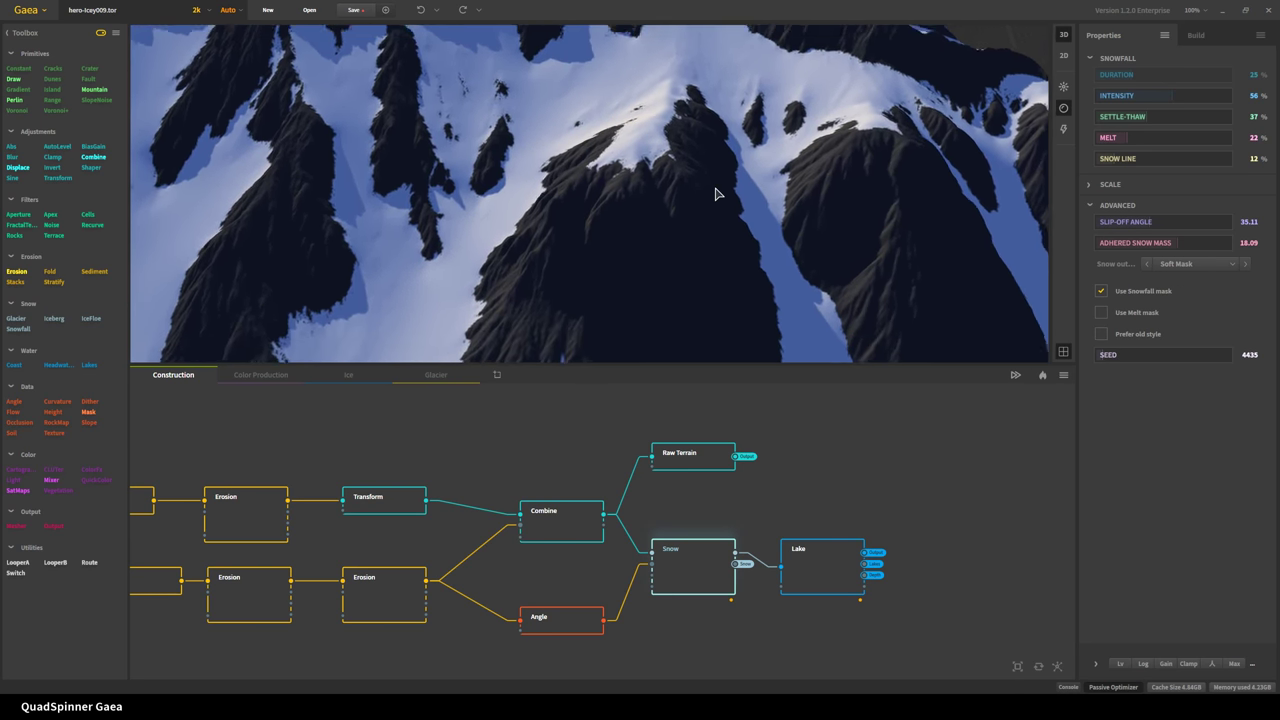
- Enlarge the 3D viewport and examine how the Snow node's coverage settles around the rock outcrops and steep faces
{"action": "scroll", "coordinate": [714, 194], "scroll_direction": "up", "scroll_amount": 2}
{"action": "scroll", "coordinate": [714, 194], "scroll_direction": "down", "scroll_amount": 2}
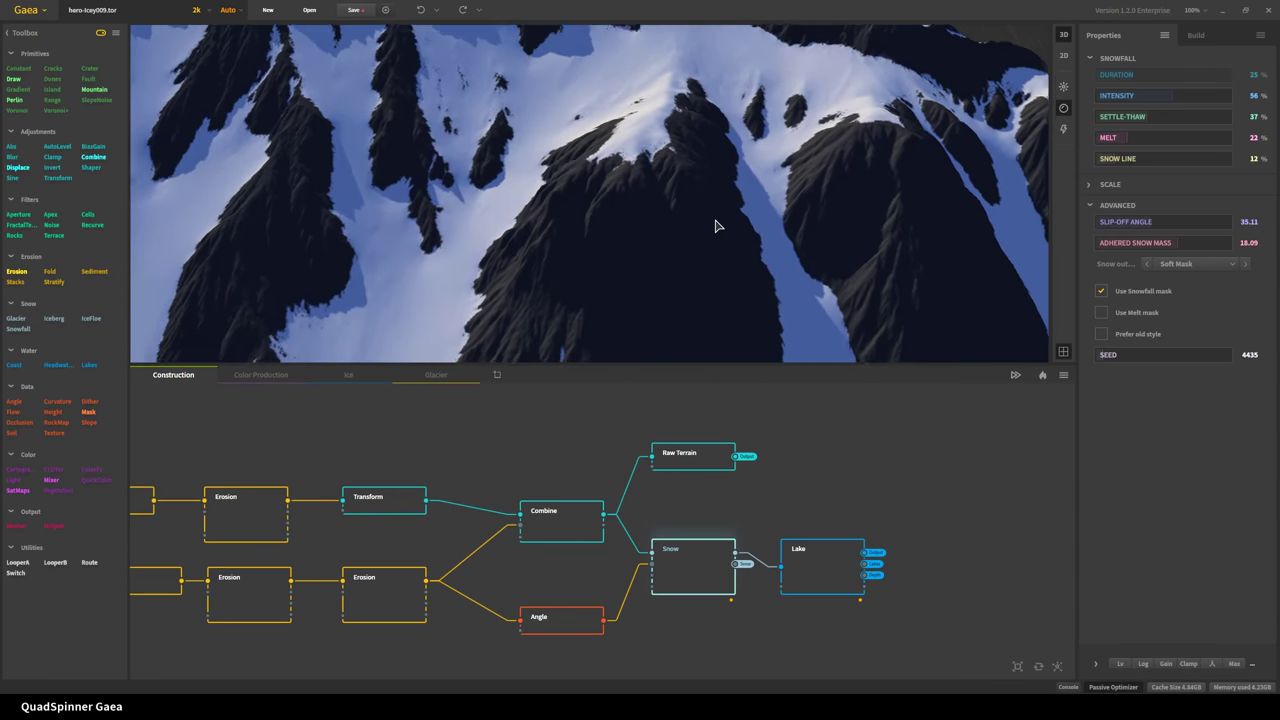
{"action": "scroll", "coordinate": [715, 227], "scroll_direction": "down", "scroll_amount": 2}
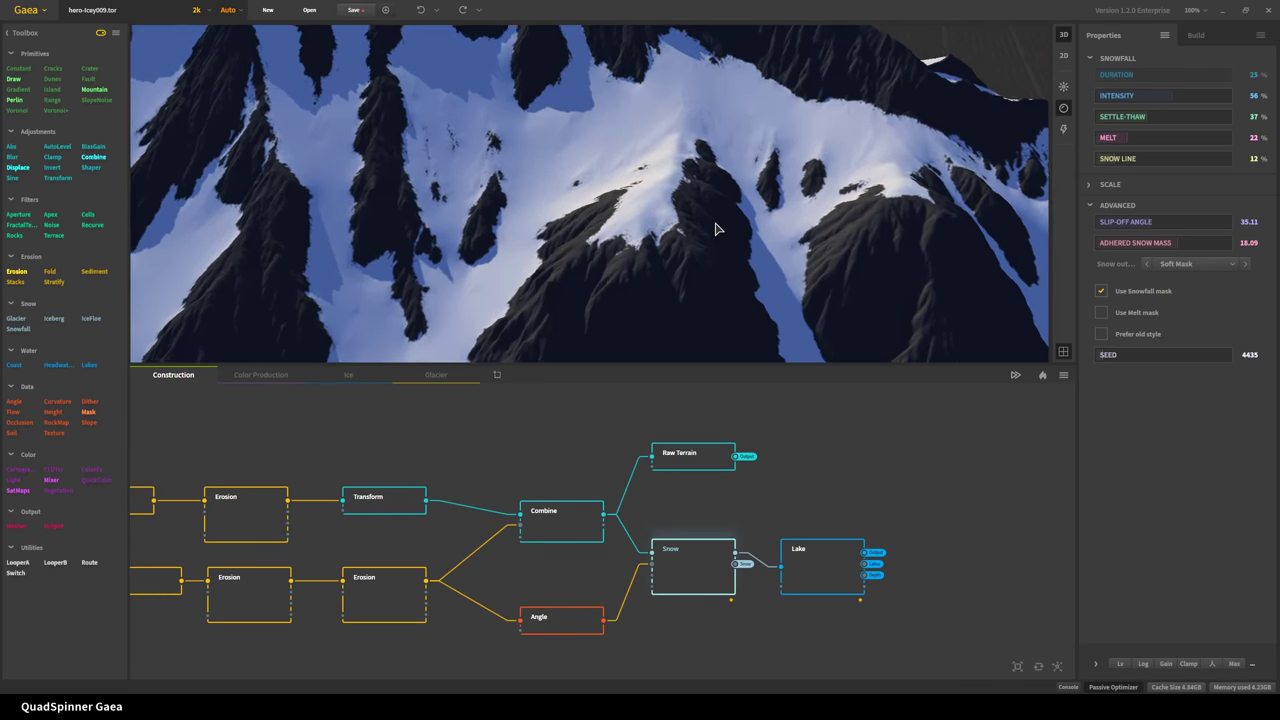
{"action": "scroll", "coordinate": [715, 229], "scroll_direction": "down", "scroll_amount": 3}
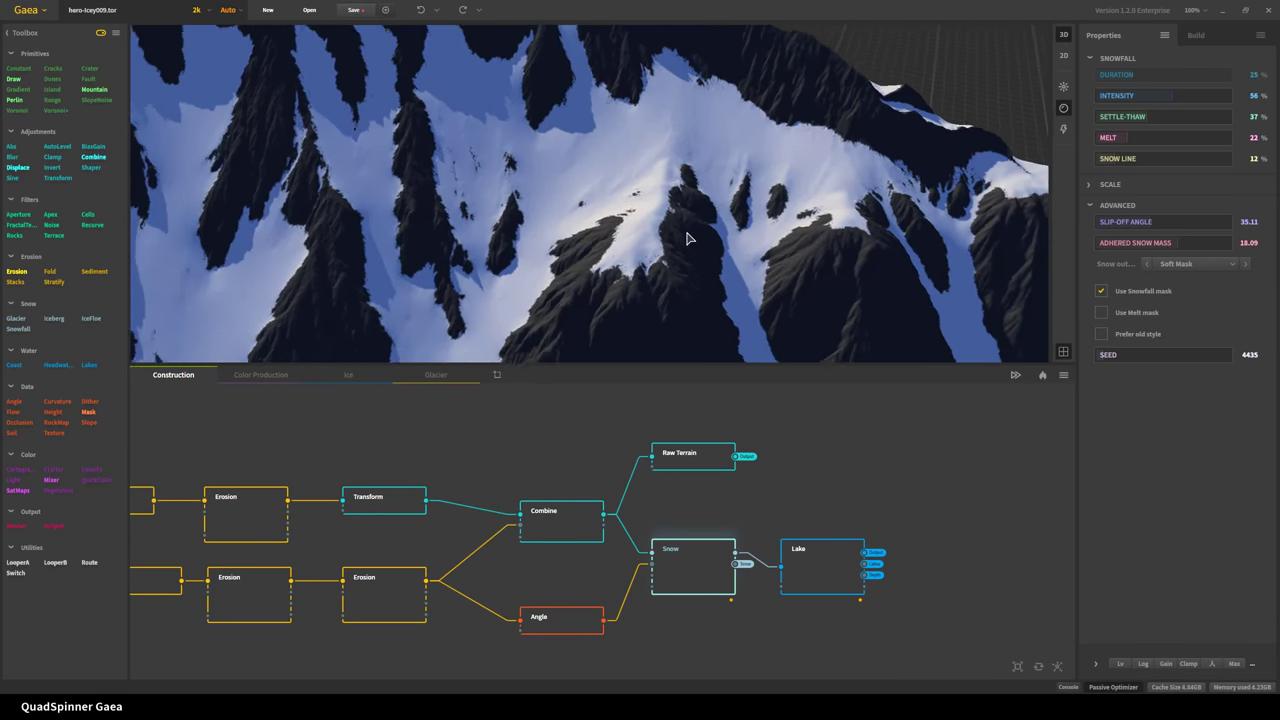
{"action": "left_click_drag", "start_coordinate": [616, 374], "coordinate": [606, 427]}
{"action": "scroll", "coordinate": [595, 378], "scroll_direction": "up", "scroll_amount": 2}
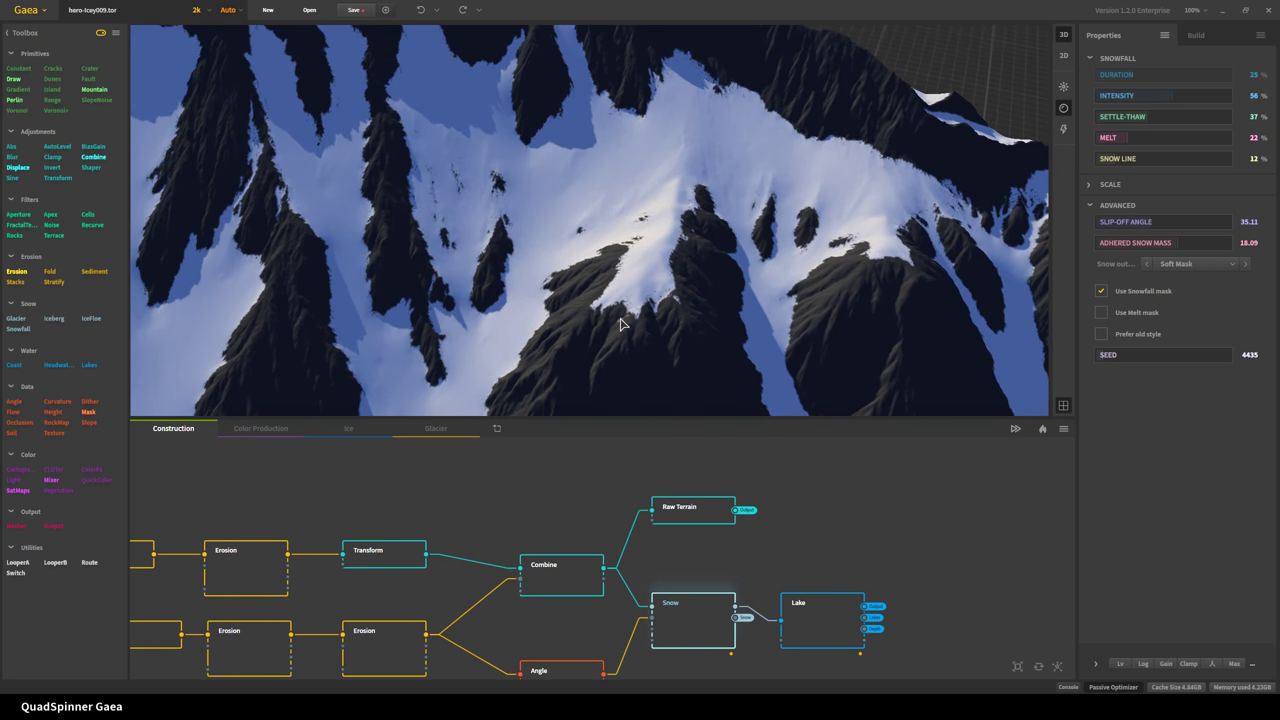
{"action": "left_click_drag", "start_coordinate": [620, 324], "coordinate": [646, 273]}
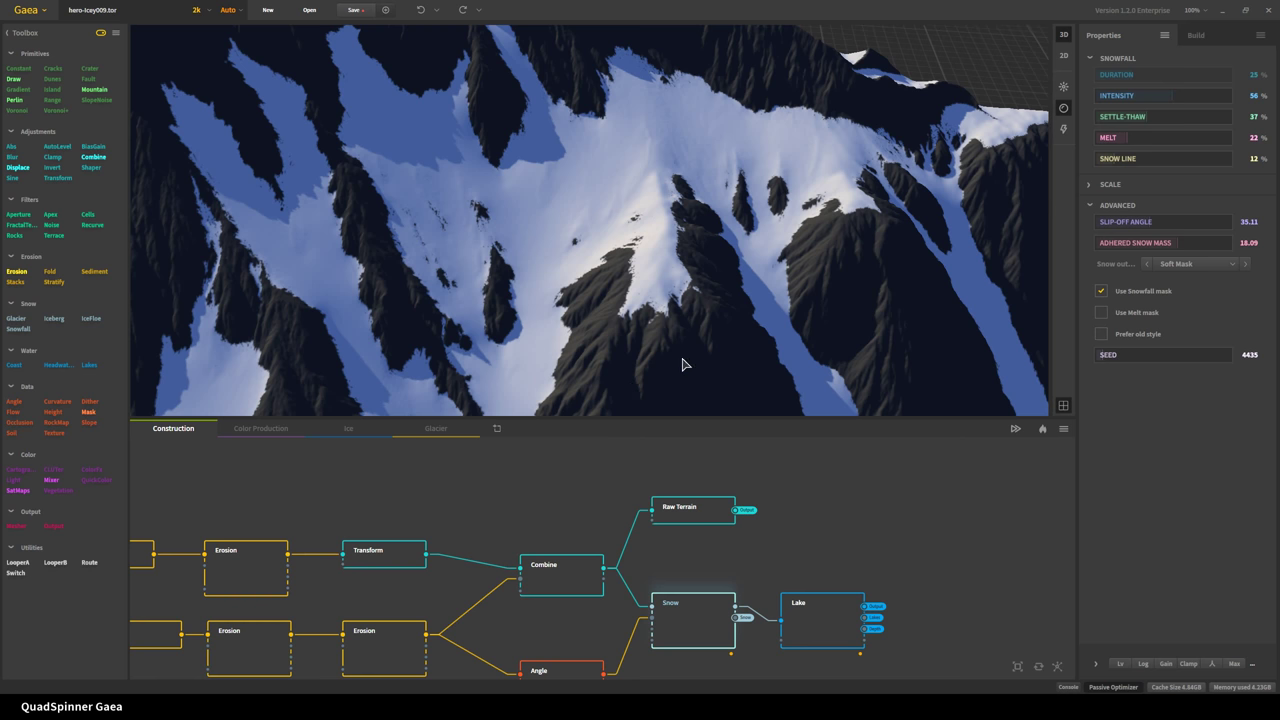
{"action": "scroll", "coordinate": [690, 320], "scroll_direction": "up", "scroll_amount": 5}
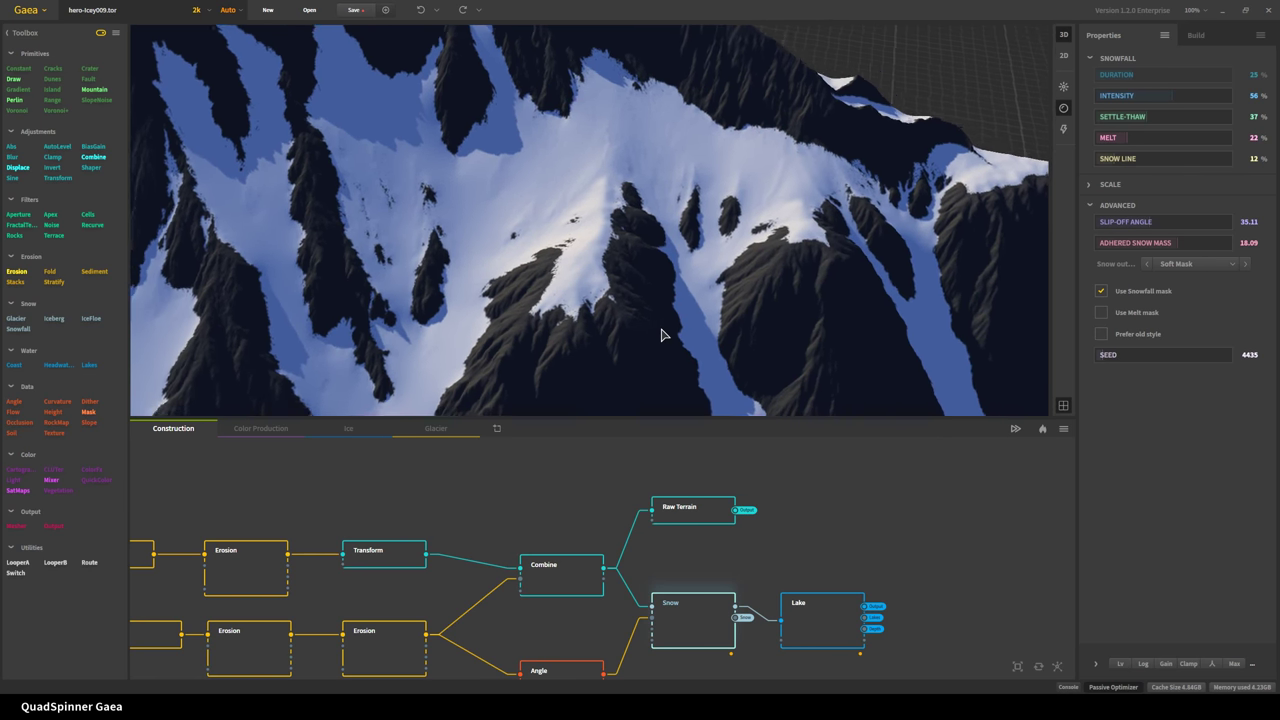
{"action": "scroll", "coordinate": [650, 376], "scroll_direction": "down", "scroll_amount": 5}
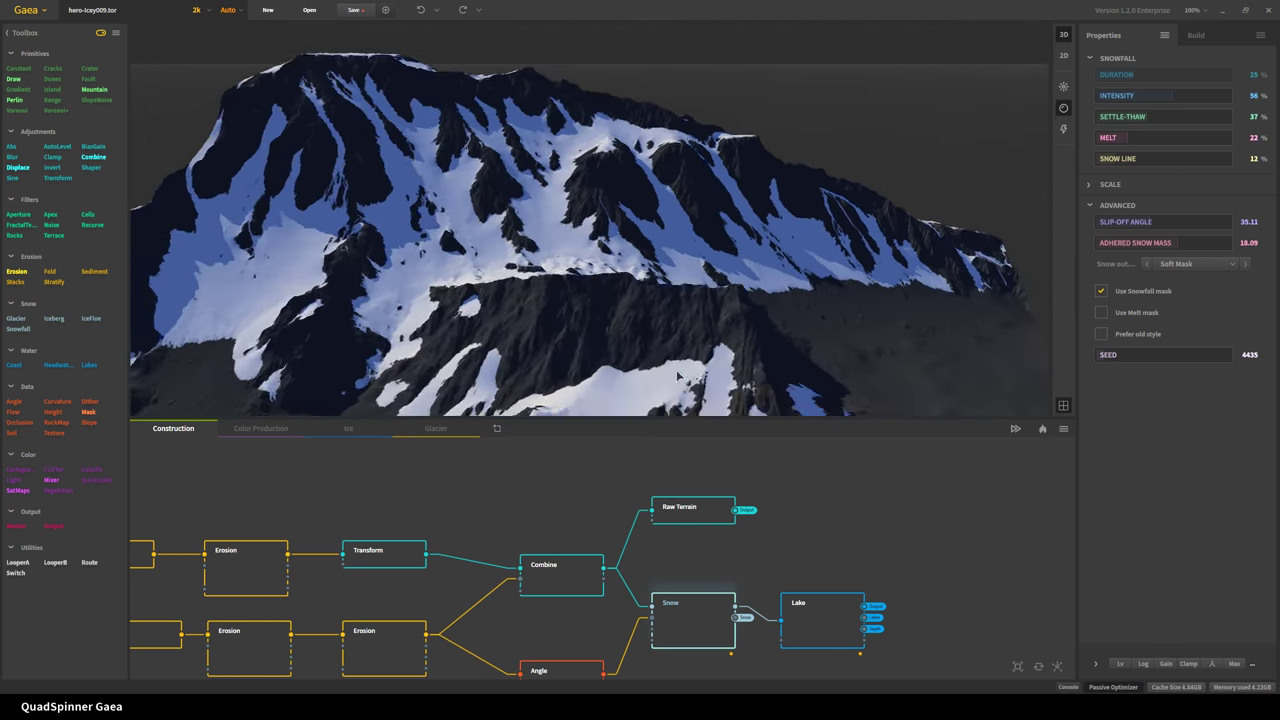
- Inspect the whole snow-covered mountain from several angles, including the smaller foothill and the surrounding flat ground
{"action": "left_click_drag", "start_coordinate": [596, 386], "coordinate": [420, 319]}
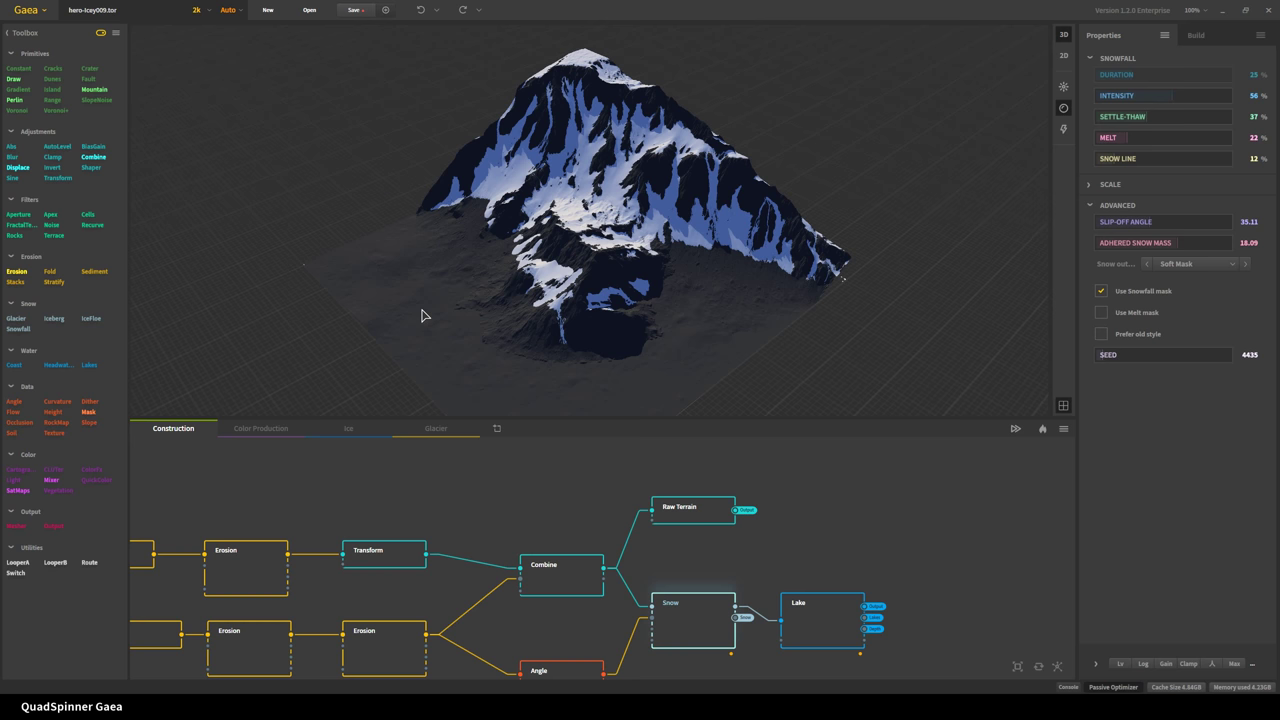
{"action": "left_click_drag", "start_coordinate": [421, 315], "coordinate": [609, 349]}
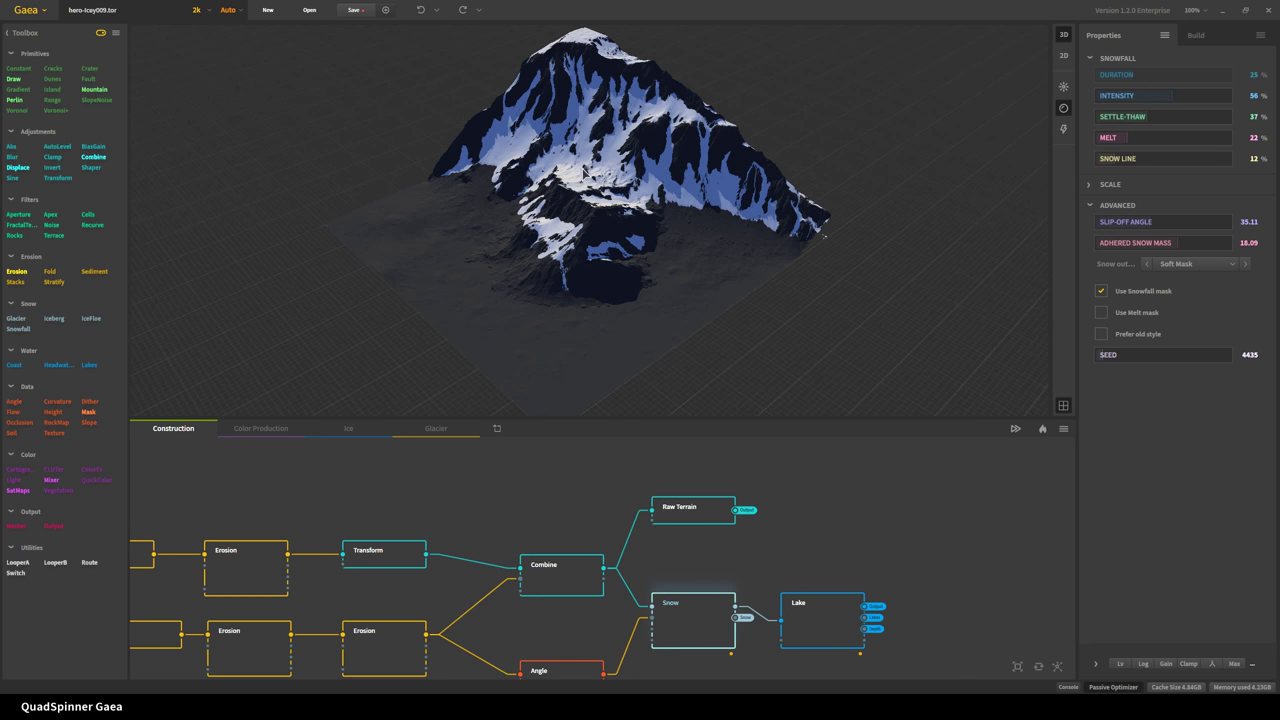
{"action": "left_click_drag", "start_coordinate": [500, 337], "coordinate": [462, 327]}
{"action": "scroll", "coordinate": [556, 318], "scroll_direction": "up", "scroll_amount": 3}
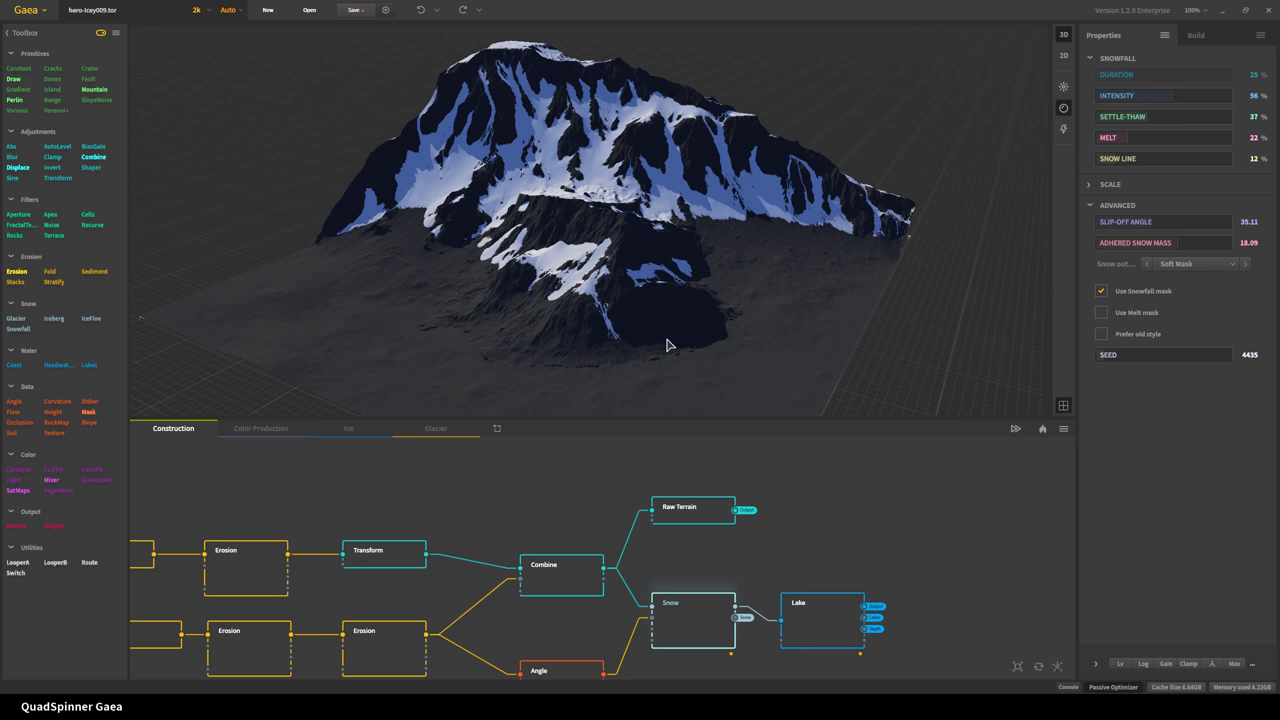
{"action": "left_click_drag", "start_coordinate": [666, 343], "coordinate": [592, 319]}
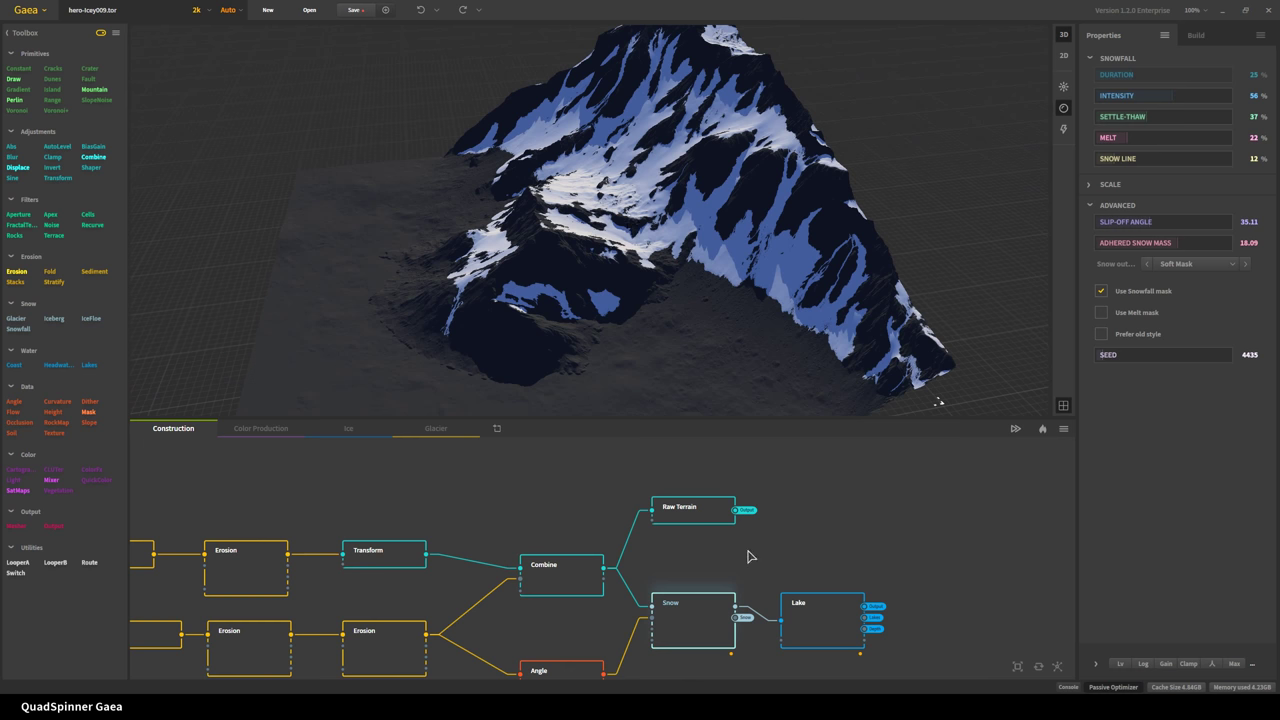
- Preview the Lake node and inspect its water areas around the mountain base and on the slopes from several sides
{"action": "left_click", "coordinate": [814, 618]}
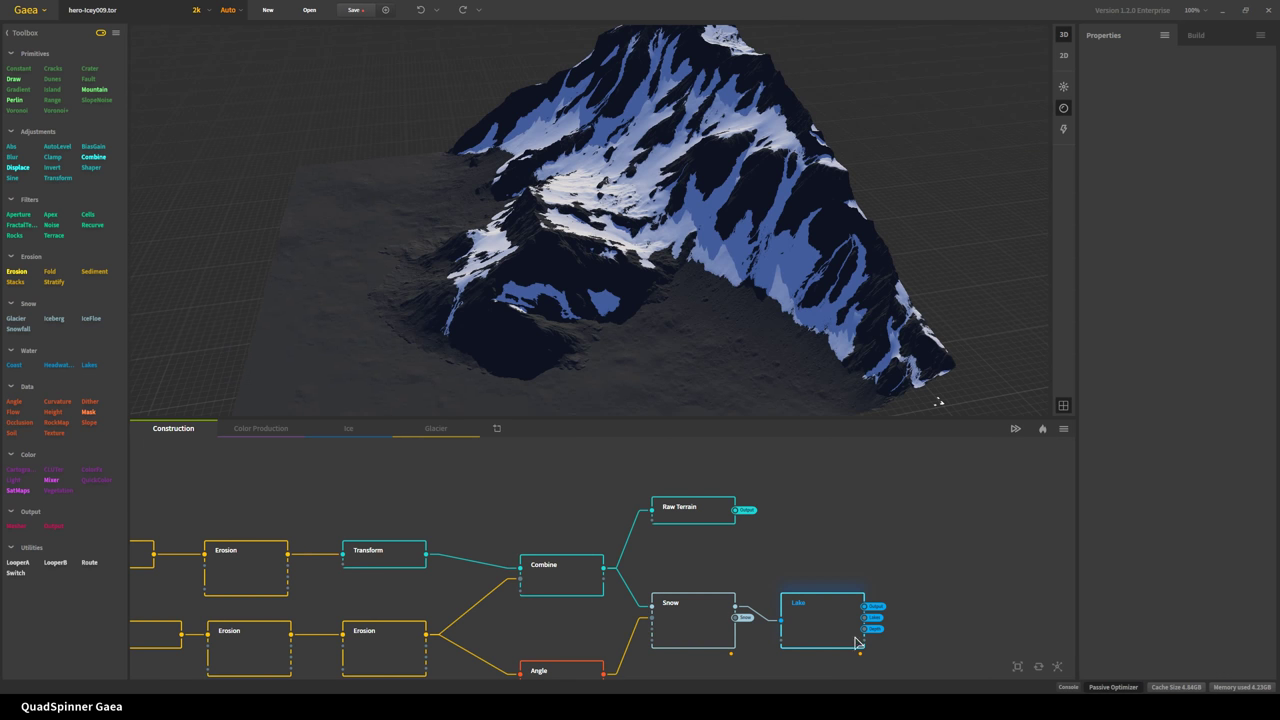
{"action": "left_click_drag", "start_coordinate": [417, 357], "coordinate": [568, 385]}
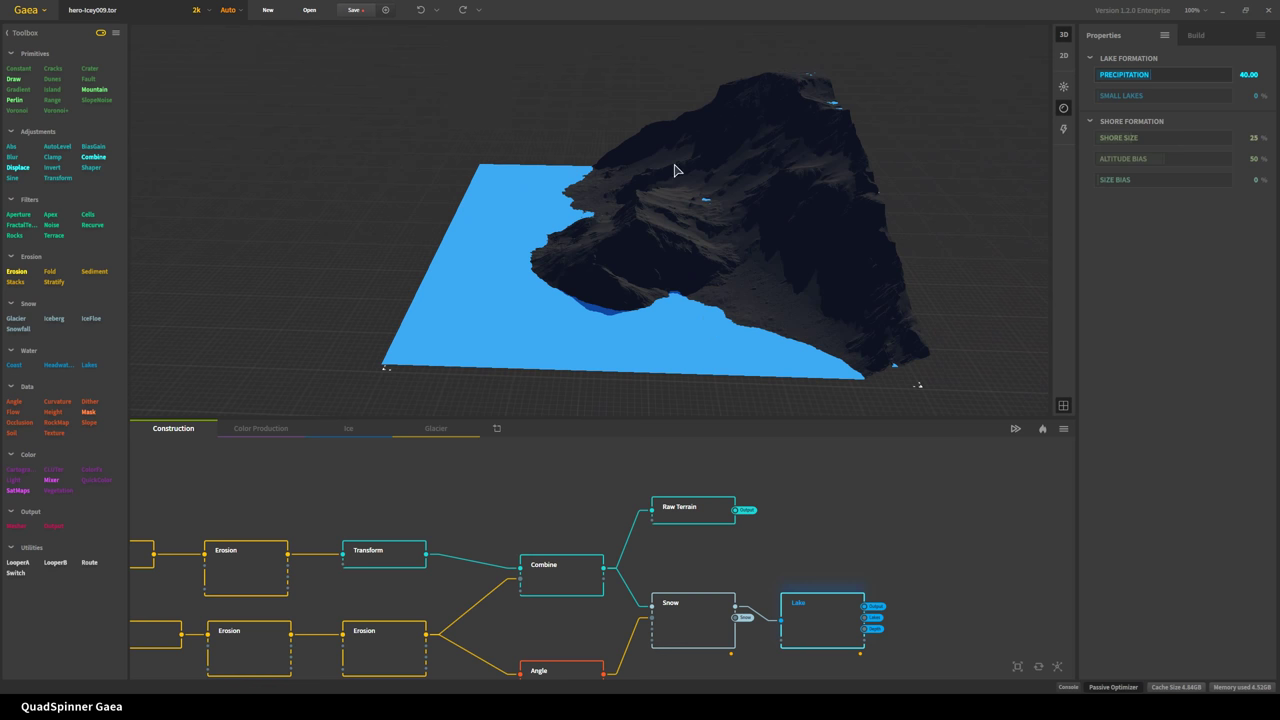
{"action": "scroll", "coordinate": [698, 277], "scroll_direction": "up", "scroll_amount": 2}
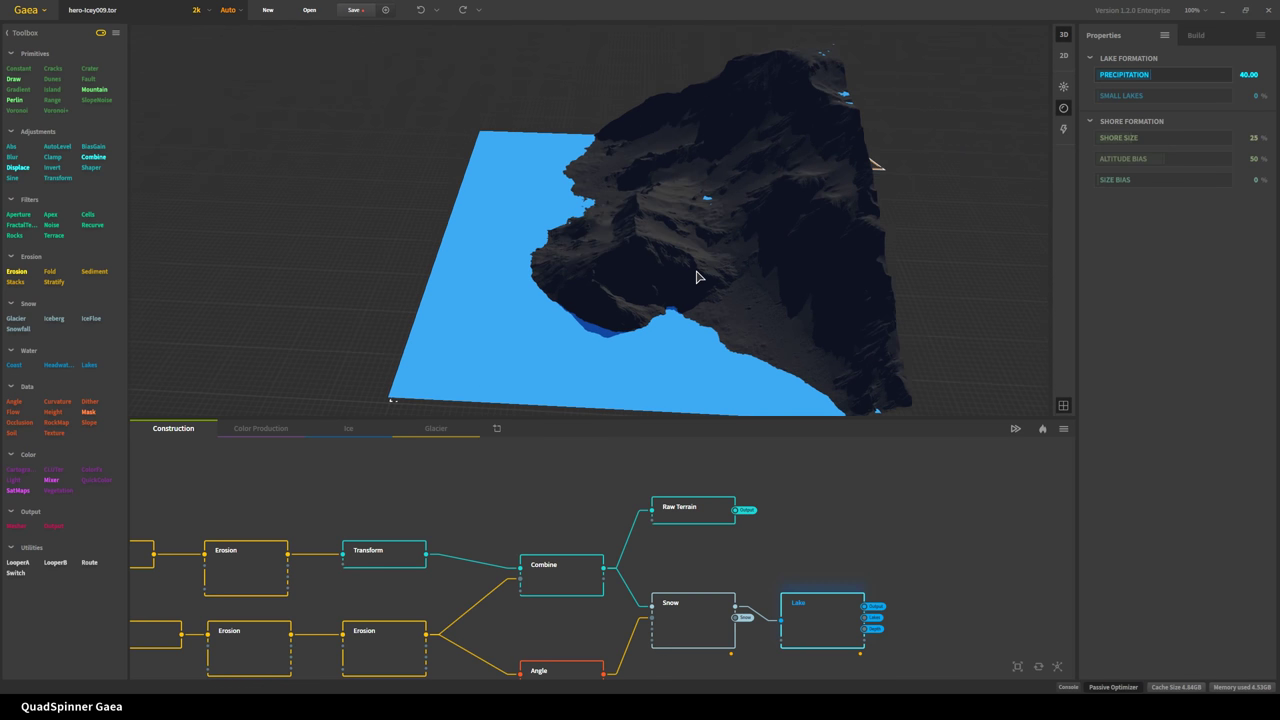
{"action": "mouse_move", "coordinate": [698, 277]}
{"action": "left_mouse_down"}
{"action": "mouse_move", "coordinate": [669, 246]}
{"action": "mouse_move", "coordinate": [694, 277]}
{"action": "left_mouse_up"}
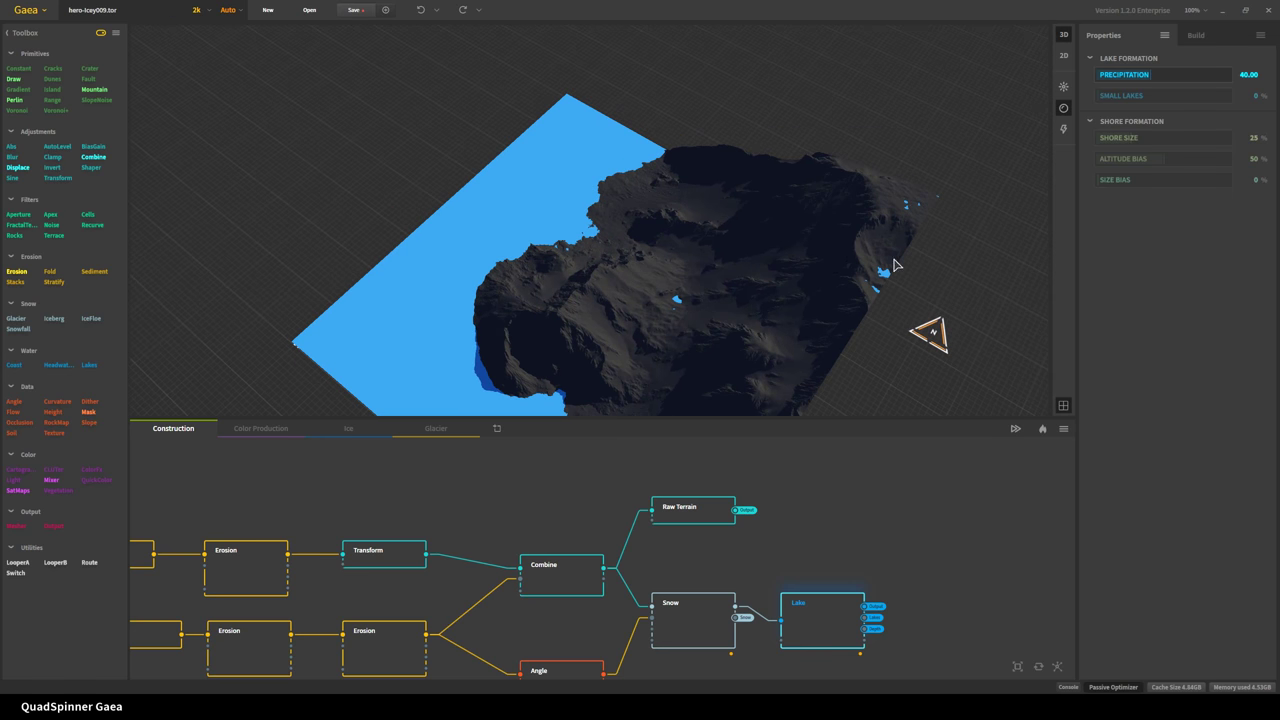
{"action": "left_click_drag", "start_coordinate": [614, 320], "coordinate": [649, 193]}
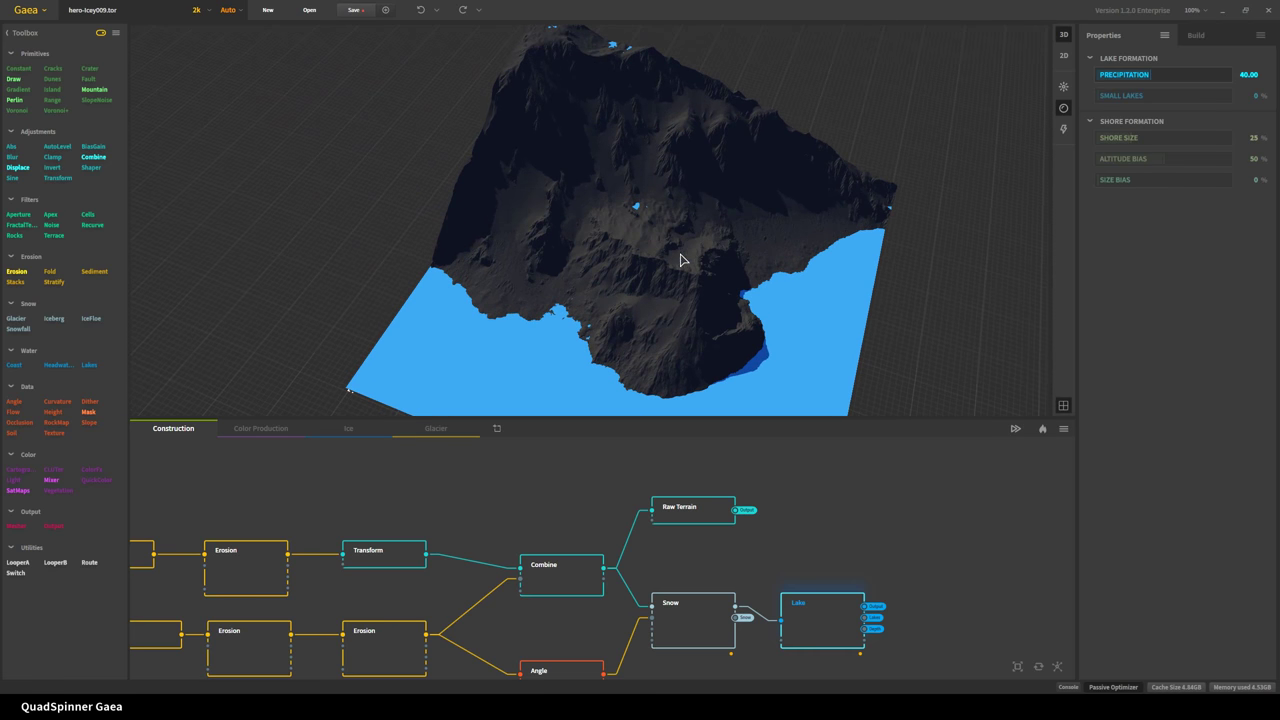
{"action": "left_click_drag", "start_coordinate": [680, 260], "coordinate": [352, 260]}
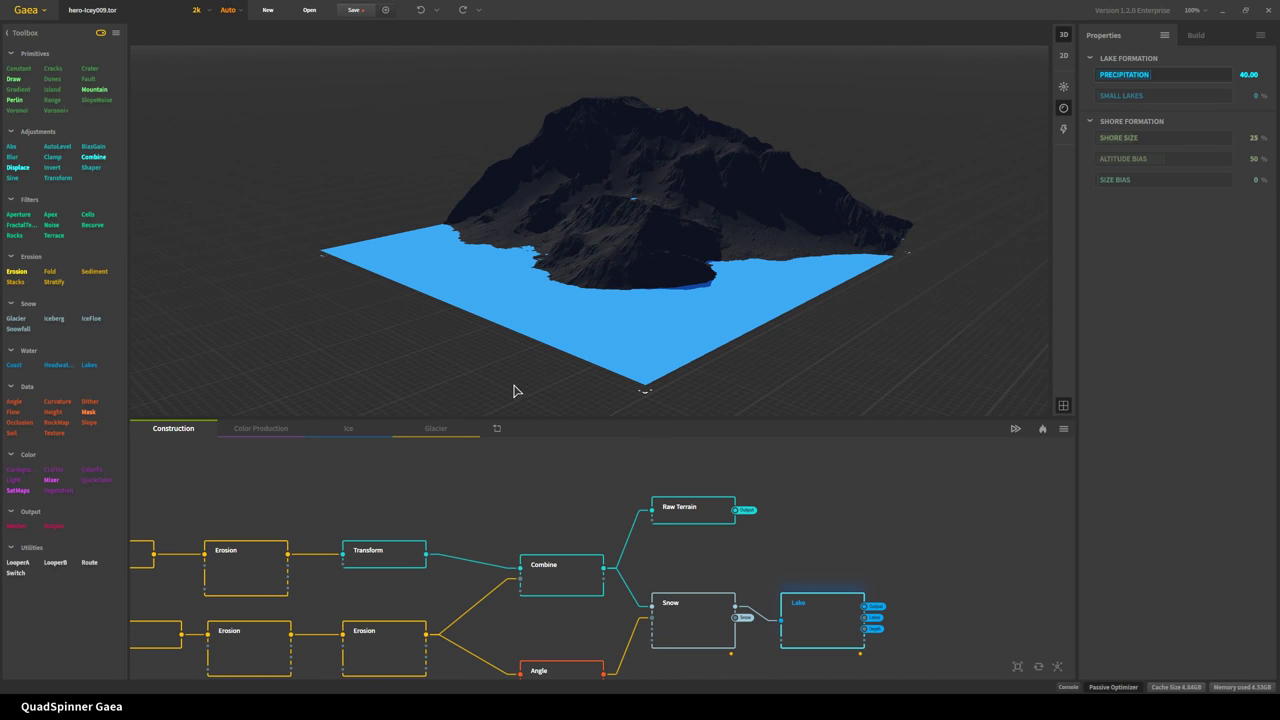
{"action": "left_click_drag", "start_coordinate": [608, 371], "coordinate": [557, 306]}
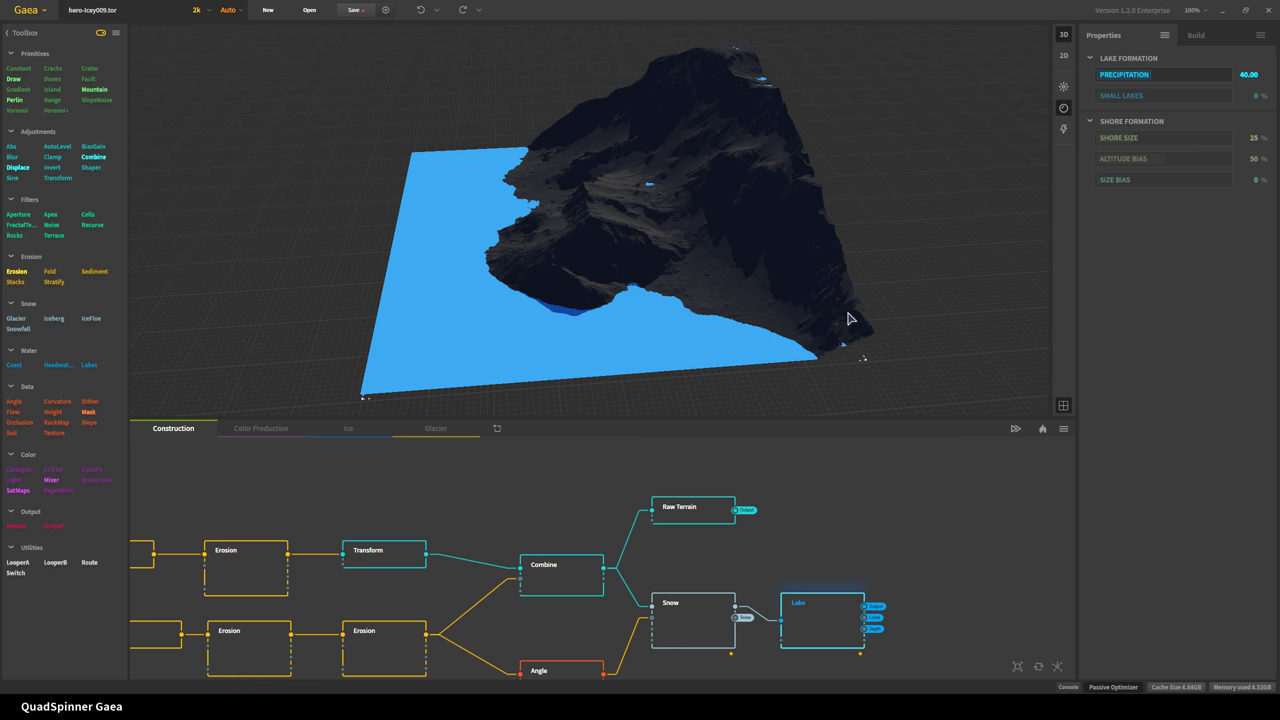
{"action": "scroll", "coordinate": [772, 573], "scroll_direction": "down", "scroll_amount": 1}
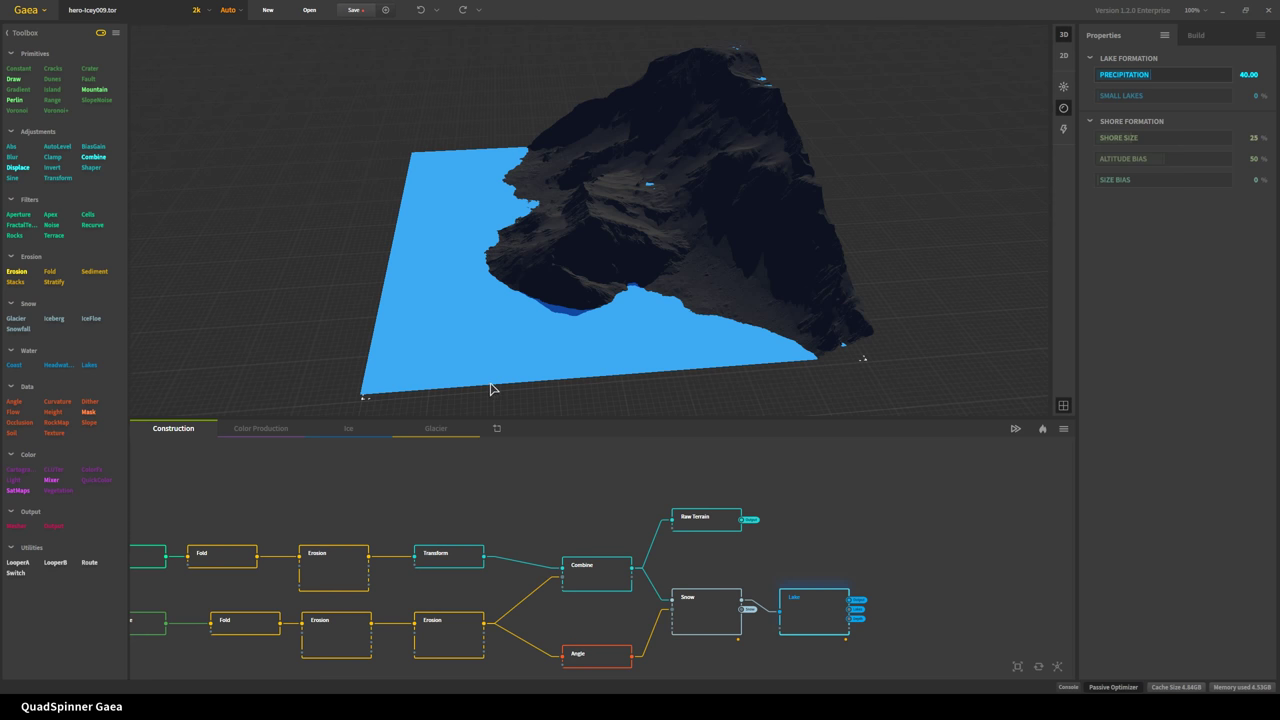
{"action": "left_click_drag", "start_coordinate": [491, 389], "coordinate": [599, 392]}
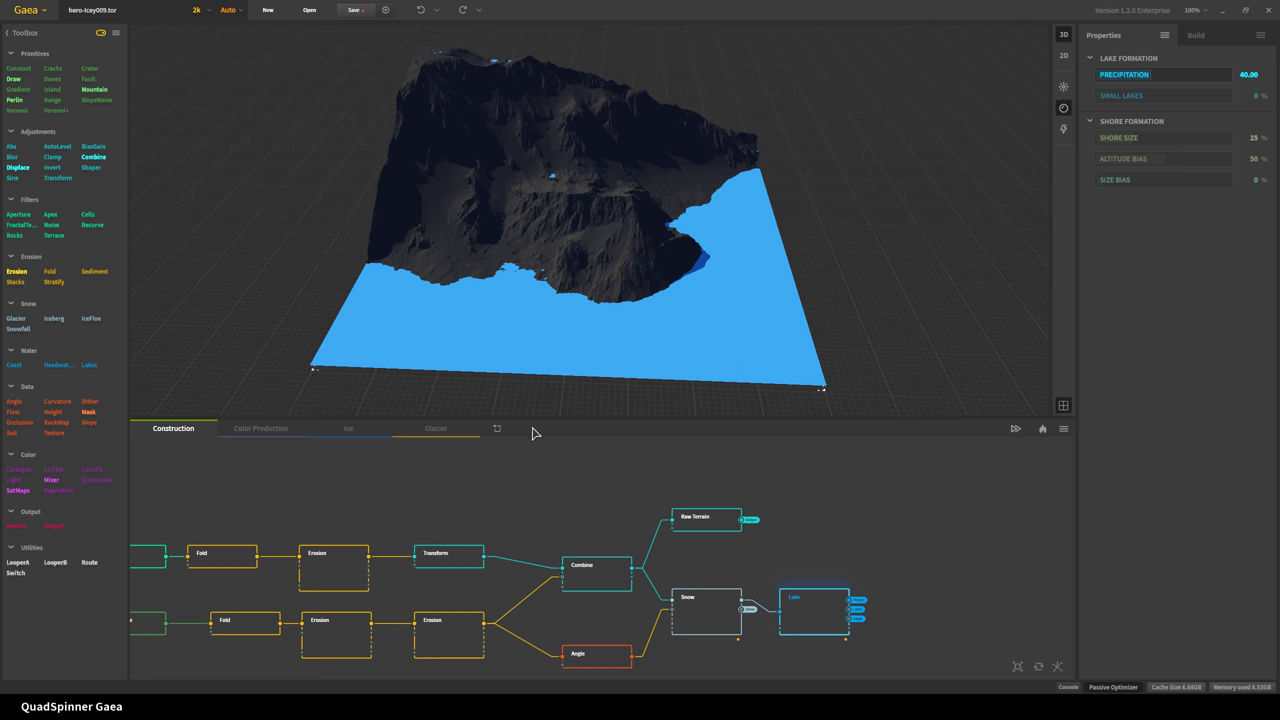
- Review the Construction graph's two branches through to the end and preview the Raw Terrain node
{"action": "middle_click_drag", "start_coordinate": [557, 531], "coordinate": [726, 514]}
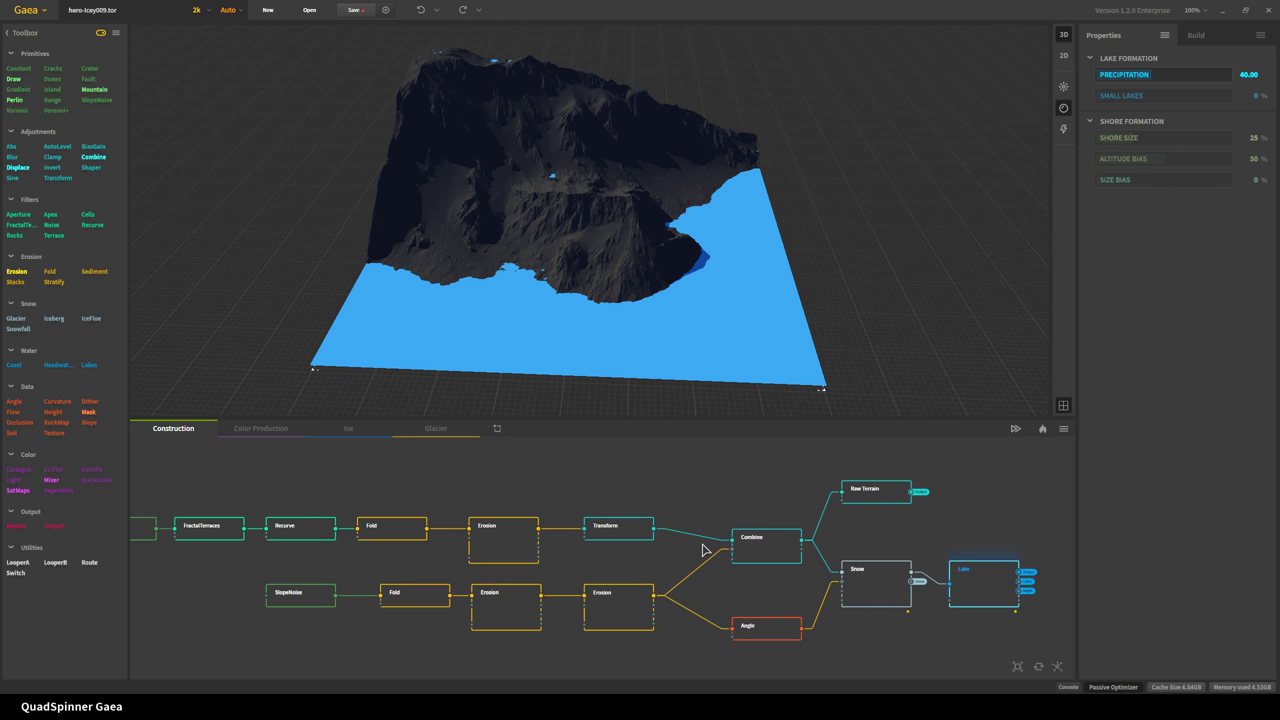
{"action": "scroll", "coordinate": [1051, 617], "scroll_direction": "up", "scroll_amount": 3}
{"action": "middle_click_drag", "start_coordinate": [1051, 617], "coordinate": [763, 662]}
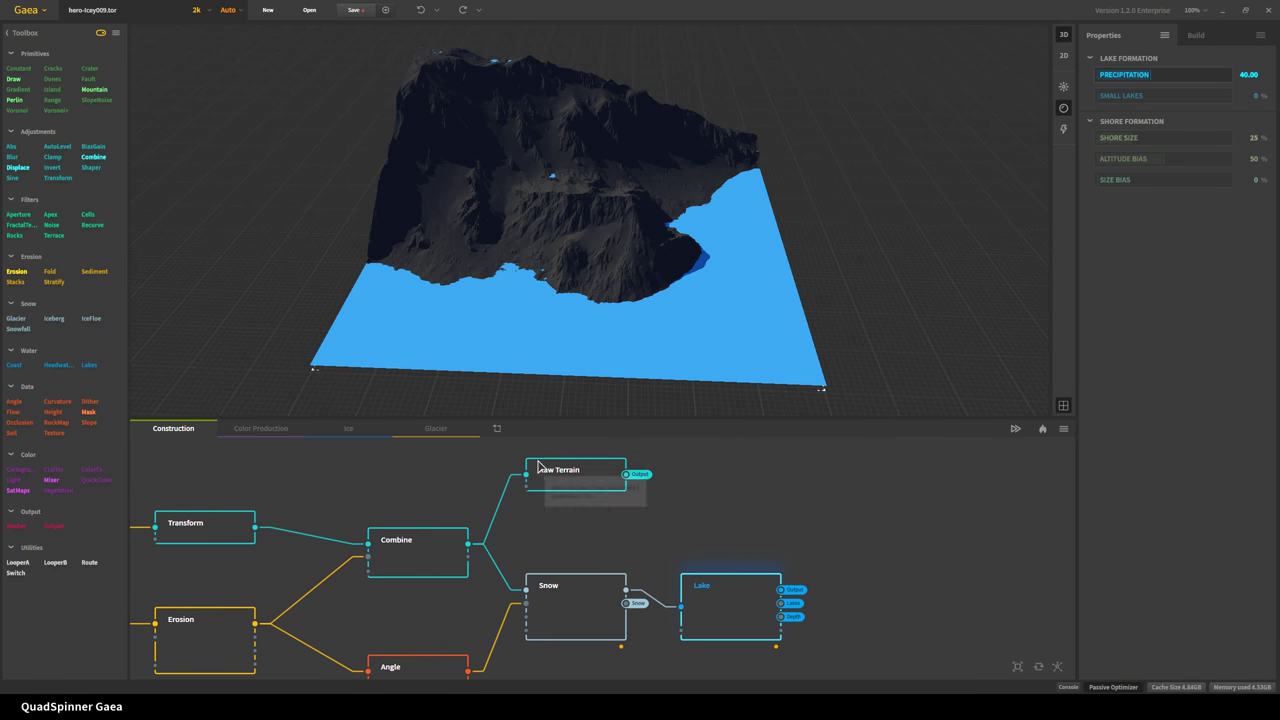
{"action": "left_click", "coordinate": [580, 483]}
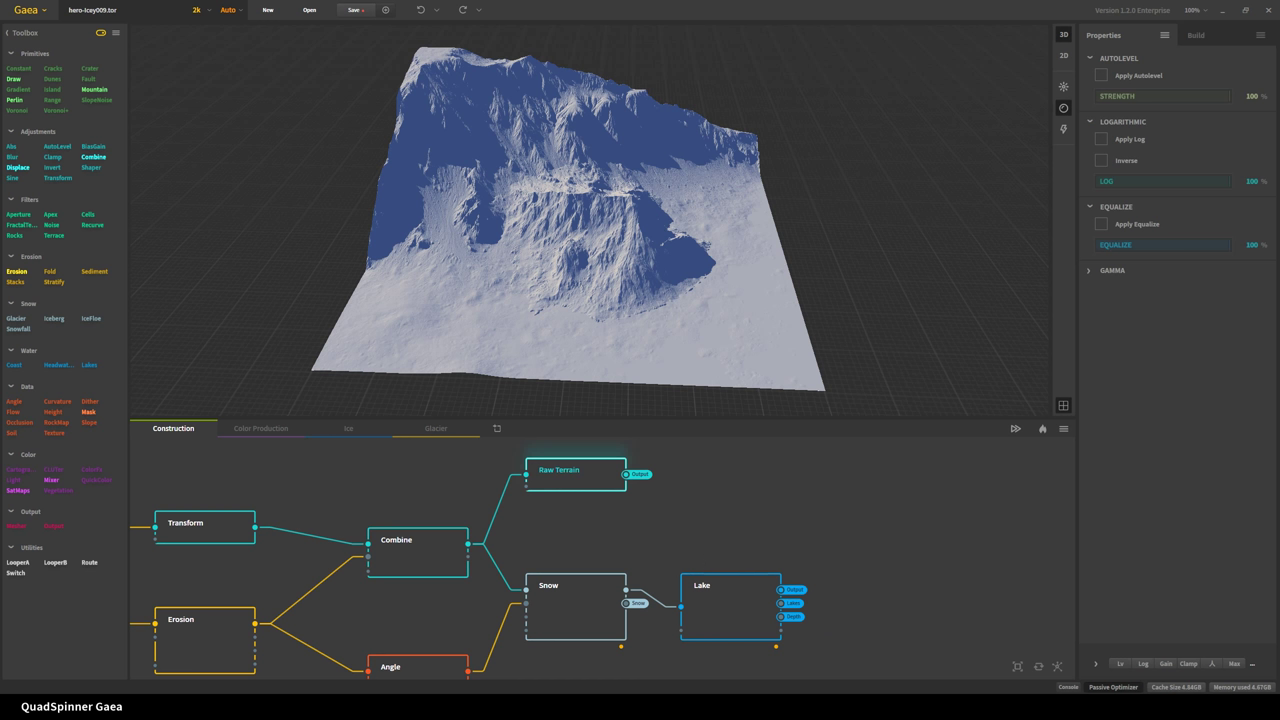
- Open the Color Production graph and survey its layout, from the Lake Absolute and WaterColor chains to GroundColor and RawColor
{"action": "left_click", "coordinate": [257, 430]}
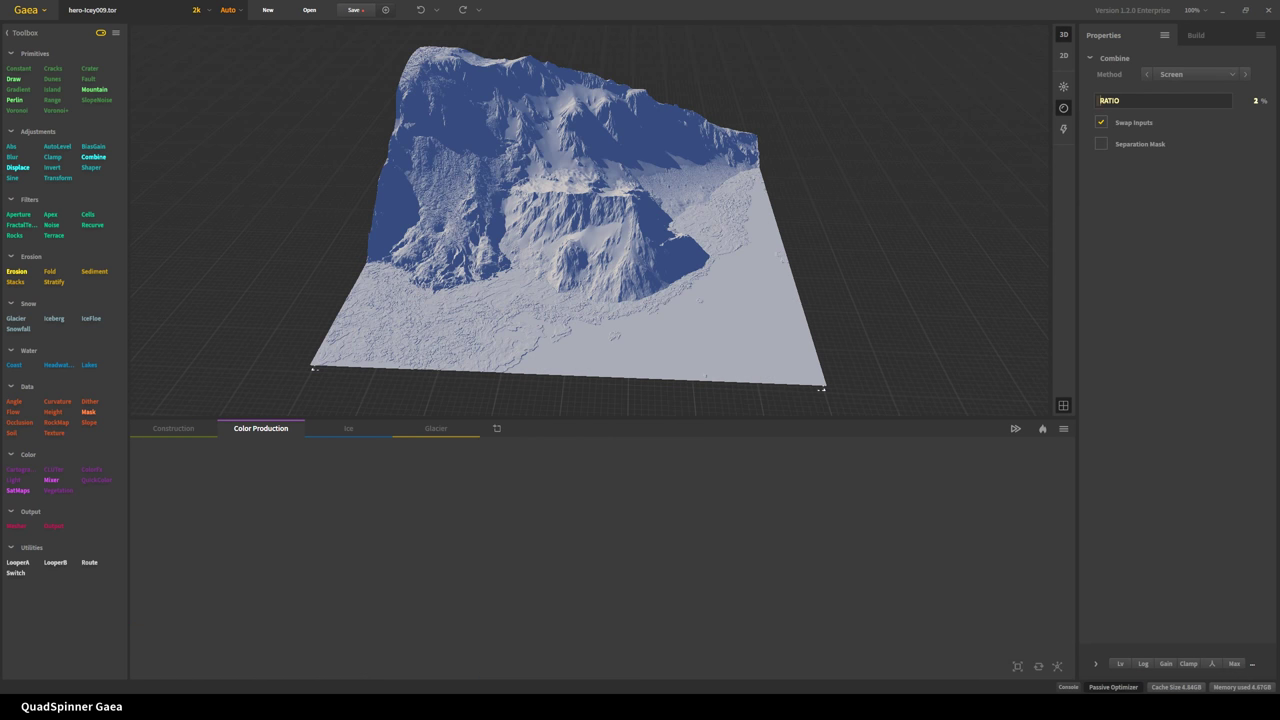
{"action": "middle_click_drag", "start_coordinate": [234, 534], "coordinate": [374, 531]}
{"action": "scroll", "coordinate": [398, 610], "scroll_direction": "up", "scroll_amount": 1}
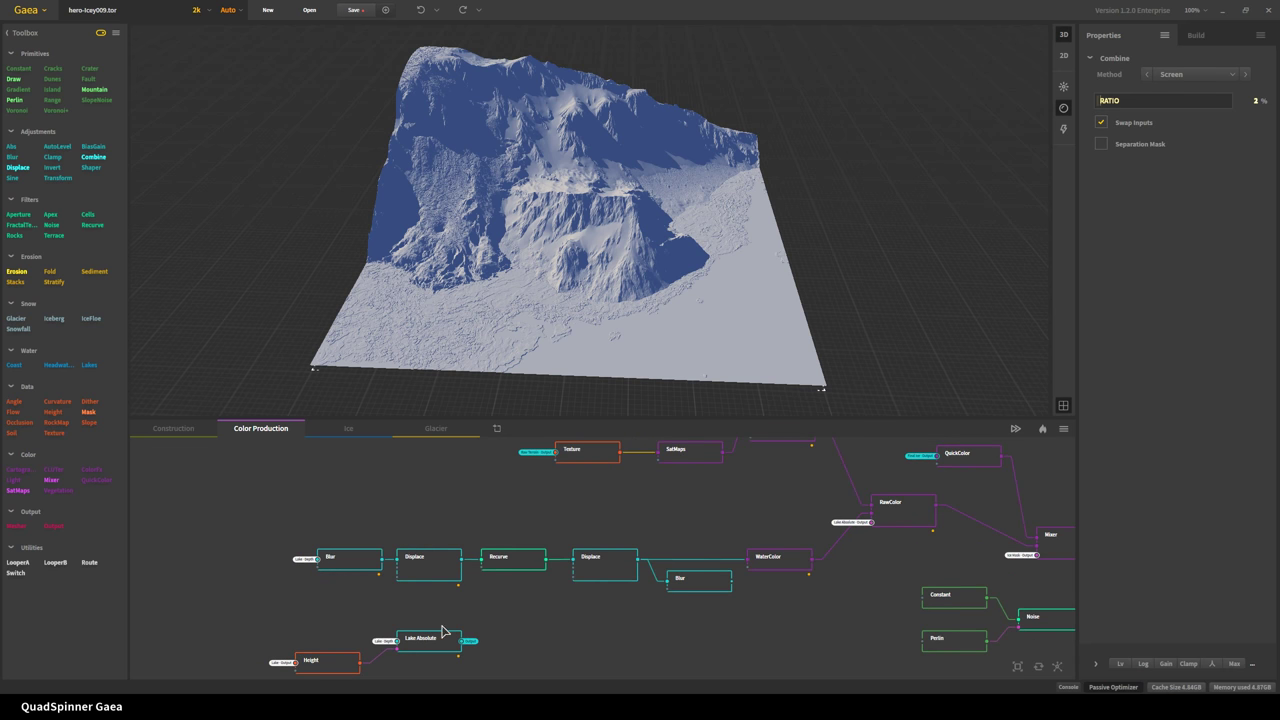
{"action": "scroll", "coordinate": [466, 628], "scroll_direction": "up", "scroll_amount": 1}
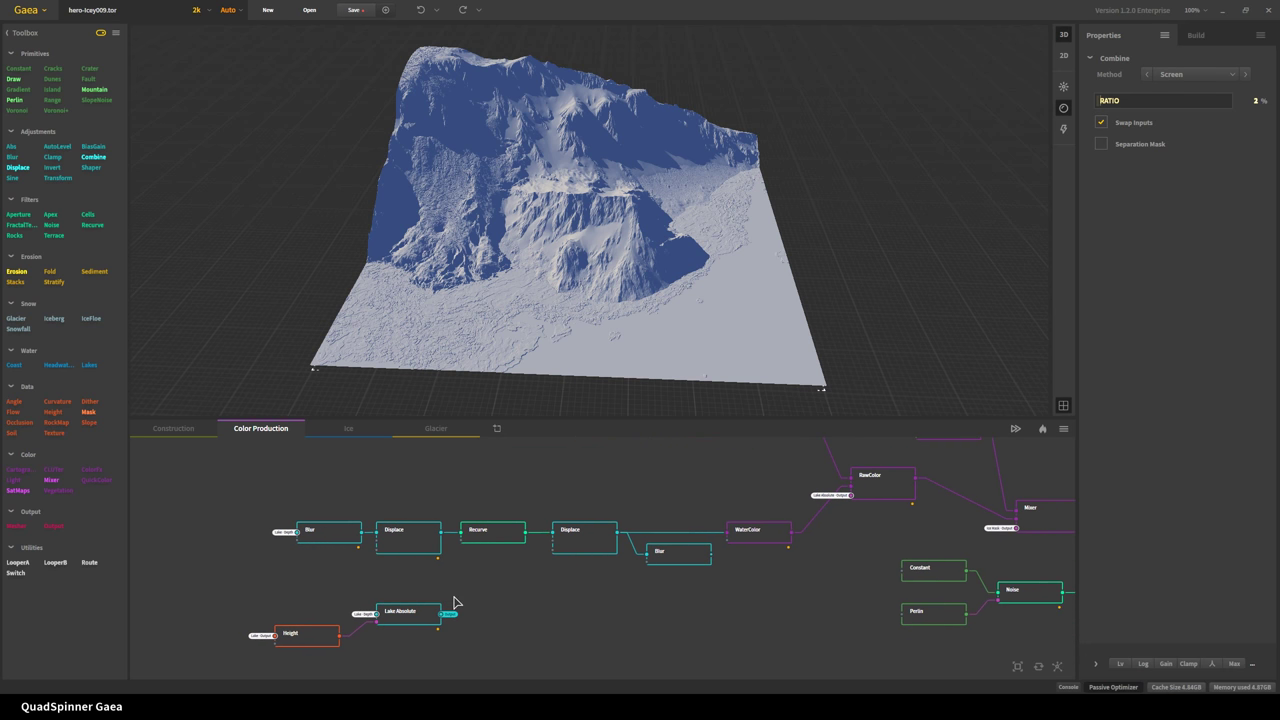
{"action": "scroll", "coordinate": [327, 587], "scroll_direction": "up", "scroll_amount": 1}
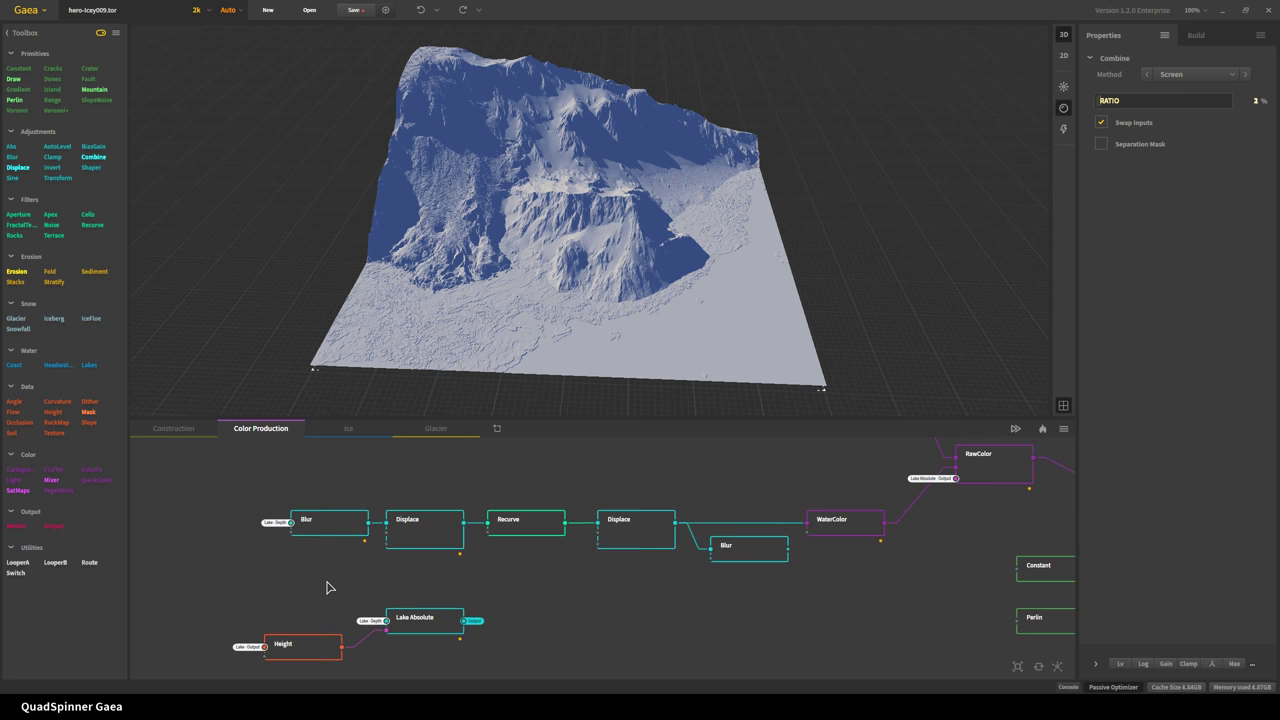
{"action": "middle_click_drag", "start_coordinate": [573, 588], "coordinate": [571, 646]}
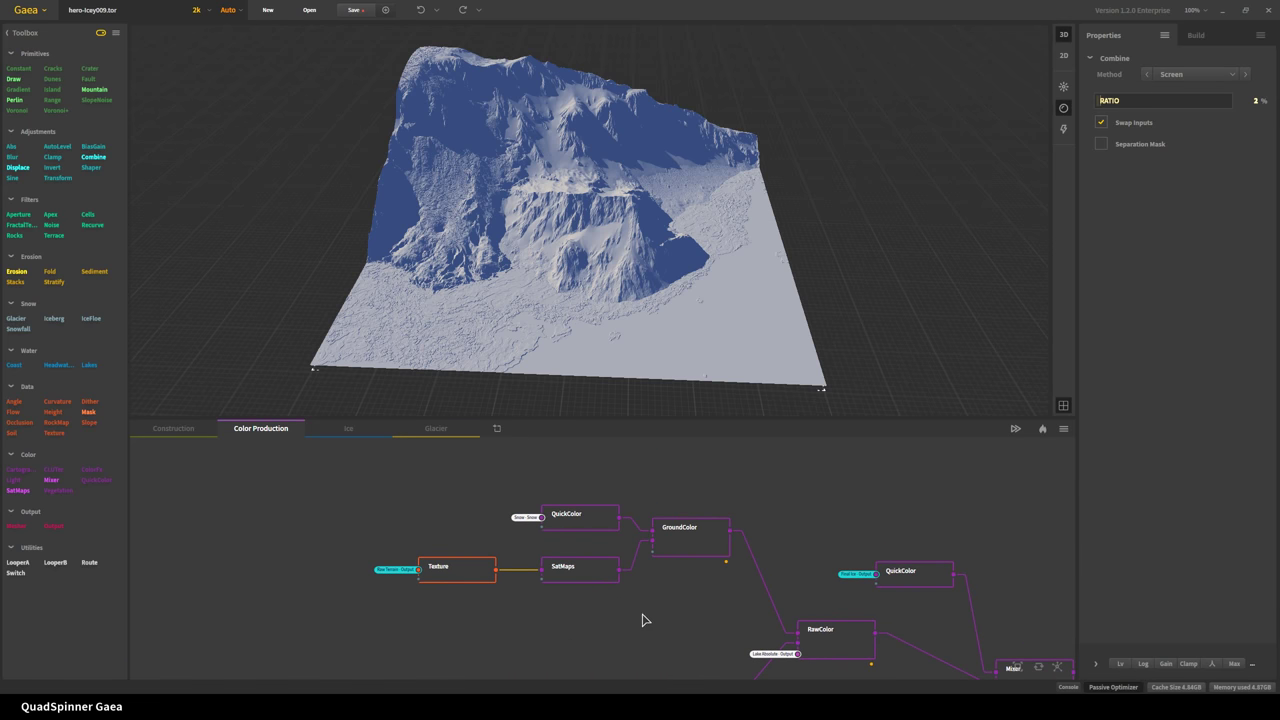
{"action": "scroll", "coordinate": [643, 620], "scroll_direction": "down", "scroll_amount": 3}
{"action": "middle_click_drag", "start_coordinate": [634, 617], "coordinate": [617, 514]}
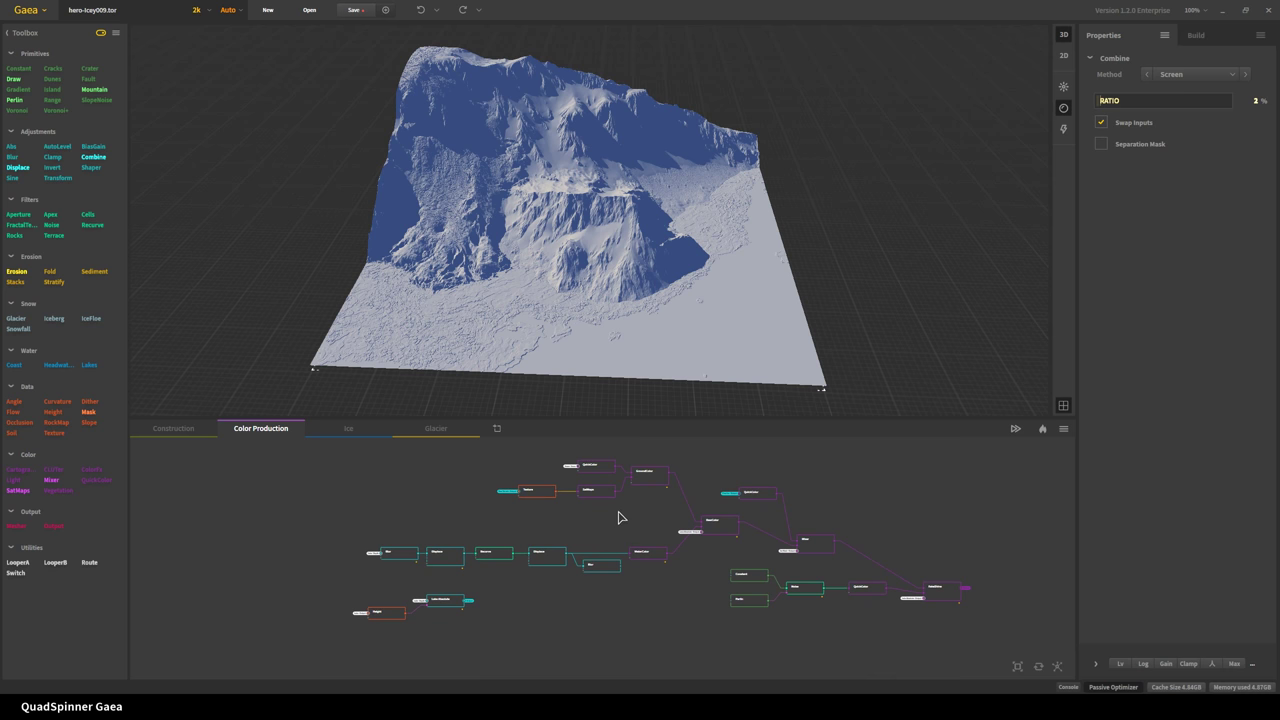
- Preview the Texture node fed by the Raw Terrain output in the ground color branch
{"action": "scroll", "coordinate": [618, 512], "scroll_direction": "up", "scroll_amount": 2}
{"action": "scroll", "coordinate": [597, 583], "scroll_direction": "up", "scroll_amount": 1}
{"action": "middle_click_drag", "start_coordinate": [597, 583], "coordinate": [612, 611]}
{"action": "scroll", "coordinate": [609, 603], "scroll_direction": "up", "scroll_amount": 2}
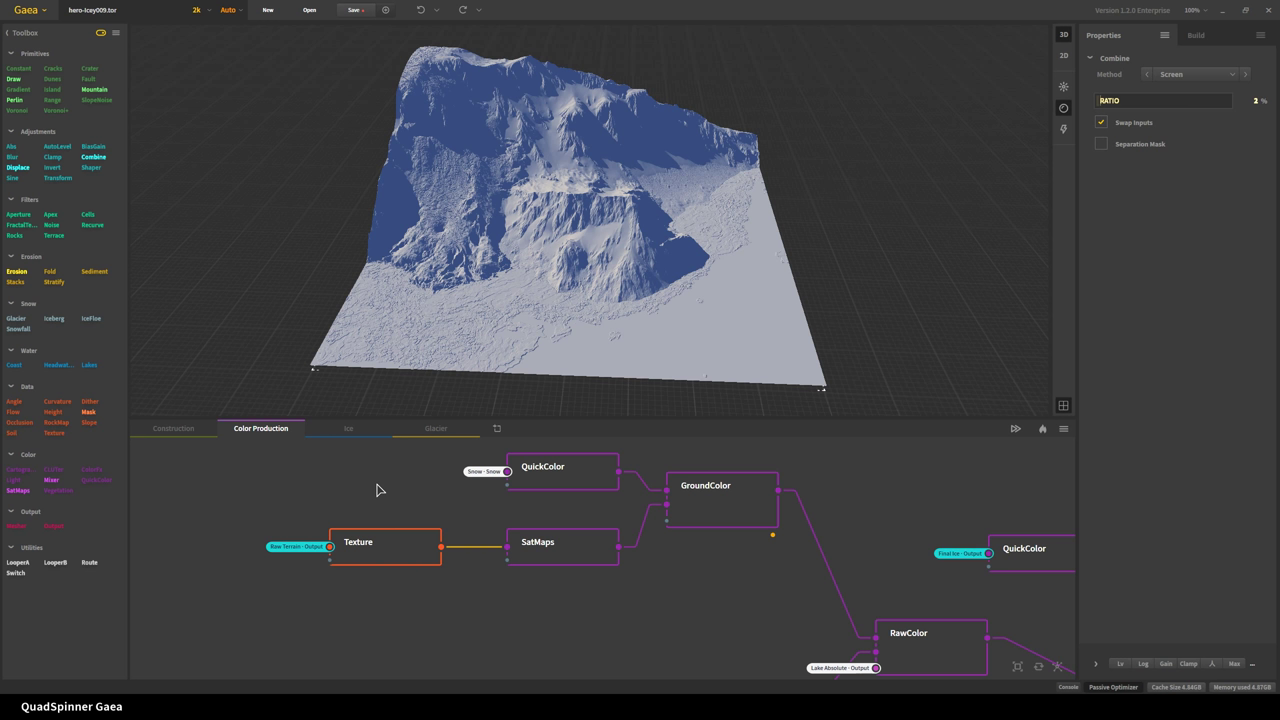
{"action": "left_click", "coordinate": [397, 560]}
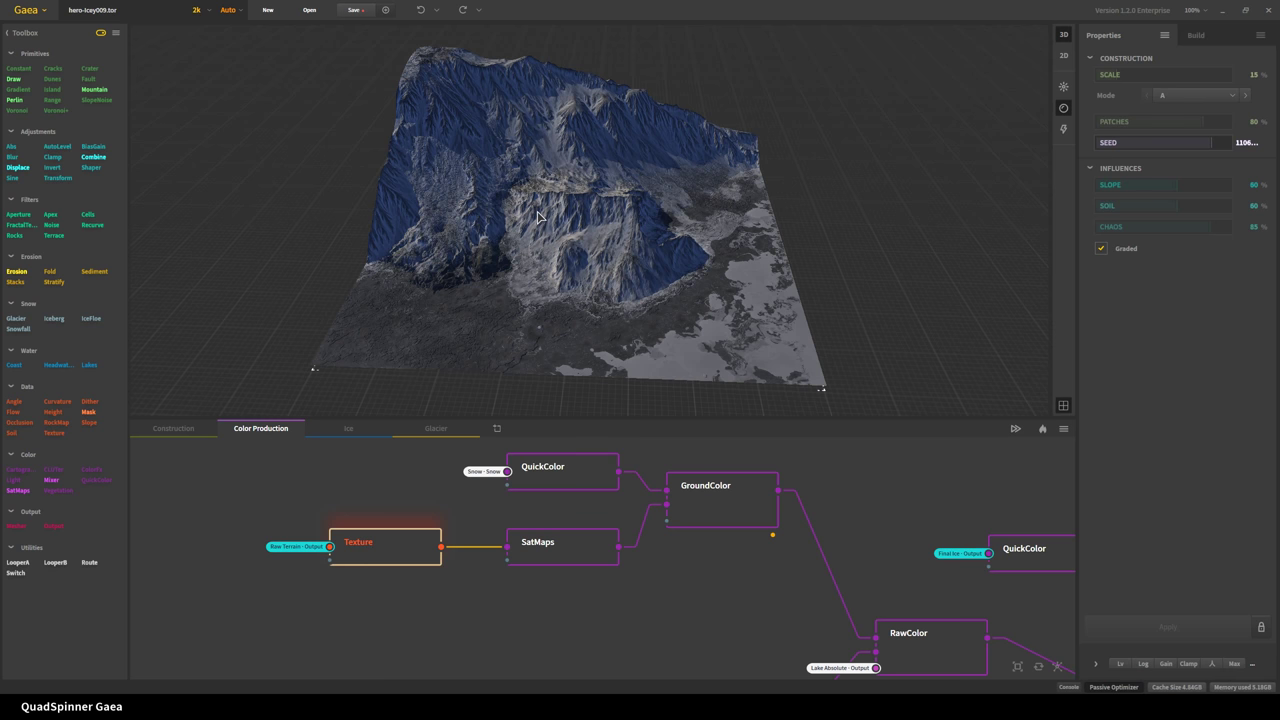
- Preview the SatMaps node fed by Texture and examine its Rocky color map on the terrain up close and from afar
{"action": "left_click", "coordinate": [561, 553]}
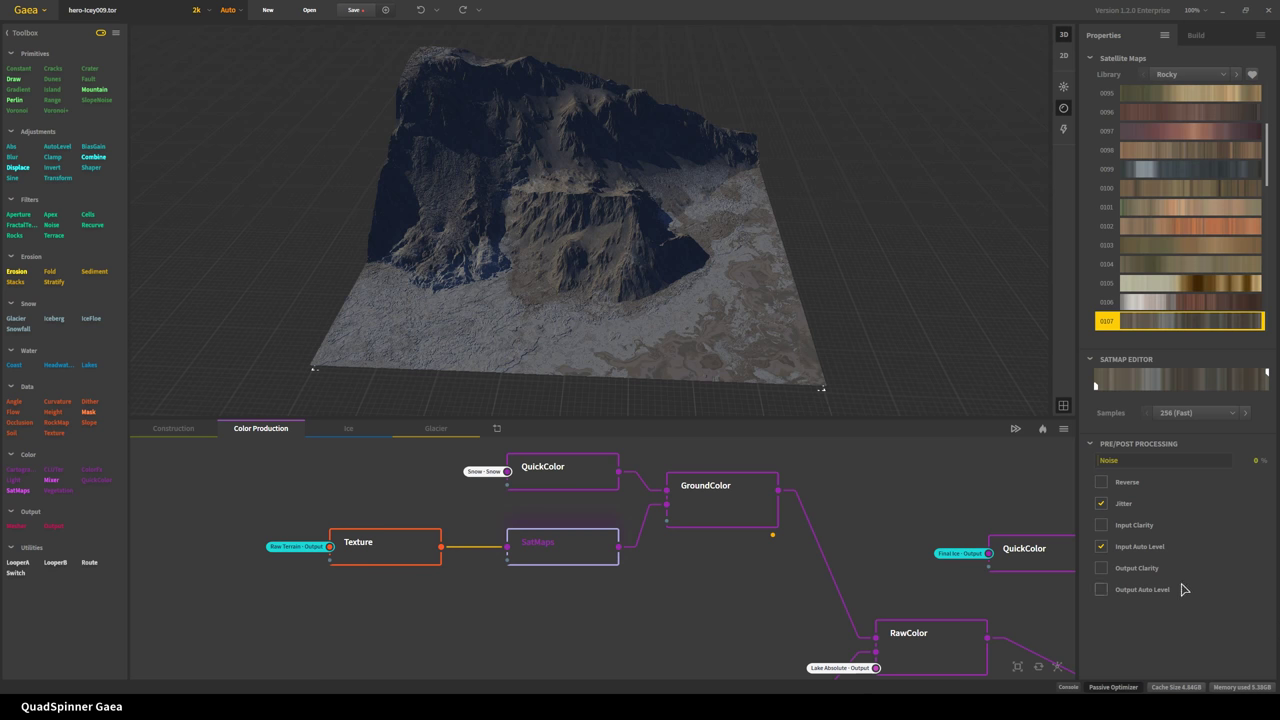
{"action": "left_click_drag", "start_coordinate": [569, 351], "coordinate": [660, 351]}
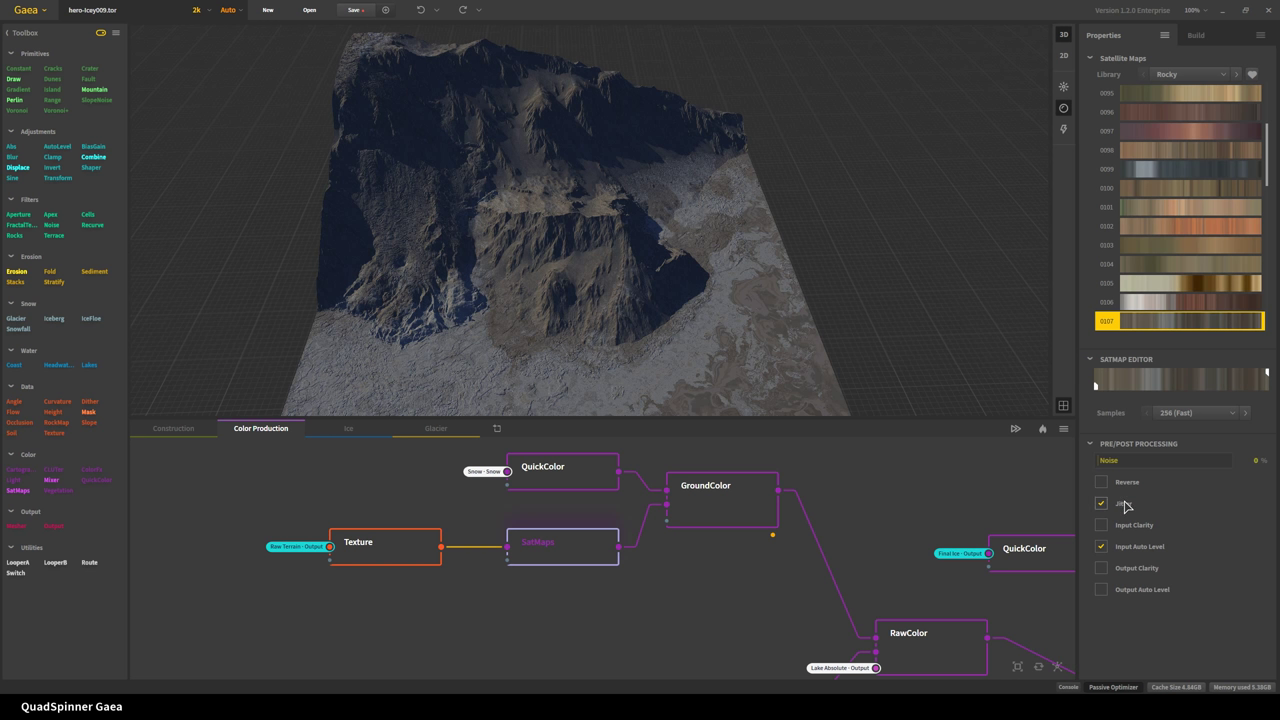
{"action": "scroll", "coordinate": [599, 400], "scroll_direction": "up", "scroll_amount": 3}
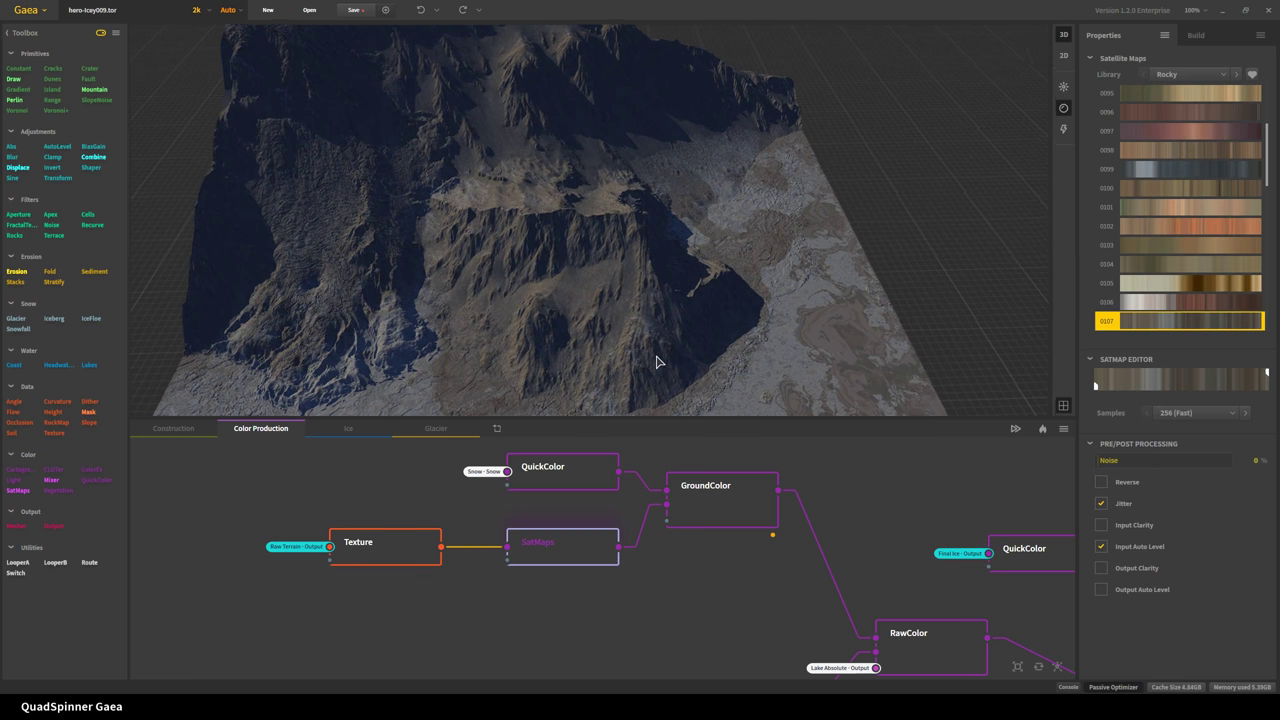
{"action": "scroll", "coordinate": [657, 362], "scroll_direction": "down", "scroll_amount": 3}
{"action": "scroll", "coordinate": [480, 326], "scroll_direction": "down", "scroll_amount": 2}
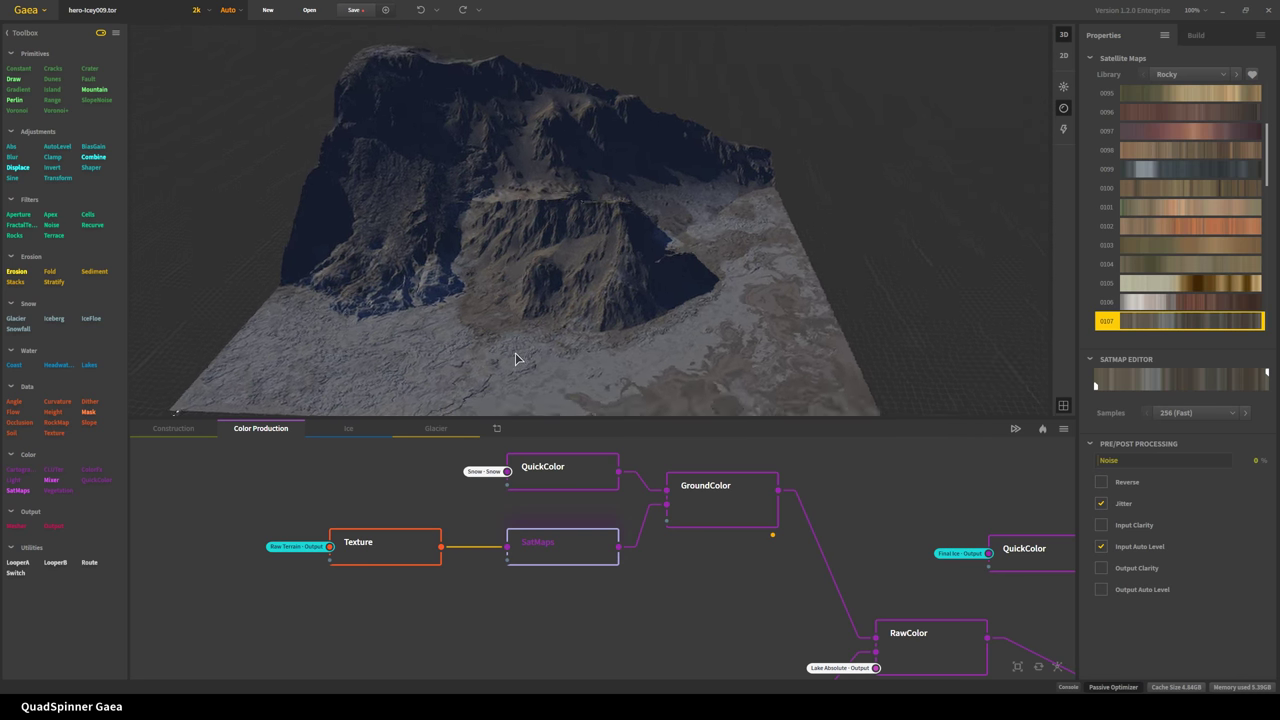
- Revisit the Construction graph, preview its Lake node, and reopen the Color Production graph
{"action": "left_click_drag", "start_coordinate": [516, 359], "coordinate": [429, 206]}
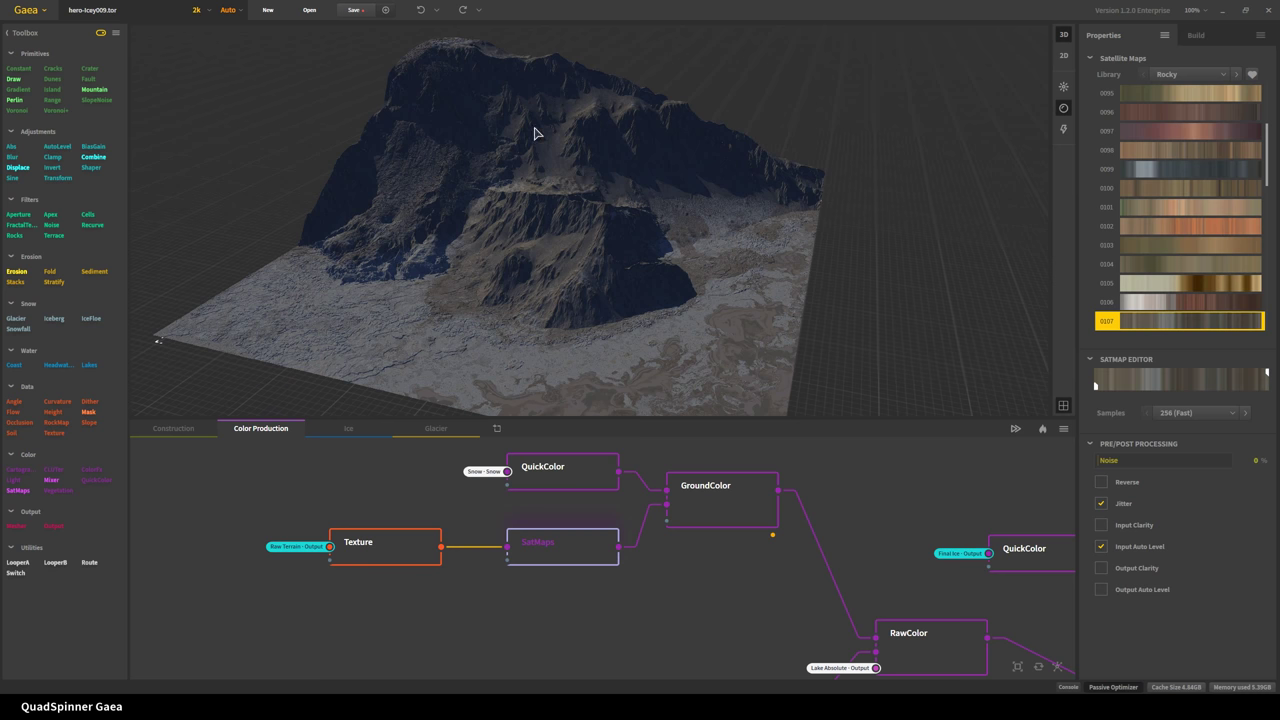
{"action": "left_click_drag", "start_coordinate": [503, 323], "coordinate": [535, 306]}
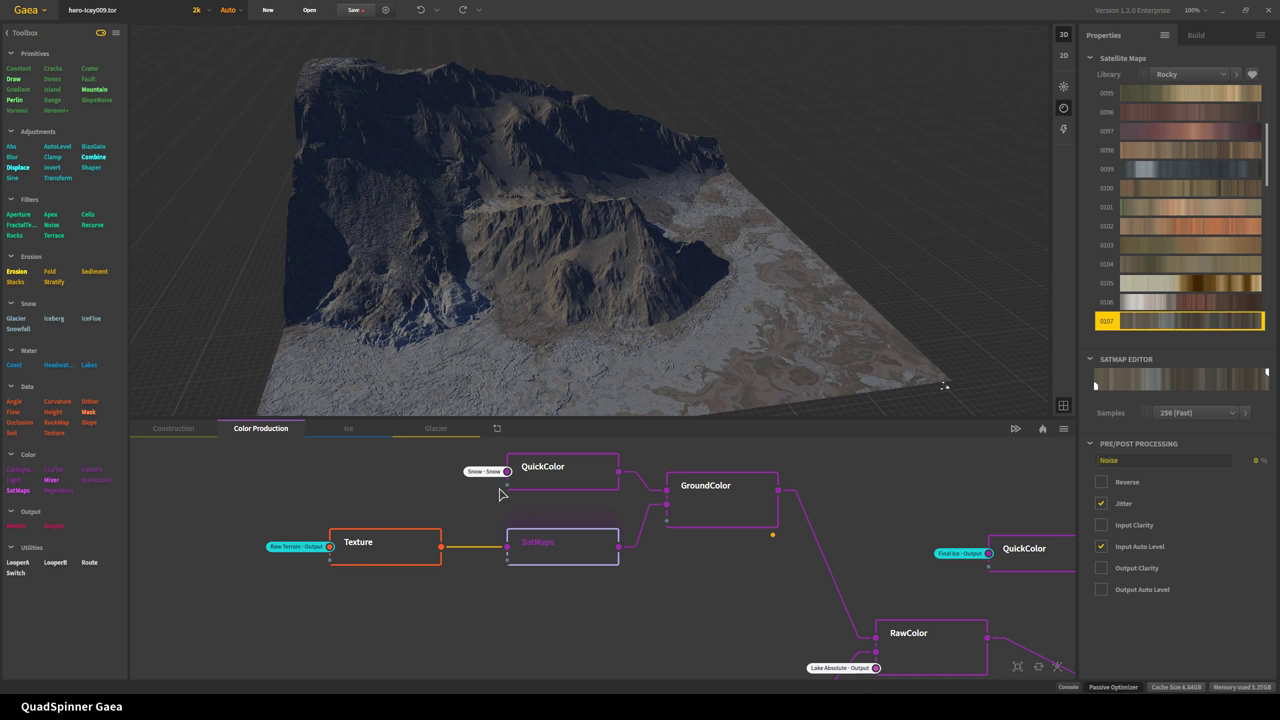
{"action": "left_click", "coordinate": [176, 428]}
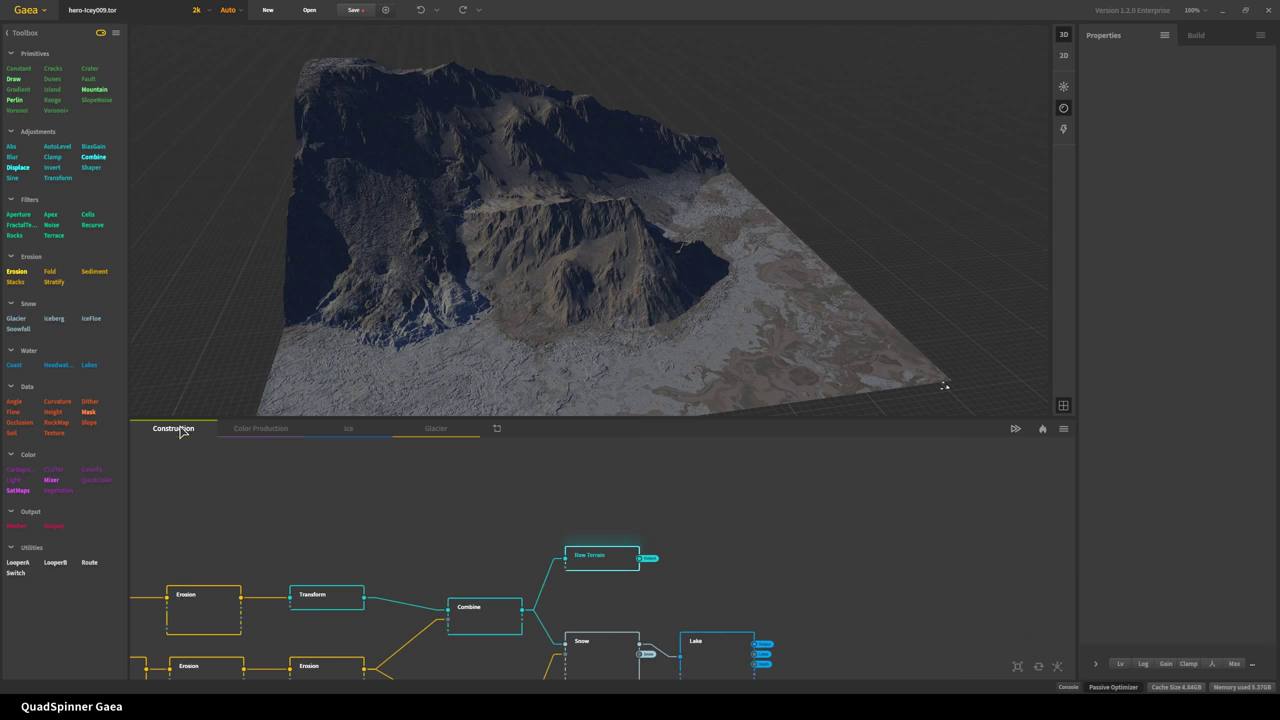
{"action": "left_click", "coordinate": [580, 600]}
{"action": "left_click", "coordinate": [703, 632]}
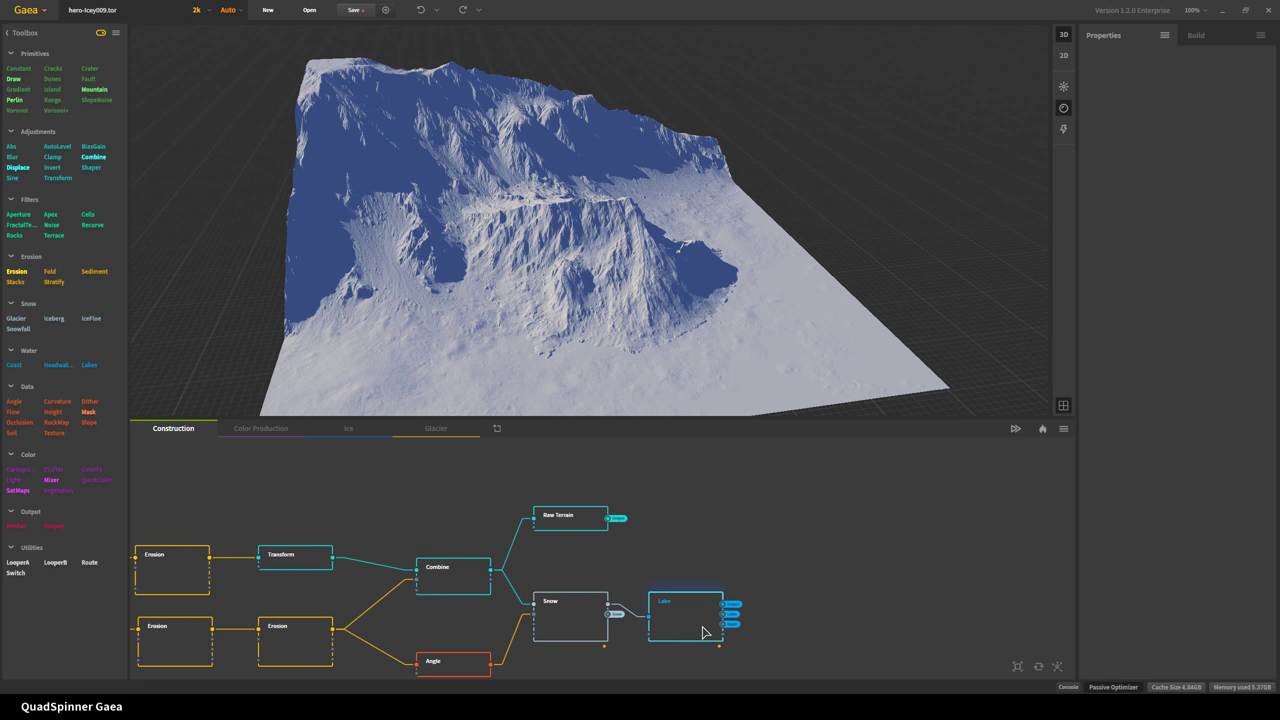
{"action": "left_click", "coordinate": [275, 430]}
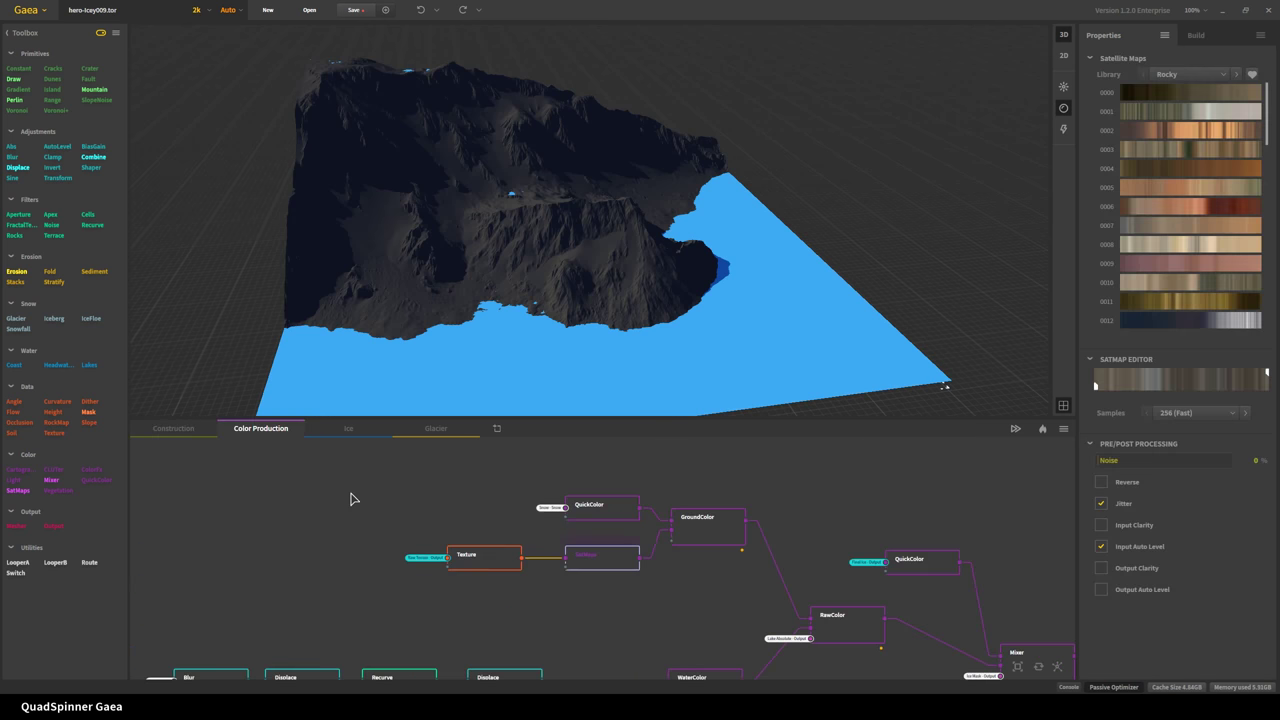
- Inspect the GroundColor mixer's settings and preview the QuickColor node that feeds it from the Snow output
{"action": "left_click_drag", "start_coordinate": [686, 611], "coordinate": [659, 554]}
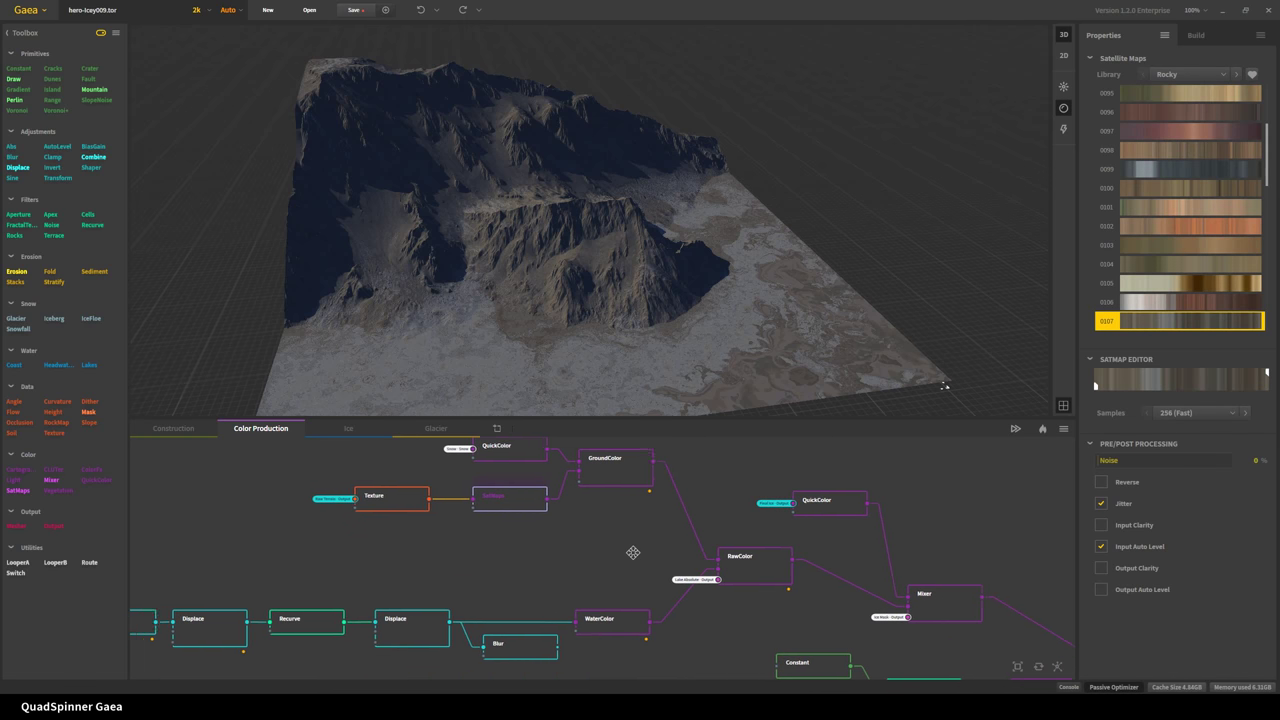
{"action": "middle_click_drag", "start_coordinate": [399, 620], "coordinate": [455, 626]}
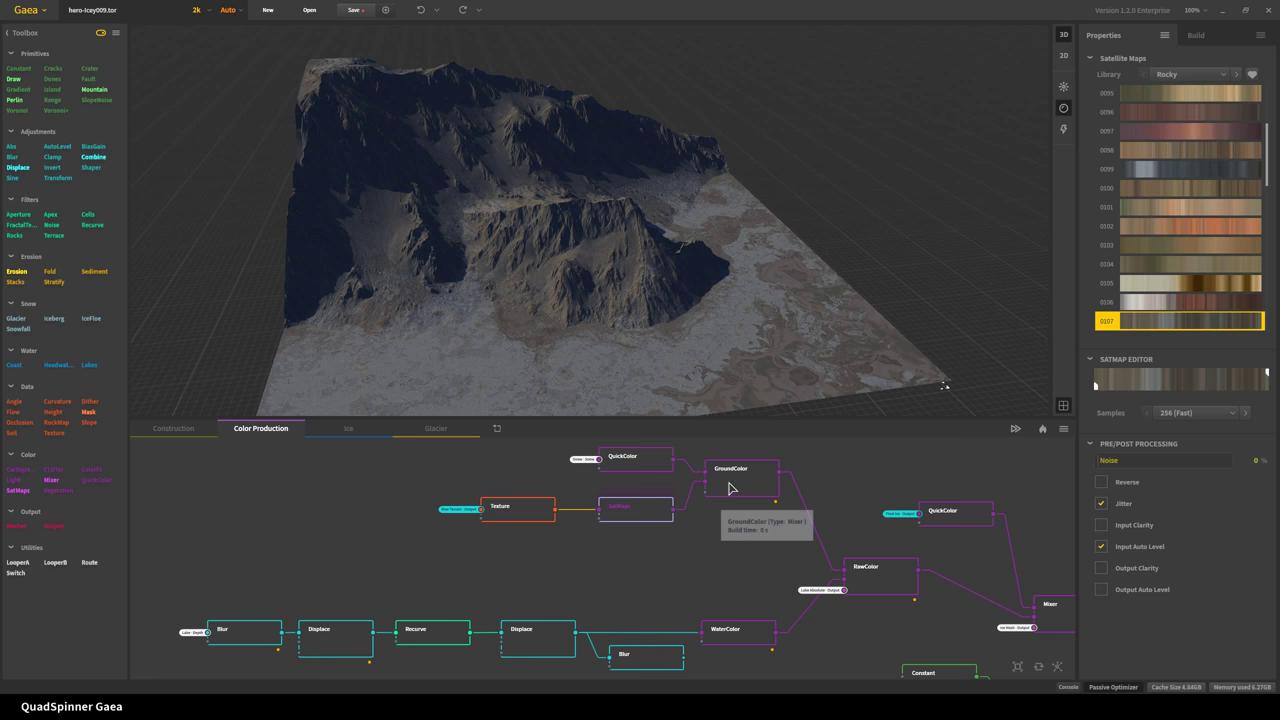
{"action": "left_click_drag", "start_coordinate": [530, 372], "coordinate": [394, 324]}
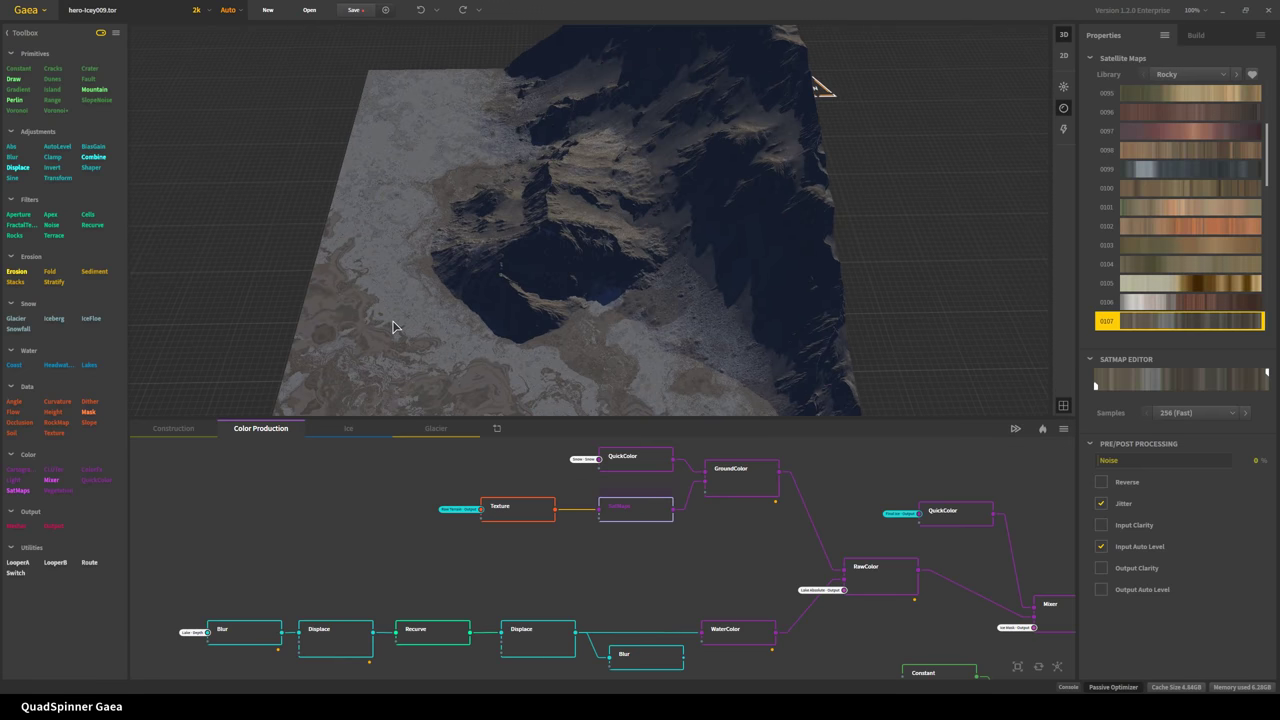
{"action": "left_click", "coordinate": [742, 485]}
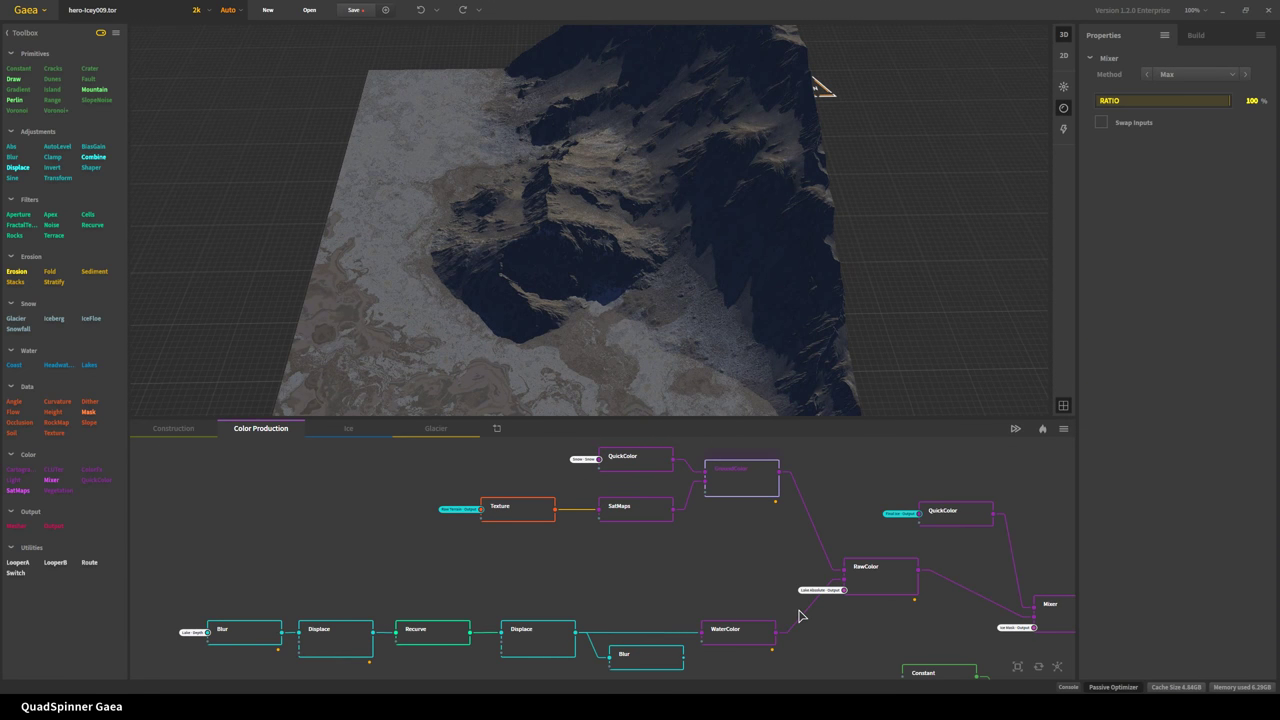
{"action": "left_click", "coordinate": [629, 467]}
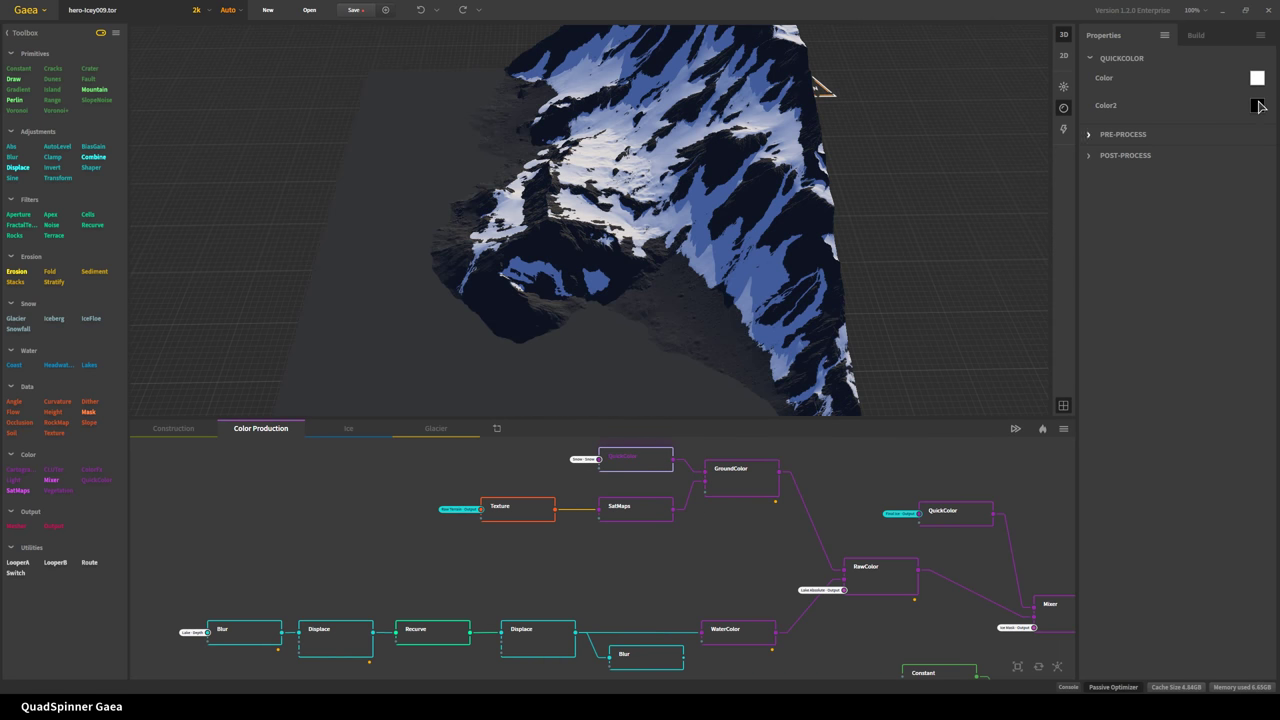
- Preview the GroundColor mixer, which combines QuickColor and SatMaps, and examine the blended snow and ground on the terrain
{"action": "middle_click_drag", "start_coordinate": [679, 537], "coordinate": [588, 577]}
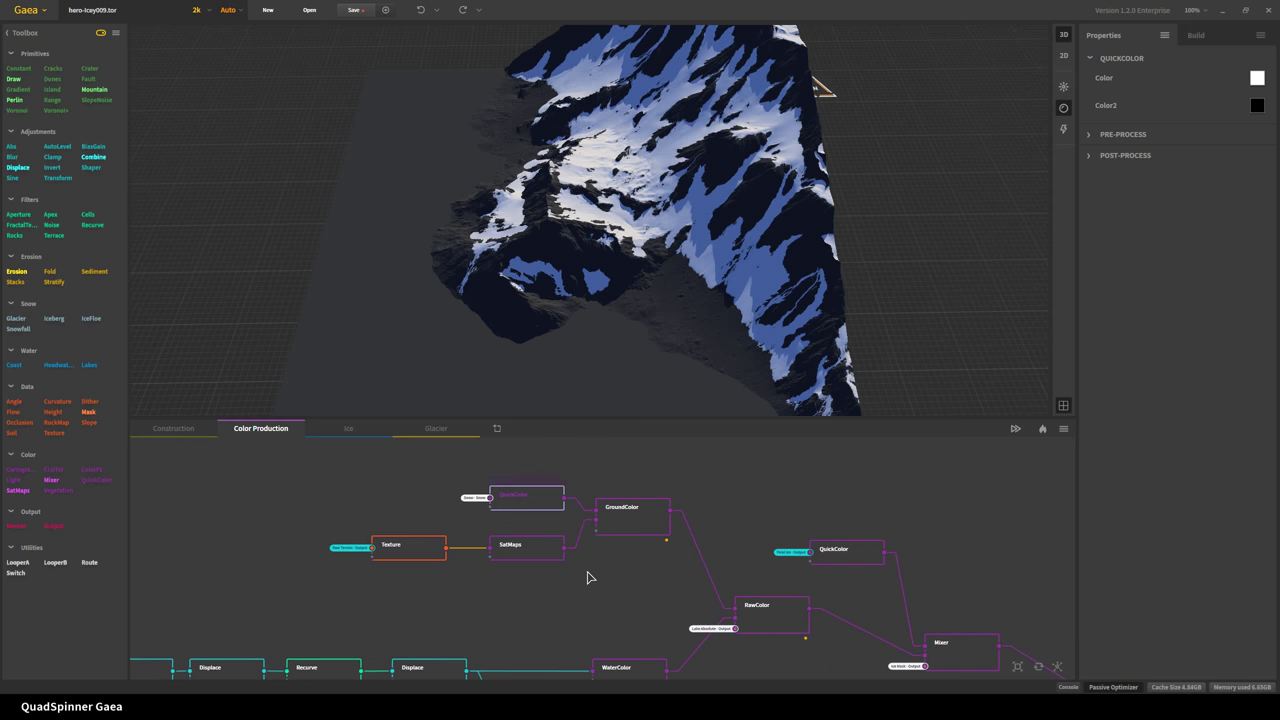
{"action": "scroll", "coordinate": [600, 540], "scroll_direction": "up", "scroll_amount": 2}
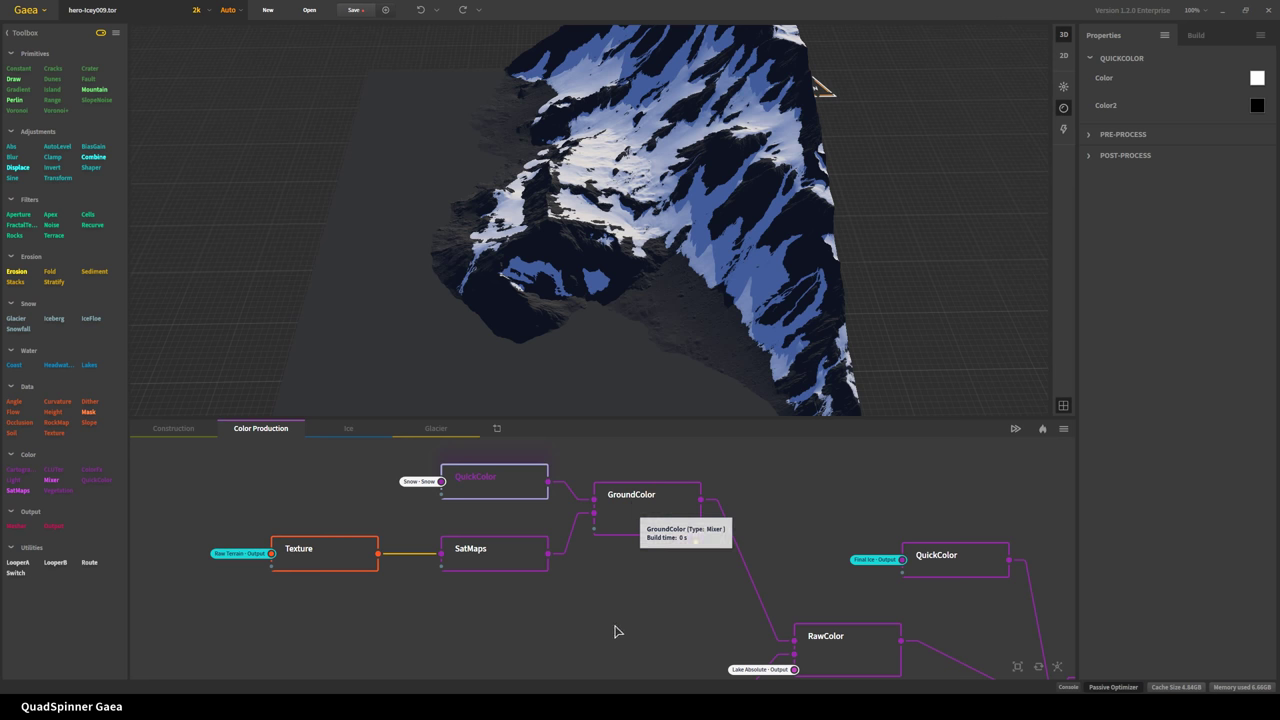
{"action": "left_click", "coordinate": [672, 515]}
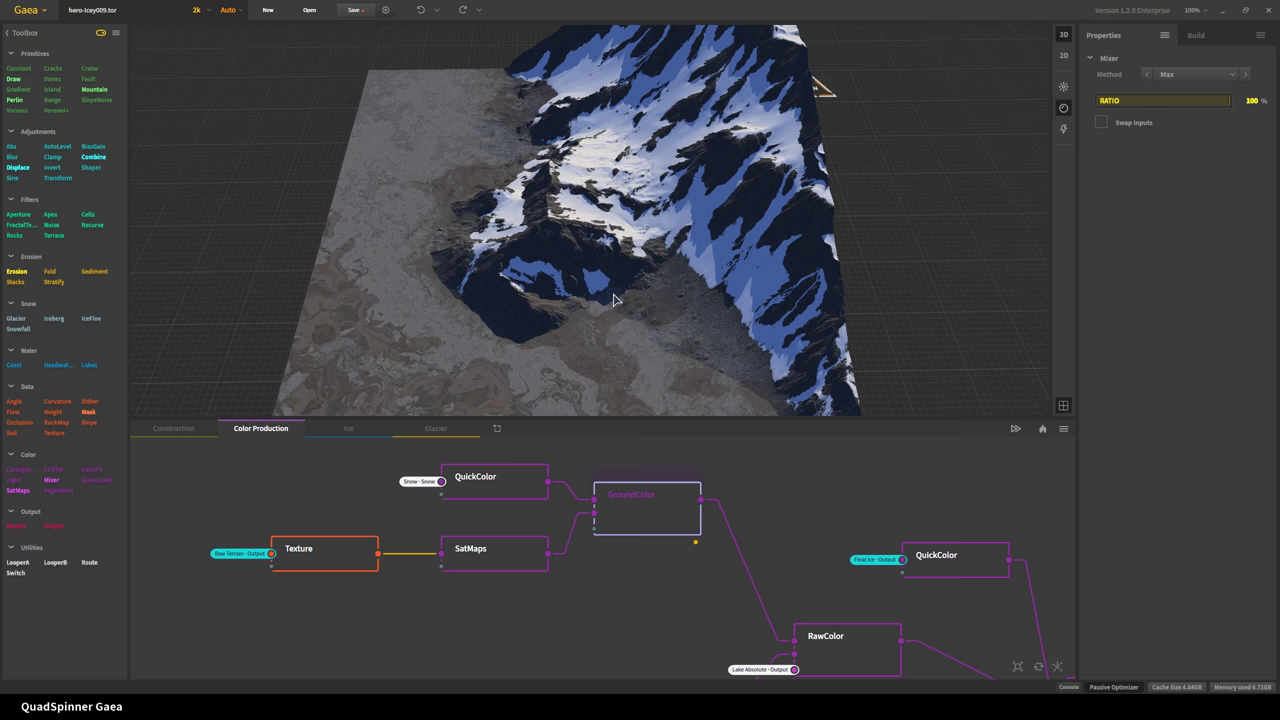
{"action": "left_click_drag", "start_coordinate": [546, 328], "coordinate": [540, 363]}
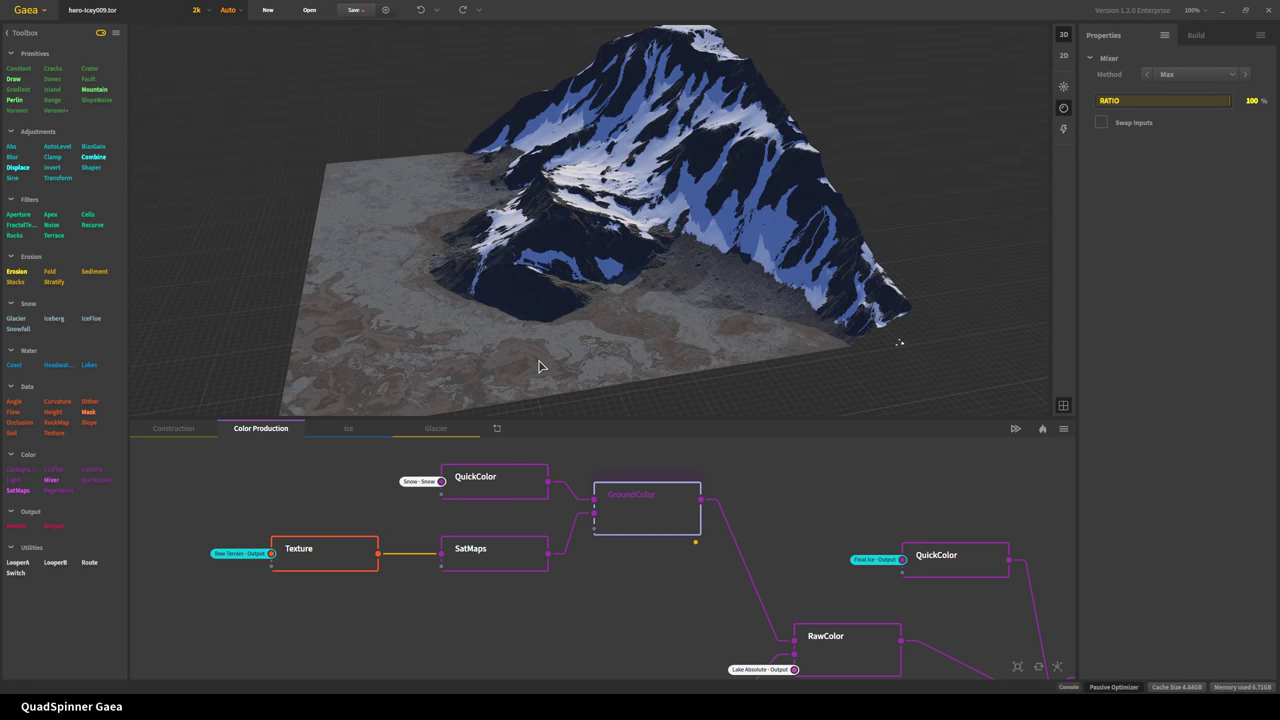
- Preview the Blur node fed by Lake Depth in the water color chain and examine its mask from above
{"action": "middle_click_drag", "start_coordinate": [763, 603], "coordinate": [657, 526]}
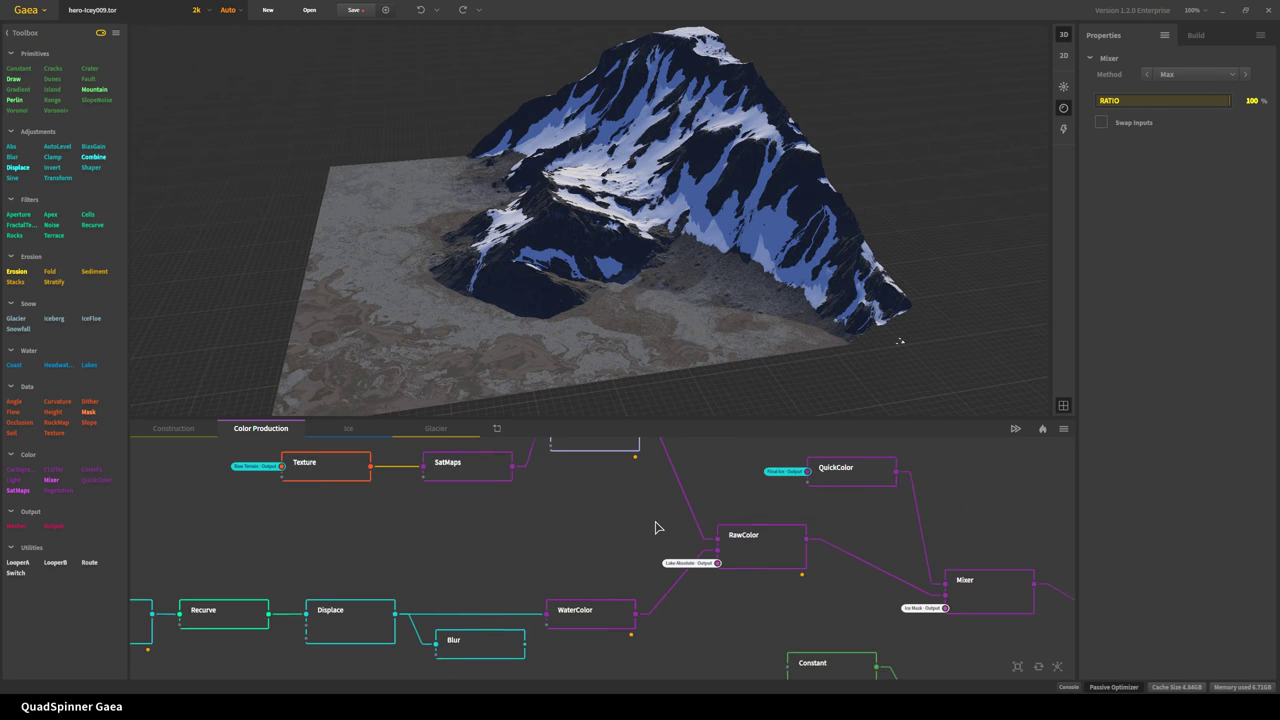
{"action": "middle_click_drag", "start_coordinate": [477, 569], "coordinate": [726, 531]}
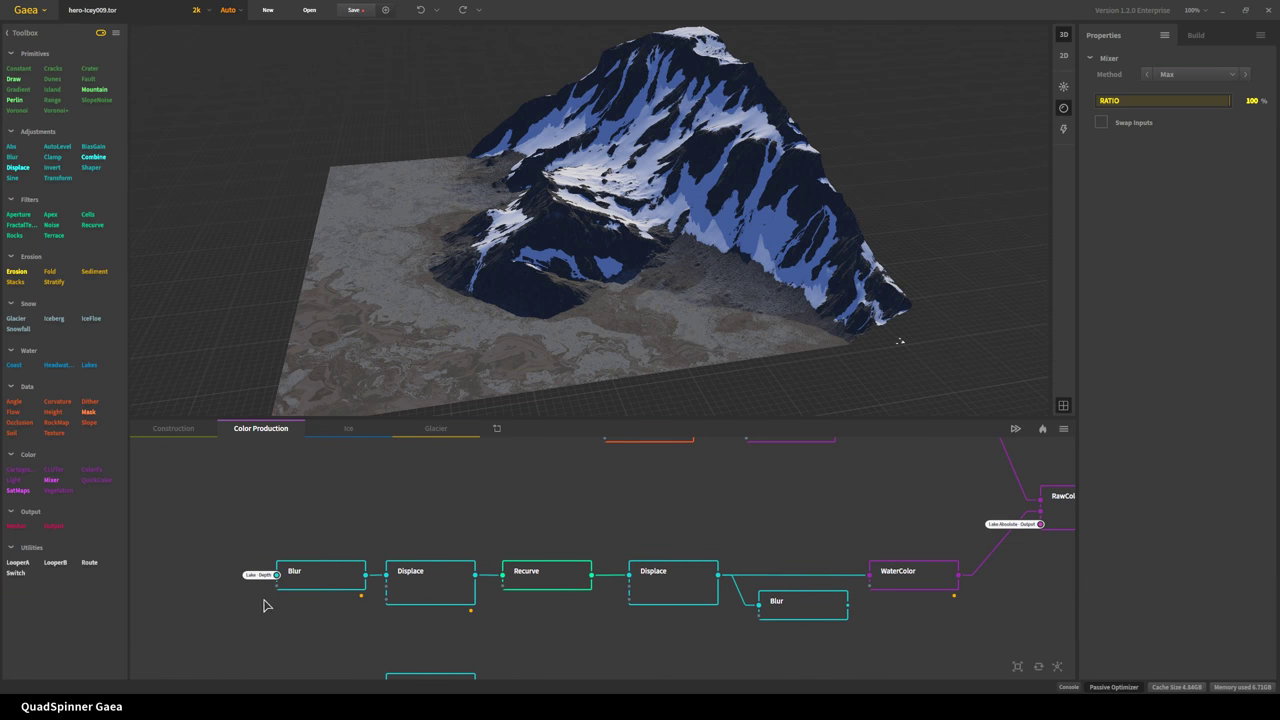
{"action": "scroll", "coordinate": [226, 611], "scroll_direction": "up", "scroll_amount": 3}
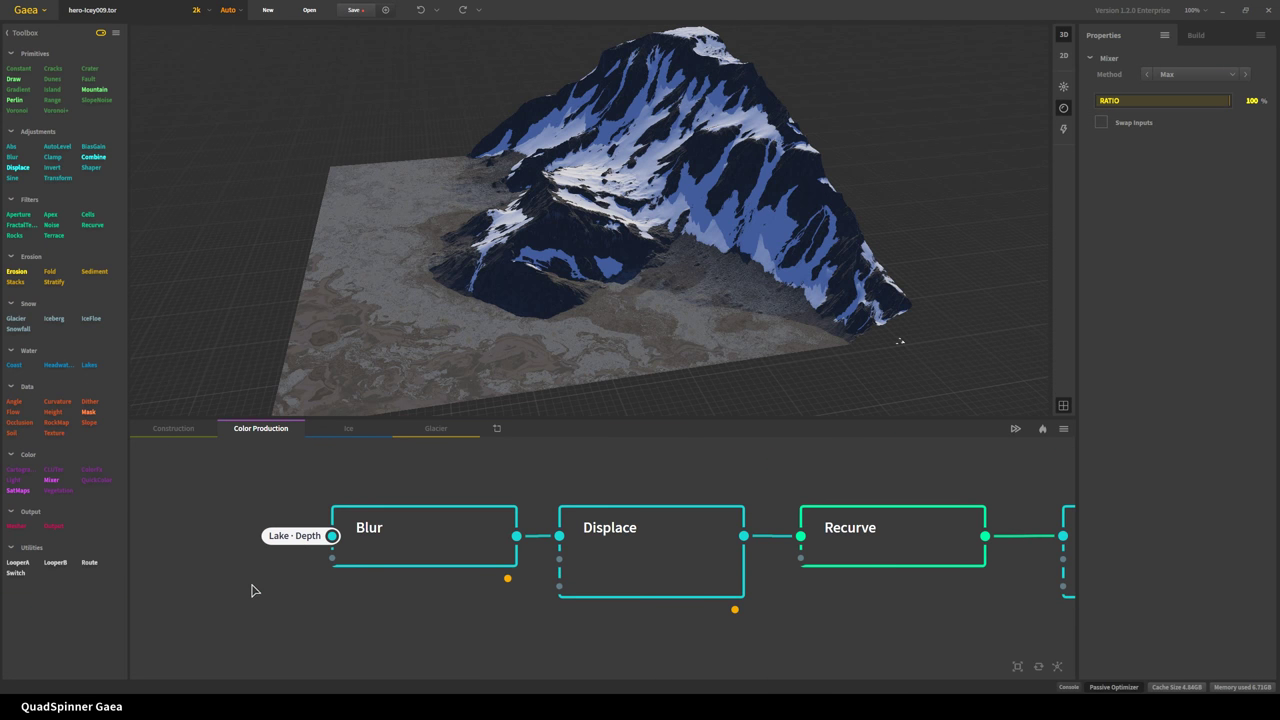
{"action": "left_click", "coordinate": [408, 543]}
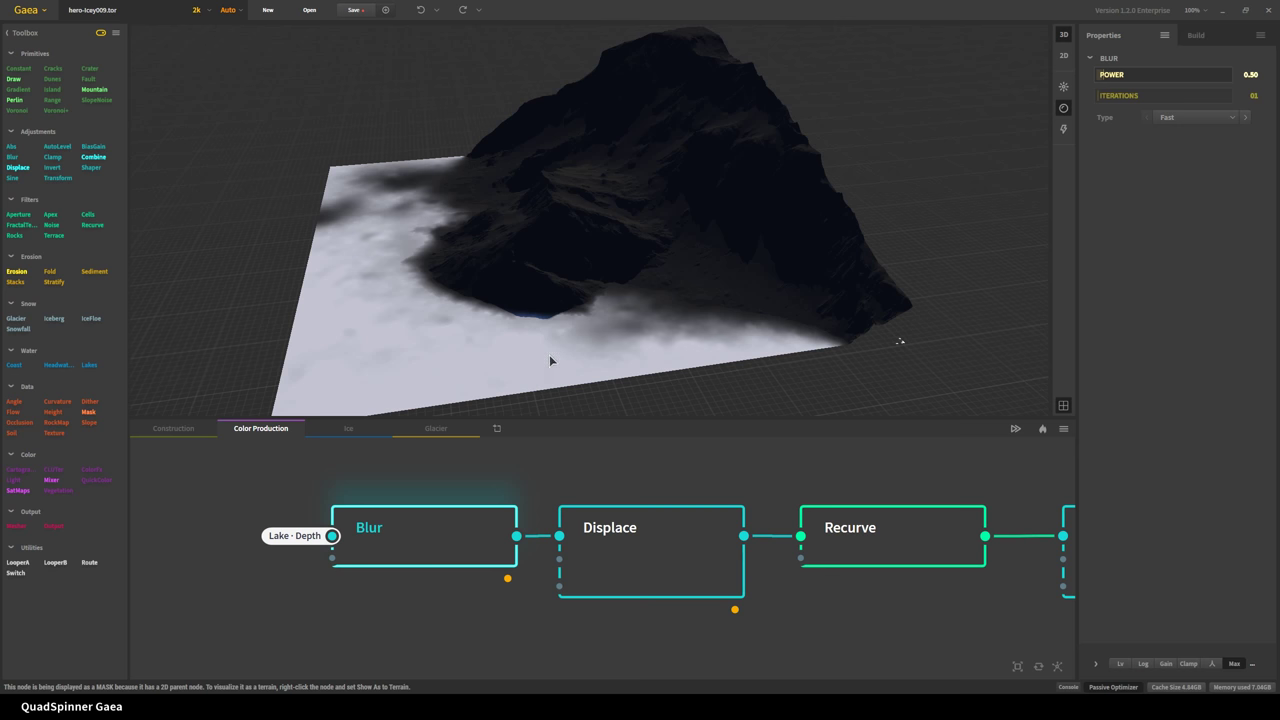
{"action": "left_click_drag", "start_coordinate": [549, 360], "coordinate": [585, 295]}
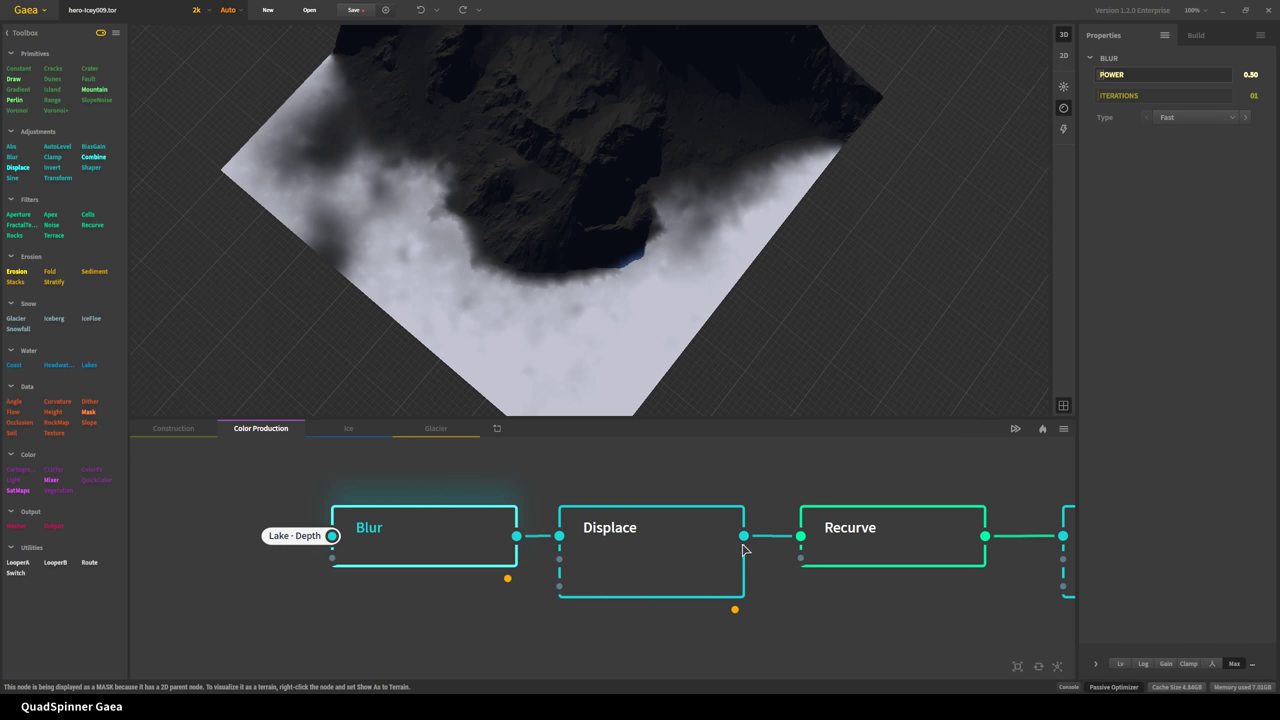
- Preview the first Displace node, the Recurve node and the second Displace node along the water color chain
{"action": "left_click", "coordinate": [688, 576]}
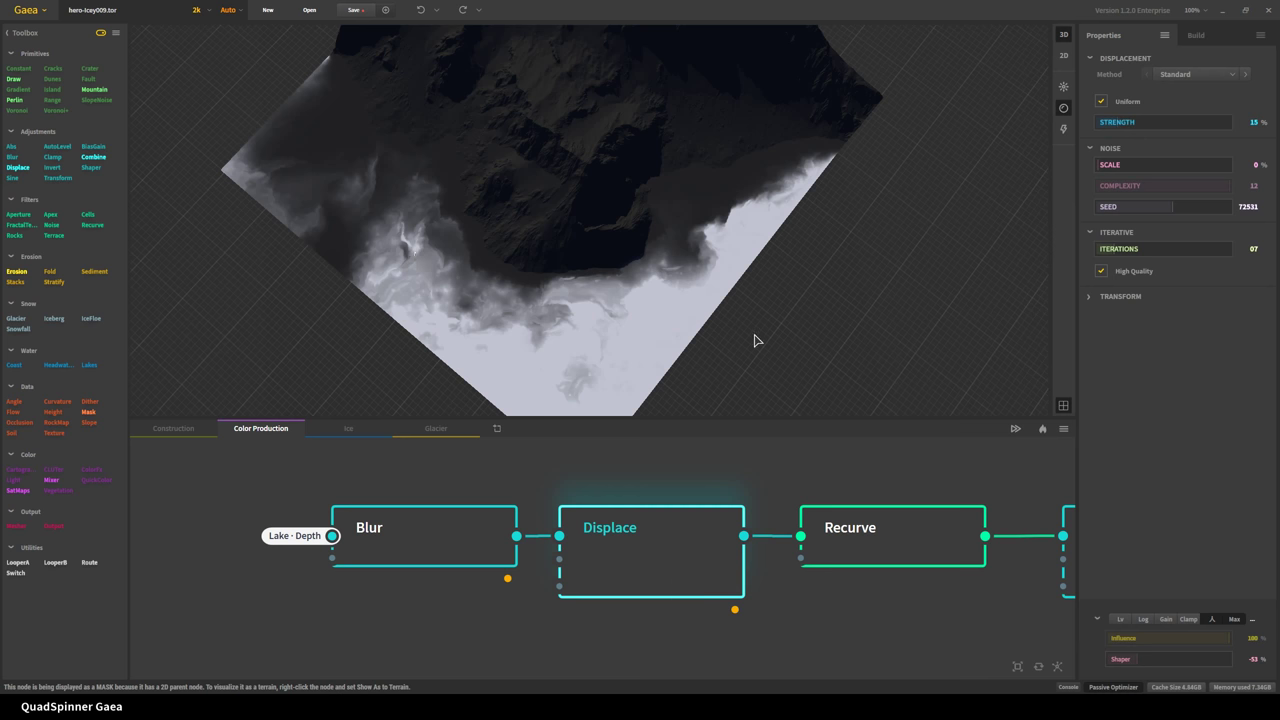
{"action": "left_click", "coordinate": [852, 532]}
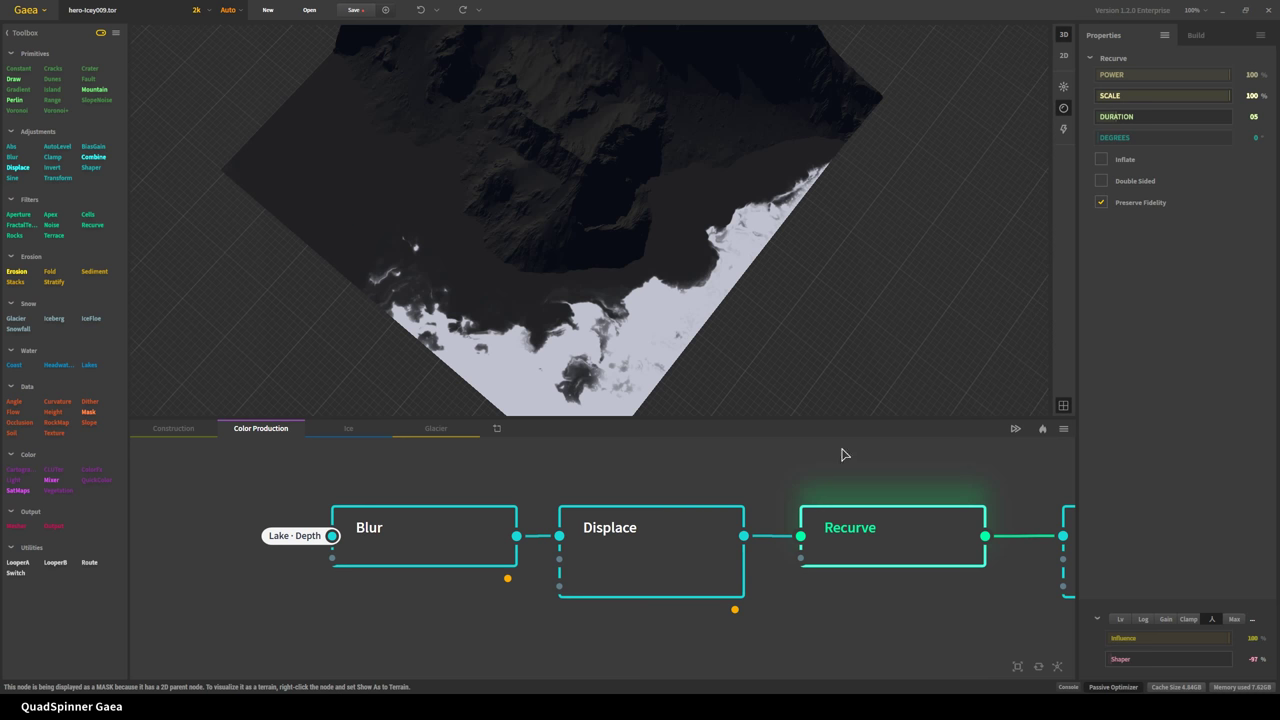
{"action": "key", "text": "f"}
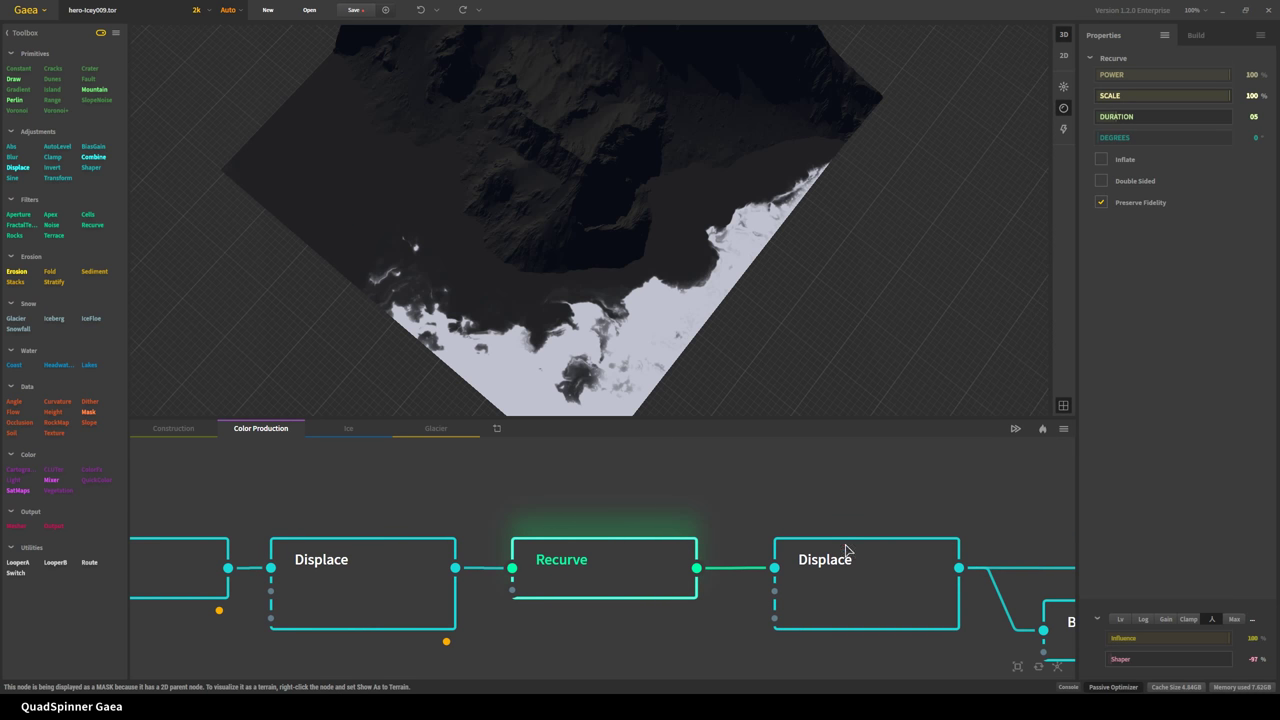
{"action": "left_click", "coordinate": [841, 567]}
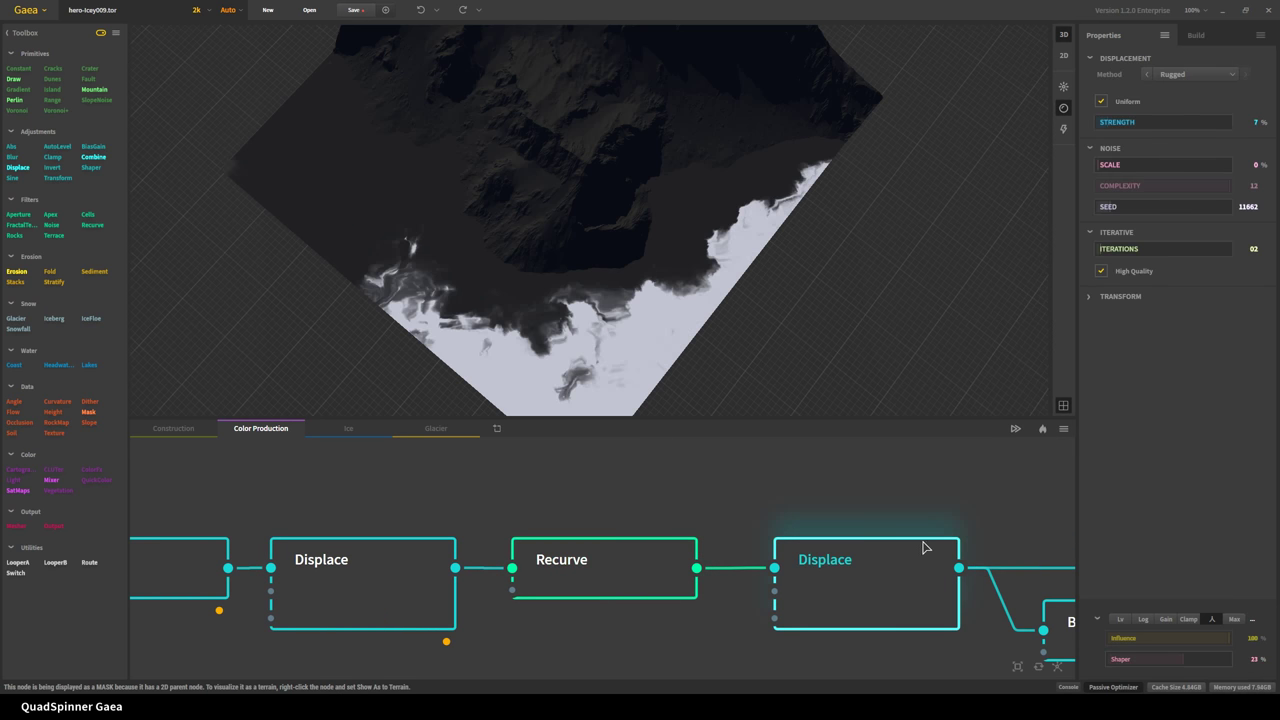
- Follow the water color chain past the second Displace and open the WaterColor node to examine its color gradient
{"action": "middle_click_drag", "start_coordinate": [924, 546], "coordinate": [523, 491]}
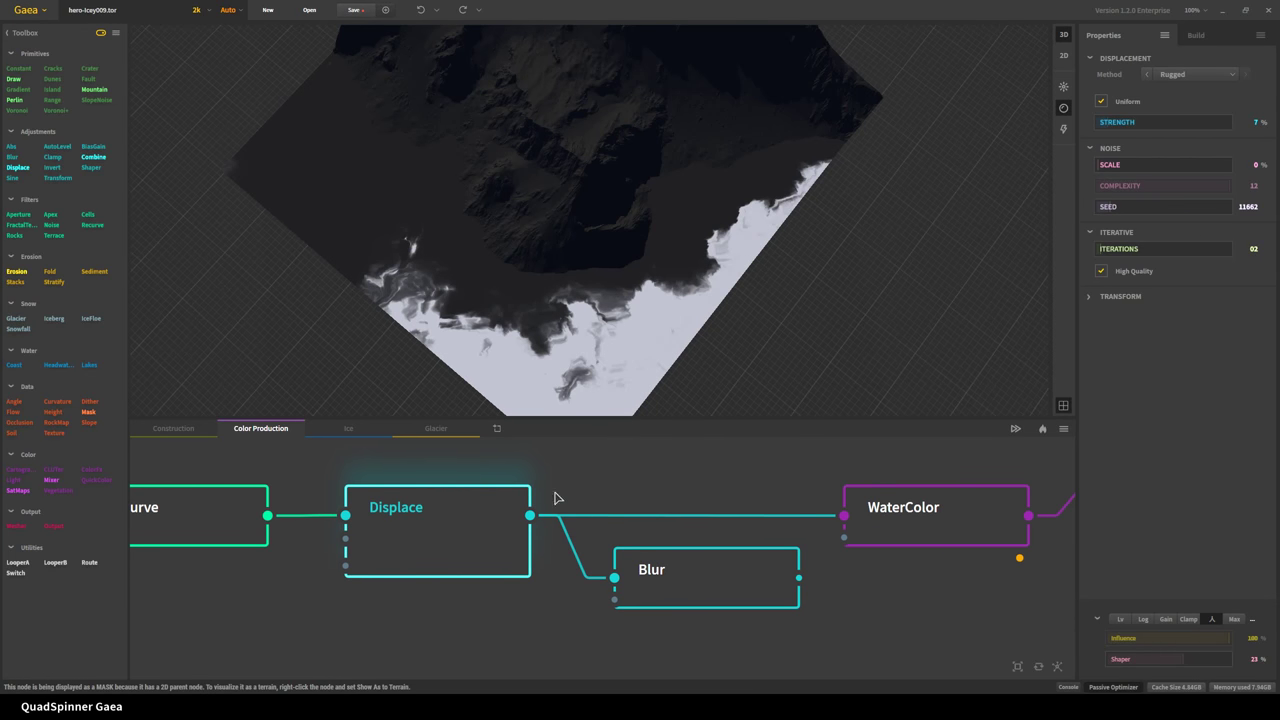
{"action": "middle_click_drag", "start_coordinate": [672, 485], "coordinate": [553, 553]}
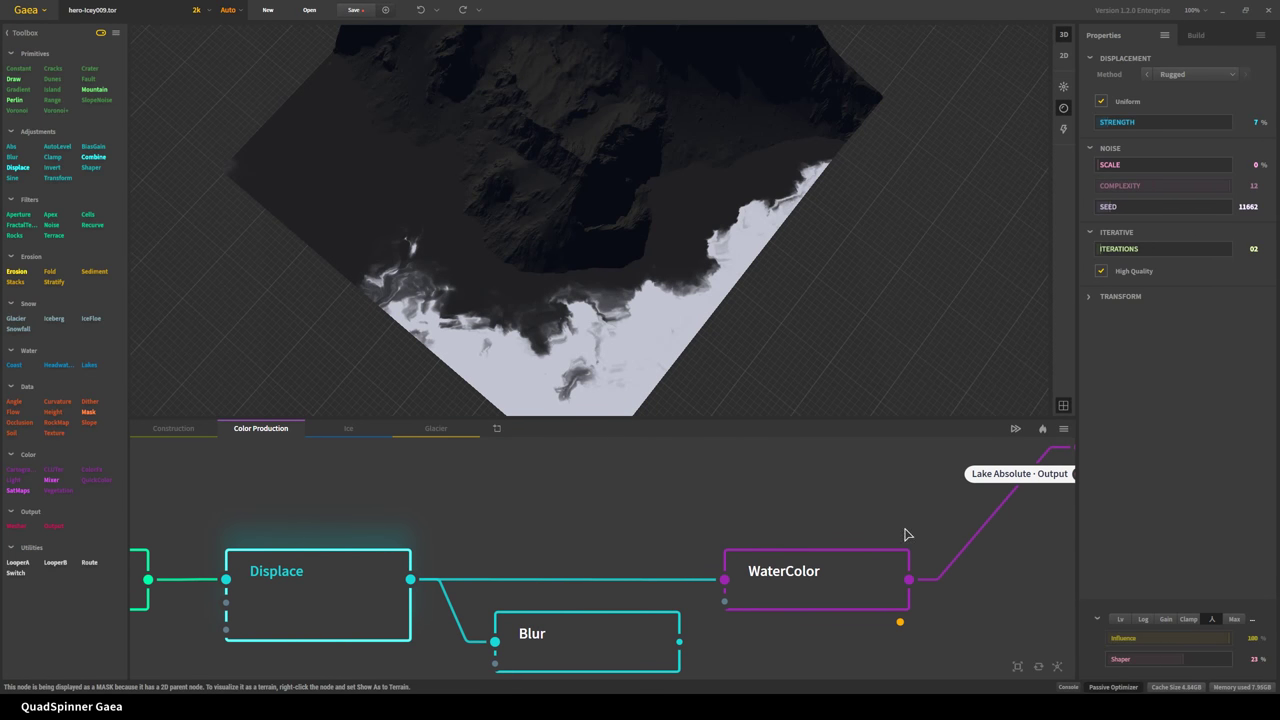
{"action": "scroll", "coordinate": [909, 534], "scroll_direction": "down", "scroll_amount": 2}
{"action": "middle_click_drag", "start_coordinate": [769, 531], "coordinate": [549, 497]}
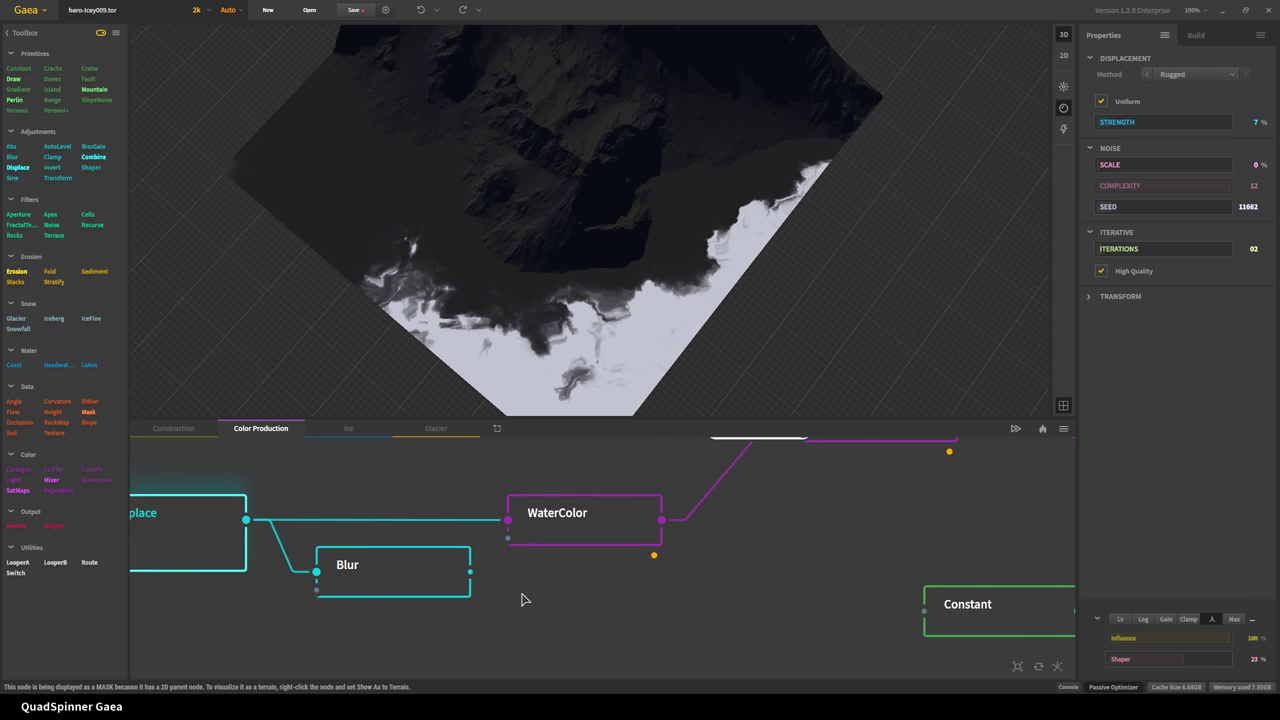
{"action": "middle_click_drag", "start_coordinate": [469, 498], "coordinate": [443, 586]}
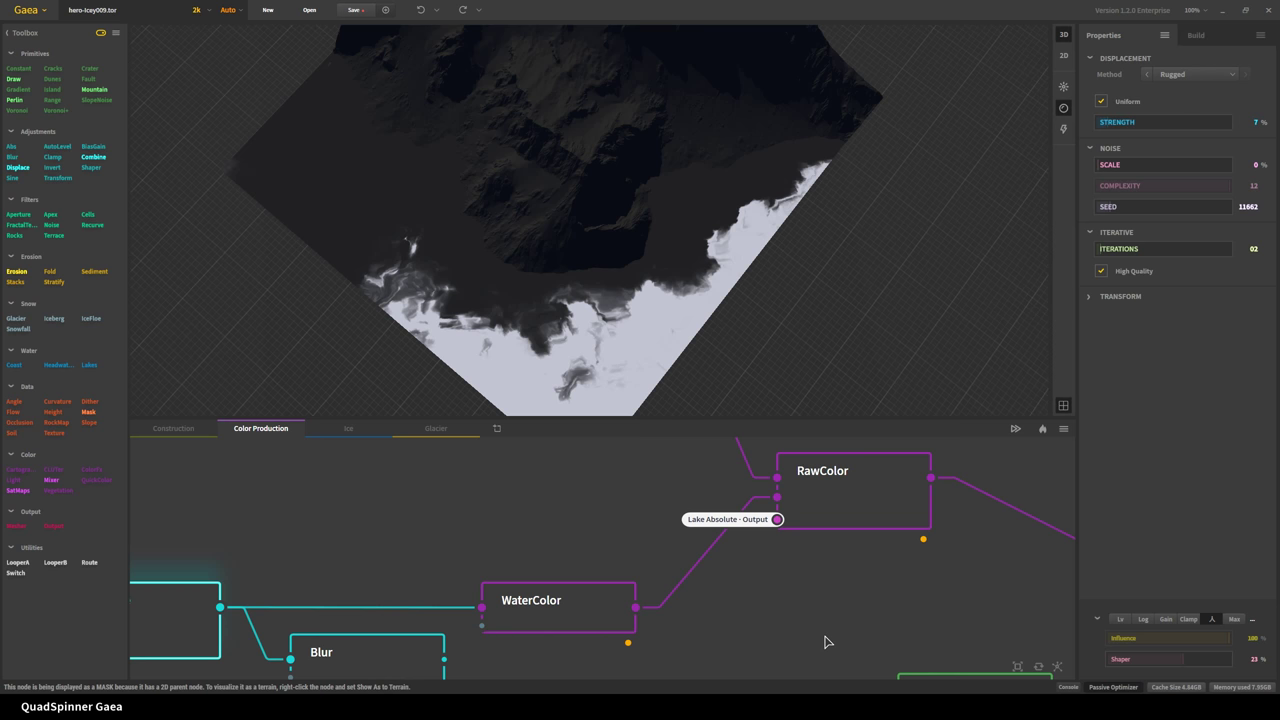
{"action": "left_click", "coordinate": [608, 620]}
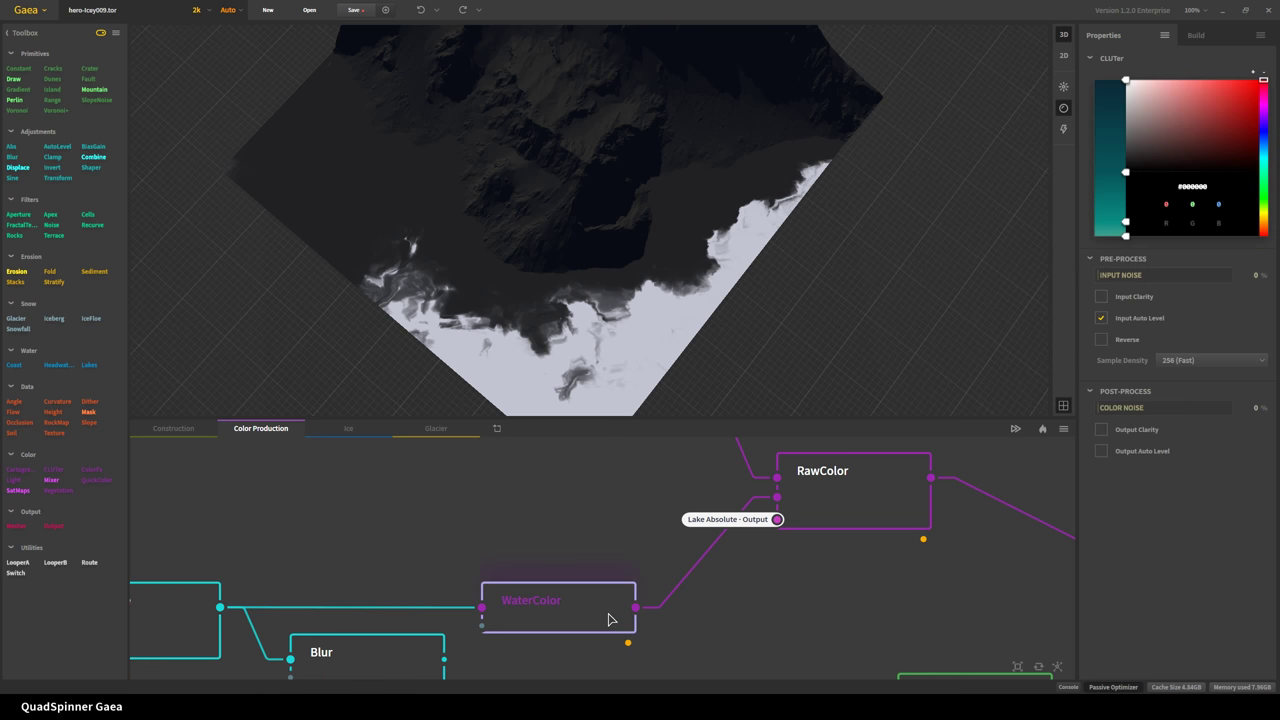
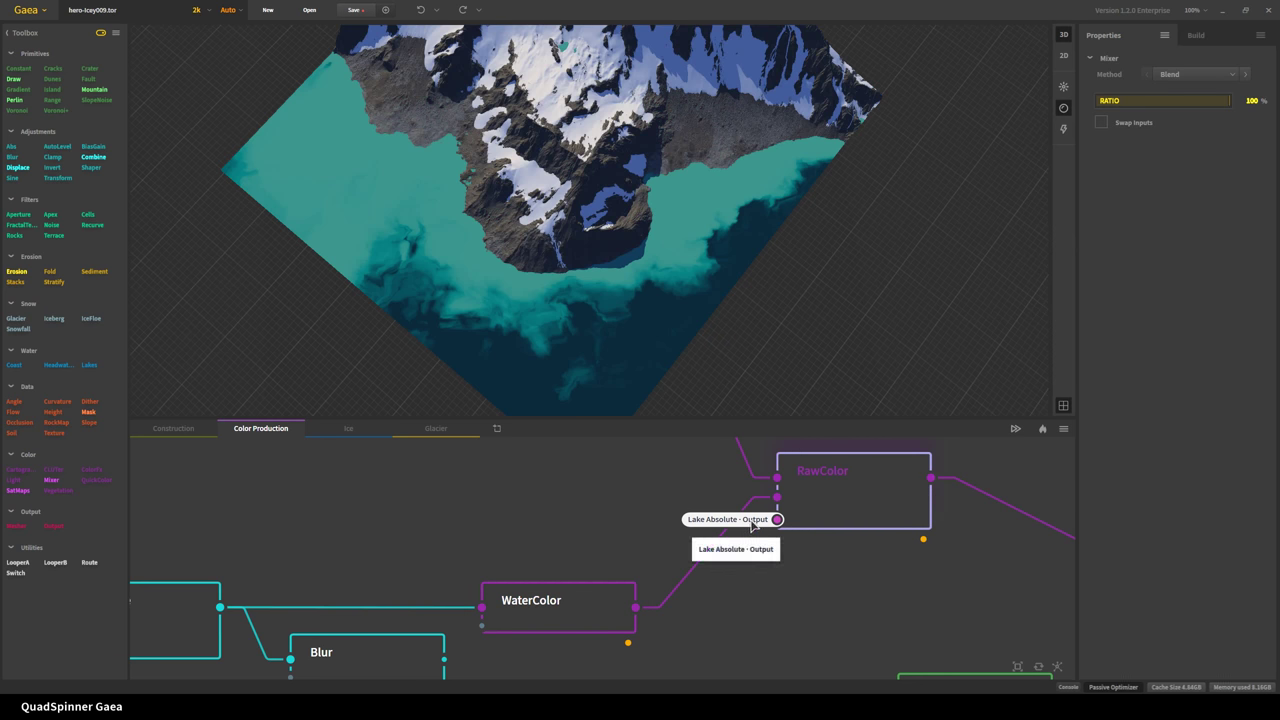
- Preview the Lake Absolute node fed by Lake Depth and the Height node
{"action": "scroll", "coordinate": [773, 598], "scroll_direction": "down", "scroll_amount": 5}
{"action": "middle_click_drag", "start_coordinate": [749, 563], "coordinate": [871, 445]}
{"action": "scroll", "coordinate": [171, 598], "scroll_direction": "up", "scroll_amount": 3}
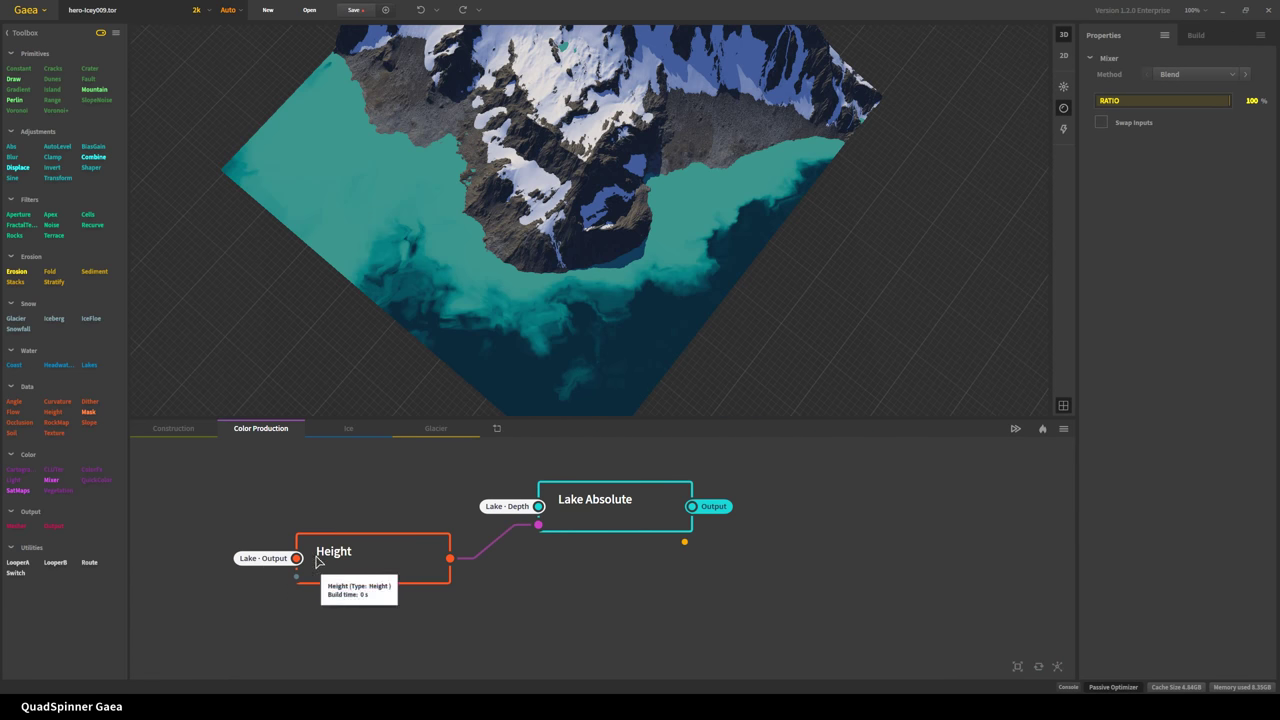
{"action": "left_click", "coordinate": [607, 514]}
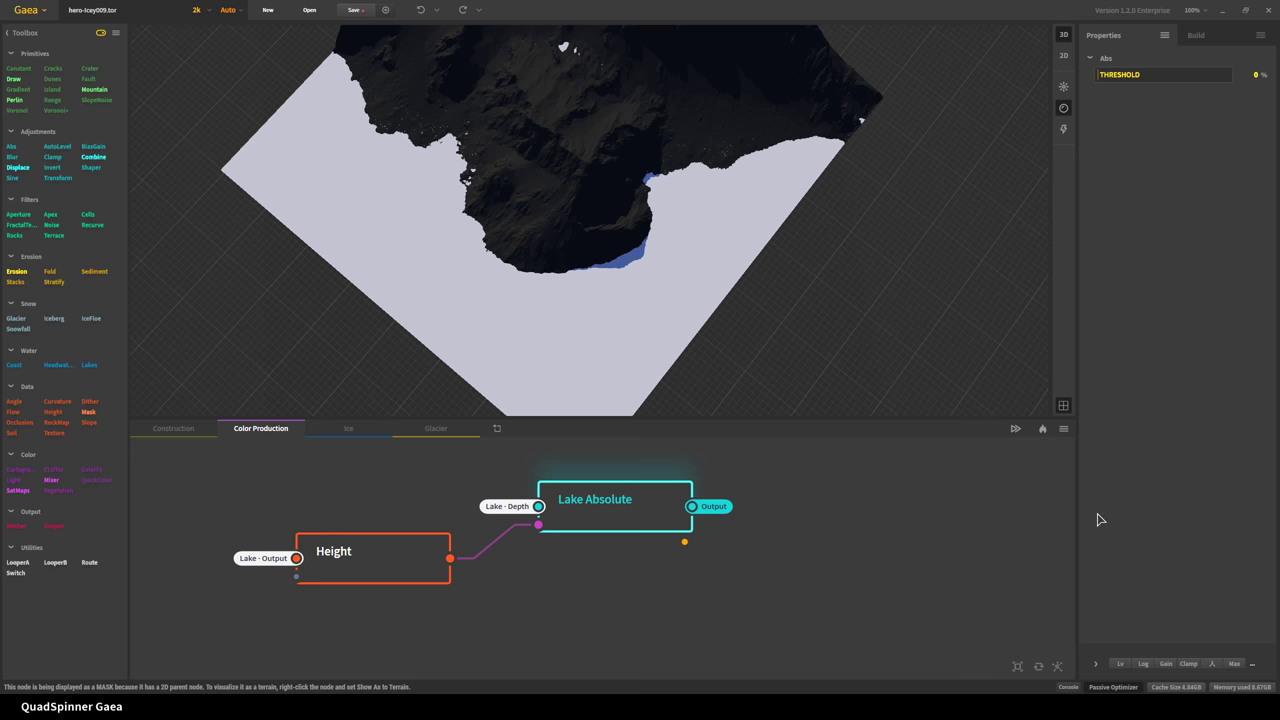
- Preview the RawColor mixer, which blends GroundColor and WaterColor through the Lake Absolute mask, and follow its output to the Mixer node
{"action": "scroll", "coordinate": [883, 489], "scroll_direction": "down", "scroll_amount": 2}
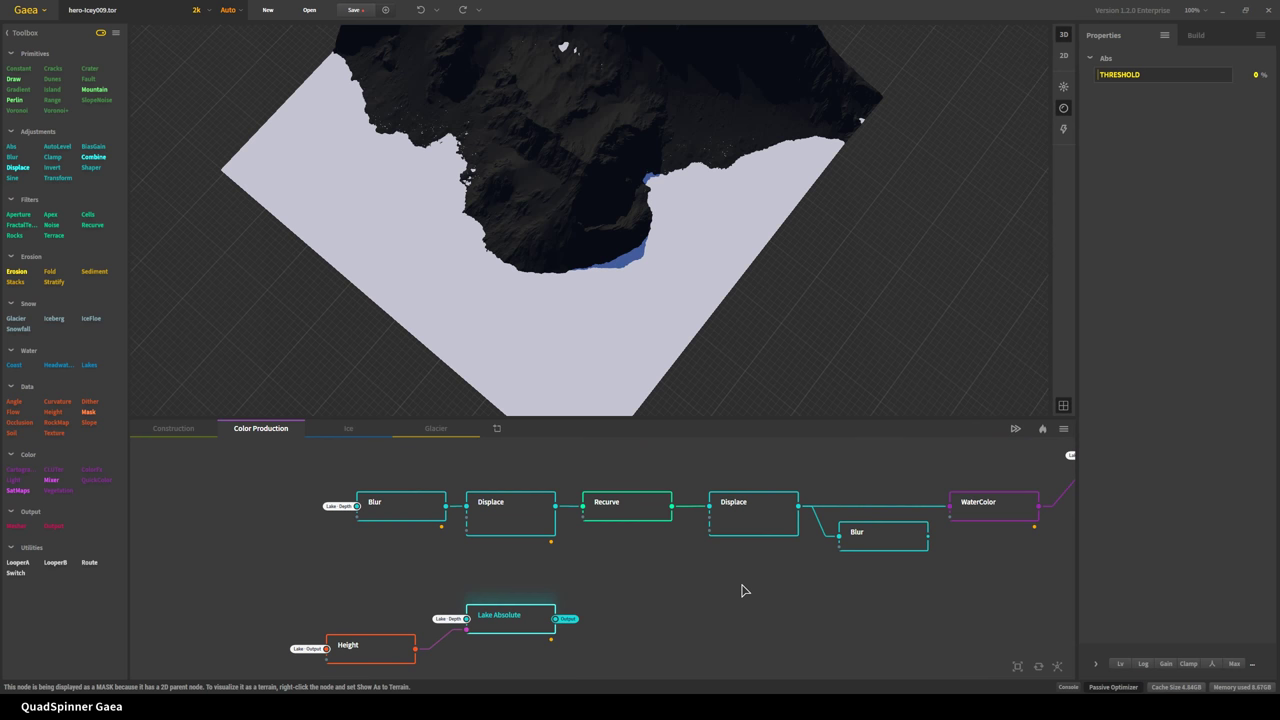
{"action": "middle_click_drag", "start_coordinate": [920, 611], "coordinate": [445, 644]}
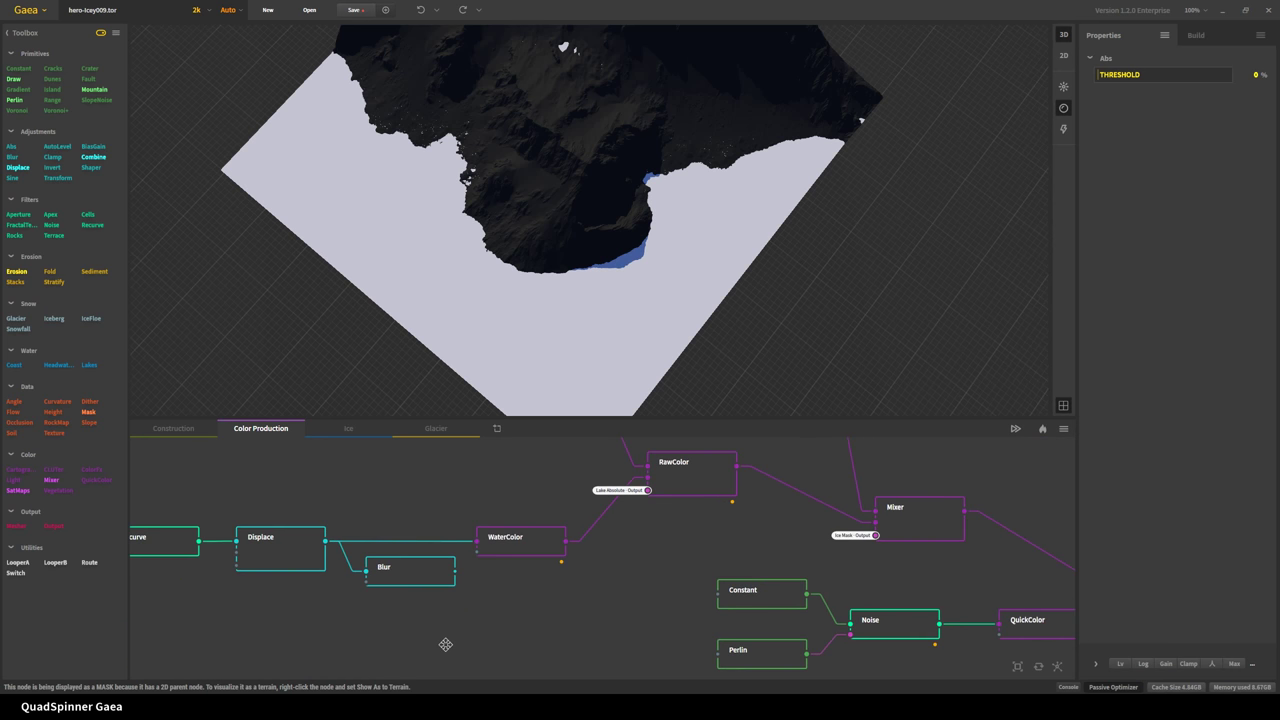
{"action": "left_click", "coordinate": [666, 489]}
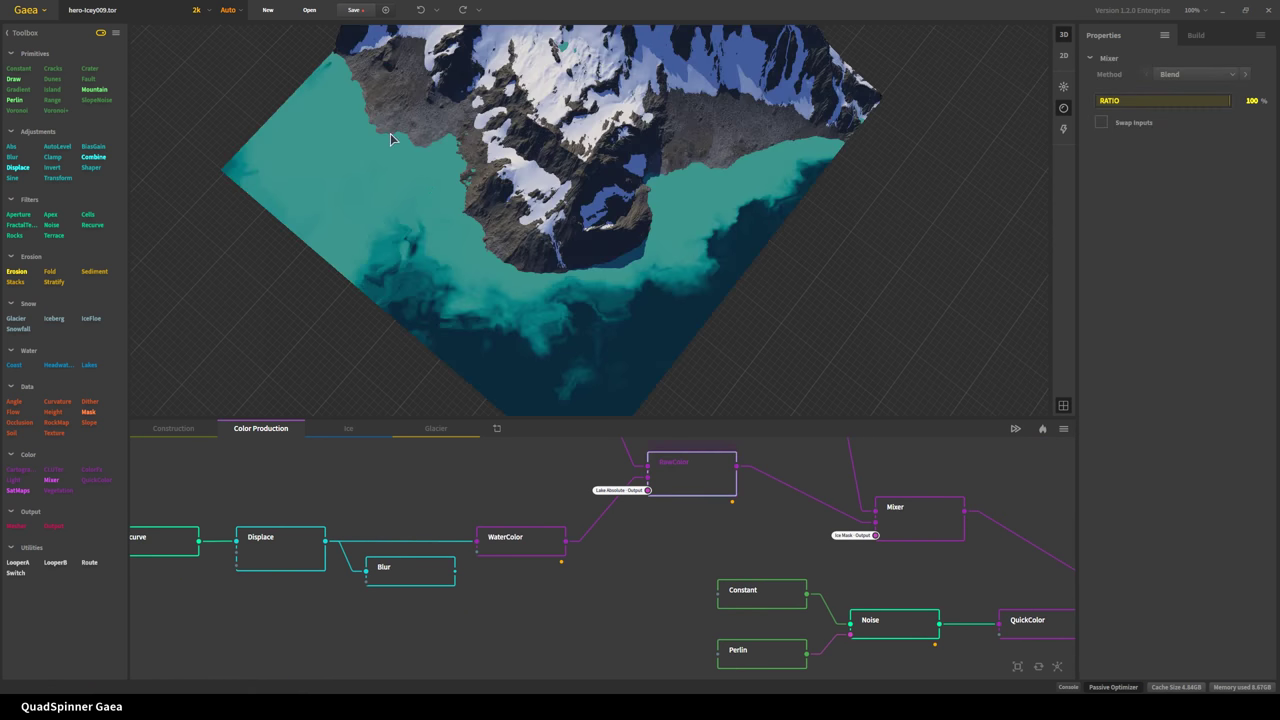
{"action": "middle_click_drag", "start_coordinate": [945, 565], "coordinate": [634, 631]}
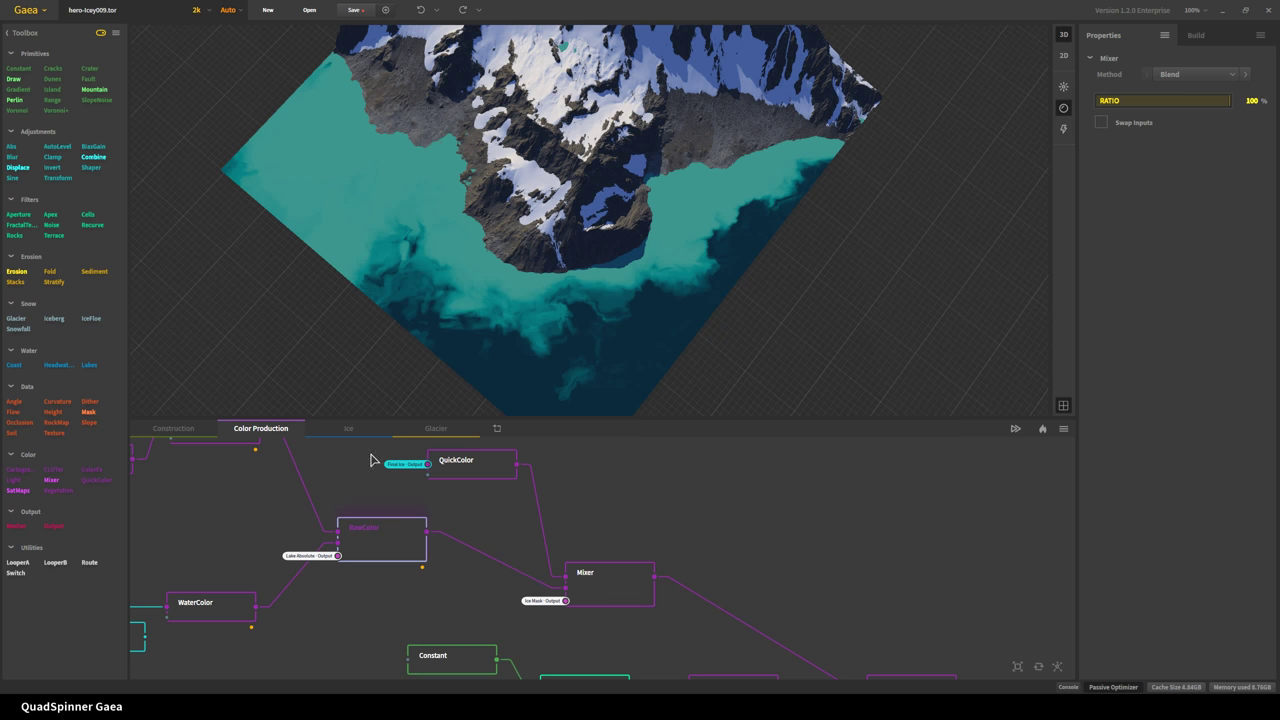
- Return along the Color Production graph and open the Ice graph with all of its nodes in view
{"action": "middle_click_drag", "start_coordinate": [404, 606], "coordinate": [771, 656]}
{"action": "scroll", "coordinate": [625, 270], "scroll_direction": "down", "scroll_amount": 3}
{"action": "left_click_drag", "start_coordinate": [625, 270], "coordinate": [752, 384]}
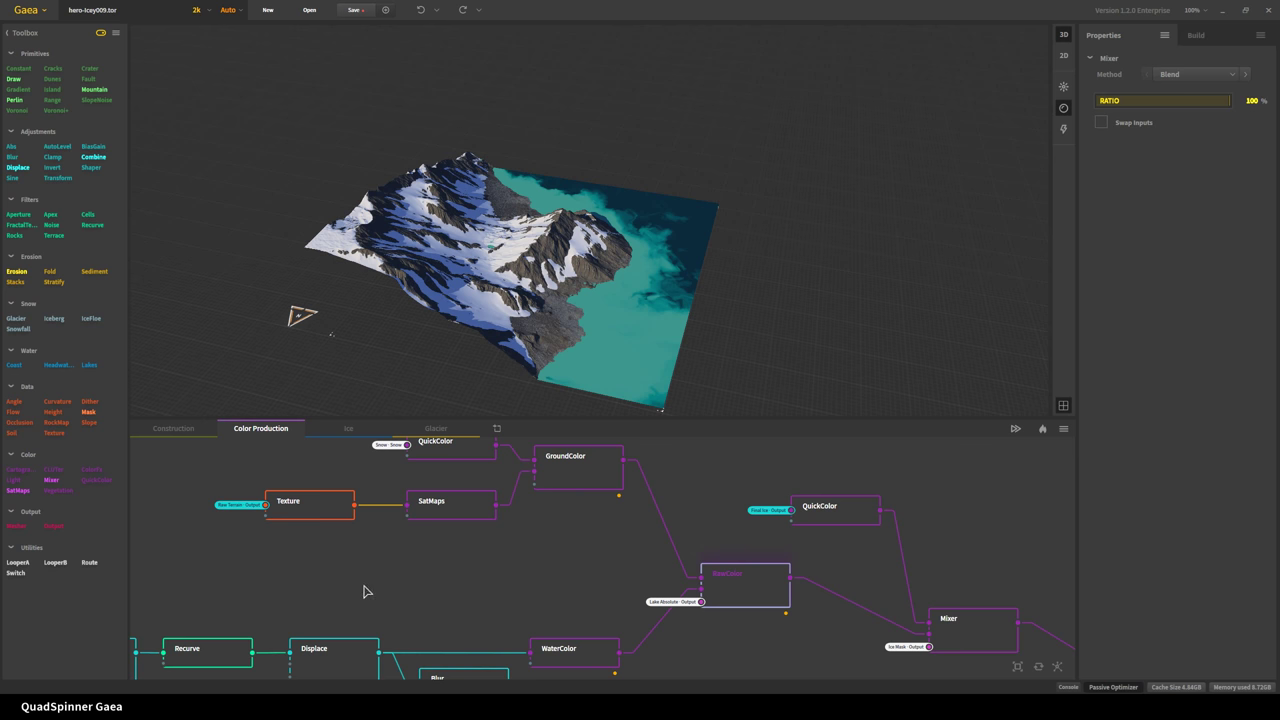
{"action": "left_click", "coordinate": [340, 432]}
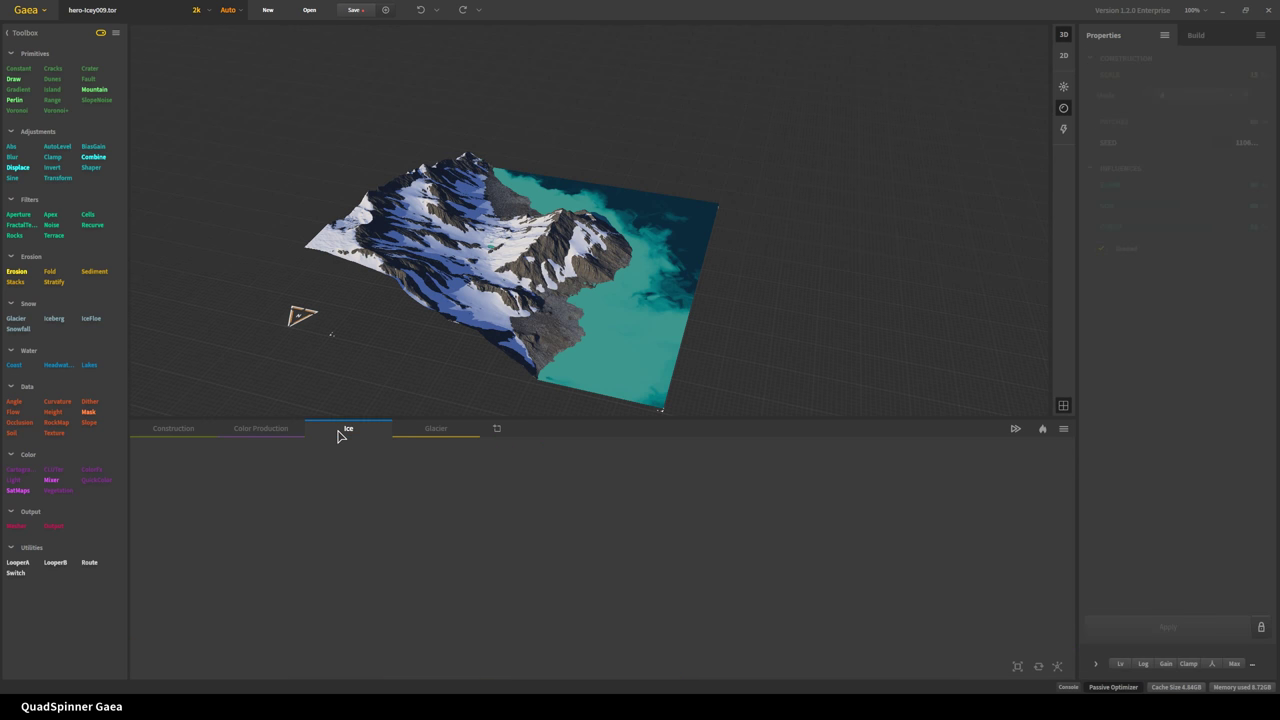
{"action": "left_click", "coordinate": [1017, 667]}
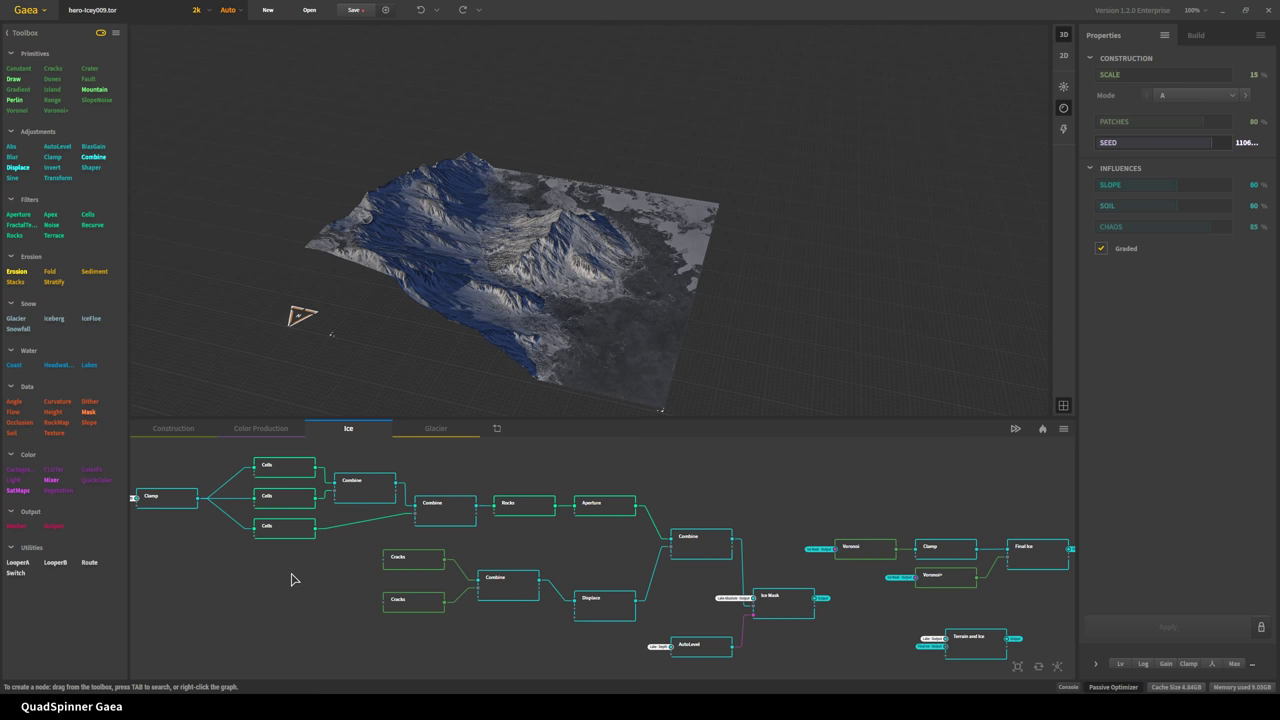
{"action": "middle_click_drag", "start_coordinate": [291, 577], "coordinate": [331, 597]}
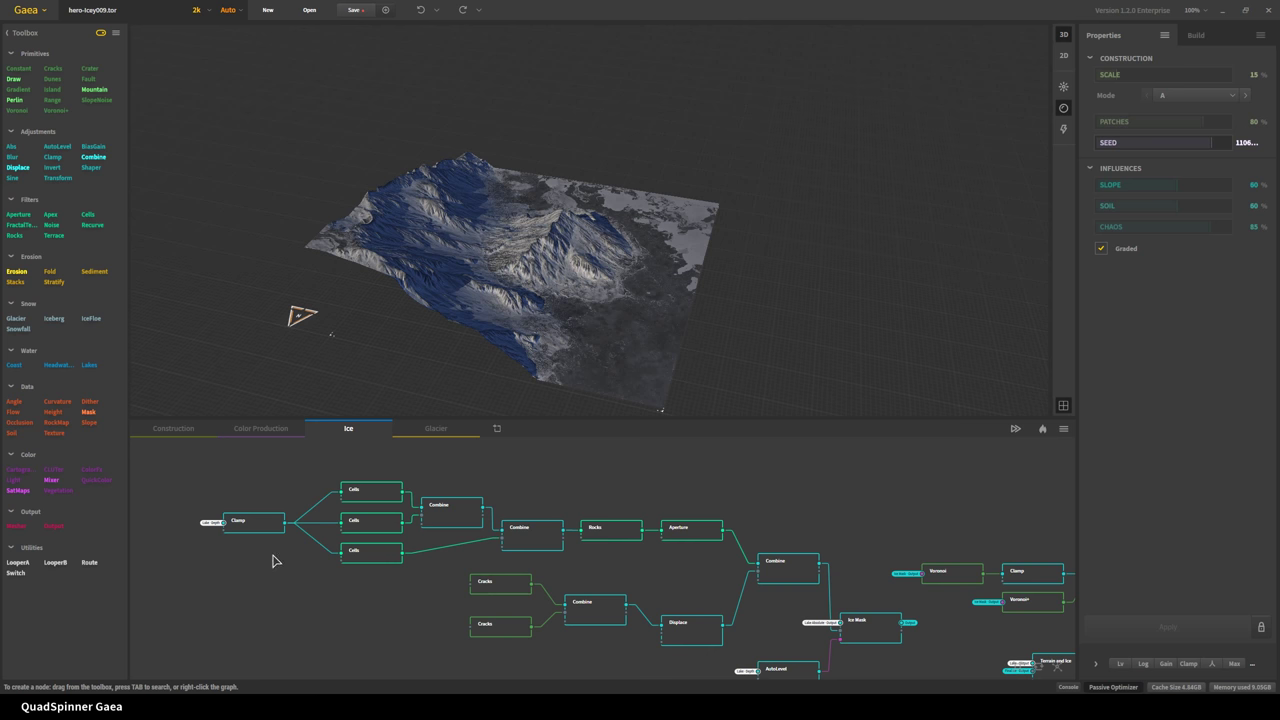
- Preview the Clamp node at the start of the ice chain and examine its mask along the shoreline
{"action": "left_click", "coordinate": [254, 527]}
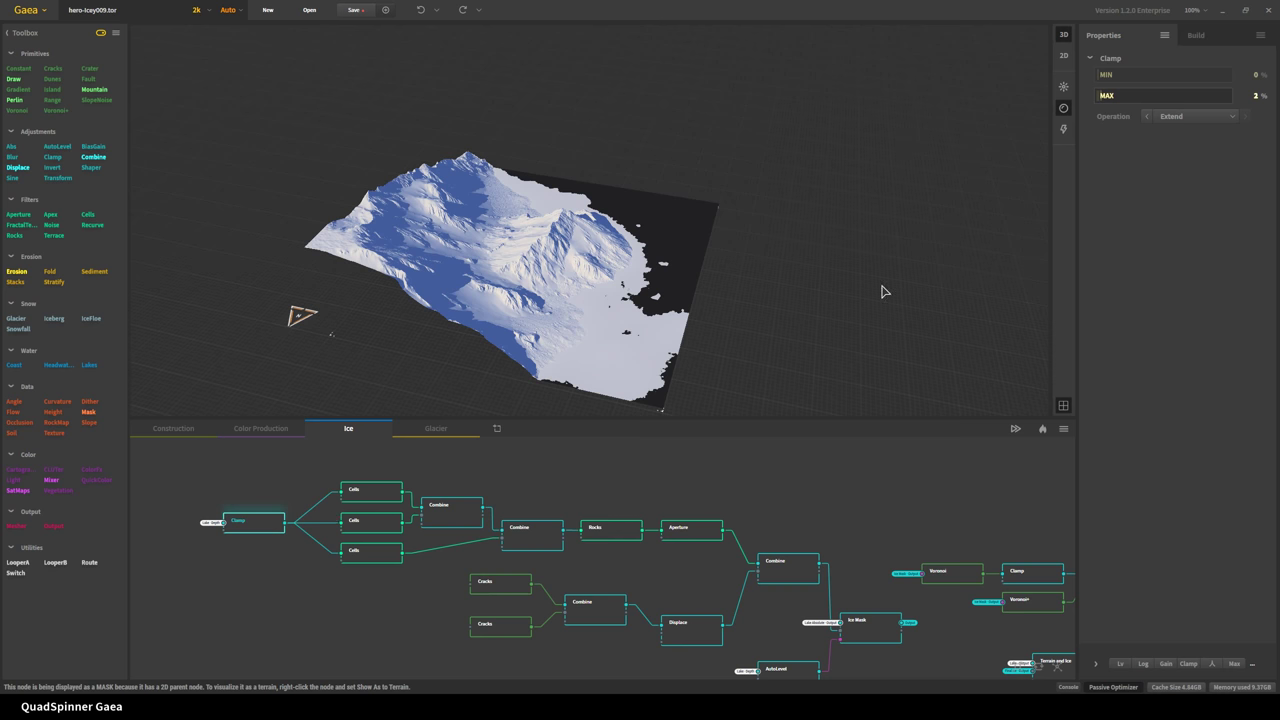
{"action": "left_click_drag", "start_coordinate": [627, 339], "coordinate": [518, 318]}
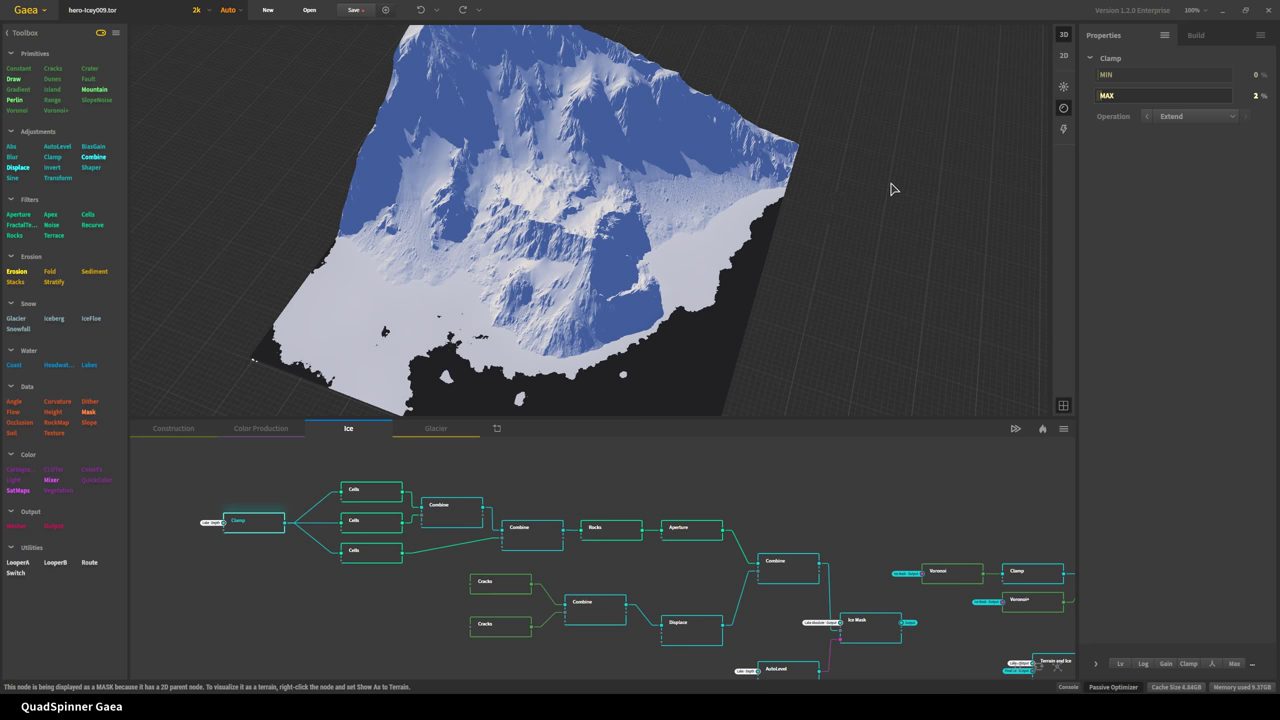
{"action": "left_click_drag", "start_coordinate": [395, 322], "coordinate": [325, 218]}
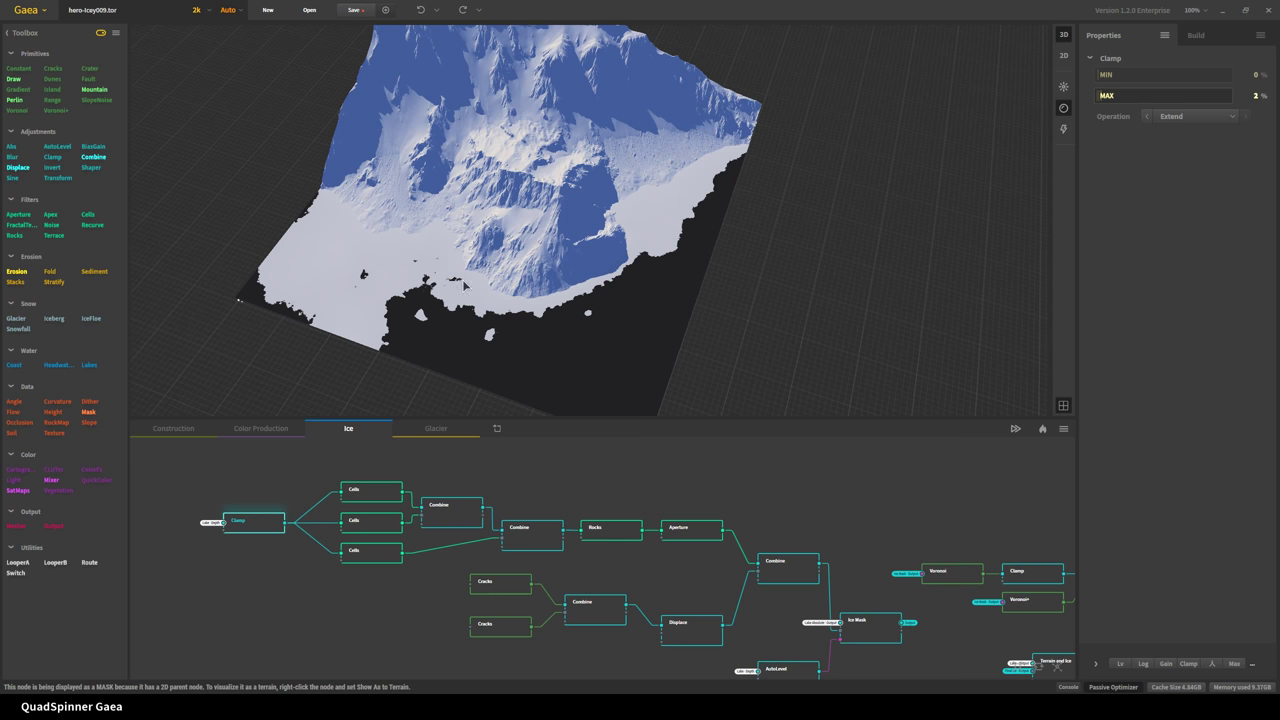
- Preview the three Cells nodes in turn and the second Combine node that merges them, examining the broken-up mask edge
{"action": "left_click", "coordinate": [376, 512]}
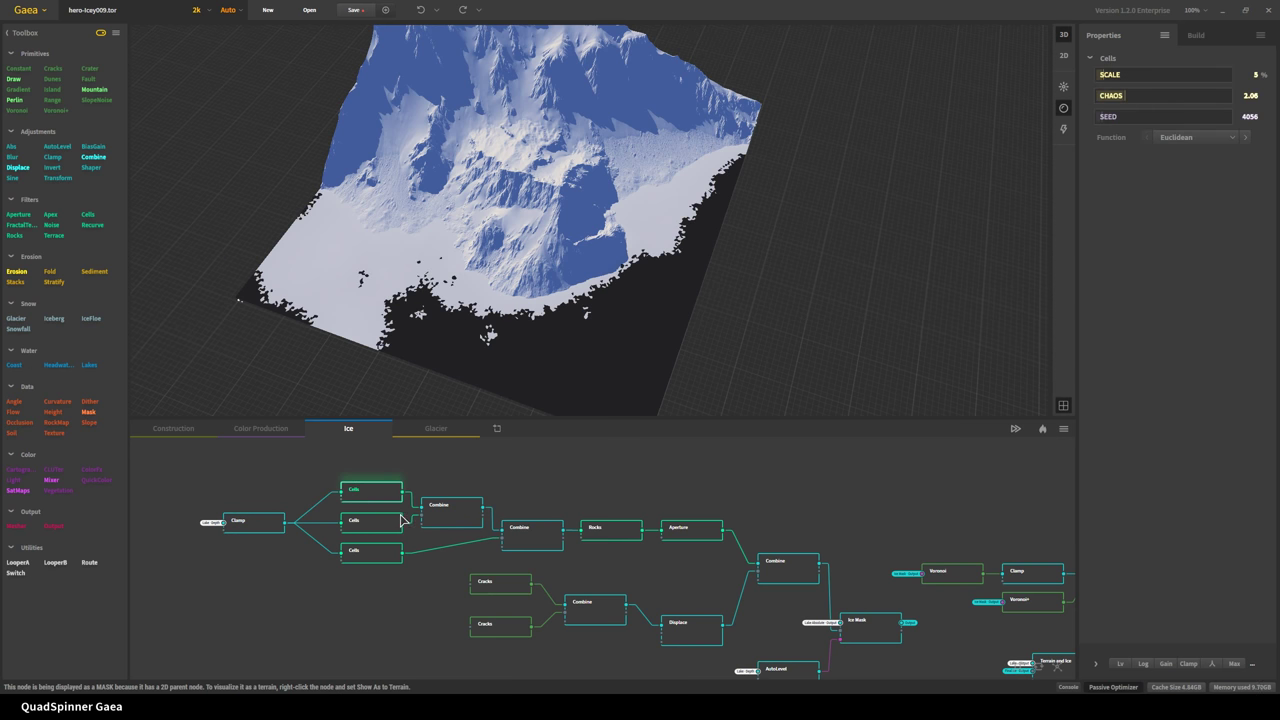
{"action": "left_click", "coordinate": [383, 526]}
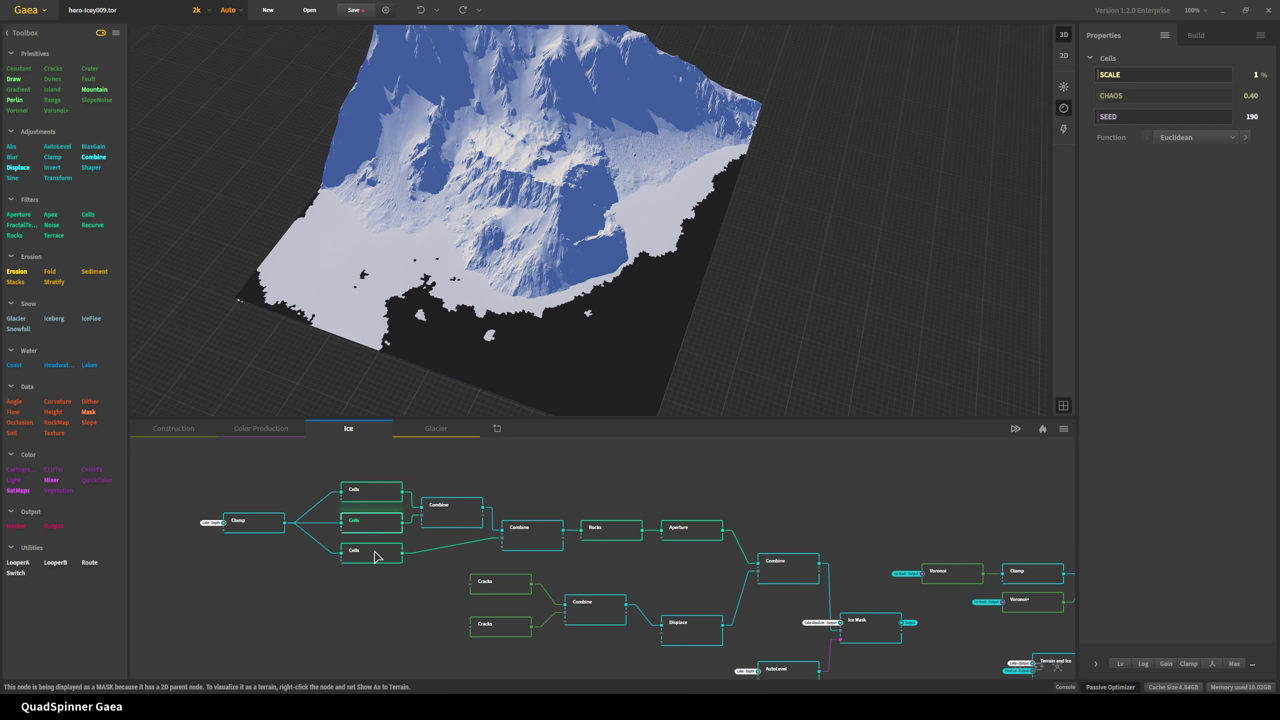
{"action": "left_click", "coordinate": [375, 555]}
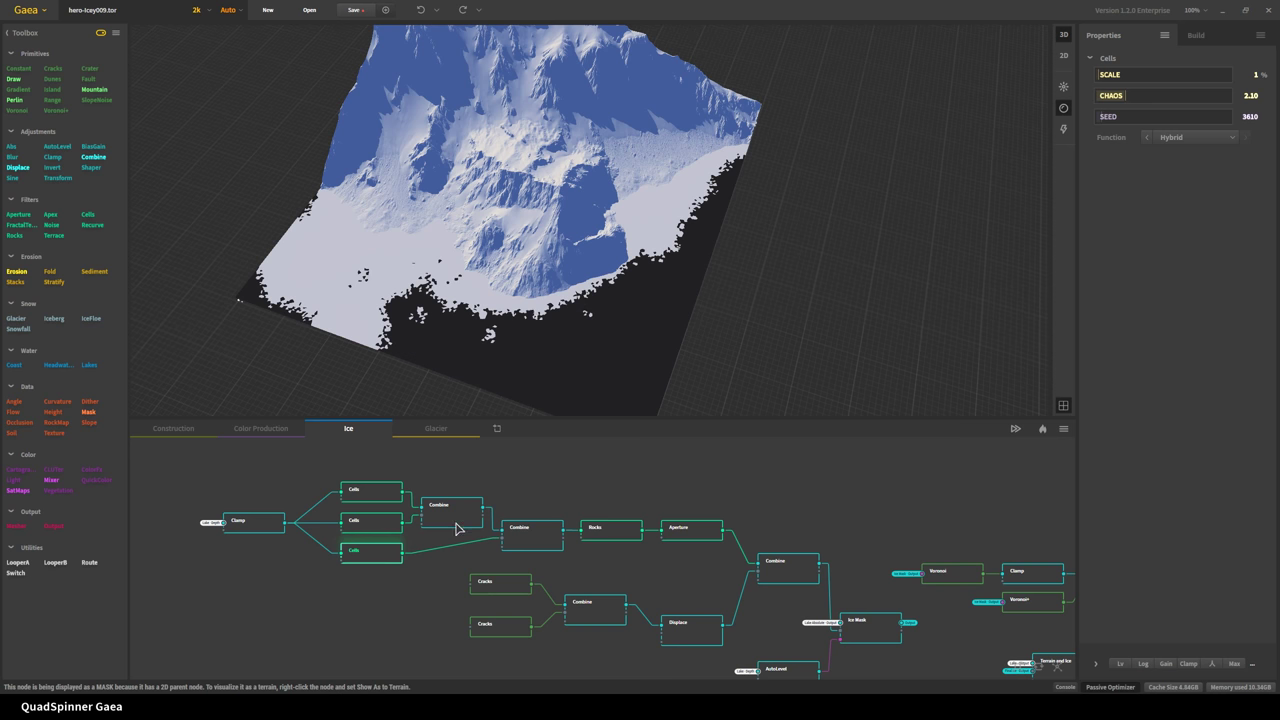
{"action": "left_click", "coordinate": [532, 533]}
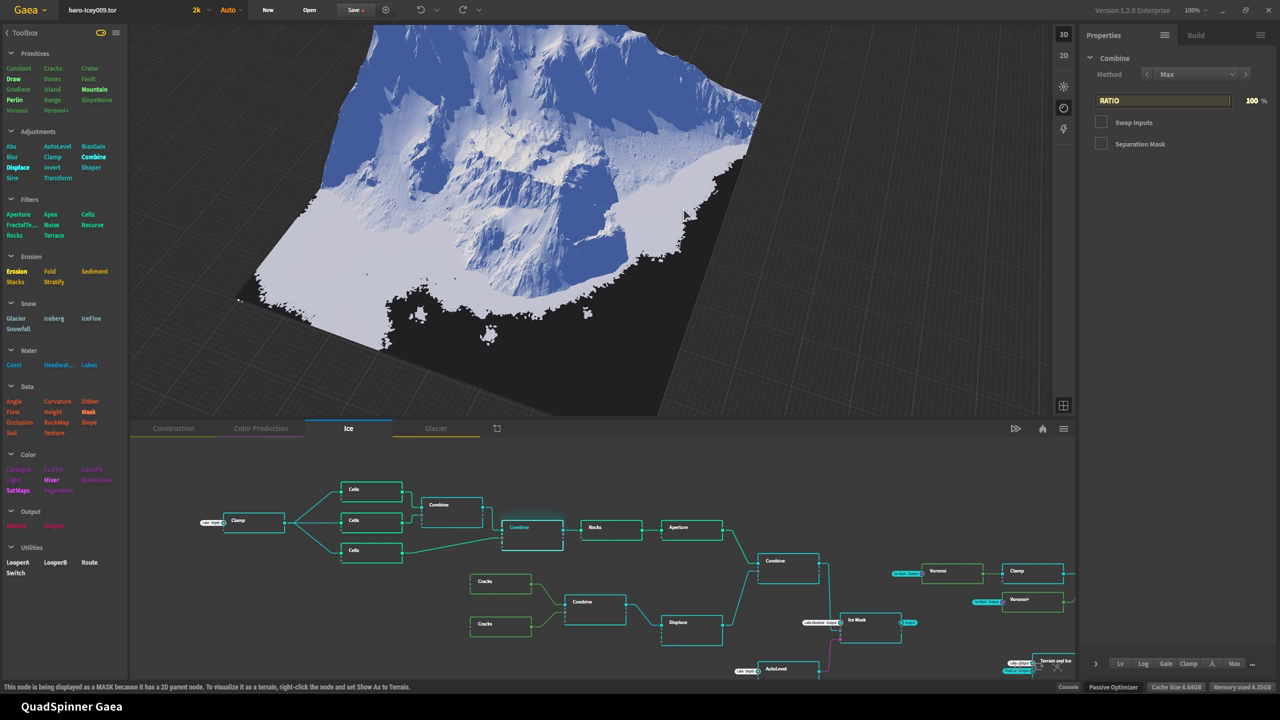
{"action": "scroll", "coordinate": [453, 405], "scroll_direction": "up", "scroll_amount": 2}
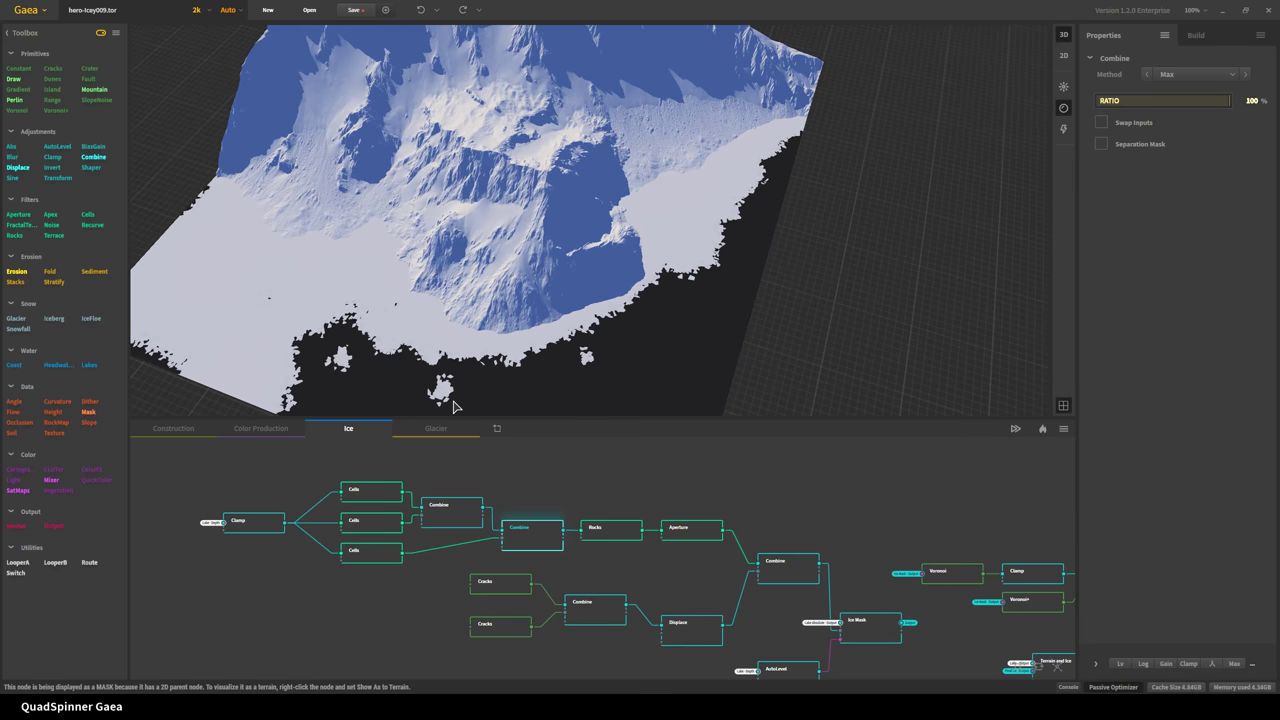
- Preview the Rocks node and the Aperture node, examining closely how each one reshapes the ice edge
{"action": "left_click", "coordinate": [613, 537]}
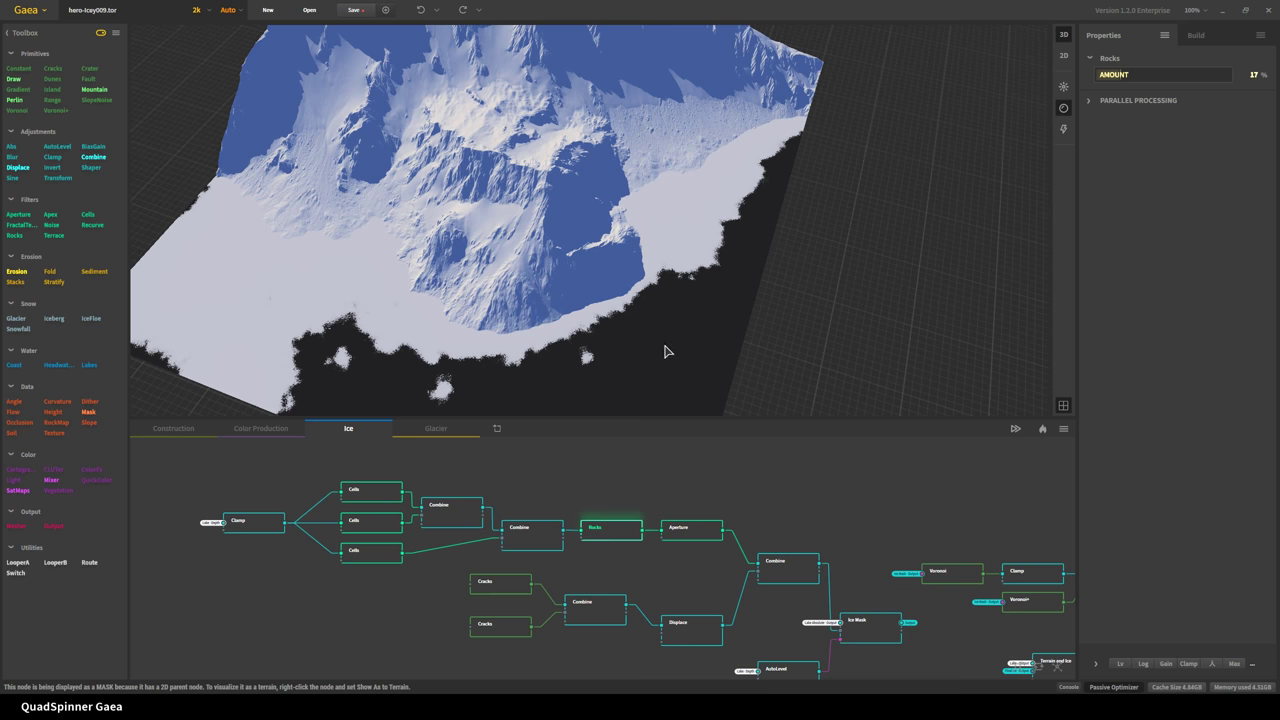
{"action": "scroll", "coordinate": [651, 391], "scroll_direction": "up", "scroll_amount": 5}
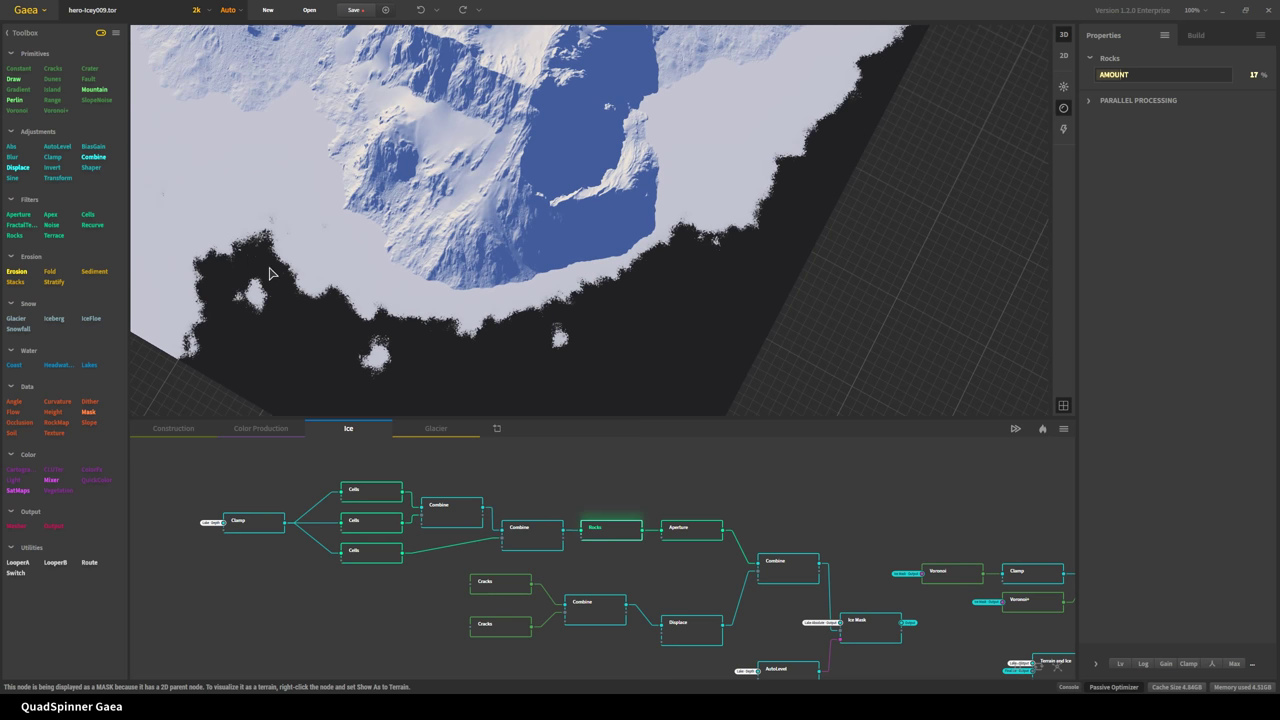
{"action": "left_click", "coordinate": [679, 538]}
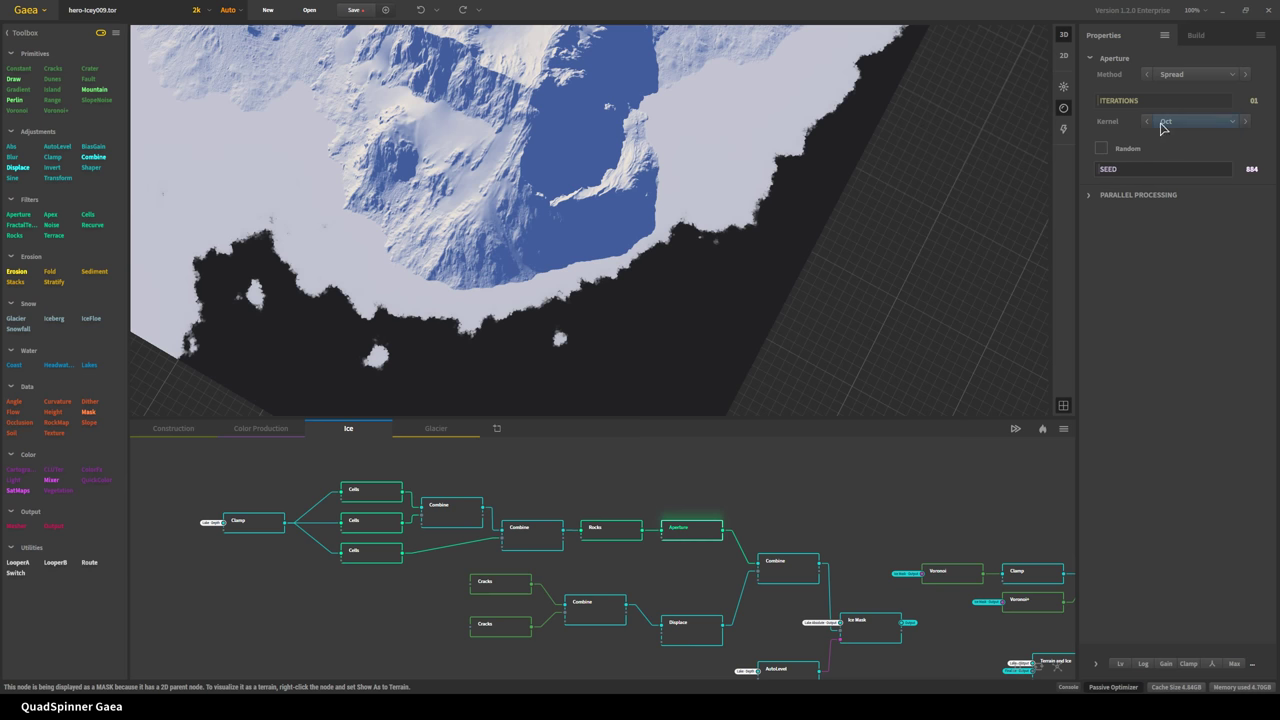
{"action": "scroll", "coordinate": [458, 394], "scroll_direction": "up", "scroll_amount": 3}
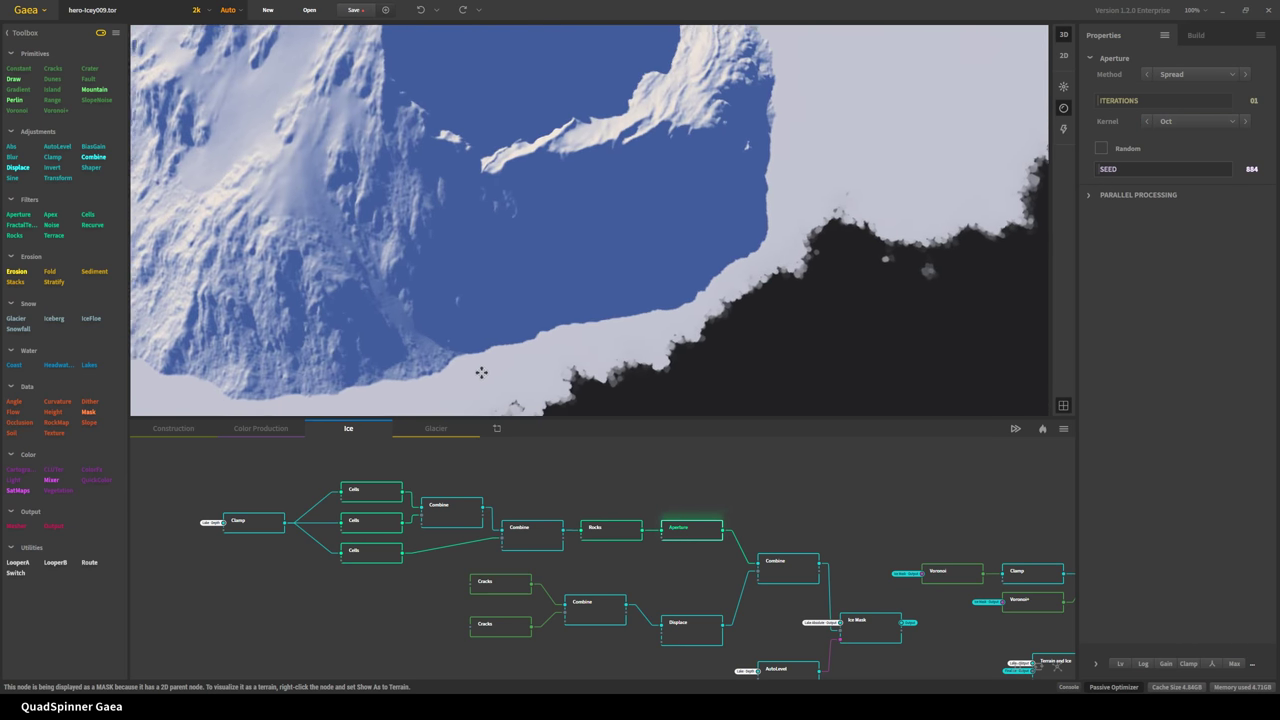
{"action": "left_click_drag", "start_coordinate": [481, 372], "coordinate": [513, 307]}
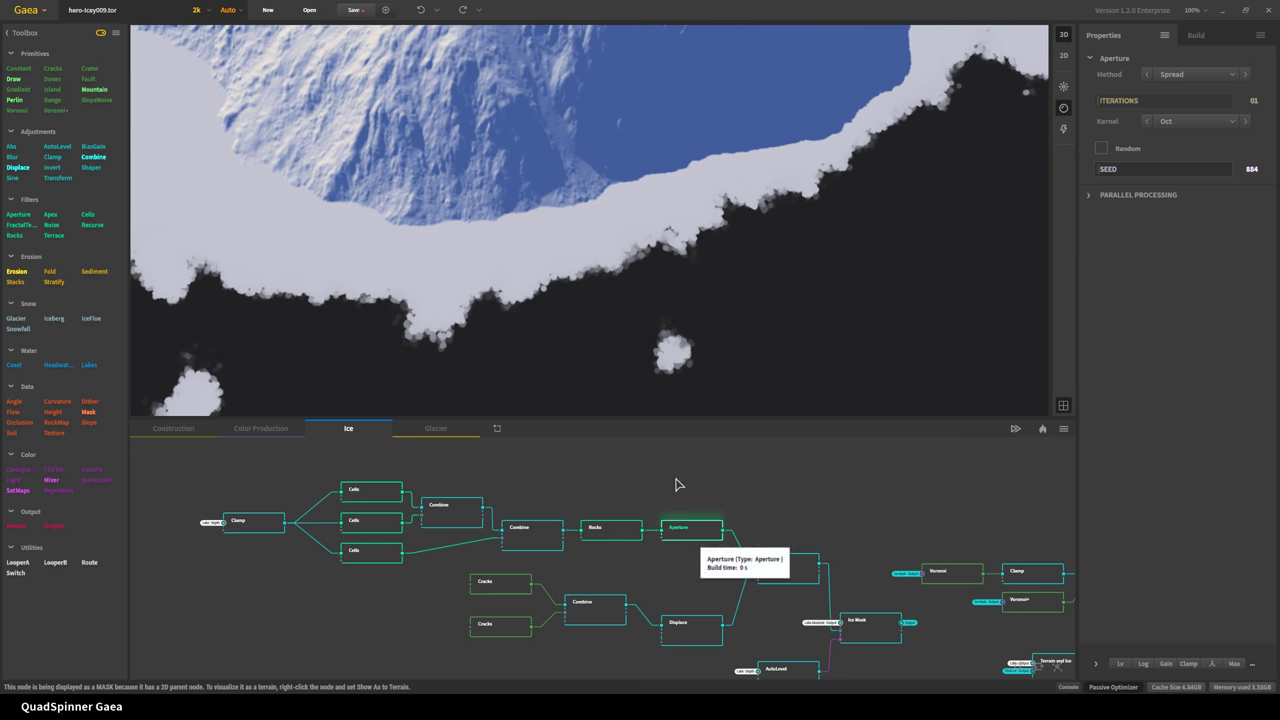
- Preview the first Cracks node in a 2D view beside the 3D view, with the terrain shading turned off
{"action": "left_click", "coordinate": [505, 590]}
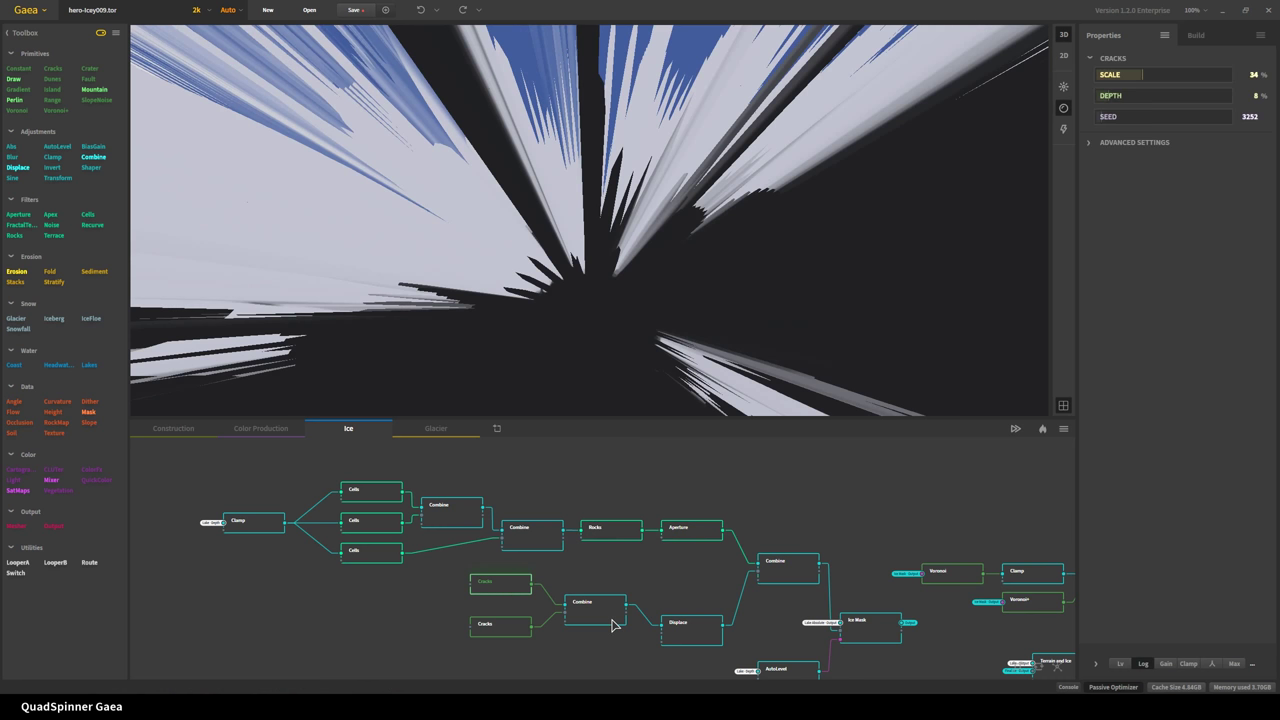
{"action": "left_click", "coordinate": [1063, 58]}
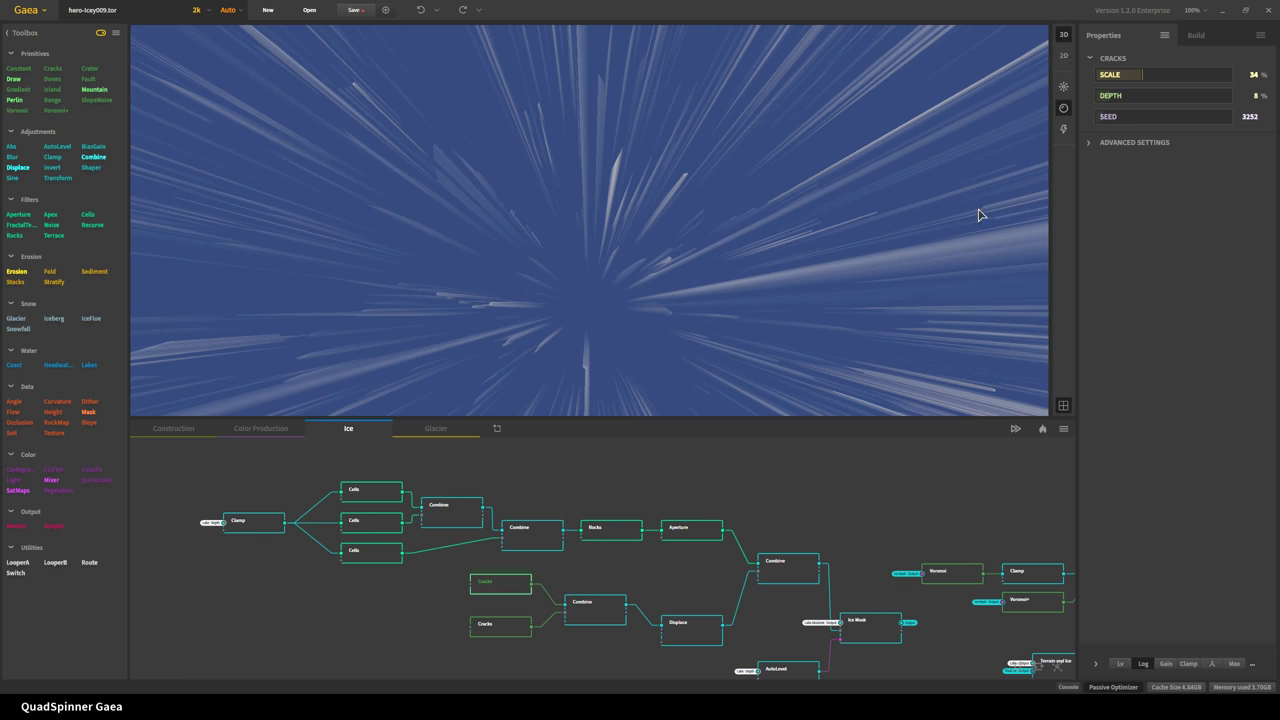
{"action": "left_click", "coordinate": [1064, 110]}
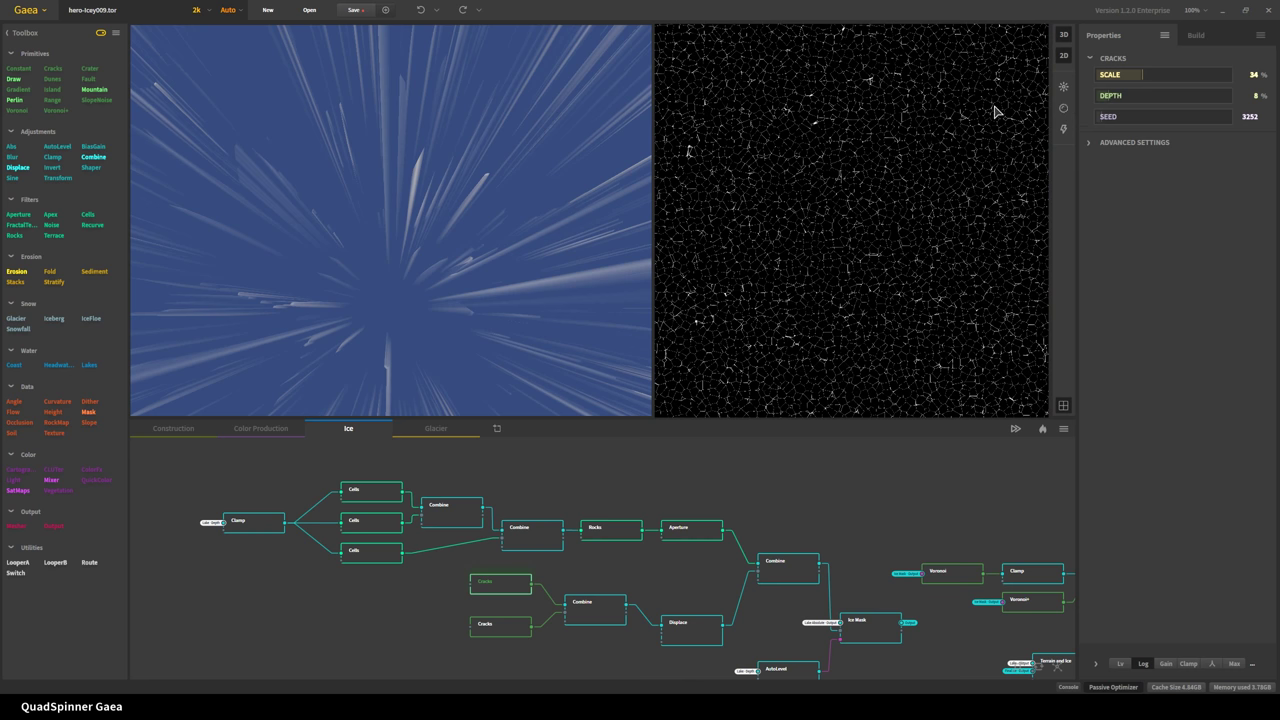
- Preview the second Cracks node, the Combine node joining both Cracks, and the Displace node after it
{"action": "left_click", "coordinate": [508, 627]}
{"action": "left_click", "coordinate": [600, 622]}
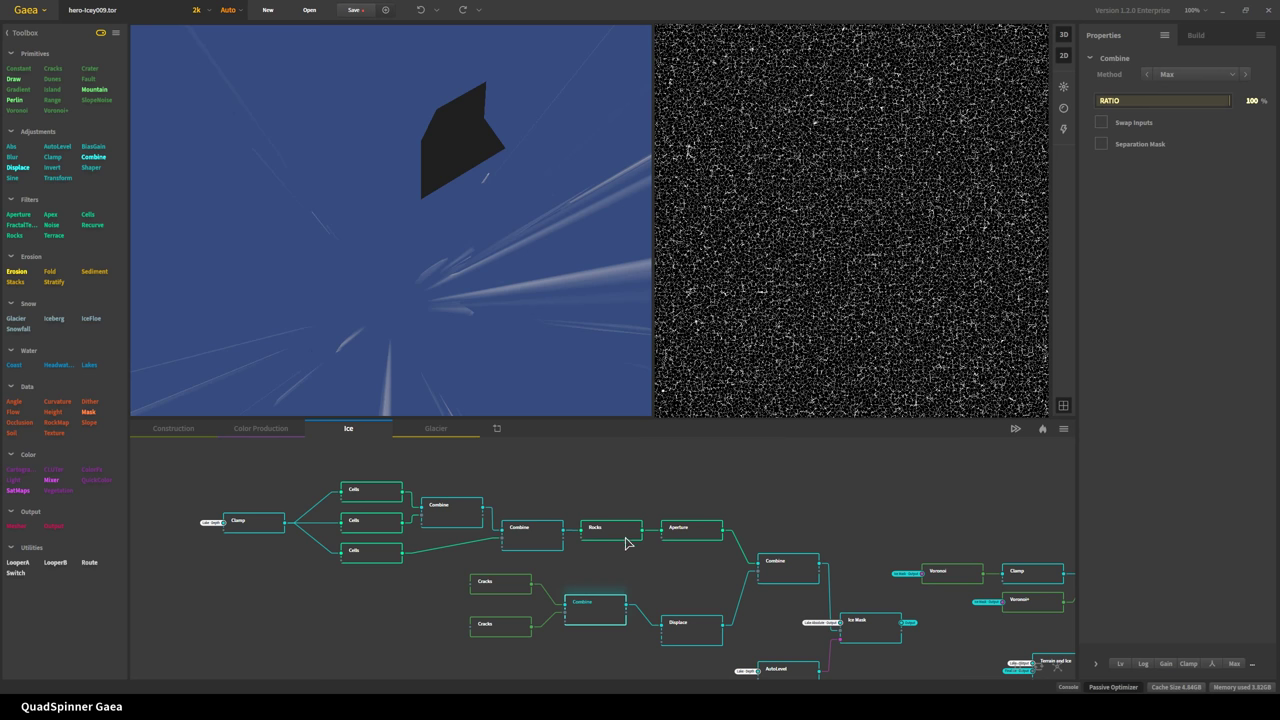
{"action": "left_click", "coordinate": [701, 640]}
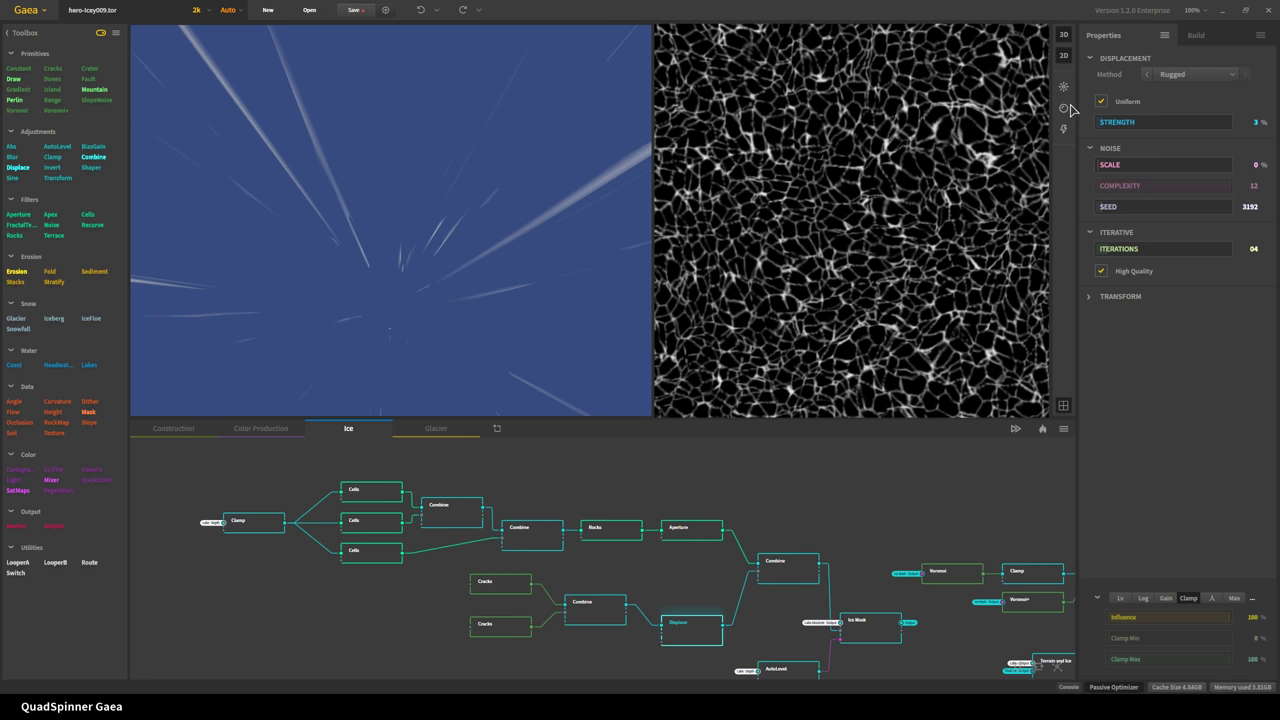
- Preview the Combine node that subtracts the displaced cracks from the Aperture output, and examine its pattern in both views
{"action": "left_click", "coordinate": [772, 566]}
{"action": "scroll", "coordinate": [486, 354], "scroll_direction": "down", "scroll_amount": 5}
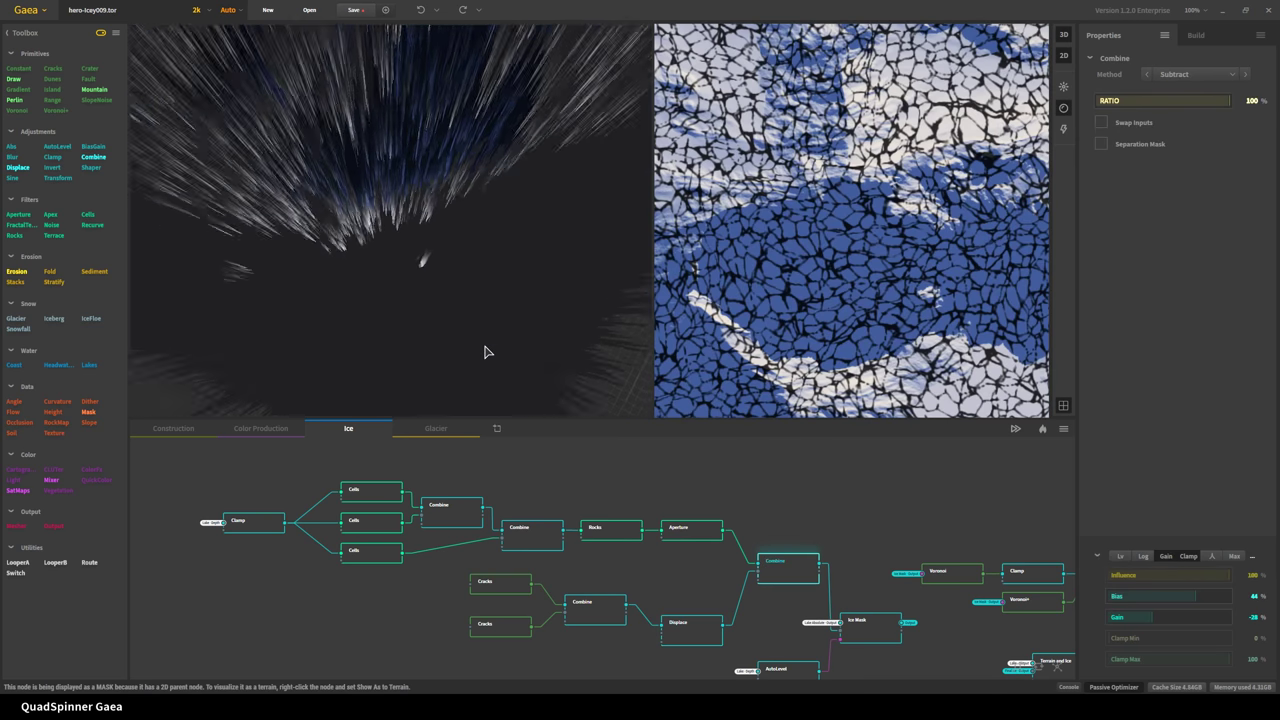
{"action": "left_click_drag", "start_coordinate": [338, 263], "coordinate": [343, 291]}
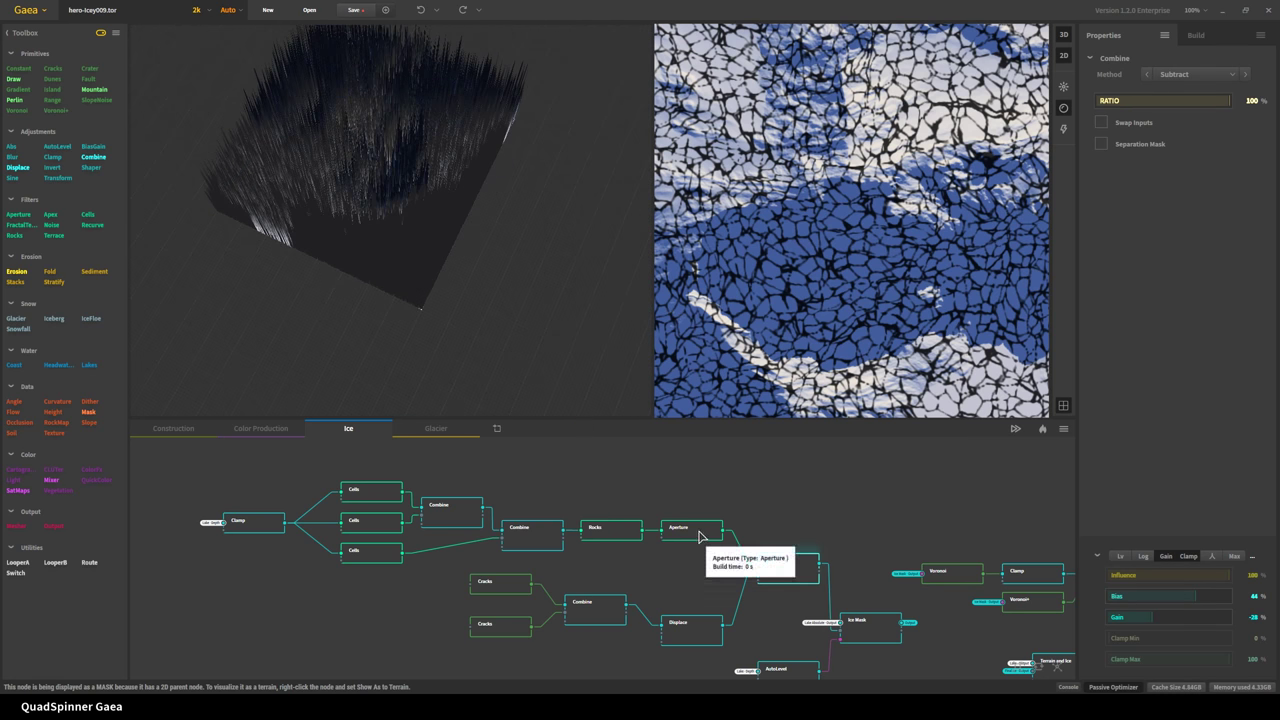
{"action": "scroll", "coordinate": [829, 320], "scroll_direction": "down", "scroll_amount": 5}
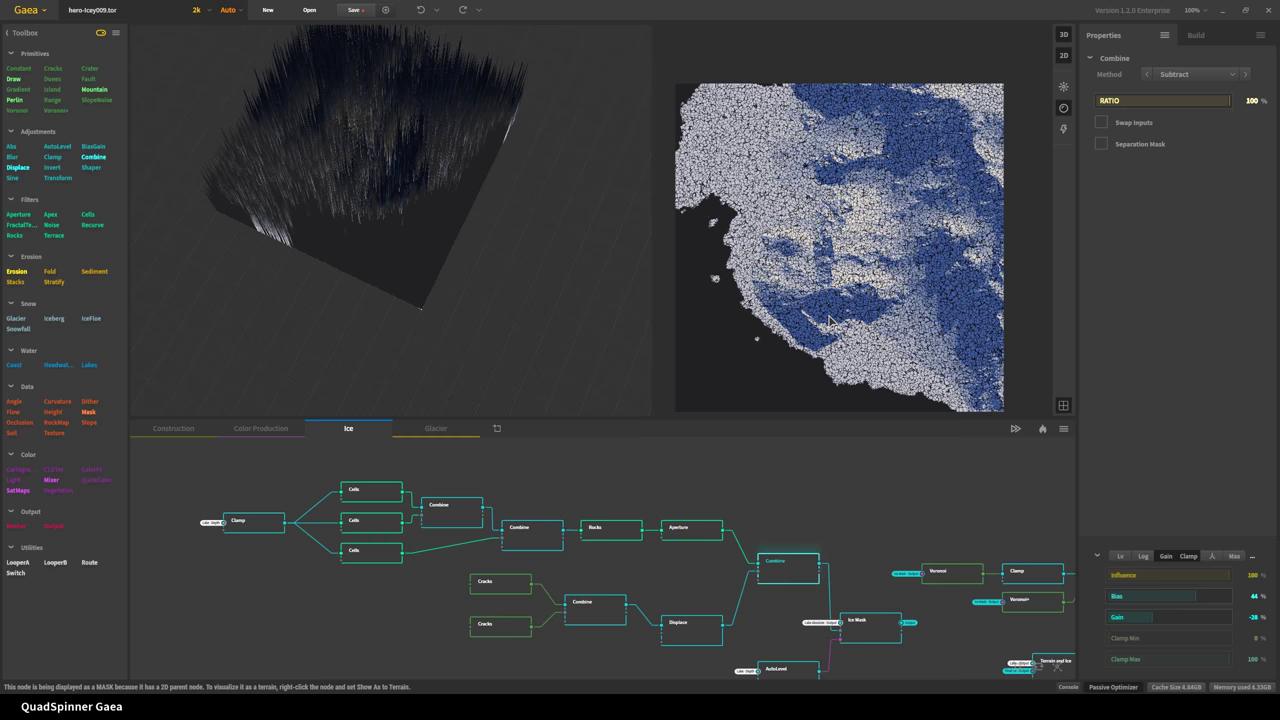
{"action": "scroll", "coordinate": [829, 320], "scroll_direction": "up", "scroll_amount": 2}
{"action": "scroll", "coordinate": [731, 232], "scroll_direction": "up", "scroll_amount": 4}
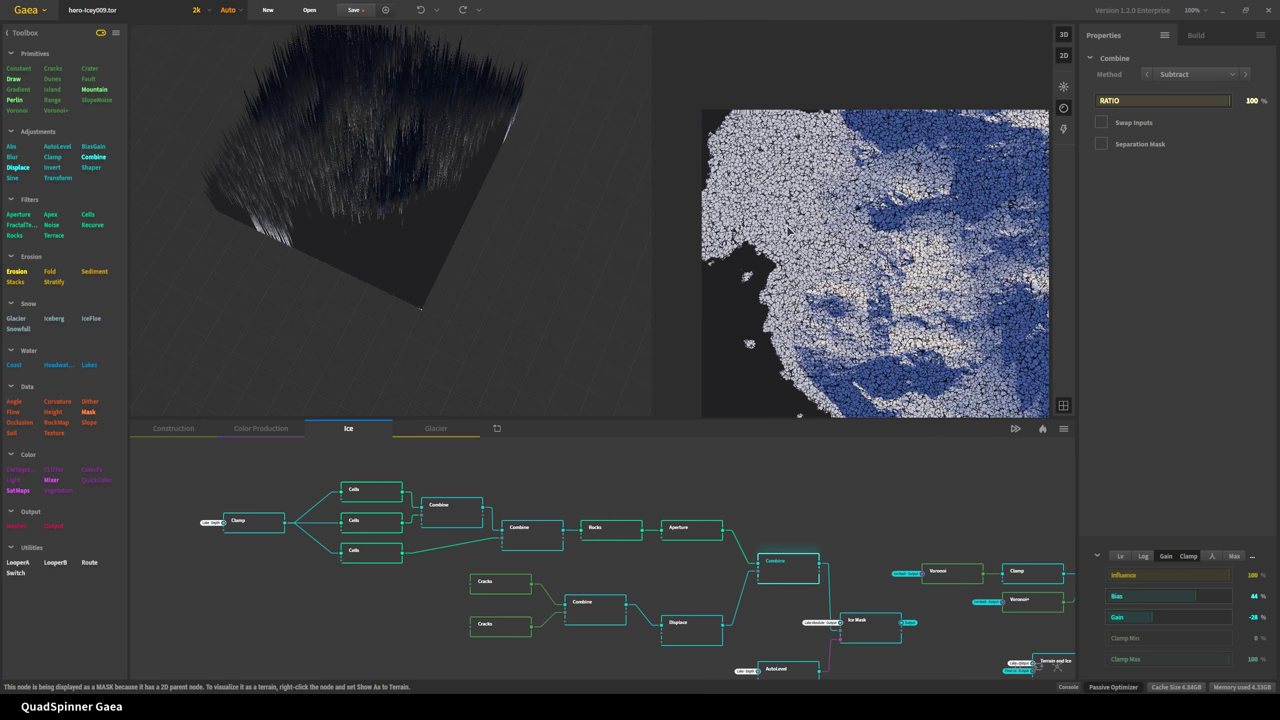
{"action": "scroll", "coordinate": [788, 232], "scroll_direction": "down", "scroll_amount": 1}
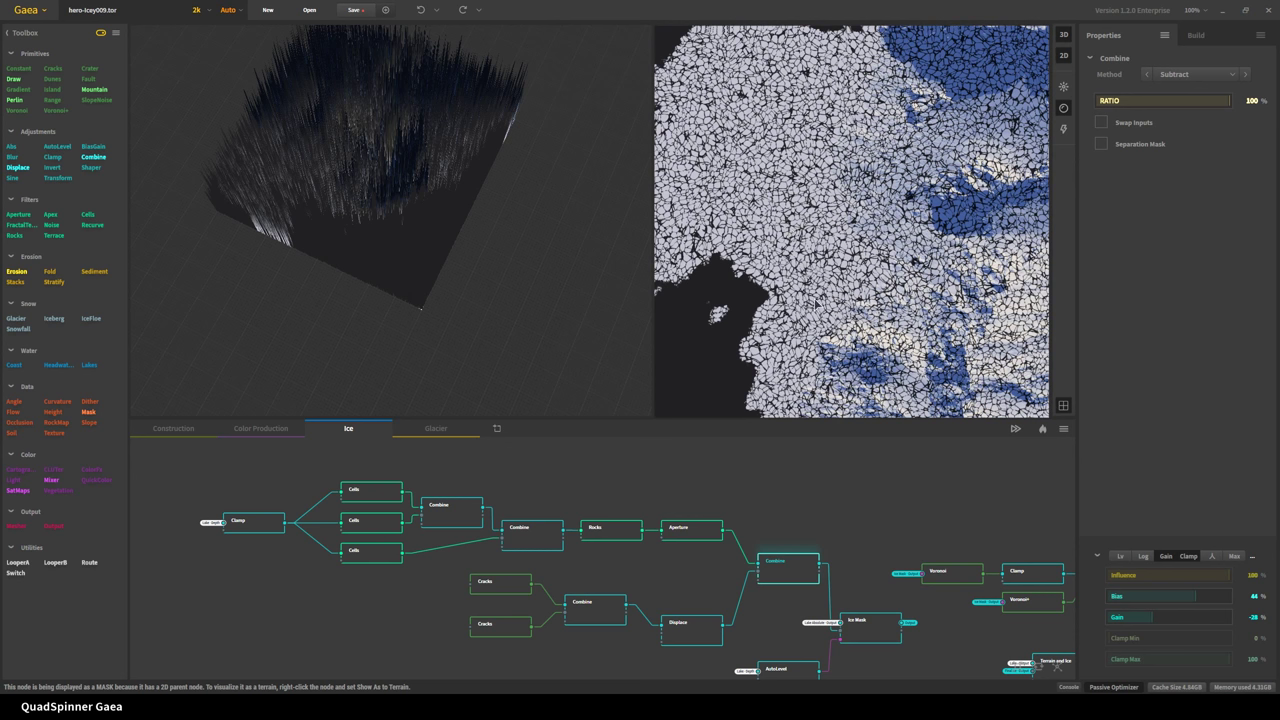
- Preview the AutoLevel node fed by Lake Depth and examine how it and Lake Absolute connect to Ice Mask
{"action": "middle_click_drag", "start_coordinate": [857, 606], "coordinate": [763, 529]}
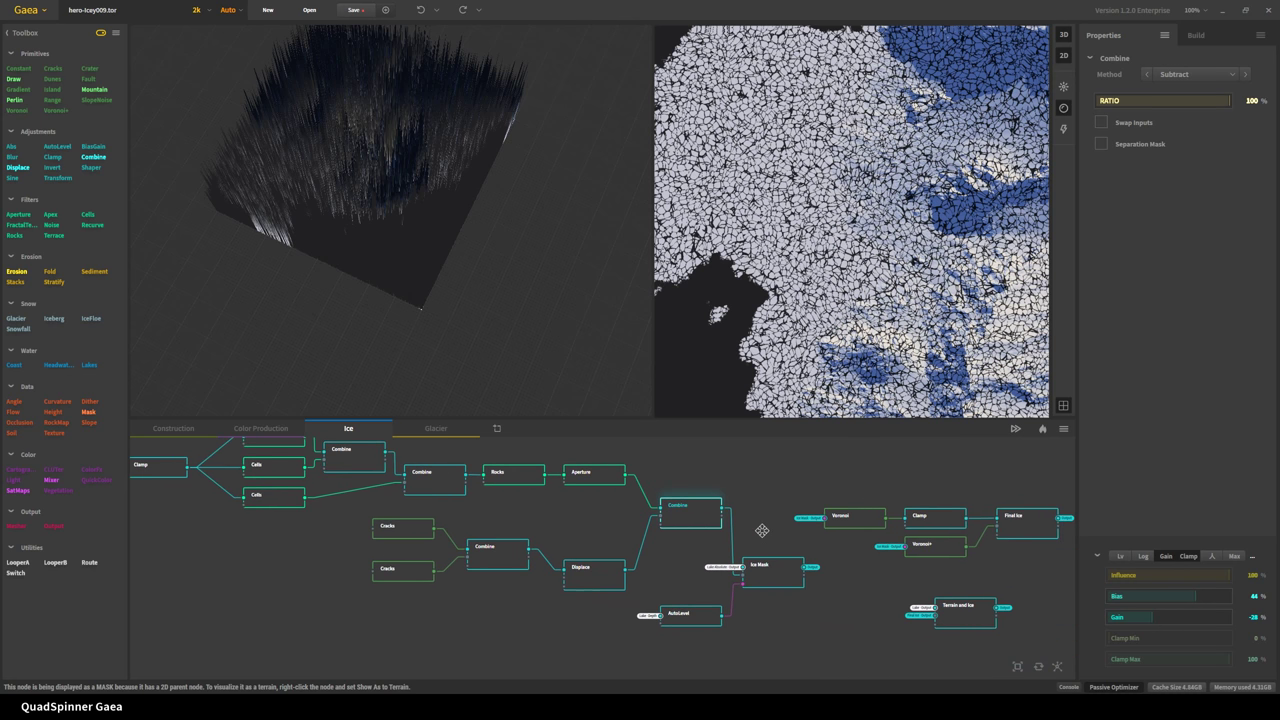
{"action": "left_click", "coordinate": [687, 618]}
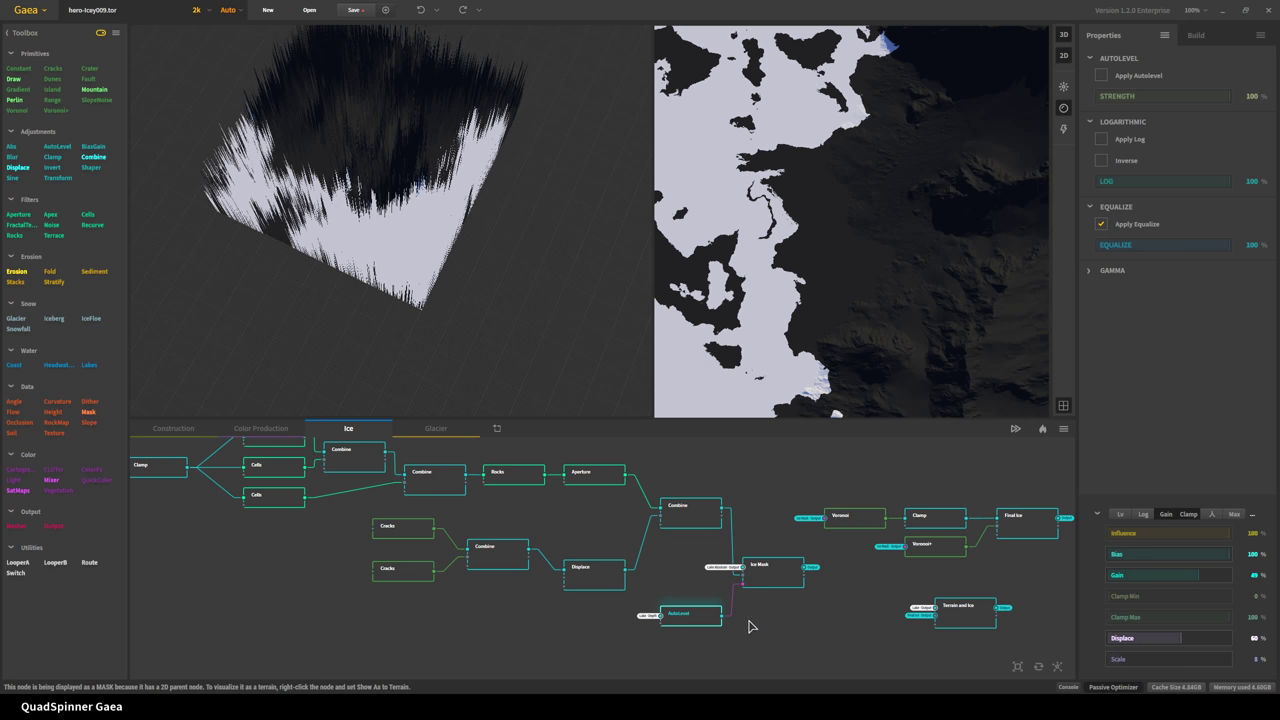
{"action": "scroll", "coordinate": [752, 626], "scroll_direction": "up", "scroll_amount": 4}
{"action": "scroll", "coordinate": [686, 600], "scroll_direction": "down", "scroll_amount": 2}
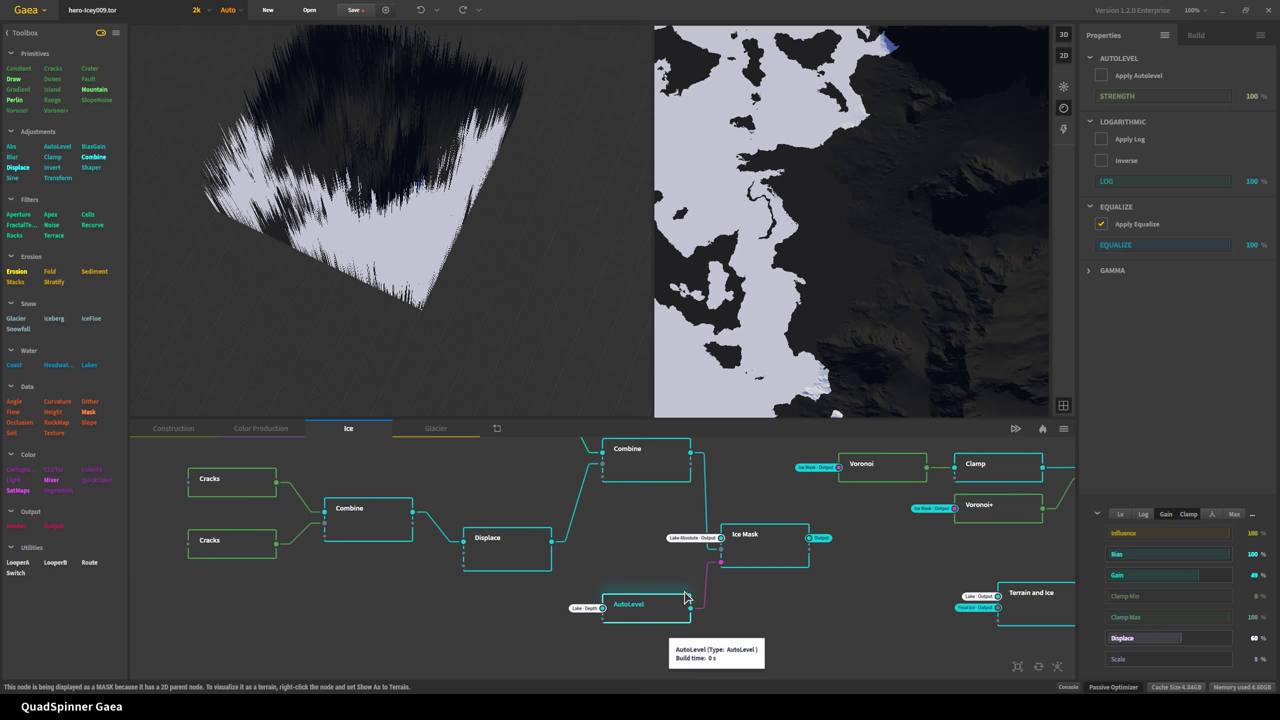
{"action": "scroll", "coordinate": [697, 544], "scroll_direction": "up", "scroll_amount": 3}
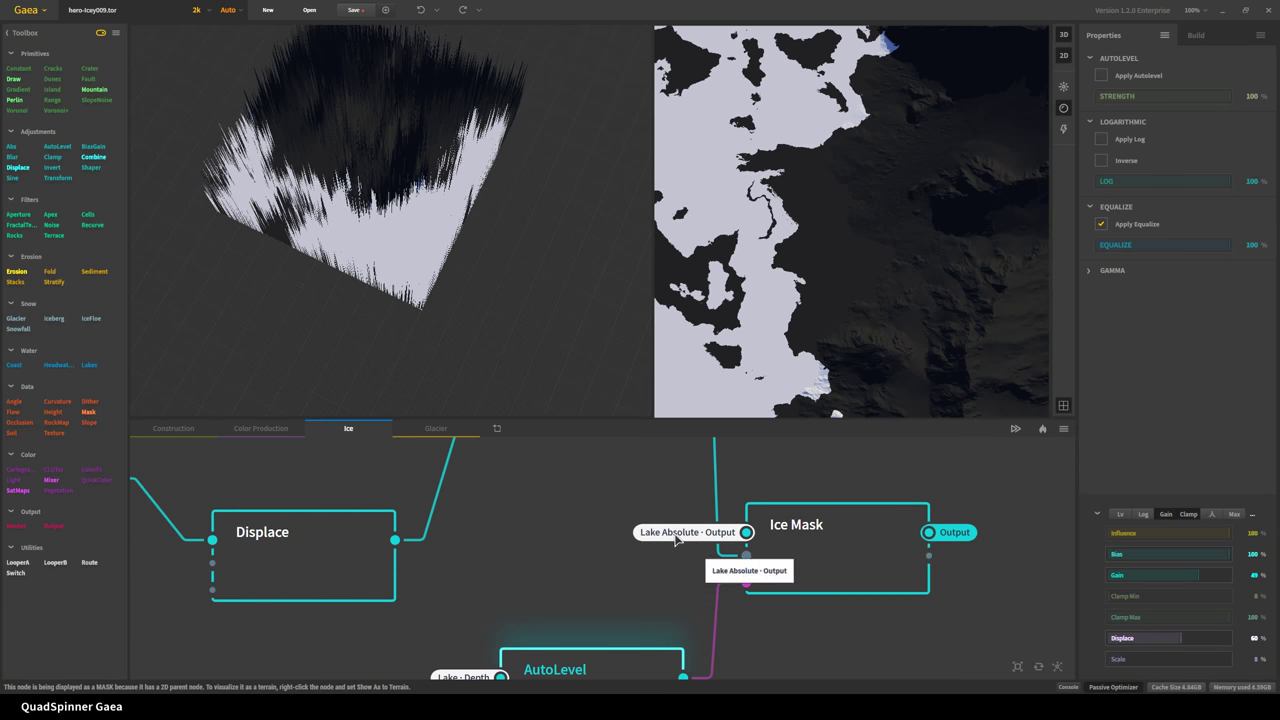
{"action": "scroll", "coordinate": [836, 552], "scroll_direction": "down", "scroll_amount": 2}
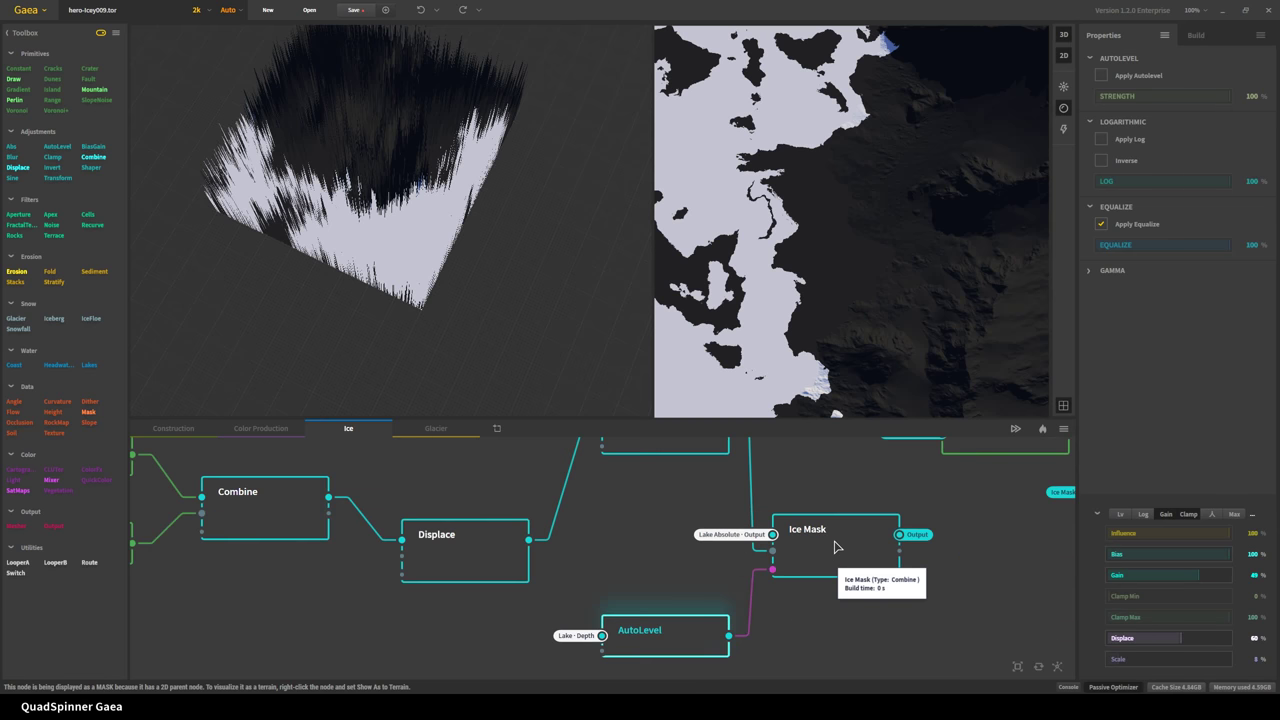
{"action": "scroll", "coordinate": [836, 547], "scroll_direction": "down", "scroll_amount": 1}
- Preview the Ice Mask node and follow the graph onward to the Voronoi, Clamp and Final Ice nodes
{"action": "left_click", "coordinate": [836, 548]}
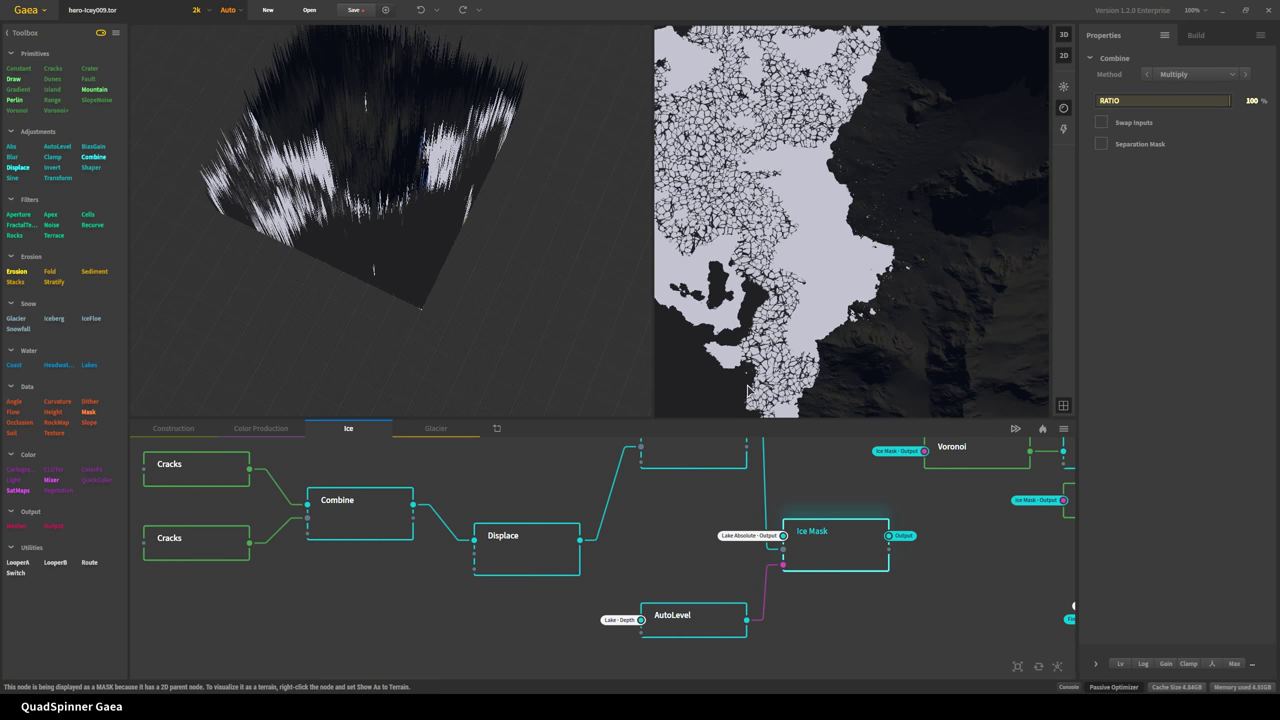
{"action": "left_click_drag", "start_coordinate": [986, 606], "coordinate": [547, 583]}
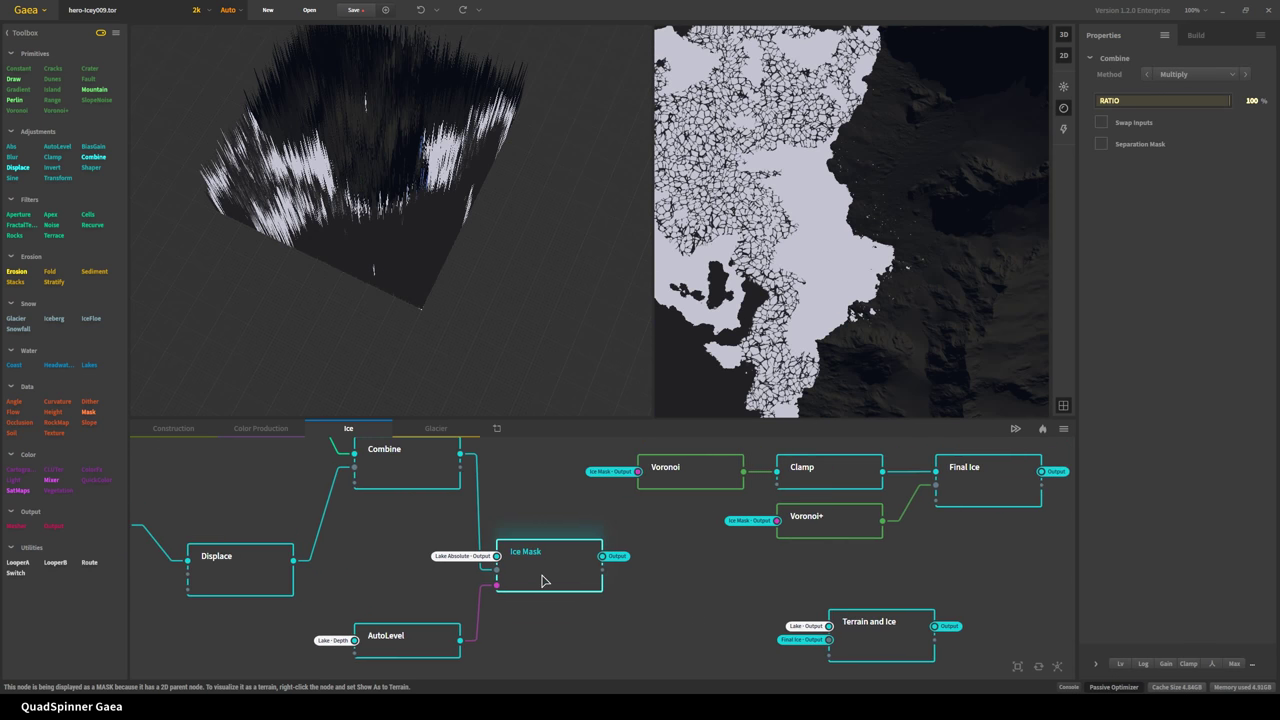
{"action": "left_click_drag", "start_coordinate": [737, 586], "coordinate": [586, 600]}
{"action": "scroll", "coordinate": [586, 600], "scroll_direction": "down", "scroll_amount": 1}
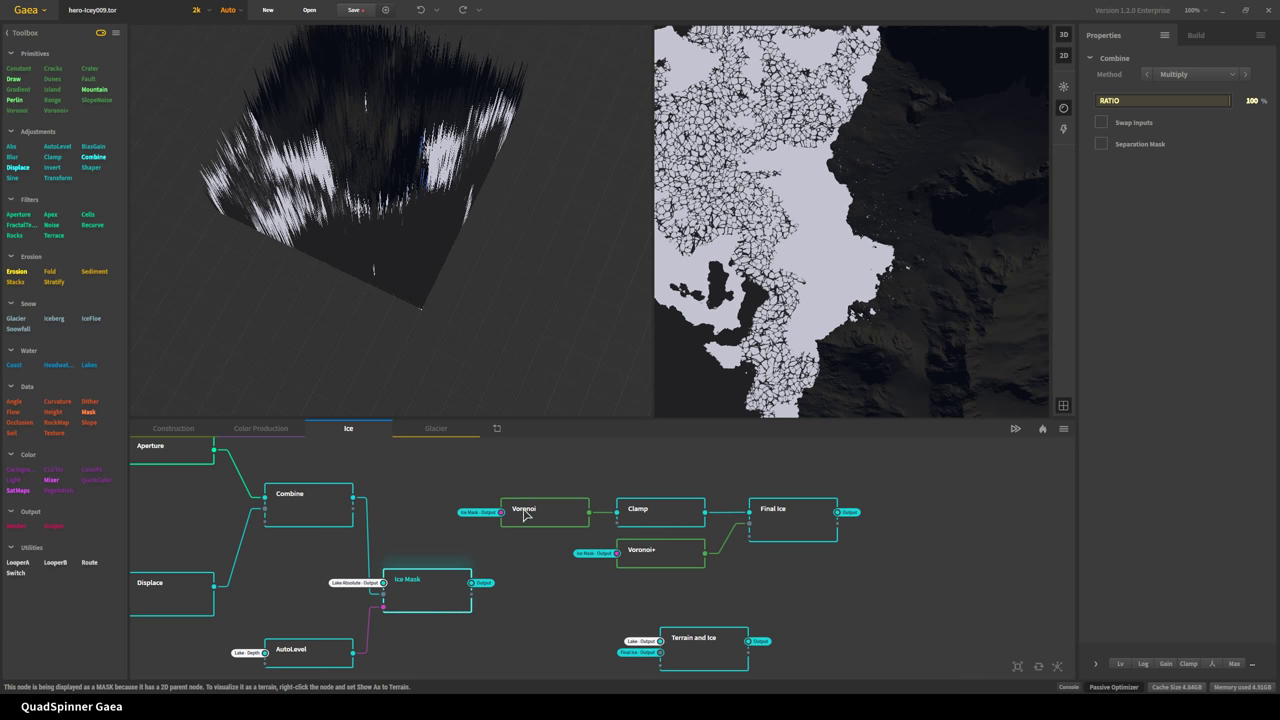
- Preview the Voronoi node fed by Ice Mask and the Clamp node after it, examining their surface in the 3D view
{"action": "left_click", "coordinate": [526, 517]}
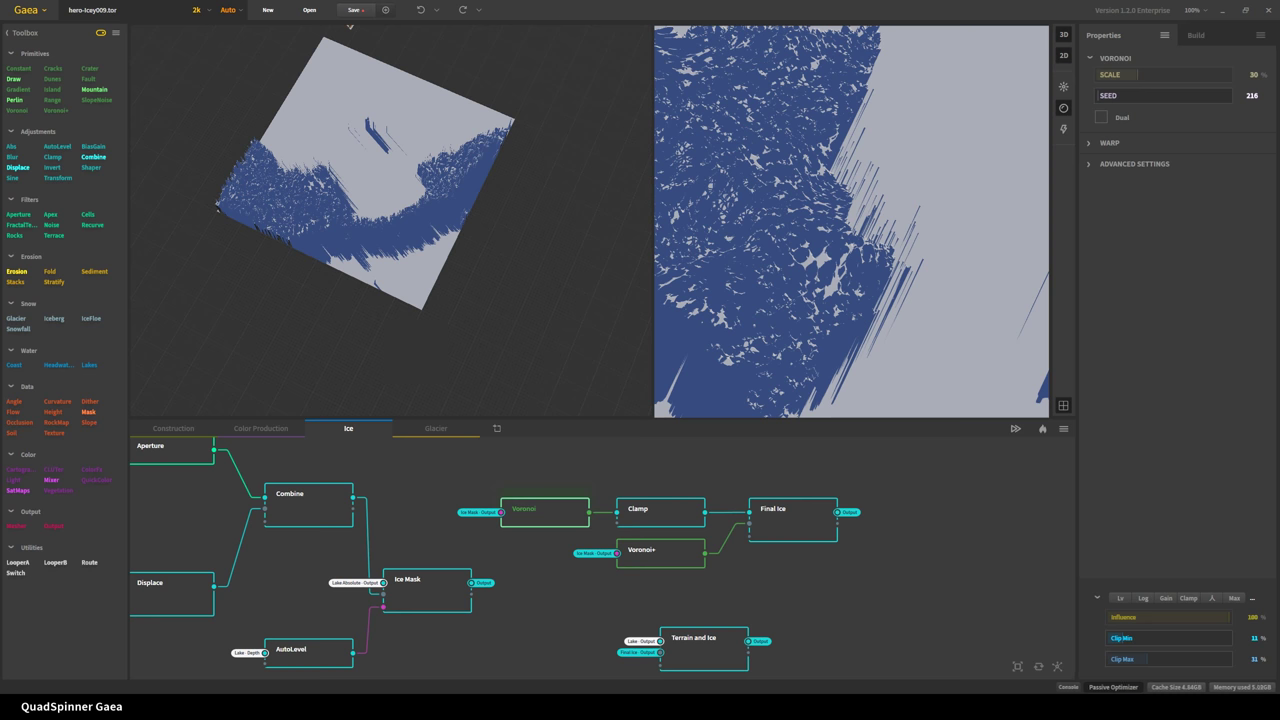
{"action": "left_click_drag", "start_coordinate": [279, 276], "coordinate": [344, 238]}
{"action": "scroll", "coordinate": [331, 292], "scroll_direction": "up", "scroll_amount": 3}
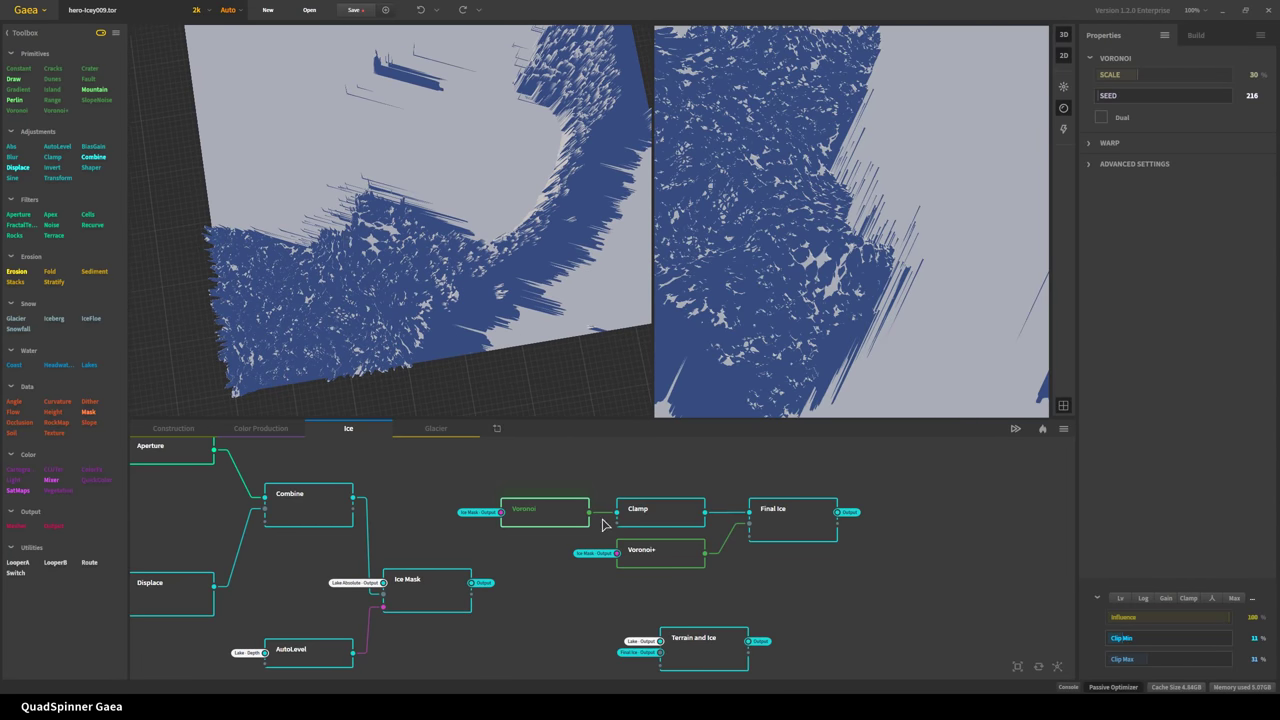
{"action": "left_click", "coordinate": [680, 525]}
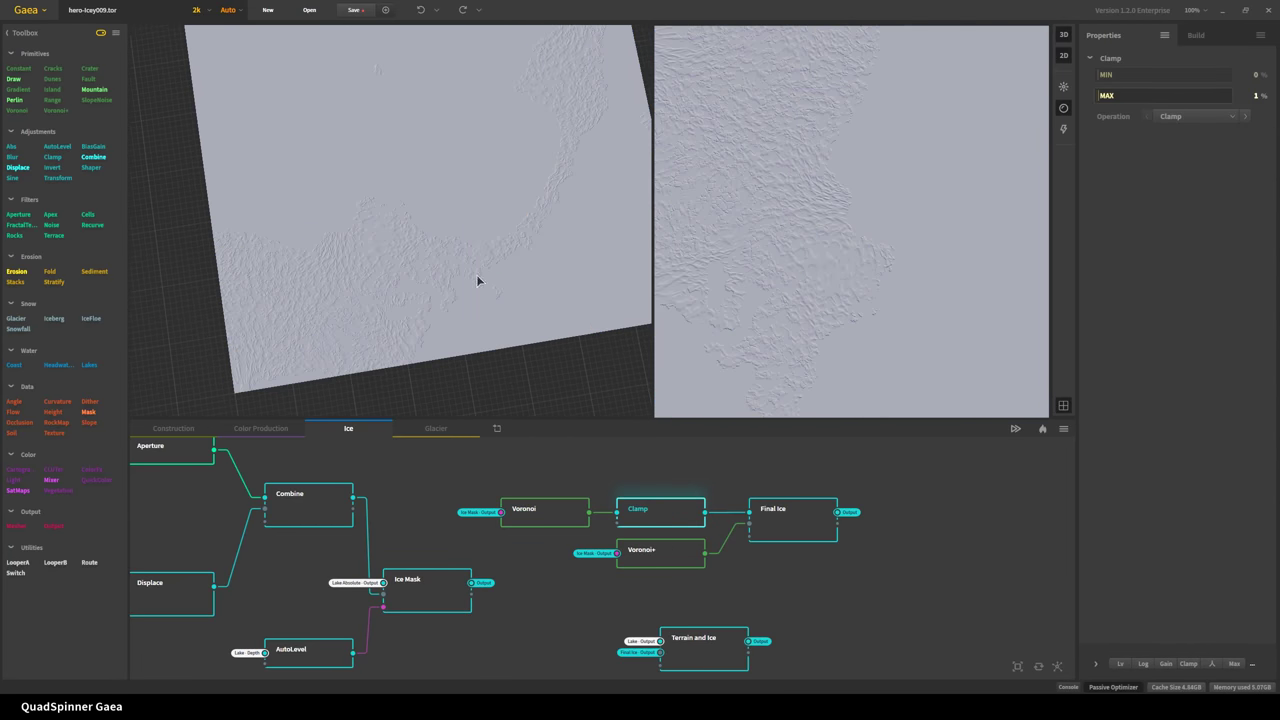
{"action": "left_click_drag", "start_coordinate": [358, 332], "coordinate": [257, 354]}
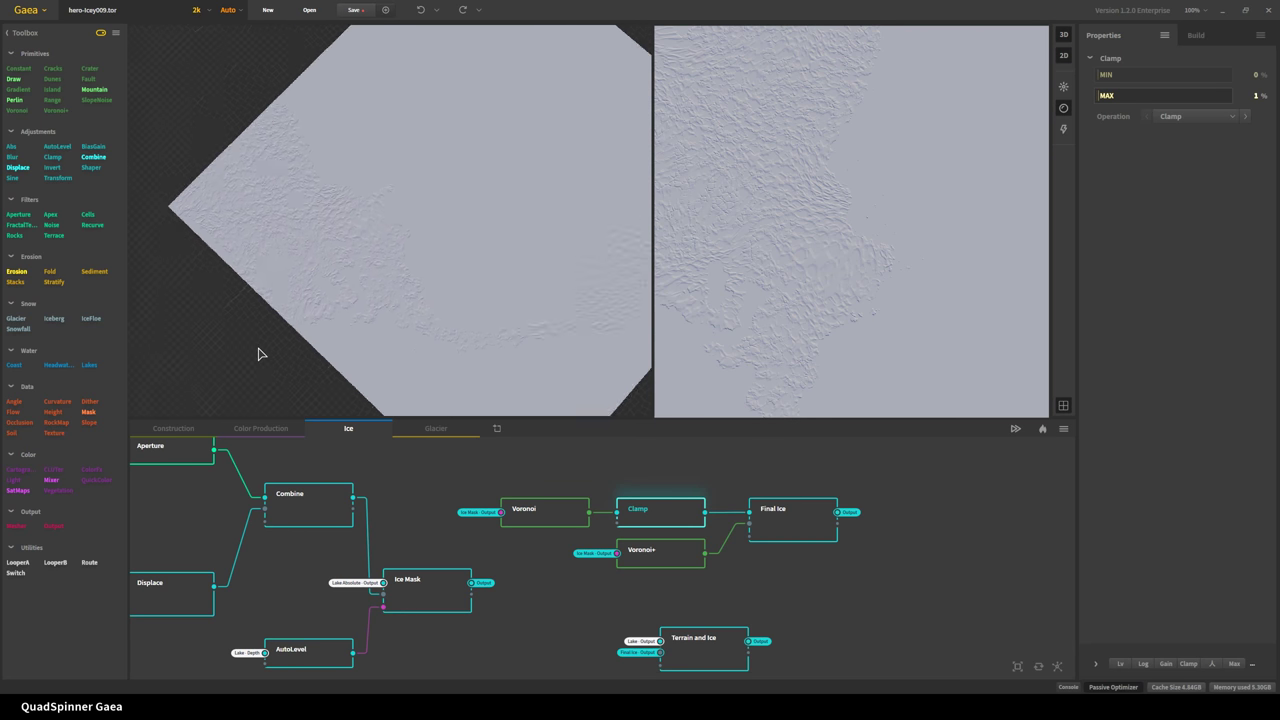
- Preview the Voronoi+ node and the Final Ice node that blends it with the Clamp output, examining both in 3D
{"action": "left_click", "coordinate": [670, 567]}
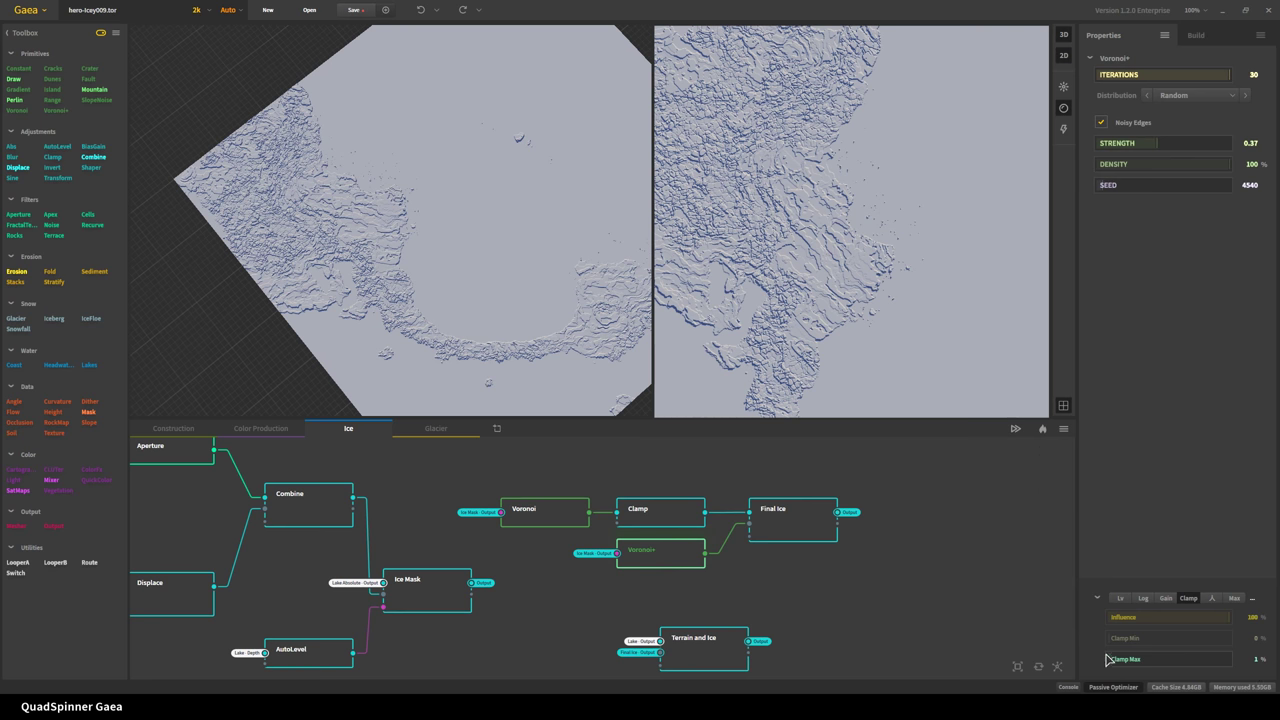
{"action": "left_click_drag", "start_coordinate": [320, 260], "coordinate": [430, 400]}
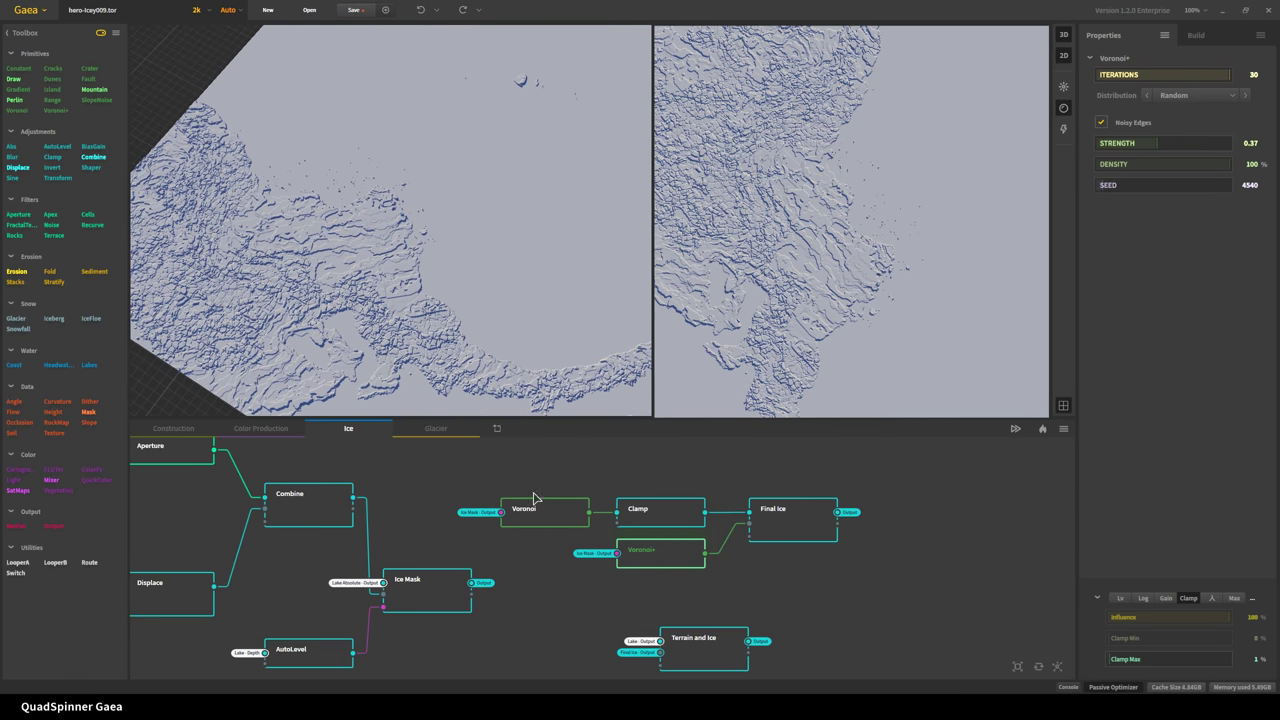
{"action": "left_click", "coordinate": [801, 533]}
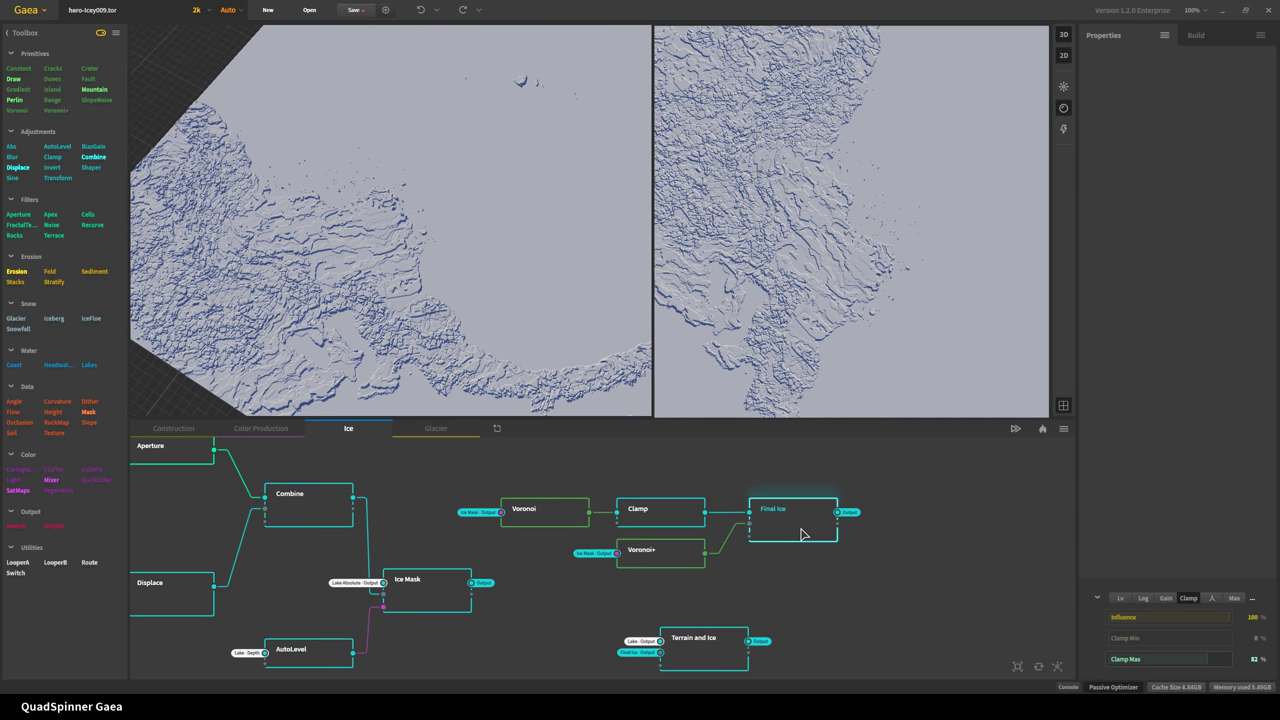
{"action": "left_click_drag", "start_coordinate": [370, 350], "coordinate": [440, 393]}
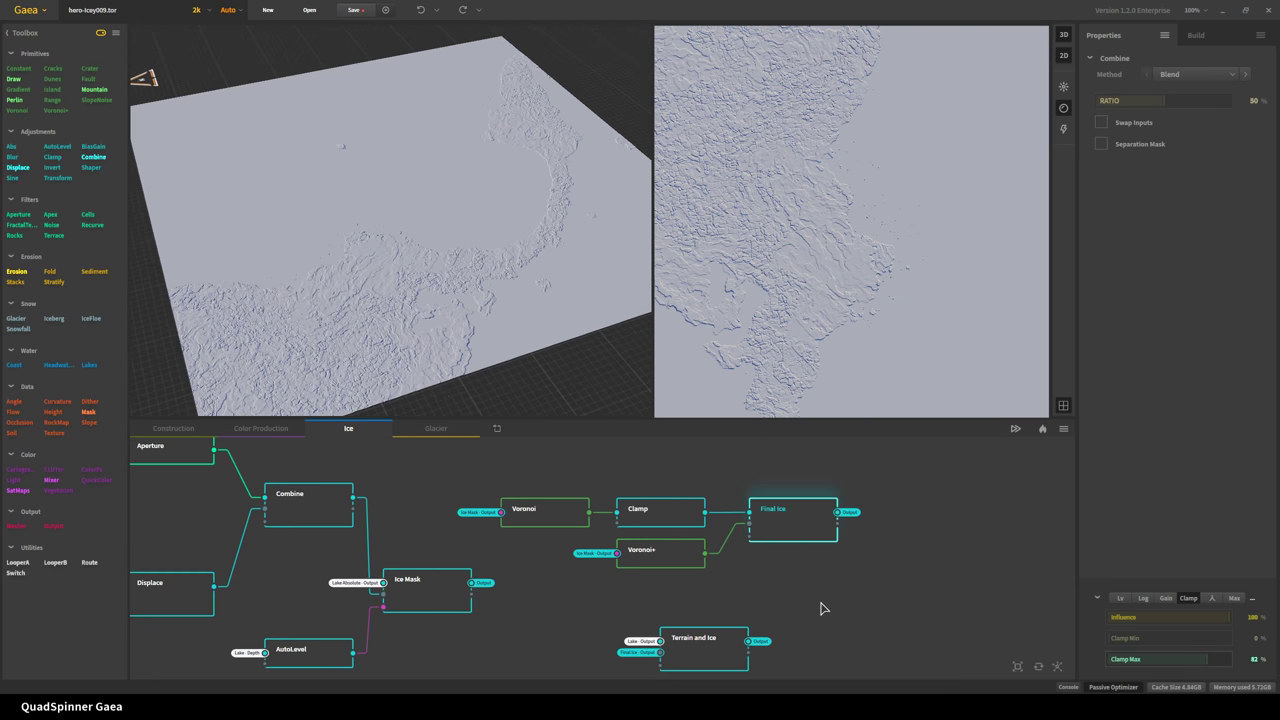
- Preview the Terrain and Ice node, place it beside Final Ice in the graph, and examine the combined terrain in 3D
{"action": "middle_click_drag", "start_coordinate": [908, 622], "coordinate": [811, 608]}
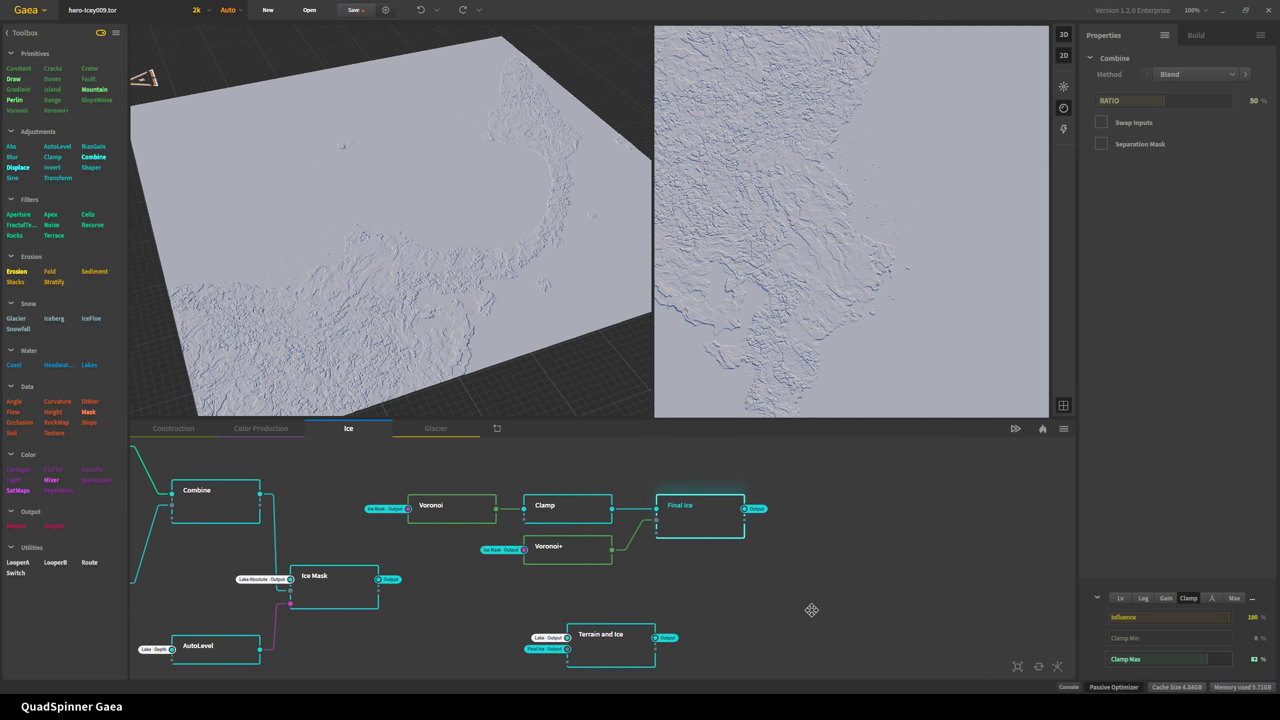
{"action": "left_click", "coordinate": [625, 645]}
{"action": "mouse_move", "coordinate": [523, 360]}
{"action": "left_mouse_down"}
{"action": "mouse_move", "coordinate": [436, 362]}
{"action": "mouse_move", "coordinate": [486, 380]}
{"action": "mouse_move", "coordinate": [514, 346]}
{"action": "left_mouse_up"}
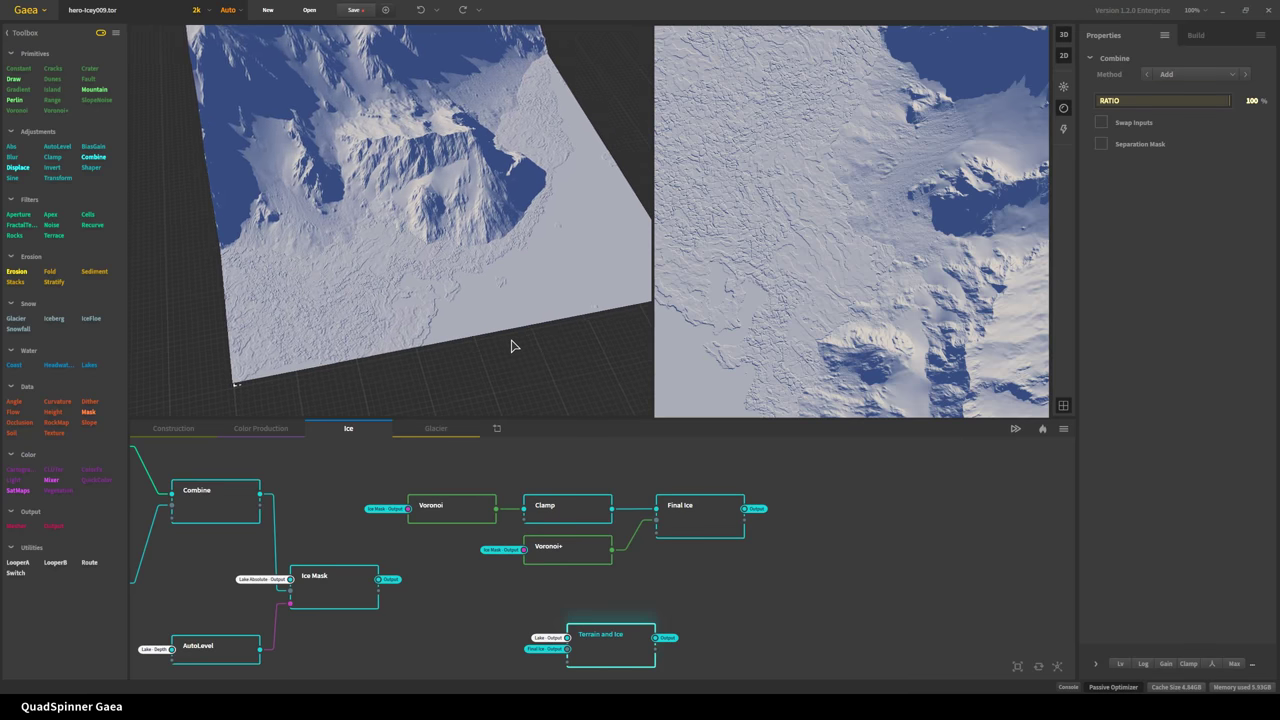
{"action": "left_click_drag", "start_coordinate": [605, 648], "coordinate": [916, 515]}
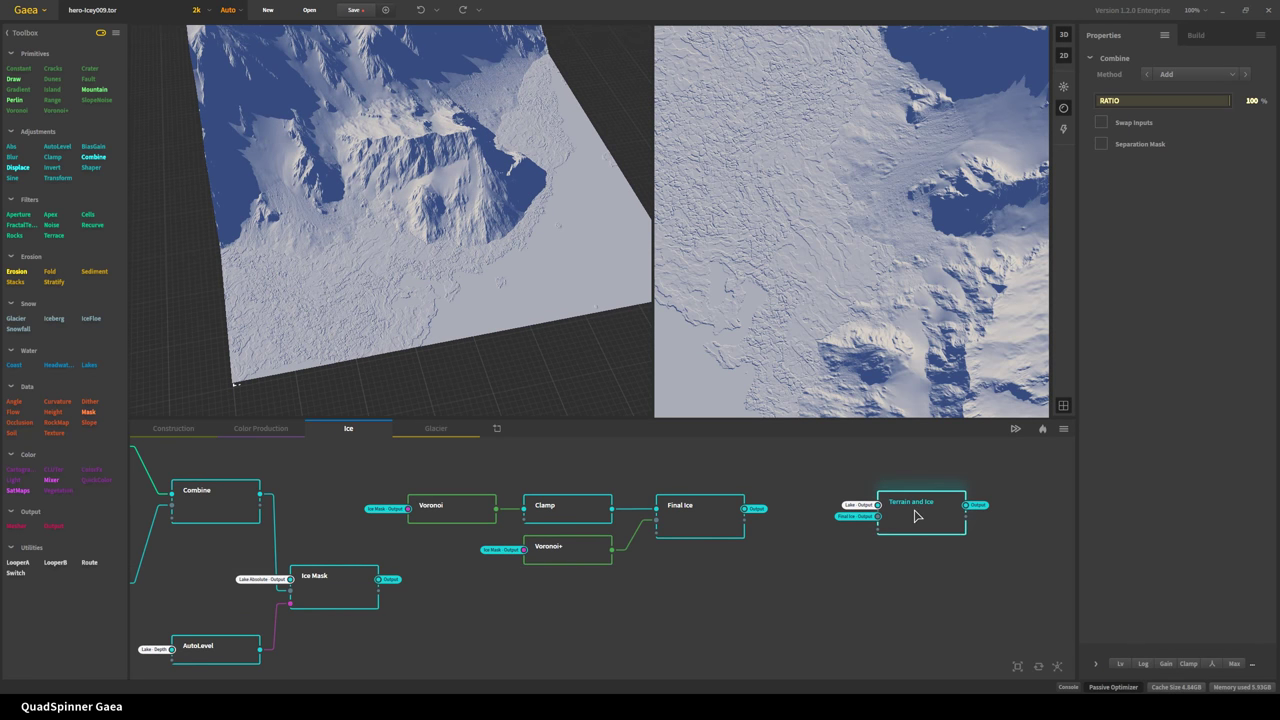
{"action": "left_click_drag", "start_coordinate": [567, 361], "coordinate": [540, 380]}
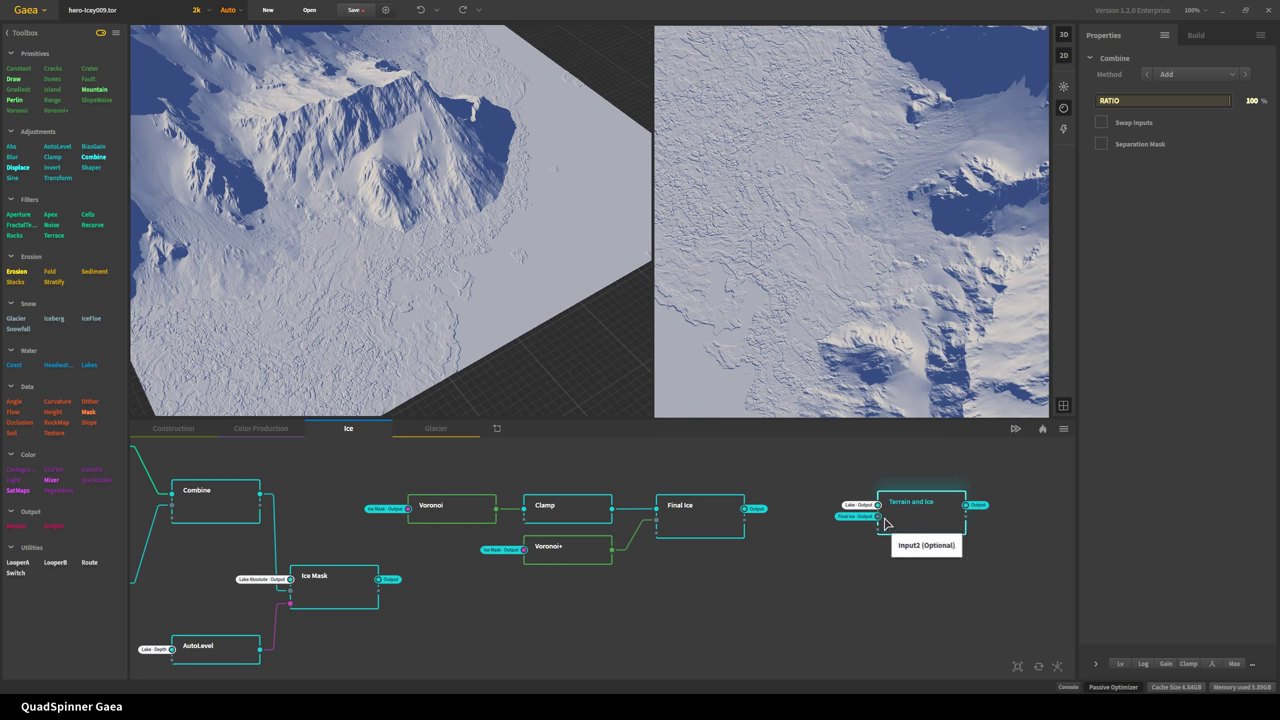
{"action": "left_click_drag", "start_coordinate": [897, 522], "coordinate": [851, 521]}
{"action": "left_click_drag", "start_coordinate": [443, 252], "coordinate": [402, 310]}
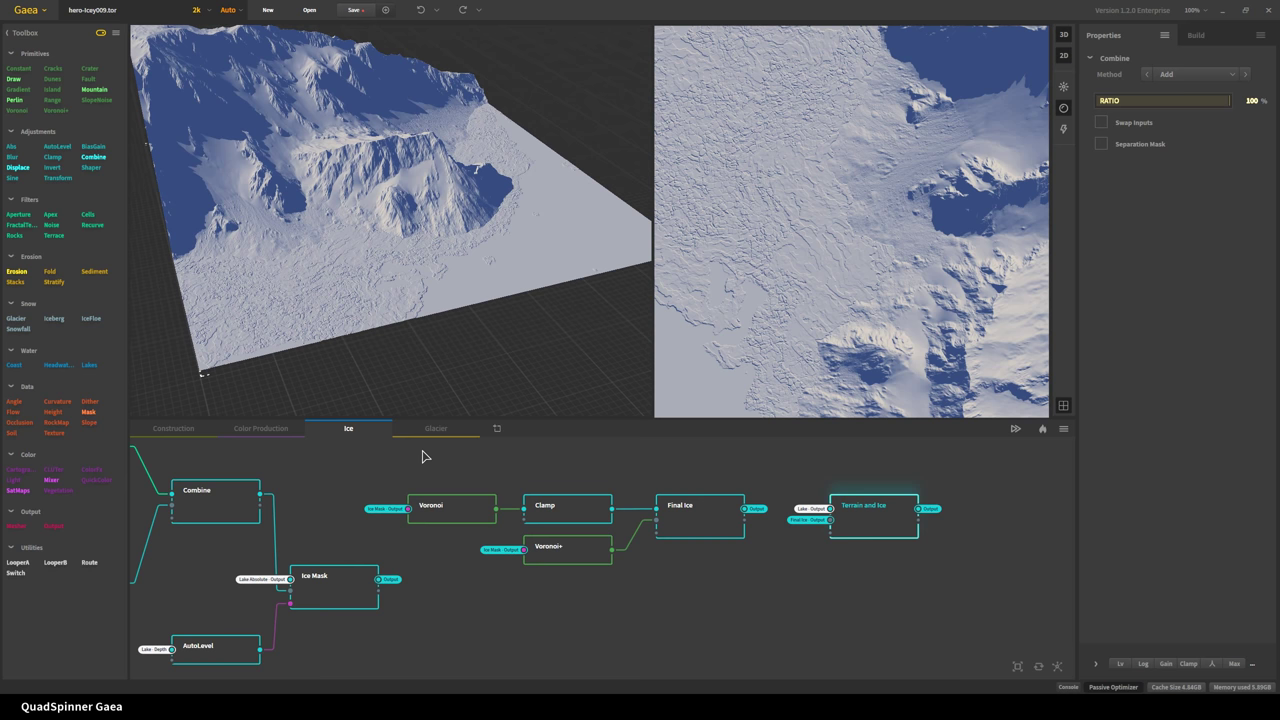
- Open the Color Production graph and find the QuickColor node fed by the Final Ice output
{"action": "left_click", "coordinate": [262, 428]}
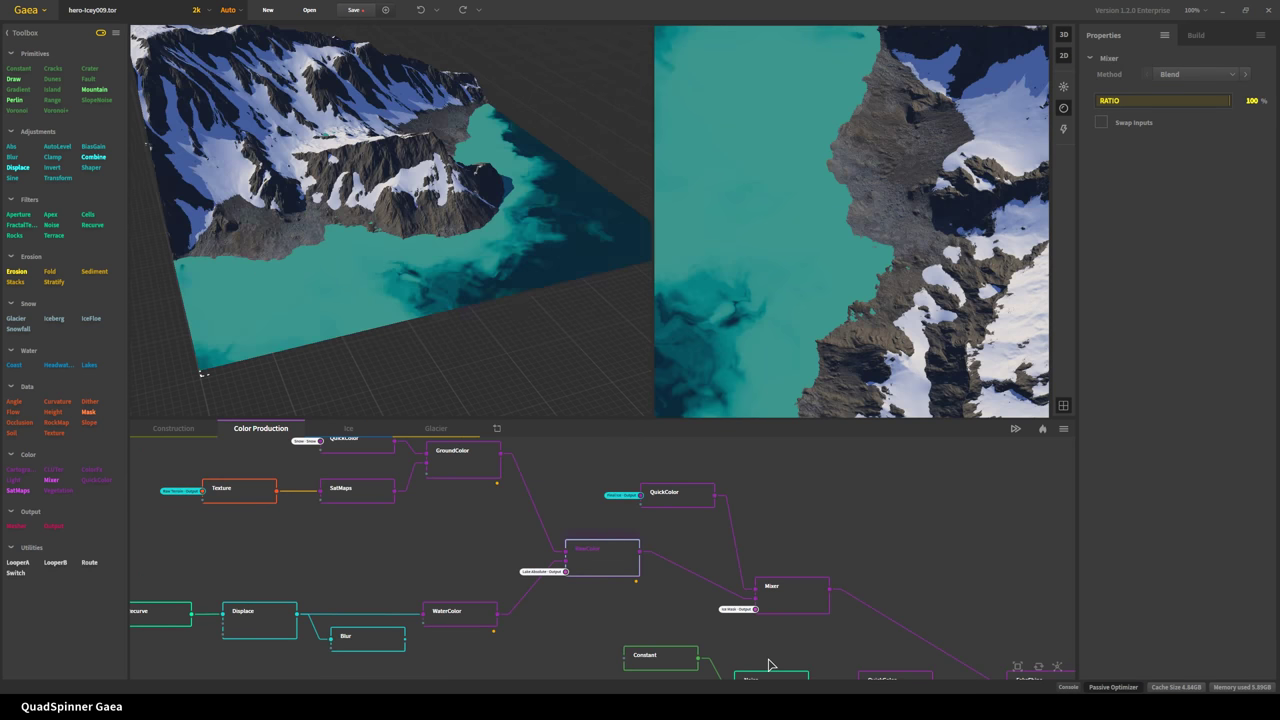
{"action": "scroll", "coordinate": [770, 664], "scroll_direction": "down", "scroll_amount": 3}
{"action": "middle_click_drag", "start_coordinate": [766, 686], "coordinate": [966, 560]}
{"action": "middle_click_drag", "start_coordinate": [904, 599], "coordinate": [618, 679]}
{"action": "scroll", "coordinate": [596, 582], "scroll_direction": "up", "scroll_amount": 2}
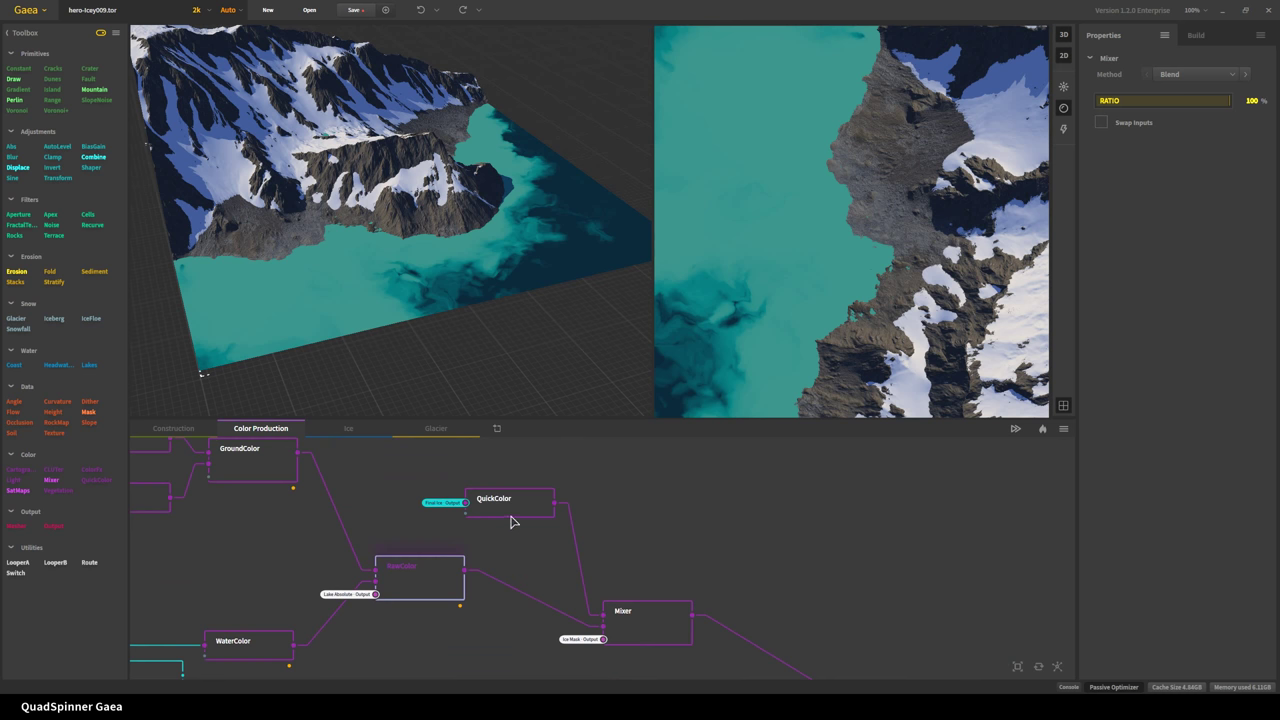
{"action": "scroll", "coordinate": [415, 502], "scroll_direction": "up", "scroll_amount": 2}
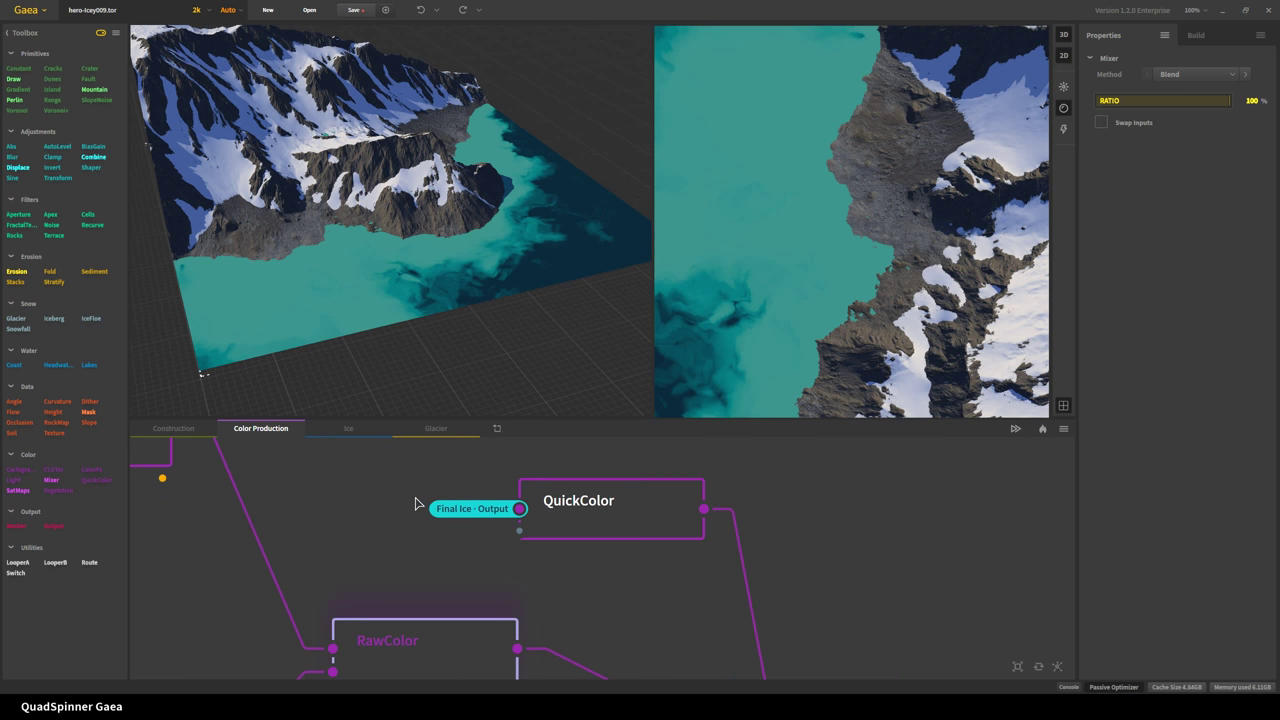
- Preview the QuickColor node fed by Final Ice and inspect its Color and Color2 values
{"action": "left_click", "coordinate": [577, 511]}
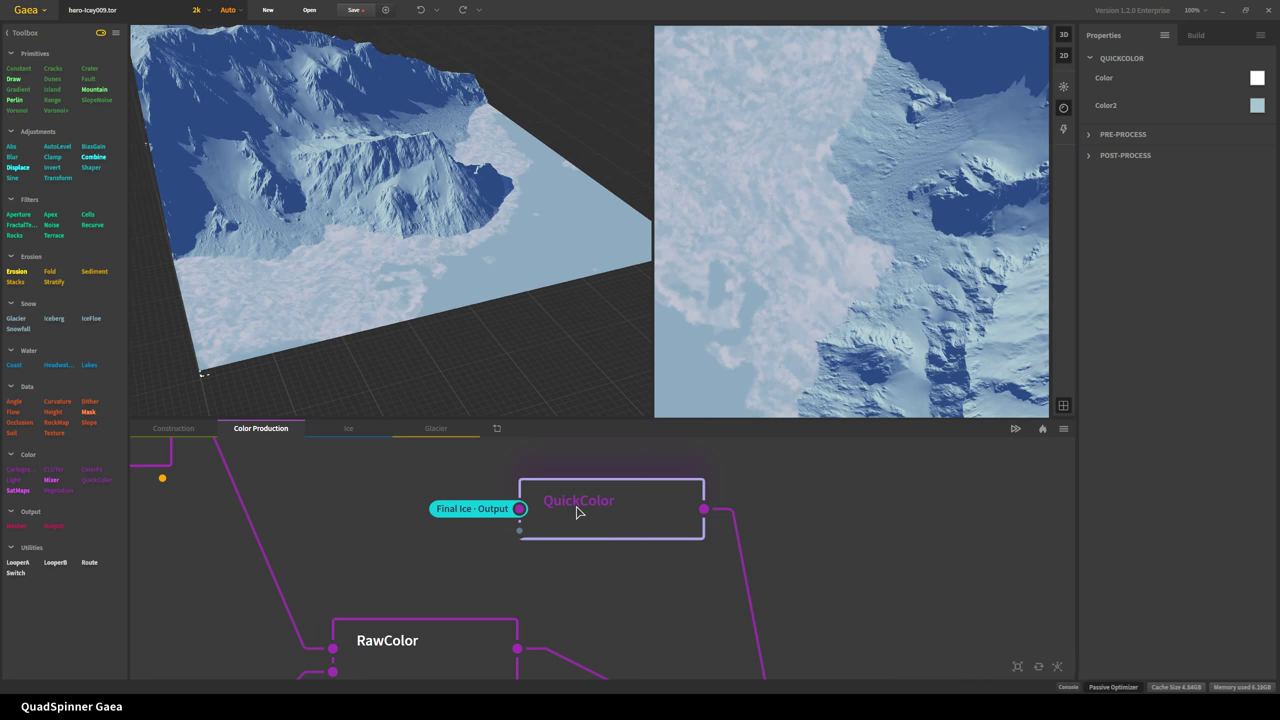
{"action": "left_click", "coordinate": [1257, 105]}
{"action": "left_click", "coordinate": [1257, 79]}
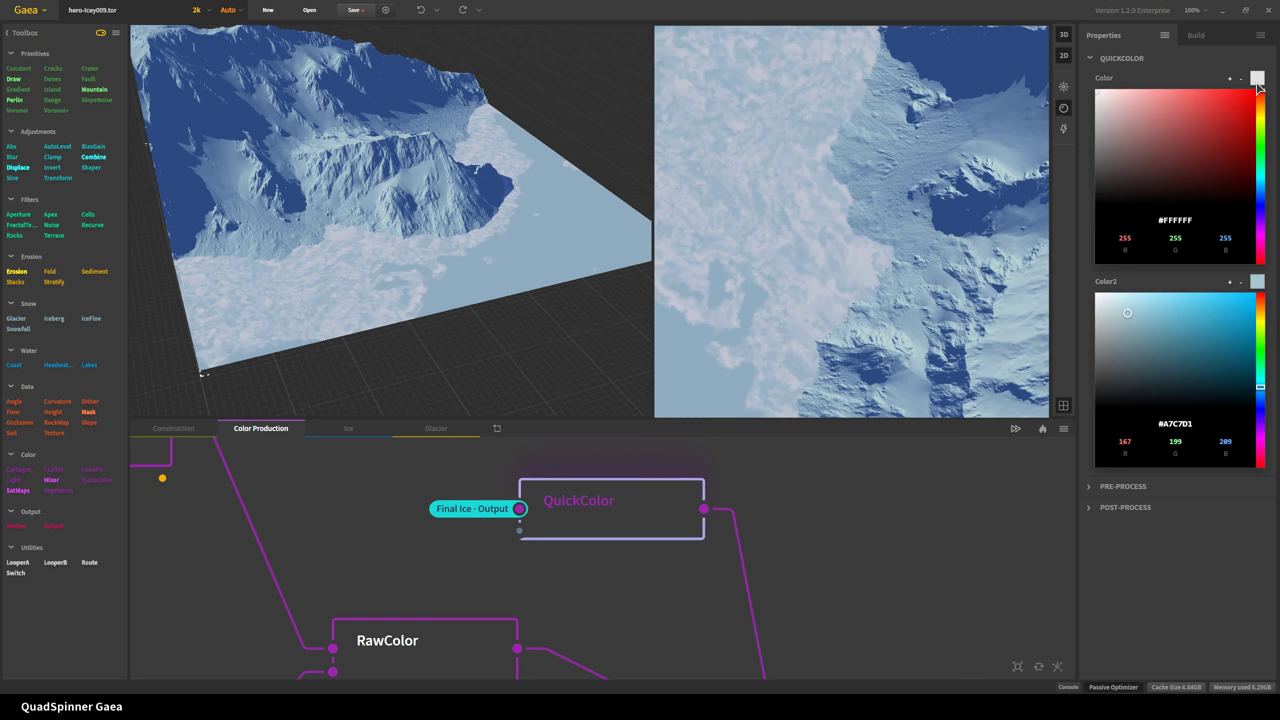
{"action": "left_click", "coordinate": [1257, 79]}
{"action": "left_click", "coordinate": [1257, 105]}
- Preview the Mixer node that joins QuickColor and RawColor through the Ice Mask, and examine its connections
{"action": "scroll", "coordinate": [590, 590], "scroll_direction": "down", "scroll_amount": 2}
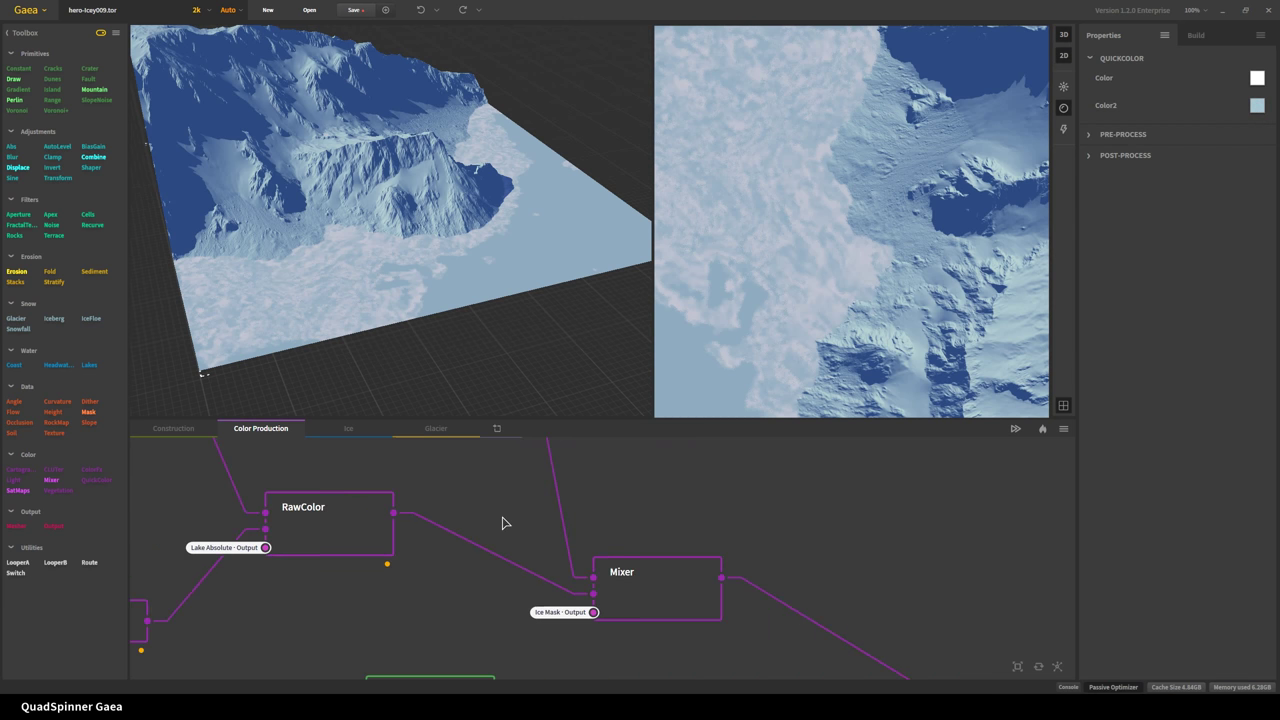
{"action": "left_click", "coordinate": [654, 598]}
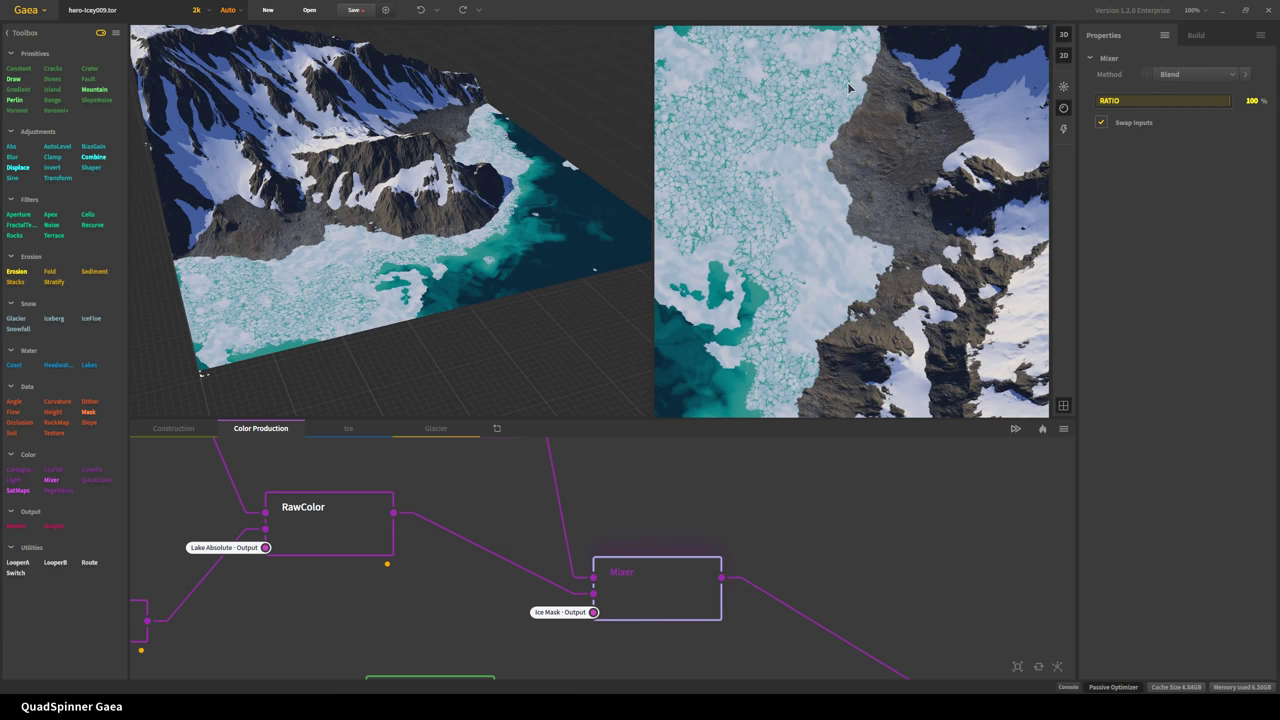
{"action": "scroll", "coordinate": [713, 449], "scroll_direction": "down", "scroll_amount": 2}
{"action": "middle_click_drag", "start_coordinate": [771, 494], "coordinate": [712, 597]}
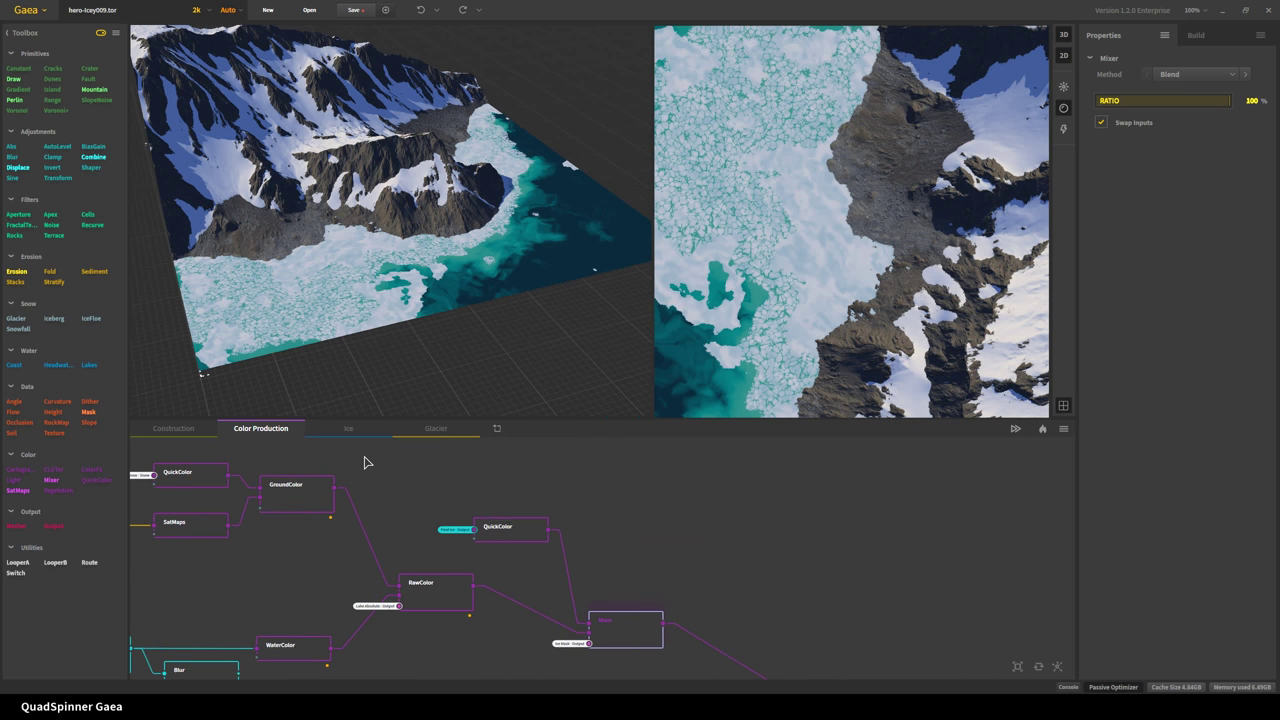
- Revisit the Ice graph, open the Glacier graph, and examine its start from the Mask and Snowfall nodes to Displace
{"action": "left_click", "coordinate": [347, 429]}
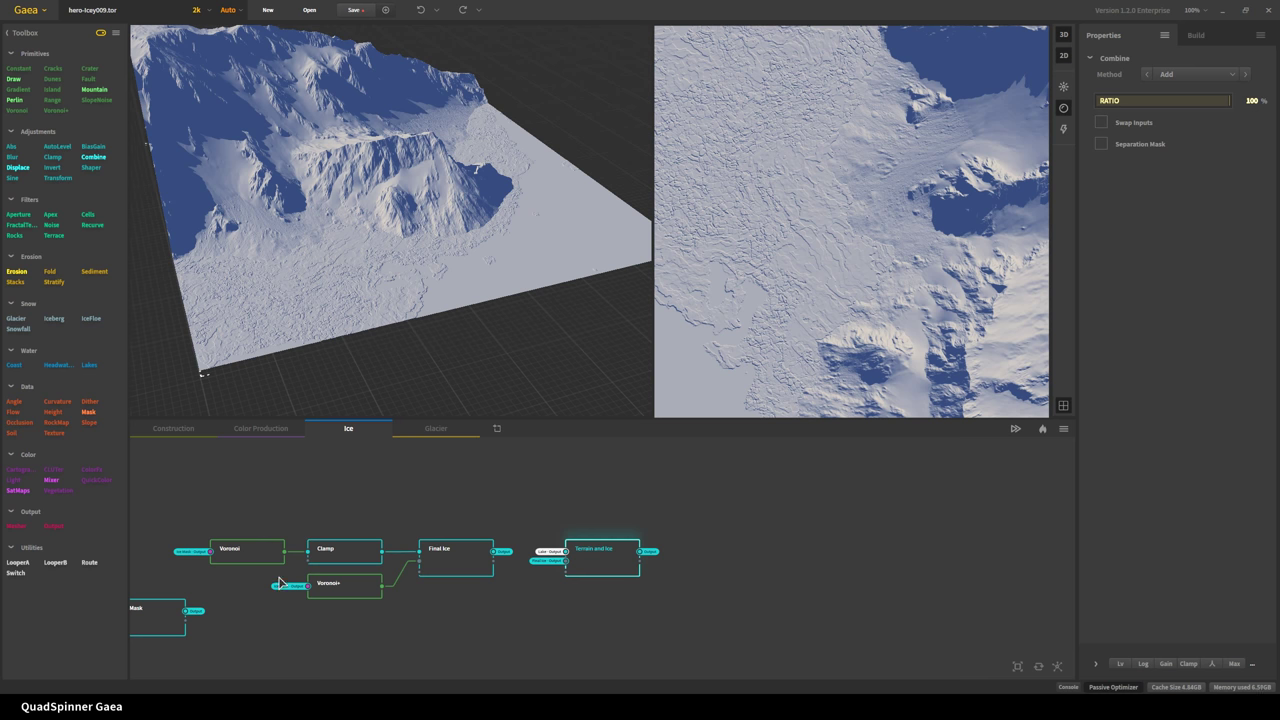
{"action": "left_click", "coordinate": [438, 428]}
{"action": "scroll", "coordinate": [812, 529], "scroll_direction": "down", "scroll_amount": 4}
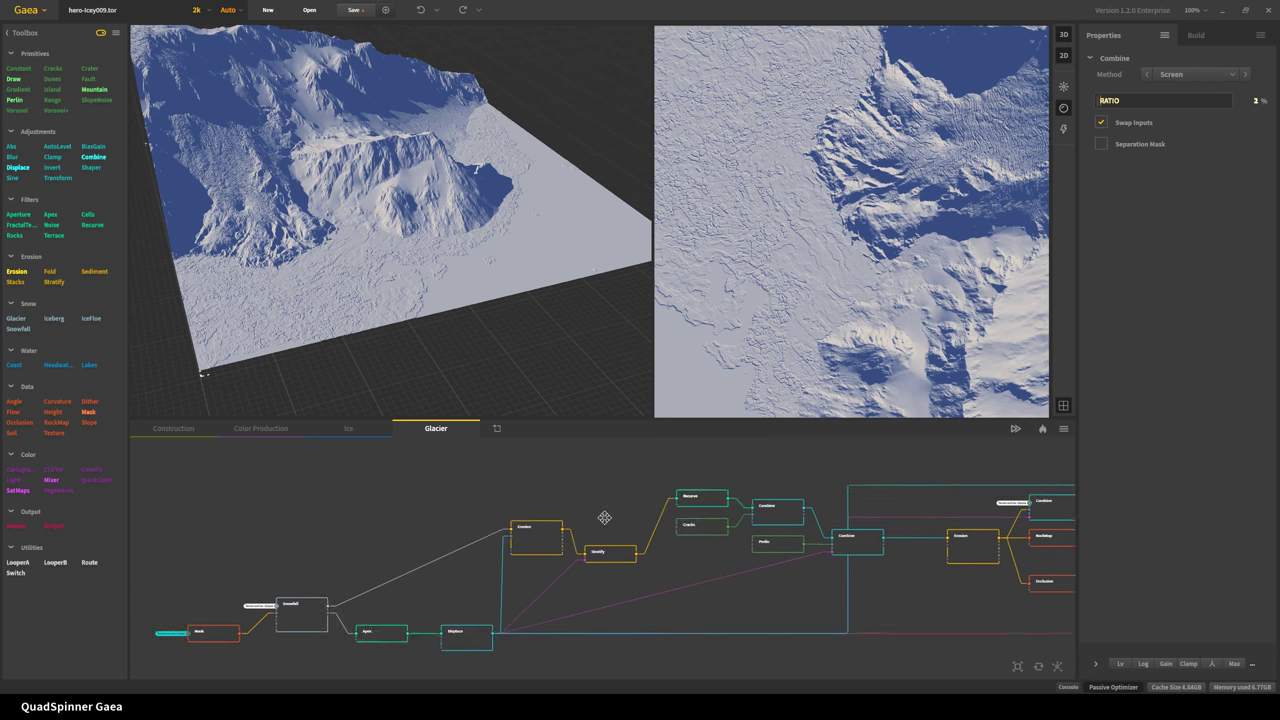
{"action": "scroll", "coordinate": [380, 566], "scroll_direction": "up", "scroll_amount": 4}
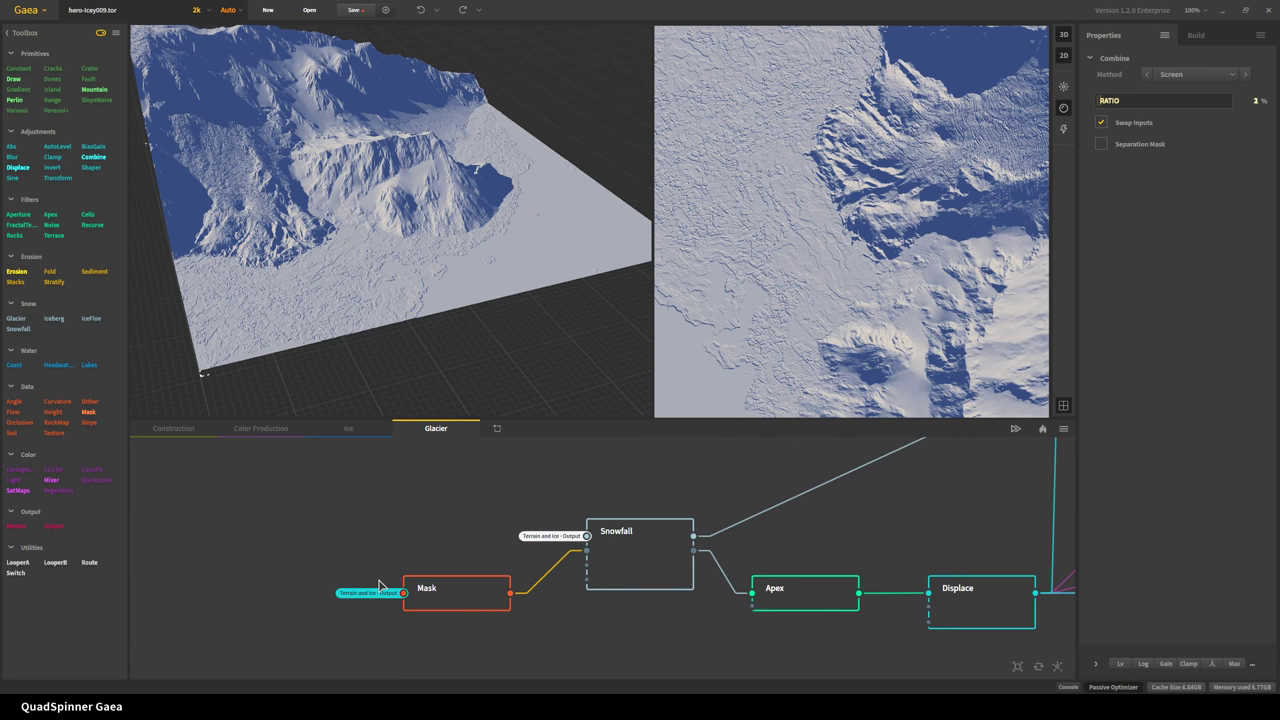
{"action": "middle_click_drag", "start_coordinate": [563, 623], "coordinate": [329, 654]}
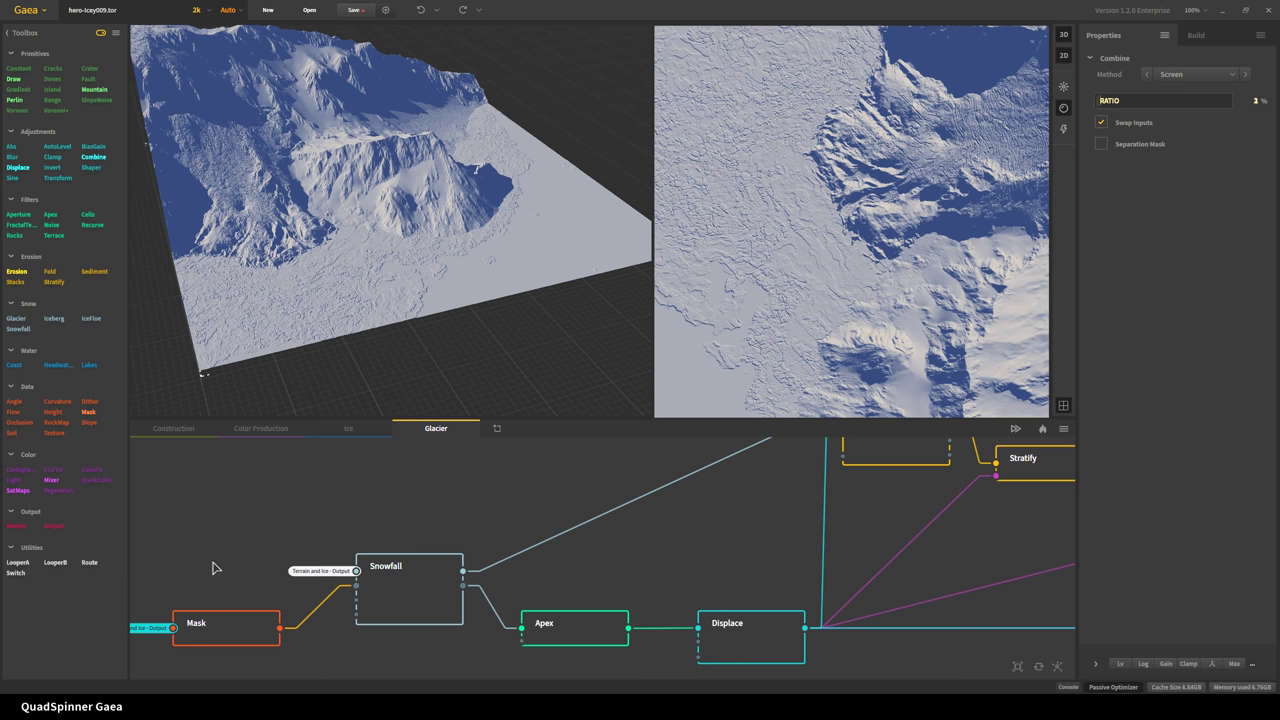
{"action": "middle_click_drag", "start_coordinate": [186, 549], "coordinate": [287, 570]}
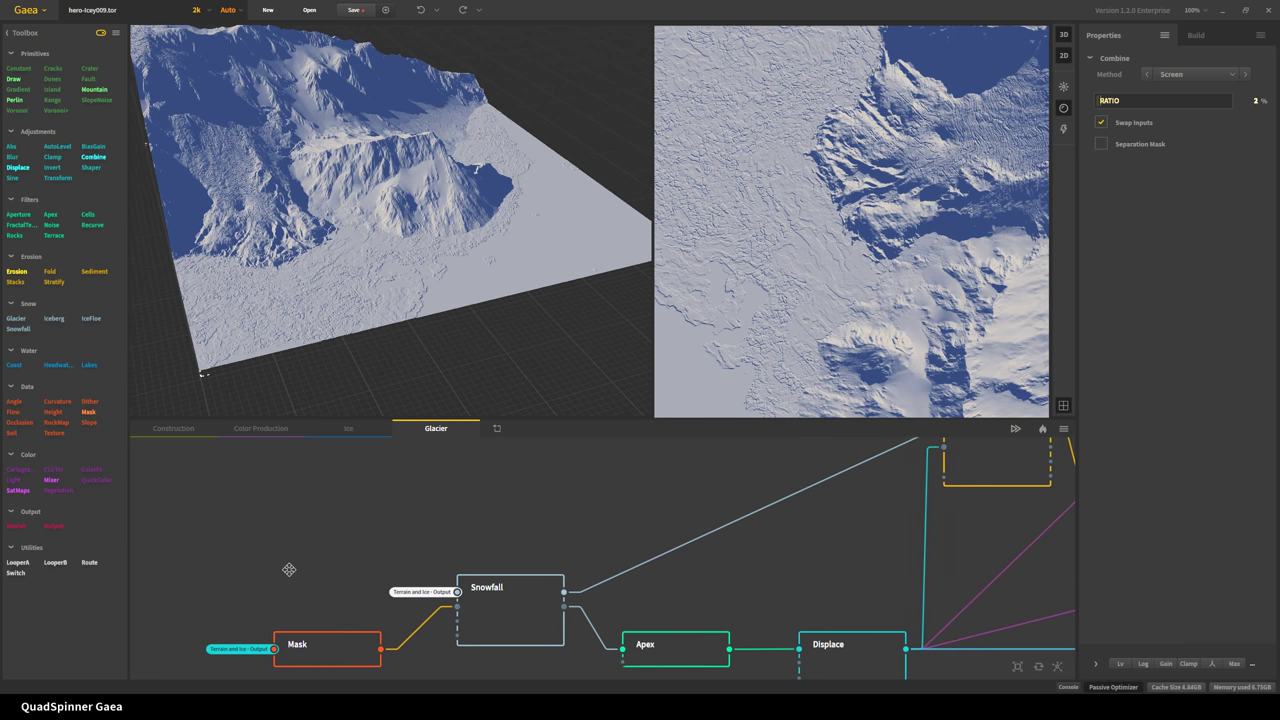
- Preview the Glacier graph's Mask node and examine the masked mountain area up close in the 3D view
{"action": "left_click", "coordinate": [318, 650]}
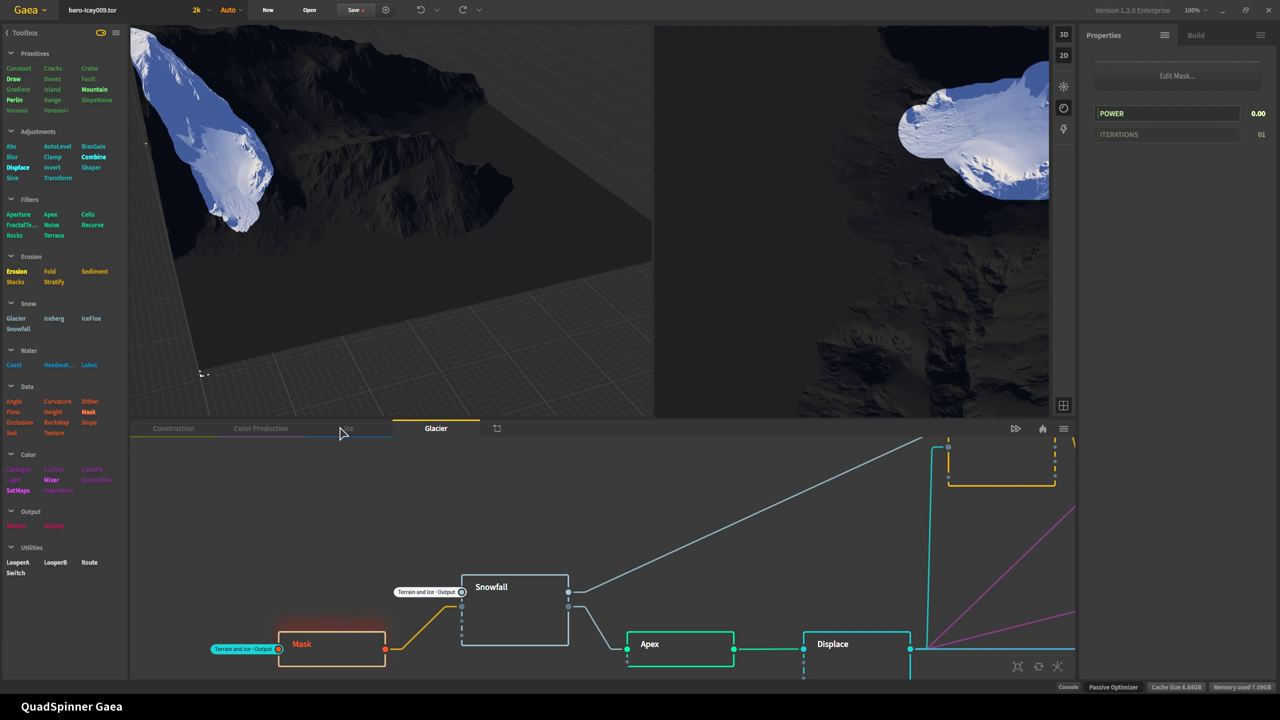
{"action": "left_click_drag", "start_coordinate": [391, 183], "coordinate": [354, 233]}
{"action": "scroll", "coordinate": [357, 246], "scroll_direction": "up", "scroll_amount": 5}
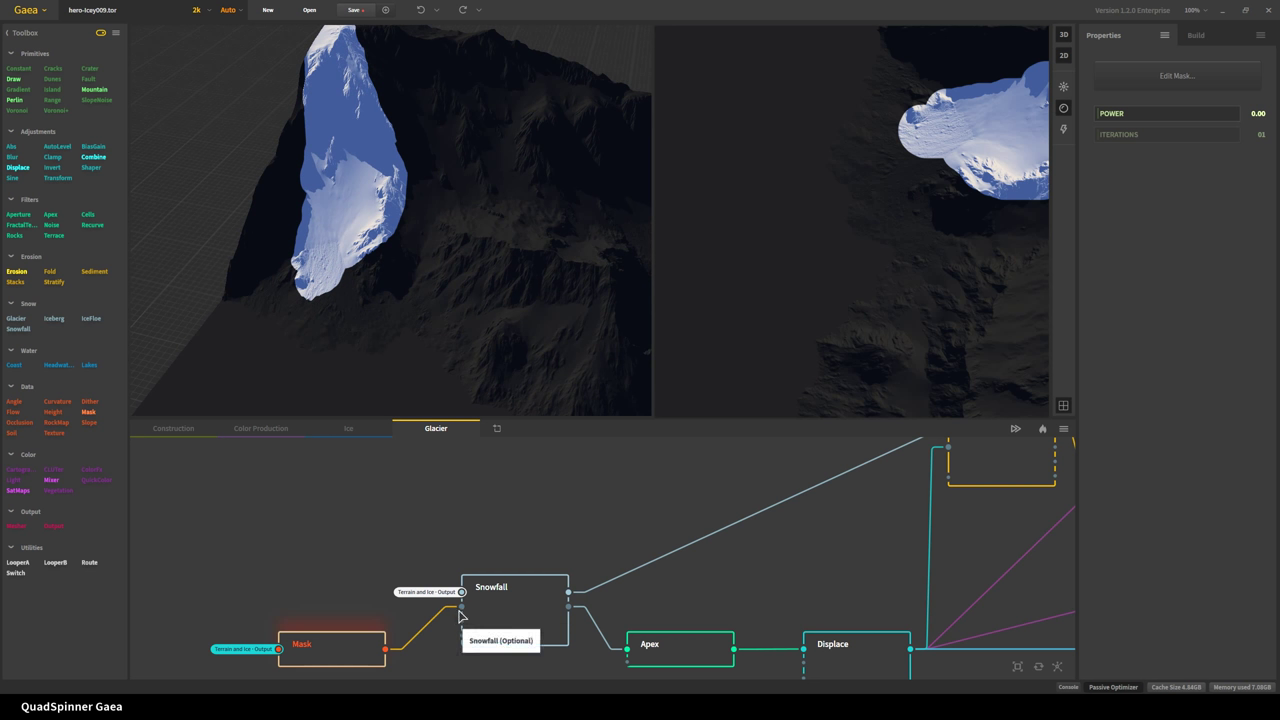
- Preview the Snowfall node and inspect its Scale and Advanced settings
{"action": "left_click", "coordinate": [550, 604]}
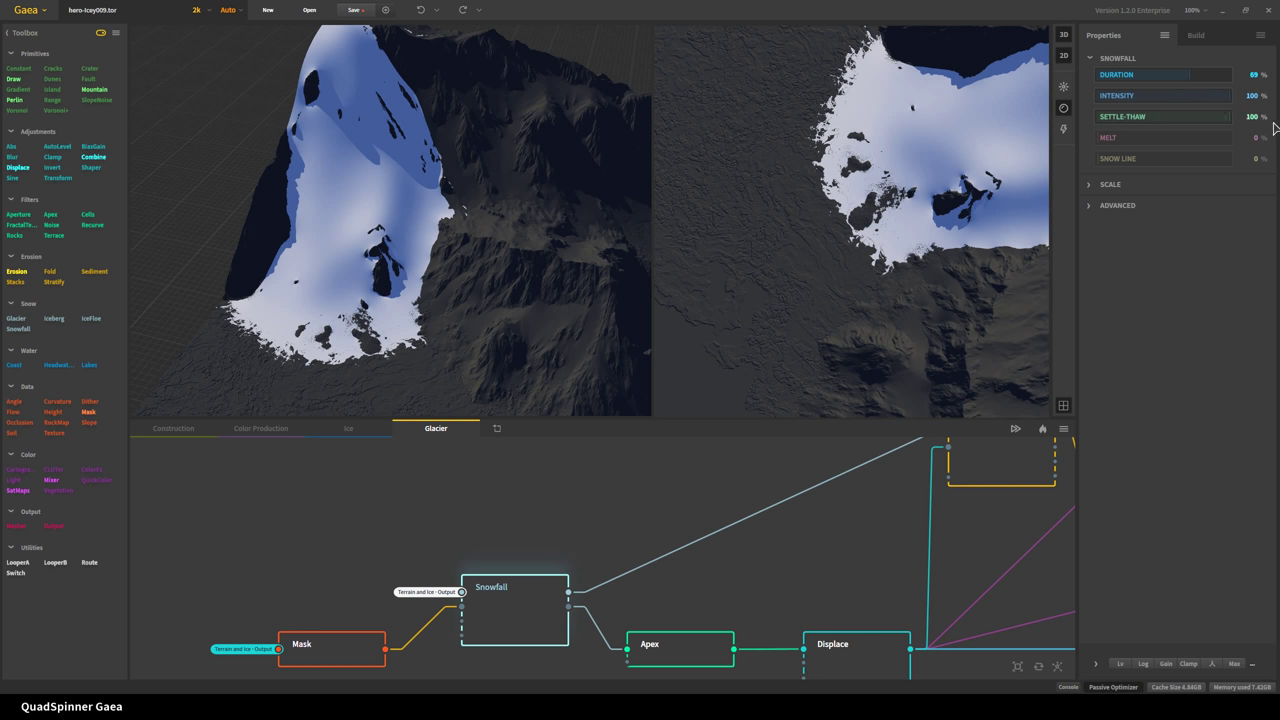
{"action": "left_click", "coordinate": [1120, 185]}
{"action": "left_click", "coordinate": [1114, 185]}
{"action": "left_click", "coordinate": [1115, 206]}
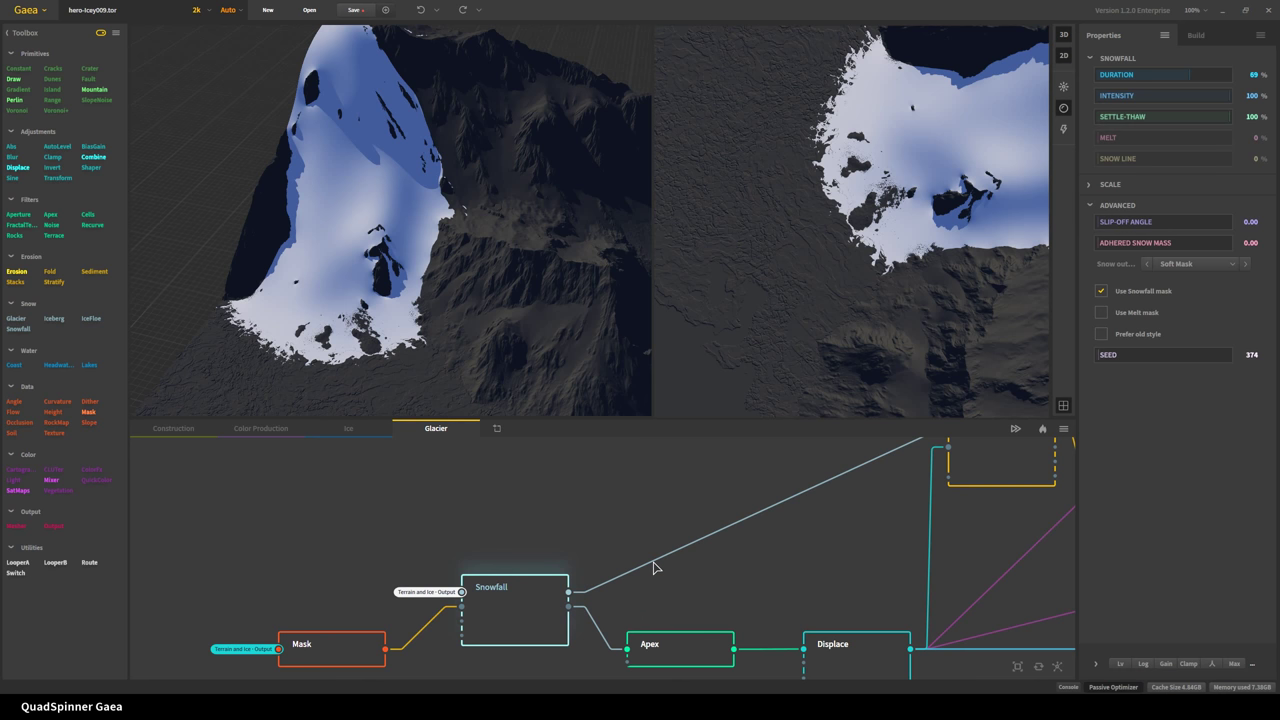
- Preview the Apex node fed by Snowfall and the Displace node after it, and follow the graph toward Erosion and Stratify
{"action": "middle_click_drag", "start_coordinate": [648, 566], "coordinate": [400, 571]}
{"action": "scroll", "coordinate": [404, 579], "scroll_direction": "down", "scroll_amount": 2}
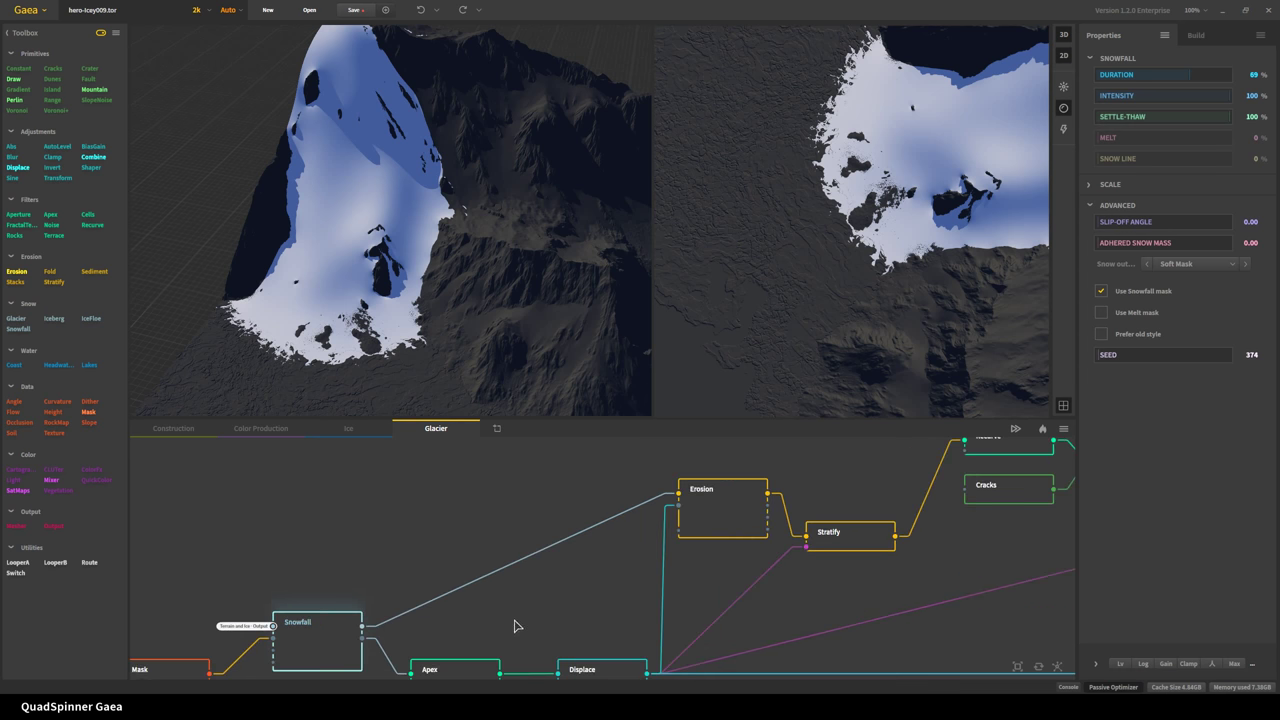
{"action": "middle_click_drag", "start_coordinate": [514, 626], "coordinate": [646, 588]}
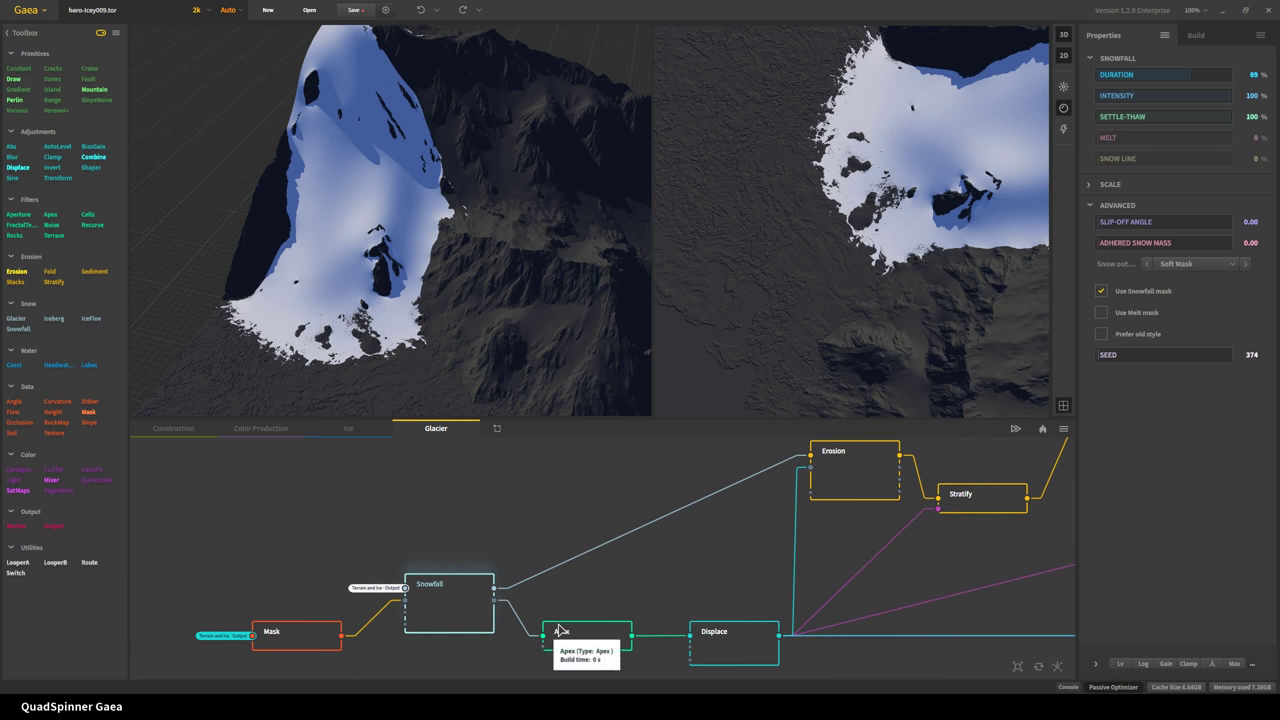
{"action": "left_click", "coordinate": [586, 643]}
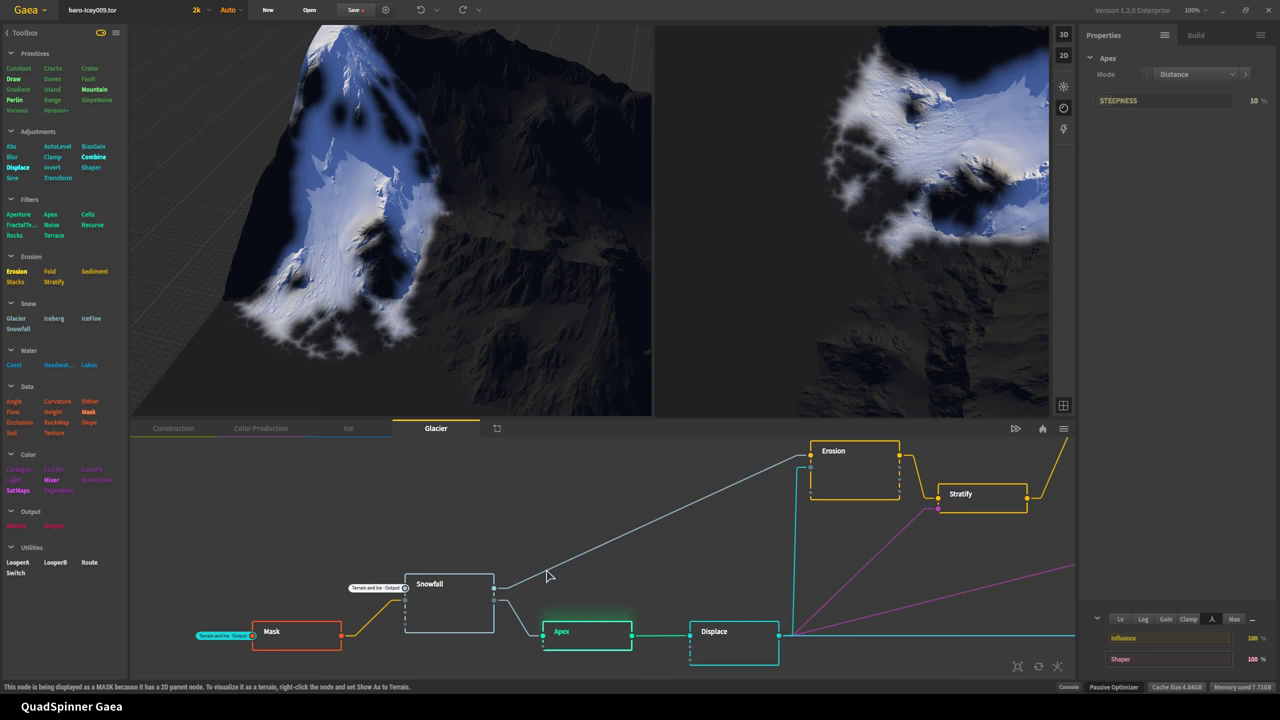
{"action": "left_click", "coordinate": [735, 650]}
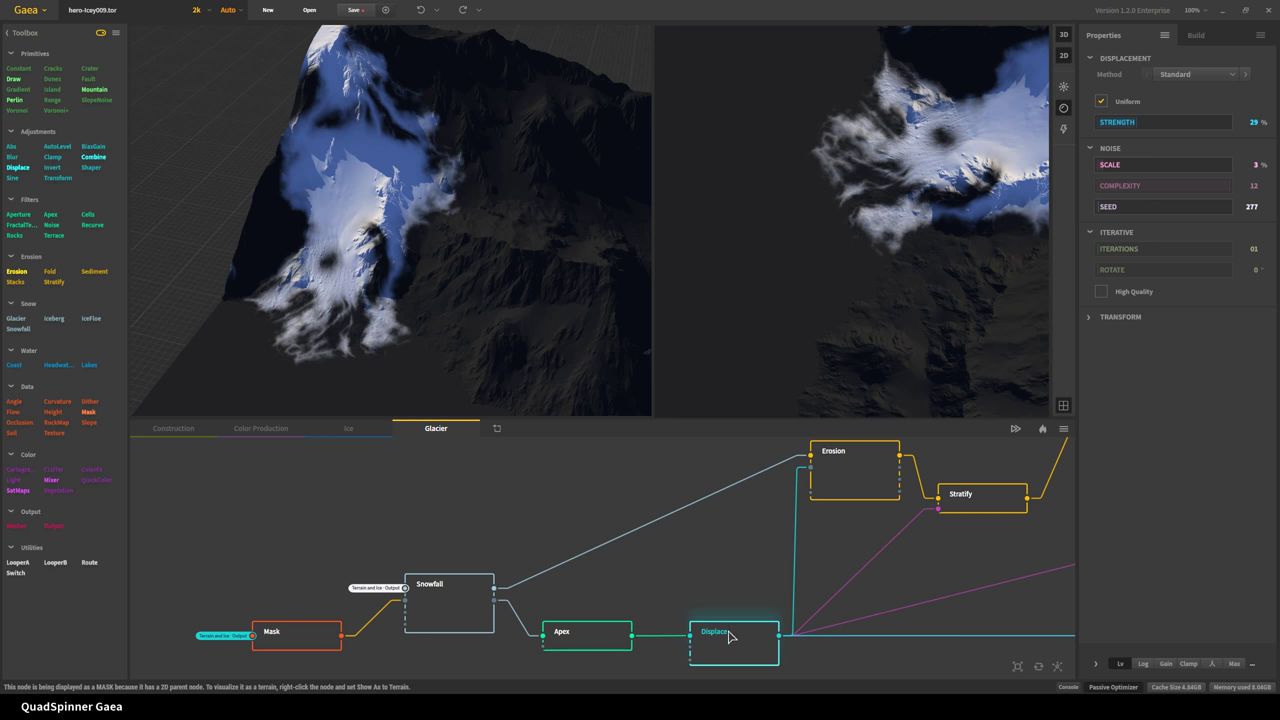
{"action": "middle_click_drag", "start_coordinate": [780, 631], "coordinate": [679, 643]}
{"action": "scroll", "coordinate": [615, 590], "scroll_direction": "down", "scroll_amount": 1}
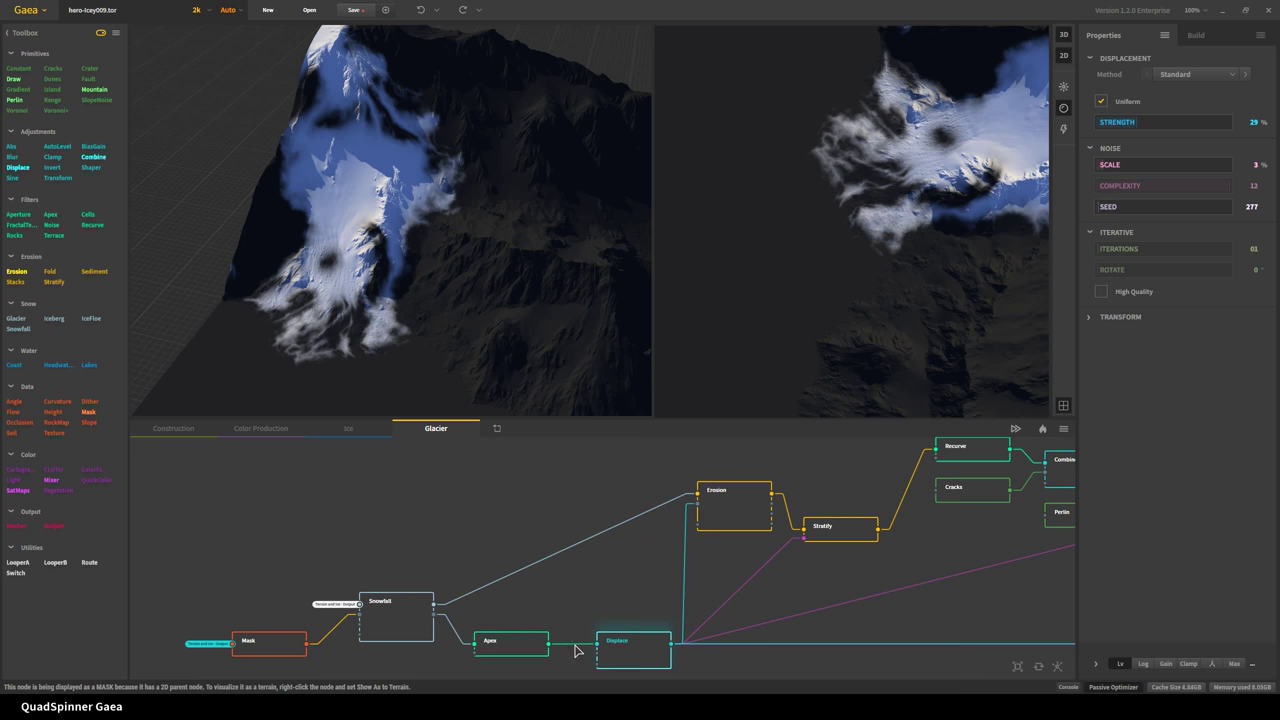
- Preview the Snowfall node again, then the Erosion node it feeds, and examine the eroded slopes up close in the 3D view
{"action": "left_click", "coordinate": [400, 607]}
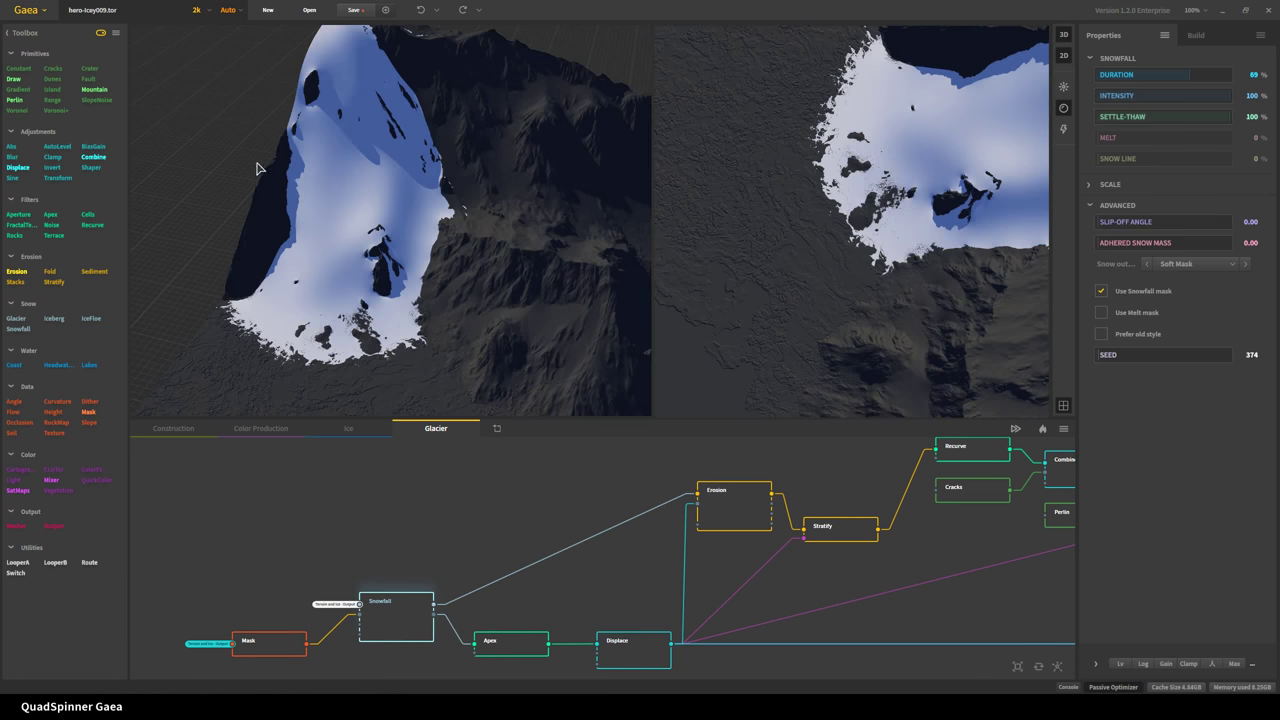
{"action": "left_click", "coordinate": [742, 516]}
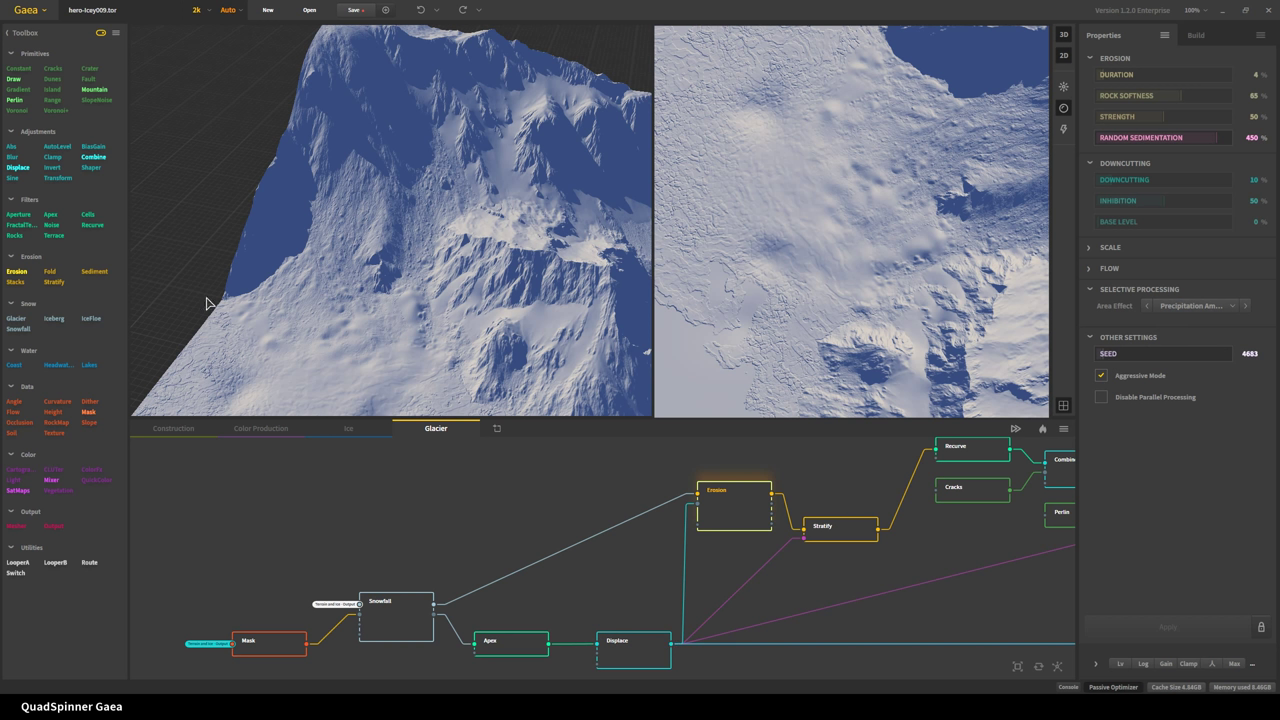
{"action": "scroll", "coordinate": [295, 325], "scroll_direction": "up", "scroll_amount": 3}
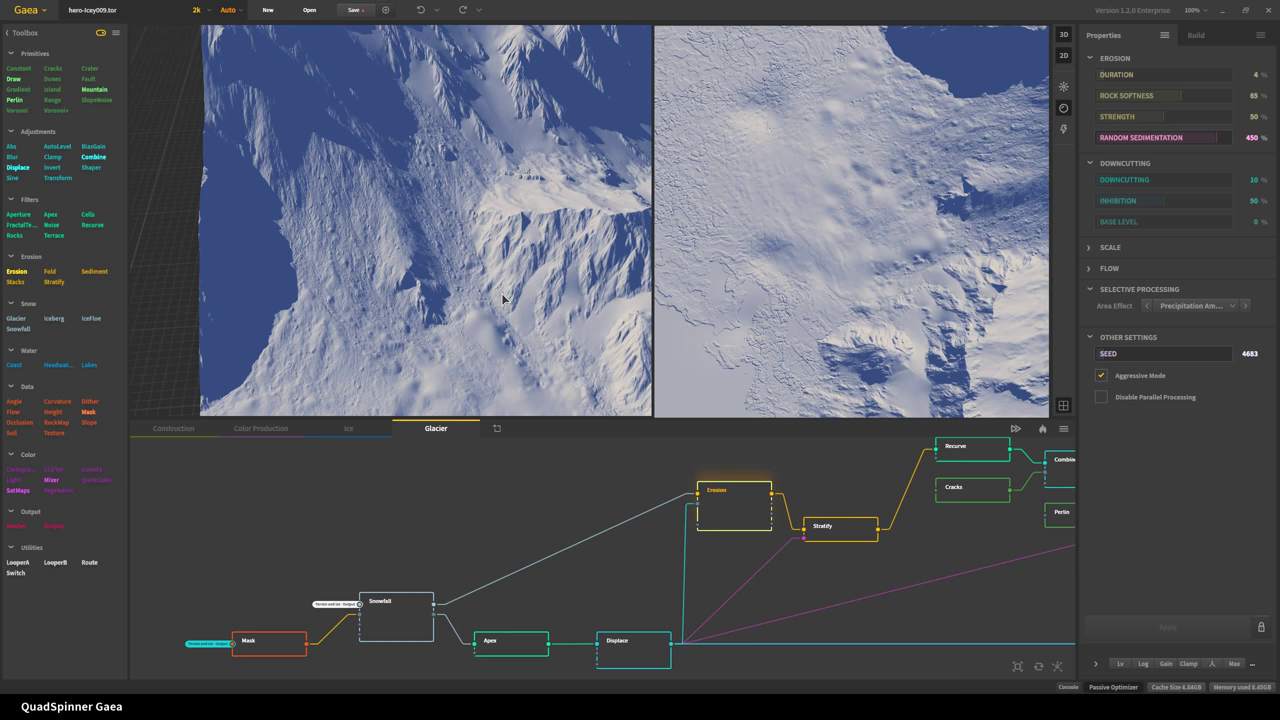
{"action": "left_click_drag", "start_coordinate": [466, 316], "coordinate": [498, 316]}
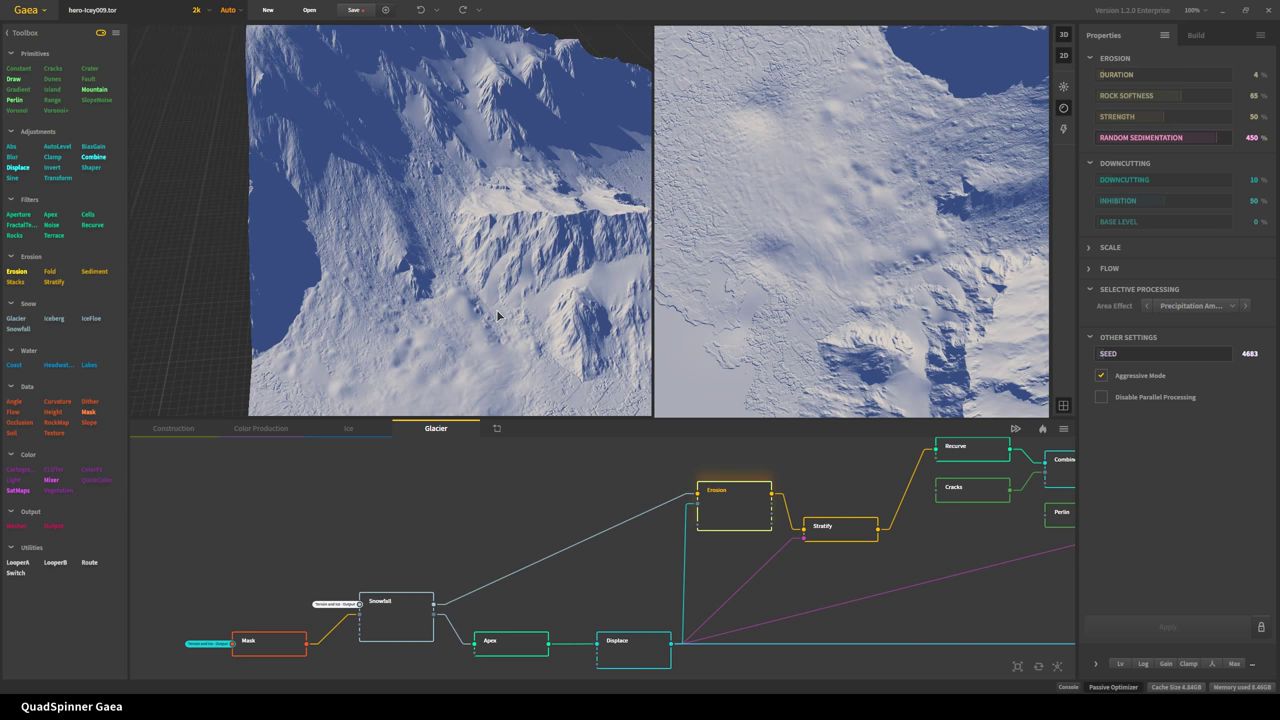
{"action": "left_click_drag", "start_coordinate": [398, 354], "coordinate": [414, 287]}
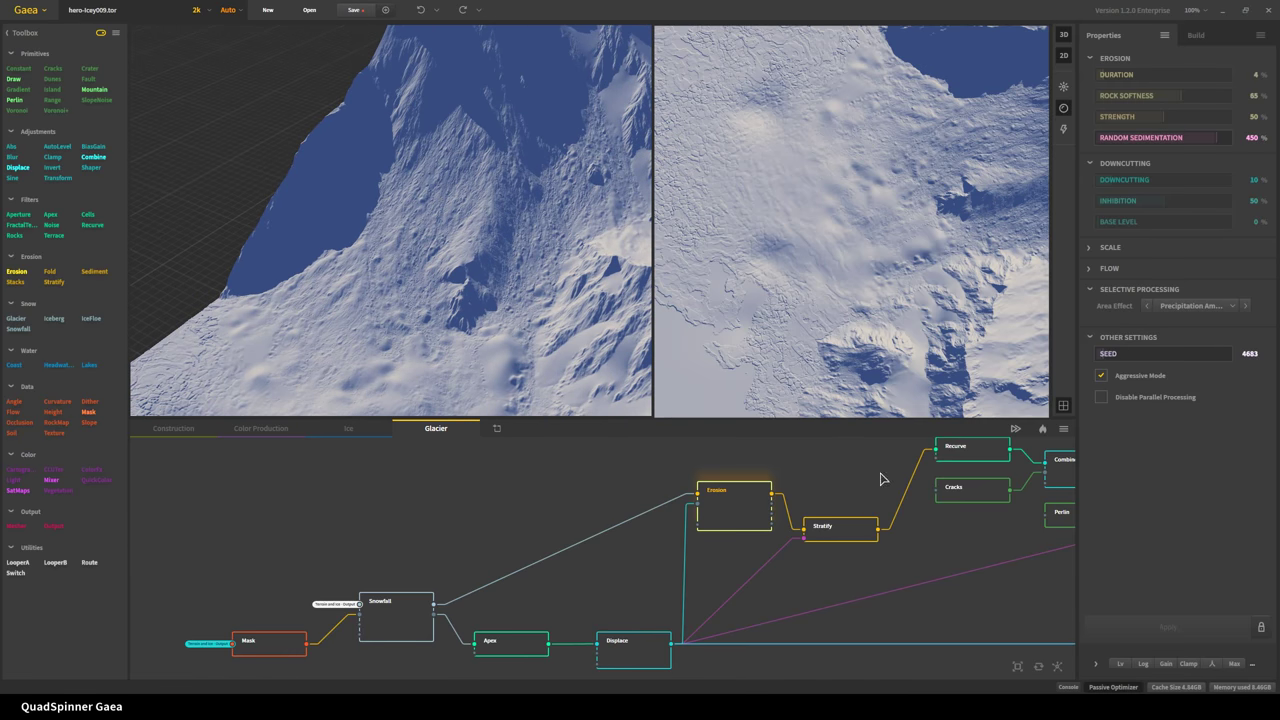
- Preview the Stratify node and the Recurve node after it, examining the mountain slopes from different angles in the 3D view
{"action": "left_click", "coordinate": [846, 538]}
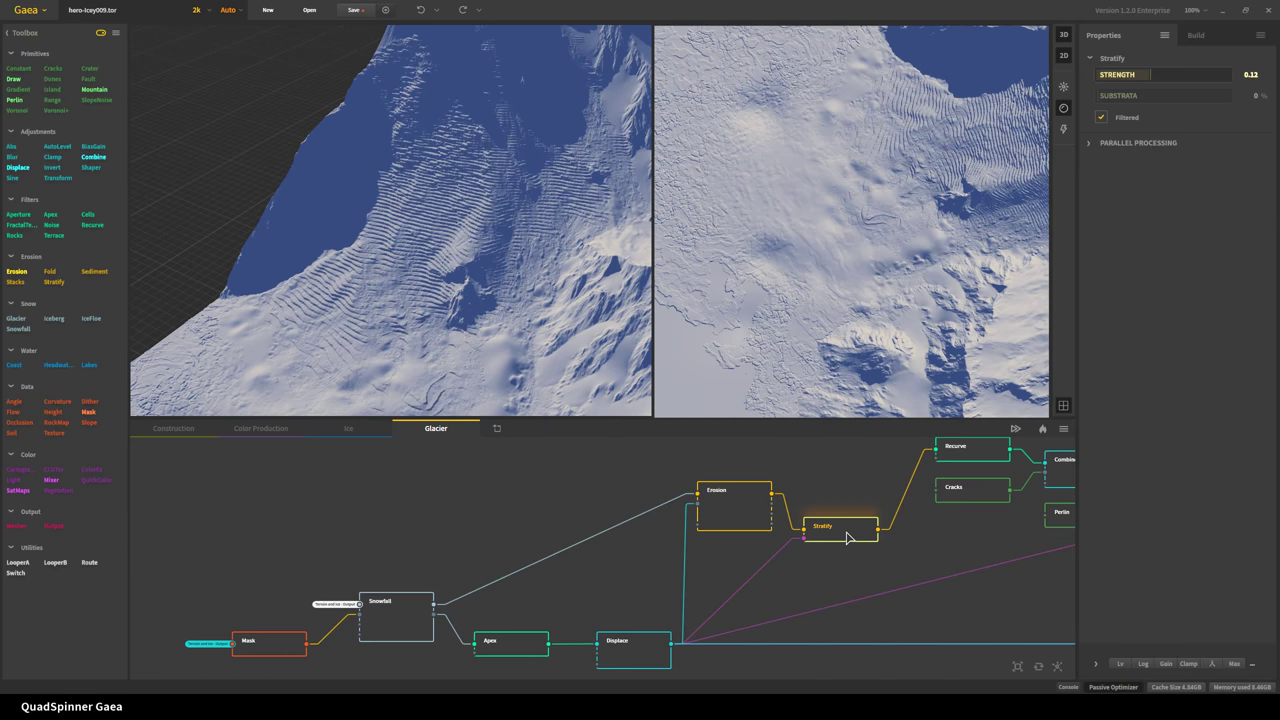
{"action": "left_click_drag", "start_coordinate": [434, 203], "coordinate": [338, 183]}
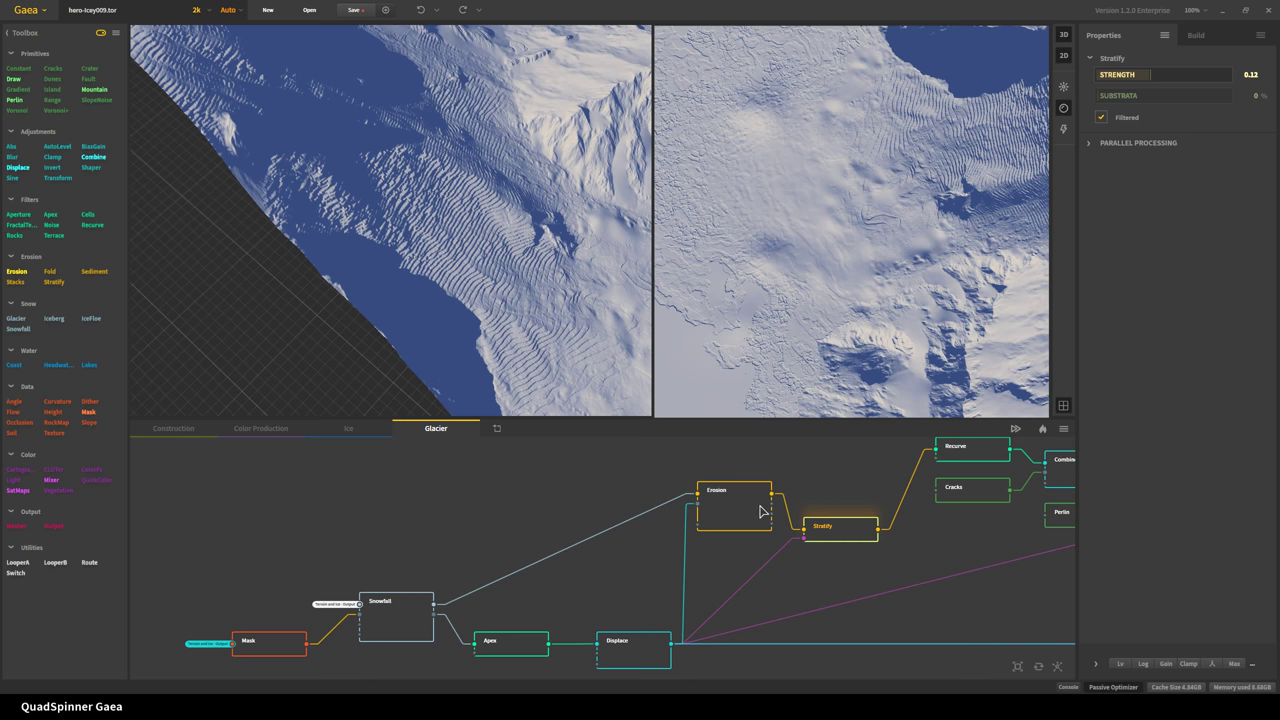
{"action": "middle_click_drag", "start_coordinate": [911, 563], "coordinate": [675, 622]}
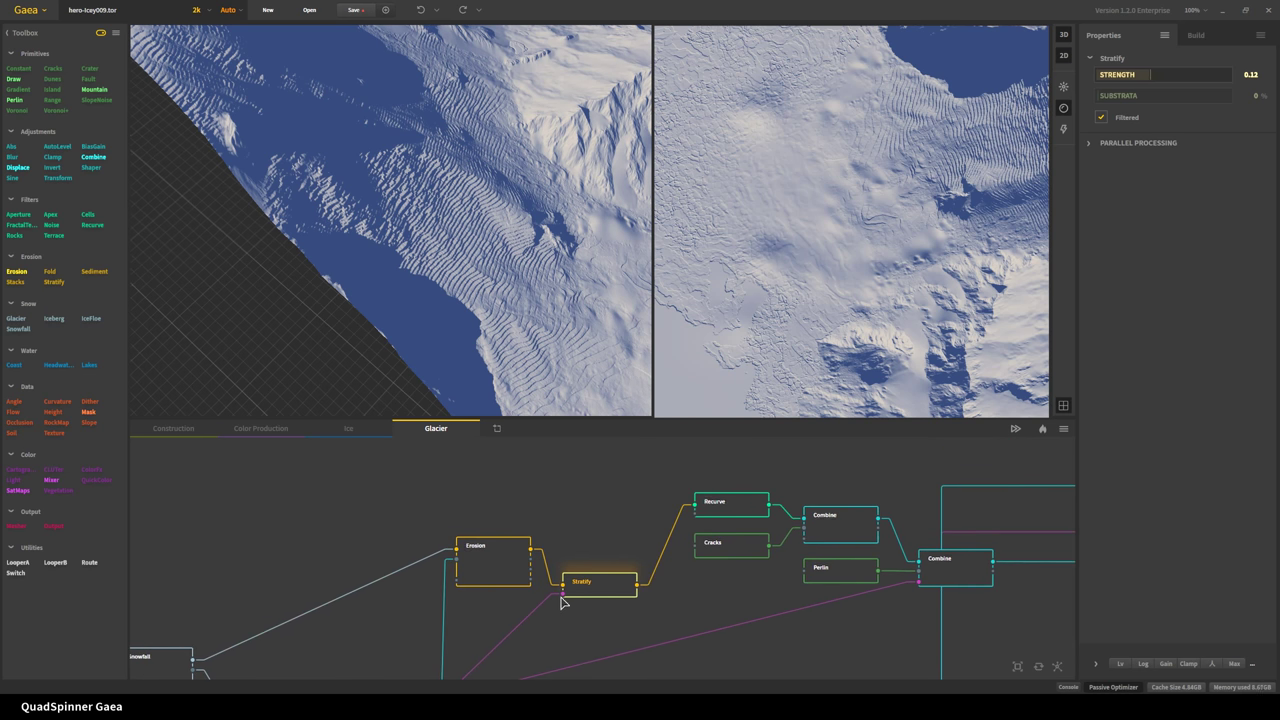
{"action": "left_click", "coordinate": [744, 519]}
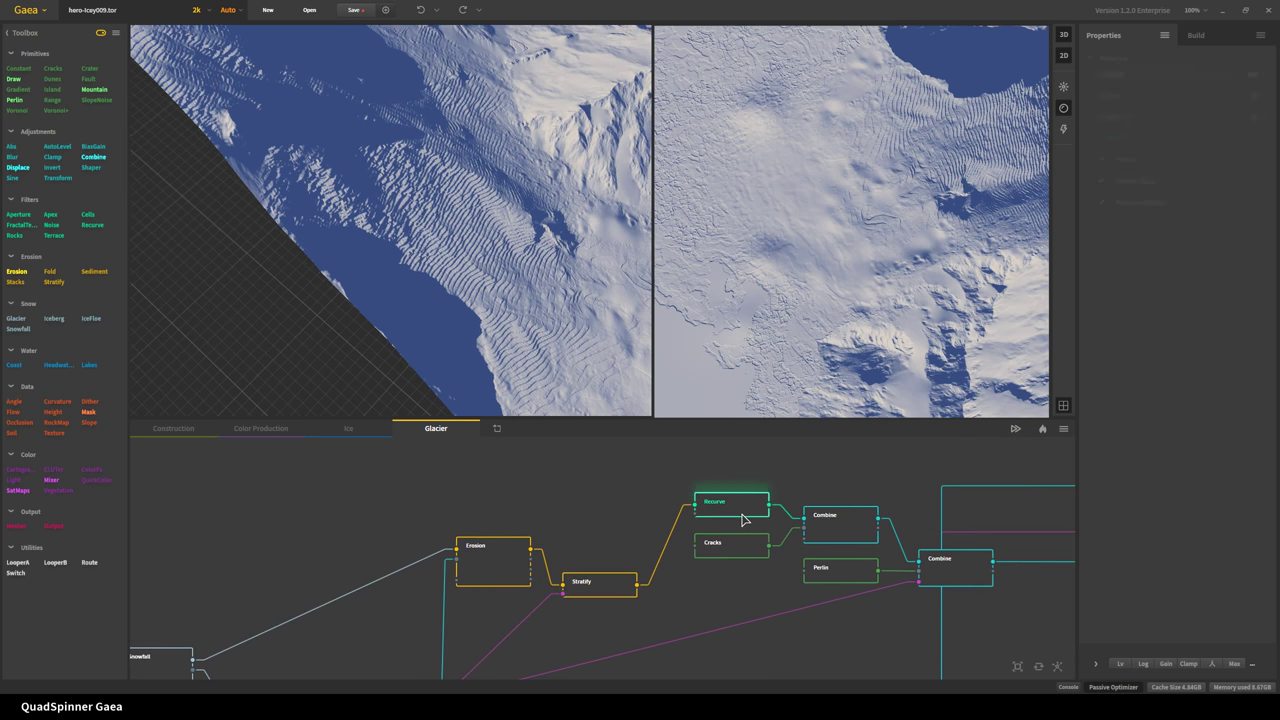
{"action": "left_click_drag", "start_coordinate": [472, 316], "coordinate": [387, 322]}
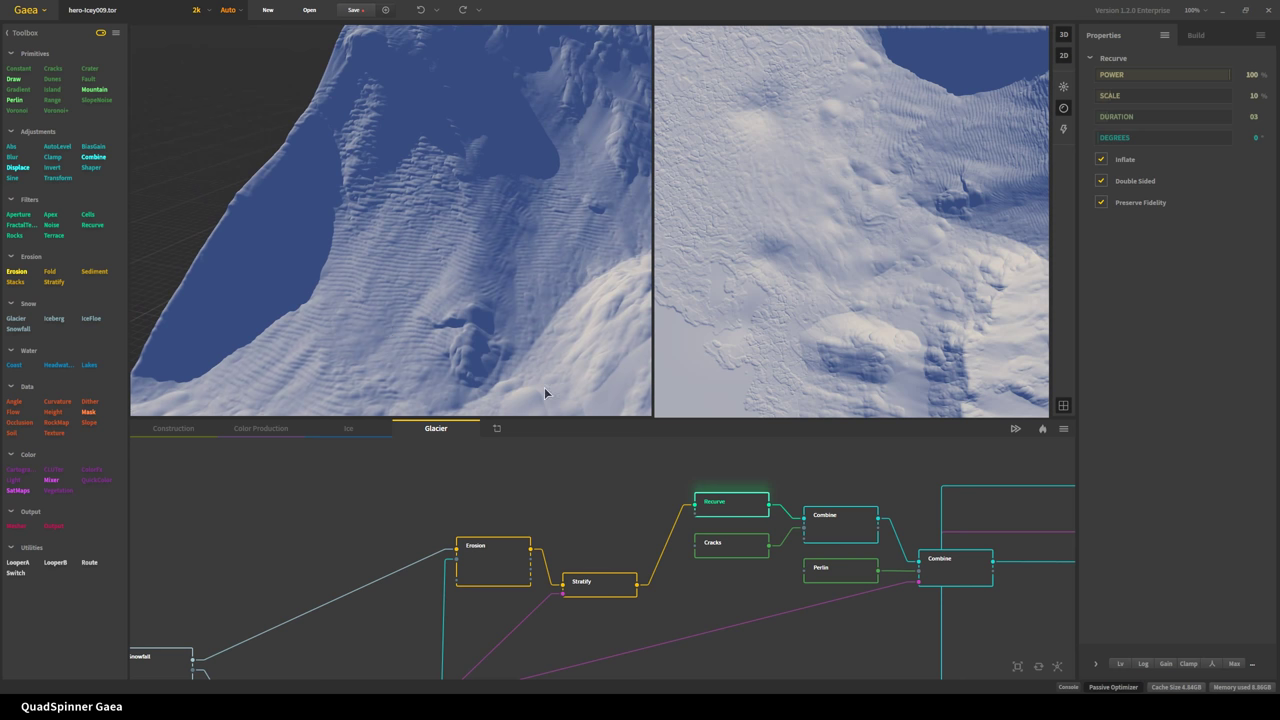
- Preview the Cracks node as a plain black-and-white map in the 2D view and inspect its Advanced Settings
{"action": "left_click", "coordinate": [708, 552]}
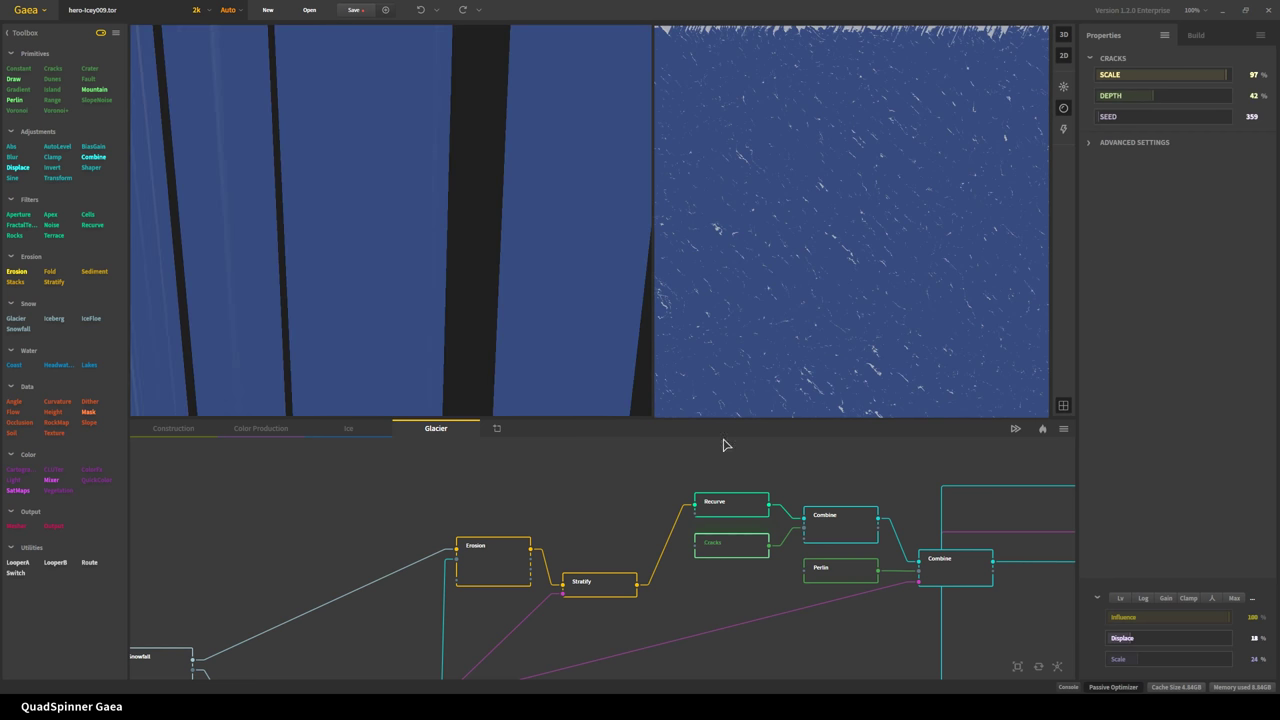
{"action": "left_click", "coordinate": [1062, 107]}
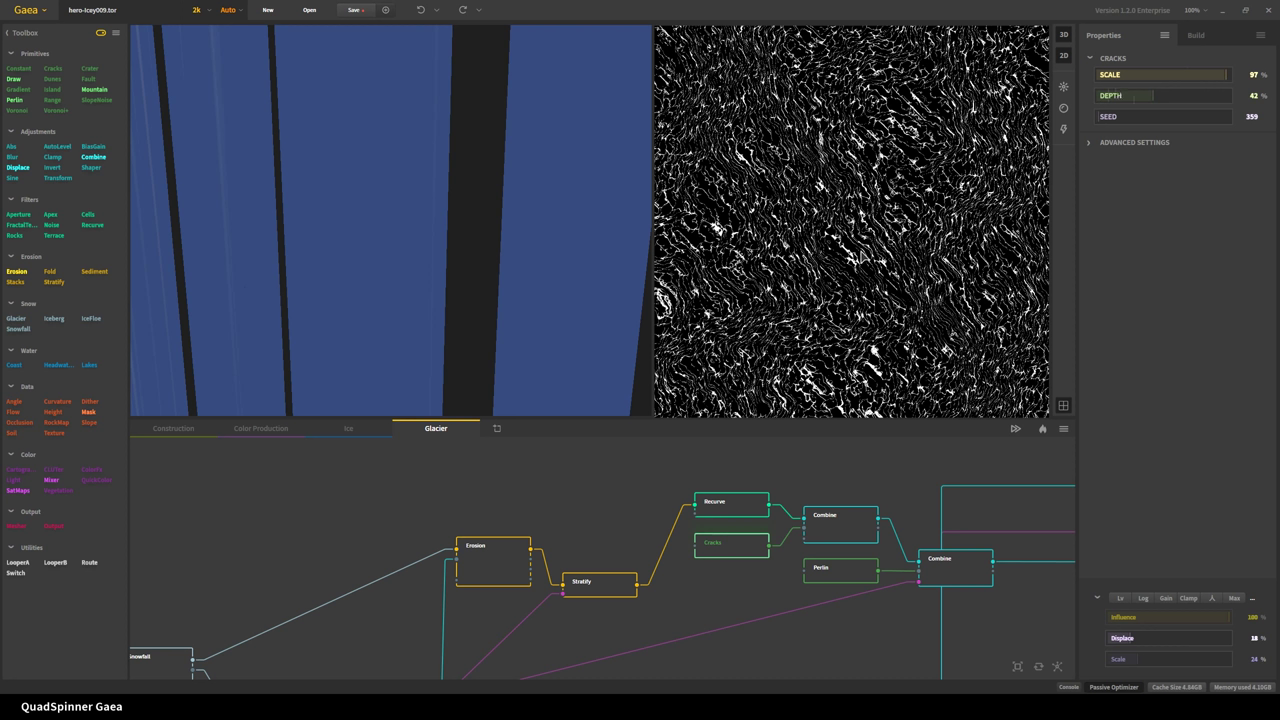
{"action": "left_click", "coordinate": [1166, 146]}
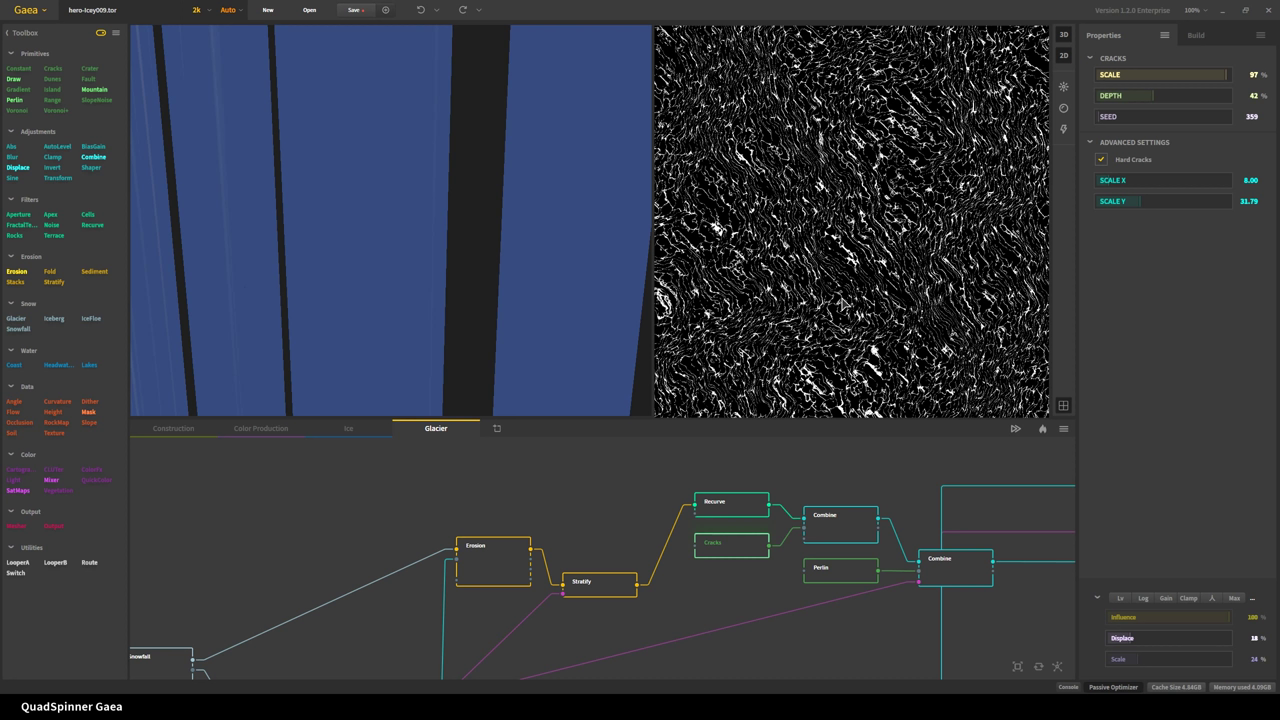
{"action": "scroll", "coordinate": [843, 305], "scroll_direction": "down", "scroll_amount": 2}
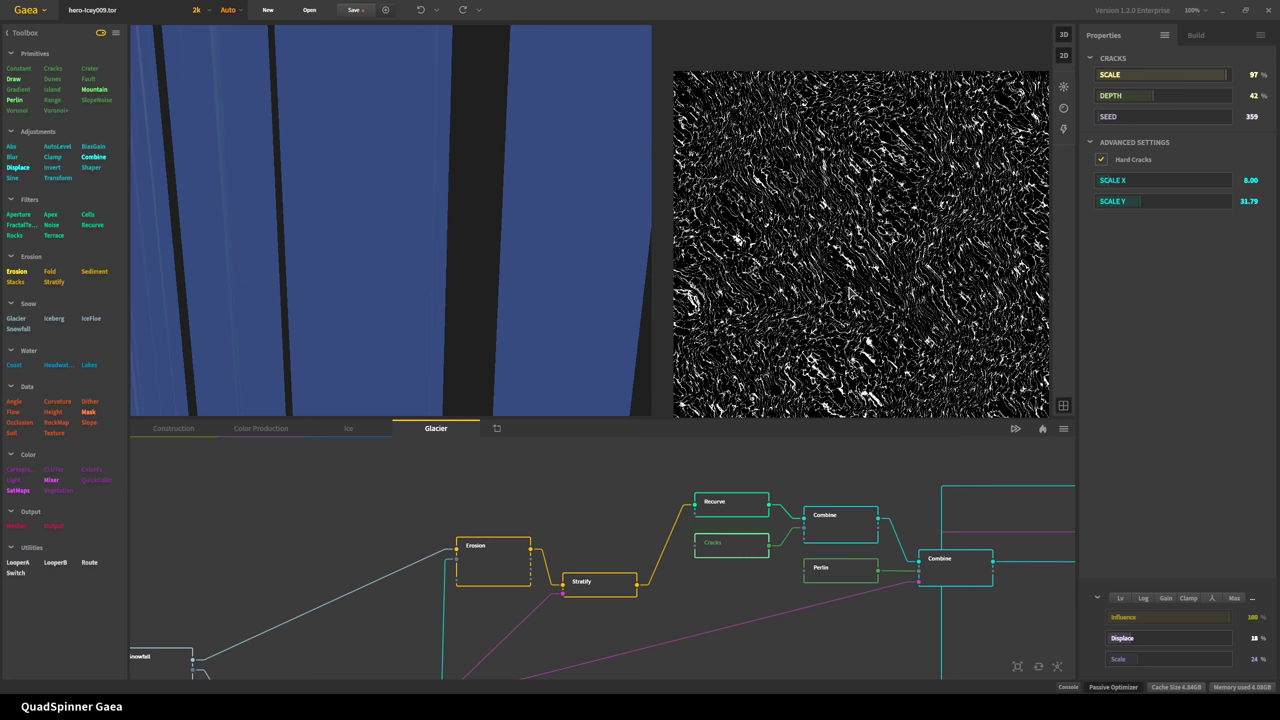
- Preview the Combine node that subtracts Cracks from Recurve, with shading enabled in the 2D view, and examine the cracked terrain from several angles
{"action": "scroll", "coordinate": [843, 305], "scroll_direction": "up", "scroll_amount": 2}
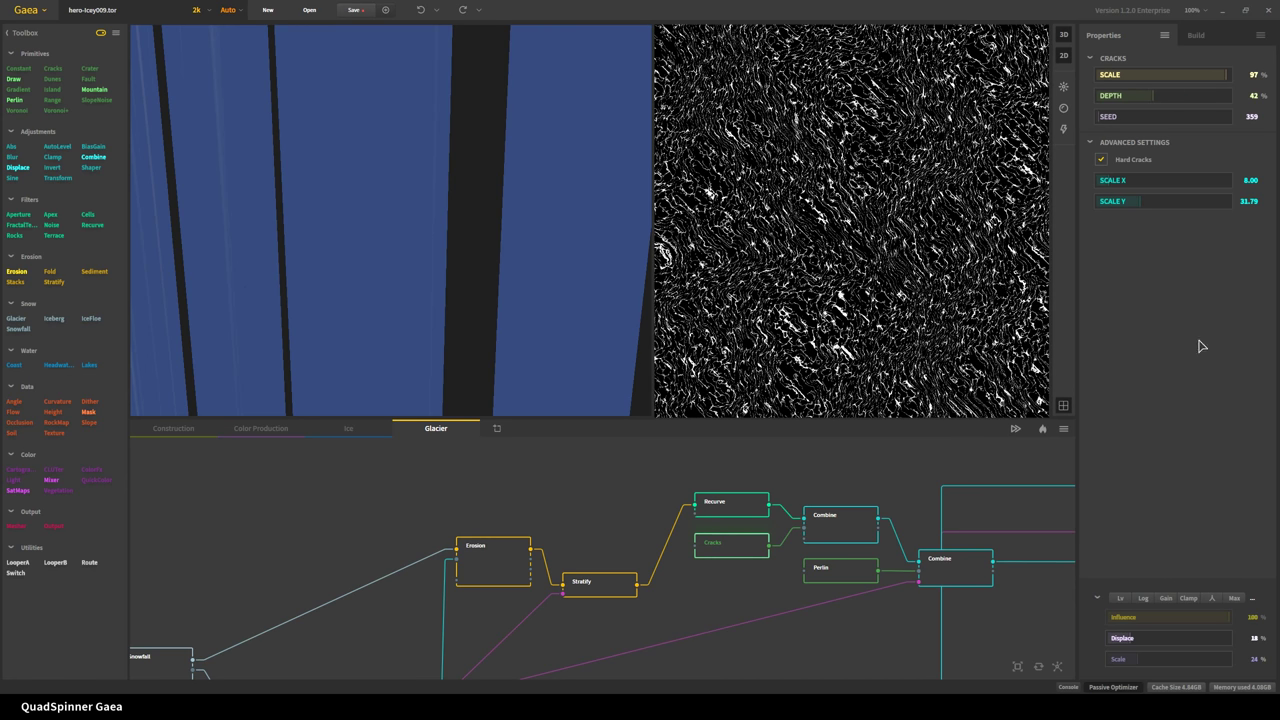
{"action": "scroll", "coordinate": [765, 325], "scroll_direction": "up", "scroll_amount": 1}
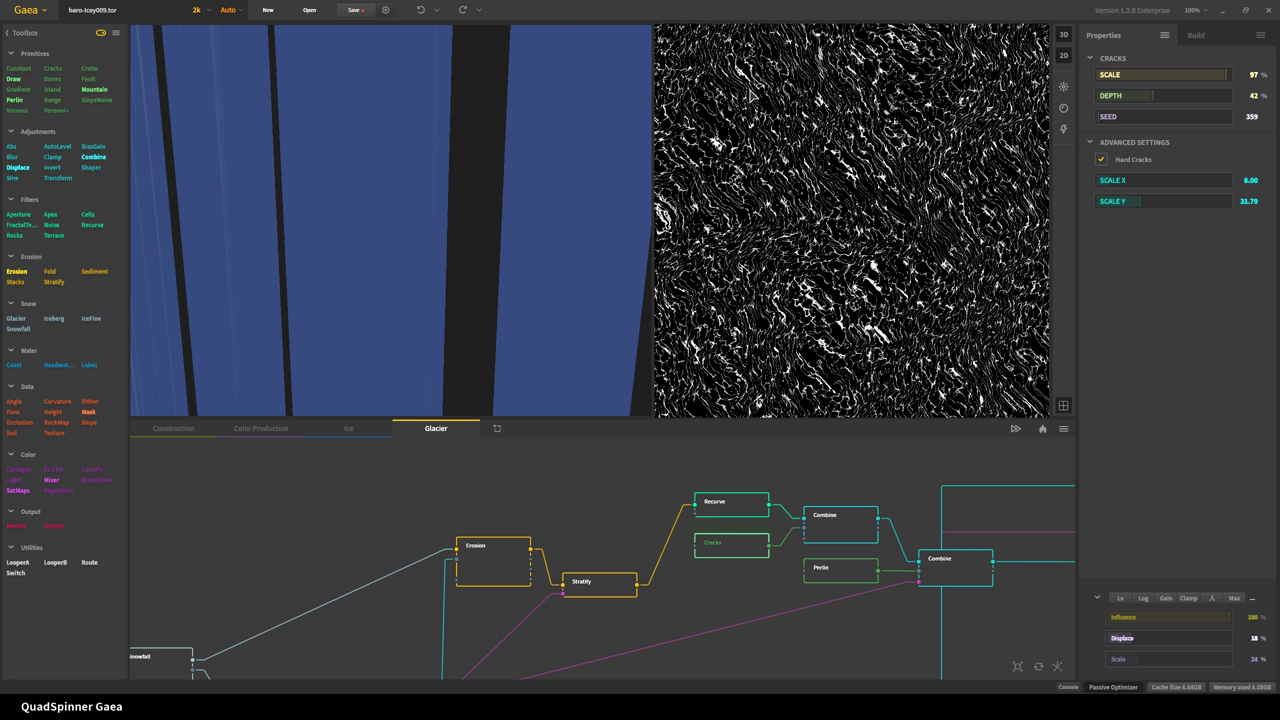
{"action": "left_click", "coordinate": [827, 536]}
{"action": "left_click", "coordinate": [1064, 109]}
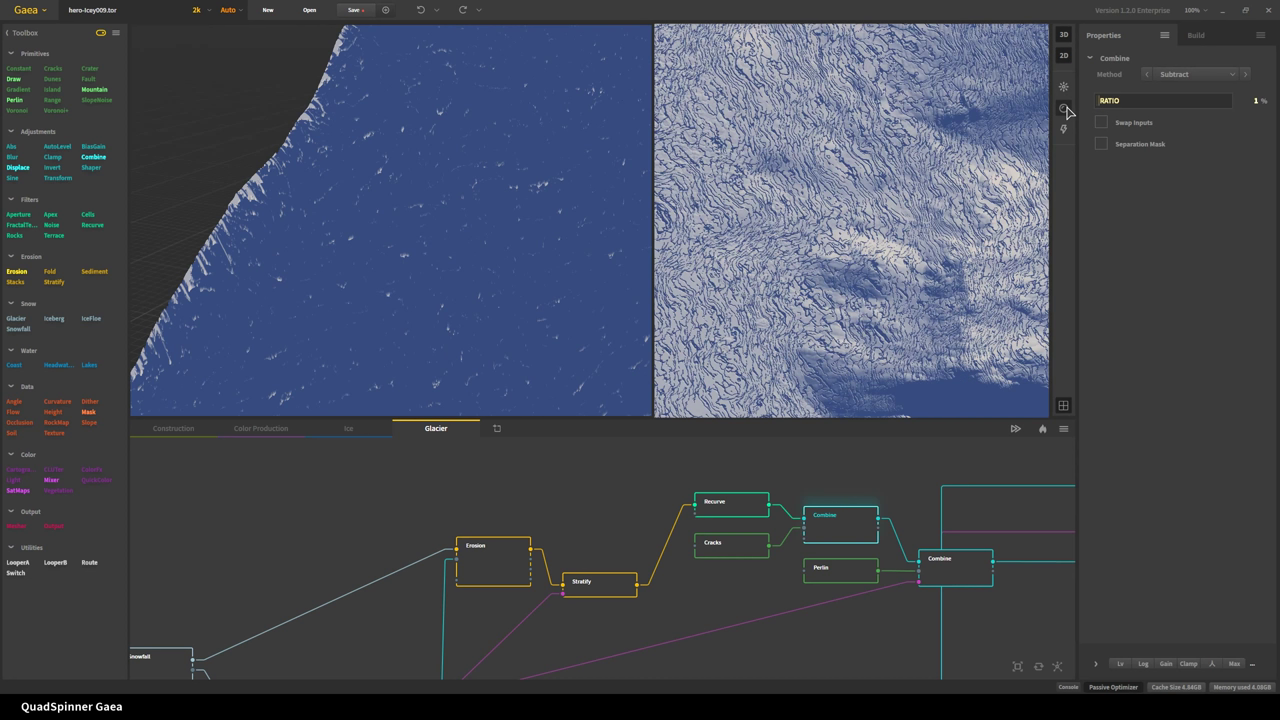
{"action": "left_click_drag", "start_coordinate": [486, 300], "coordinate": [294, 266]}
{"action": "left_click_drag", "start_coordinate": [284, 310], "coordinate": [378, 397]}
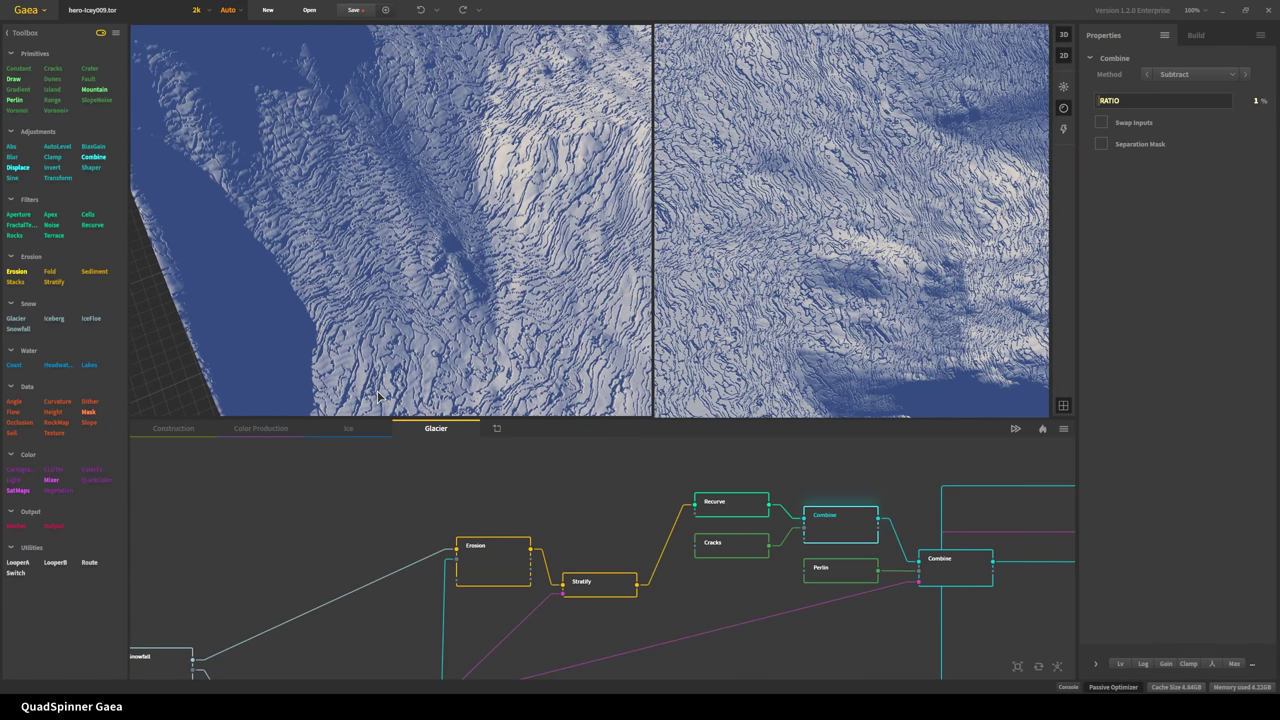
{"action": "left_click_drag", "start_coordinate": [424, 360], "coordinate": [403, 313]}
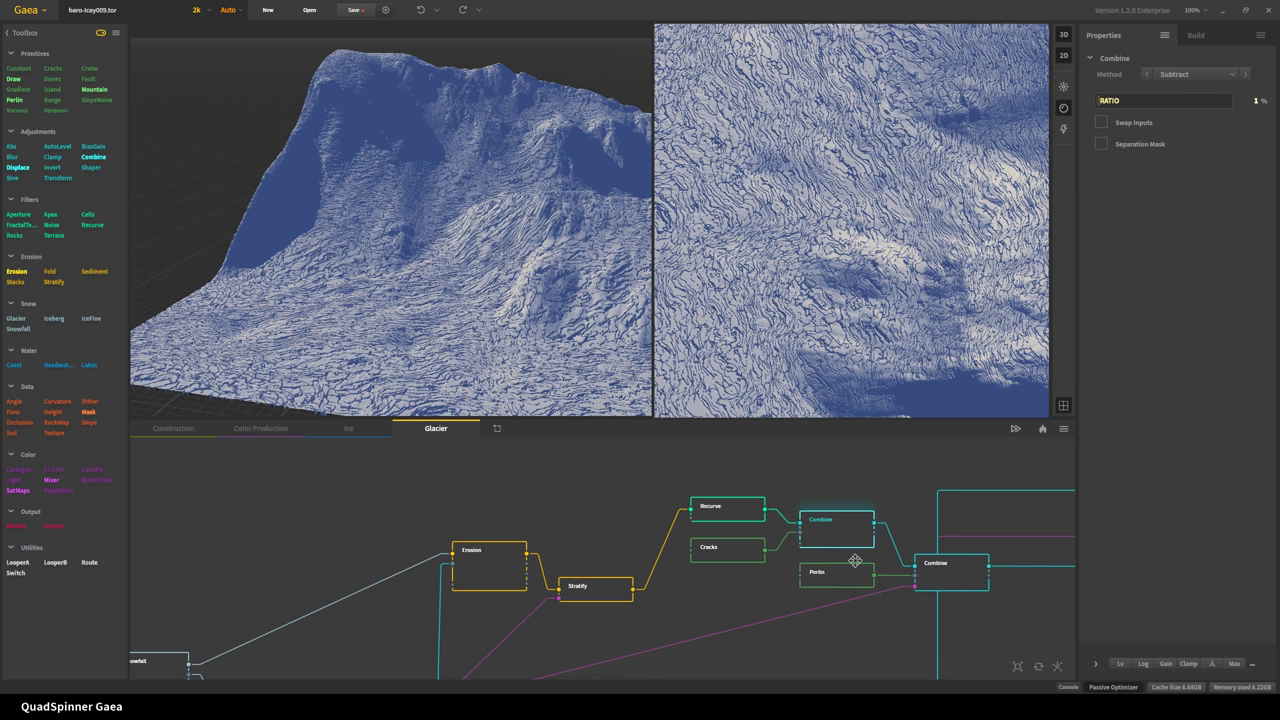
- Preview the Combine node that merges in Perlin, and examine the Perlin node's noise in 3D and in 2D without and with shading
{"action": "middle_click_drag", "start_coordinate": [854, 563], "coordinate": [508, 534]}
{"action": "left_click", "coordinate": [552, 550]}
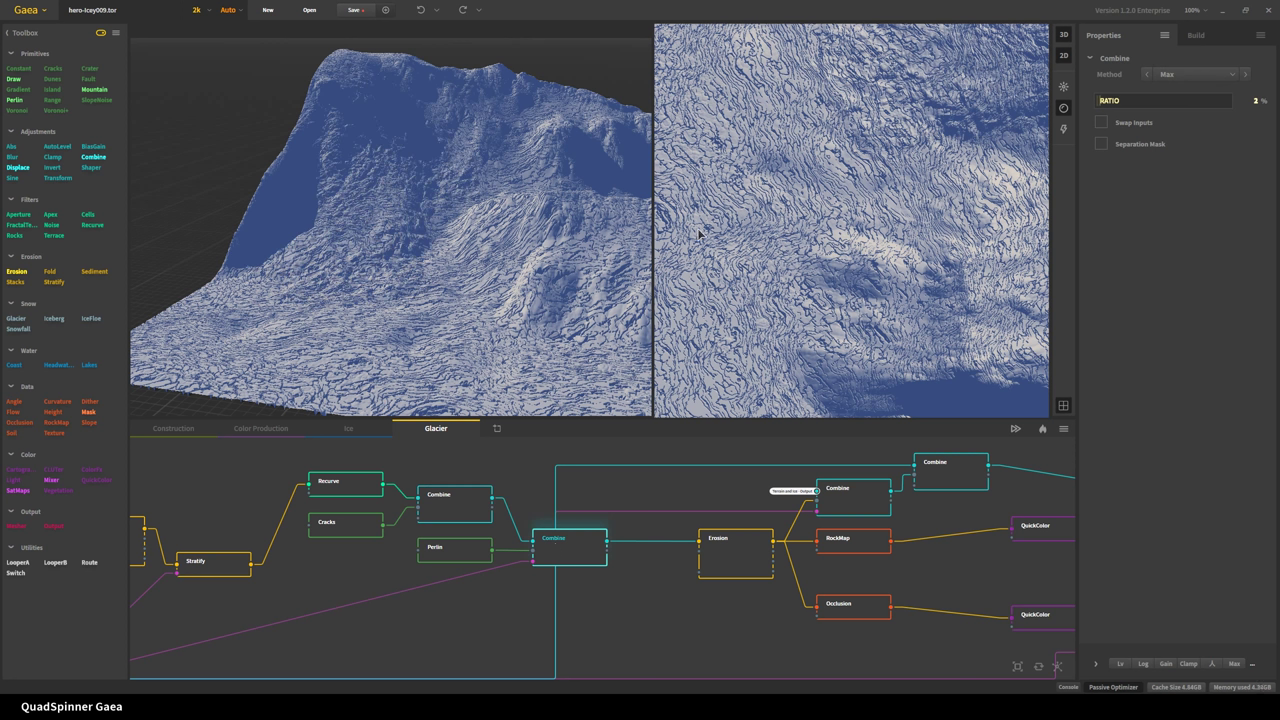
{"action": "left_click", "coordinate": [455, 561]}
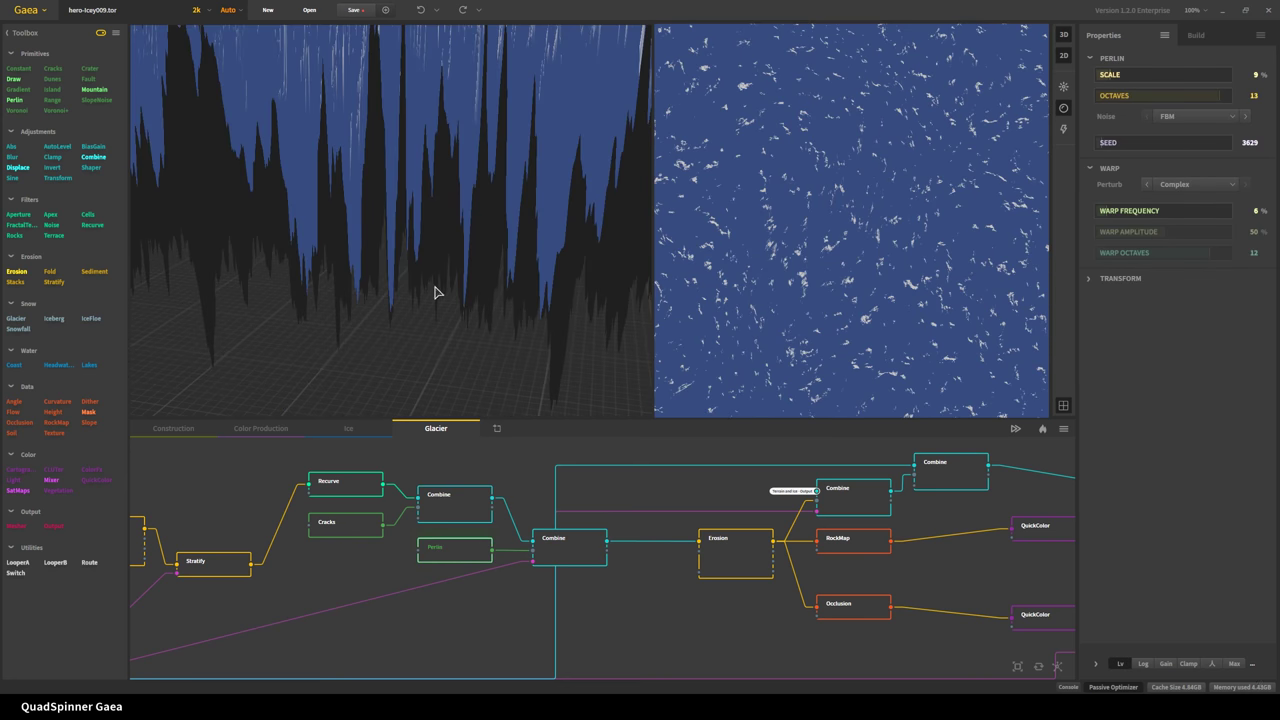
{"action": "scroll", "coordinate": [435, 292], "scroll_direction": "down", "scroll_amount": 5}
{"action": "left_click_drag", "start_coordinate": [463, 263], "coordinate": [545, 259]}
{"action": "scroll", "coordinate": [380, 269], "scroll_direction": "up", "scroll_amount": 5}
{"action": "scroll", "coordinate": [353, 262], "scroll_direction": "down", "scroll_amount": 5}
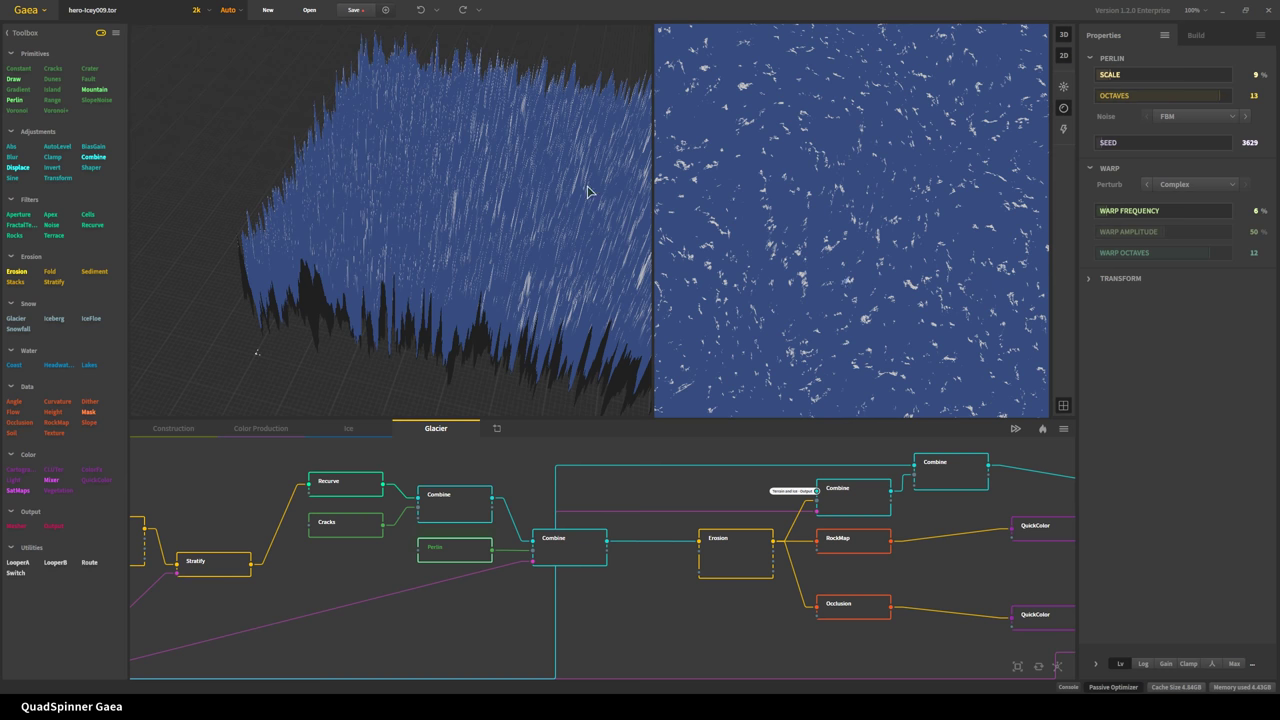
{"action": "left_click", "coordinate": [1064, 108]}
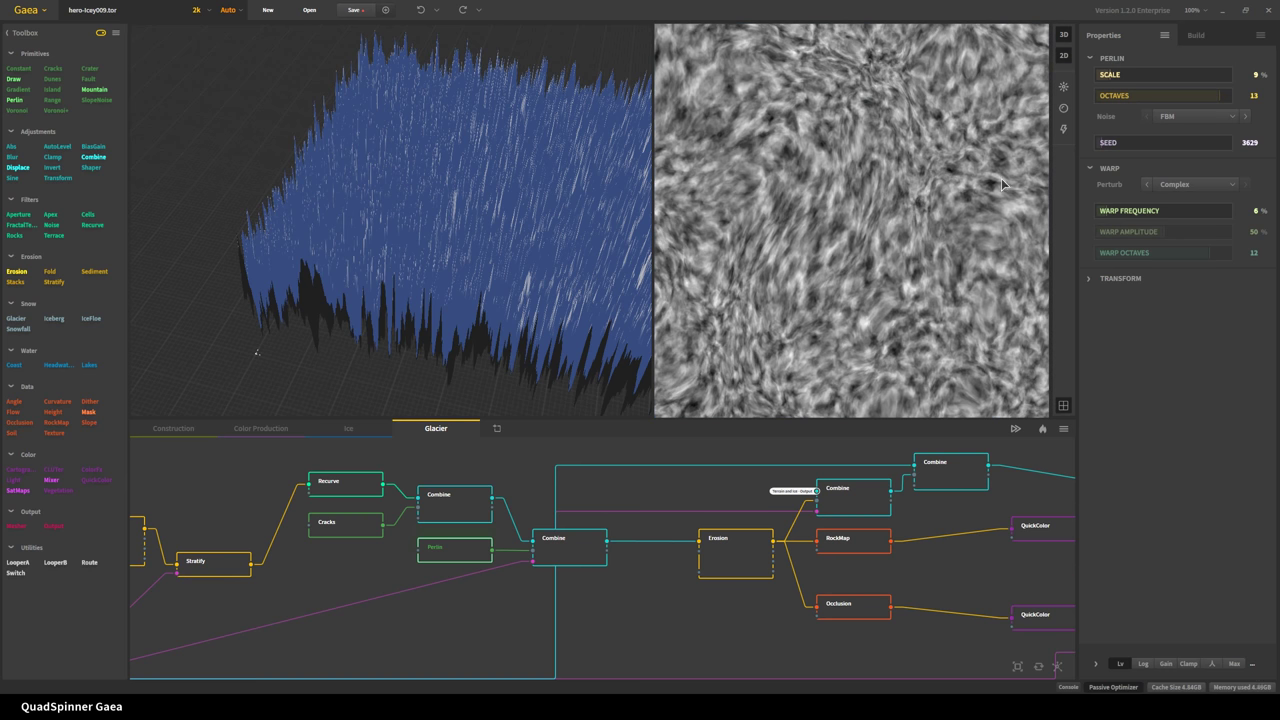
{"action": "left_click", "coordinate": [1064, 108]}
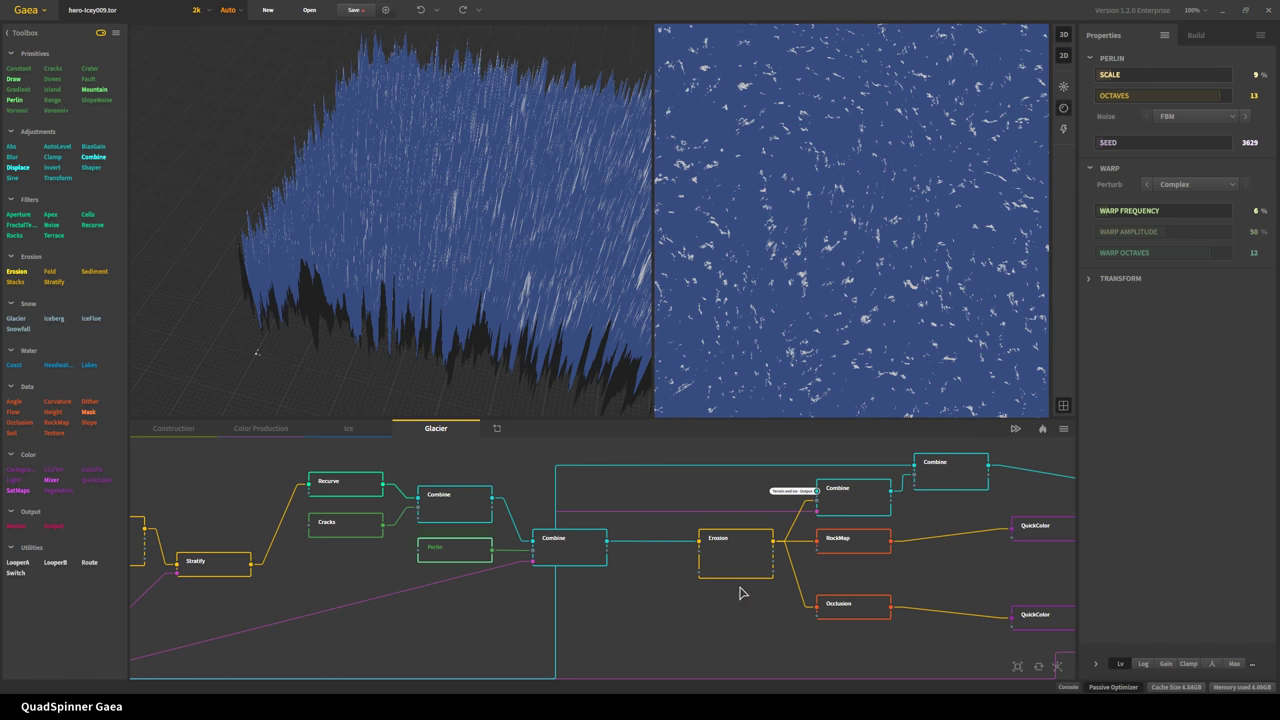
- Compare the terrain from the Max Combine node with that of the Subtract Combine node before it
{"action": "left_click", "coordinate": [578, 560]}
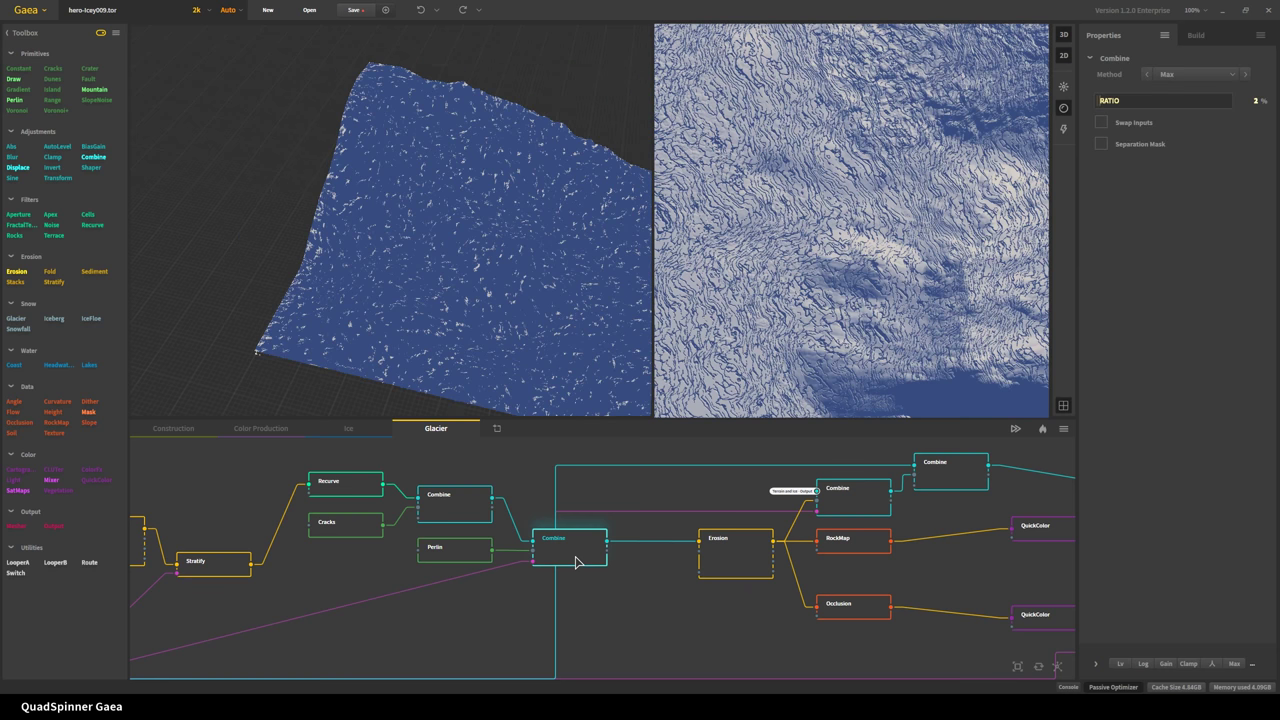
{"action": "scroll", "coordinate": [364, 248], "scroll_direction": "up", "scroll_amount": 3}
{"action": "left_click_drag", "start_coordinate": [367, 250], "coordinate": [421, 258]}
{"action": "left_click", "coordinate": [470, 516]}
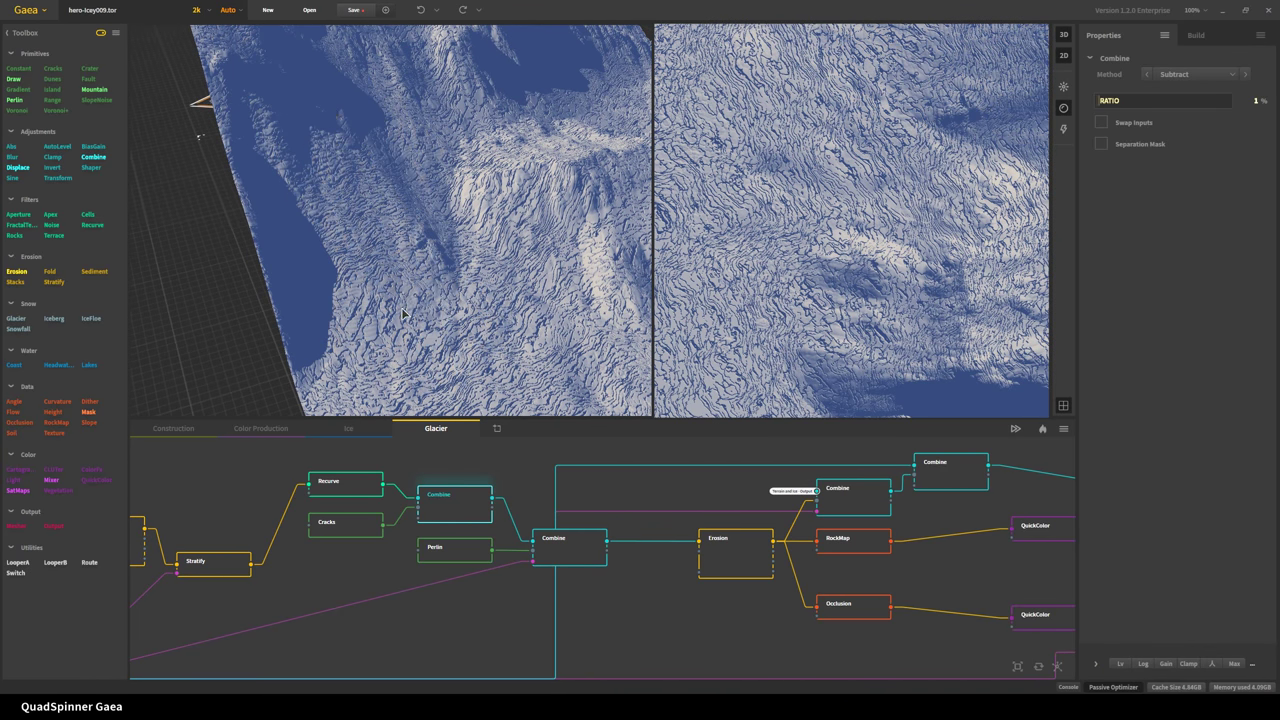
{"action": "left_click", "coordinate": [565, 552]}
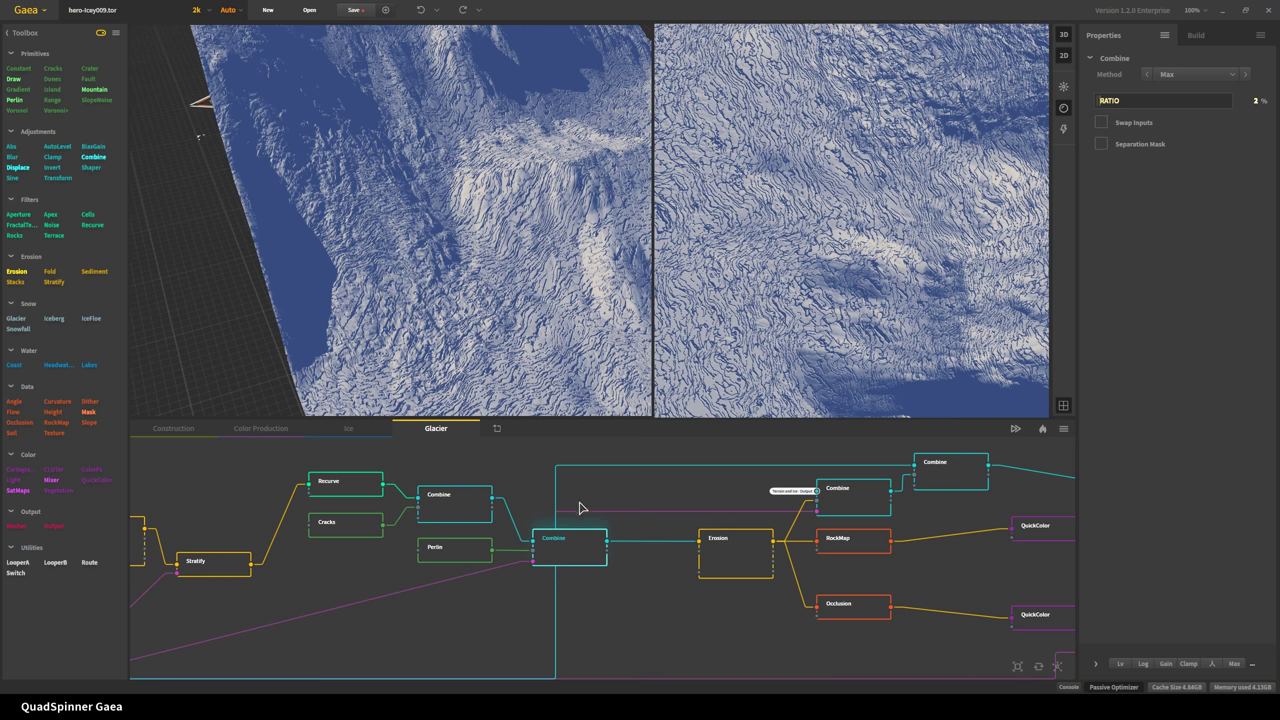
- Preview the Erosion node after the Max Combine and examine its effect on the cracked terrain
{"action": "left_click", "coordinate": [709, 567]}
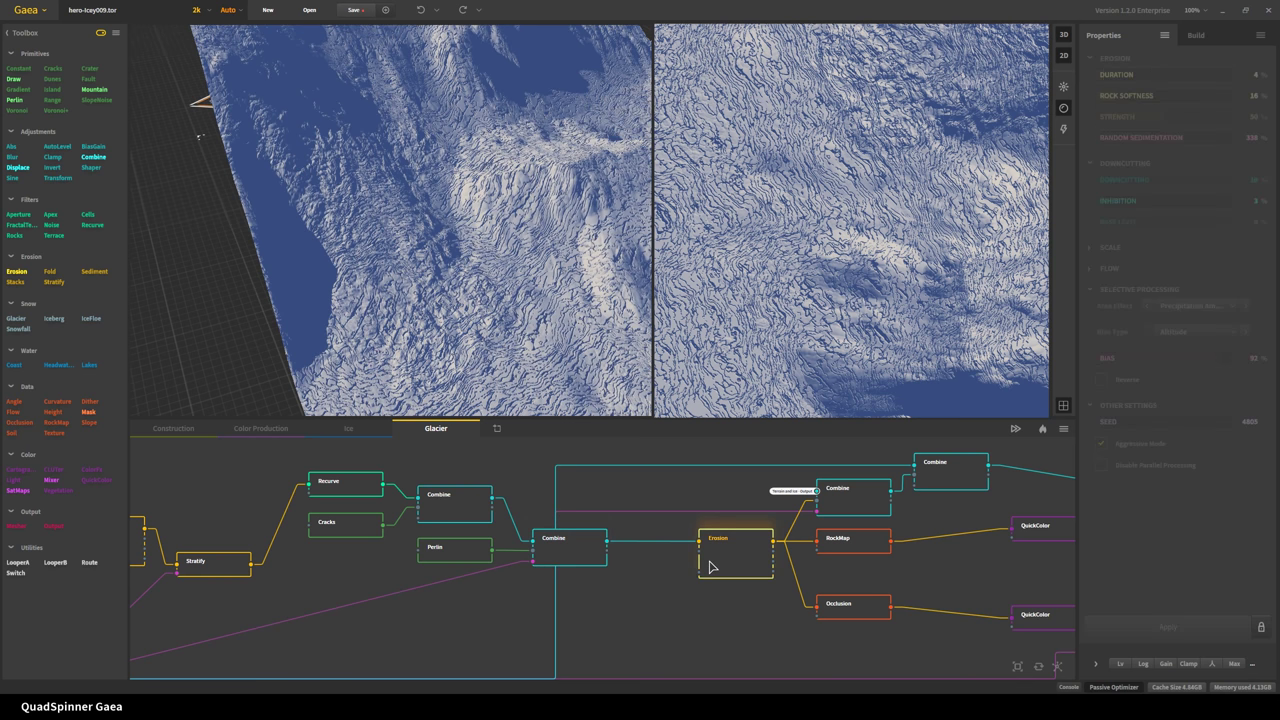
{"action": "left_click_drag", "start_coordinate": [340, 325], "coordinate": [366, 287]}
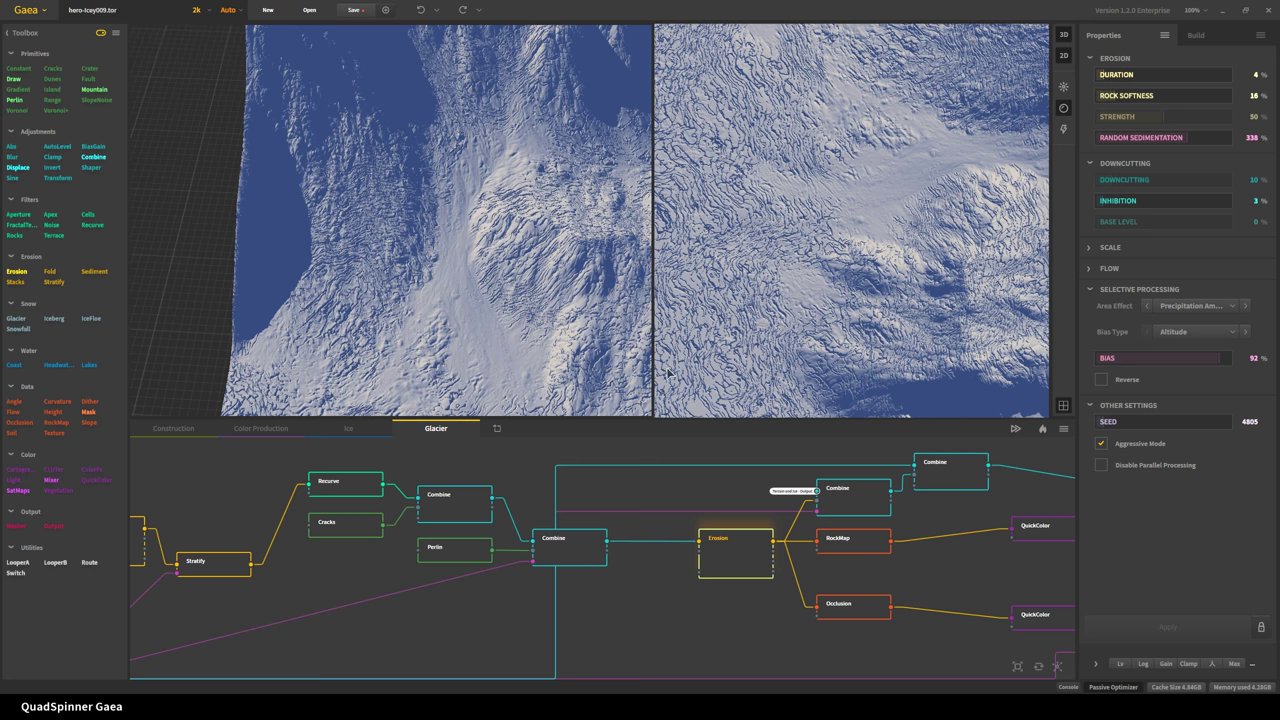
{"action": "middle_click_drag", "start_coordinate": [690, 540], "coordinate": [390, 568]}
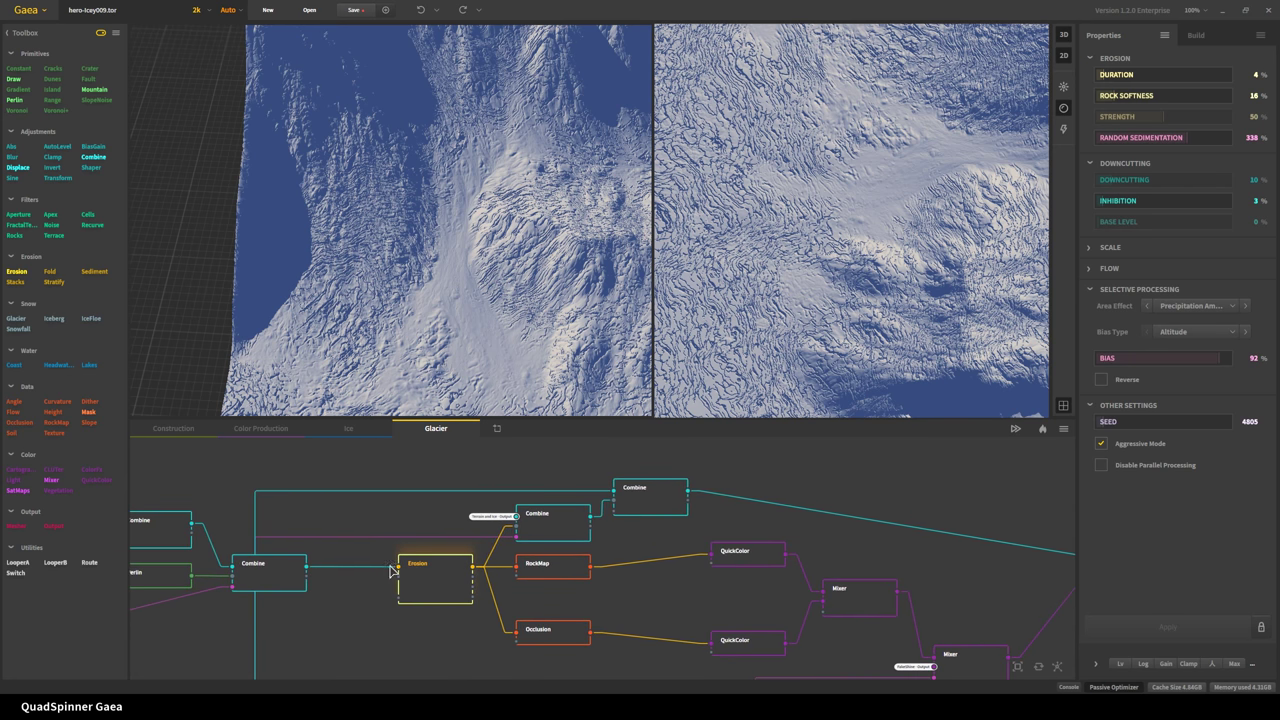
{"action": "middle_click_drag", "start_coordinate": [623, 608], "coordinate": [565, 630]}
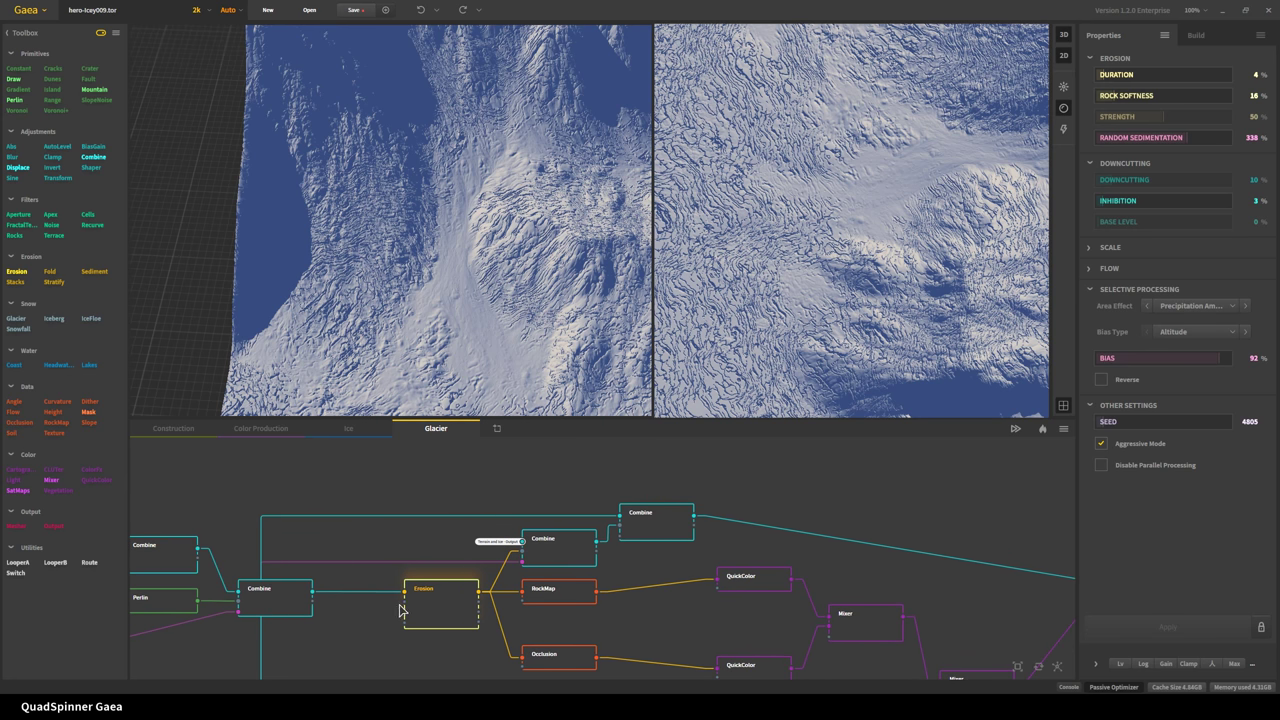
- Preview the Blend Combine node after Erosion, inspect the node supplying its mask, and reselect the Combine
{"action": "left_click", "coordinate": [543, 551]}
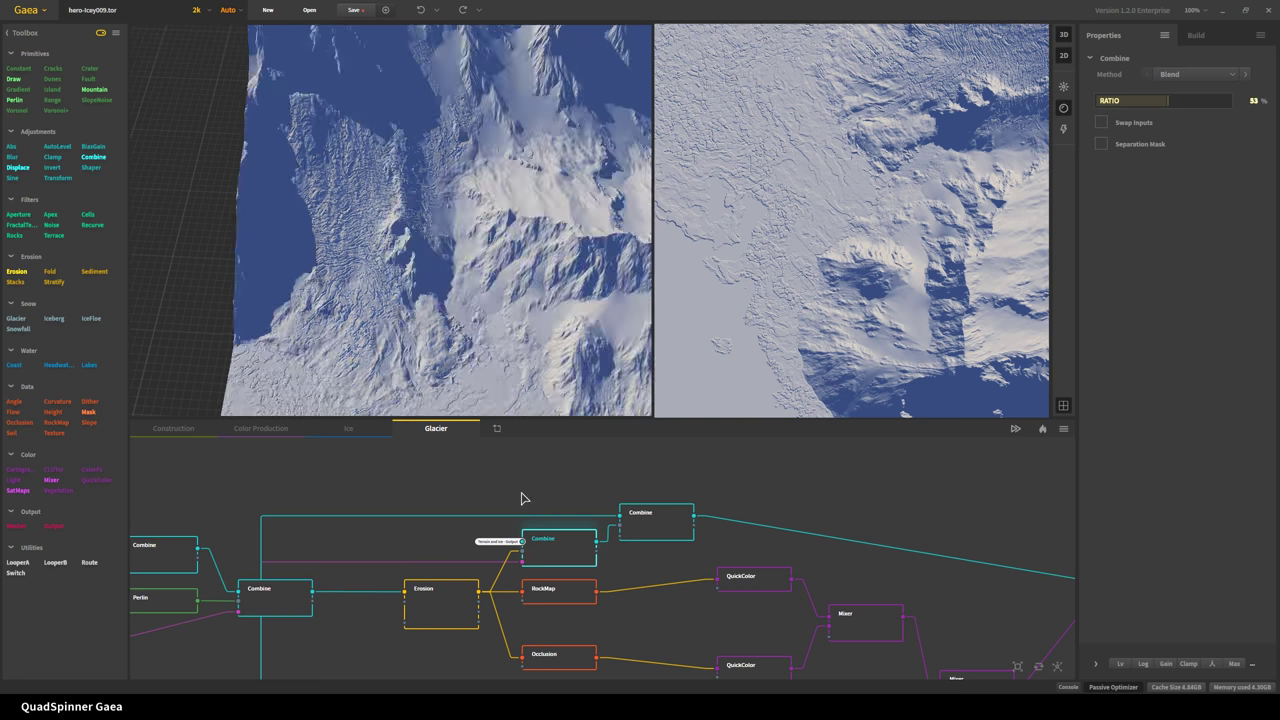
{"action": "left_click_drag", "start_coordinate": [410, 313], "coordinate": [455, 410]}
{"action": "right_click_drag", "start_coordinate": [328, 634], "coordinate": [796, 523]}
{"action": "left_click", "coordinate": [333, 566]}
{"action": "right_click_drag", "start_coordinate": [679, 478], "coordinate": [695, 638]}
{"action": "left_click", "coordinate": [725, 586]}
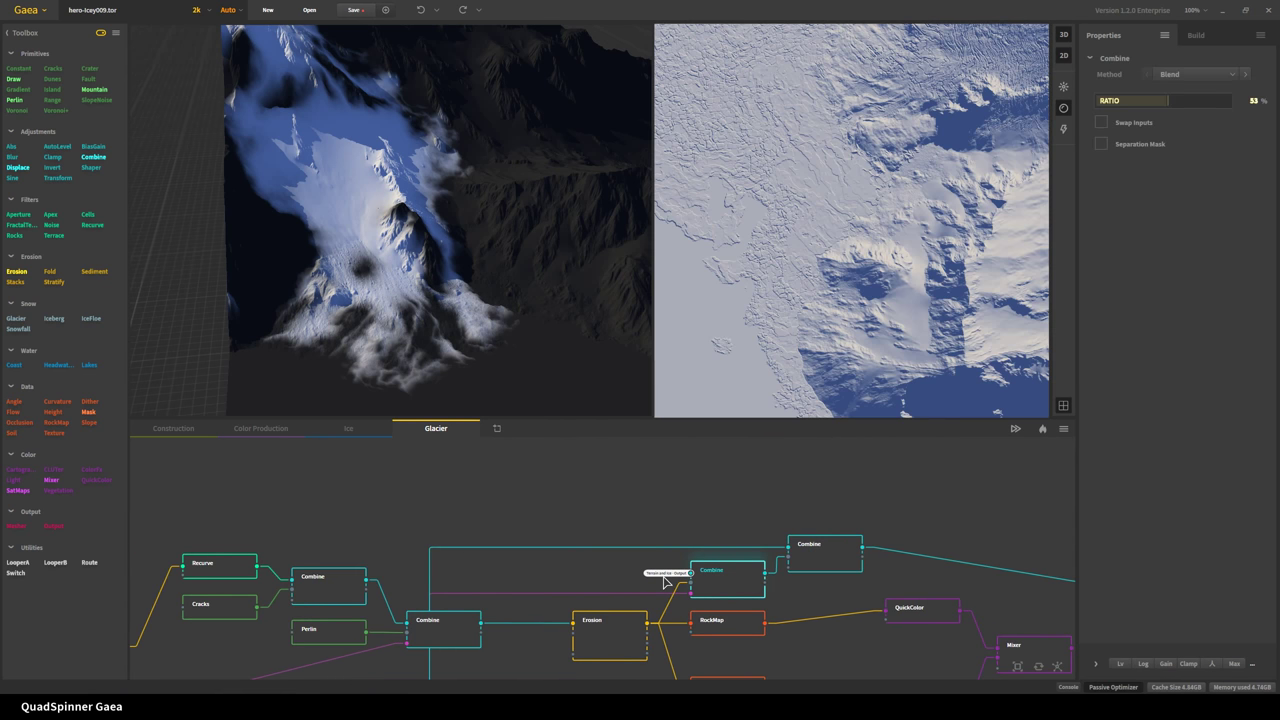
- Examine the Terrain and Ice input of the Blend Combine node and the blended glacier in 3D
{"action": "scroll", "coordinate": [690, 578], "scroll_direction": "up", "scroll_amount": 3}
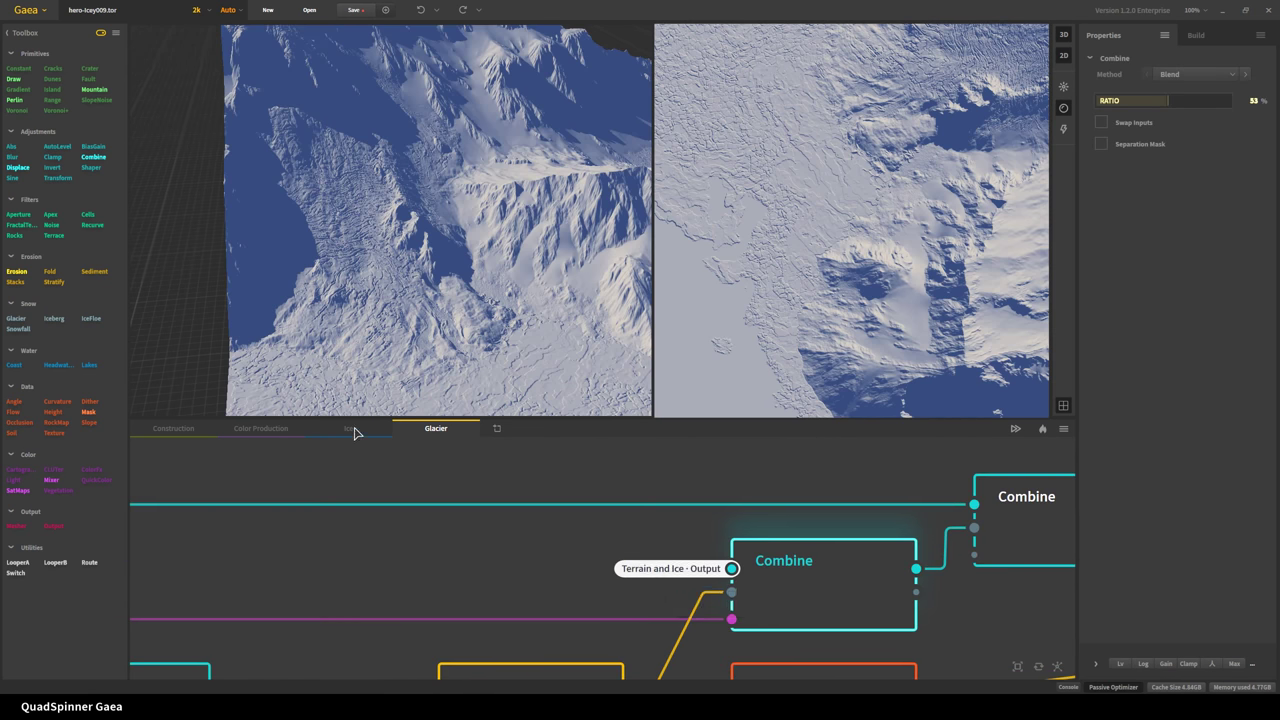
{"action": "right_click_drag", "start_coordinate": [871, 606], "coordinate": [666, 614]}
{"action": "scroll", "coordinate": [663, 623], "scroll_direction": "down", "scroll_amount": 3}
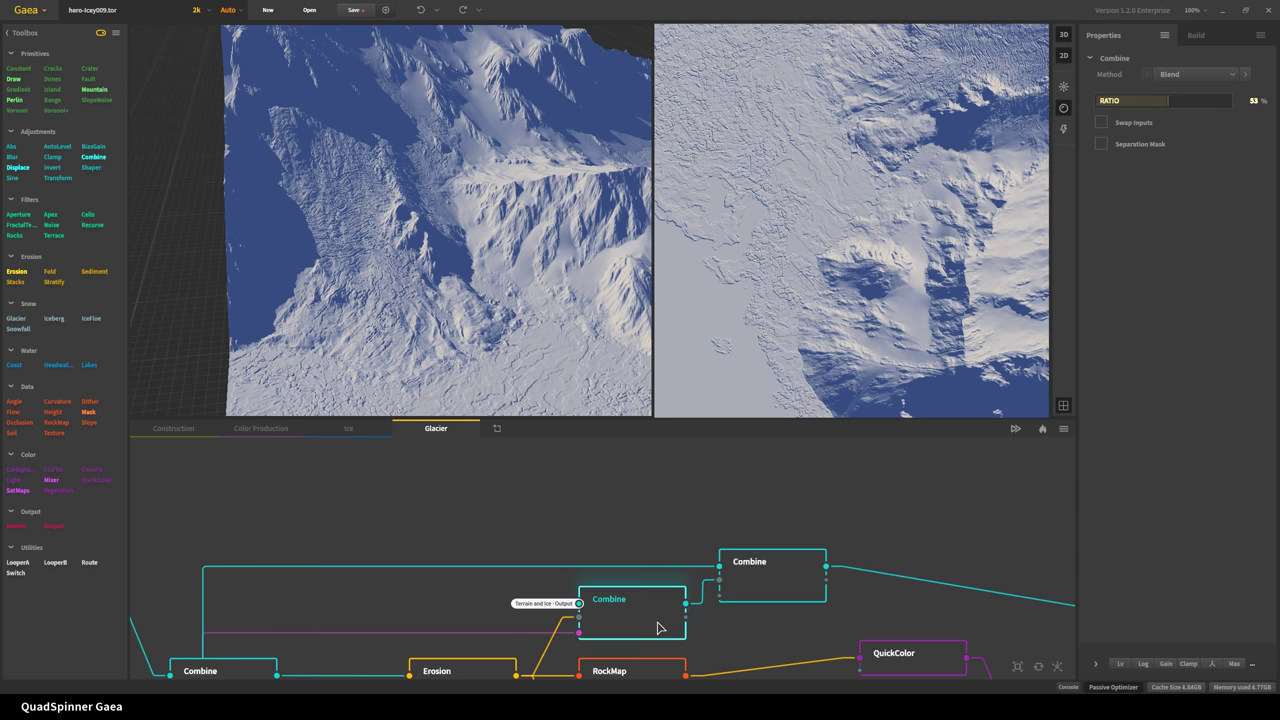
{"action": "left_click_drag", "start_coordinate": [378, 365], "coordinate": [290, 365]}
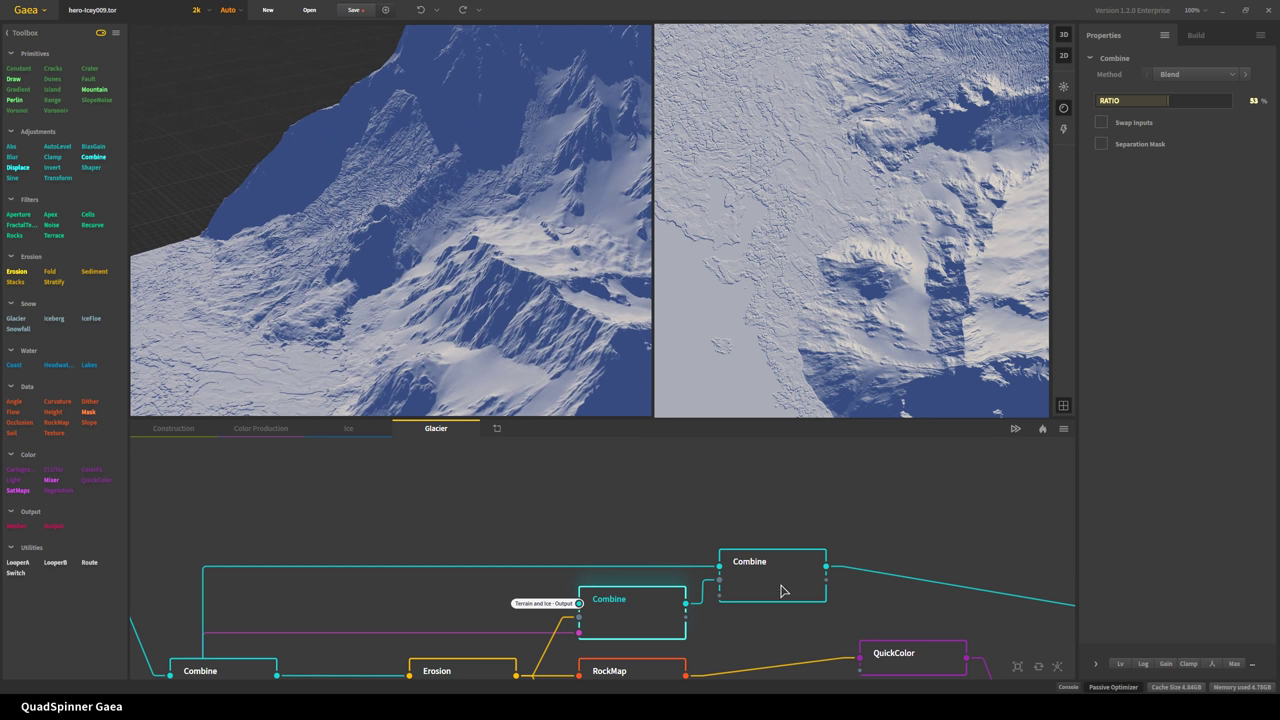
- Preview the final Combine node using the Screen method, and examine its connections and the resulting glacier from several angles
{"action": "left_click", "coordinate": [253, 603]}
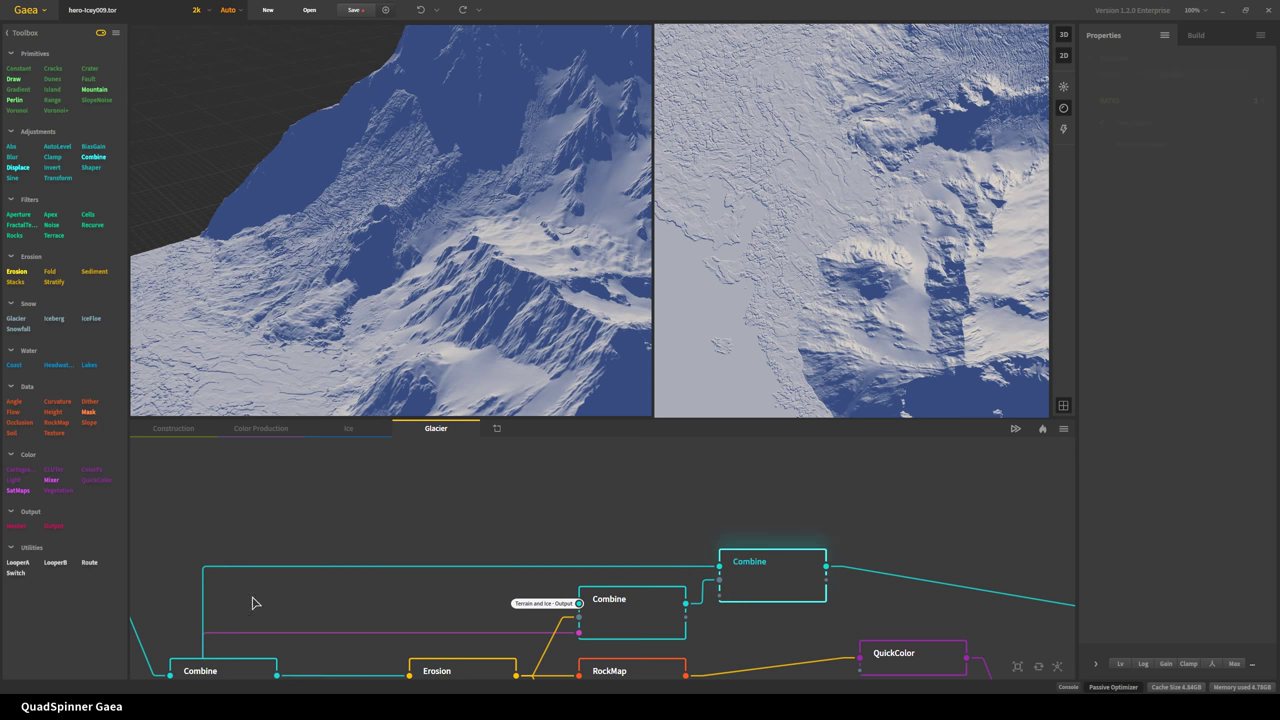
{"action": "scroll", "coordinate": [640, 503], "scroll_direction": "down", "scroll_amount": 5}
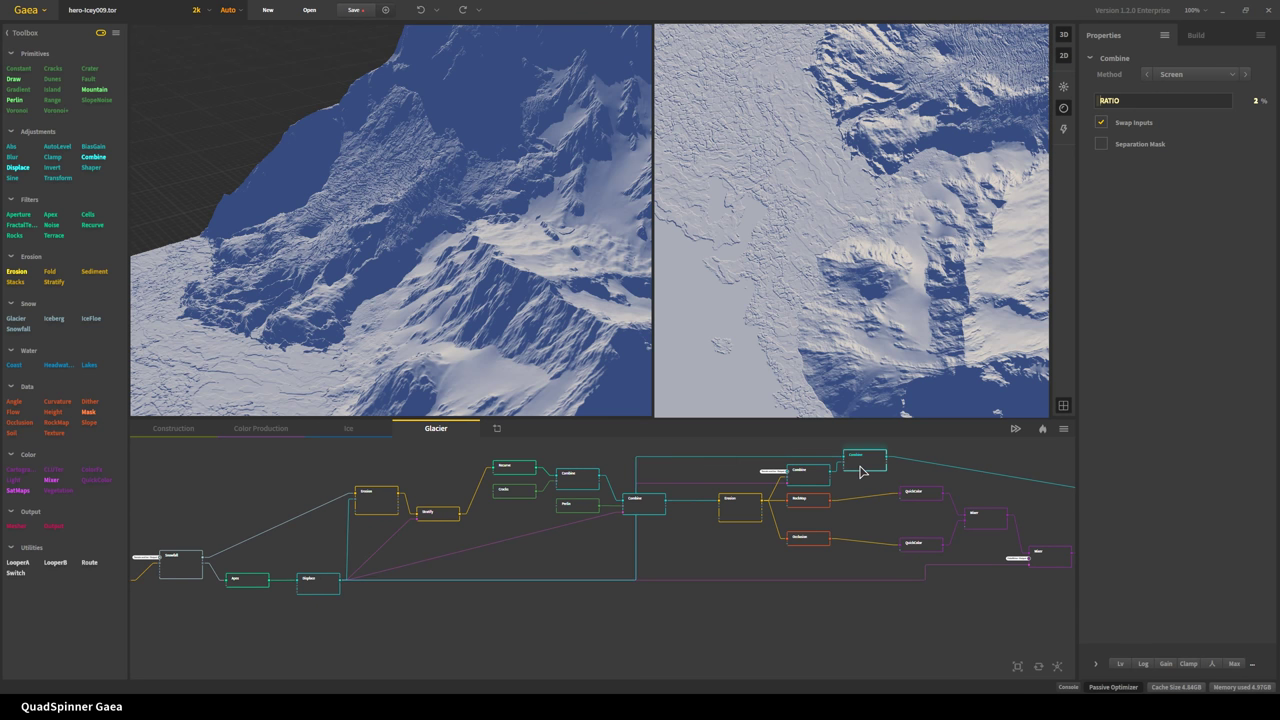
{"action": "left_click_drag", "start_coordinate": [240, 375], "coordinate": [313, 354]}
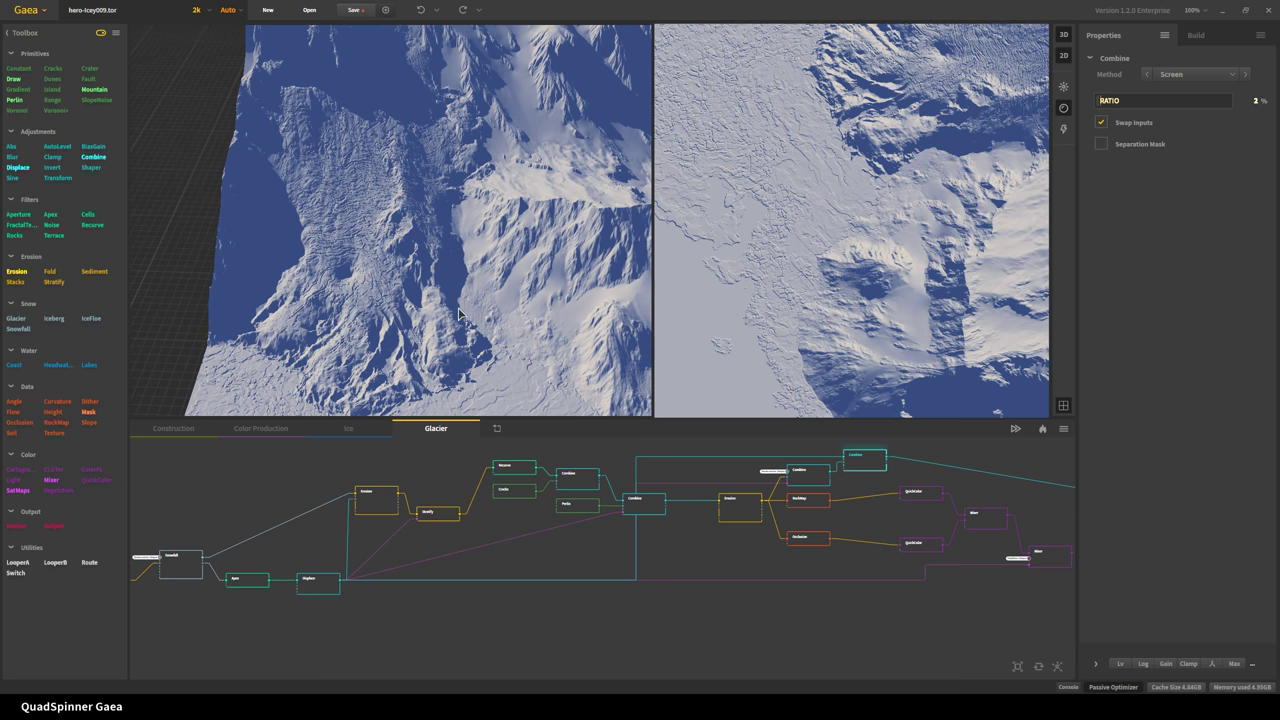
{"action": "scroll", "coordinate": [908, 466], "scroll_direction": "up", "scroll_amount": 3}
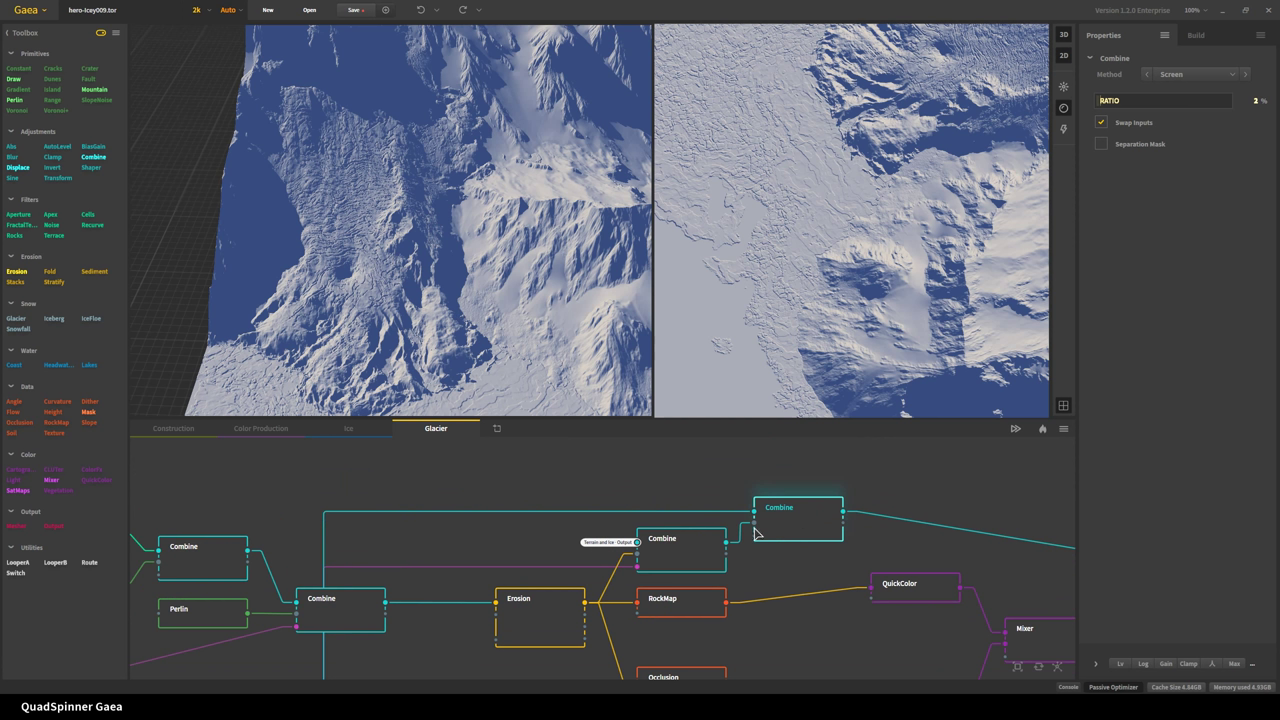
{"action": "left_click_drag", "start_coordinate": [410, 273], "coordinate": [374, 364]}
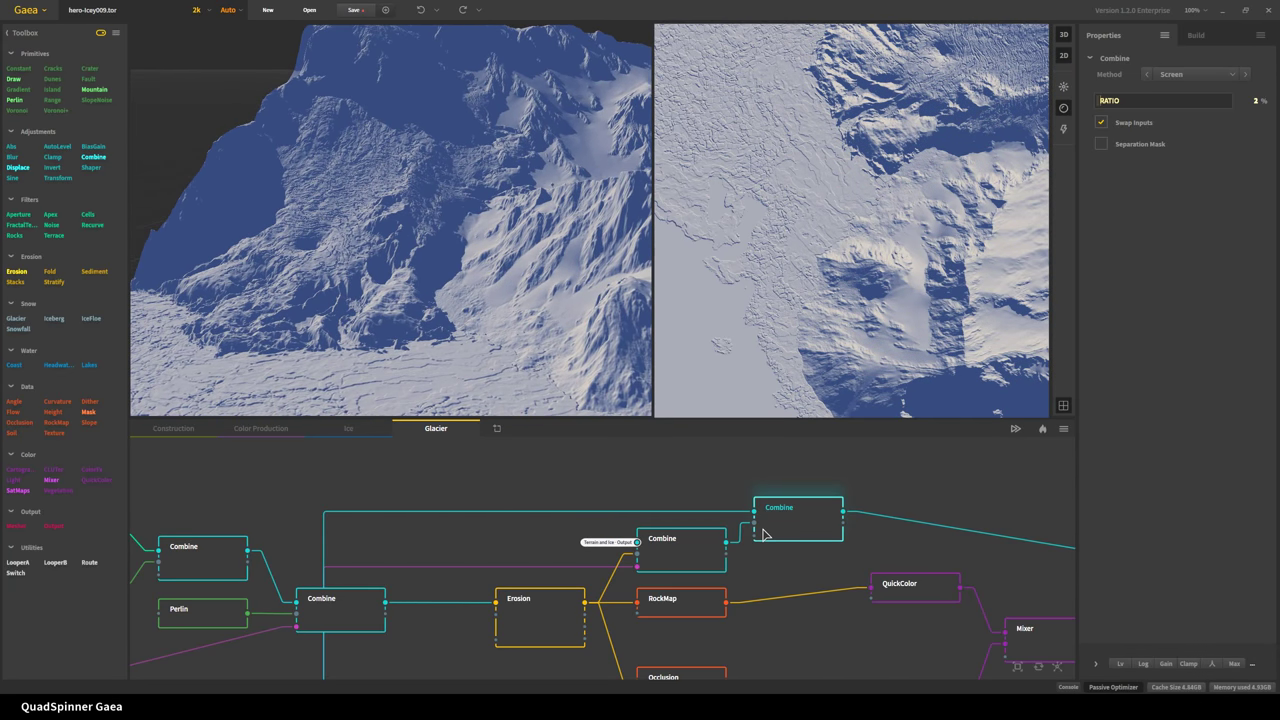
{"action": "scroll", "coordinate": [449, 481], "scroll_direction": "down", "scroll_amount": 3}
{"action": "middle_click_drag", "start_coordinate": [449, 483], "coordinate": [535, 551]}
{"action": "scroll", "coordinate": [512, 527], "scroll_direction": "up", "scroll_amount": 3}
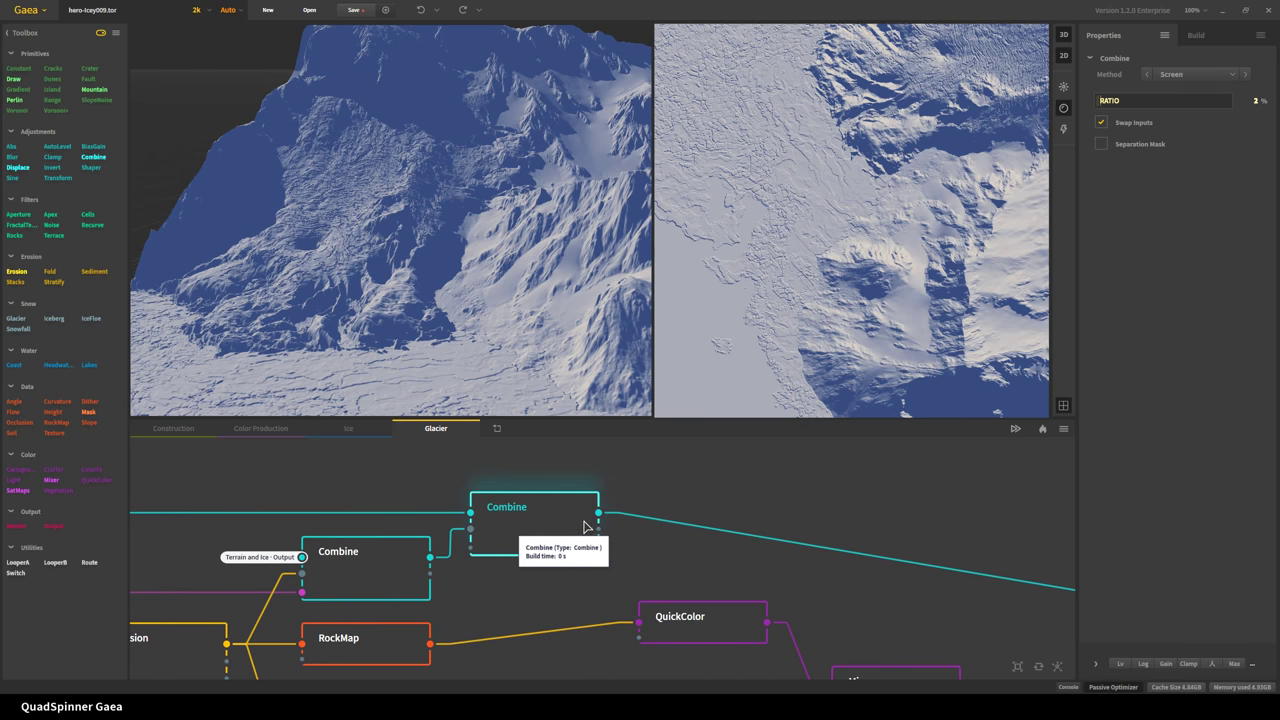
{"action": "scroll", "coordinate": [585, 527], "scroll_direction": "down", "scroll_amount": 3}
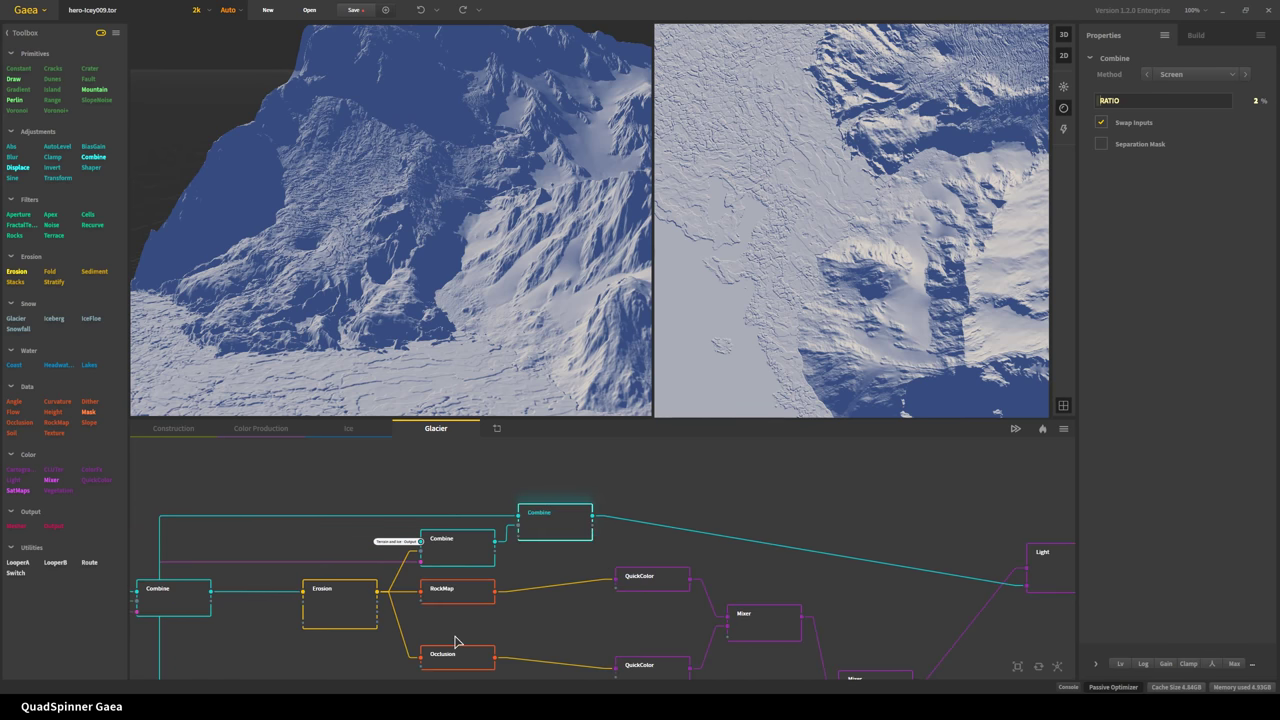
- Preview the RockMap node fed by Erosion with 2D shading disabled, and select the Occlusion node
{"action": "scroll", "coordinate": [452, 641], "scroll_direction": "up", "scroll_amount": 3}
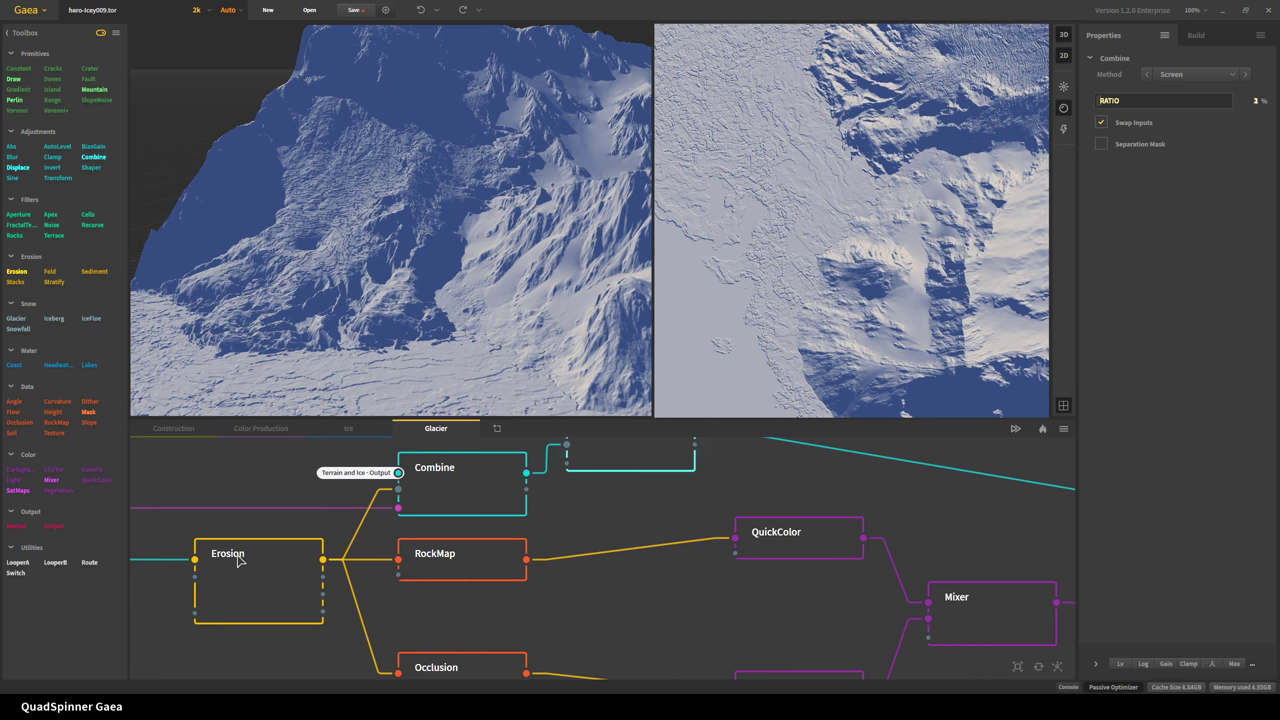
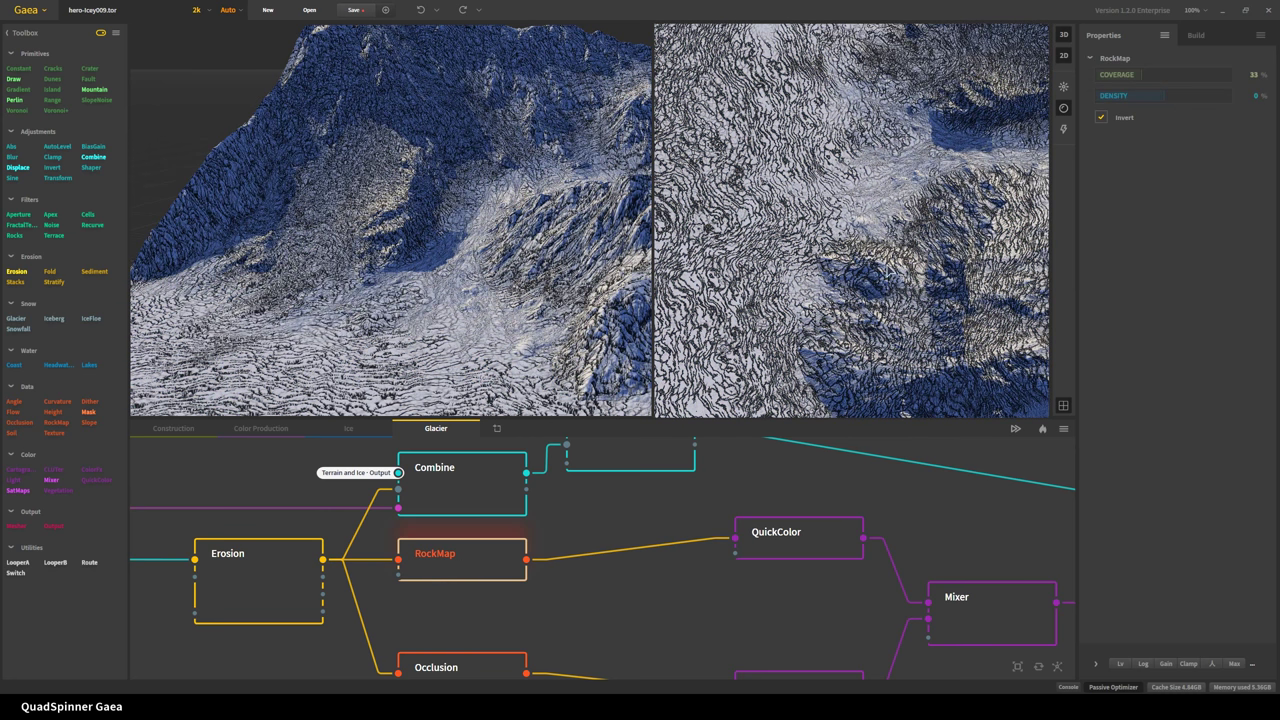
{"action": "left_click", "coordinate": [1064, 109]}
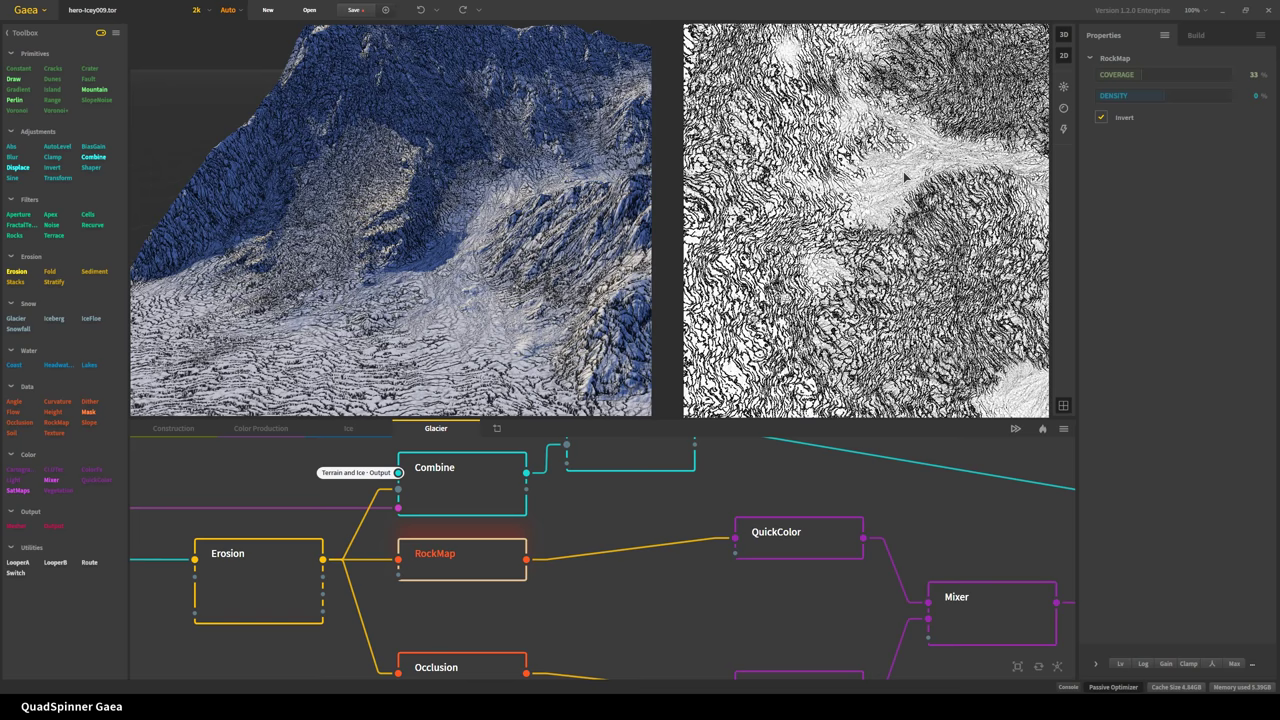
{"action": "scroll", "coordinate": [484, 655], "scroll_direction": "down", "scroll_amount": 1}
{"action": "left_click", "coordinate": [478, 607]}
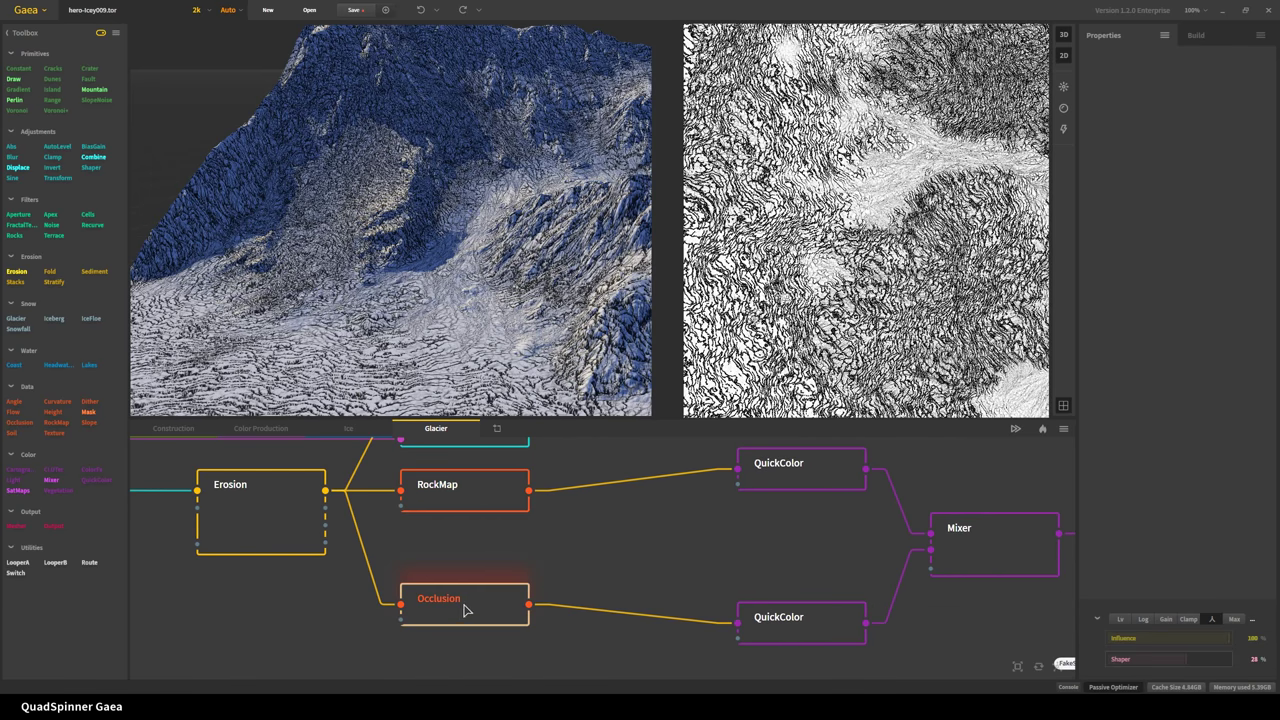
- Preview the QuickColor node connected to RockMap and re-enable shading in the 2D view
{"action": "middle_click_drag", "start_coordinate": [669, 518], "coordinate": [592, 564]}
{"action": "left_click", "coordinate": [680, 505]}
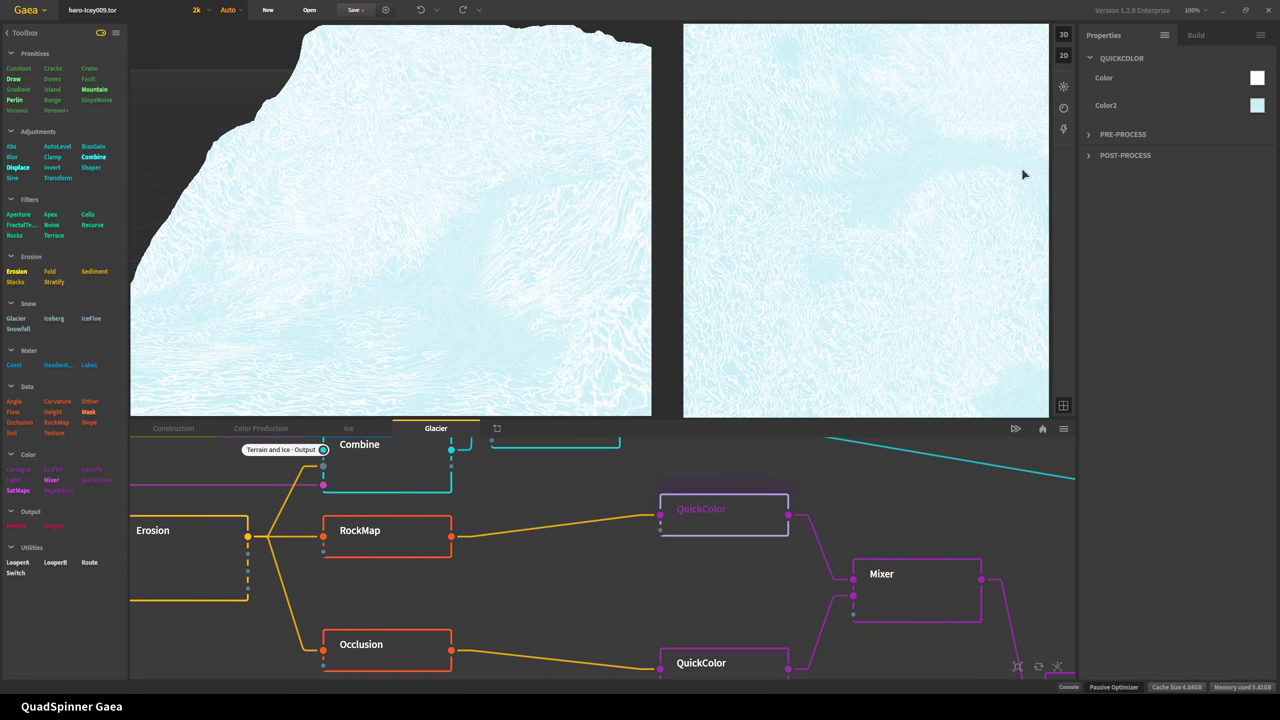
{"action": "left_click", "coordinate": [1063, 110]}
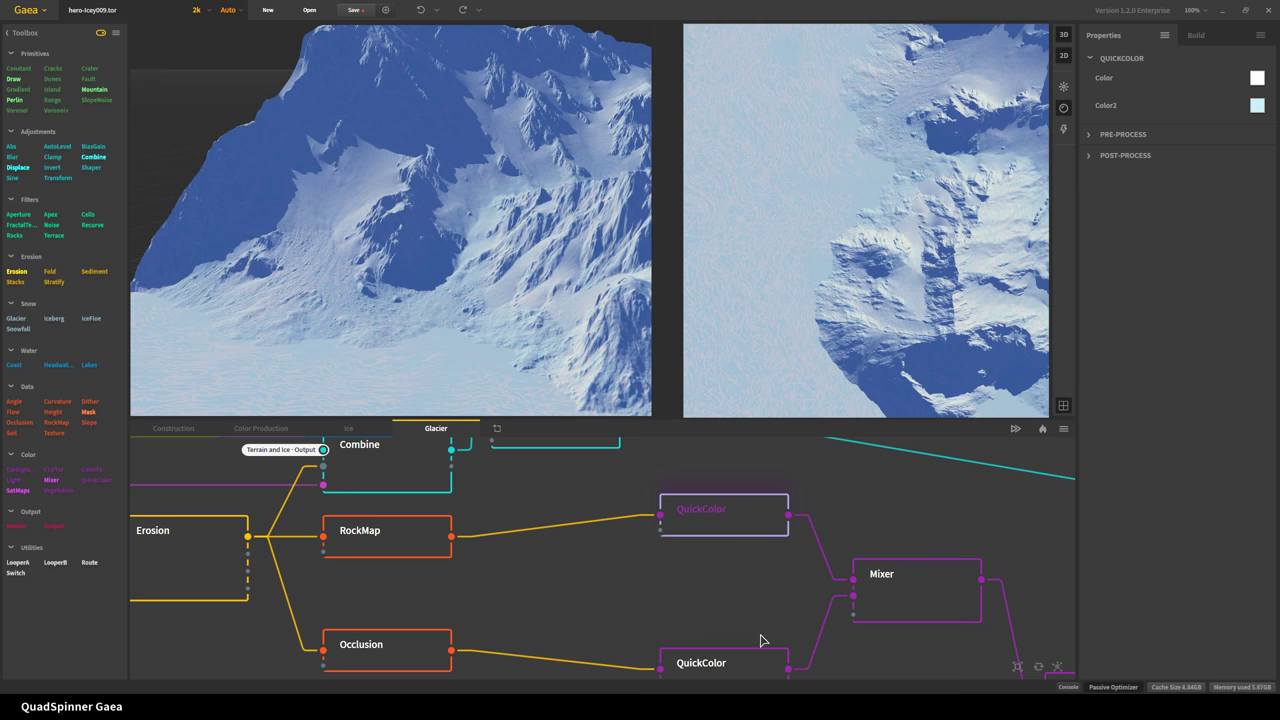
- Preview the QuickColor node fed by Occlusion and the Multiply Mixer that joins both QuickColor nodes
{"action": "left_click", "coordinate": [692, 666]}
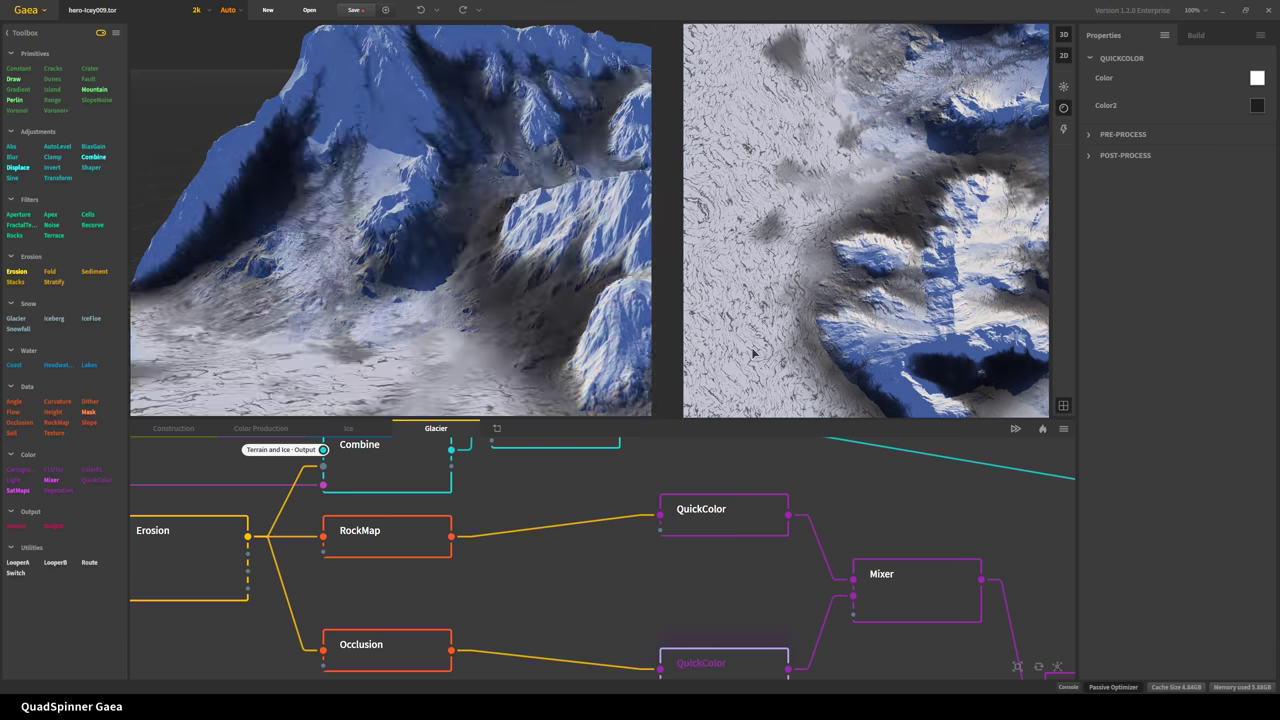
{"action": "middle_click_drag", "start_coordinate": [803, 510], "coordinate": [527, 485]}
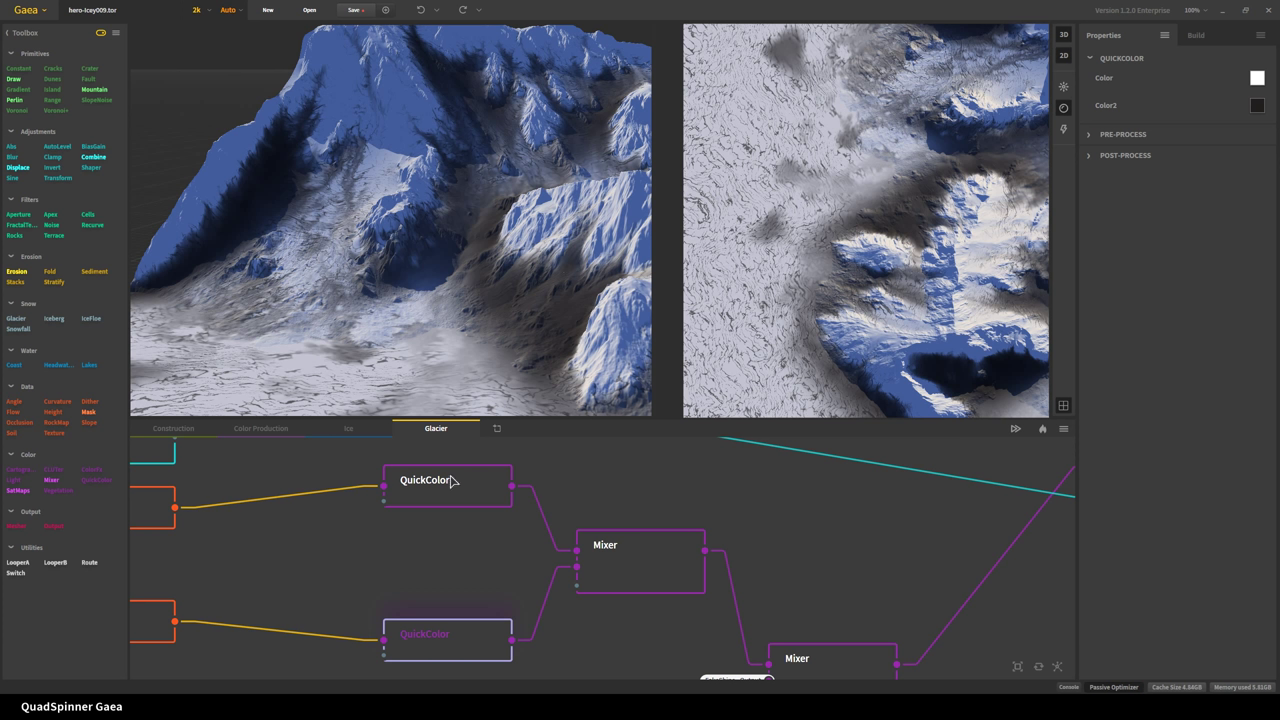
{"action": "left_click", "coordinate": [618, 585]}
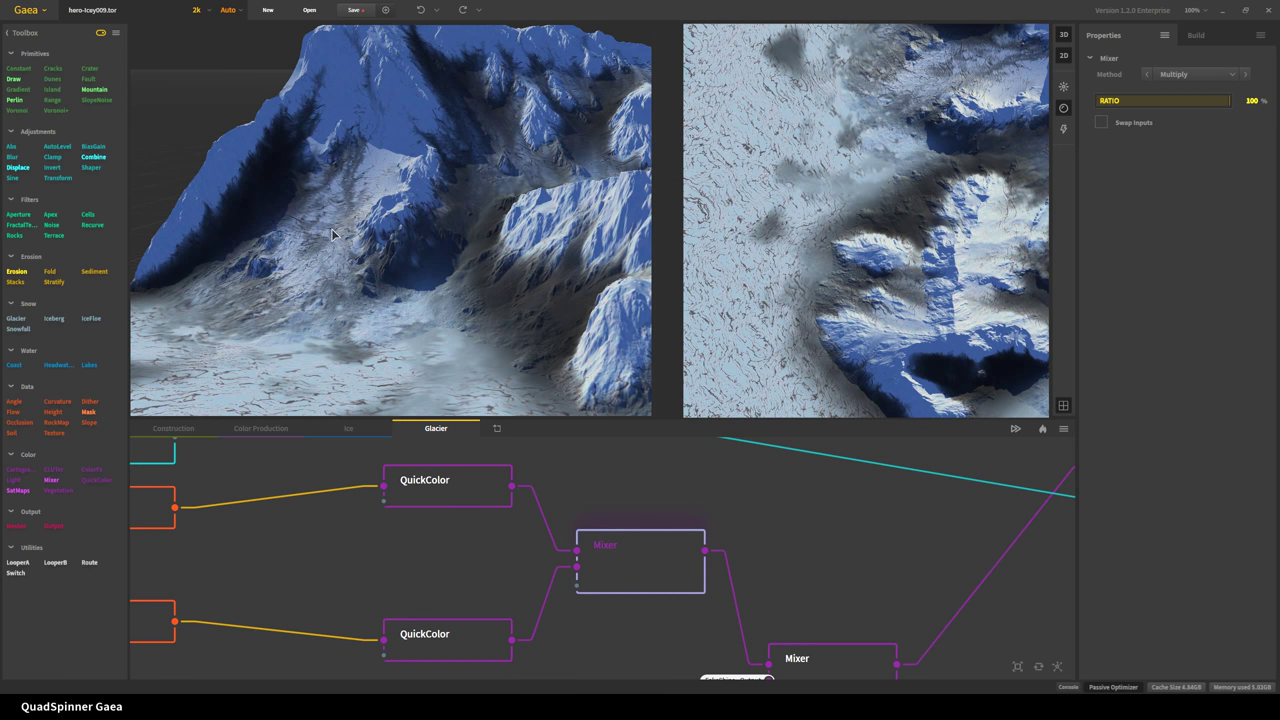
- Preview the final Blend Mixer in the Glacier graph and trace its FakeShine input to the Color Production graph
{"action": "middle_click_drag", "start_coordinate": [796, 655], "coordinate": [711, 570]}
{"action": "scroll", "coordinate": [693, 585], "scroll_direction": "down", "scroll_amount": 5}
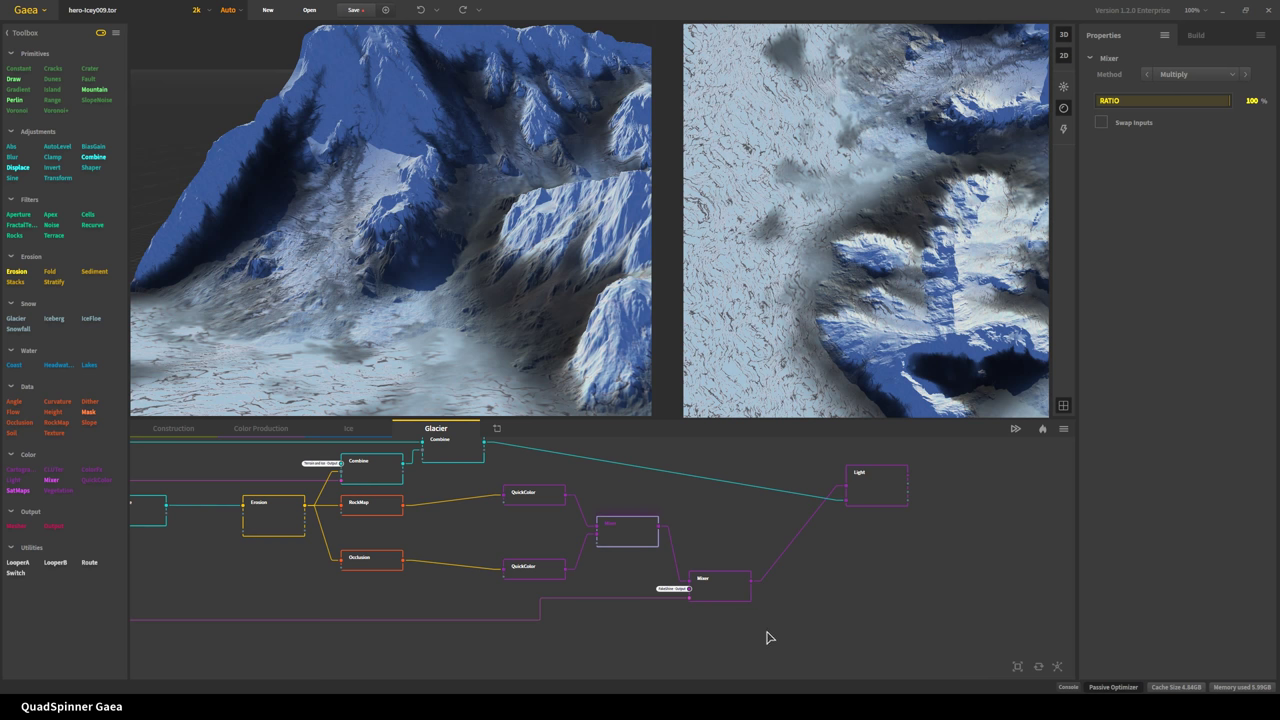
{"action": "left_click", "coordinate": [738, 597]}
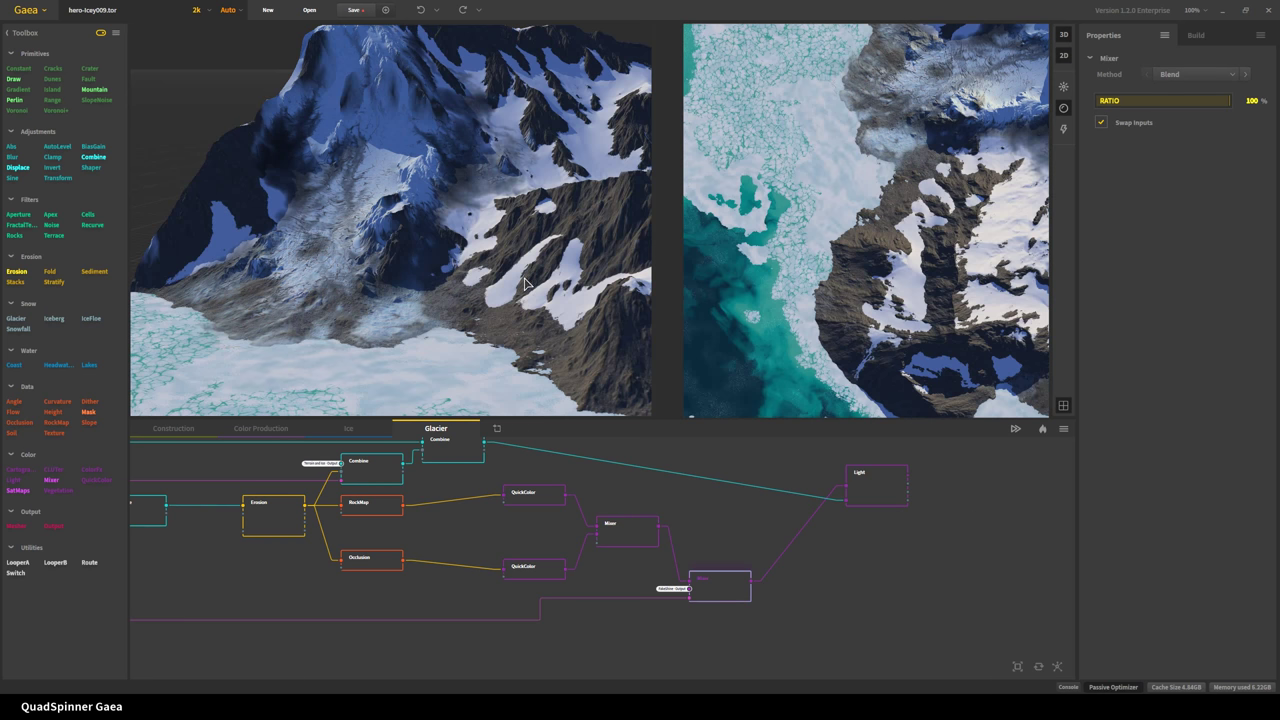
{"action": "scroll", "coordinate": [684, 595], "scroll_direction": "up", "scroll_amount": 2}
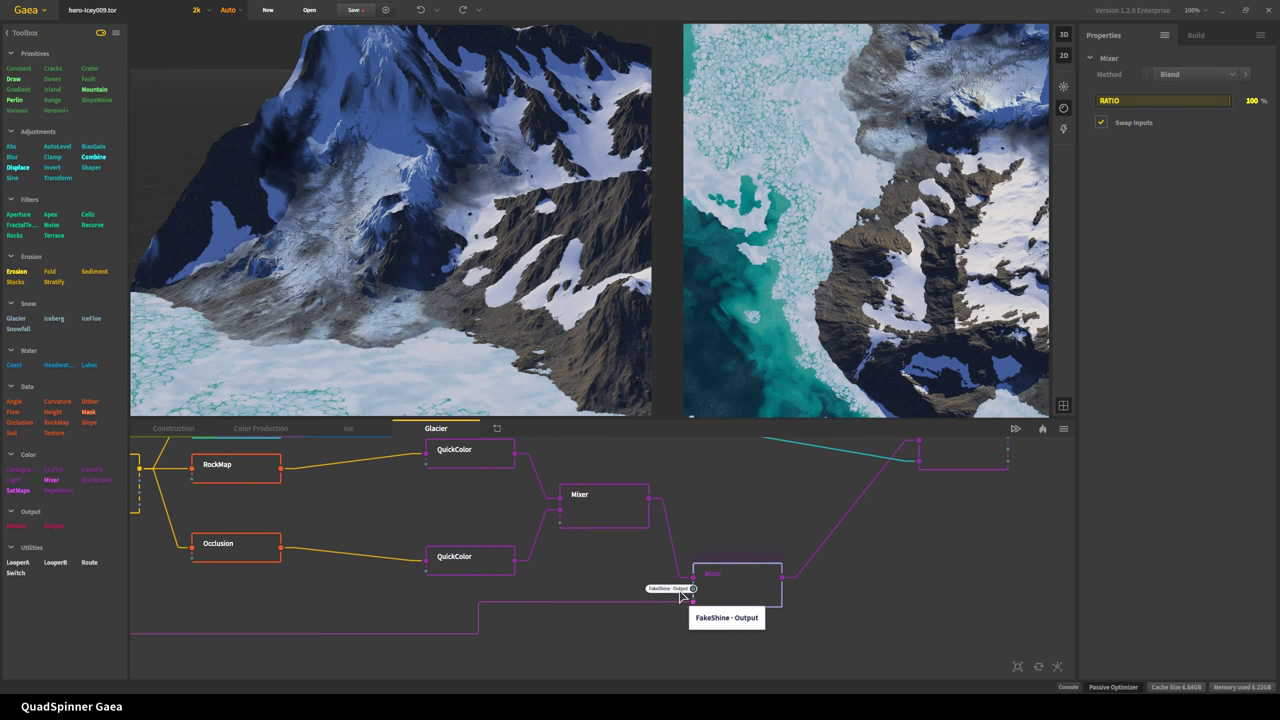
{"action": "left_click", "coordinate": [250, 432]}
{"action": "middle_click_drag", "start_coordinate": [777, 611], "coordinate": [783, 512]}
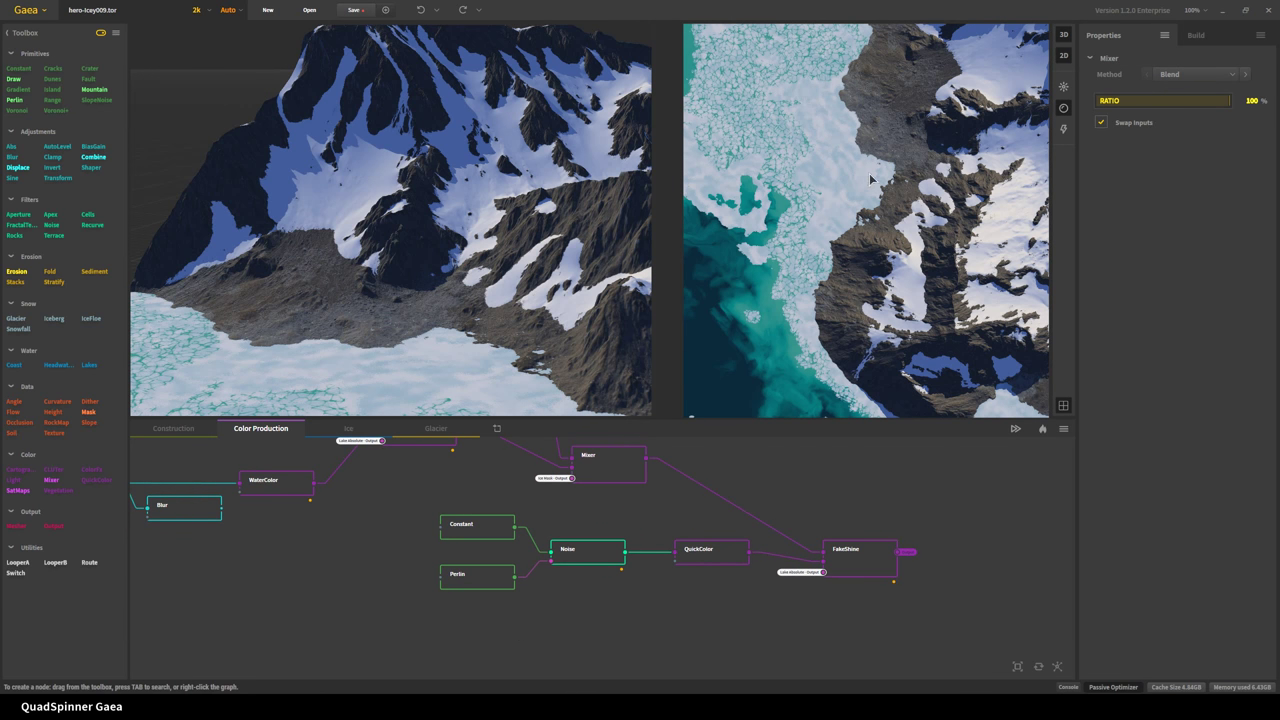
- Preview the final Combine node in the Glacier graph with the last Mixer's colours over it, and examine the glacier and water in 3D
{"action": "left_click", "coordinate": [423, 428]}
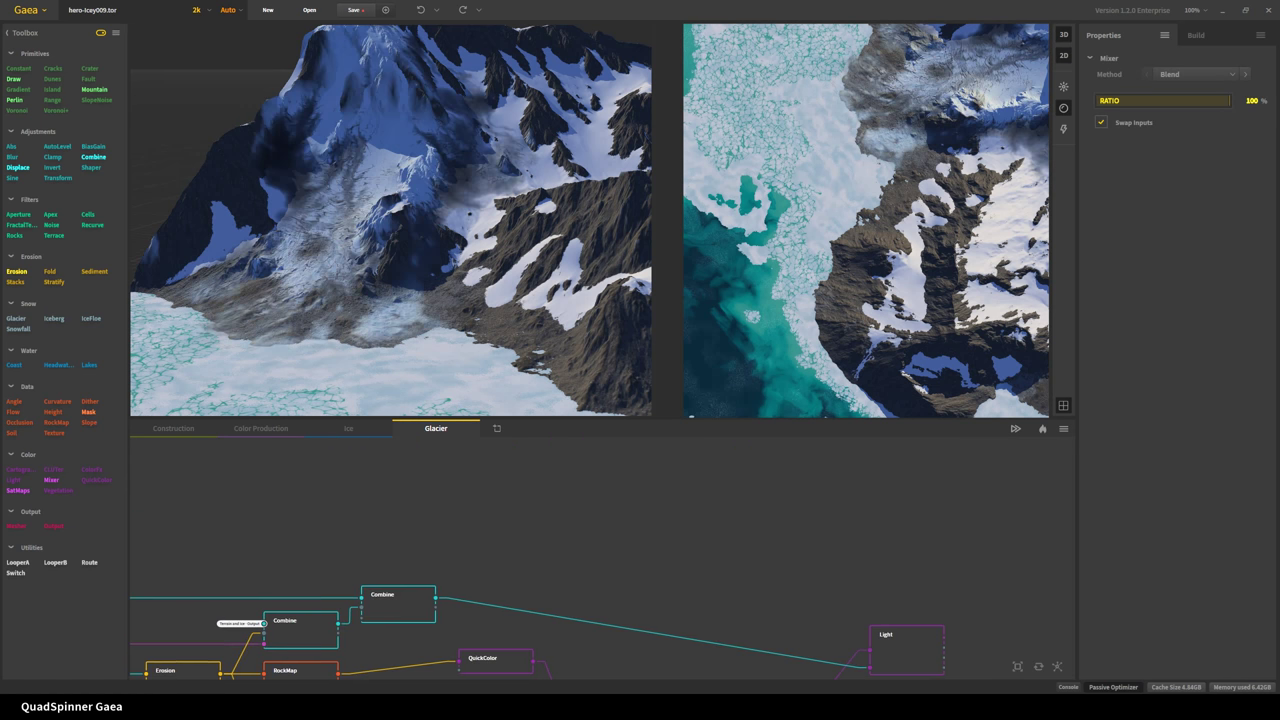
{"action": "left_click", "coordinate": [406, 612]}
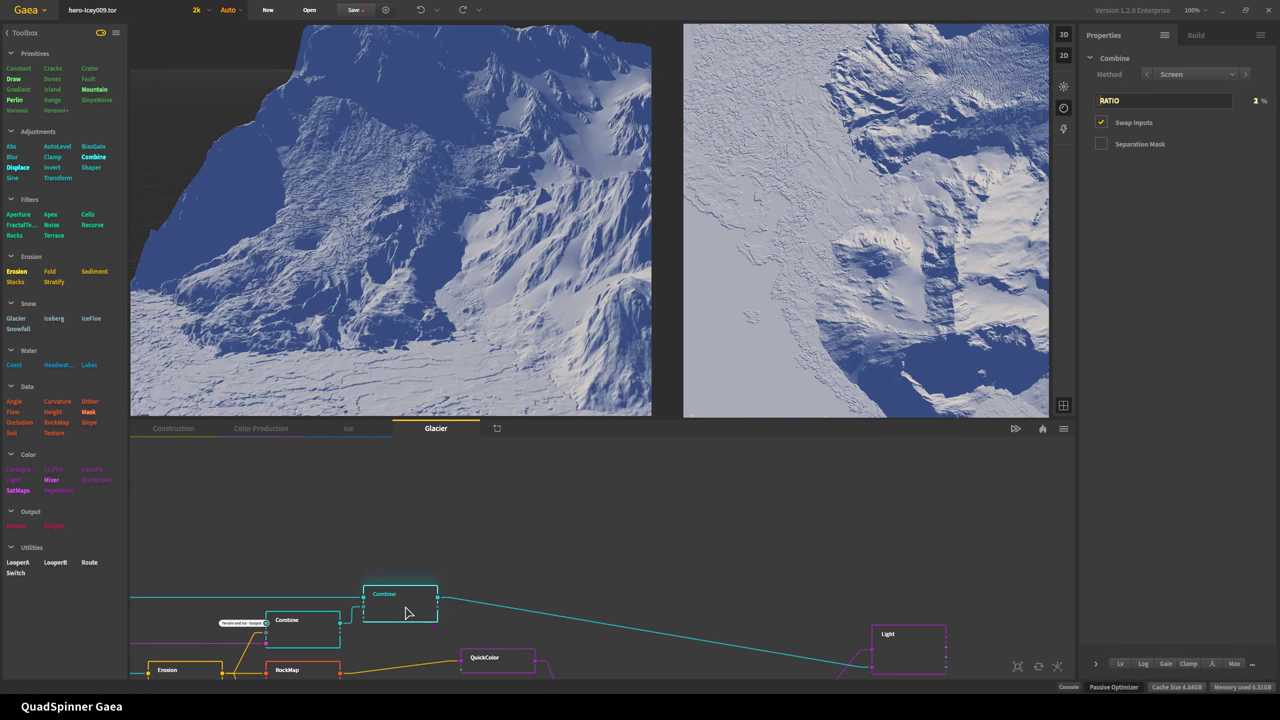
{"action": "middle_click_drag", "start_coordinate": [466, 474], "coordinate": [606, 674]}
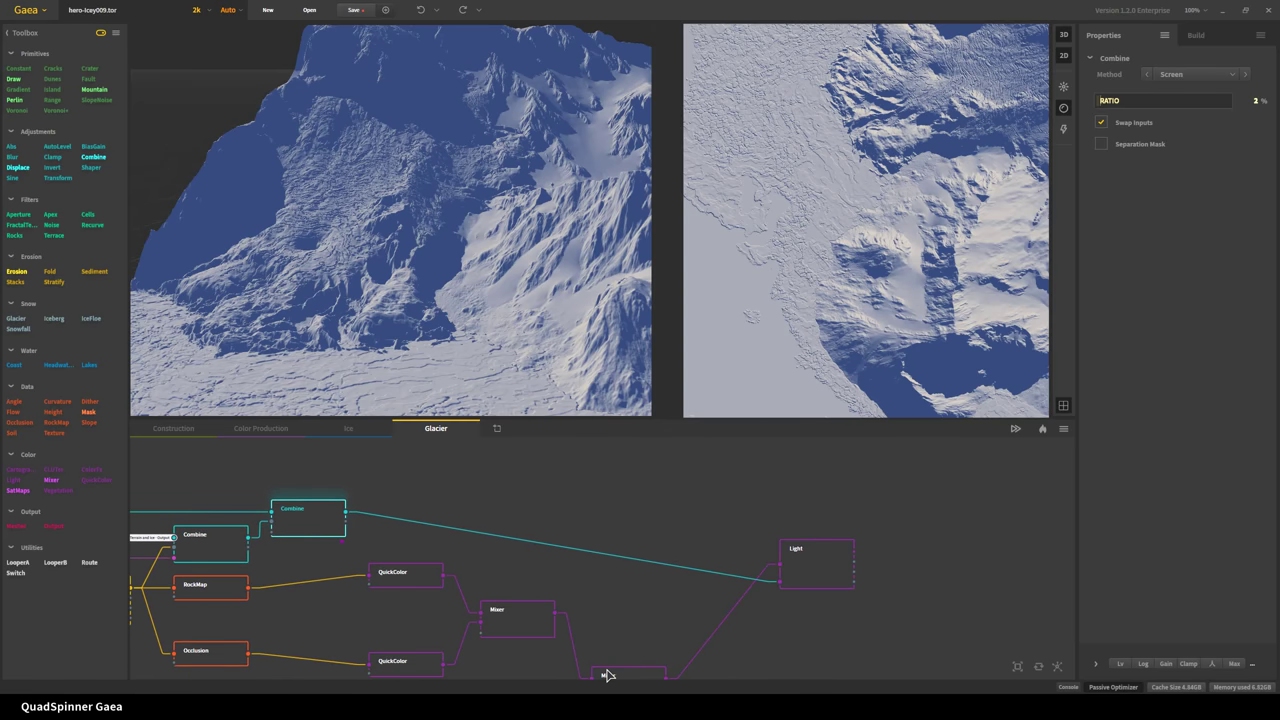
{"action": "left_click", "coordinate": [607, 676]}
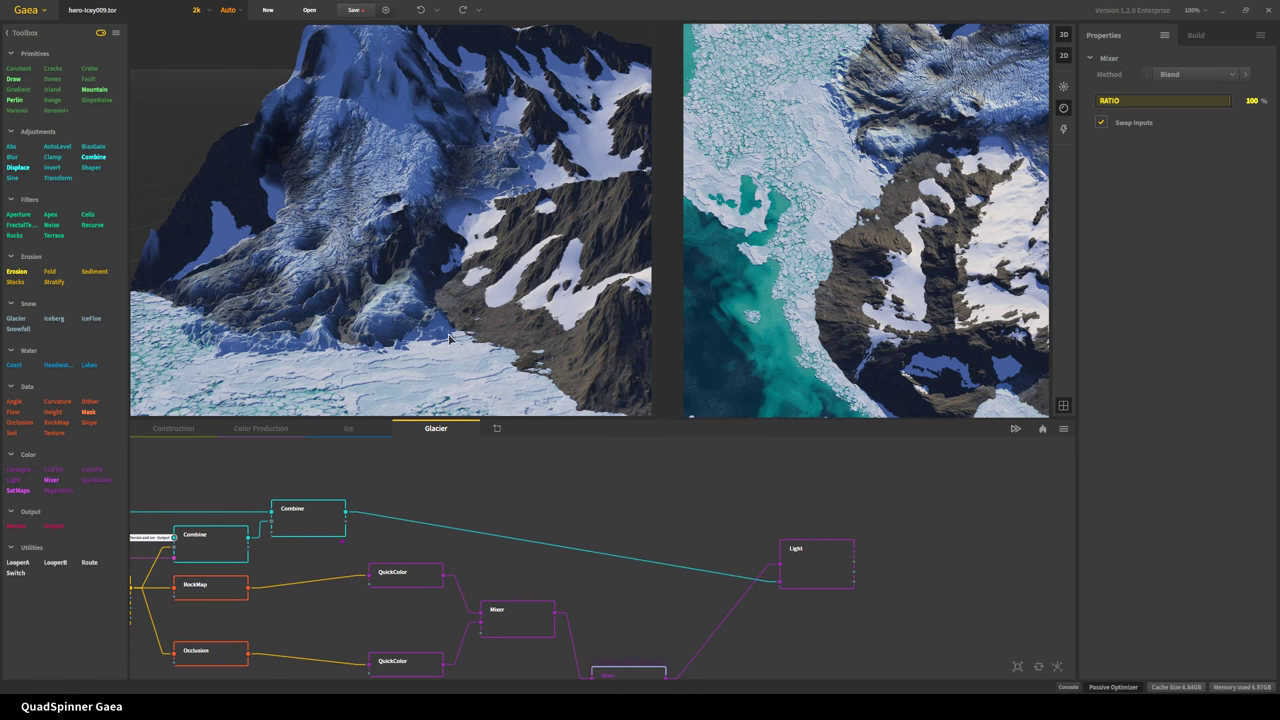
{"action": "scroll", "coordinate": [450, 340], "scroll_direction": "up", "scroll_amount": 5}
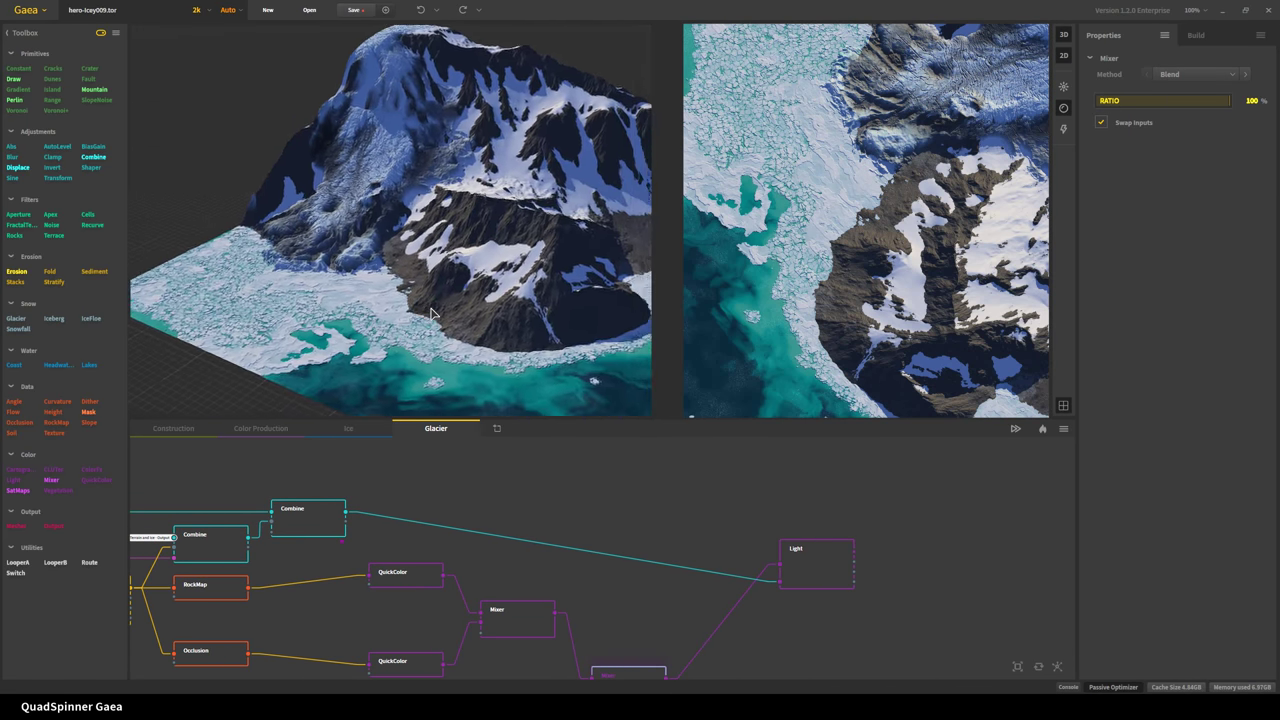
{"action": "left_click_drag", "start_coordinate": [427, 318], "coordinate": [397, 280]}
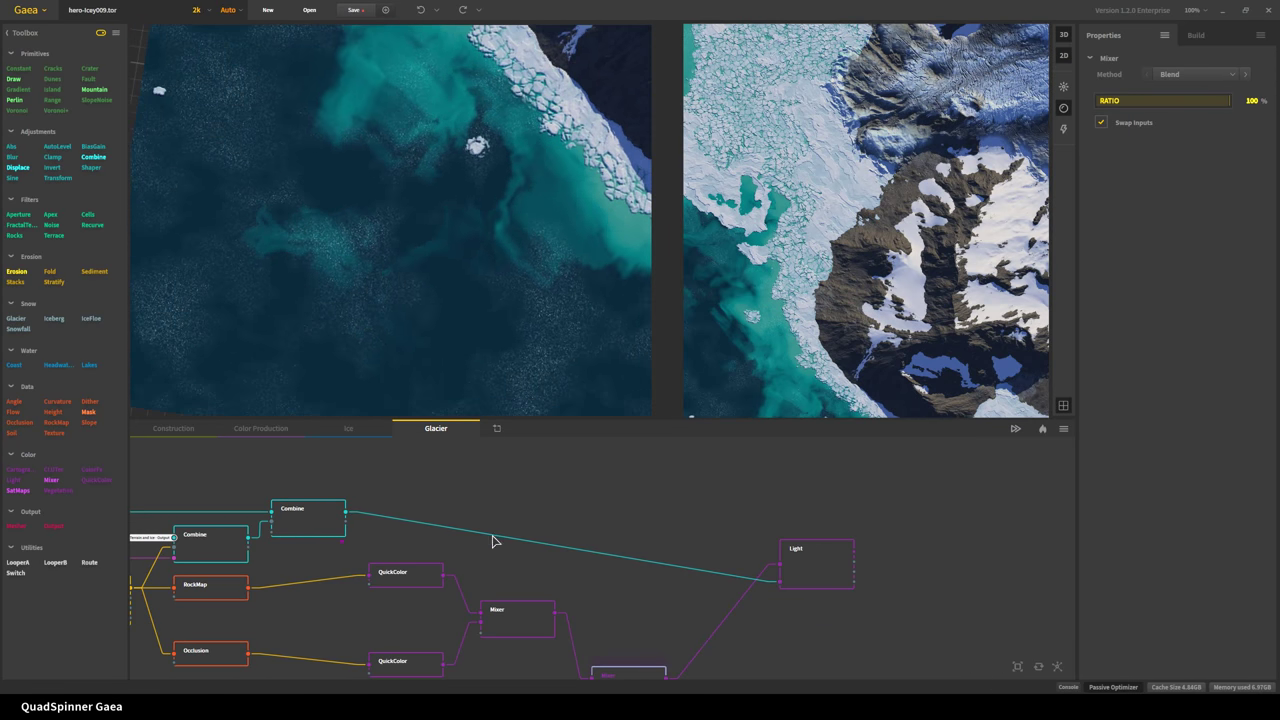
{"action": "left_click_drag", "start_coordinate": [500, 254], "coordinate": [374, 286]}
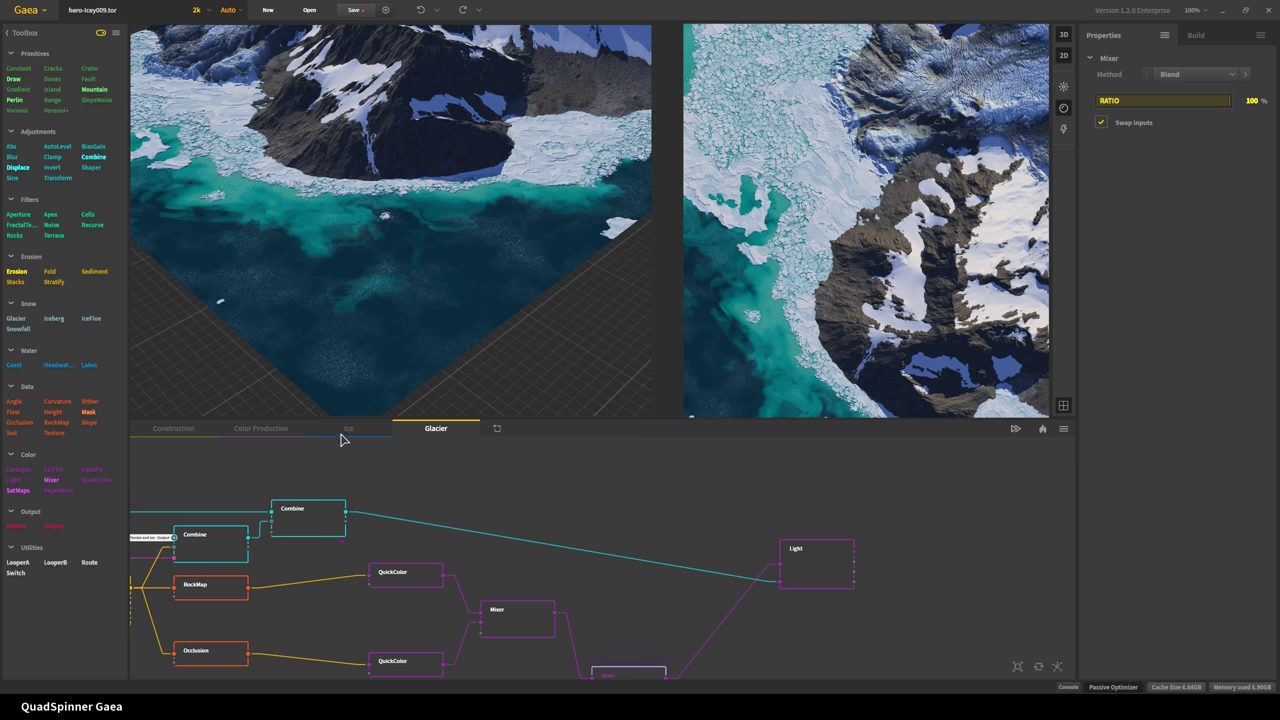
- Preview the Constant and Perlin nodes that feed the Noise node in the Color Production graph
{"action": "left_click", "coordinate": [245, 431]}
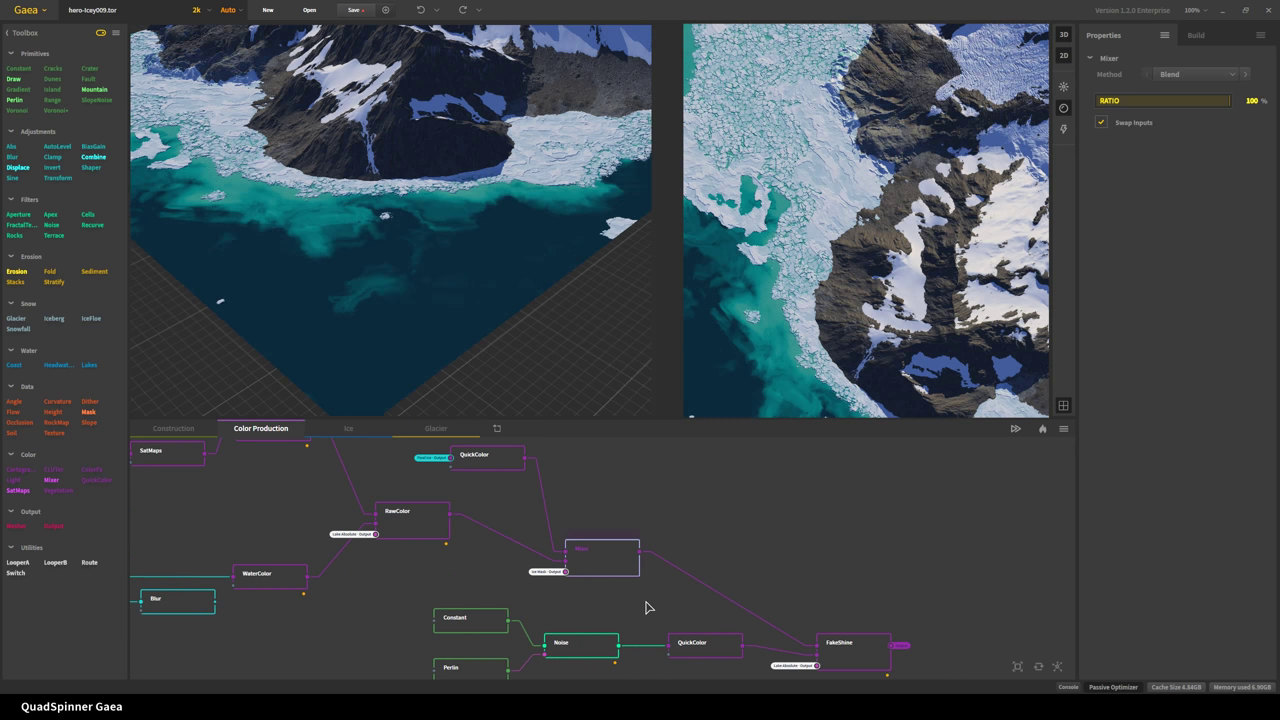
{"action": "middle_click_drag", "start_coordinate": [460, 590], "coordinate": [358, 507]}
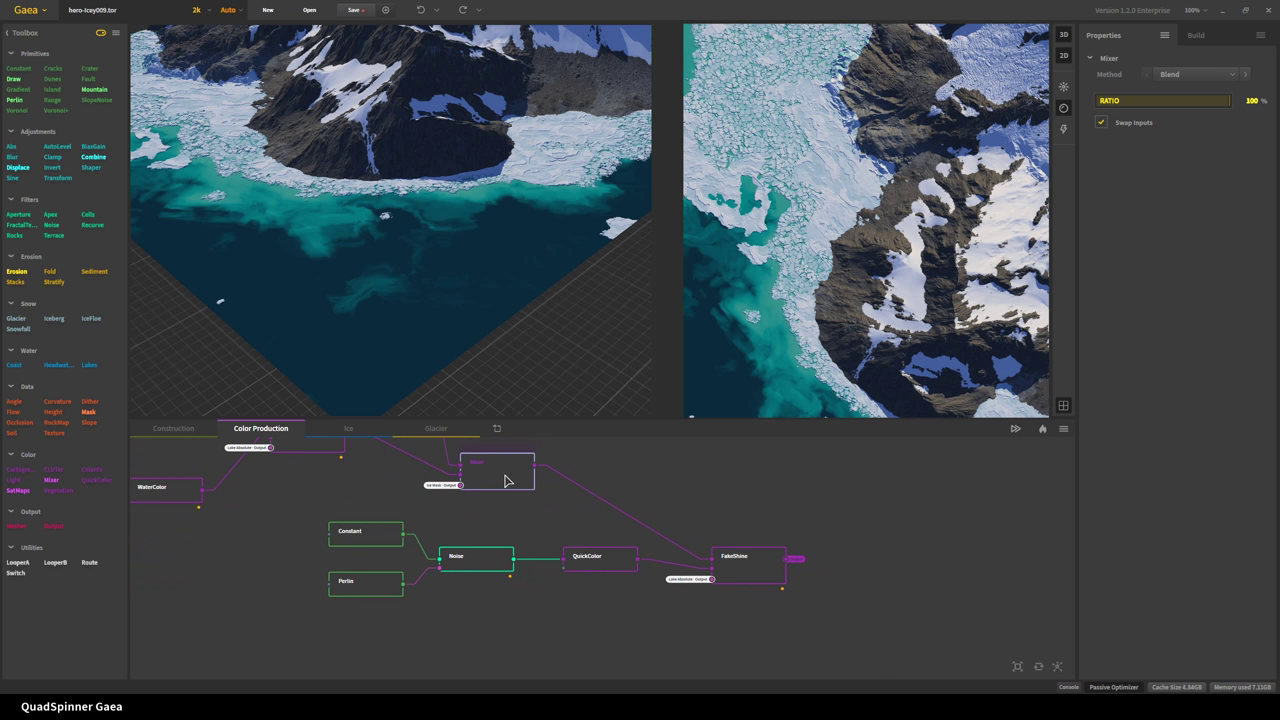
{"action": "middle_click_drag", "start_coordinate": [507, 481], "coordinate": [631, 512]}
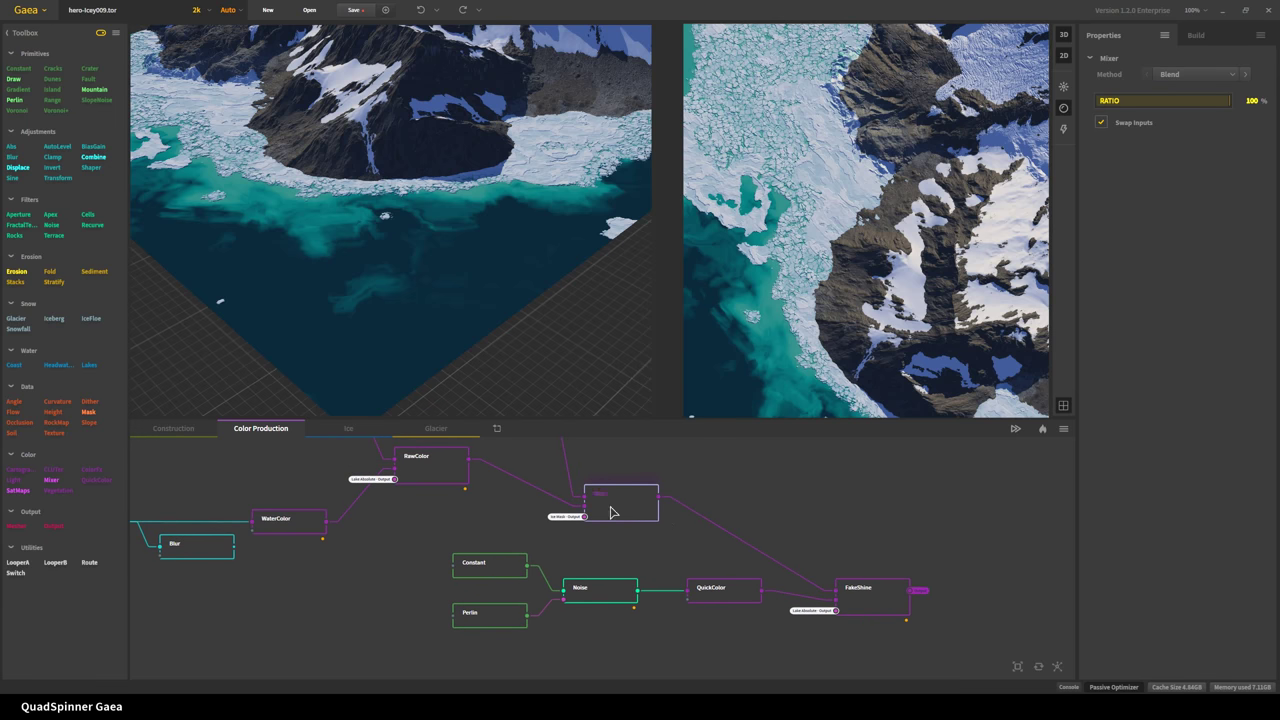
{"action": "left_click", "coordinate": [473, 566]}
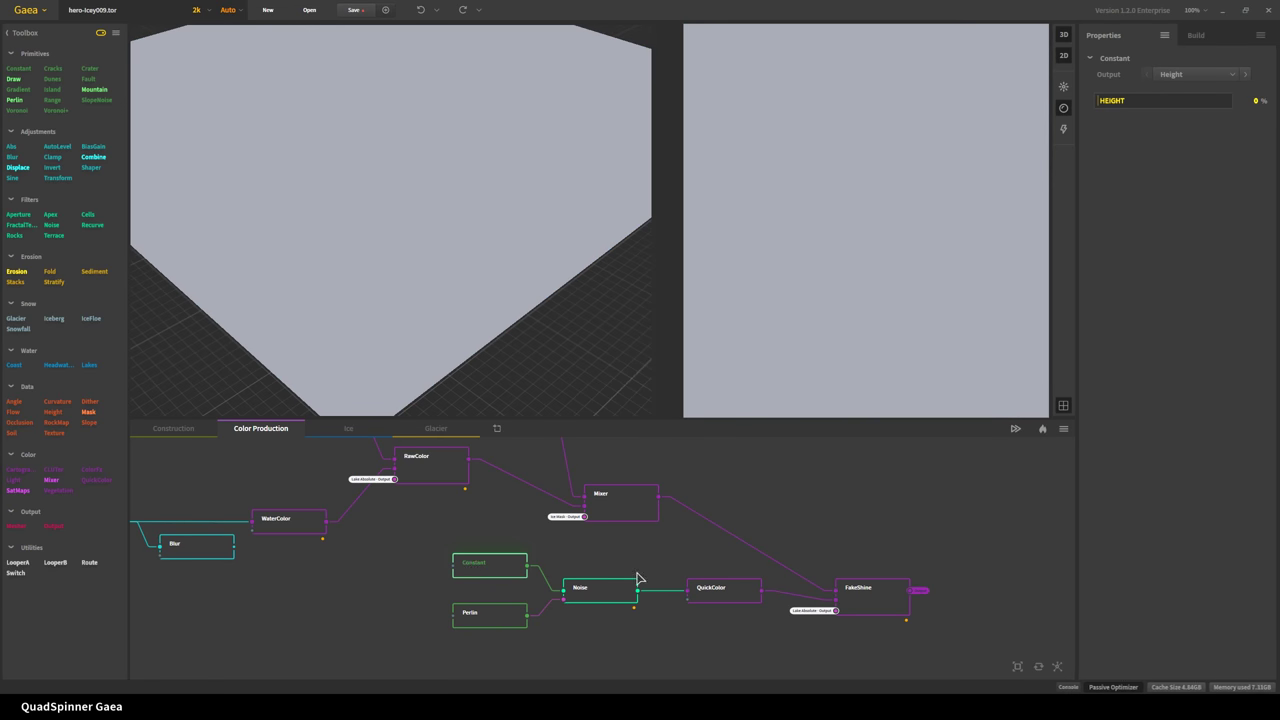
{"action": "left_click", "coordinate": [491, 628]}
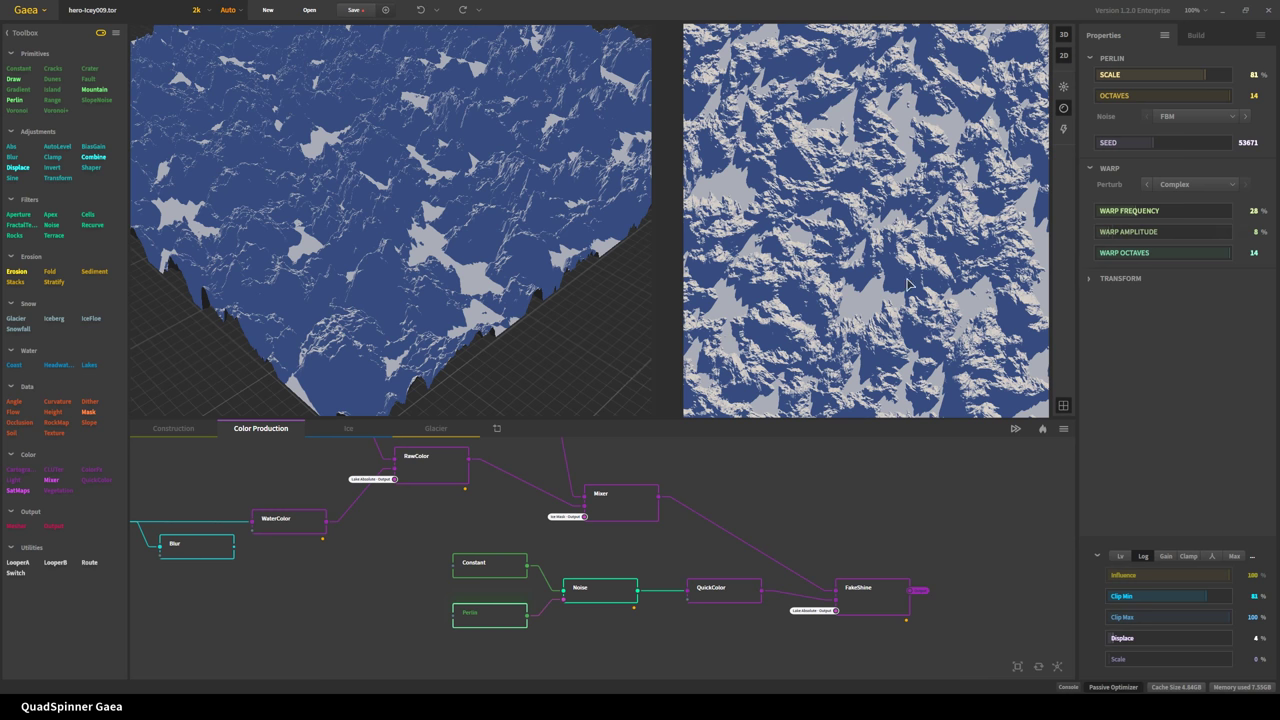
- Preview the Noise node with shading disabled in the 2D view to examine its pattern, and re-enable shading
{"action": "scroll", "coordinate": [552, 604], "scroll_direction": "up", "scroll_amount": 3}
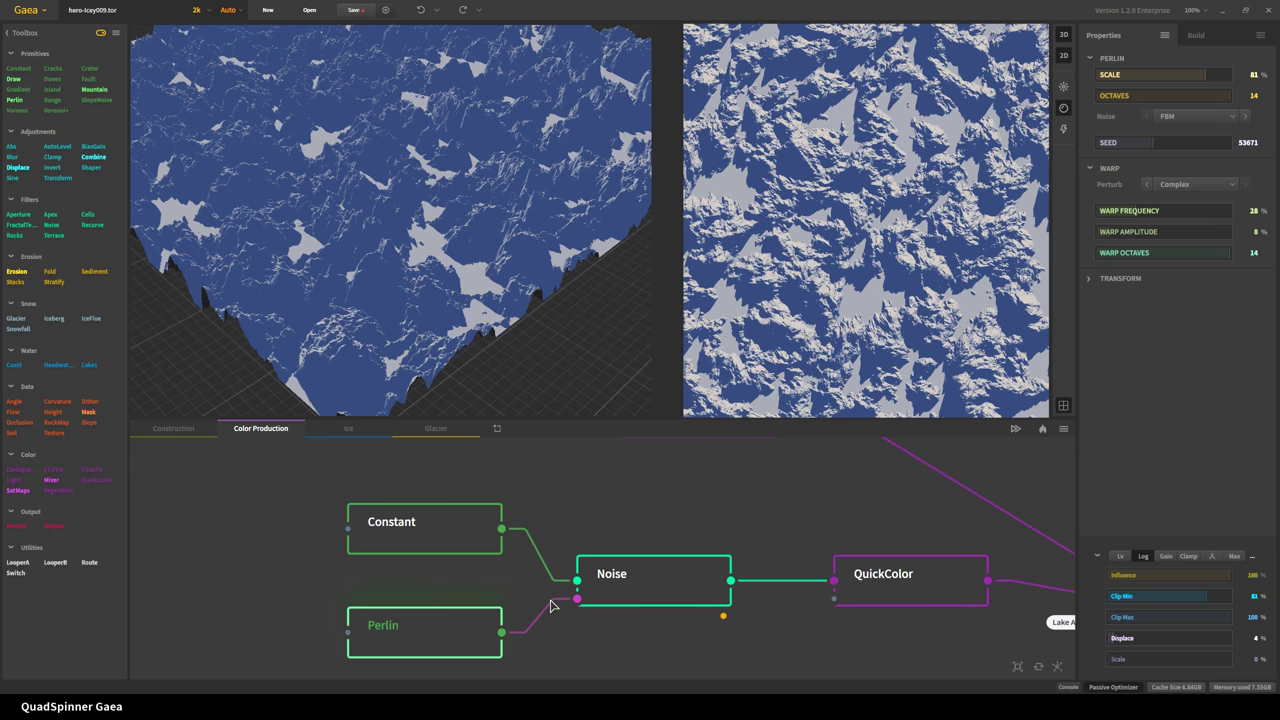
{"action": "left_click", "coordinate": [646, 597]}
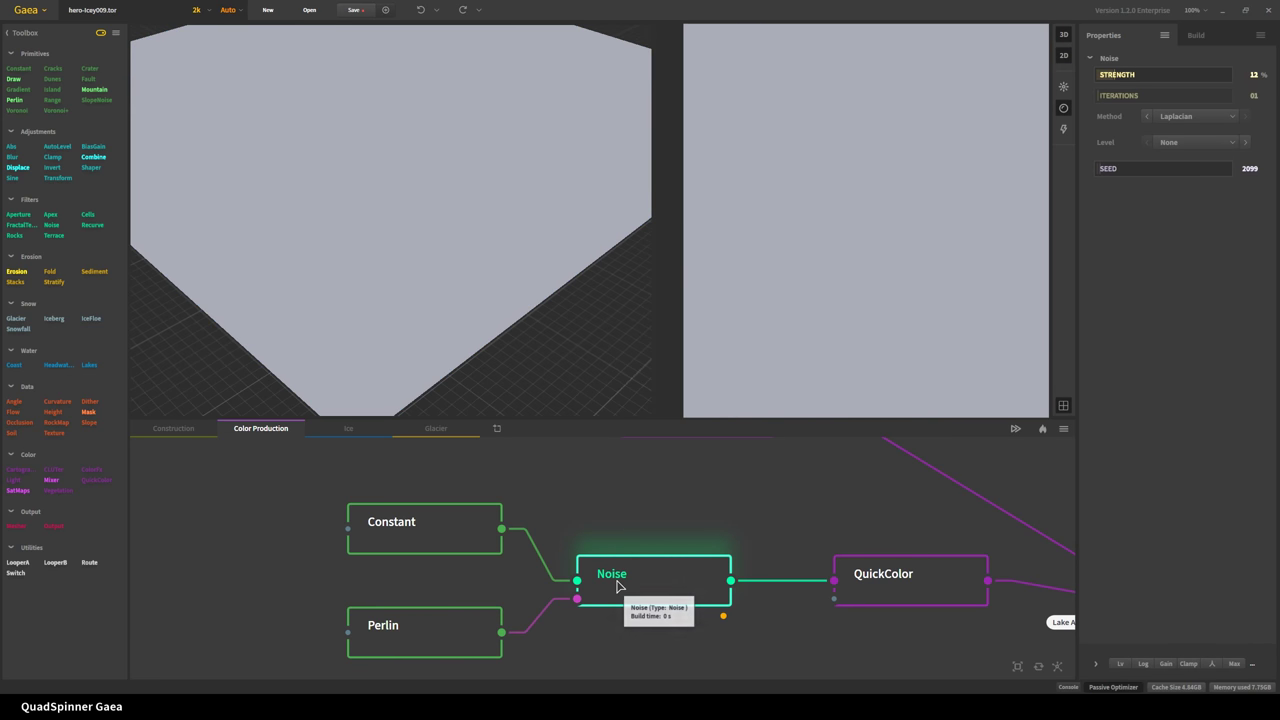
{"action": "left_click", "coordinate": [1063, 109]}
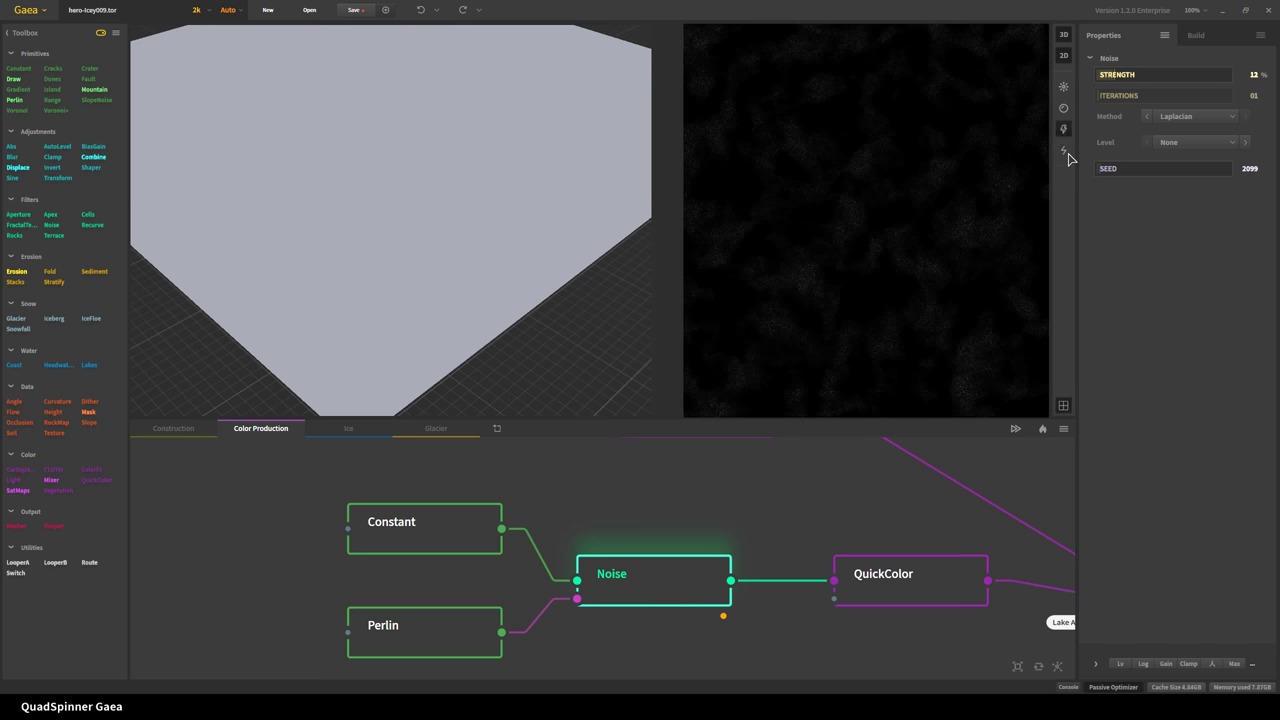
{"action": "left_click", "coordinate": [1066, 153]}
{"action": "left_click", "coordinate": [1066, 153]}
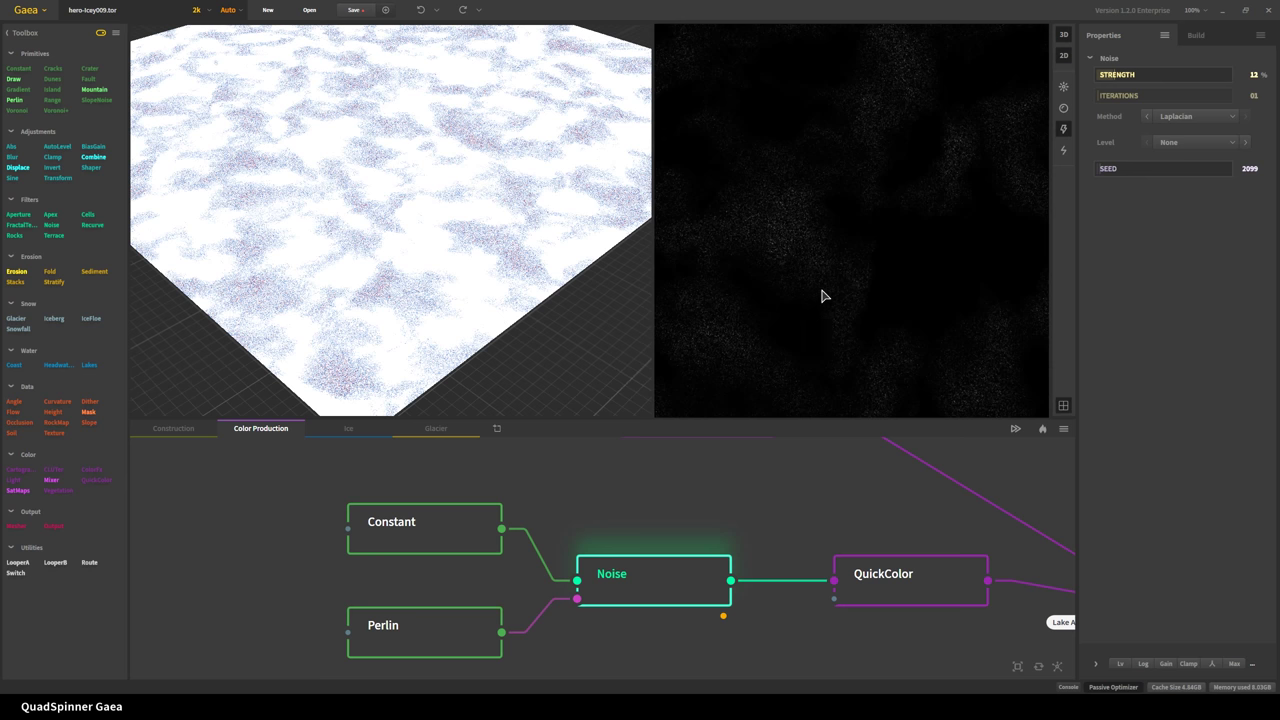
{"action": "left_click", "coordinate": [1065, 129]}
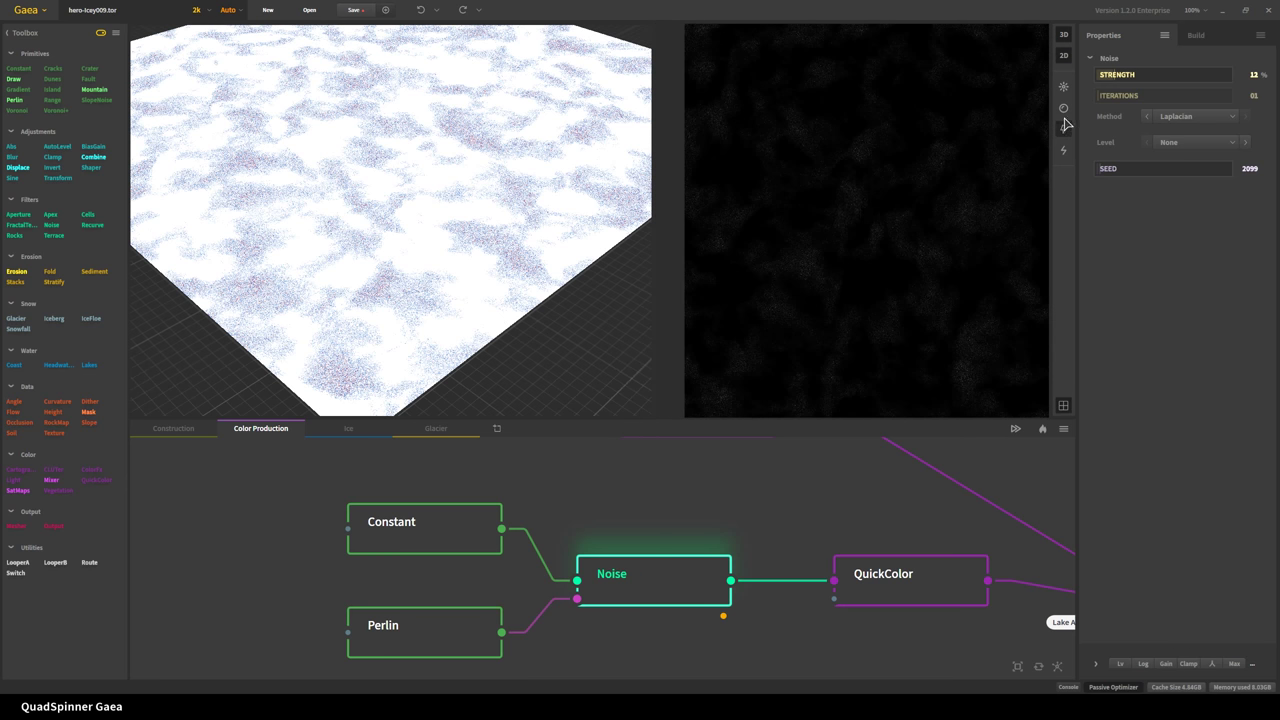
{"action": "left_click", "coordinate": [1065, 112]}
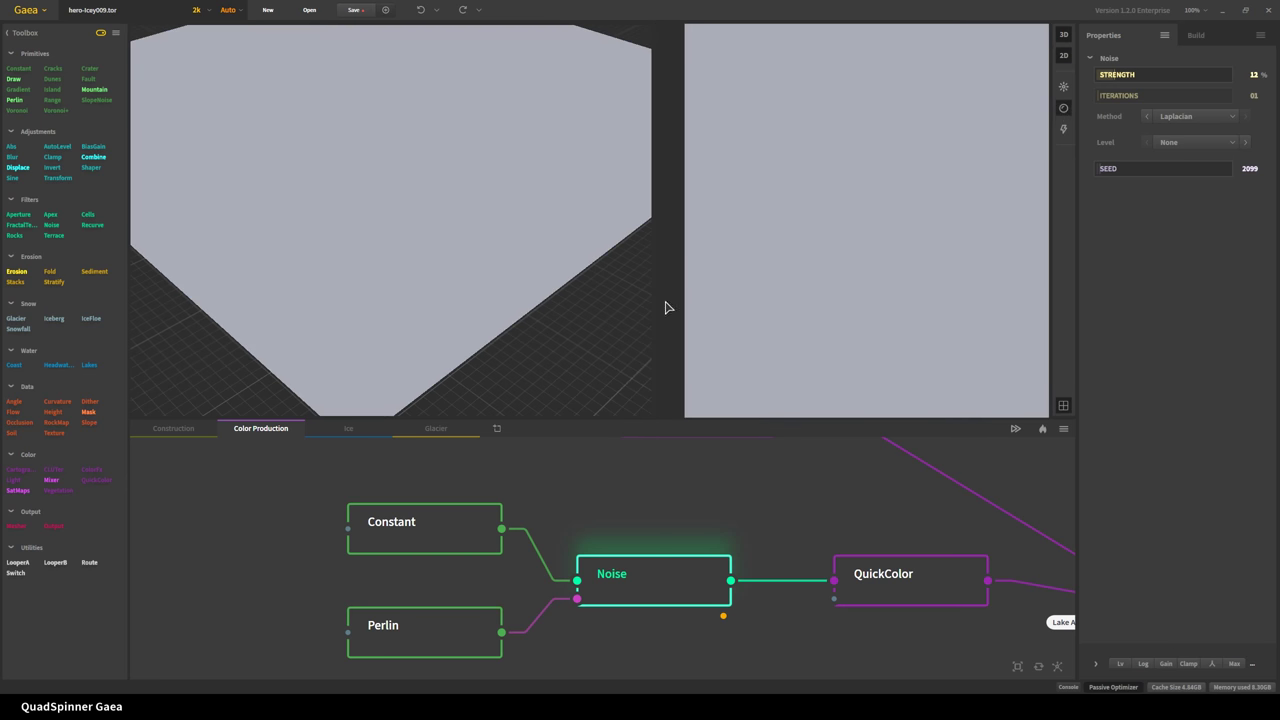
- Preview the QuickColor node after Noise and the FakeShine node using the Add method, and examine the speckled shine on the water
{"action": "left_click", "coordinate": [903, 598]}
{"action": "middle_click_drag", "start_coordinate": [940, 551], "coordinate": [340, 563]}
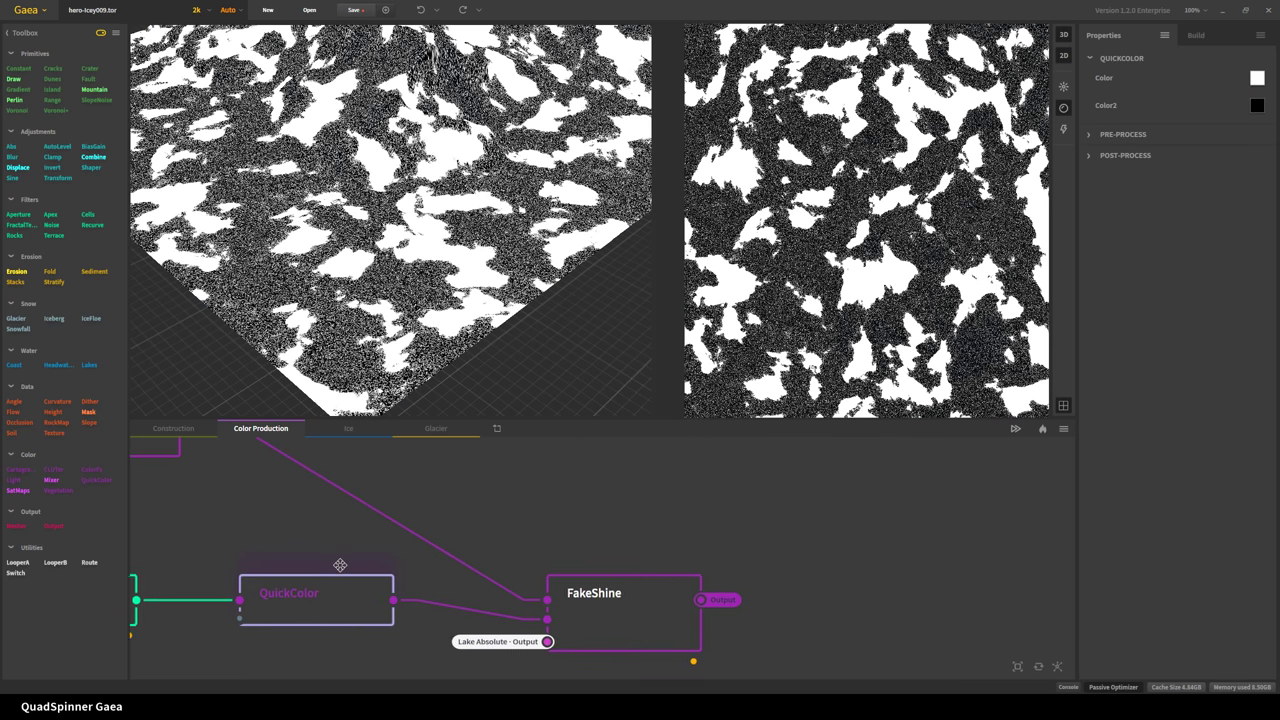
{"action": "left_click", "coordinate": [593, 607]}
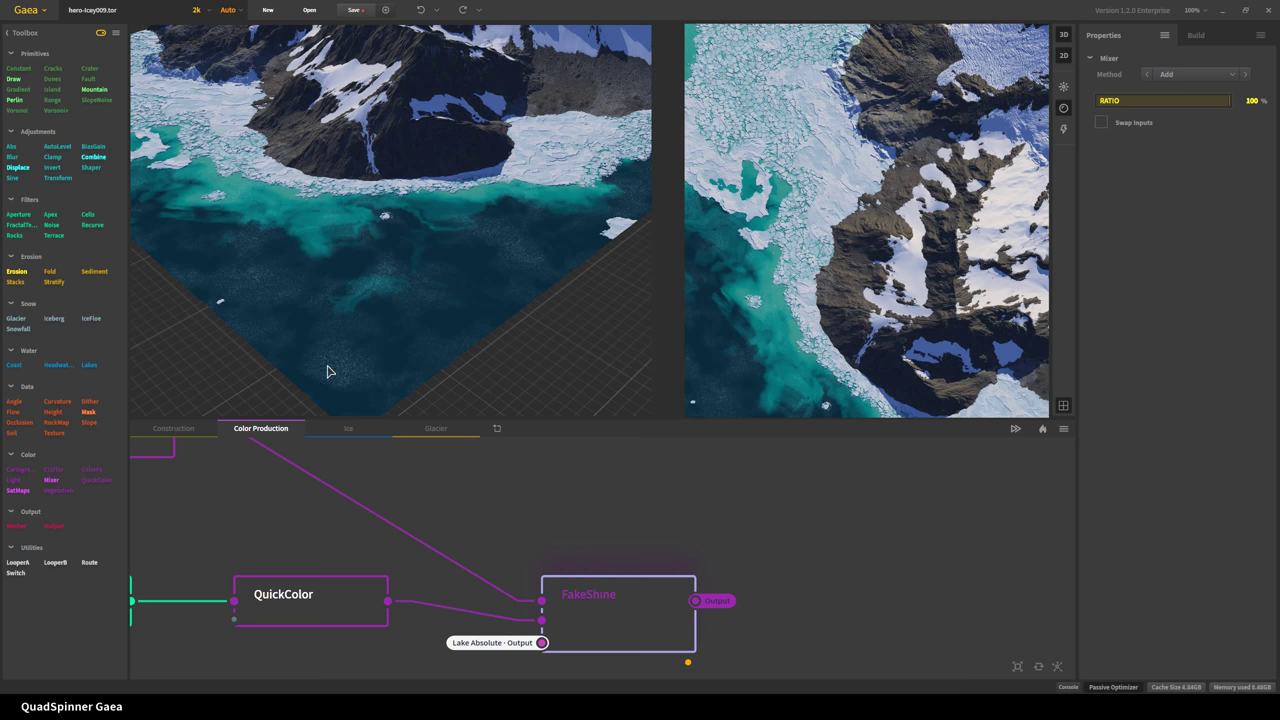
{"action": "scroll", "coordinate": [366, 386], "scroll_direction": "up", "scroll_amount": 3}
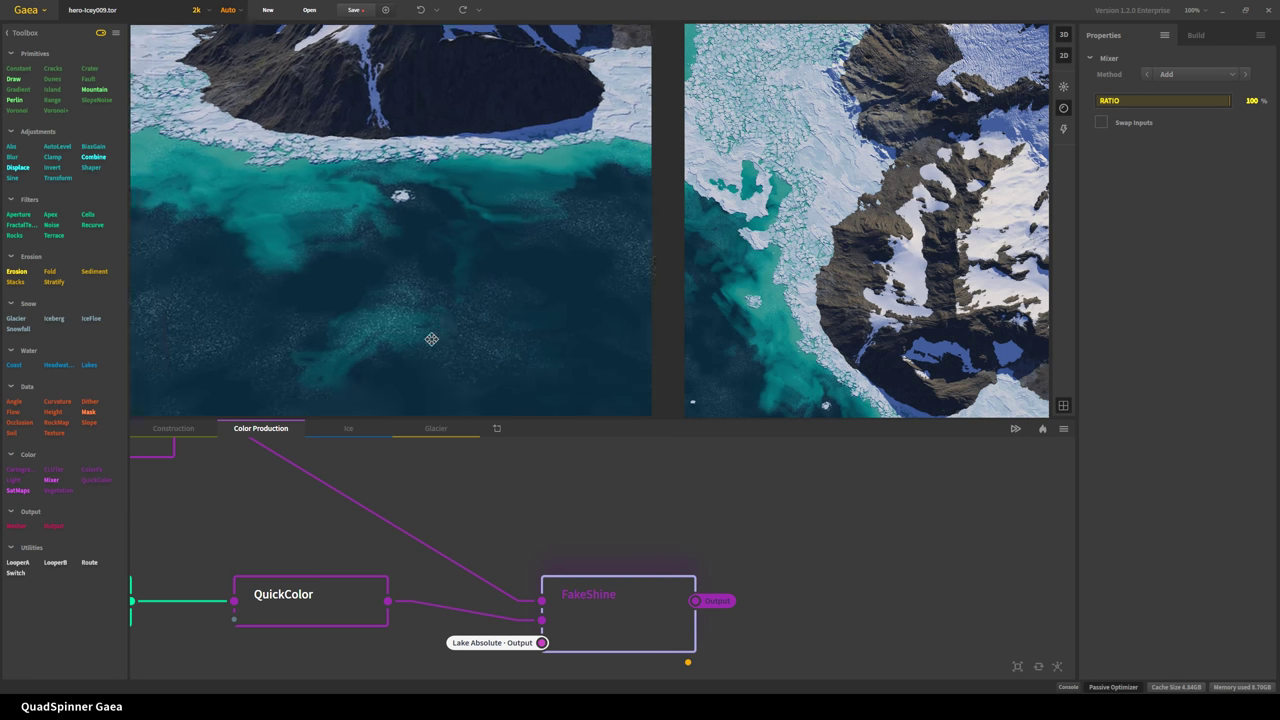
{"action": "scroll", "coordinate": [431, 339], "scroll_direction": "down", "scroll_amount": 2}
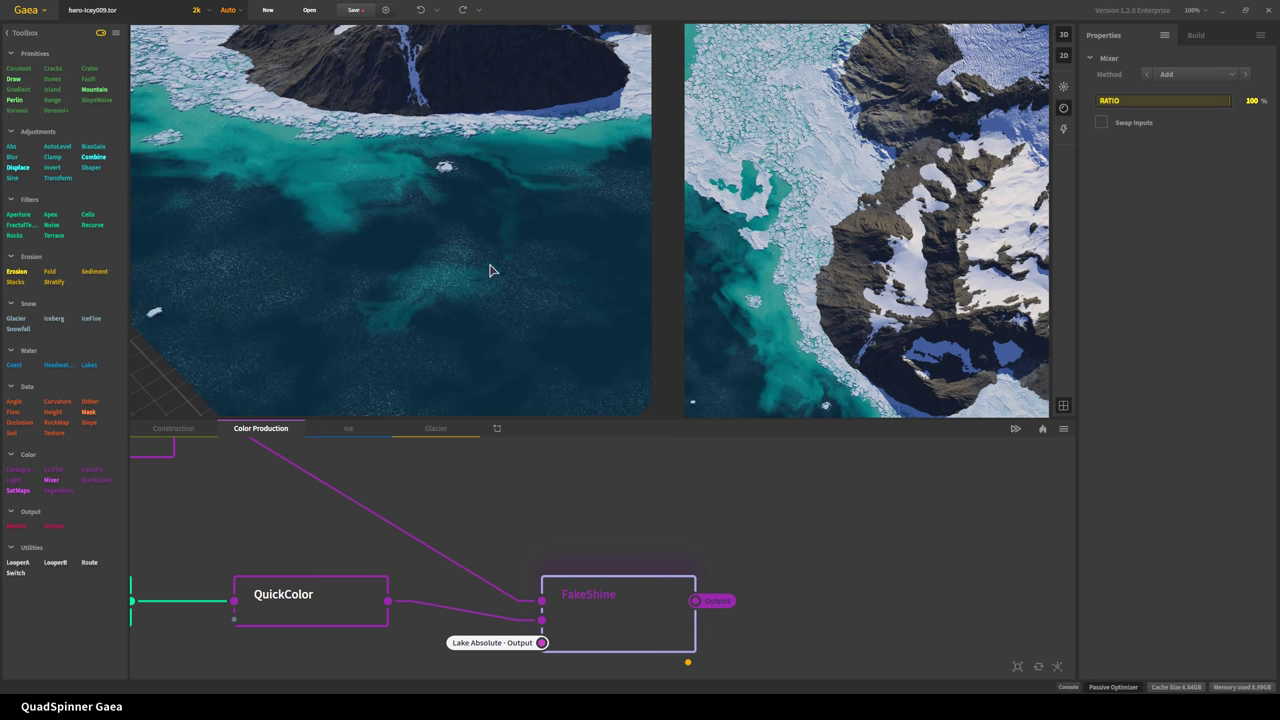
{"action": "left_click_drag", "start_coordinate": [490, 270], "coordinate": [330, 300]}
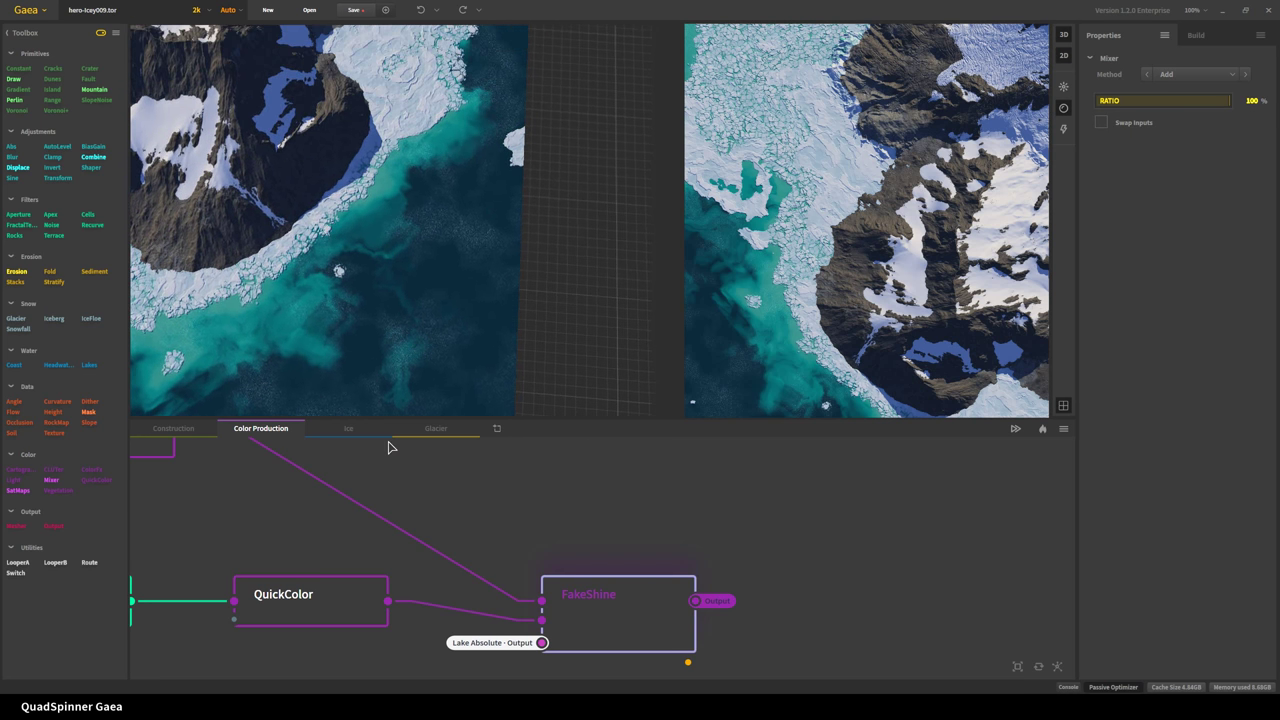
- Preview the Light node in the Glacier graph, collapse its Atmosphere settings, and examine its connections and the lit terrain
{"action": "left_click", "coordinate": [440, 431]}
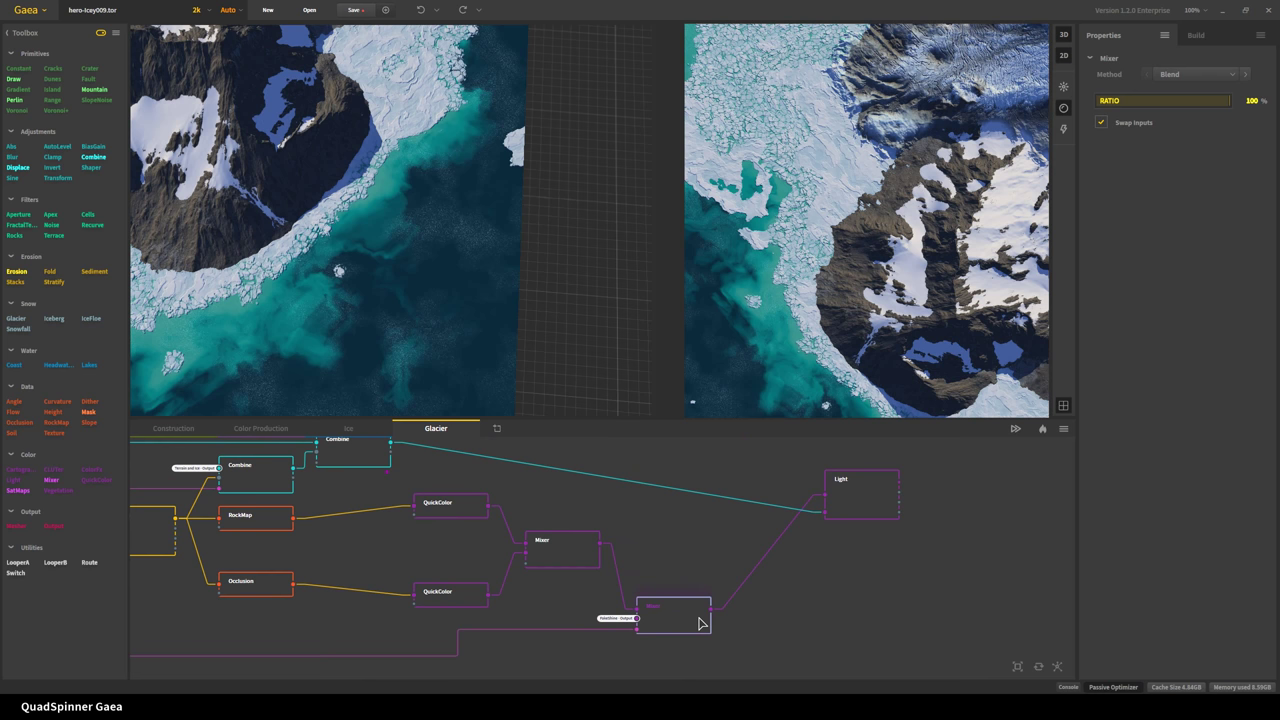
{"action": "left_click", "coordinate": [853, 497]}
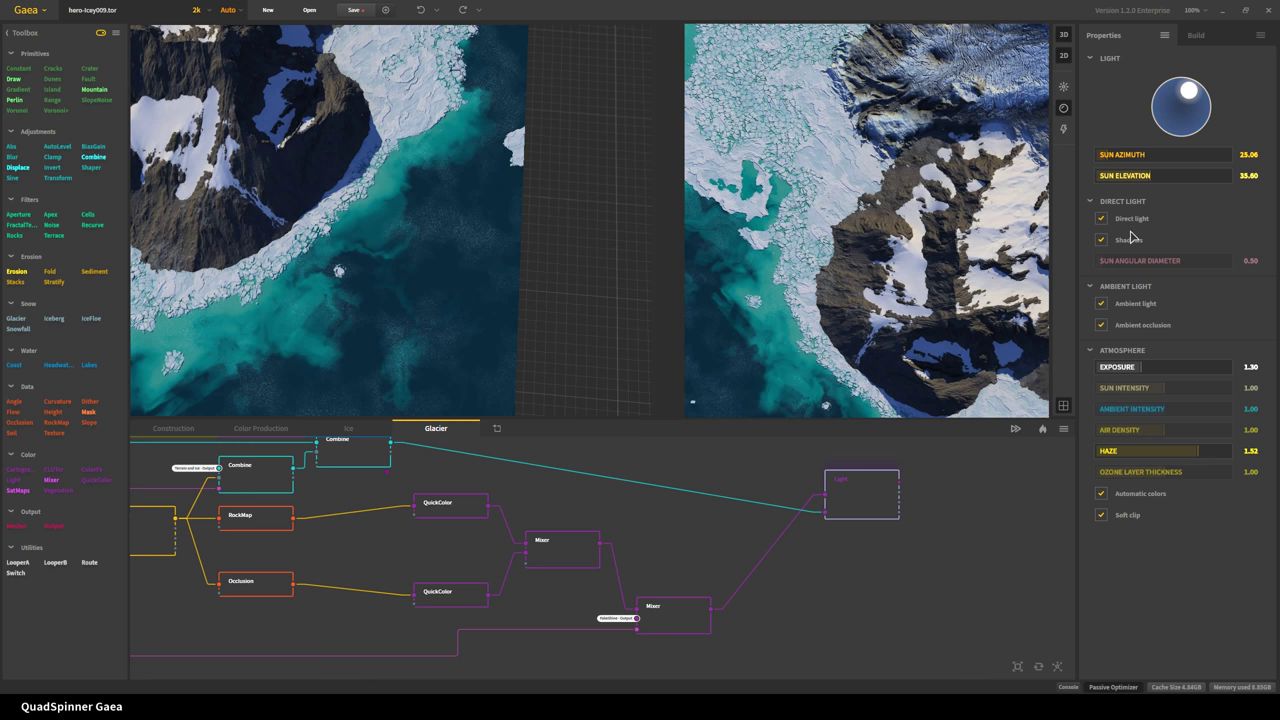
{"action": "left_click", "coordinate": [1128, 354]}
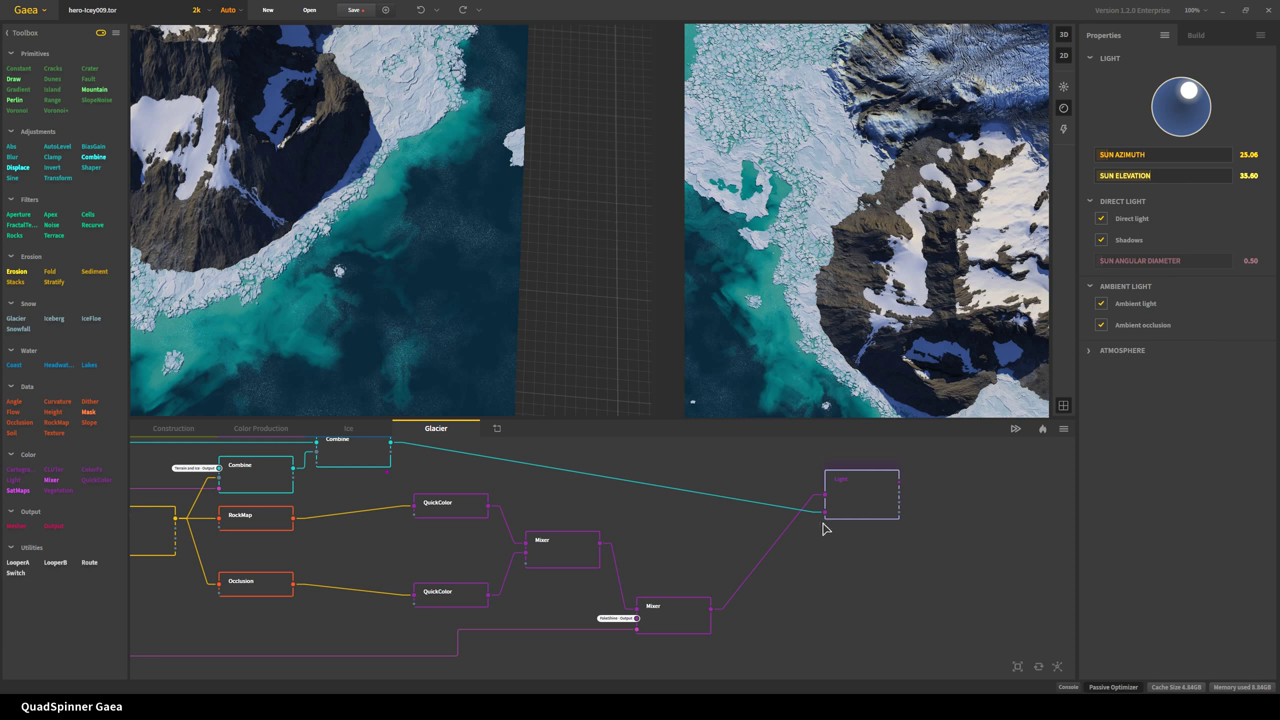
{"action": "middle_click_drag", "start_coordinate": [608, 520], "coordinate": [695, 560]}
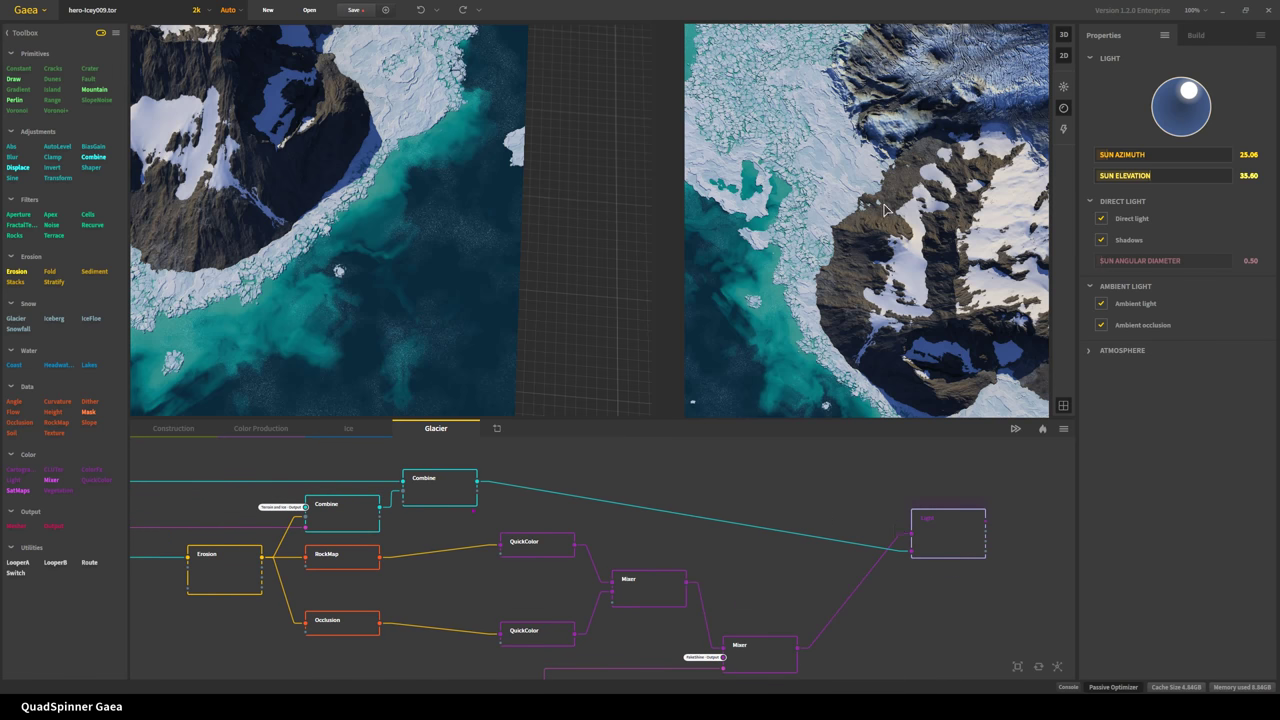
{"action": "scroll", "coordinate": [901, 260], "scroll_direction": "up", "scroll_amount": 4}
{"action": "scroll", "coordinate": [901, 260], "scroll_direction": "down", "scroll_amount": 2}
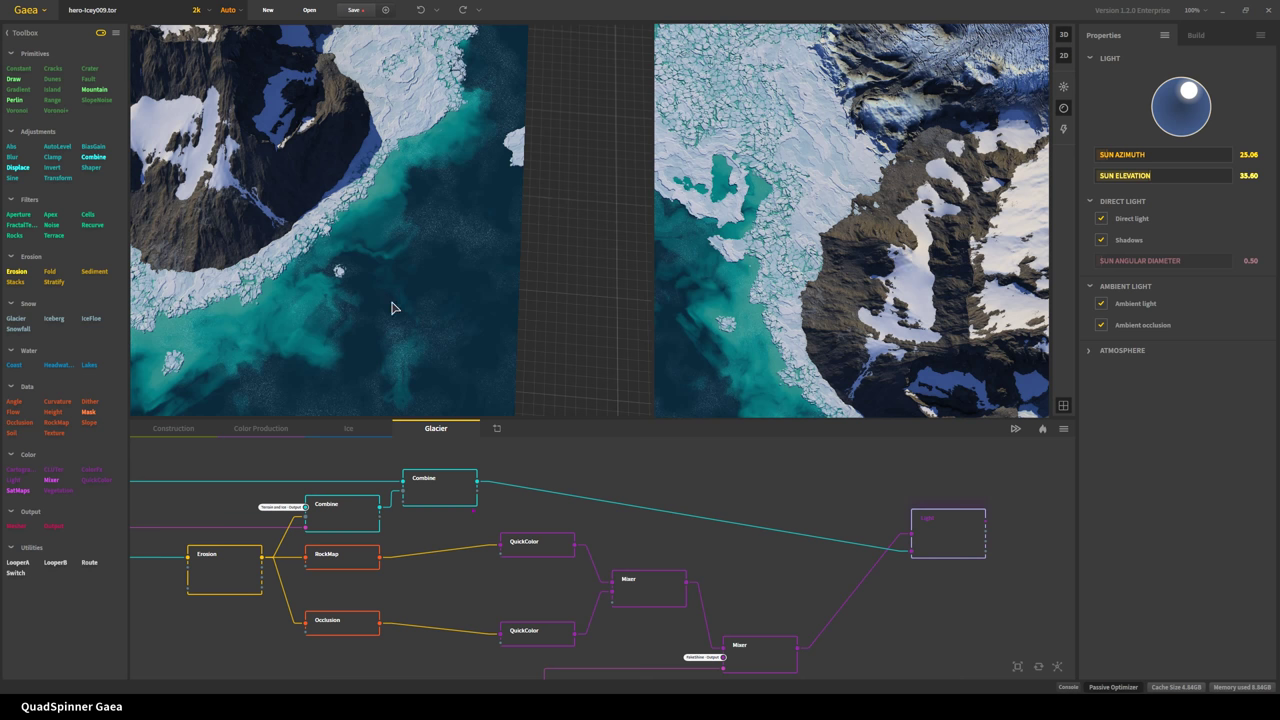
- Examine the lit terrain in 3D and hide the 2D view so only the 3D view remains
{"action": "left_click_drag", "start_coordinate": [394, 303], "coordinate": [351, 360]}
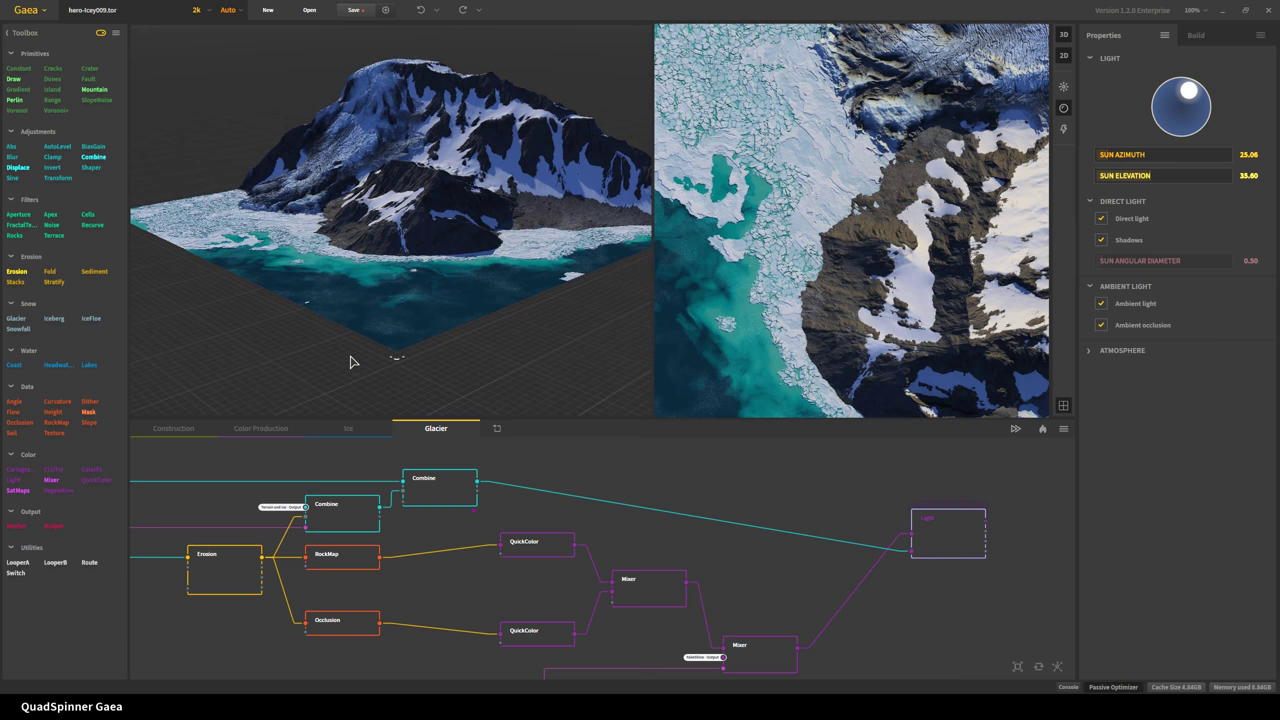
{"action": "scroll", "coordinate": [350, 345], "scroll_direction": "down", "scroll_amount": 2}
{"action": "scroll", "coordinate": [348, 328], "scroll_direction": "up", "scroll_amount": 4}
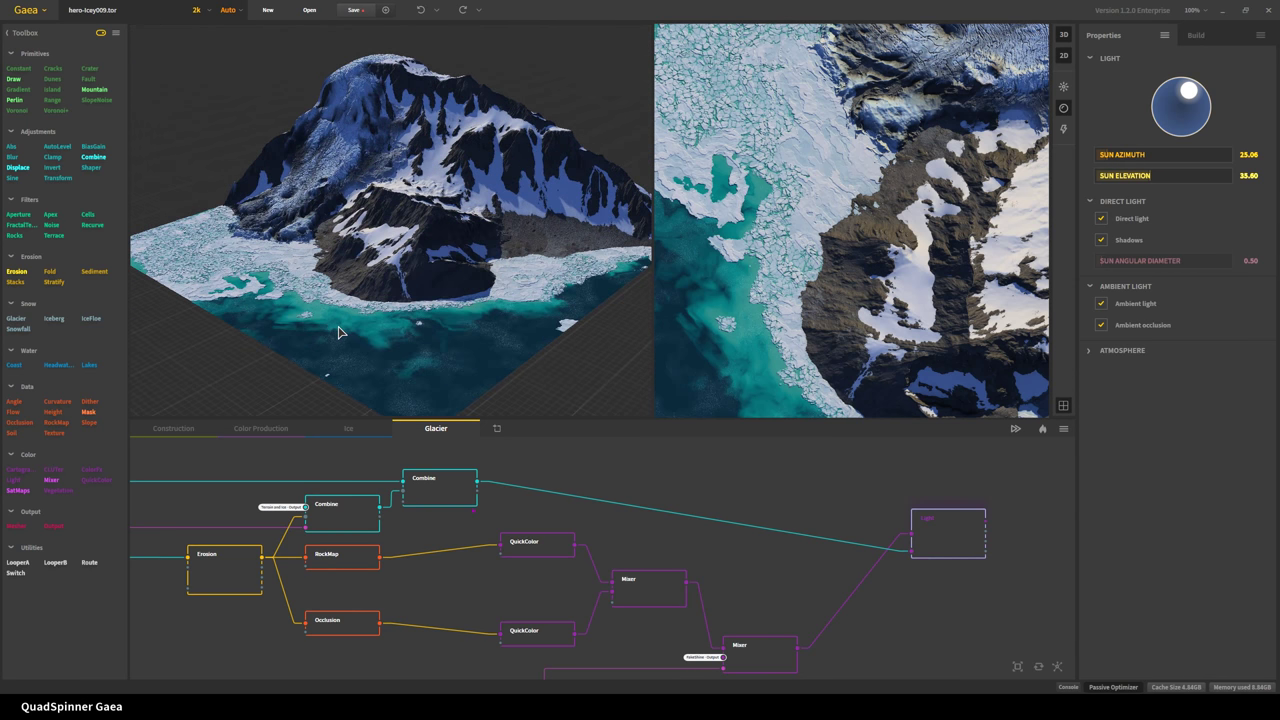
{"action": "left_click_drag", "start_coordinate": [288, 342], "coordinate": [240, 344]}
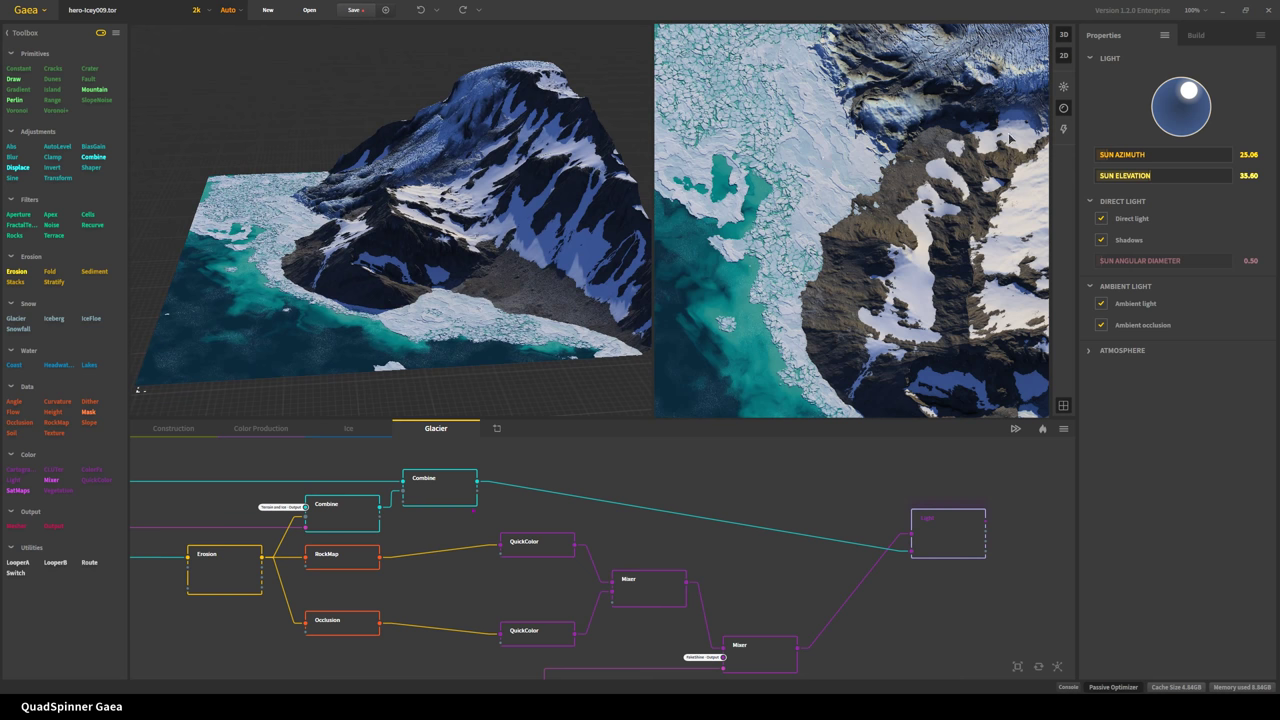
{"action": "left_click", "coordinate": [1063, 55]}
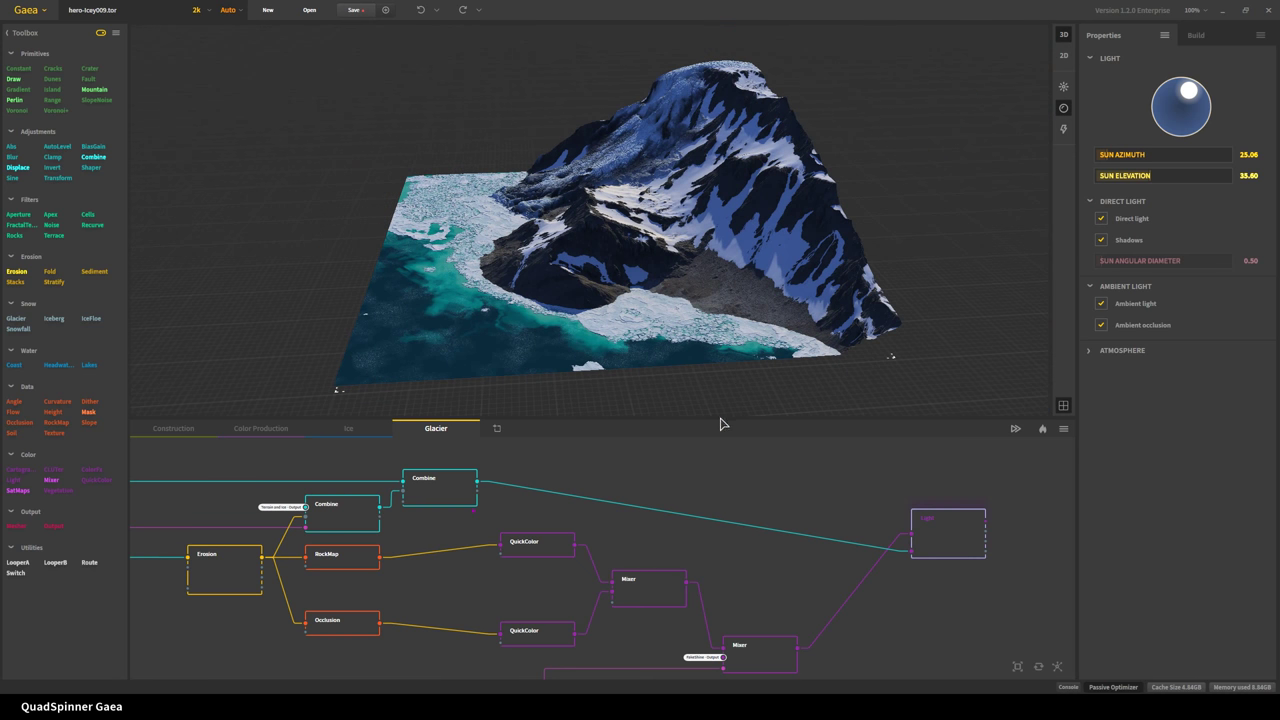
- Enlarge the 3D viewport over the node graph area and set the toolbox position to Bottom
{"action": "left_click_drag", "start_coordinate": [720, 421], "coordinate": [684, 640]}
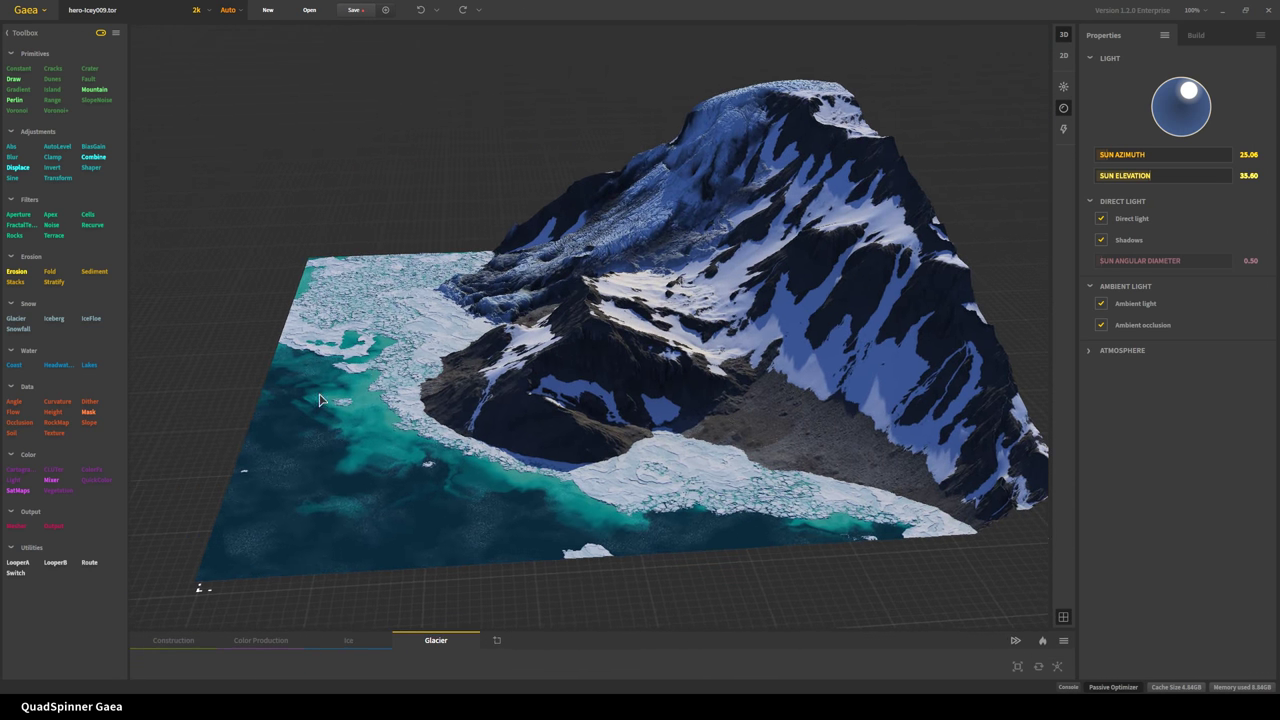
{"action": "left_click", "coordinate": [115, 32]}
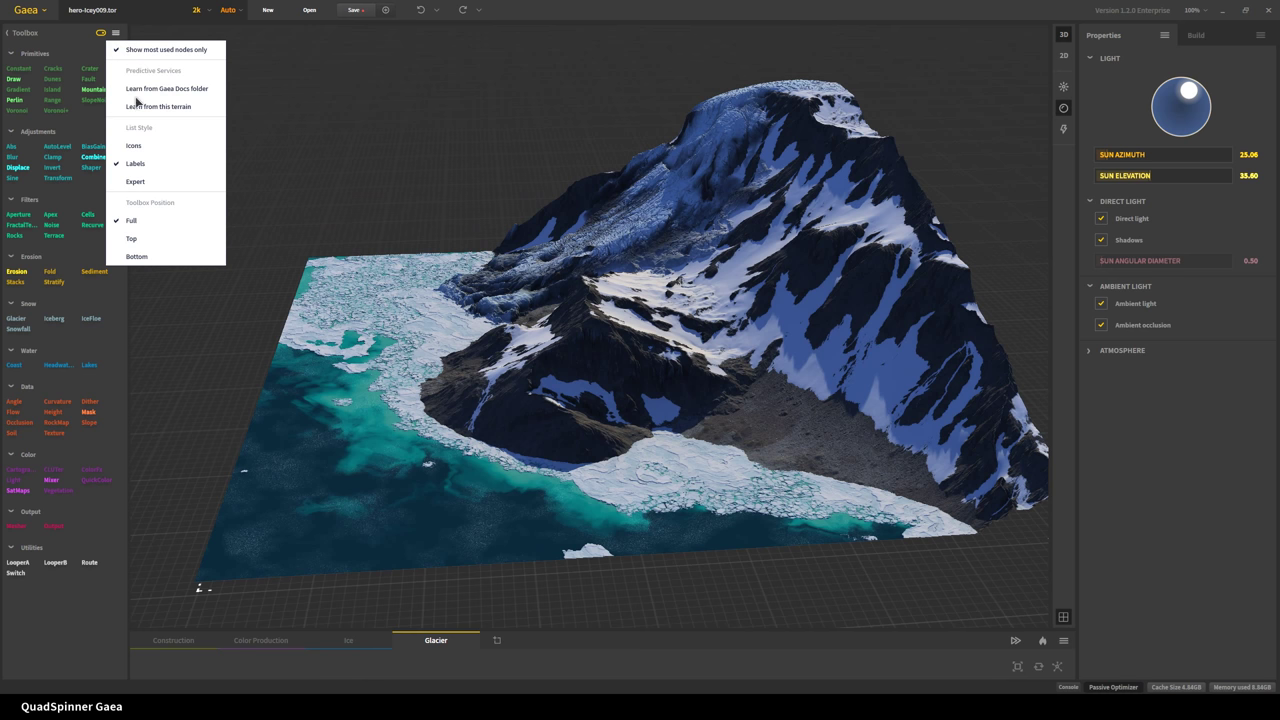
{"action": "left_click", "coordinate": [162, 252]}
- Examine the glacier, broken sea ice, turquoise water and snowy slopes from close up and from a distance
{"action": "scroll", "coordinate": [404, 508], "scroll_direction": "up", "scroll_amount": 5}
{"action": "left_click_drag", "start_coordinate": [415, 488], "coordinate": [454, 395]}
{"action": "left_click_drag", "start_coordinate": [385, 420], "coordinate": [395, 527]}
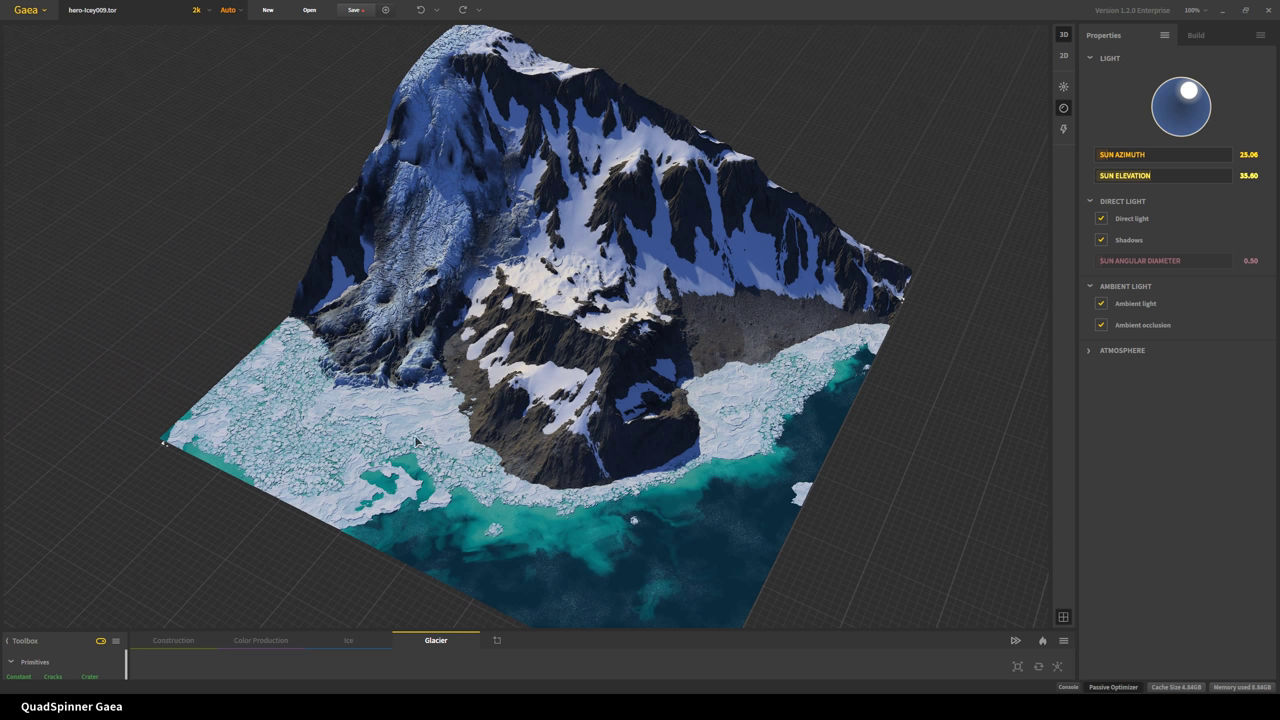
{"action": "scroll", "coordinate": [332, 411], "scroll_direction": "up", "scroll_amount": 5}
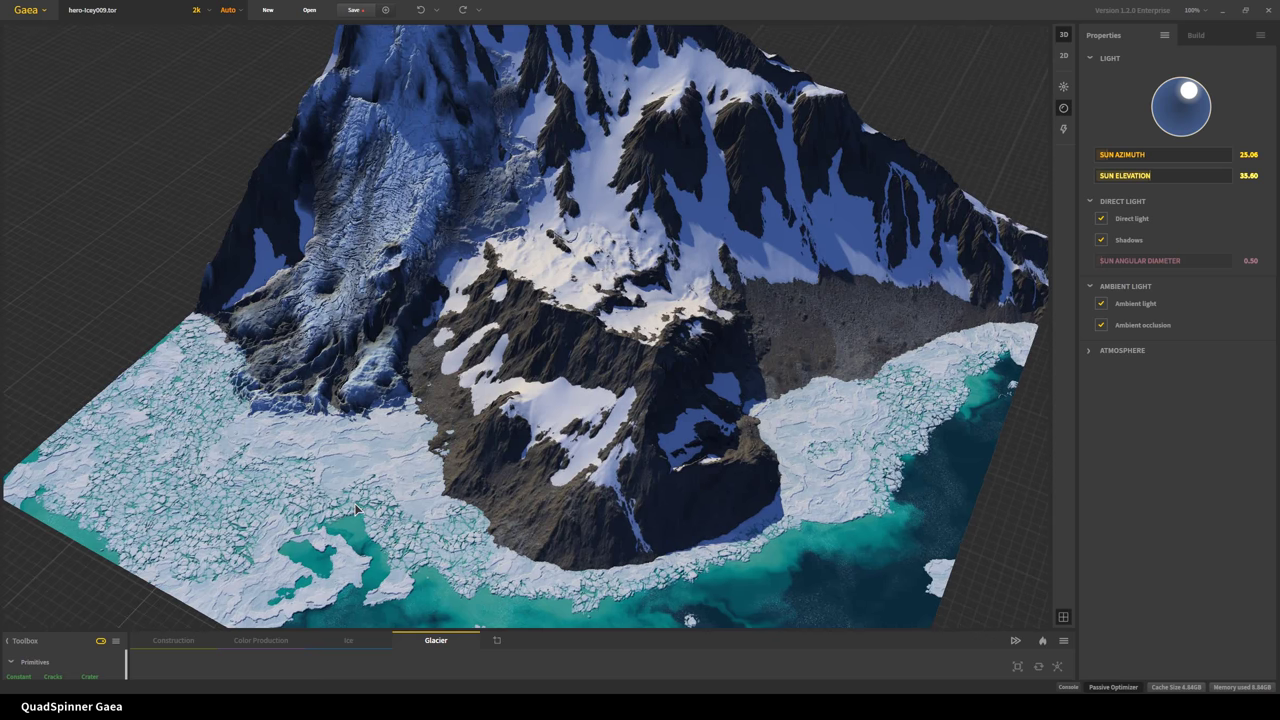
{"action": "middle_click_drag", "start_coordinate": [430, 607], "coordinate": [273, 462]}
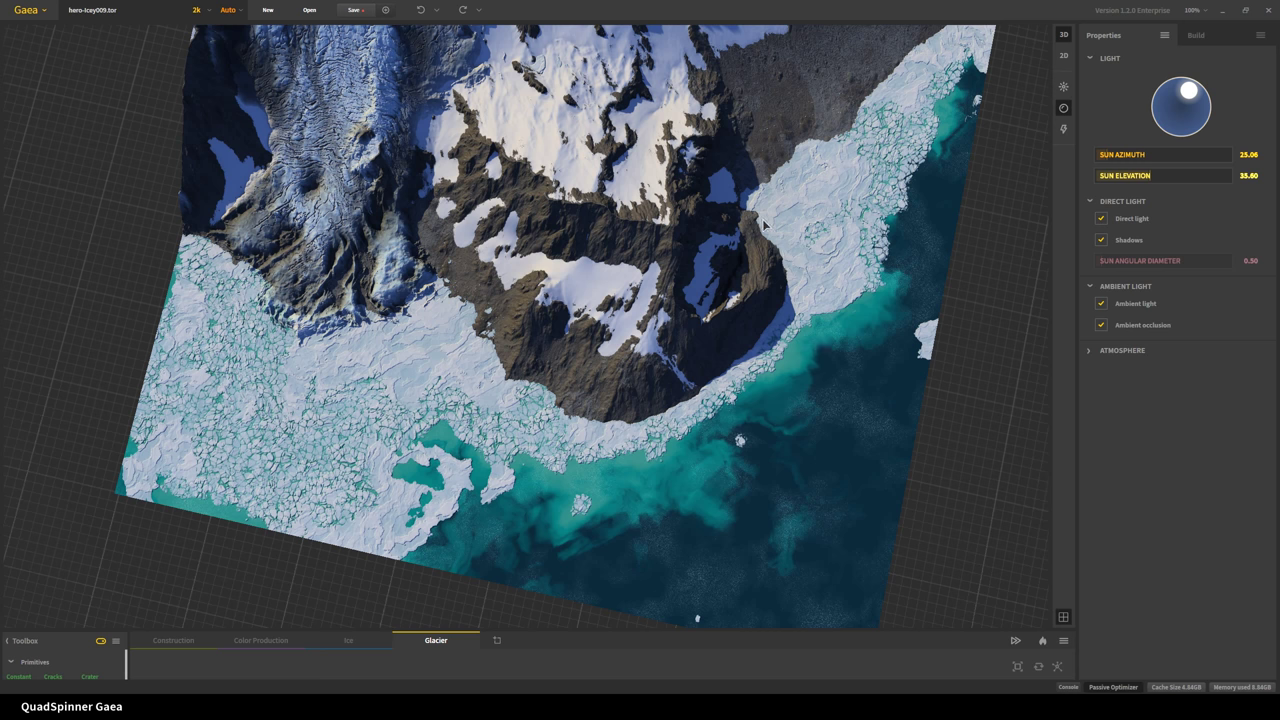
{"action": "left_click_drag", "start_coordinate": [692, 491], "coordinate": [452, 508]}
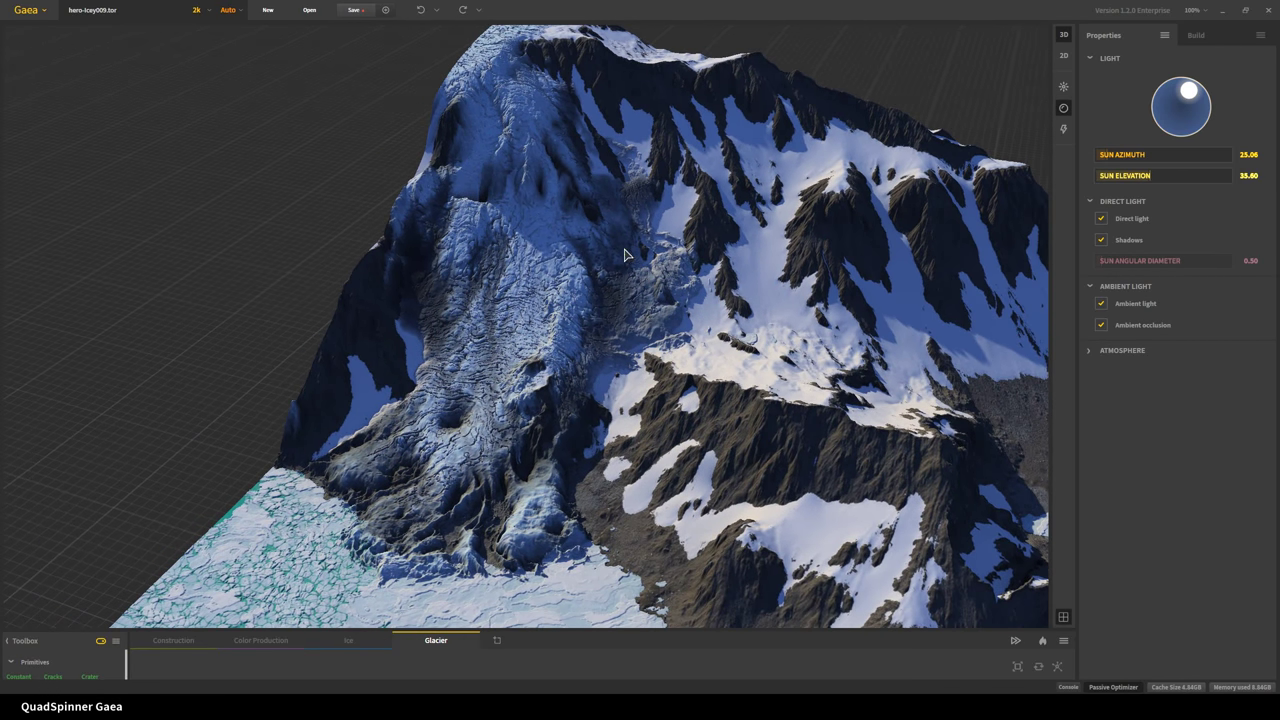
{"action": "scroll", "coordinate": [631, 175], "scroll_direction": "down", "scroll_amount": 10}
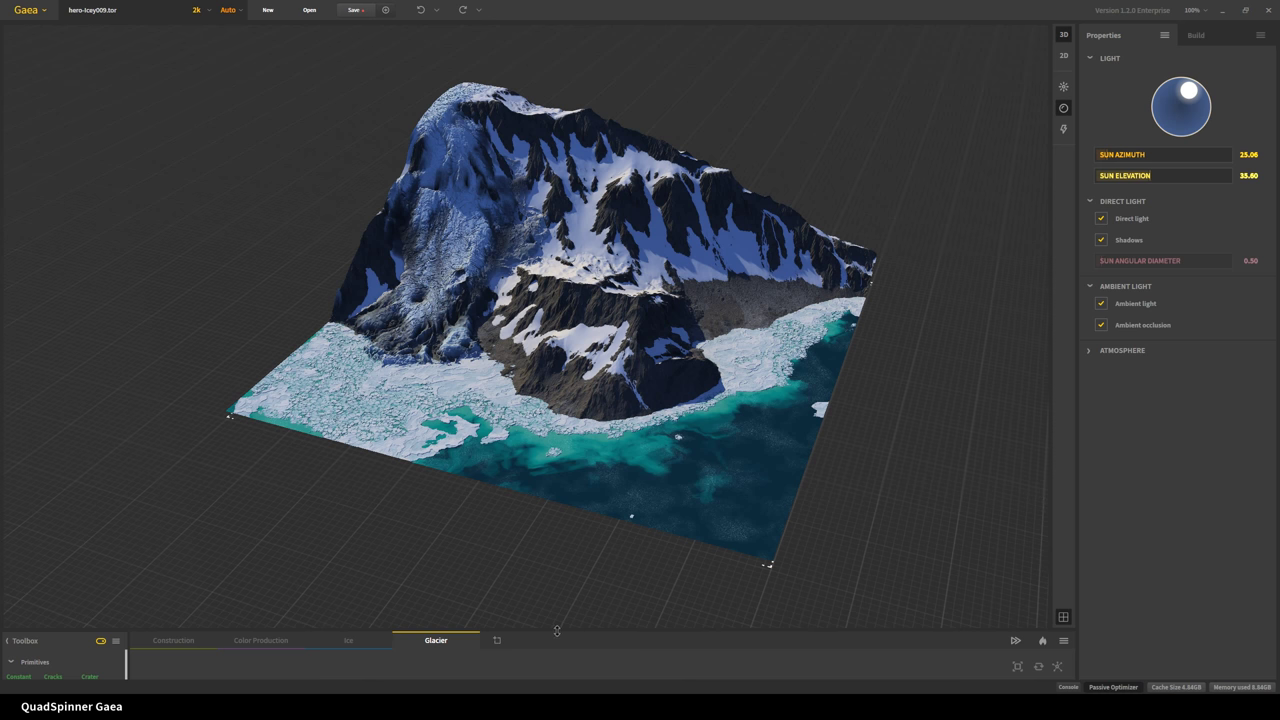
- Bring the node graph area back to working height and look through the bake resolution and graph caching options
{"action": "left_click_drag", "start_coordinate": [558, 632], "coordinate": [557, 404]}
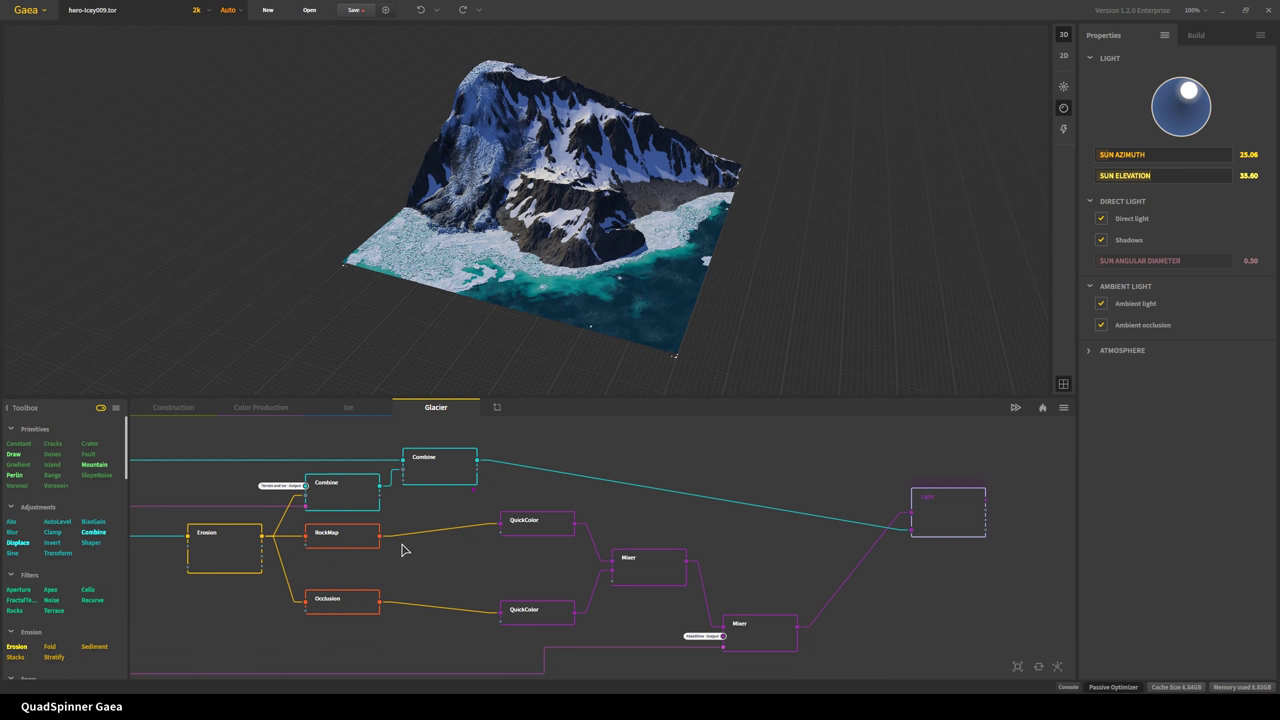
{"action": "left_click", "coordinate": [1043, 408]}
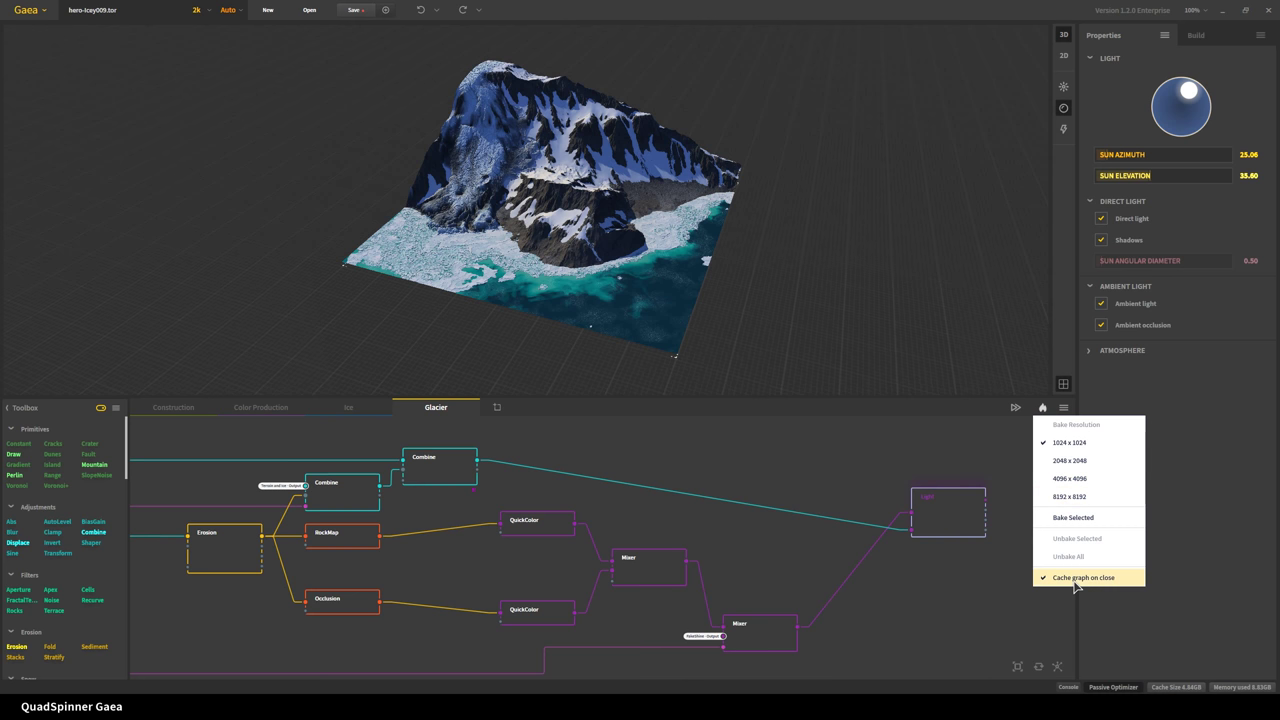
{"action": "left_click", "coordinate": [1030, 641]}
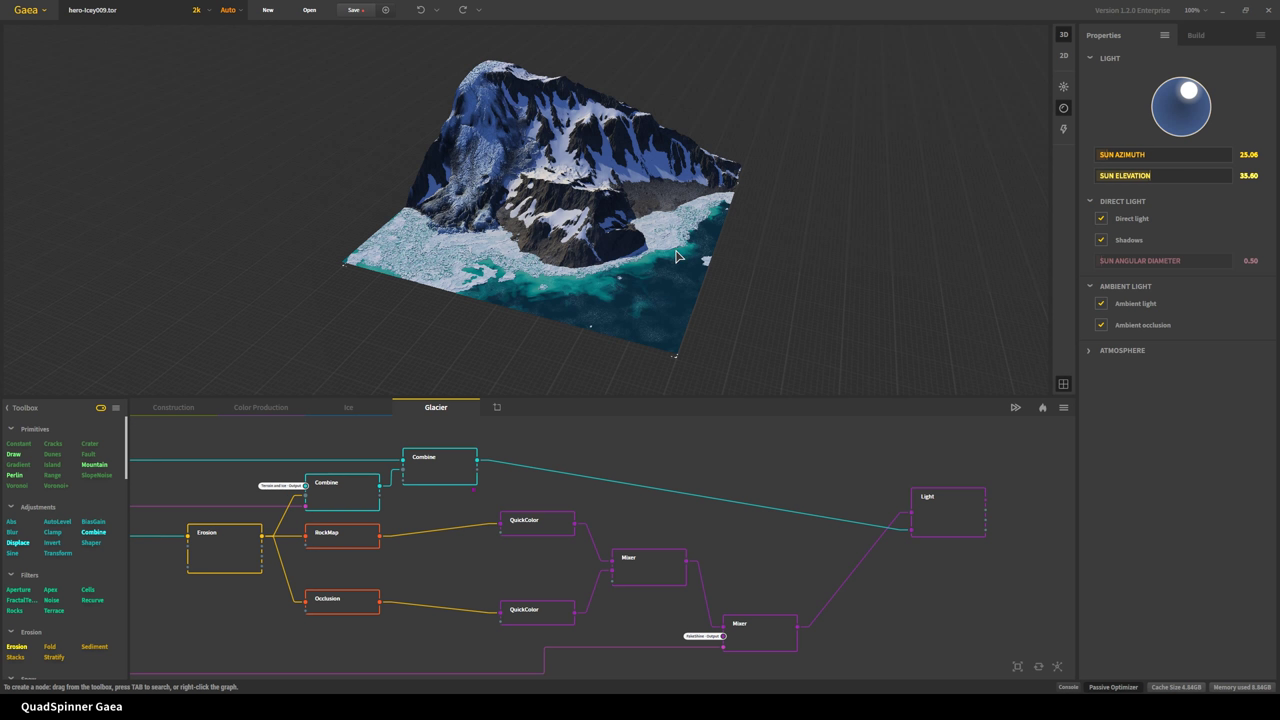
- Examine the finished glacier terrain in 3D from several angles, including the ice flow and the rocky shoreline
{"action": "scroll", "coordinate": [651, 286], "scroll_direction": "up", "scroll_amount": 6}
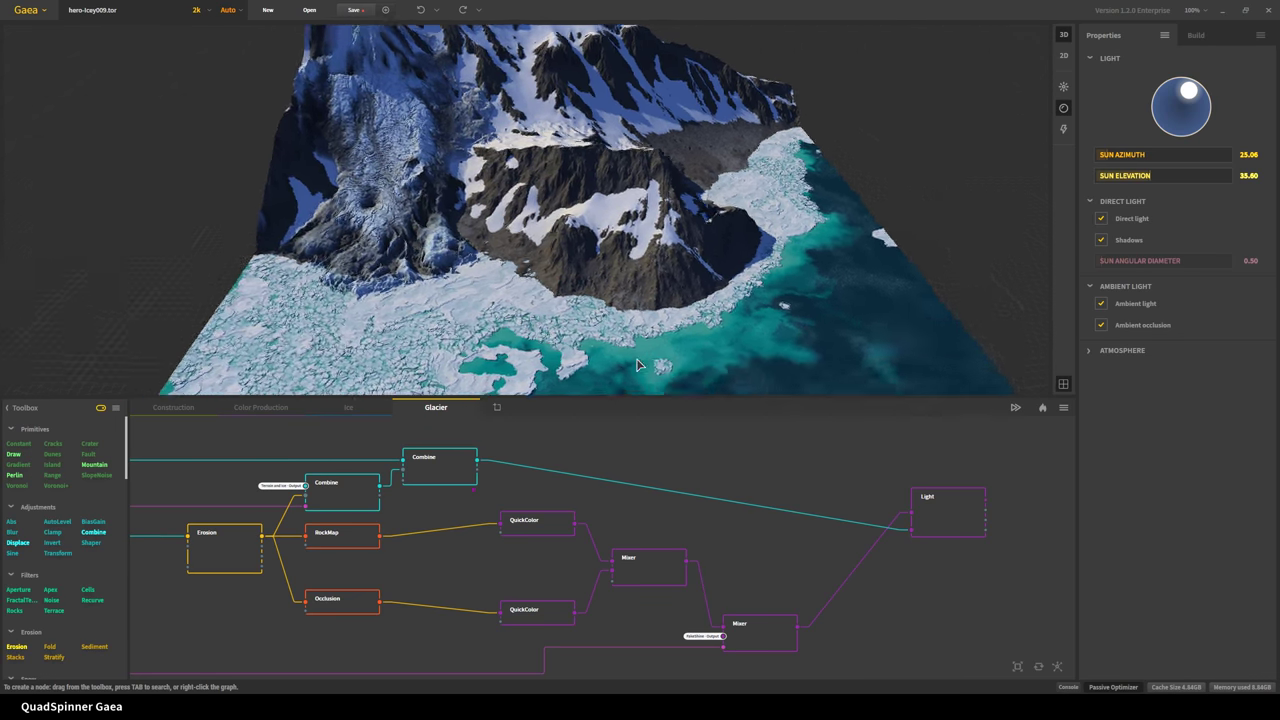
{"action": "left_click_drag", "start_coordinate": [673, 370], "coordinate": [546, 374]}
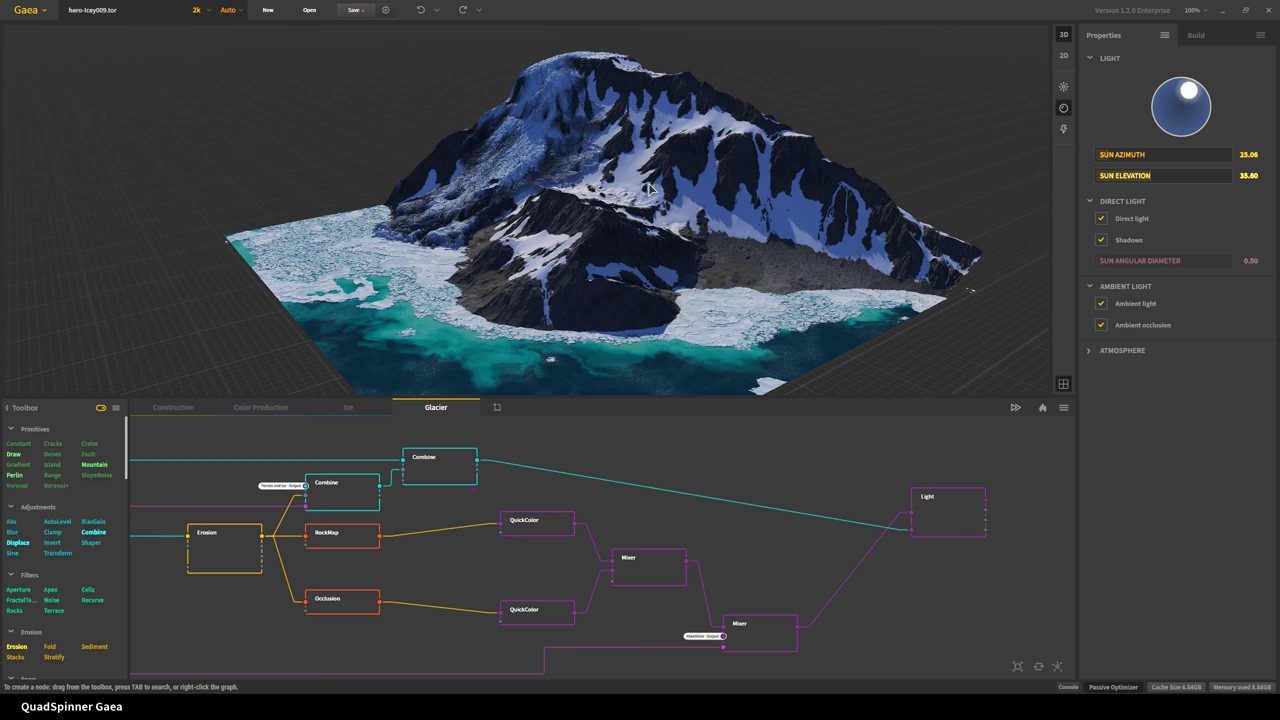
{"action": "left_click_drag", "start_coordinate": [489, 296], "coordinate": [551, 257]}
{"action": "scroll", "coordinate": [551, 257], "scroll_direction": "up", "scroll_amount": 5}
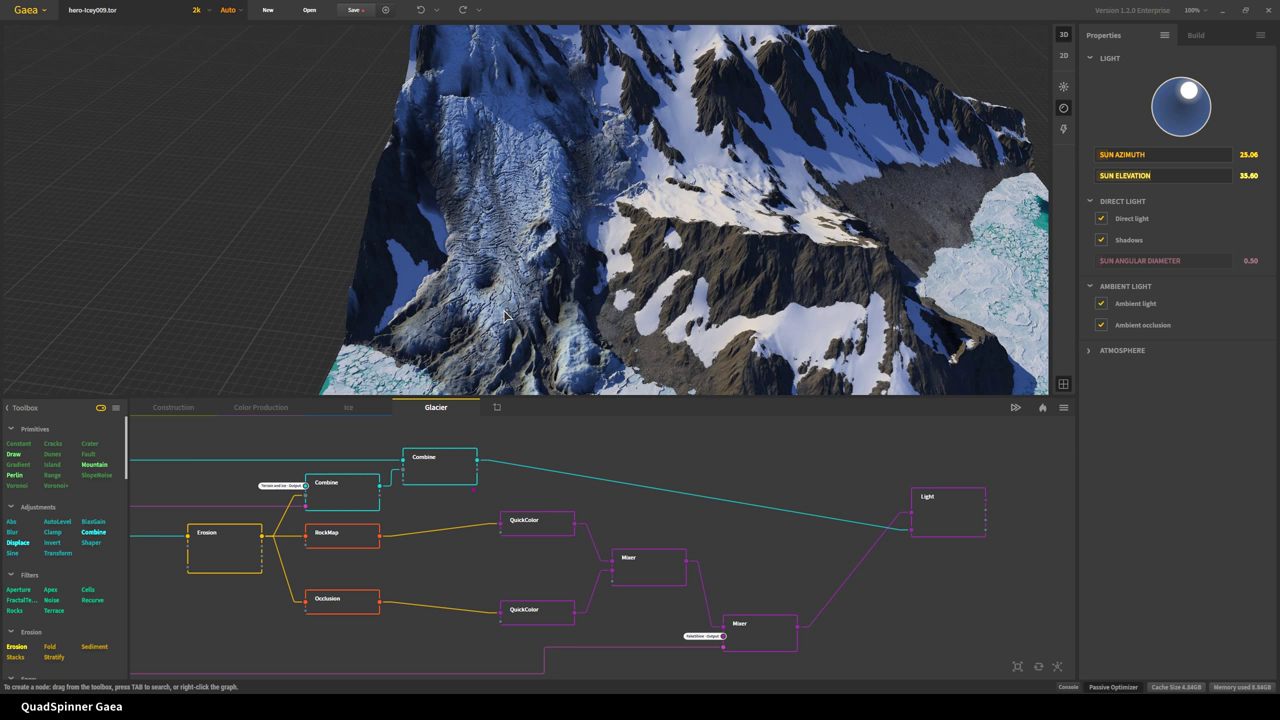
{"action": "scroll", "coordinate": [506, 316], "scroll_direction": "down", "scroll_amount": 5}
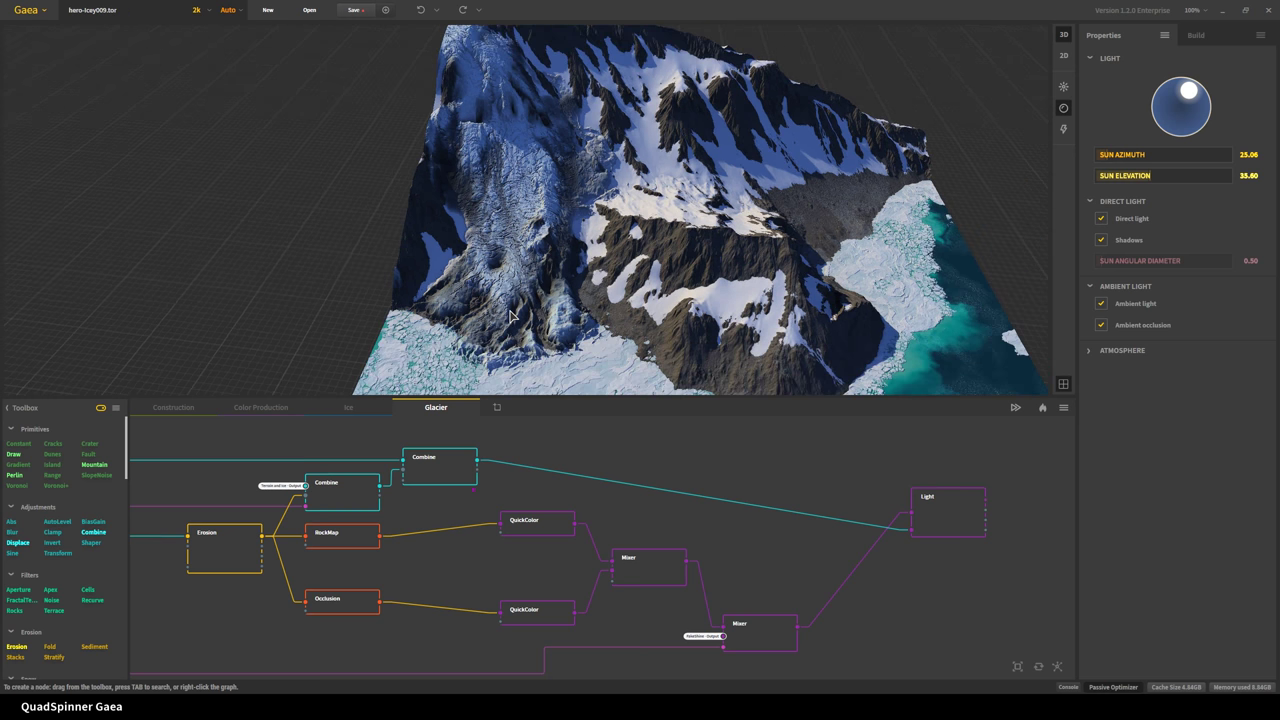
{"action": "left_click_drag", "start_coordinate": [508, 330], "coordinate": [475, 338]}
{"action": "scroll", "coordinate": [438, 371], "scroll_direction": "down", "scroll_amount": 3}
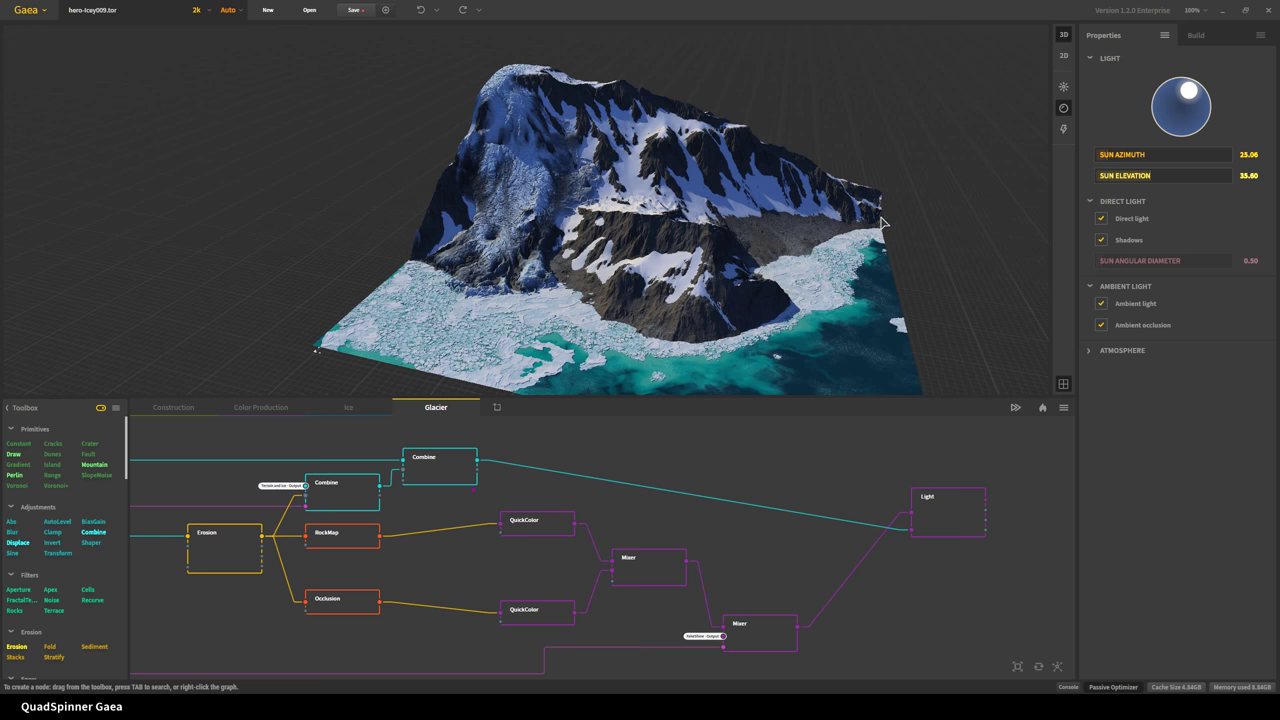
{"action": "left_click_drag", "start_coordinate": [880, 224], "coordinate": [705, 298]}
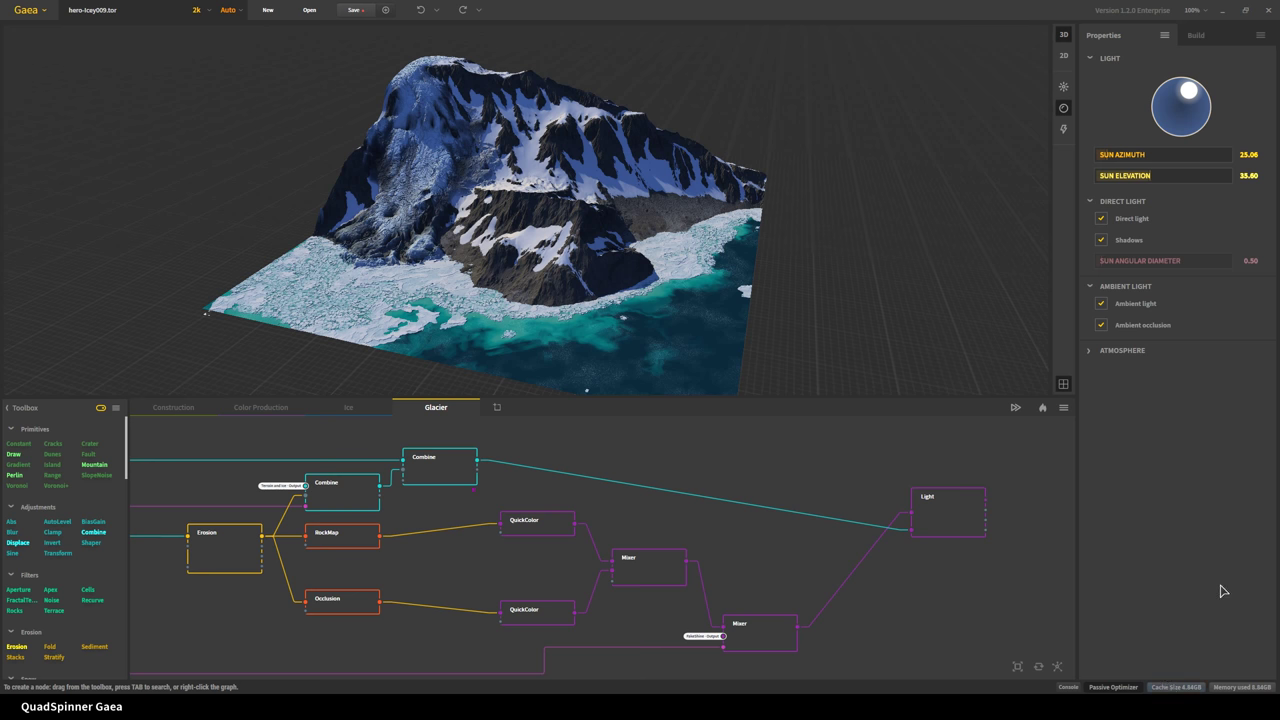
- Look at the options for reducing the session cache without clearing it, and free memory by clearing the Viewport Cache
{"action": "left_click", "coordinate": [1176, 688]}
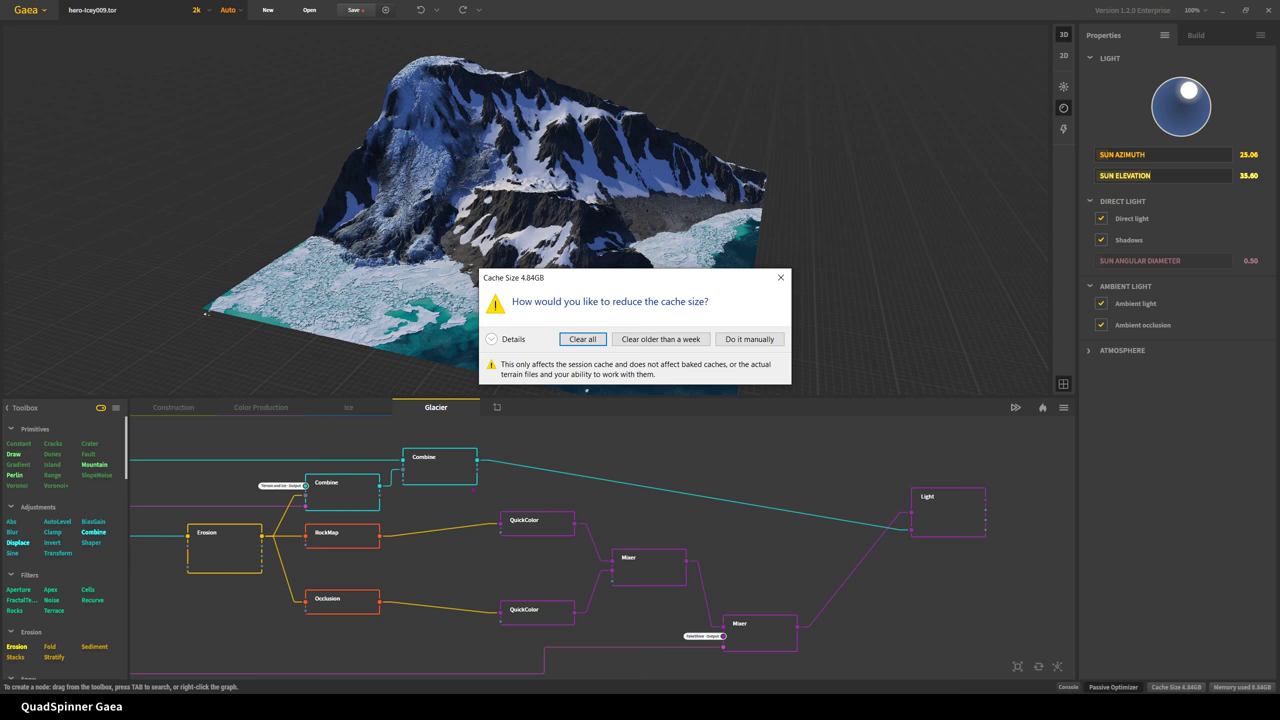
{"action": "left_click", "coordinate": [779, 279]}
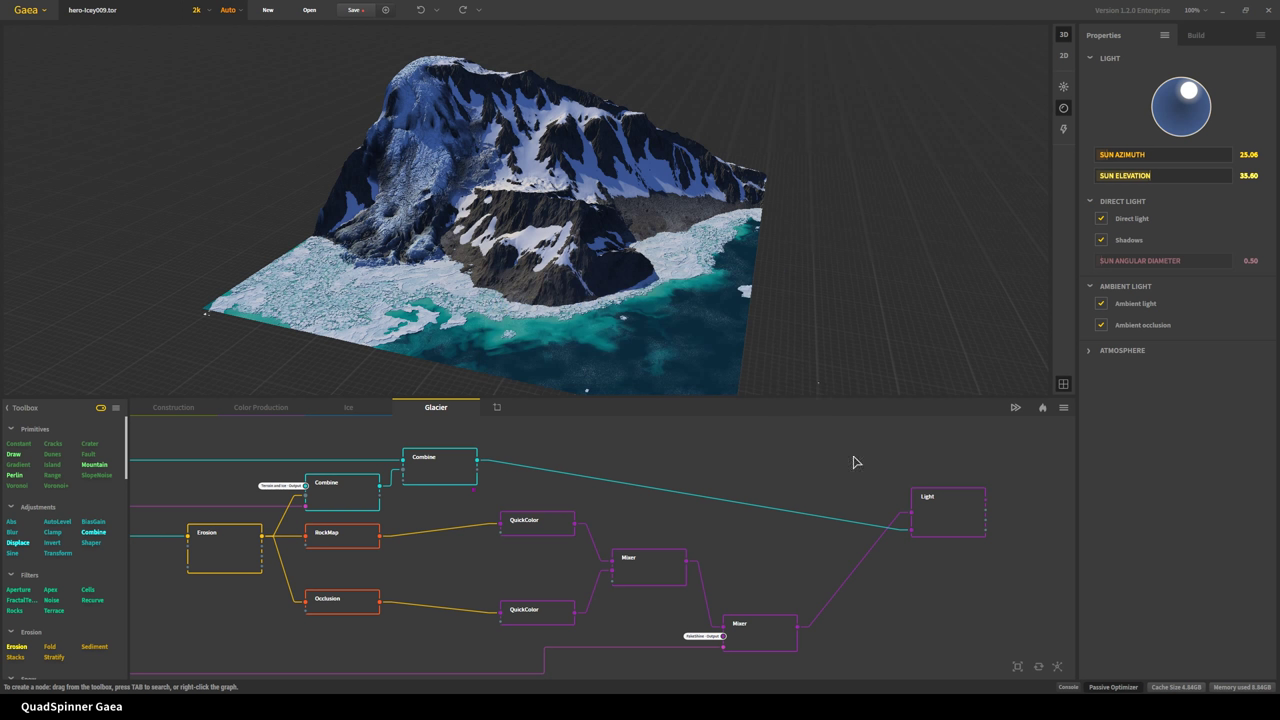
{"action": "left_click", "coordinate": [1266, 688]}
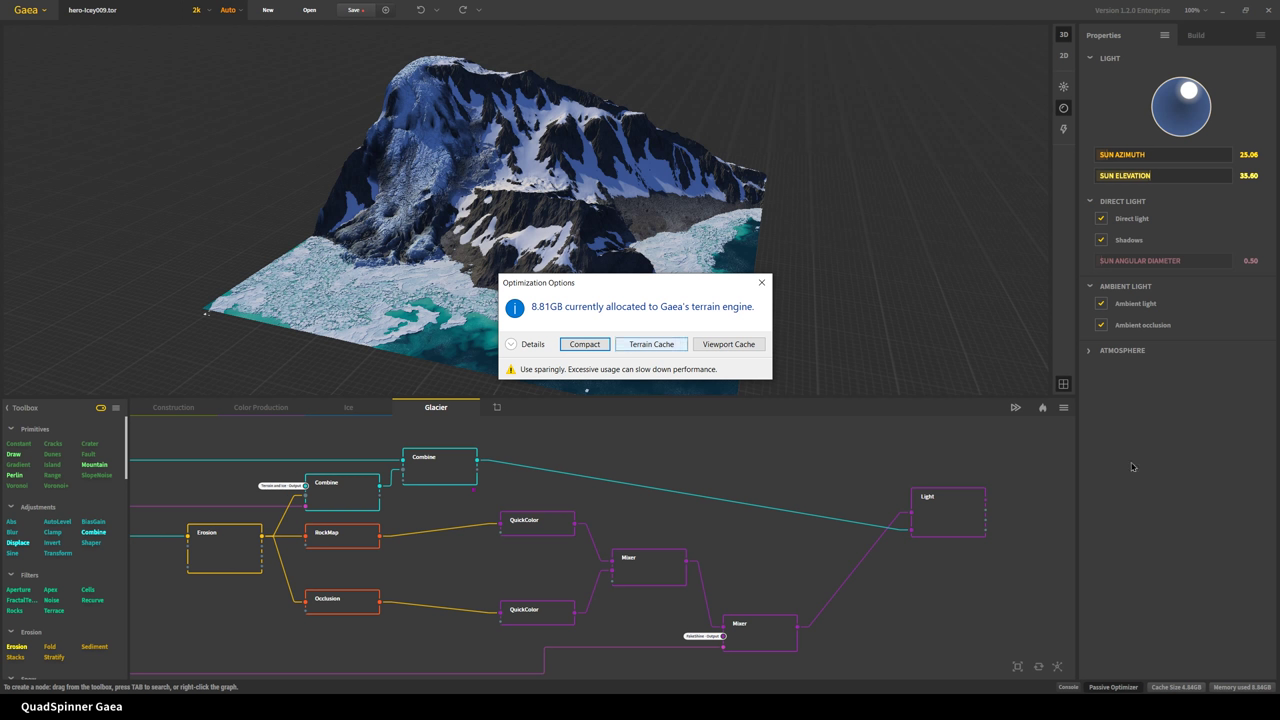
{"action": "left_click", "coordinate": [737, 344]}
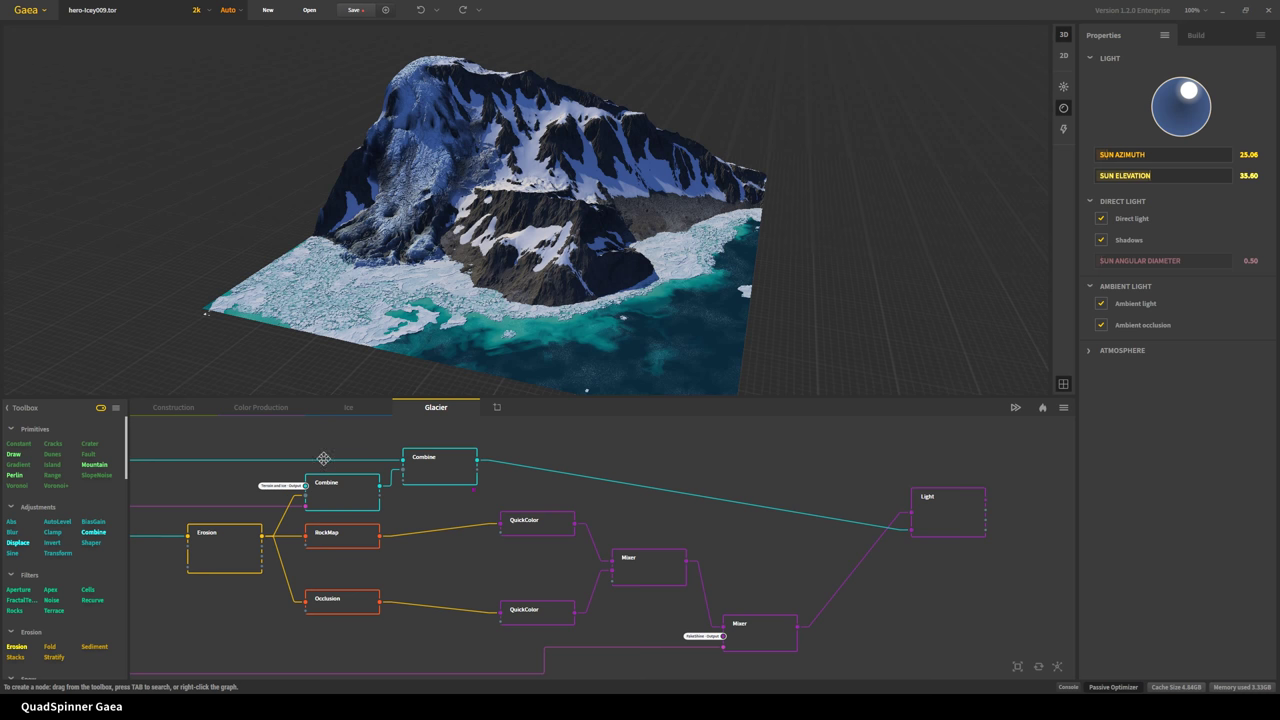
- Preview the Combine node ahead of the RockMap and Occlusion branches' Erosion node, and shift it together with its upstream and downstream nodes
{"action": "left_click_drag", "start_coordinate": [323, 458], "coordinate": [770, 474]}
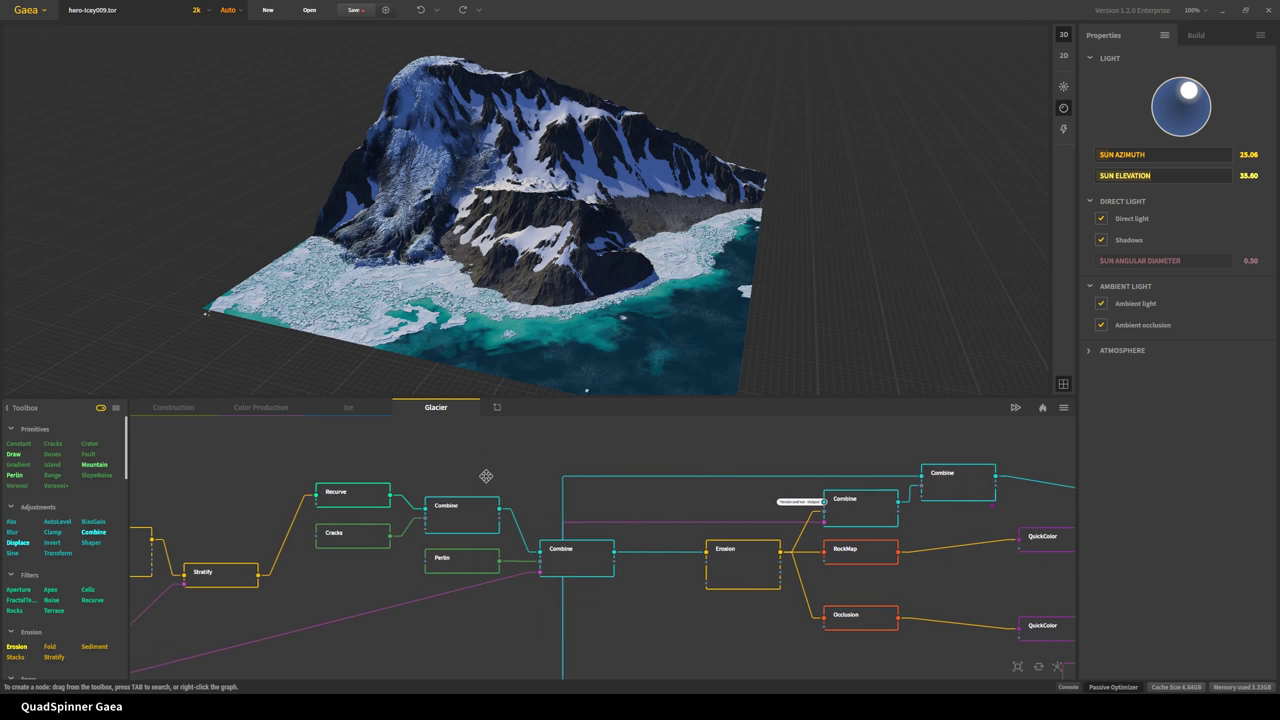
{"action": "left_click_drag", "start_coordinate": [486, 476], "coordinate": [576, 472]}
{"action": "scroll", "coordinate": [575, 482], "scroll_direction": "down", "scroll_amount": 2}
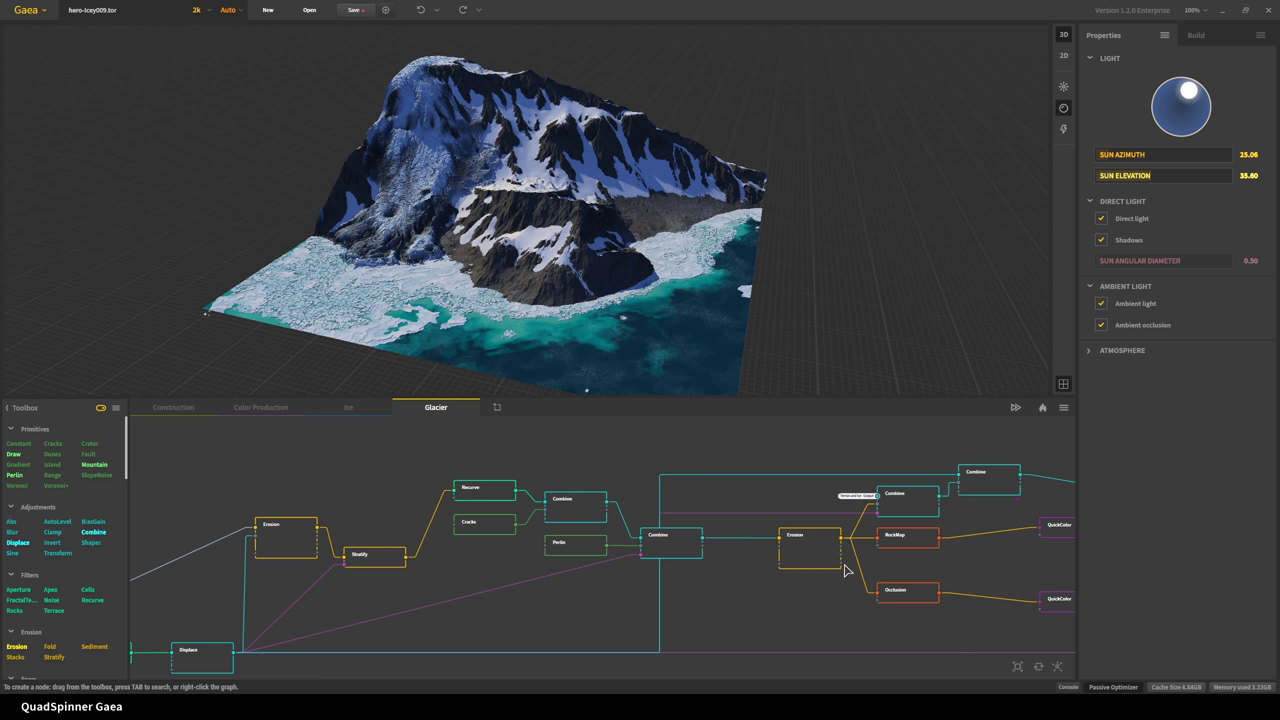
{"action": "left_click", "coordinate": [672, 556]}
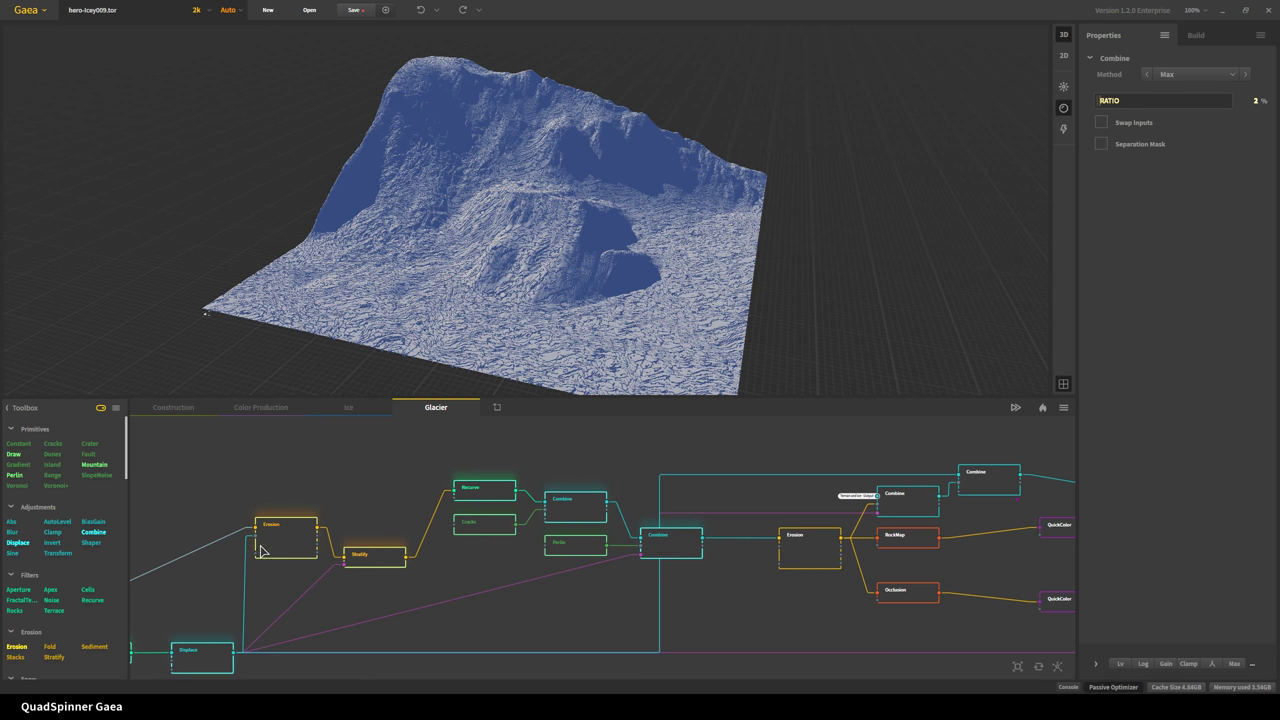
{"action": "left_click_drag", "start_coordinate": [683, 537], "coordinate": [666, 531]}
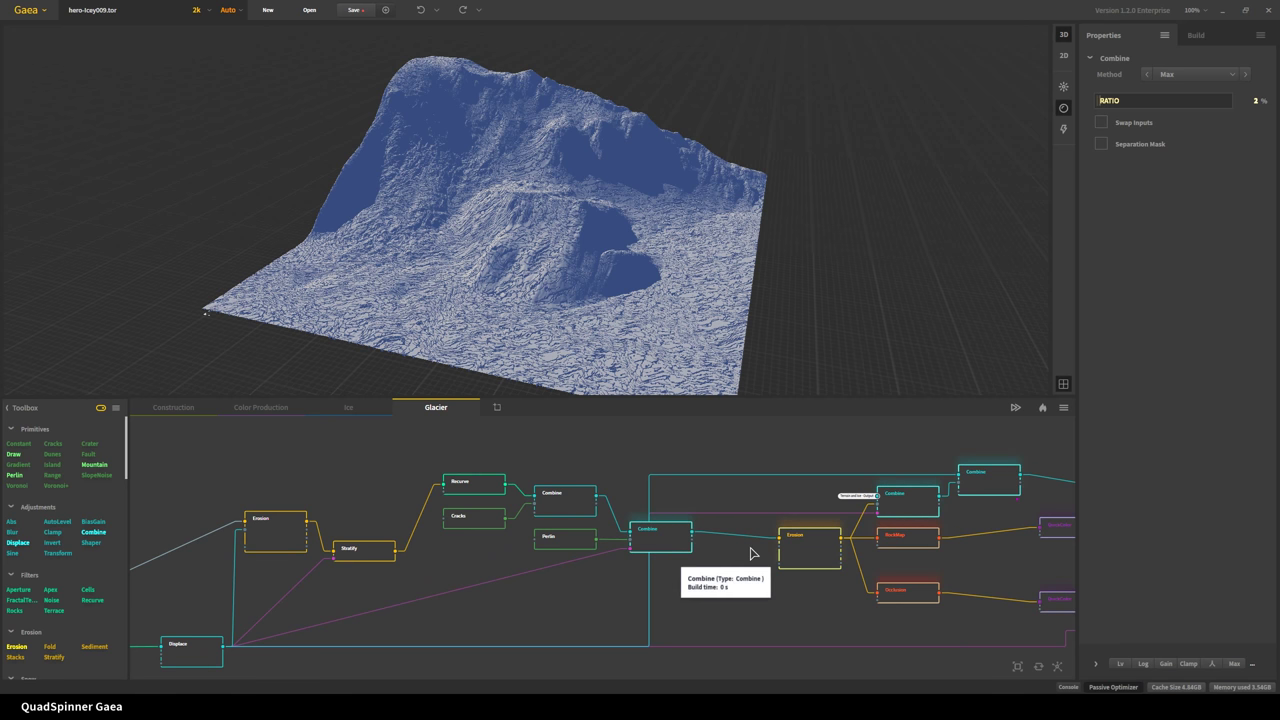
{"action": "mouse_move", "coordinate": [664, 532]}
{"action": "left_mouse_down"}
{"action": "mouse_move", "coordinate": [684, 530]}
{"action": "mouse_move", "coordinate": [663, 530]}
{"action": "mouse_move", "coordinate": [669, 543]}
{"action": "mouse_move", "coordinate": [678, 523]}
{"action": "left_mouse_up"}
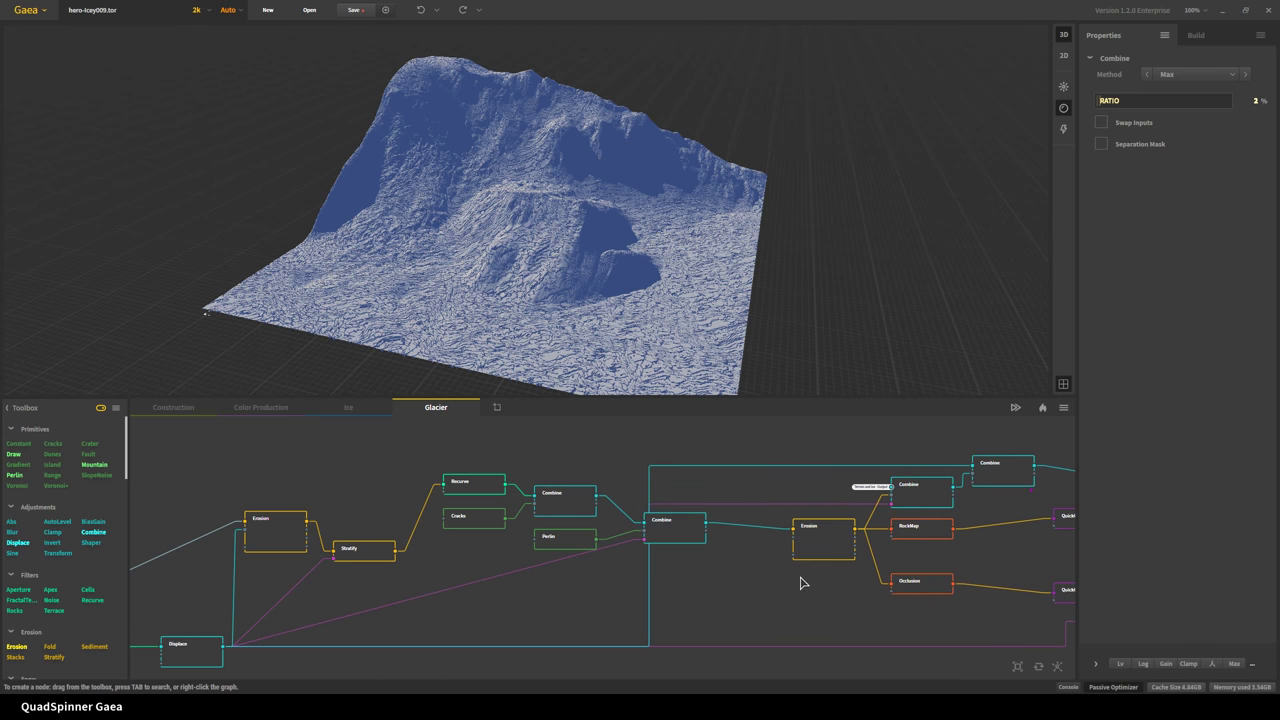
- Preview the final Mixer node before Light in the Glacier graph and look back along the preceding nodes
{"action": "middle_click_drag", "start_coordinate": [800, 586], "coordinate": [442, 546]}
{"action": "left_click", "coordinate": [856, 590]}
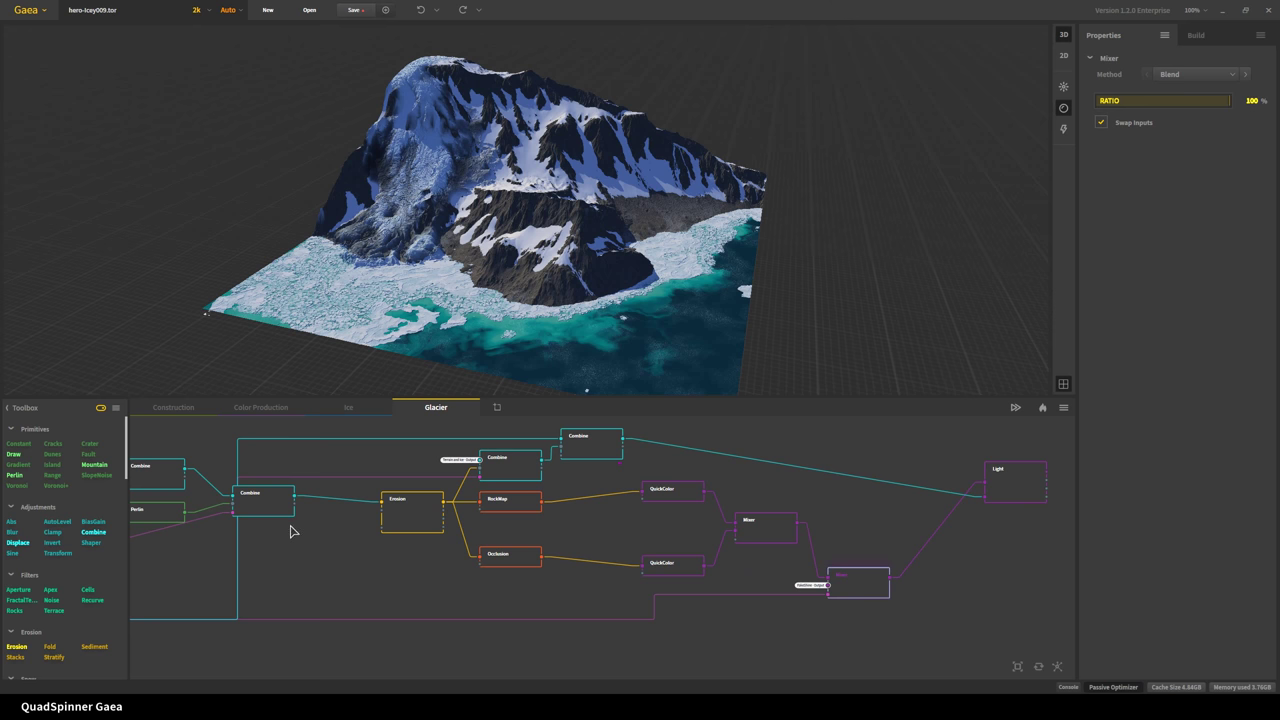
{"action": "middle_click_drag", "start_coordinate": [361, 560], "coordinate": [620, 640]}
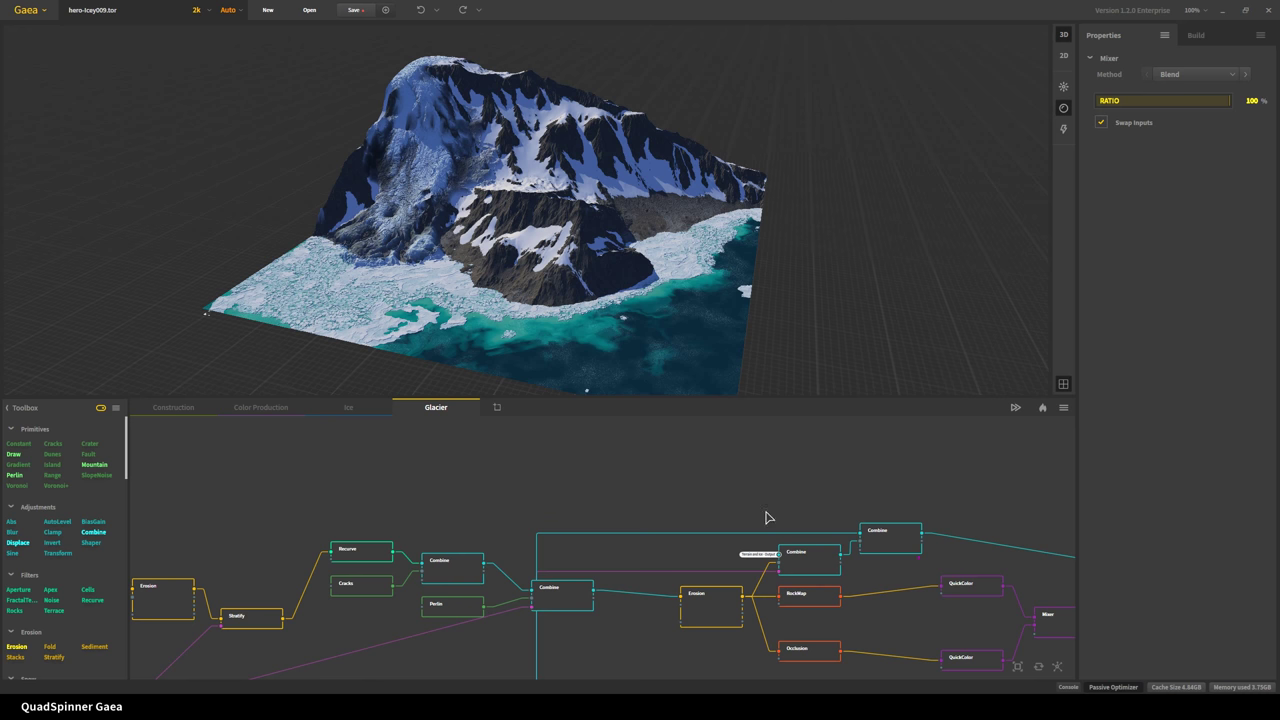
- Start a new terrain file and delete its default Mountain, Displace and Erosion nodes
{"action": "left_click", "coordinate": [267, 12]}
{"action": "left_click", "coordinate": [674, 376]}
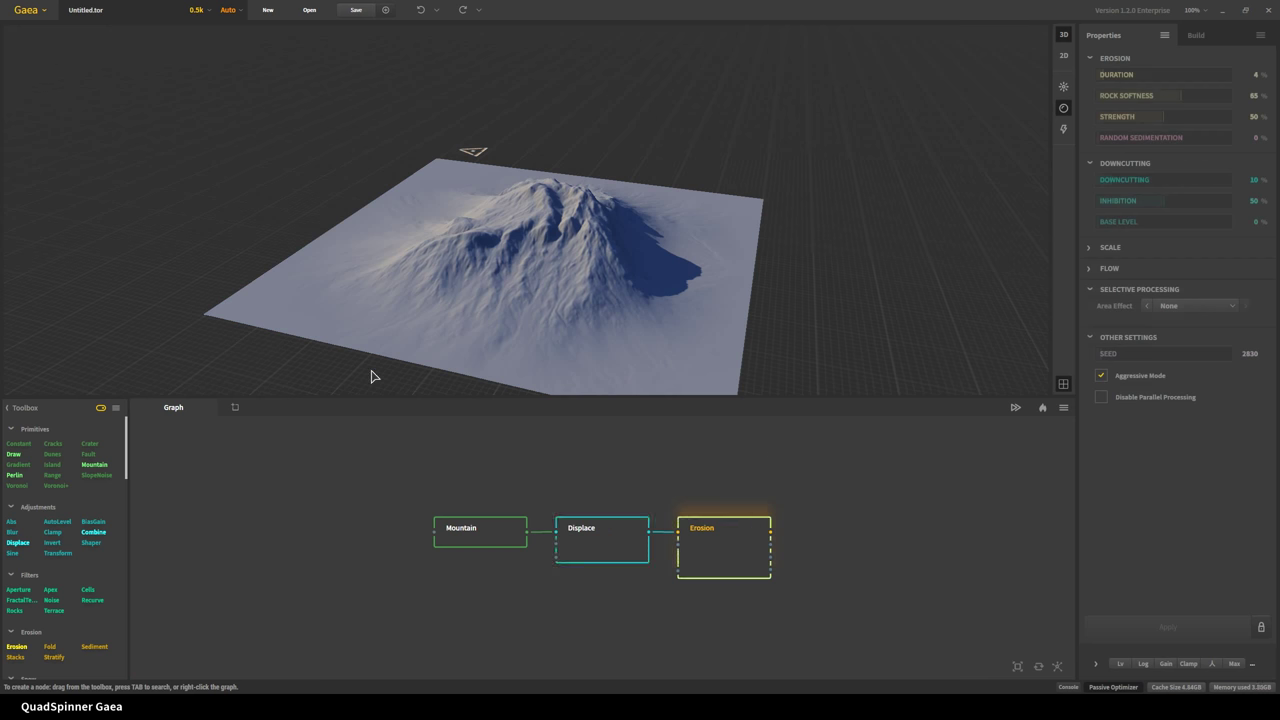
{"action": "left_click_drag", "start_coordinate": [360, 458], "coordinate": [902, 624]}
{"action": "key", "text": "Delete"}
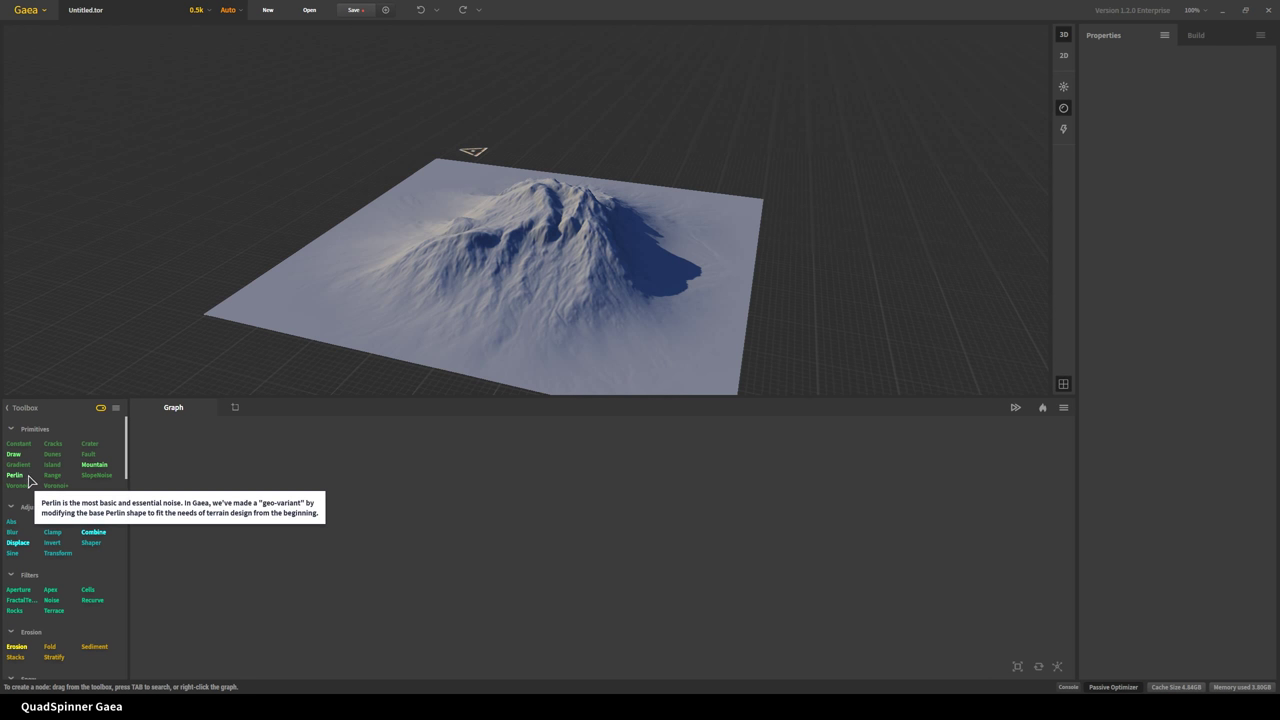
- Add a Range node to the empty graph and set its Height to 100% and Definition to 96%
{"action": "left_click_drag", "start_coordinate": [52, 481], "coordinate": [454, 532]}
{"action": "left_click_drag", "start_coordinate": [475, 323], "coordinate": [523, 334]}
{"action": "scroll", "coordinate": [474, 329], "scroll_direction": "up", "scroll_amount": 5}
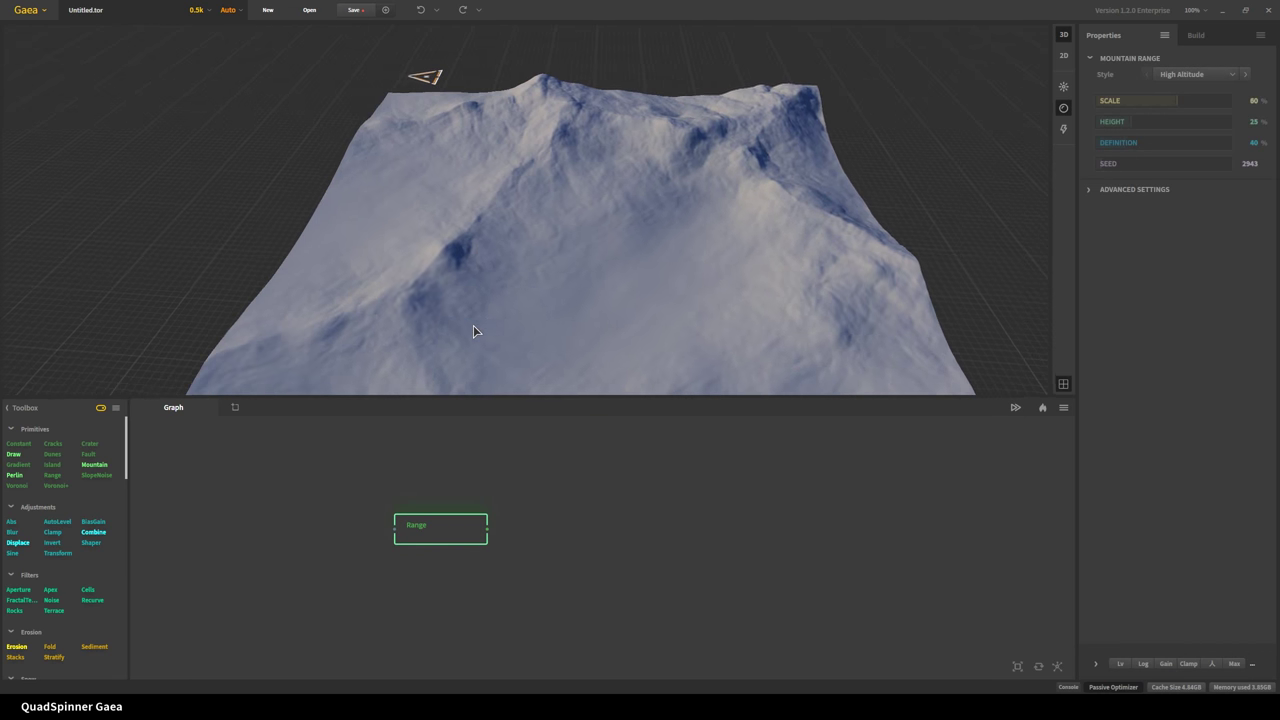
{"action": "left_click", "coordinate": [1230, 121]}
{"action": "left_click", "coordinate": [1221, 142]}
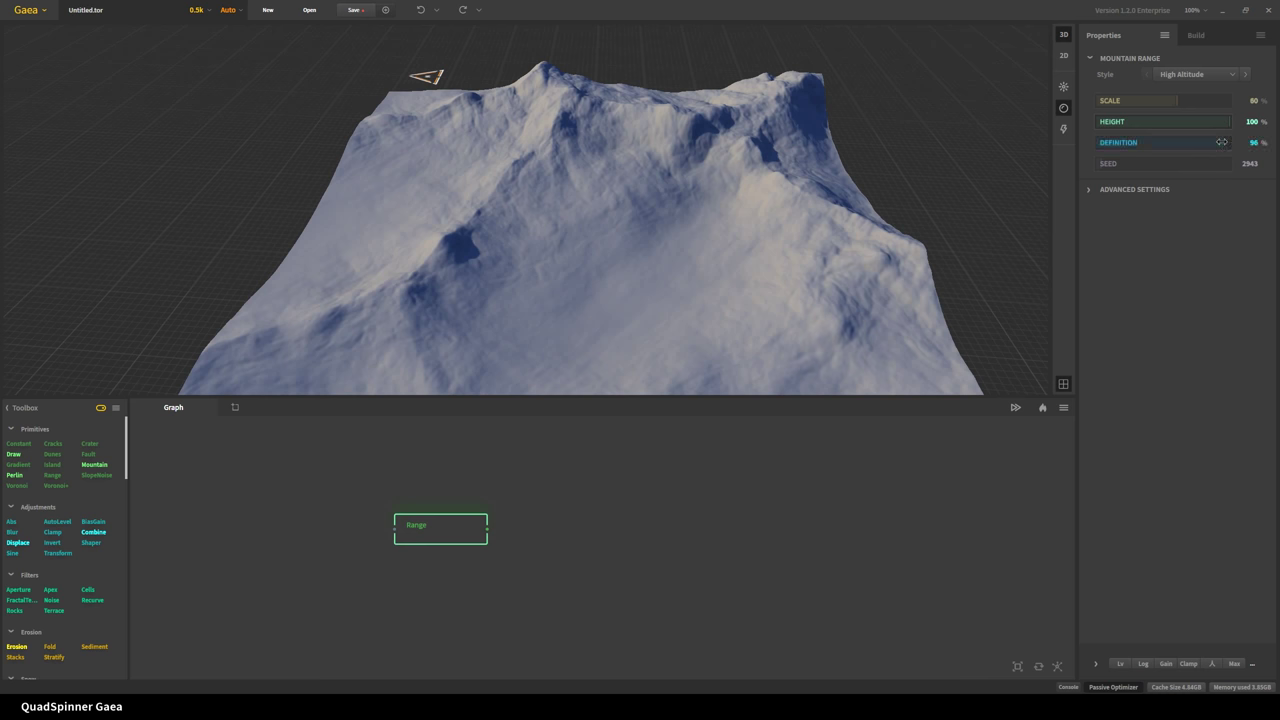
- Switch the Toolbox to a compact list without category headings and add an Erosion node fed by the Range node
{"action": "scroll", "coordinate": [595, 250], "scroll_direction": "down", "scroll_amount": 5}
{"action": "left_click_drag", "start_coordinate": [595, 250], "coordinate": [633, 235]}
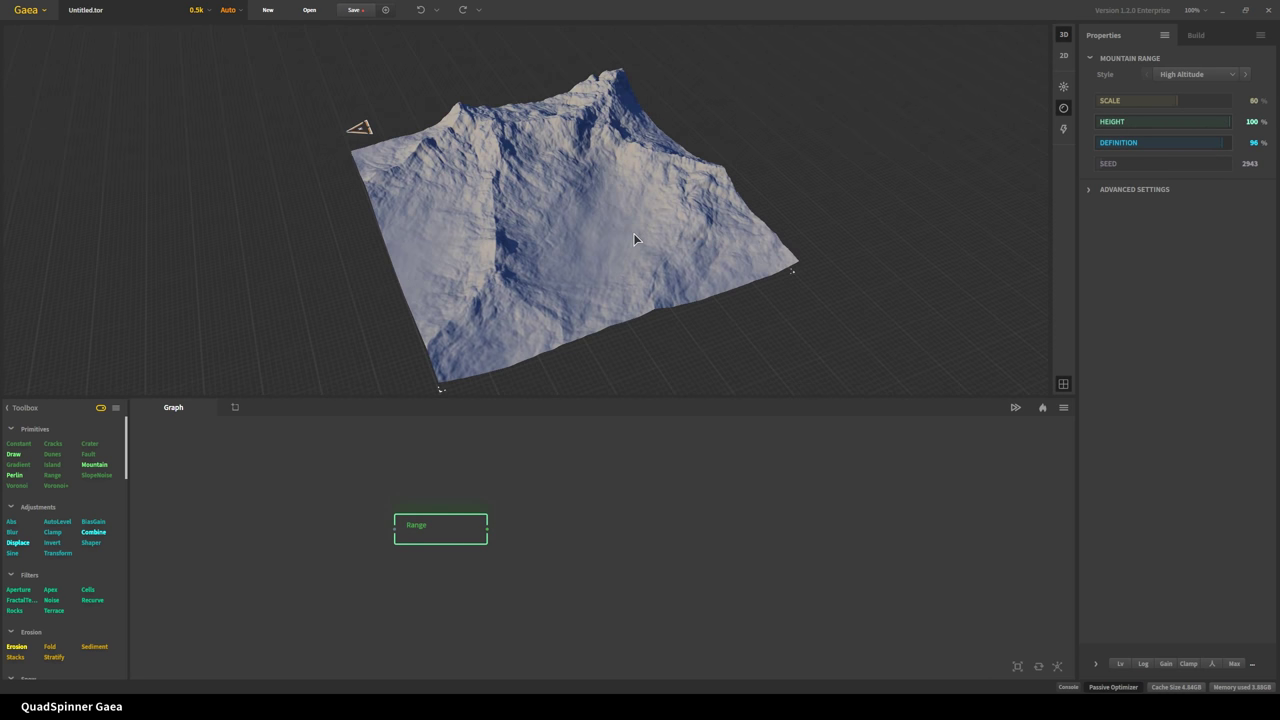
{"action": "left_click", "coordinate": [115, 408]}
{"action": "left_click", "coordinate": [133, 558]}
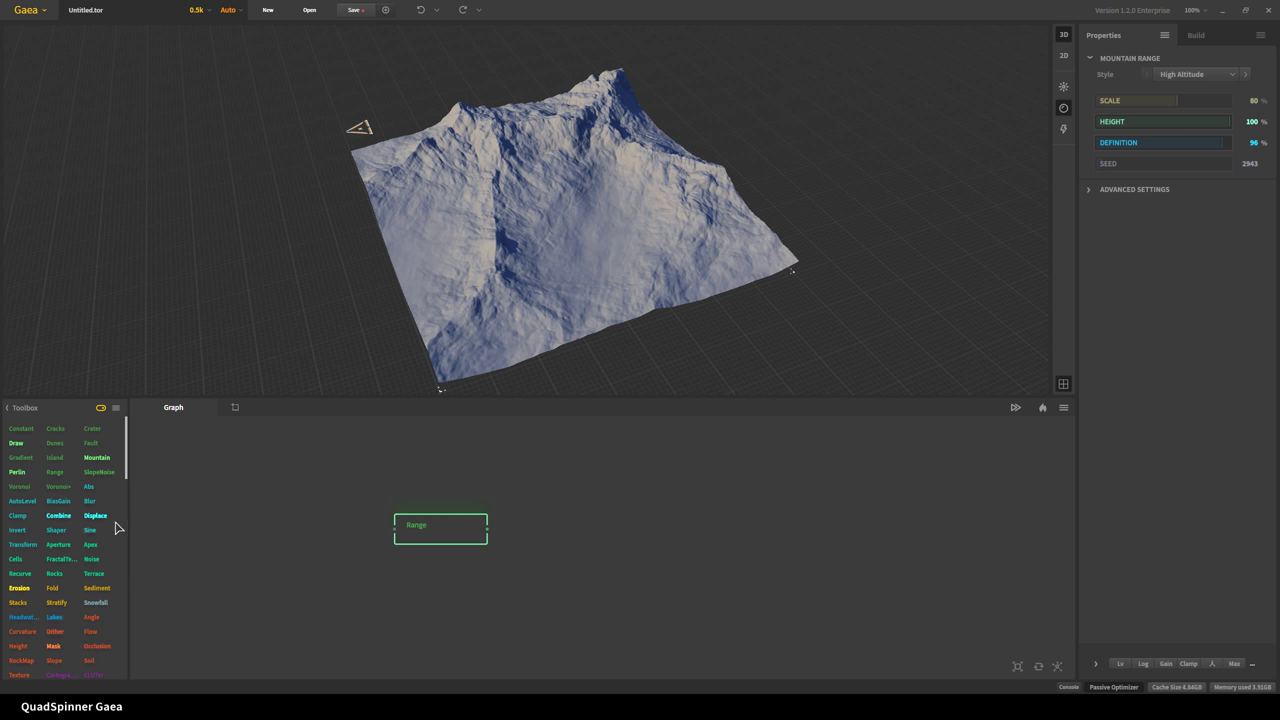
{"action": "left_click_drag", "start_coordinate": [14, 592], "coordinate": [466, 531]}
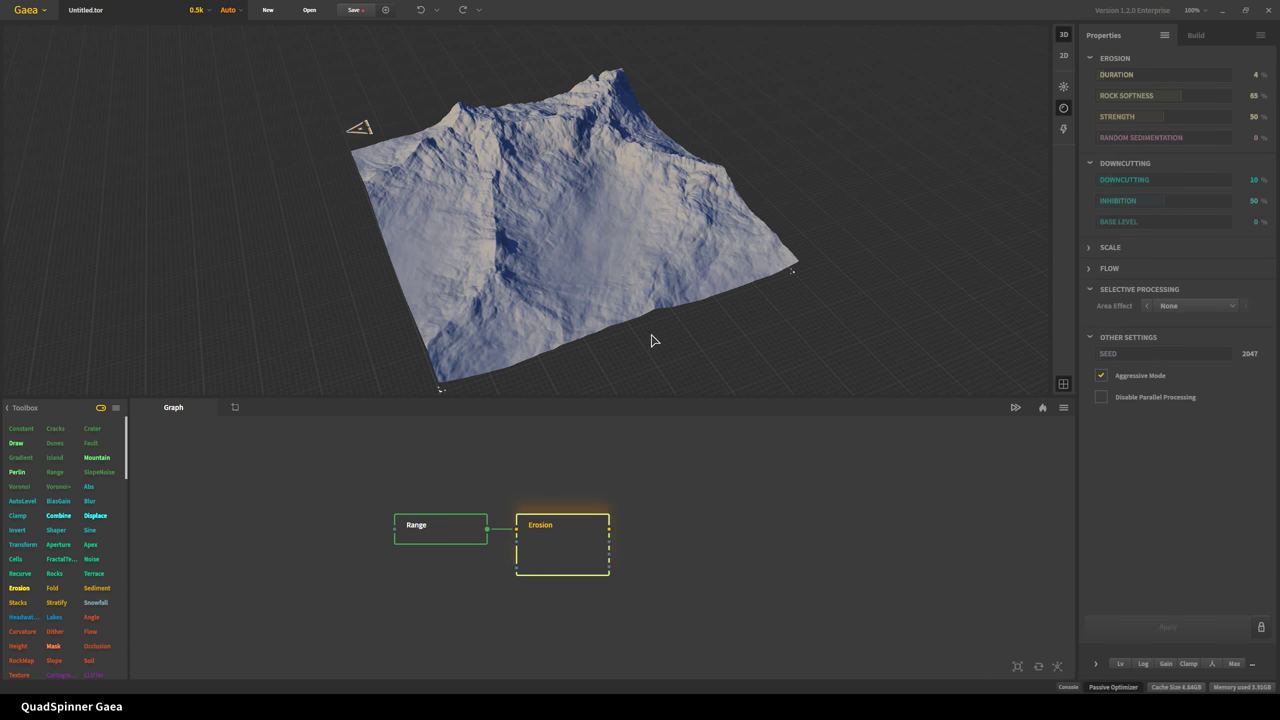
- Set the Erosion node's Area Effect to Precipitation Amount with an Altitude Bias of 90% and apply it
{"action": "scroll", "coordinate": [565, 274], "scroll_direction": "up", "scroll_amount": 3}
{"action": "left_click_drag", "start_coordinate": [566, 277], "coordinate": [520, 285]}
{"action": "scroll", "coordinate": [440, 277], "scroll_direction": "up", "scroll_amount": 3}
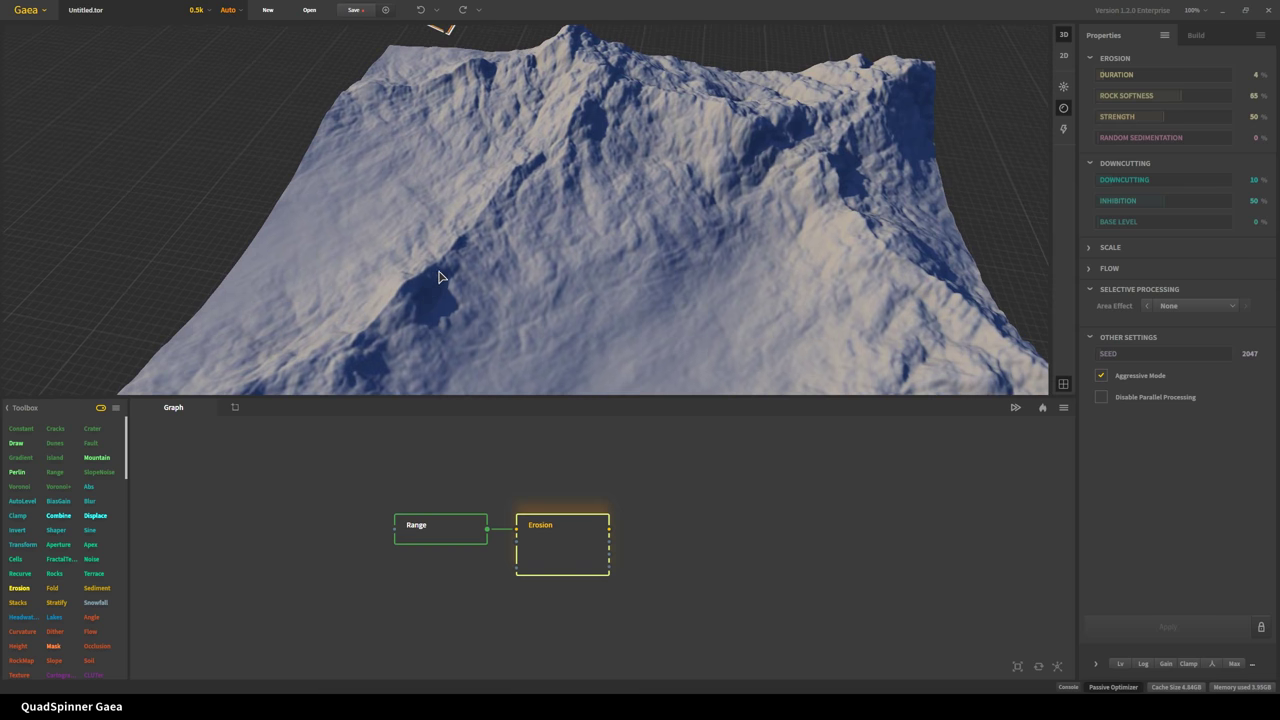
{"action": "left_click", "coordinate": [1158, 305]}
{"action": "left_click", "coordinate": [1212, 330]}
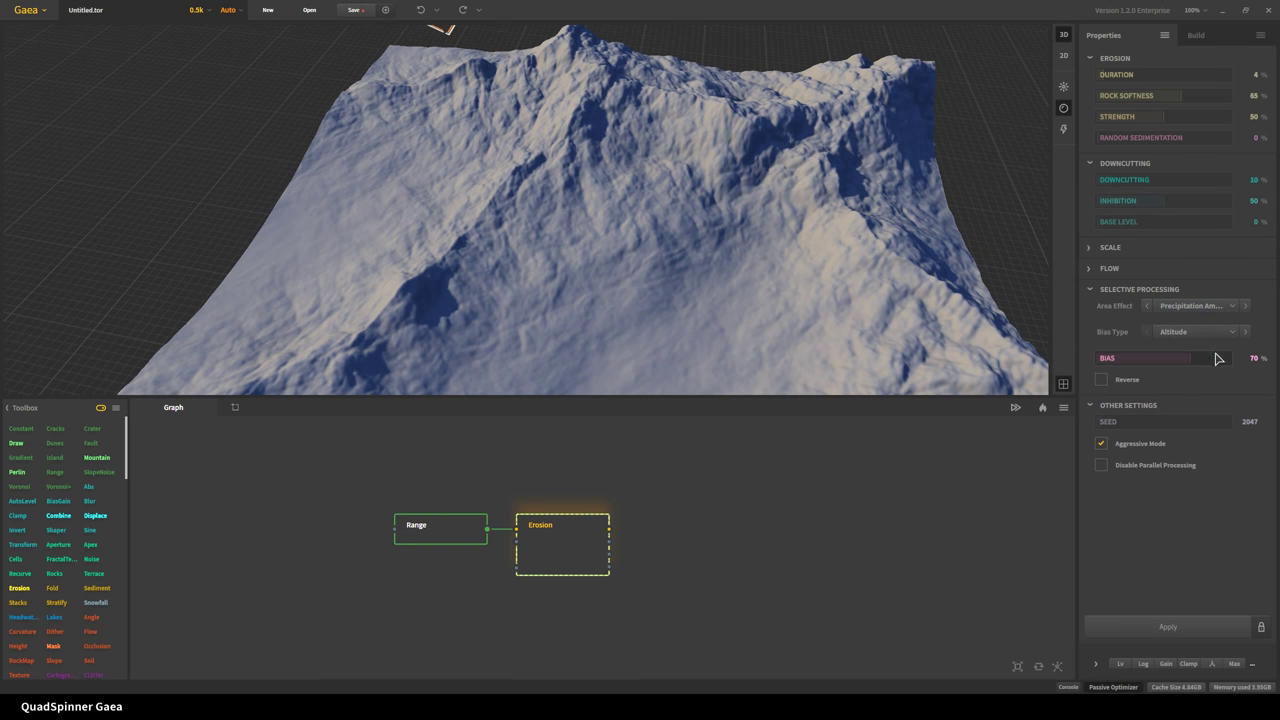
{"action": "left_click", "coordinate": [1218, 358]}
{"action": "mouse_move", "coordinate": [1199, 364]}
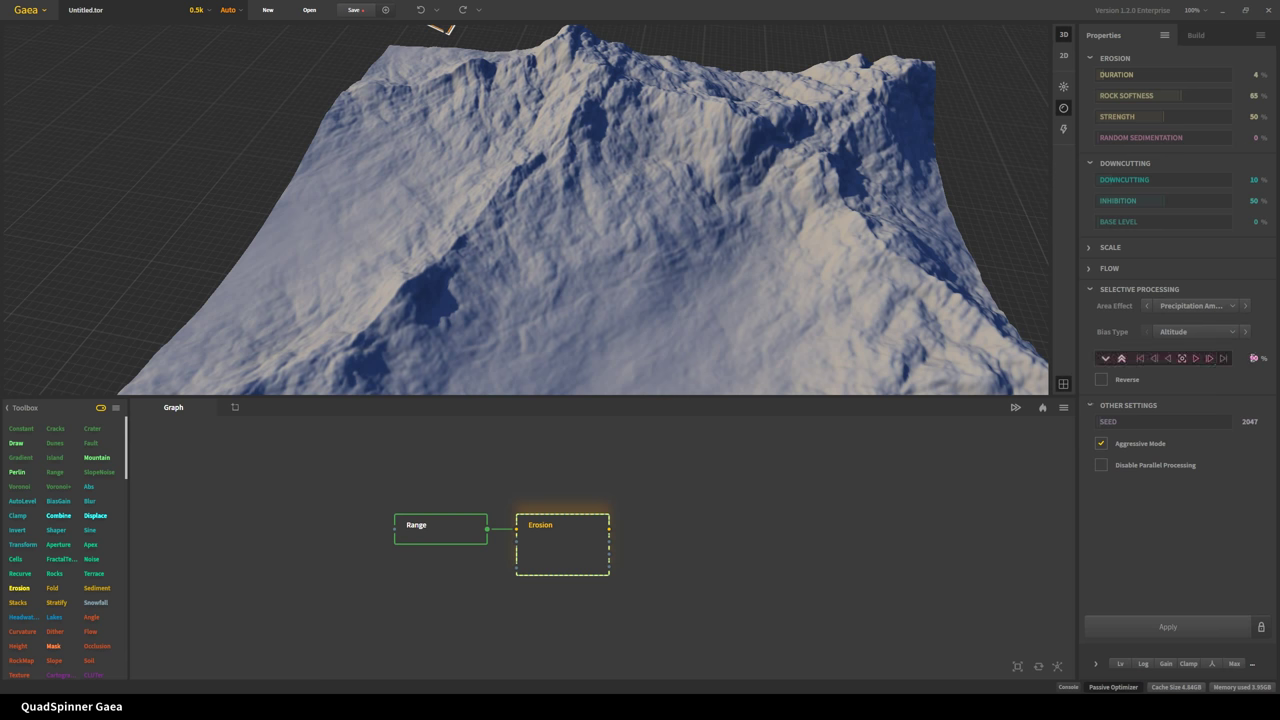
{"action": "left_click", "coordinate": [1168, 627]}
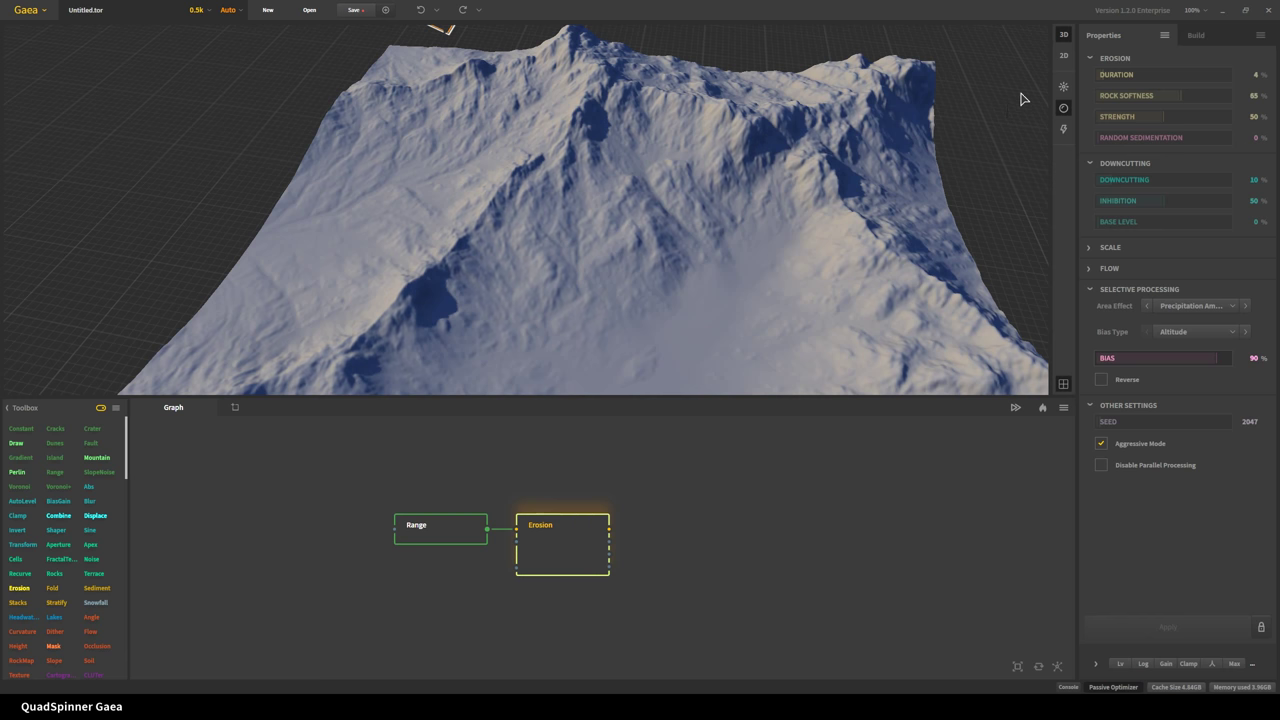
- Set the Erosion node's Duration to 17%, apply it, and raise the preview resolution to 1k
{"action": "left_click", "coordinate": [1120, 75]}
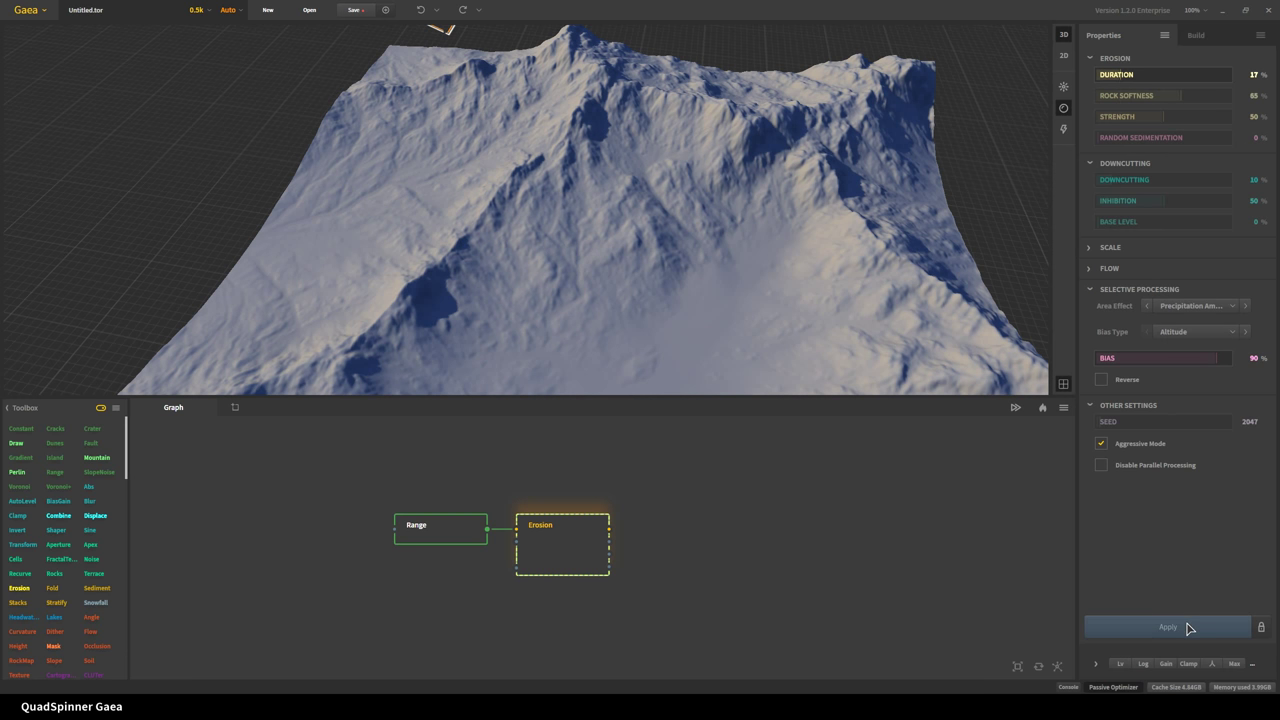
{"action": "left_click", "coordinate": [1188, 627]}
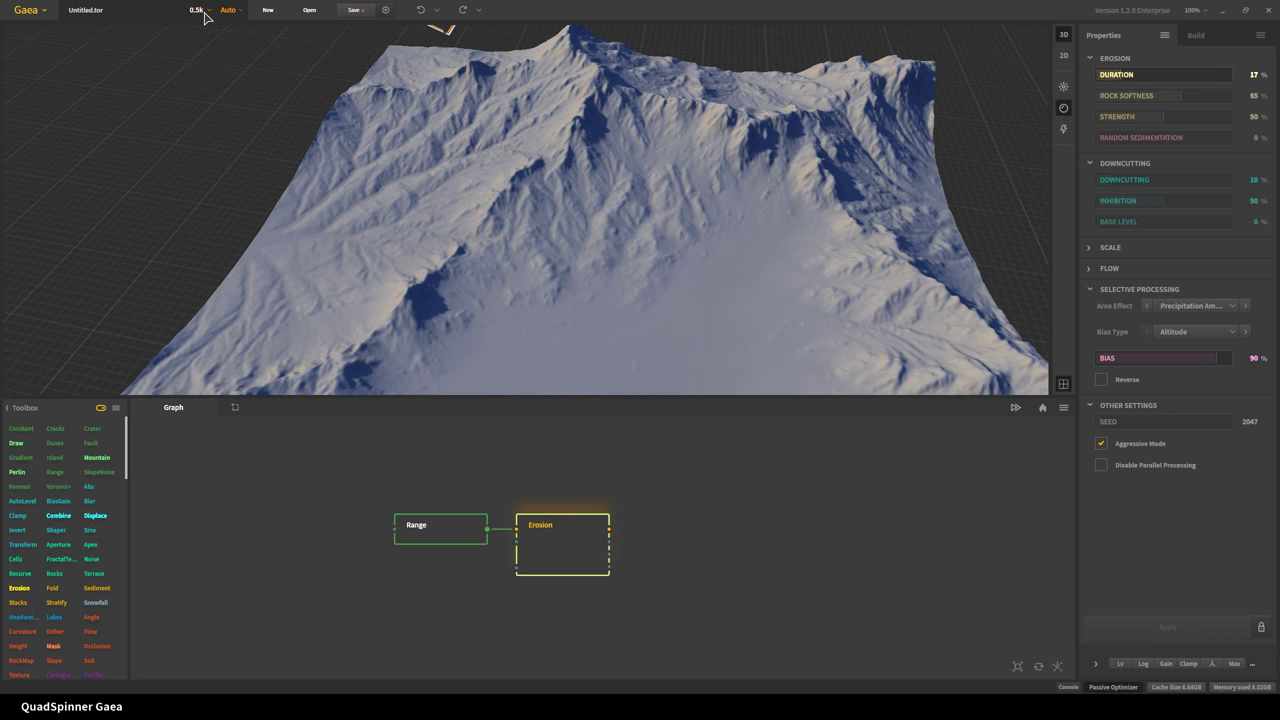
{"action": "left_click", "coordinate": [204, 17]}
{"action": "left_click", "coordinate": [198, 46]}
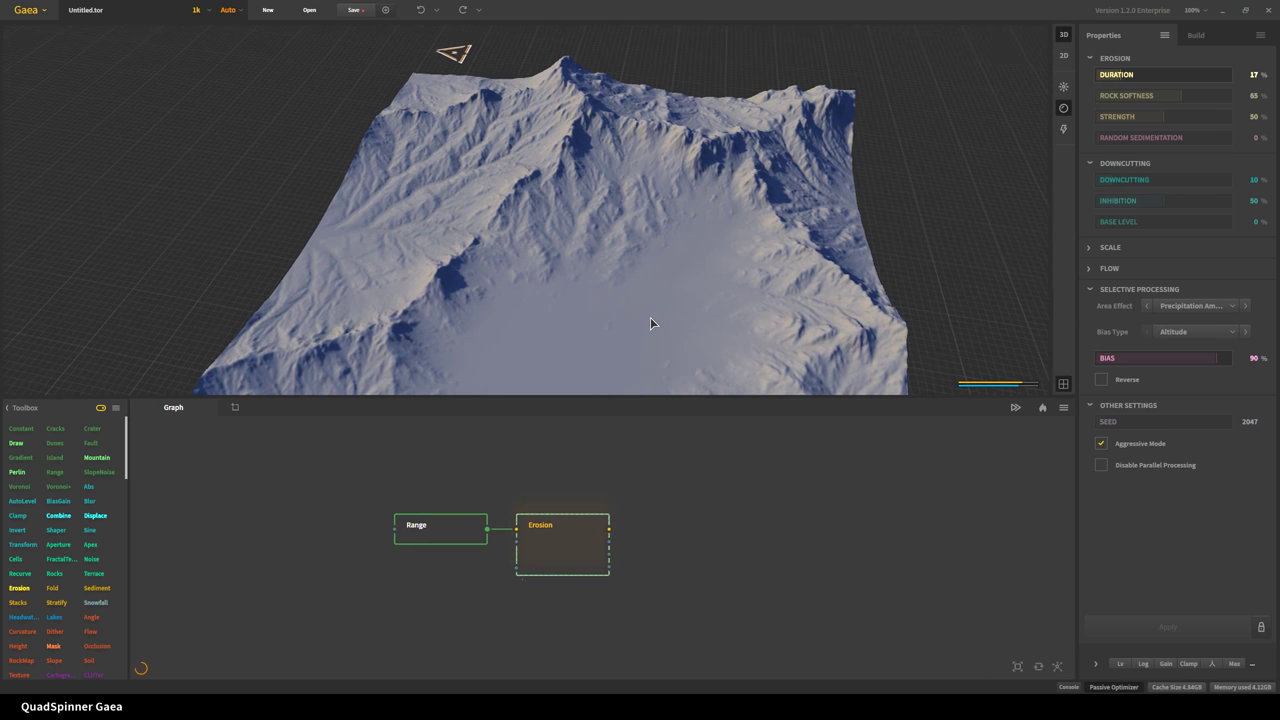
- Set the Erosion node's Inhibition to 0%, try Random Sedimentation at 182%, and settle on 22%, applying each change
{"action": "left_click_drag", "start_coordinate": [650, 317], "coordinate": [712, 236]}
{"action": "scroll", "coordinate": [537, 239], "scroll_direction": "up", "scroll_amount": 3}
{"action": "left_click", "coordinate": [1107, 201]}
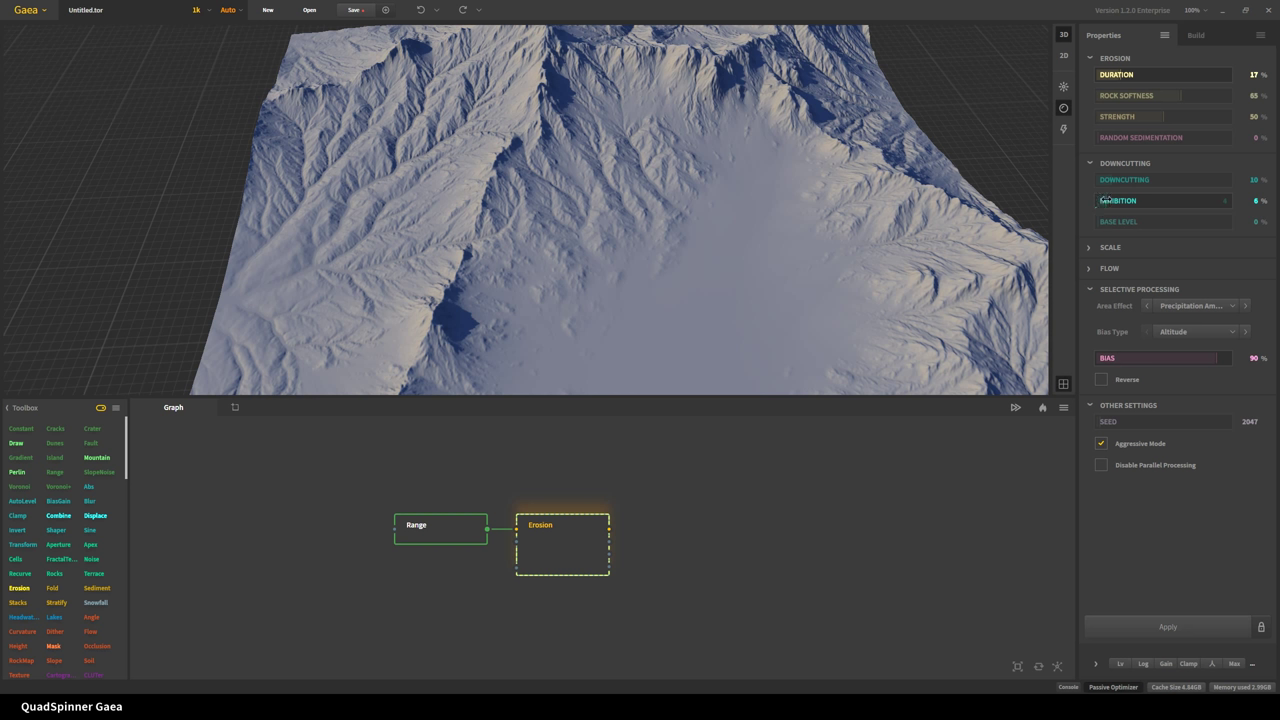
{"action": "left_click", "coordinate": [1146, 139]}
{"action": "left_click", "coordinate": [1166, 623]}
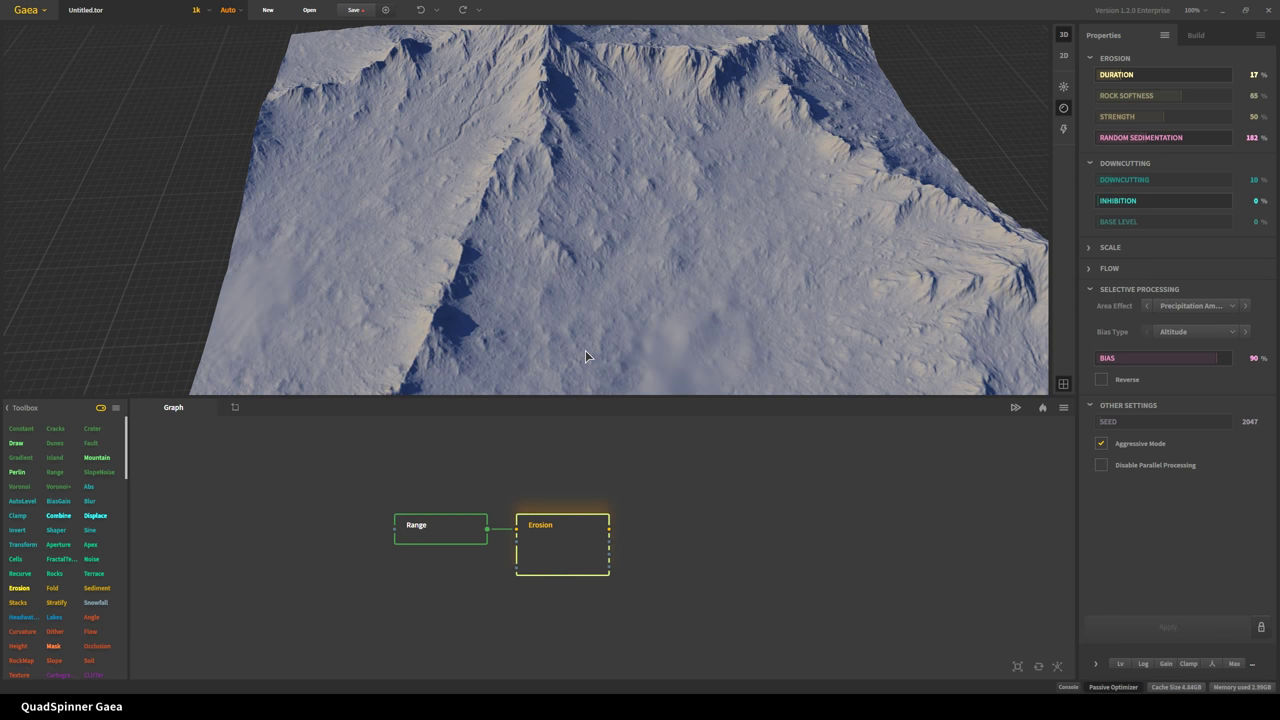
{"action": "left_click", "coordinate": [1102, 139]}
{"action": "left_click", "coordinate": [1175, 630]}
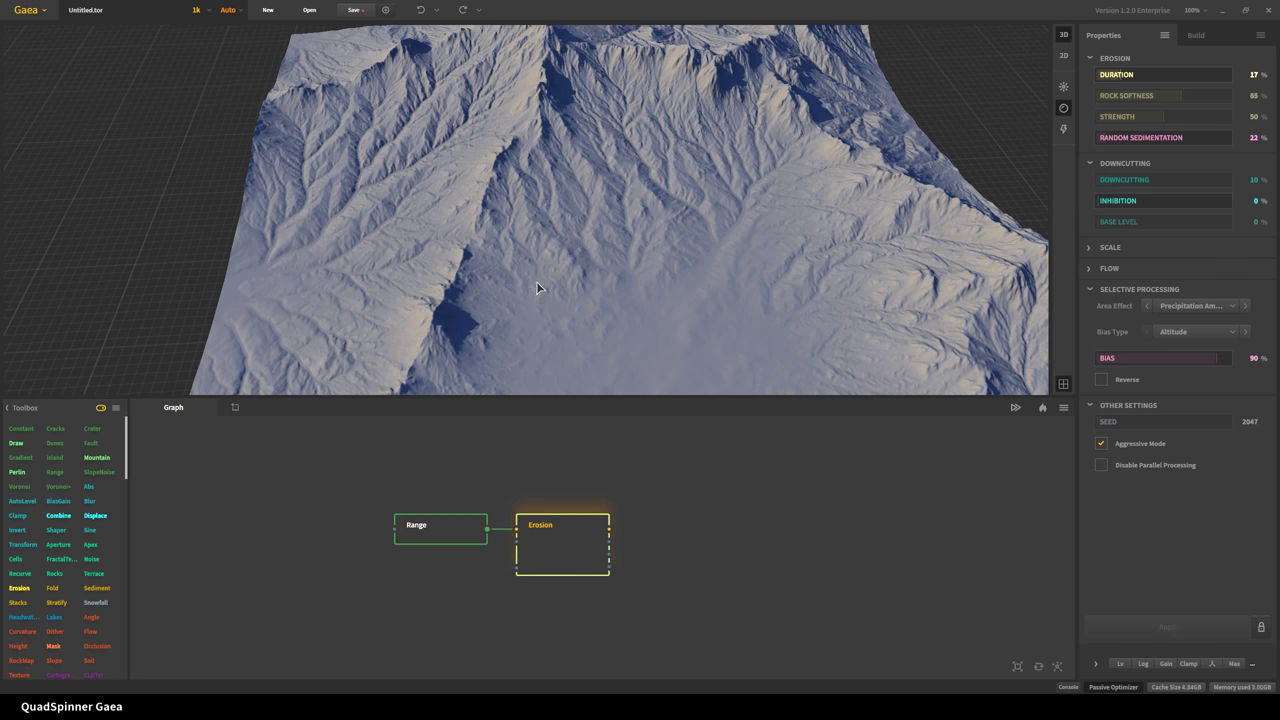
- Inspect the eroded terrain from several sides and add a Lakes node fed by the Erosion node
{"action": "left_click_drag", "start_coordinate": [532, 287], "coordinate": [899, 168]}
{"action": "mouse_move", "coordinate": [640, 193]}
{"action": "left_mouse_down"}
{"action": "mouse_move", "coordinate": [397, 230]}
{"action": "mouse_move", "coordinate": [646, 197]}
{"action": "left_mouse_up"}
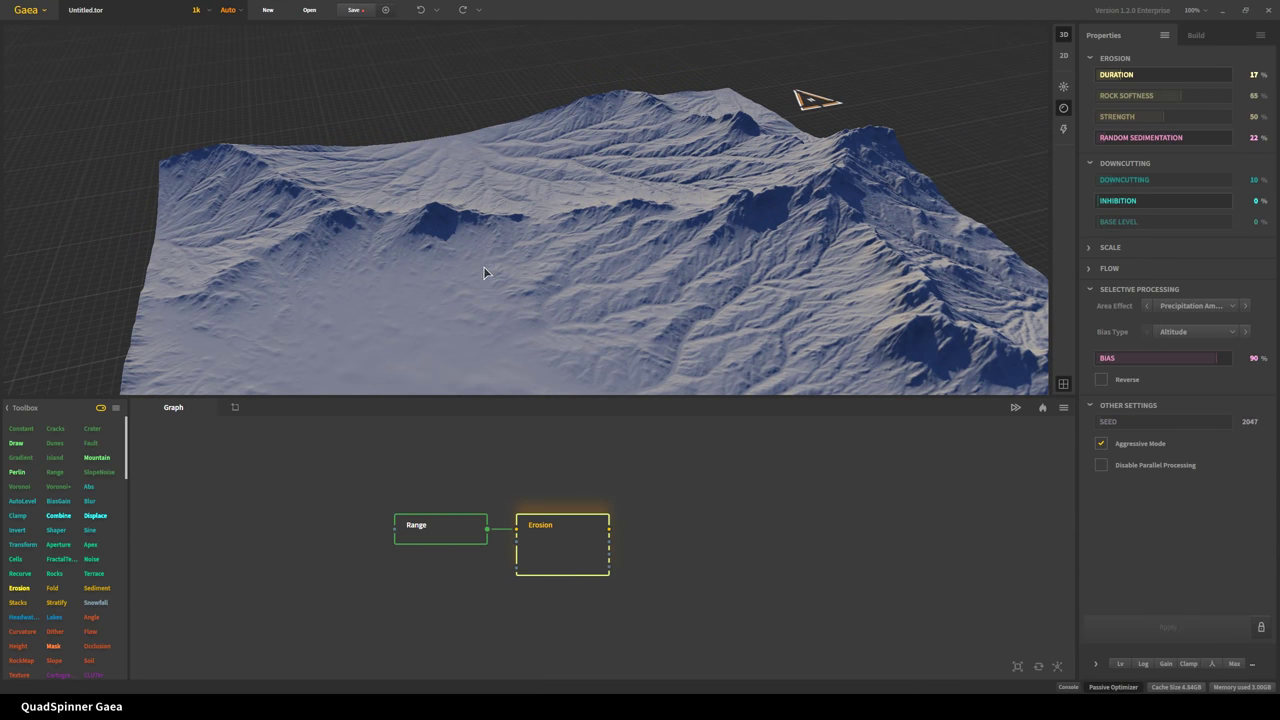
{"action": "left_click_drag", "start_coordinate": [483, 266], "coordinate": [653, 261]}
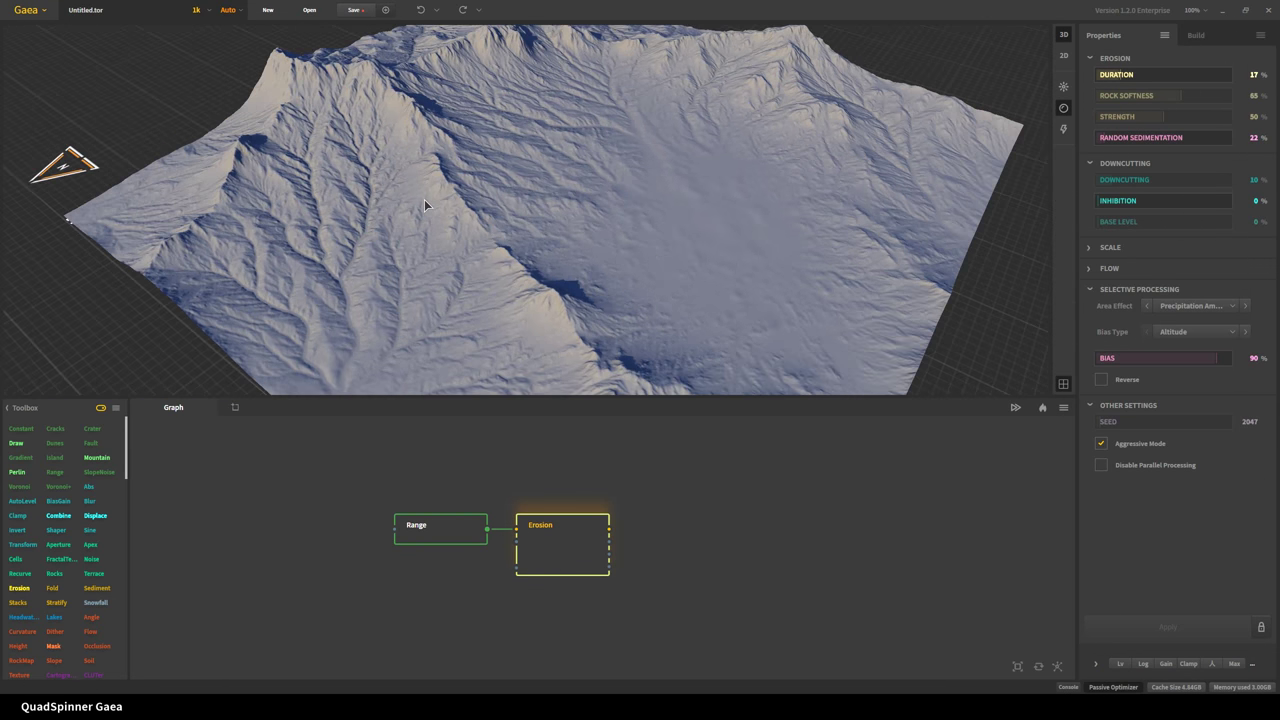
{"action": "left_click_drag", "start_coordinate": [424, 205], "coordinate": [484, 218]}
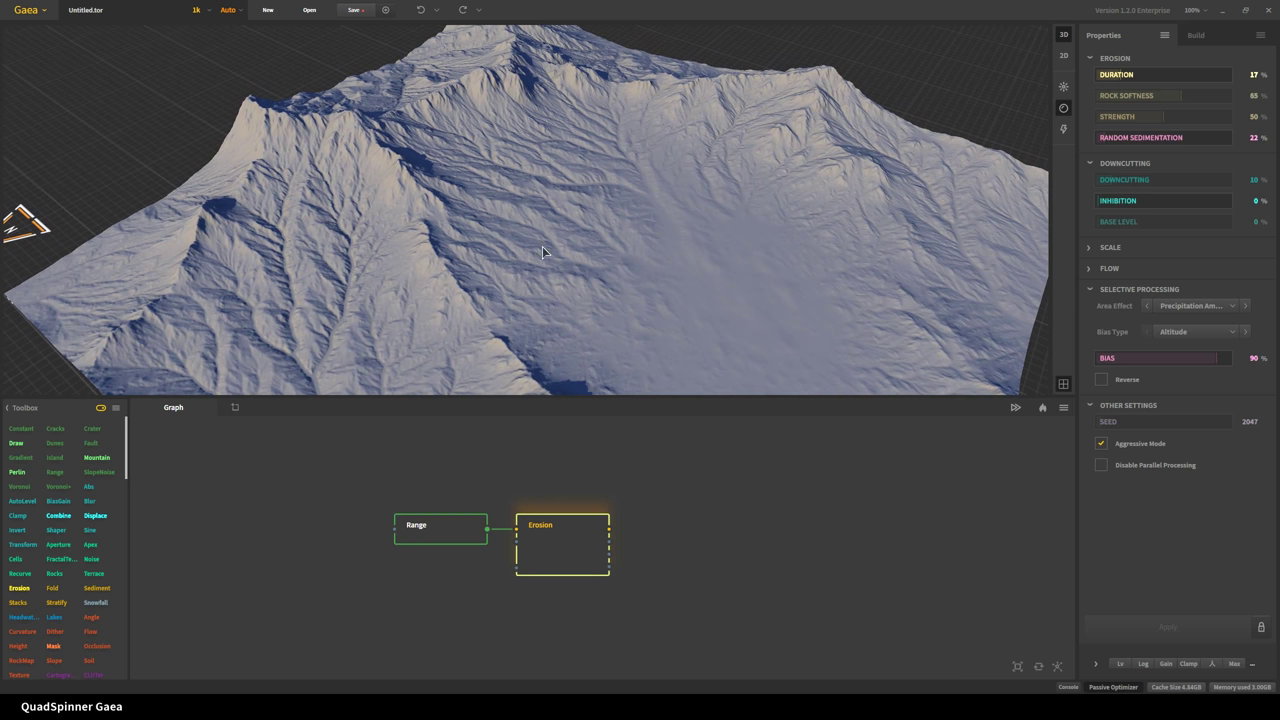
{"action": "left_click_drag", "start_coordinate": [542, 252], "coordinate": [736, 323]}
{"action": "middle_click_drag", "start_coordinate": [746, 548], "coordinate": [422, 530]}
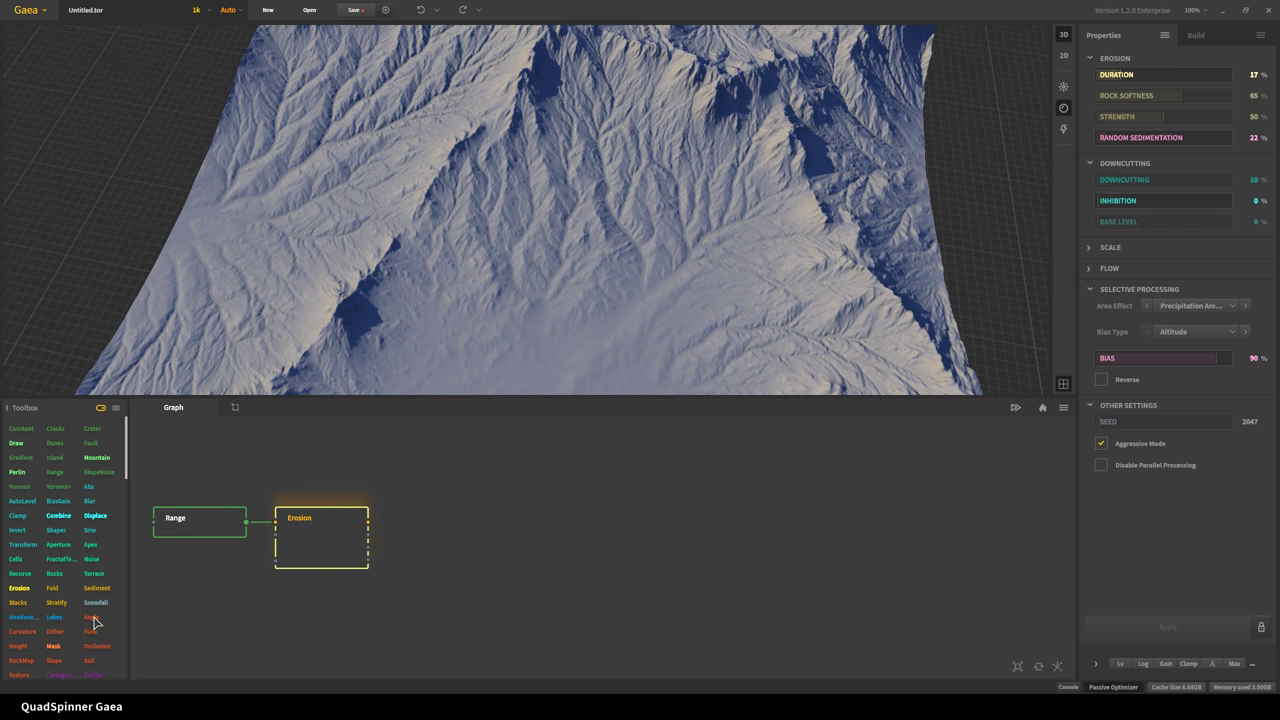
{"action": "left_click_drag", "start_coordinate": [56, 617], "coordinate": [302, 550]}
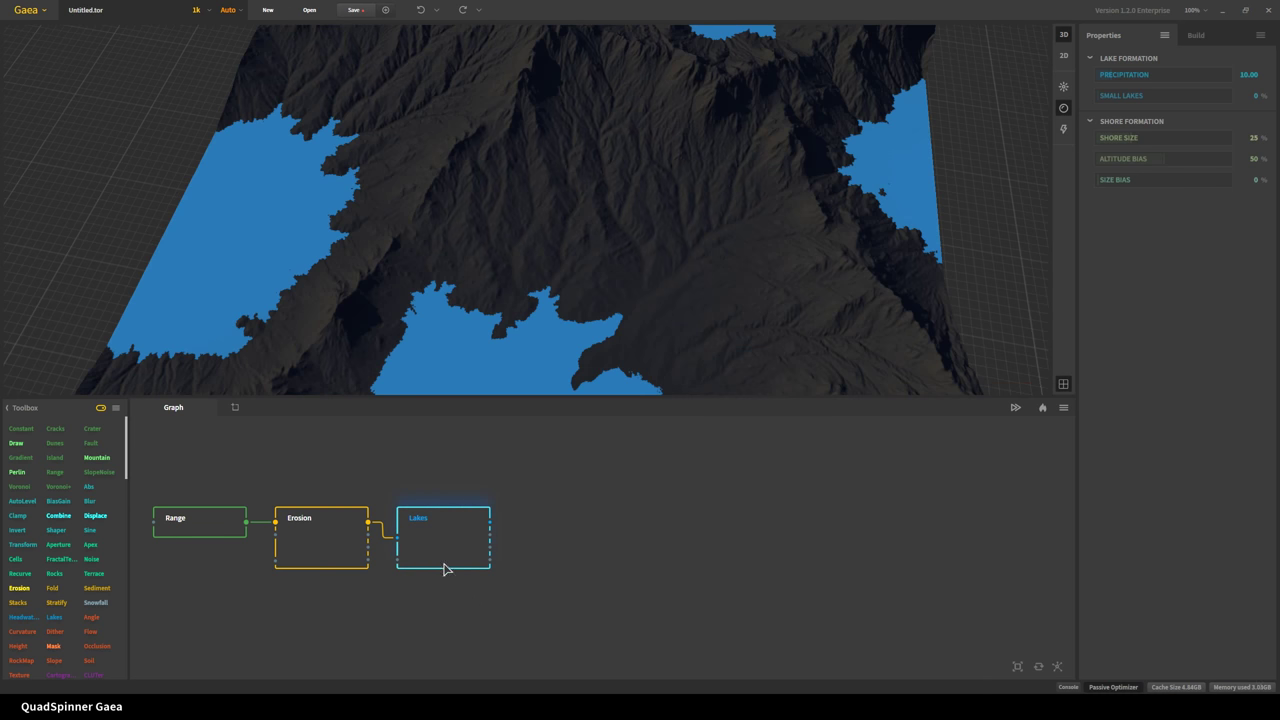
- Add a Cartography node connected to the Lakes node's main output and place it just beyond Lakes in the graph
{"action": "left_click_drag", "start_coordinate": [451, 551], "coordinate": [659, 516]}
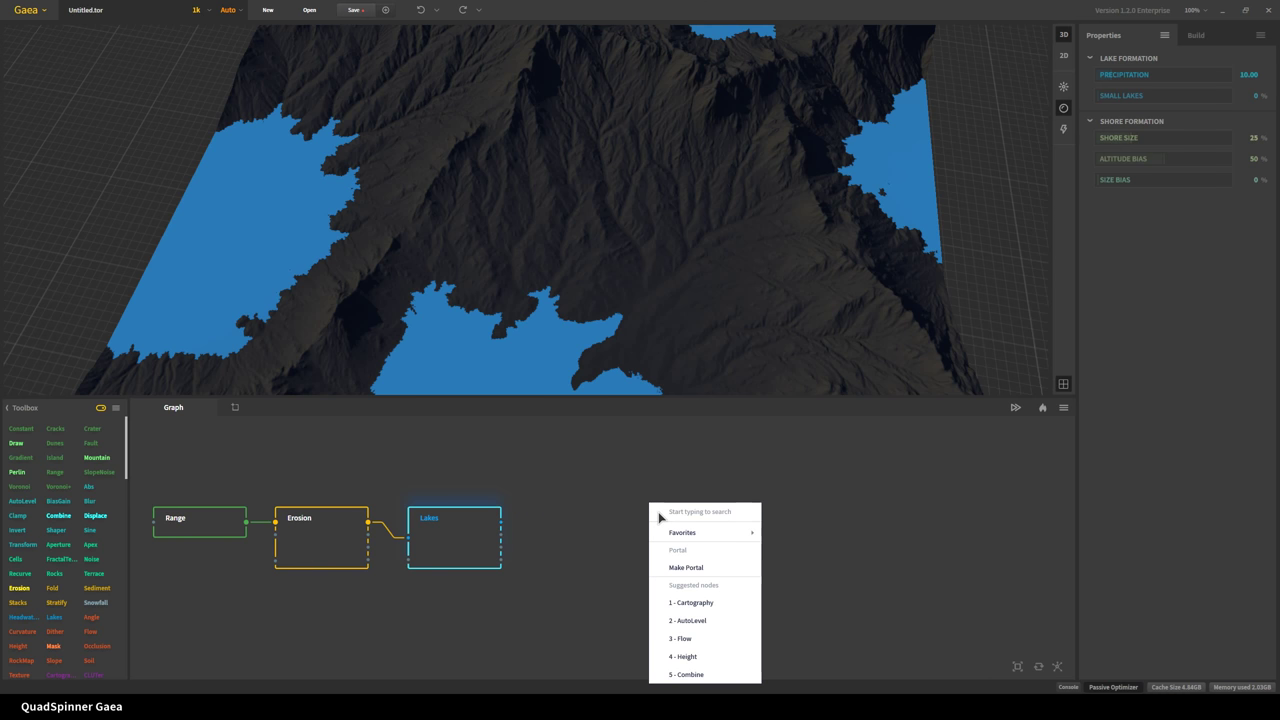
{"action": "left_click", "coordinate": [687, 610]}
{"action": "left_click_drag", "start_coordinate": [711, 563], "coordinate": [596, 537]}
- Show the 2D map beside the 3D view, making the viewports taller and the 2D view wider
{"action": "left_click_drag", "start_coordinate": [533, 233], "coordinate": [1003, 209]}
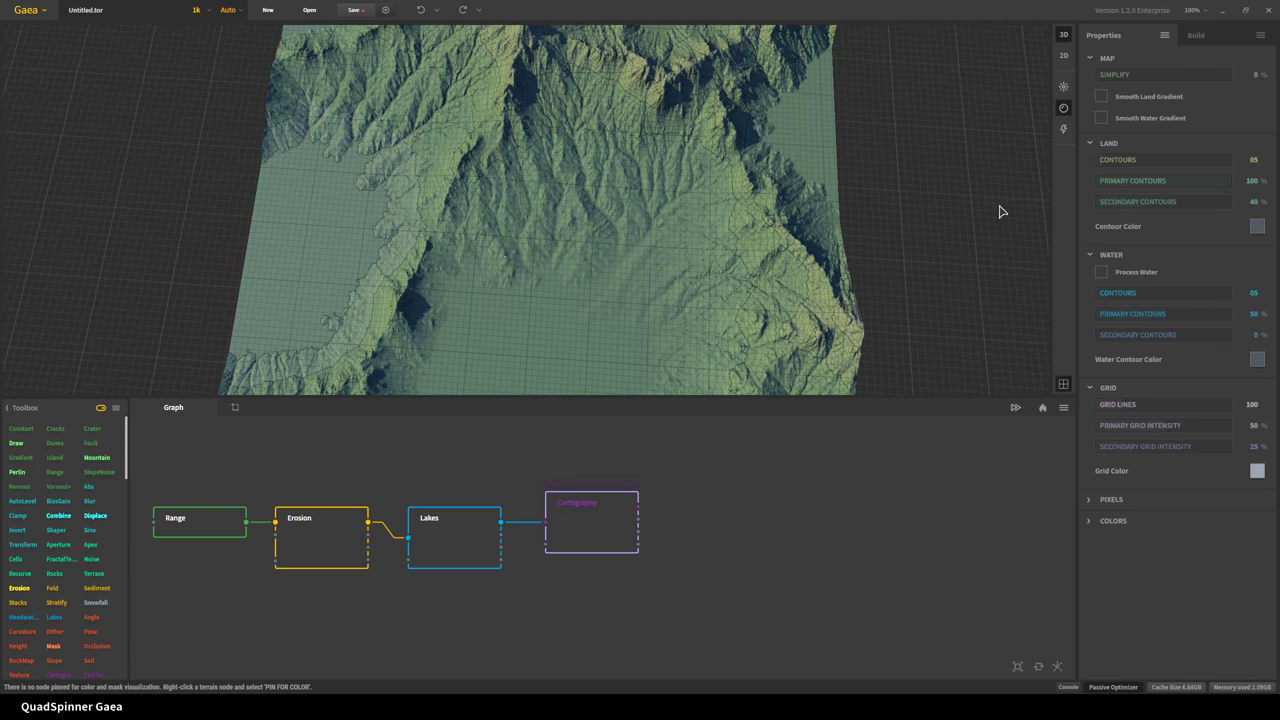
{"action": "left_click", "coordinate": [1059, 57]}
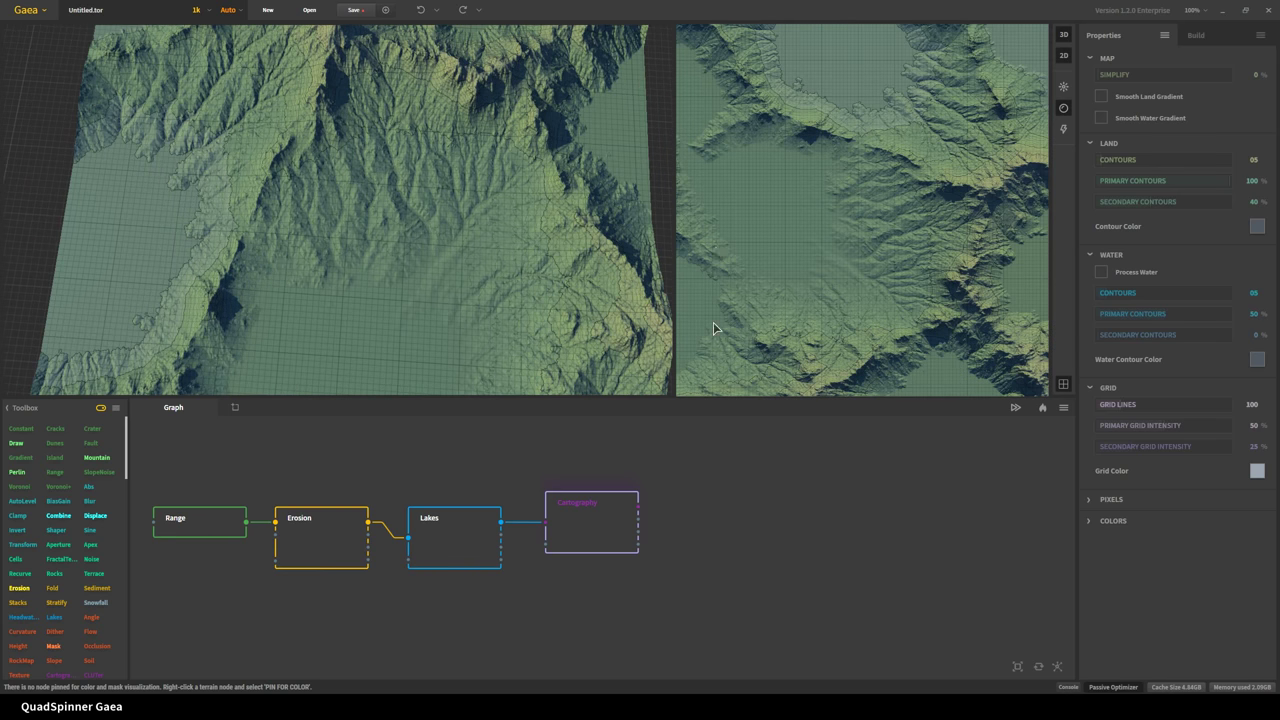
{"action": "left_click_drag", "start_coordinate": [736, 398], "coordinate": [737, 481]}
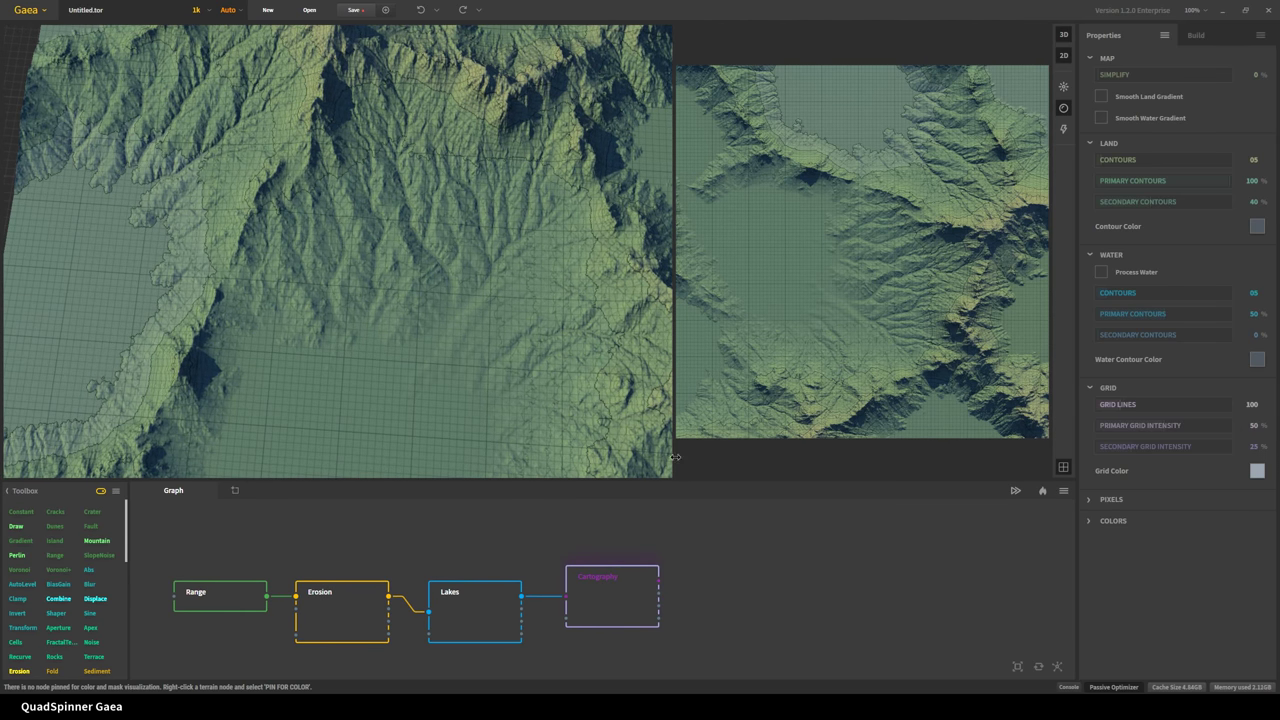
{"action": "left_click_drag", "start_coordinate": [675, 457], "coordinate": [592, 459]}
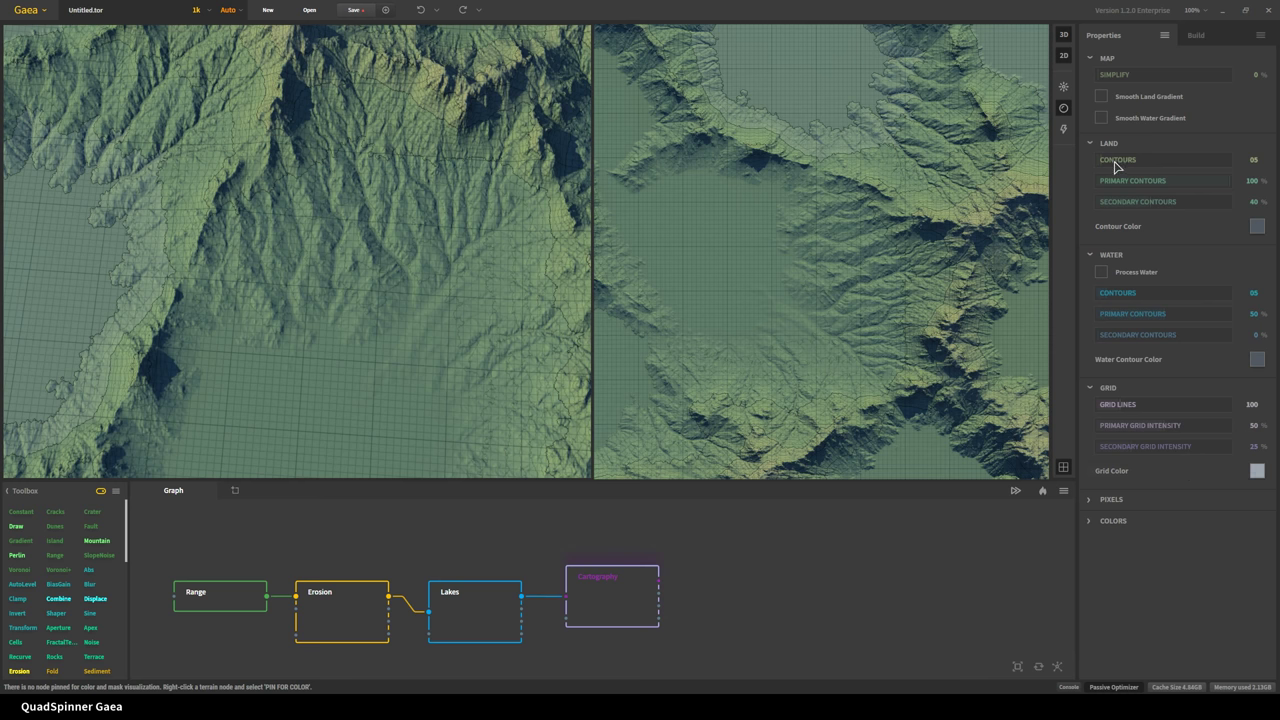
- Try the Cartography node's land Contours at 14 and reset them to the default
{"action": "left_click_drag", "start_coordinate": [1127, 159], "coordinate": [1160, 173]}
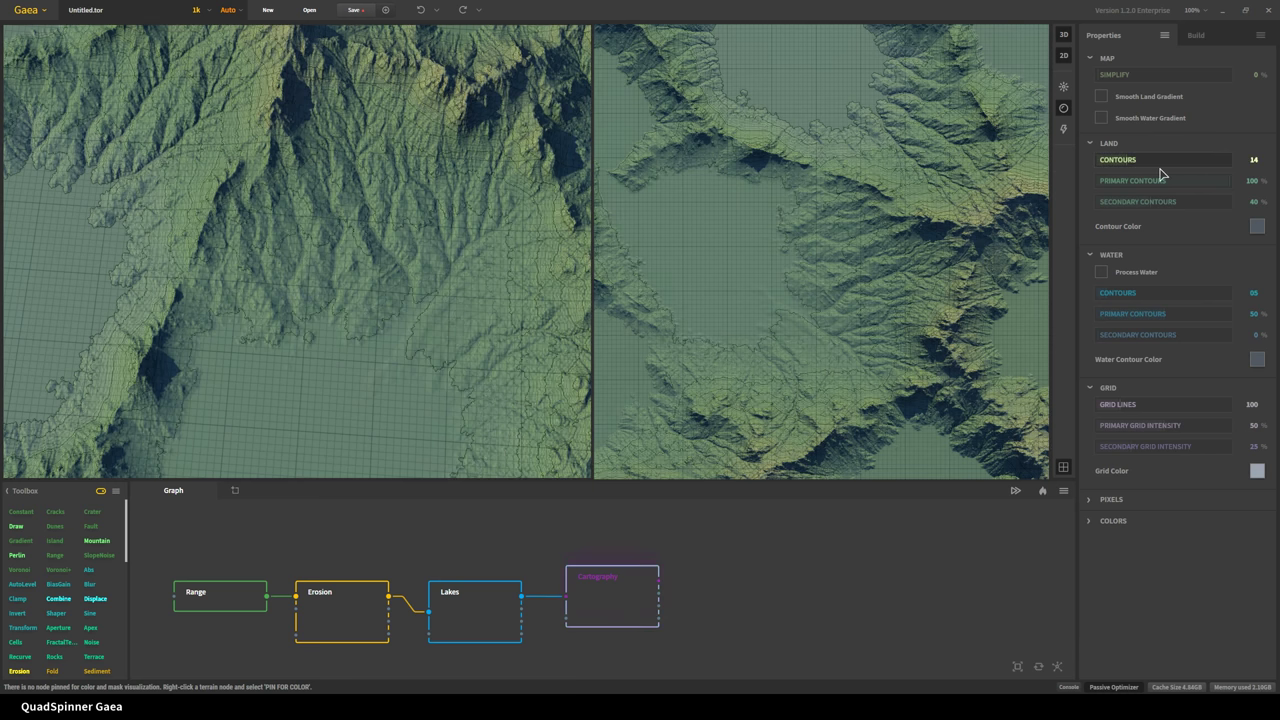
{"action": "scroll", "coordinate": [943, 327], "scroll_direction": "up", "scroll_amount": 3}
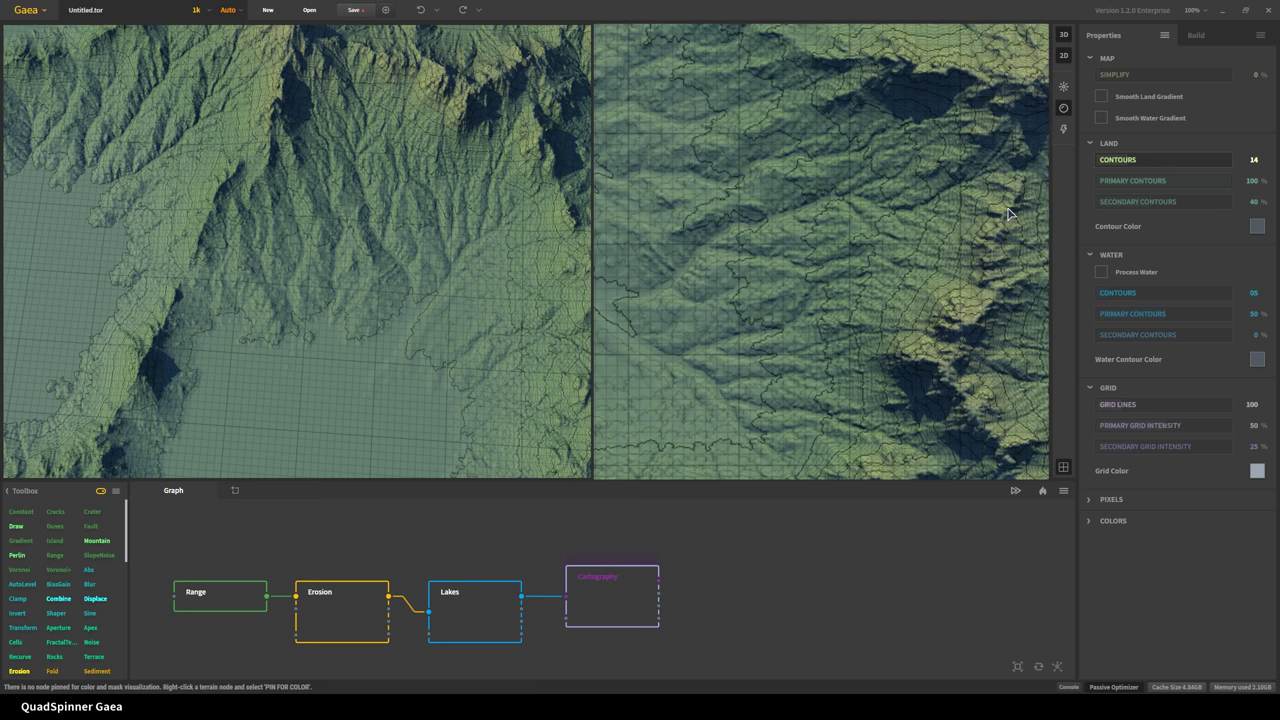
{"action": "left_click", "coordinate": [1256, 168]}
- Set the Cartography node's Primary Grid Intensity to 0%
{"action": "left_click_drag", "start_coordinate": [805, 270], "coordinate": [841, 302]}
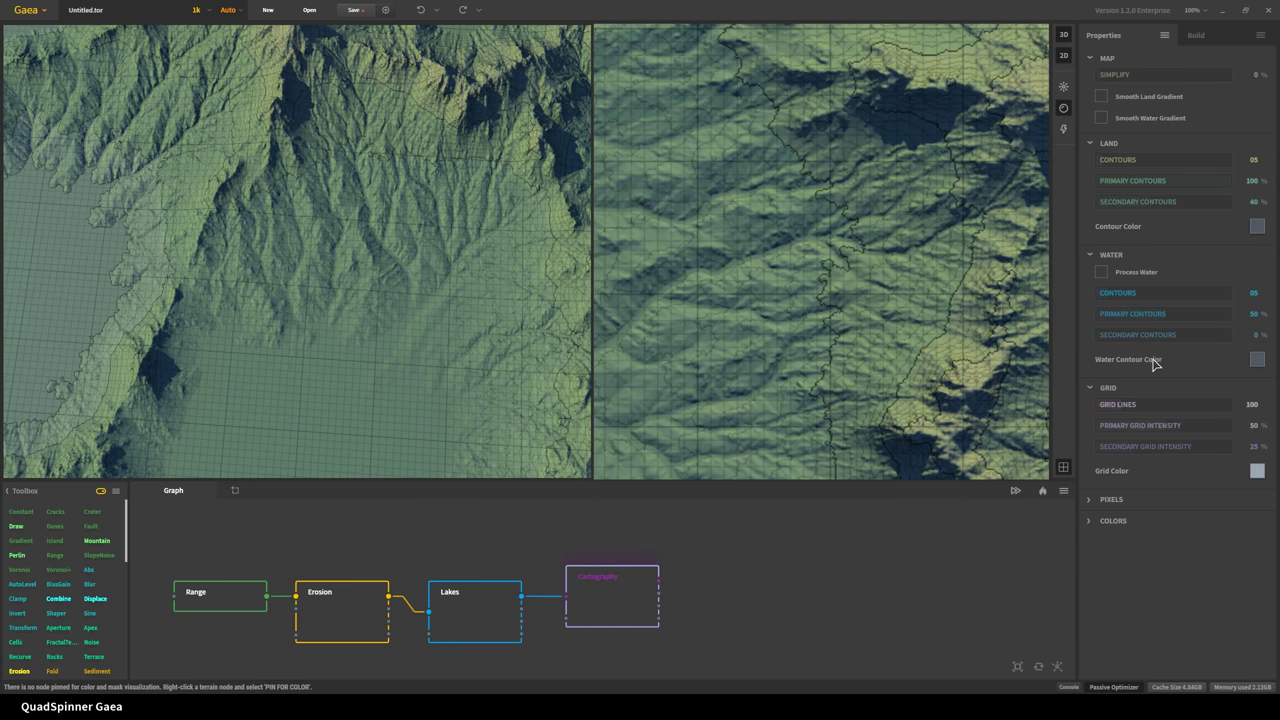
{"action": "left_click_drag", "start_coordinate": [1142, 428], "coordinate": [1108, 428]}
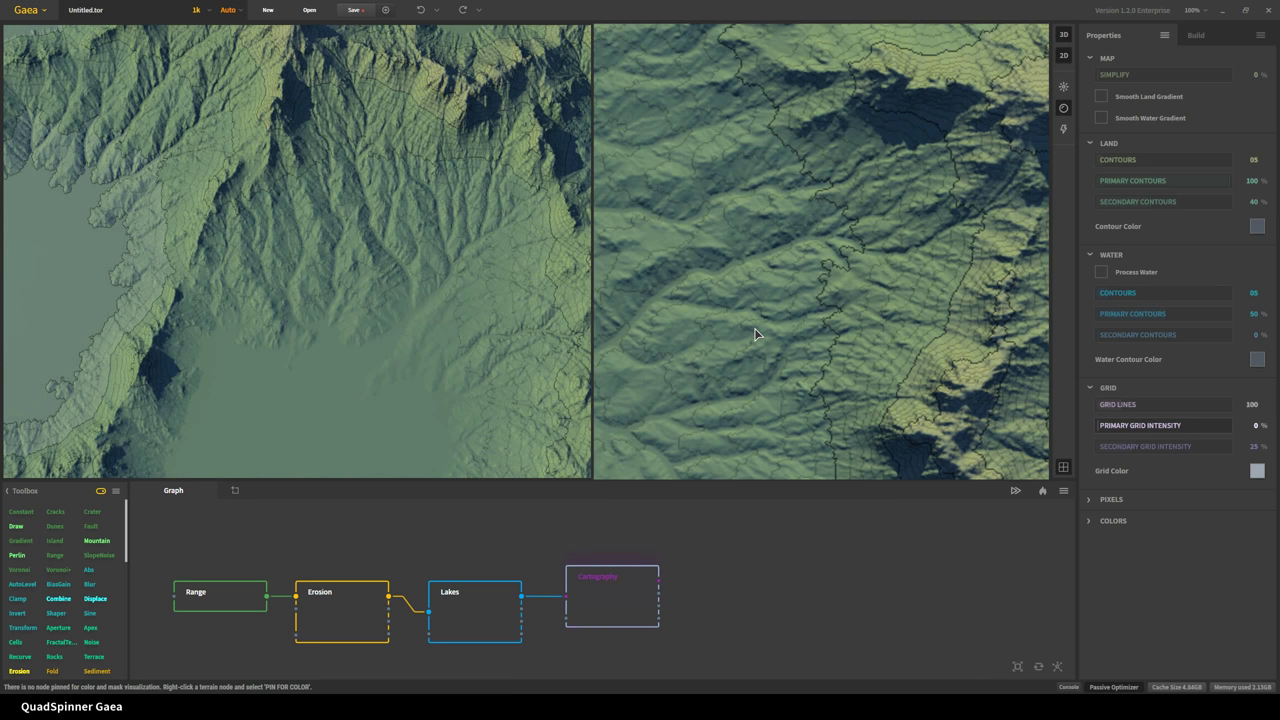
{"action": "scroll", "coordinate": [891, 338], "scroll_direction": "down", "scroll_amount": 5}
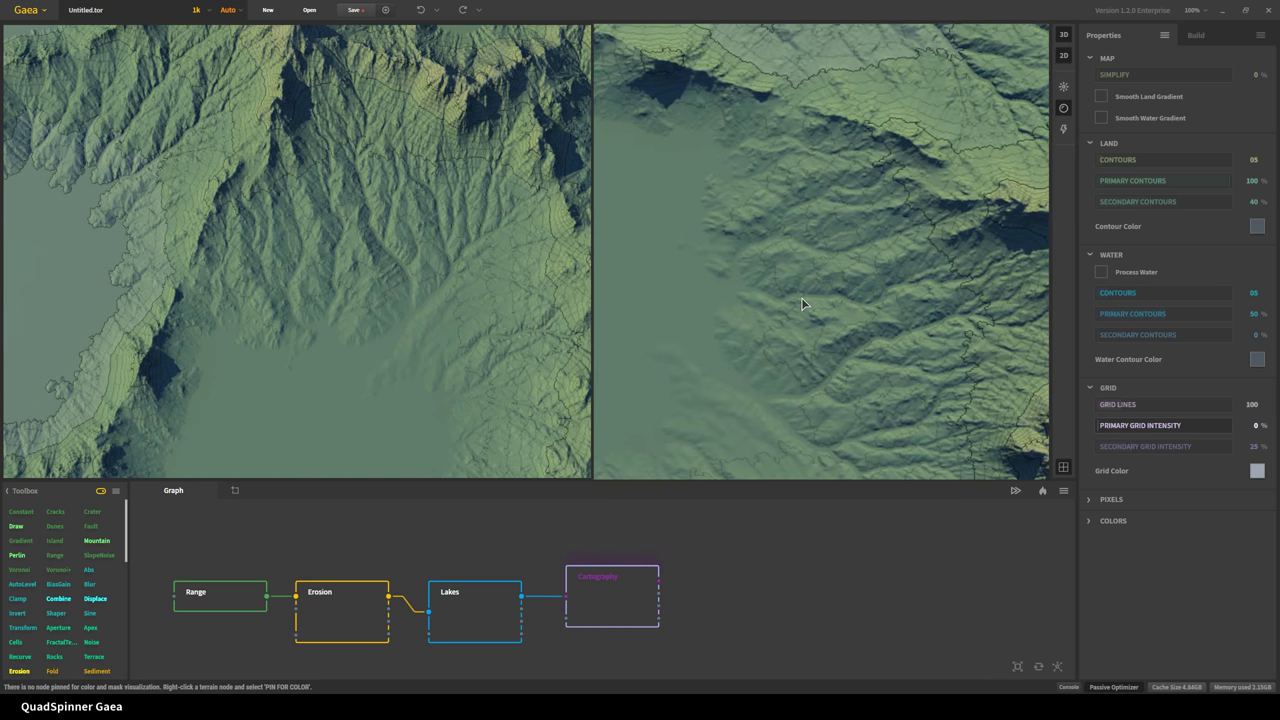
- Turn off the terrain shading to examine the flat contour map in the 2D and 3D views, and turn it back on
{"action": "left_click", "coordinate": [1064, 110]}
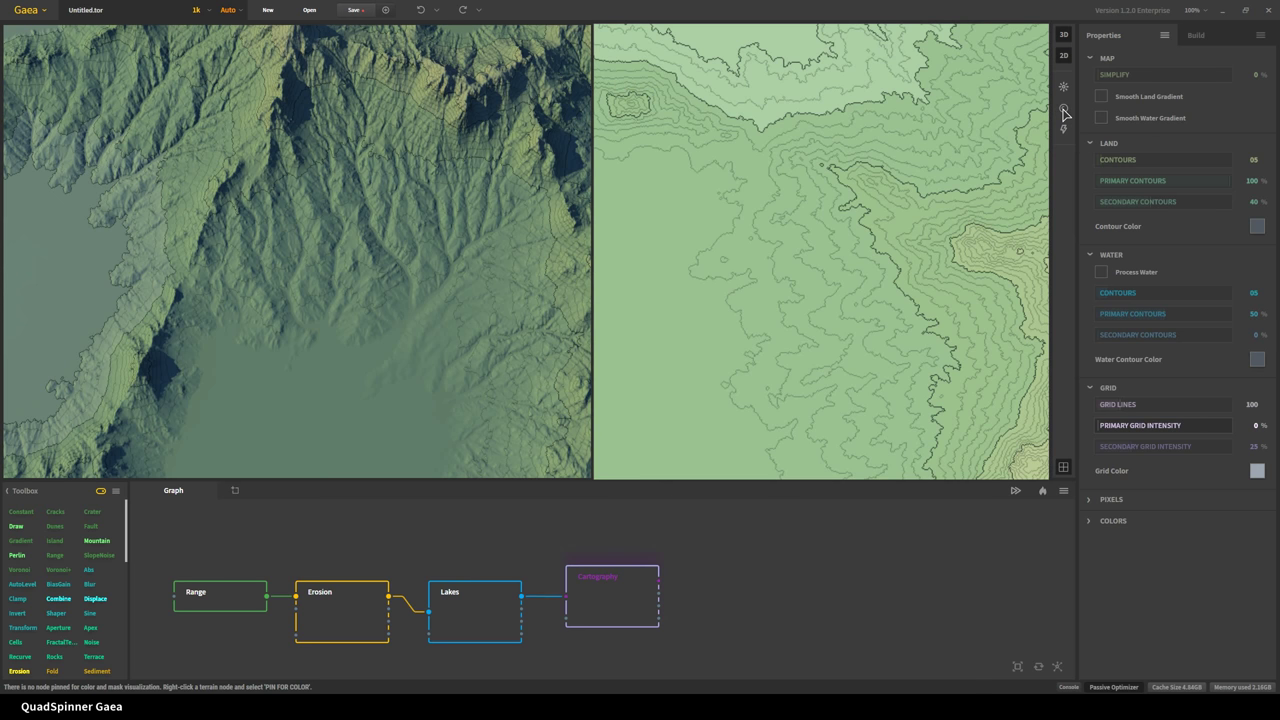
{"action": "left_click_drag", "start_coordinate": [898, 260], "coordinate": [852, 187]}
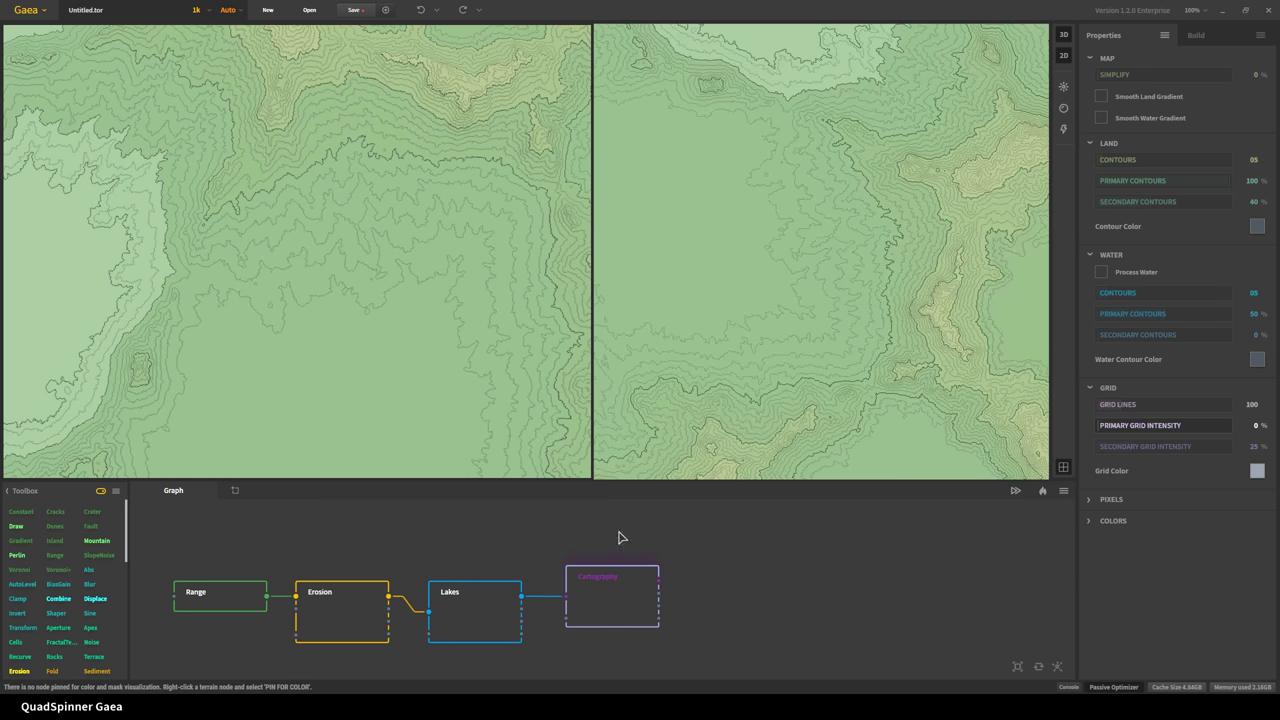
{"action": "scroll", "coordinate": [755, 244], "scroll_direction": "down", "scroll_amount": 5}
{"action": "scroll", "coordinate": [920, 337], "scroll_direction": "up", "scroll_amount": 5}
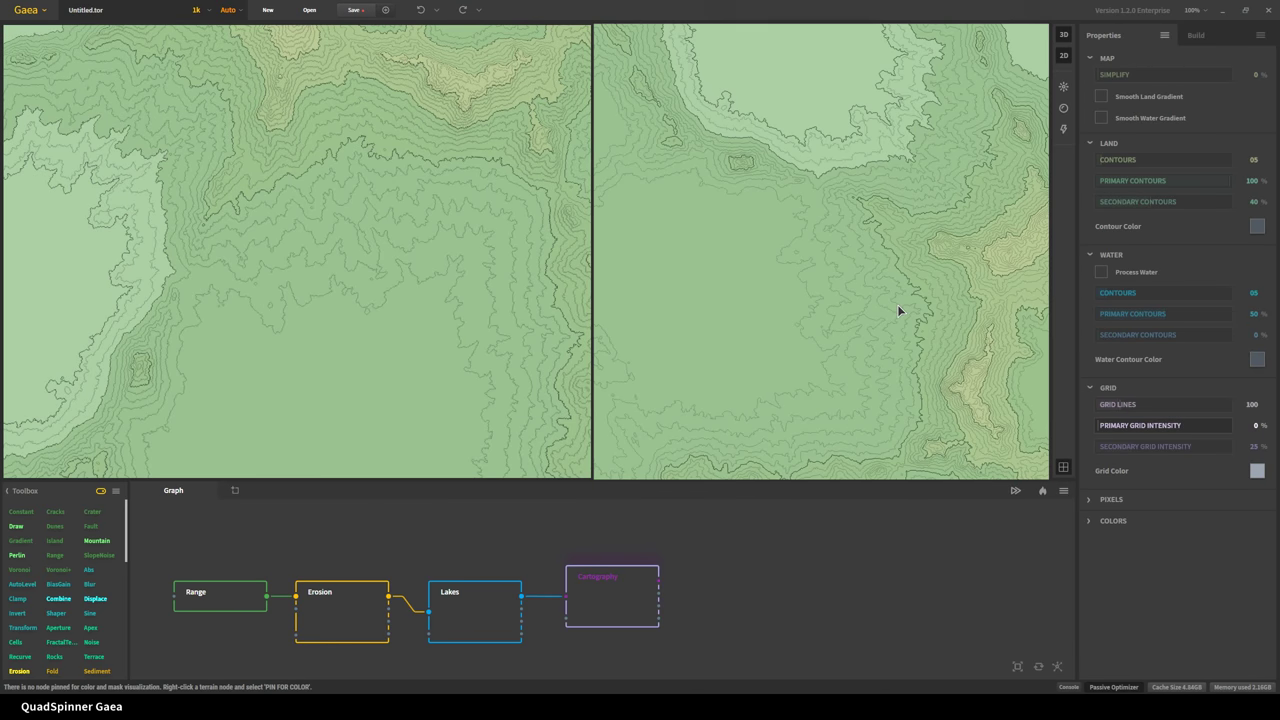
{"action": "left_click", "coordinate": [1064, 108]}
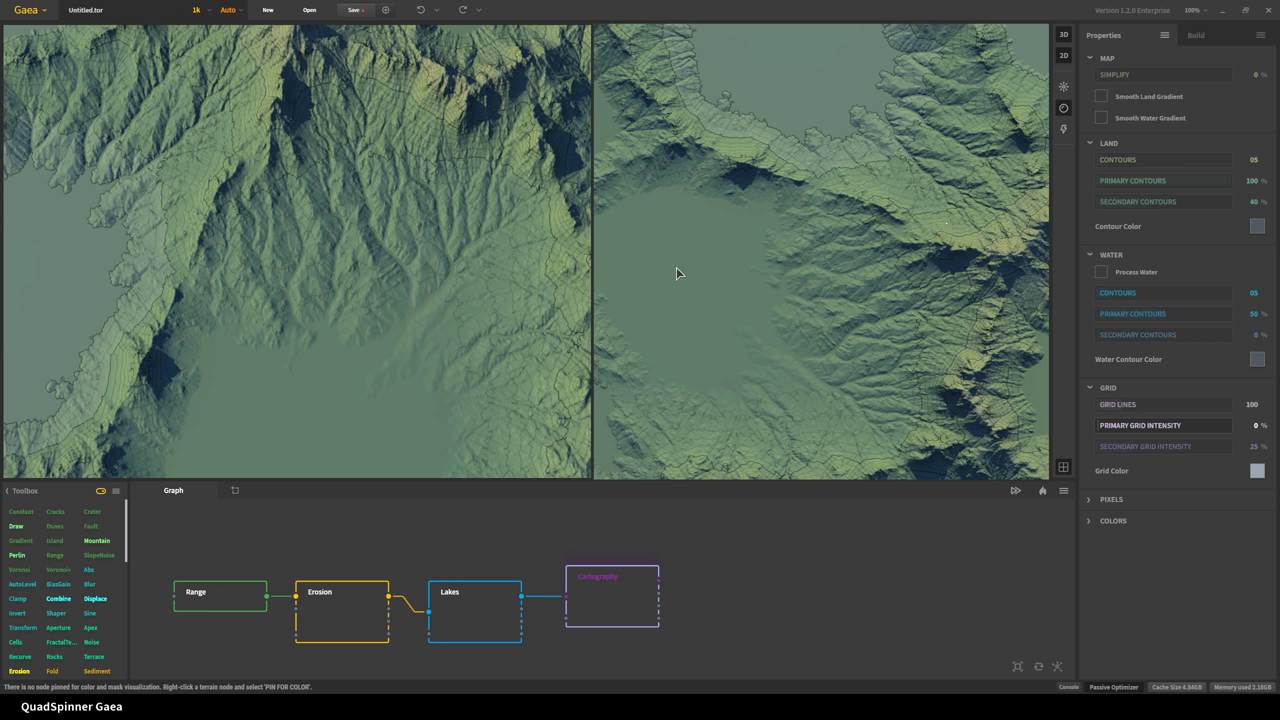
- Try toggling the Cartography node's Process Water option, and connect the Lakes node's Depth output to Cartography's lower input
{"action": "left_click", "coordinate": [1101, 273]}
{"action": "left_click", "coordinate": [1101, 274]}
{"action": "scroll", "coordinate": [555, 634], "scroll_direction": "up", "scroll_amount": 3}
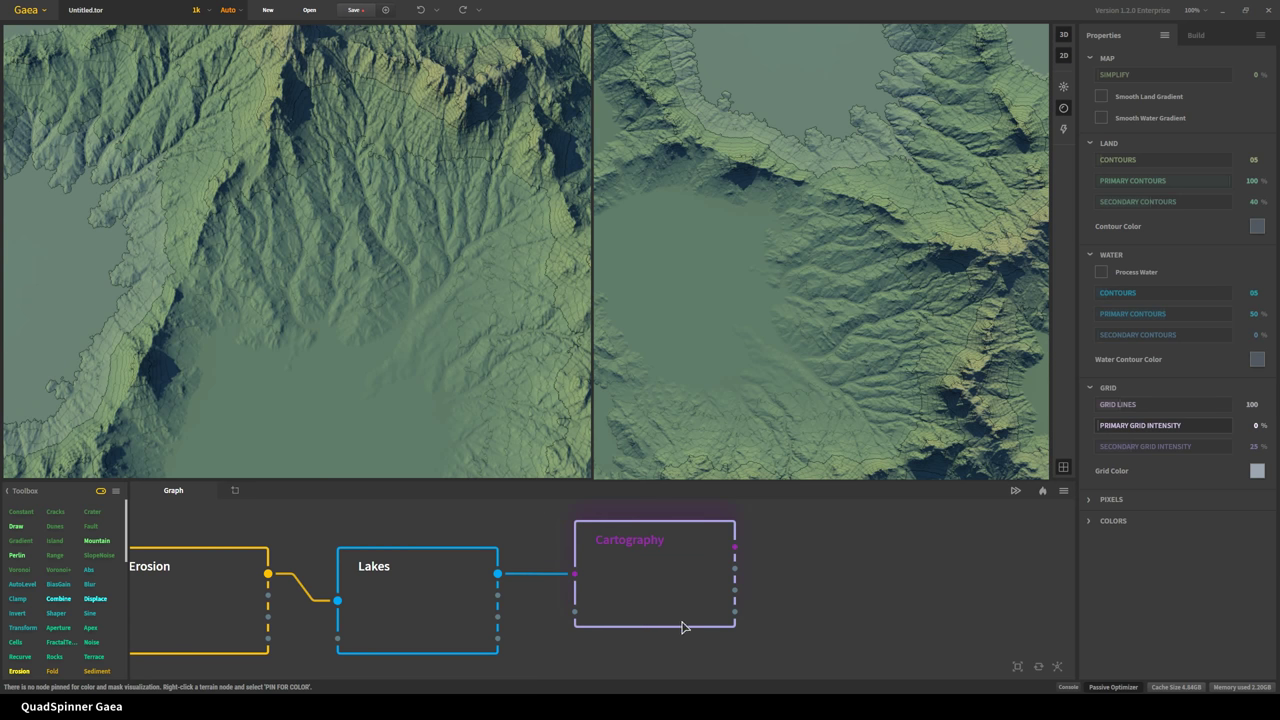
{"action": "middle_click_drag", "start_coordinate": [681, 626], "coordinate": [626, 591]}
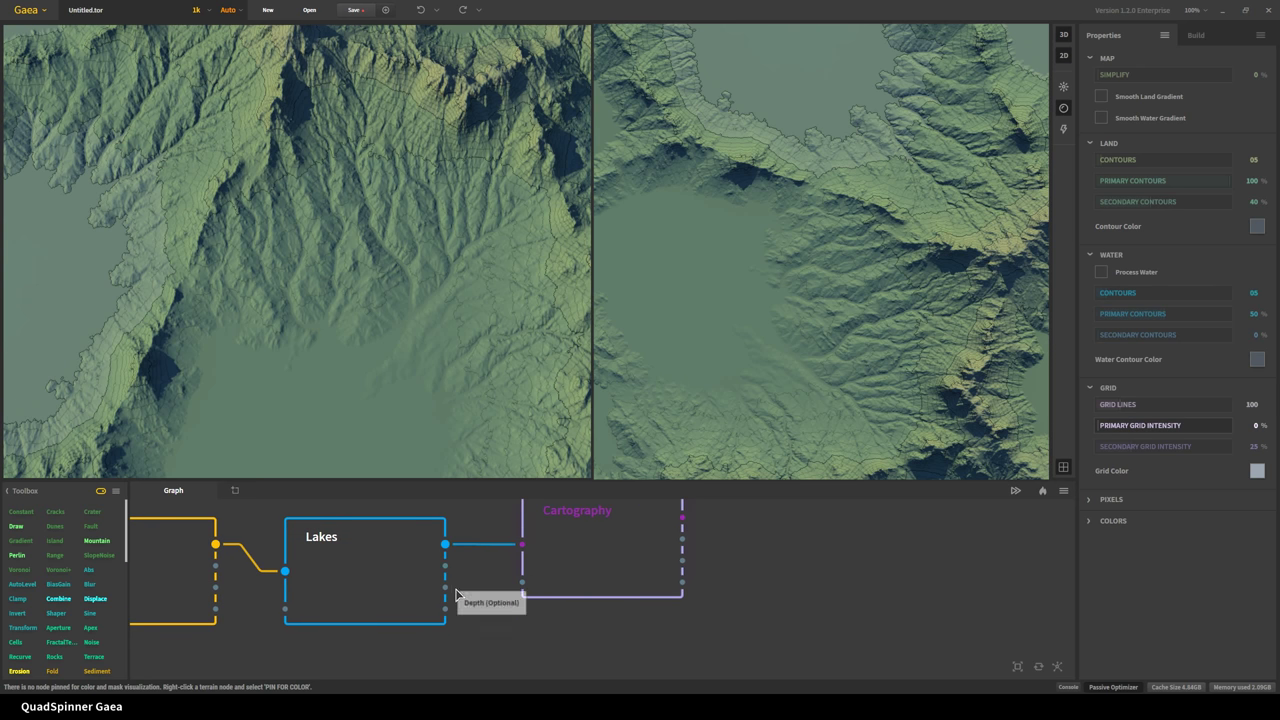
{"action": "left_click_drag", "start_coordinate": [447, 588], "coordinate": [522, 582]}
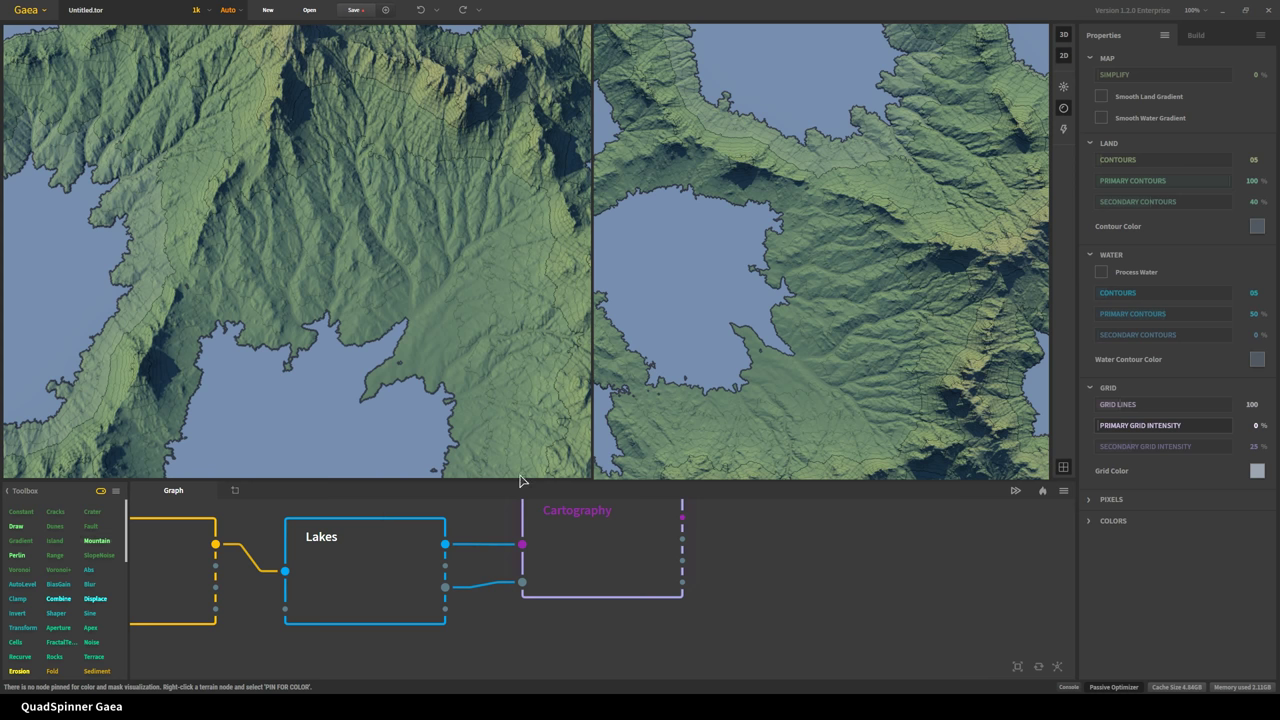
- Turn on the Cartography node's Process Water option, try a different water Contours value and reset it to the default
{"action": "left_click", "coordinate": [1147, 273]}
{"action": "left_click_drag", "start_coordinate": [645, 178], "coordinate": [673, 189]}
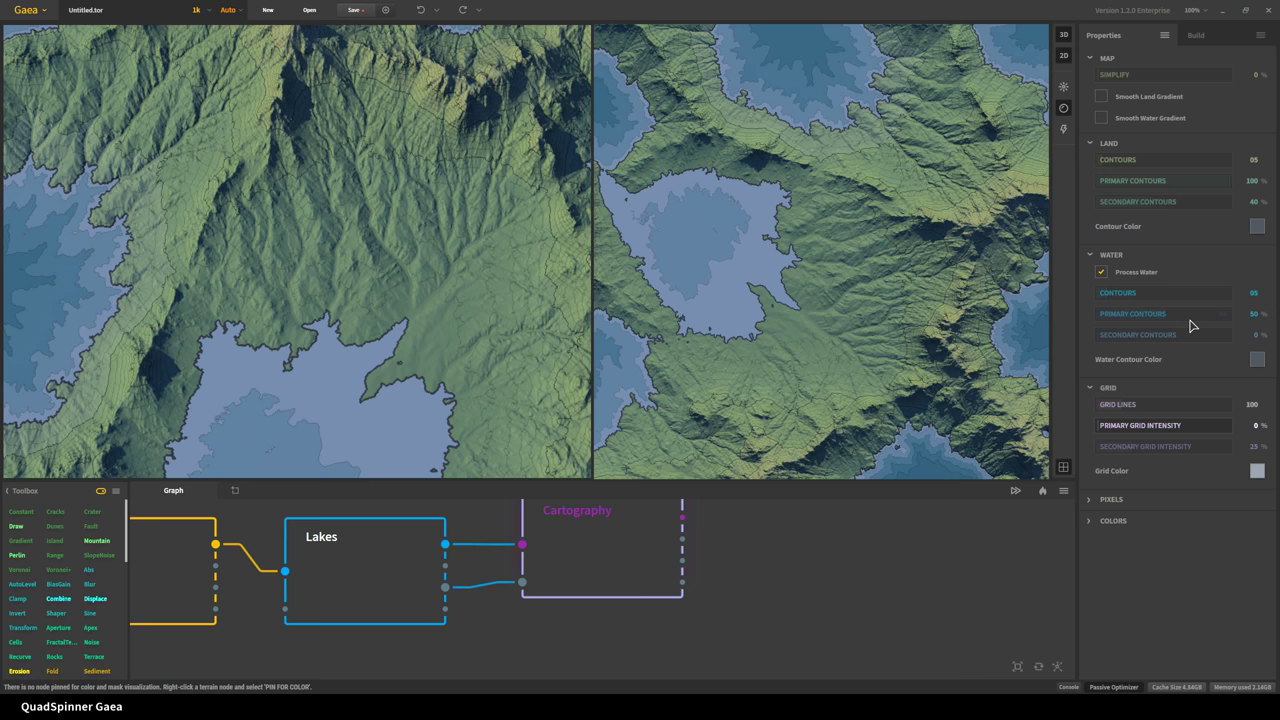
{"action": "left_click_drag", "start_coordinate": [1138, 295], "coordinate": [1149, 293]}
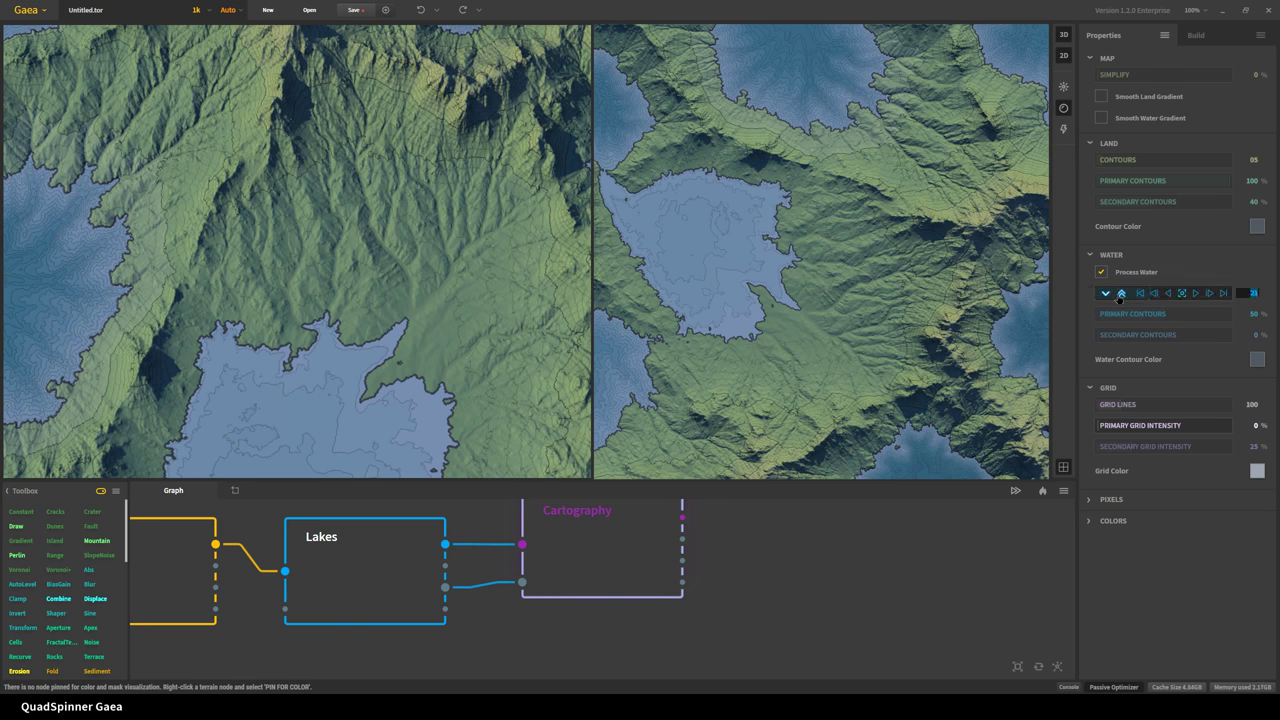
{"action": "left_click", "coordinate": [1182, 293]}
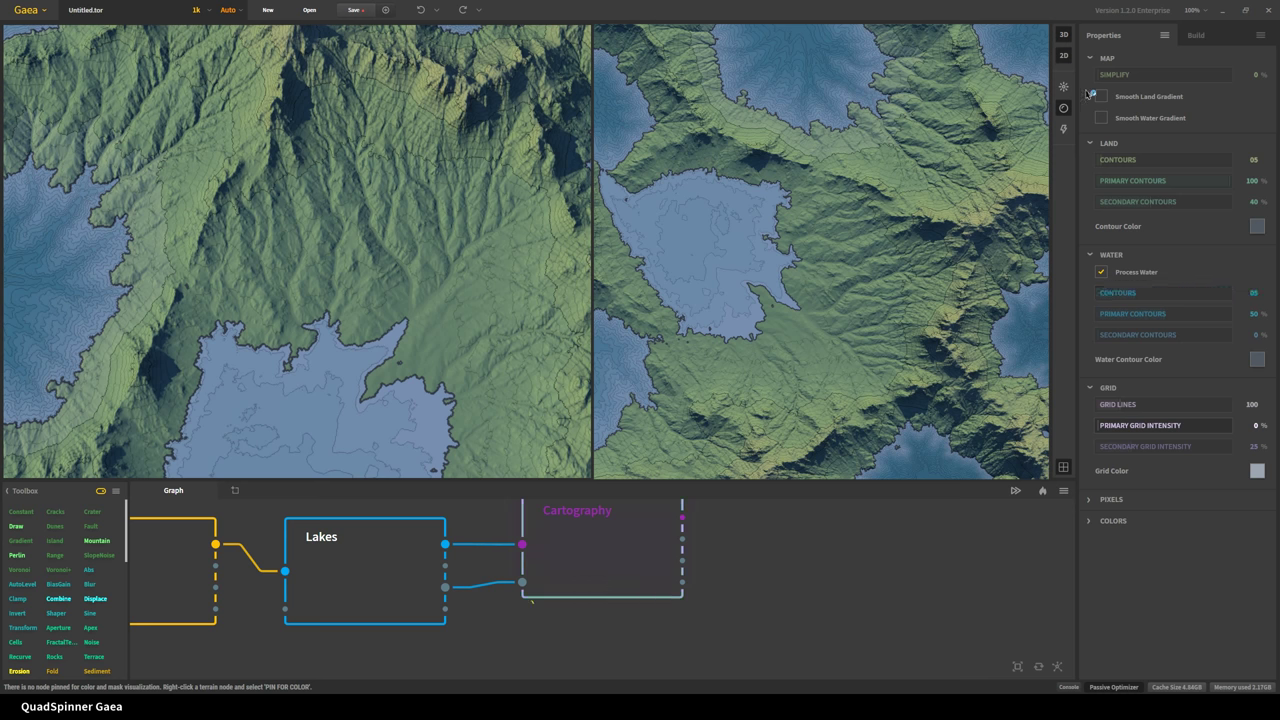
- Try toggling Smooth Land Gradient on and off, and turn on Smooth Water Gradient for the Cartography map
{"action": "left_click", "coordinate": [1149, 100]}
{"action": "left_click", "coordinate": [1148, 97]}
{"action": "left_click", "coordinate": [1138, 118]}
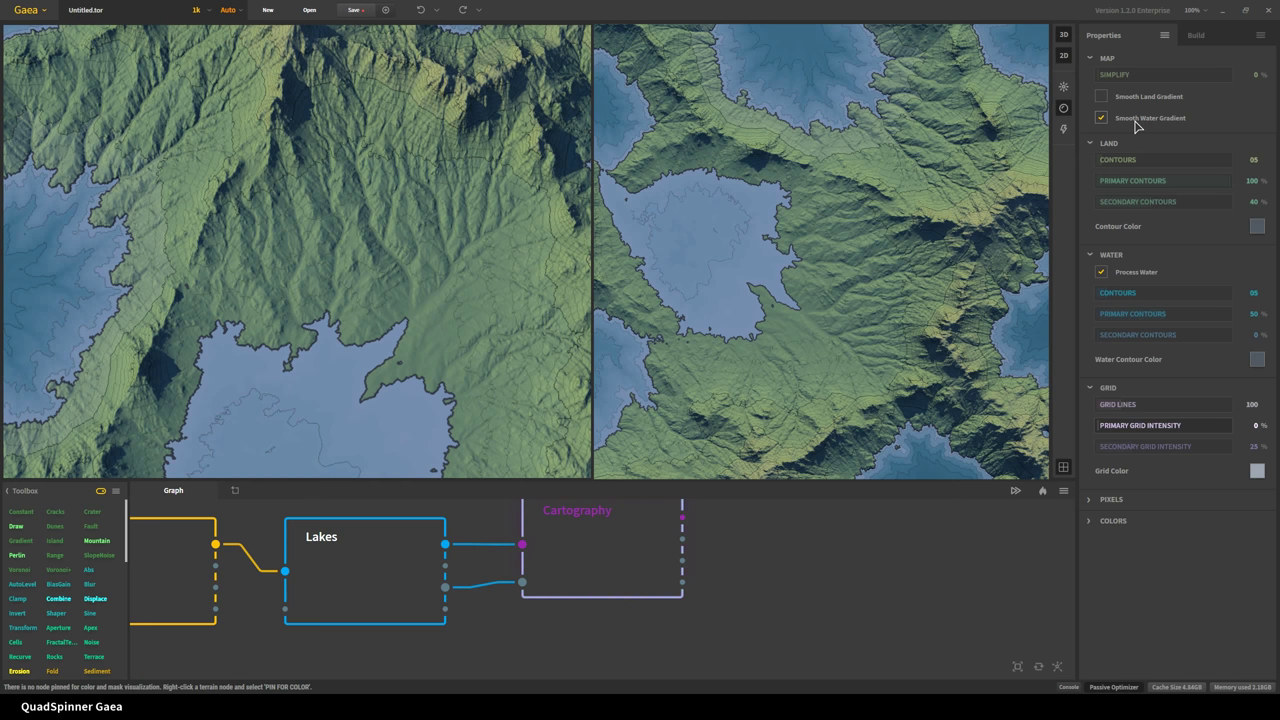
- Try changing the water Primary Contours and reset it, and restore Primary Grid Intensity to its default of 50%
{"action": "mouse_move", "coordinate": [1146, 319]}
{"action": "left_click", "coordinate": [1140, 316]}
{"action": "left_click", "coordinate": [1182, 316]}
{"action": "left_click", "coordinate": [1180, 426]}
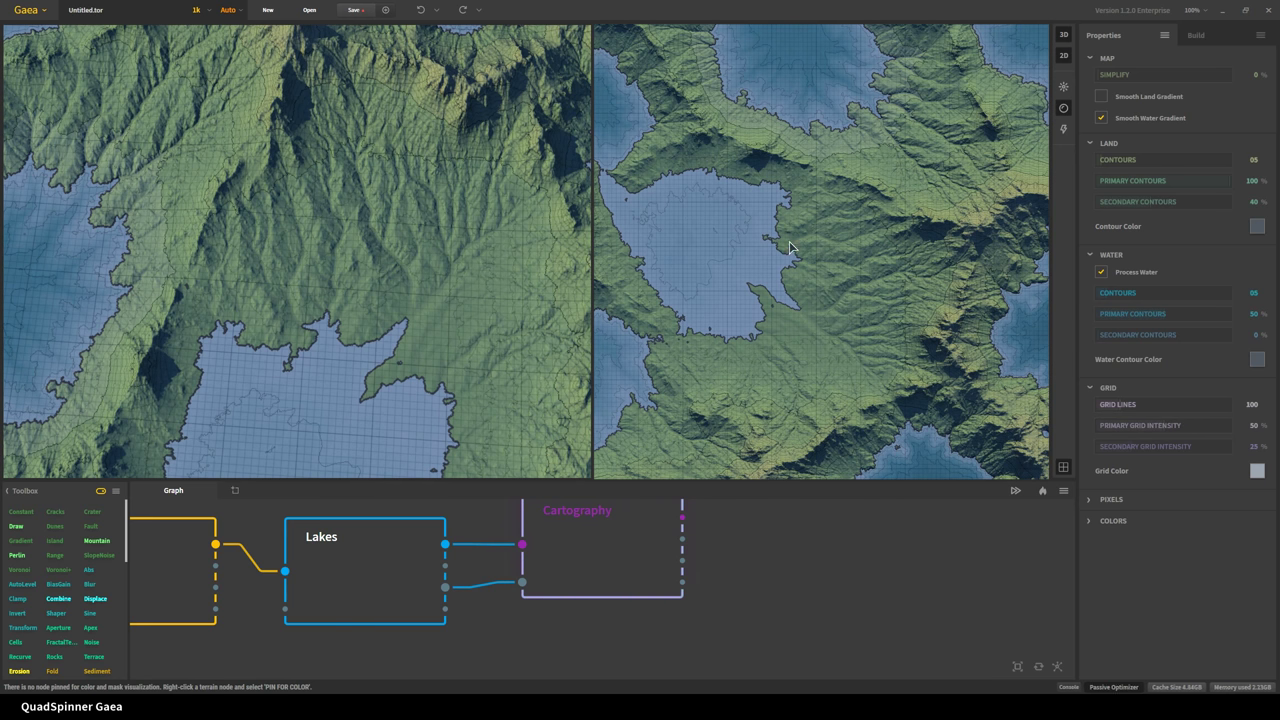
- Set the Cartography node's Boundary Pixel Size to 1 and check the lake outlines up close in the 2D view
{"action": "left_click", "coordinate": [1111, 500]}
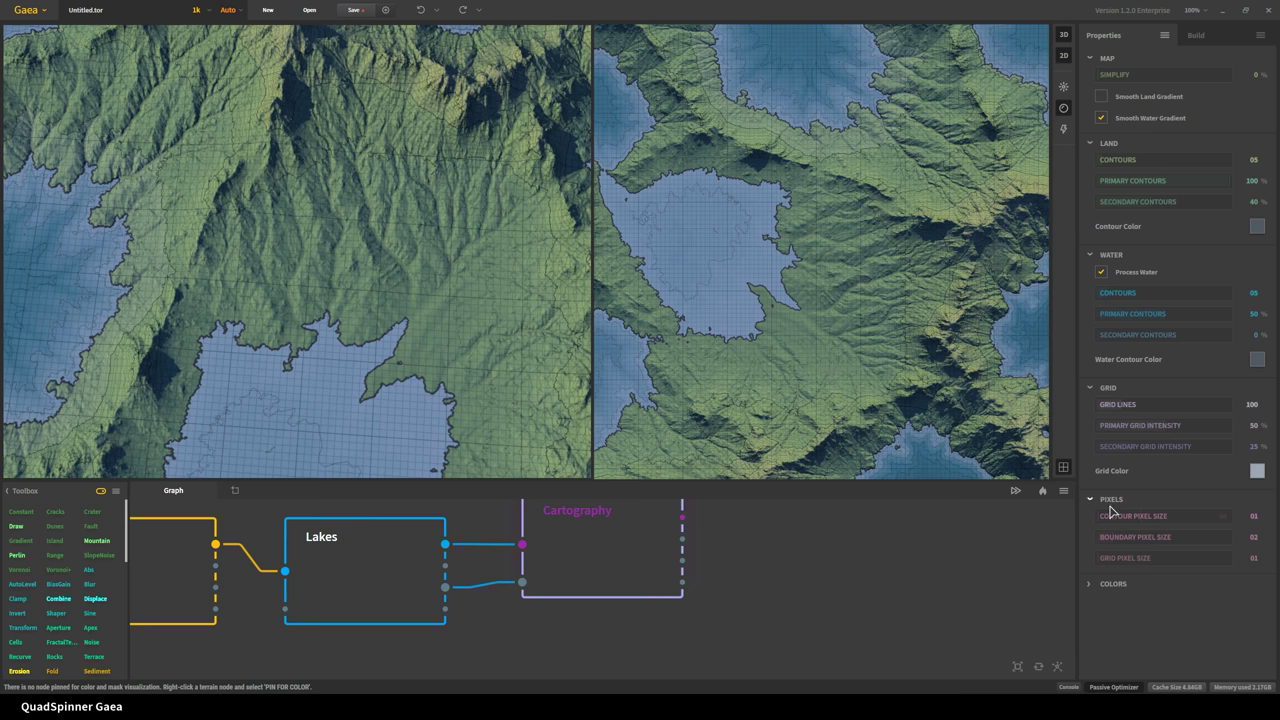
{"action": "scroll", "coordinate": [750, 312], "scroll_direction": "up", "scroll_amount": 3}
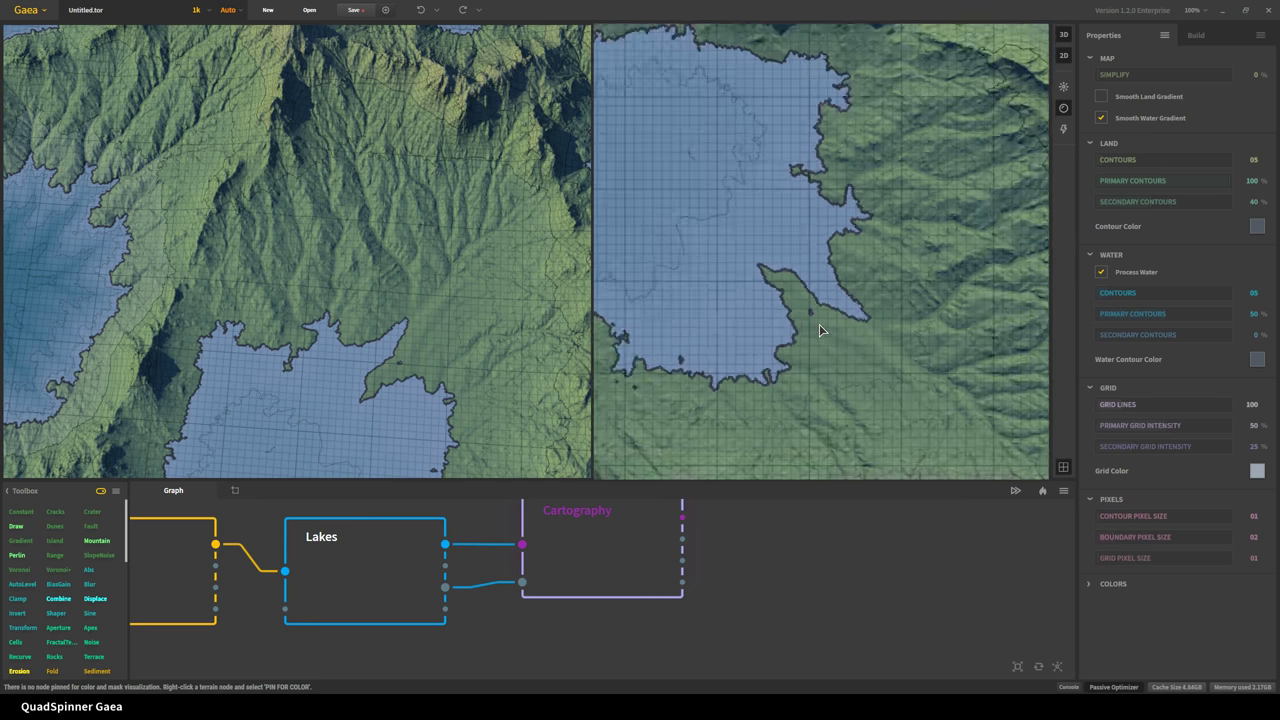
{"action": "scroll", "coordinate": [896, 290], "scroll_direction": "down", "scroll_amount": 1}
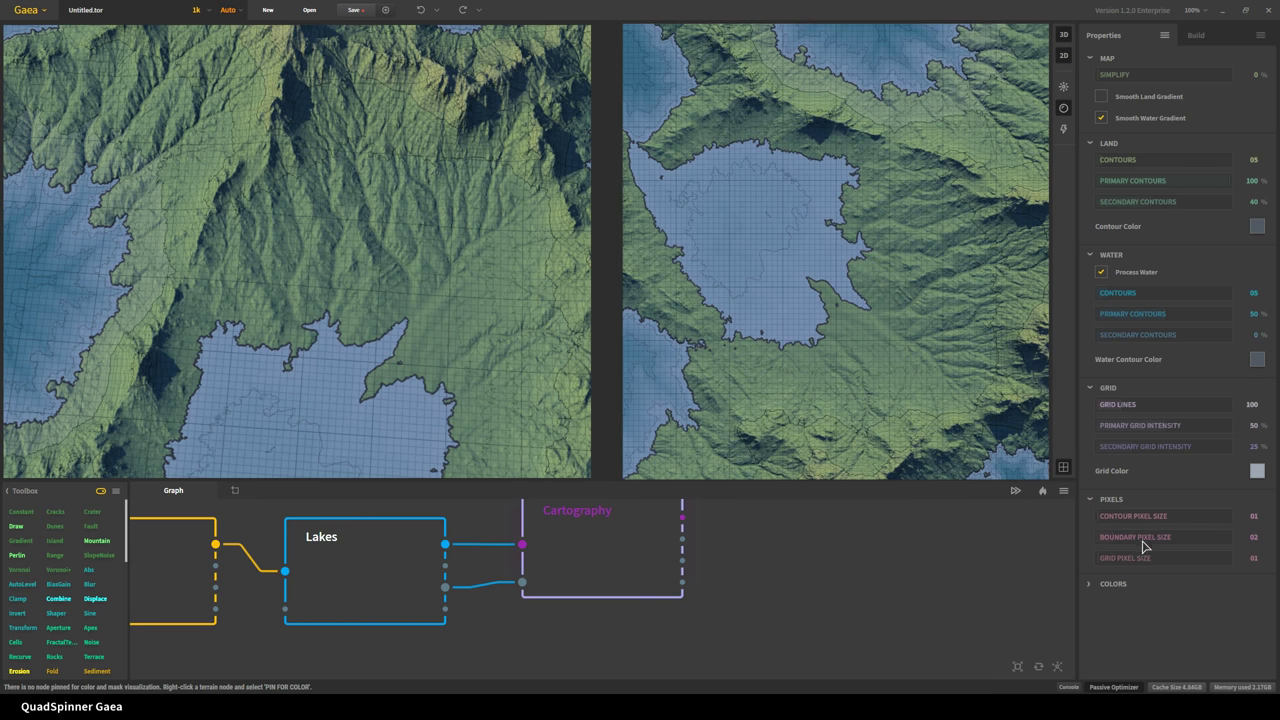
{"action": "left_click_drag", "start_coordinate": [1098, 545], "coordinate": [1074, 571]}
{"action": "scroll", "coordinate": [802, 290], "scroll_direction": "up", "scroll_amount": 3}
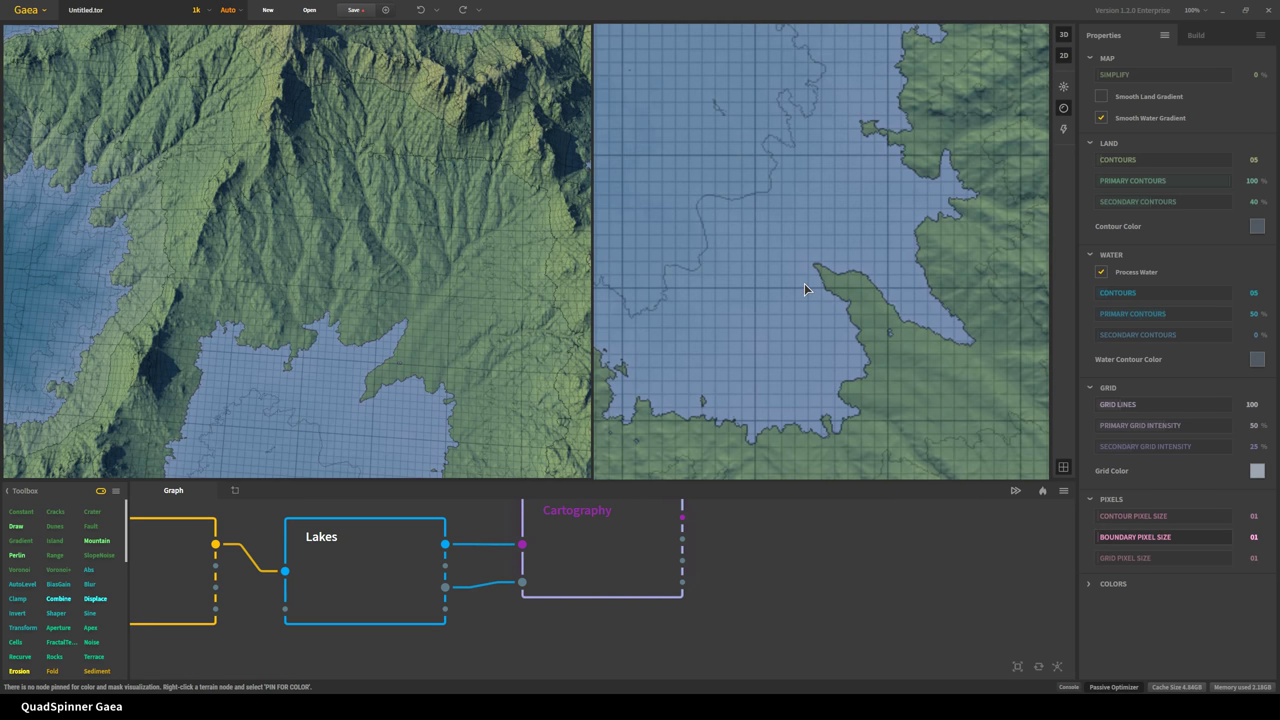
{"action": "left_click", "coordinate": [1108, 499]}
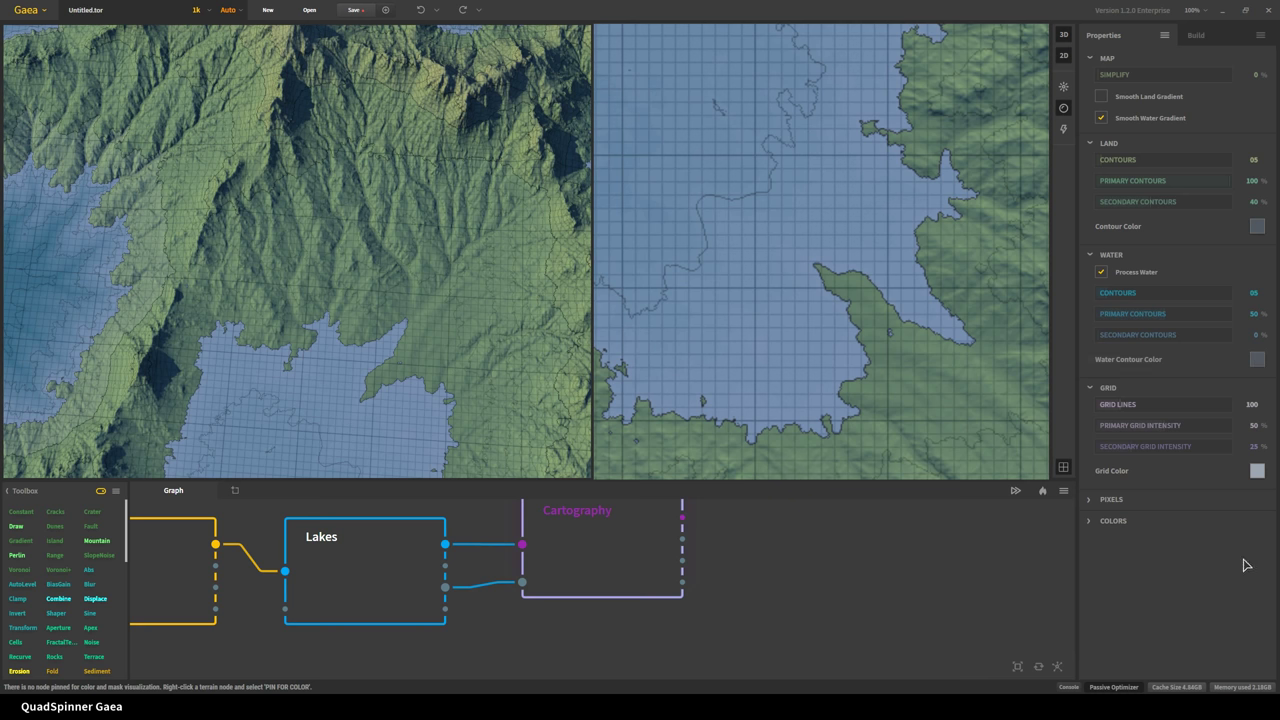
- Examine the list of land and water colors in the Cartography node's Colors section
{"action": "left_click", "coordinate": [1124, 522]}
{"action": "scroll", "coordinate": [1188, 468], "scroll_direction": "down", "scroll_amount": 3}
{"action": "scroll", "coordinate": [1188, 468], "scroll_direction": "down", "scroll_amount": 3}
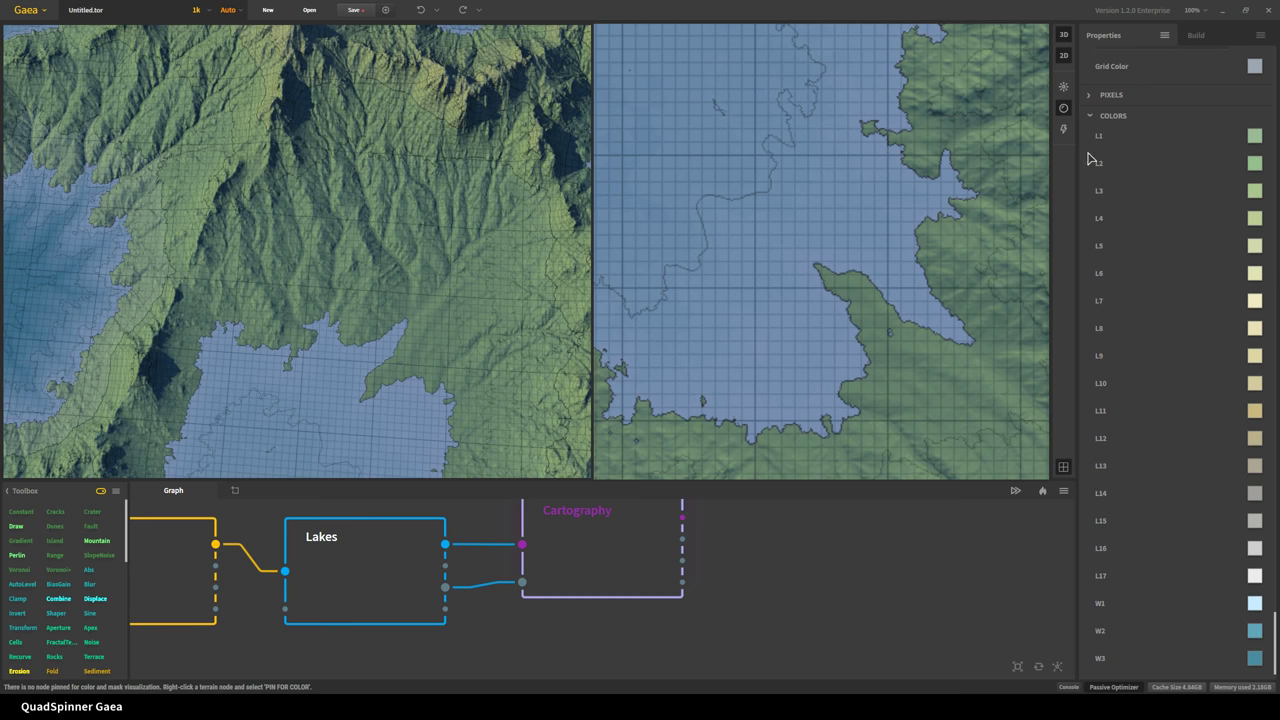
{"action": "scroll", "coordinate": [724, 212], "scroll_direction": "down", "scroll_amount": 5}
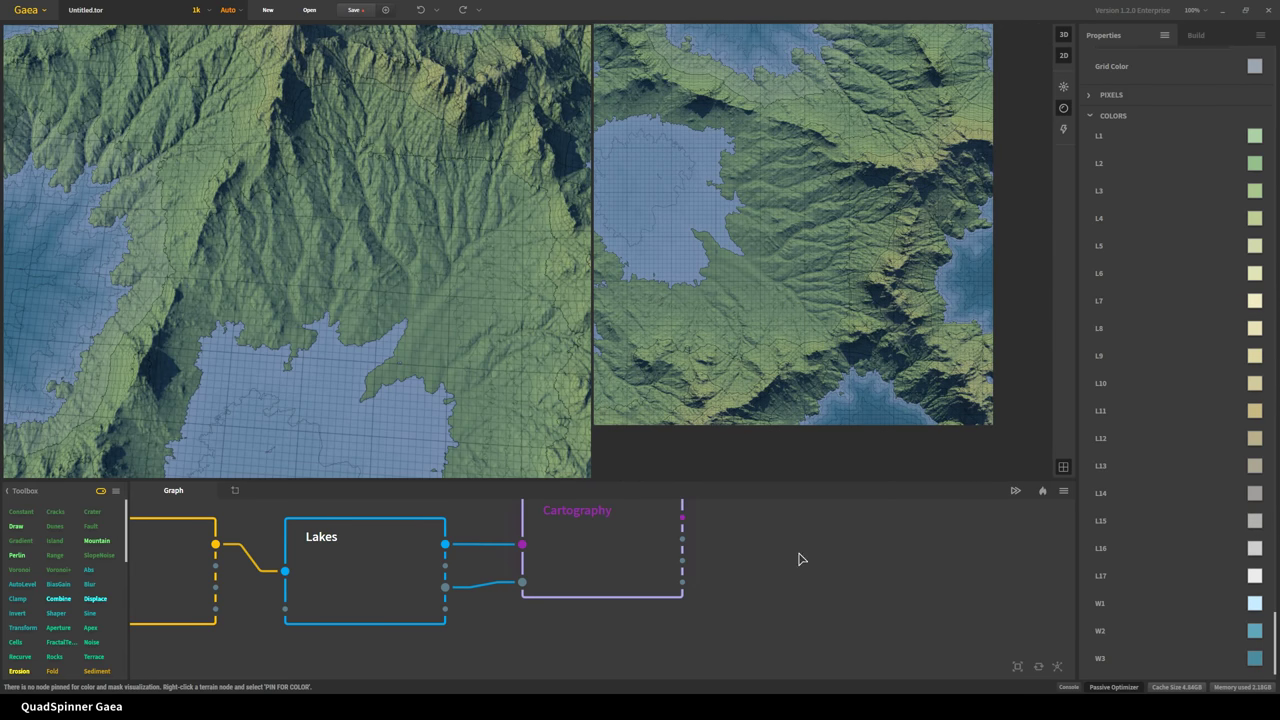
- Move the Cartography node away from Lakes and insert an AutoLevel node into the main connection between them
{"action": "middle_click_drag", "start_coordinate": [800, 558], "coordinate": [780, 608]}
{"action": "left_click_drag", "start_coordinate": [620, 580], "coordinate": [915, 575]}
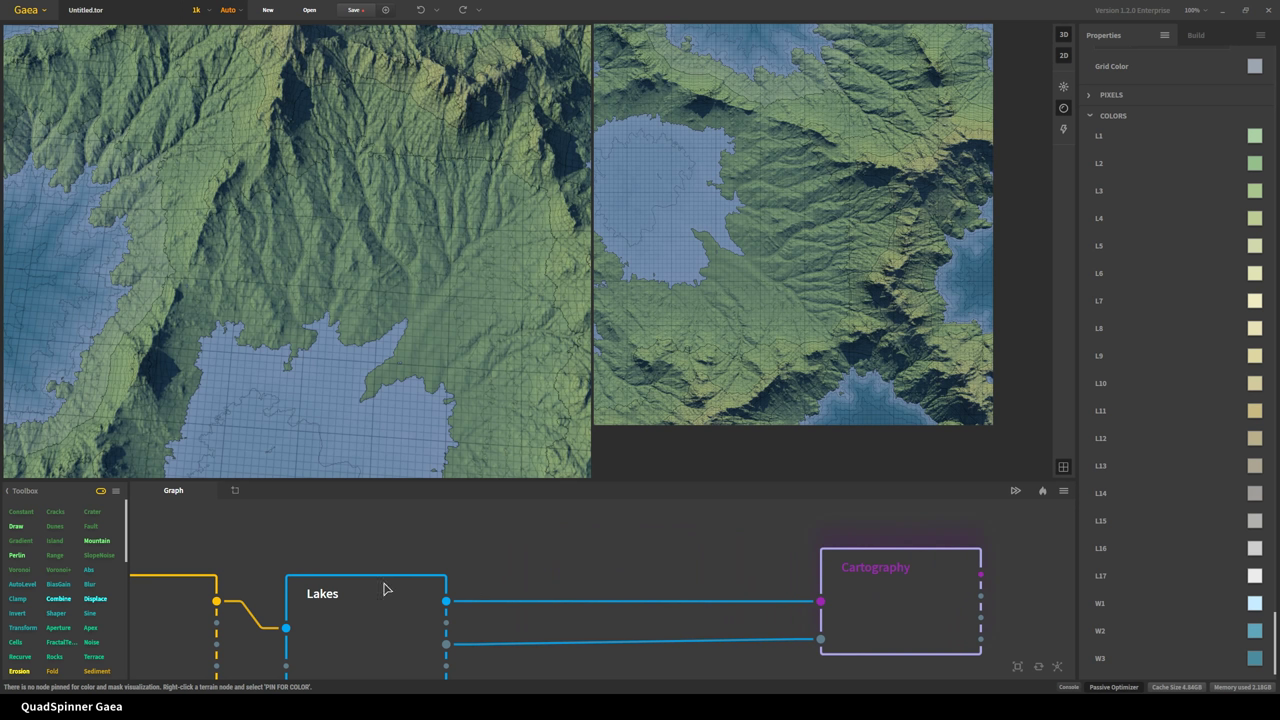
{"action": "left_click_drag", "start_coordinate": [12, 589], "coordinate": [343, 598]}
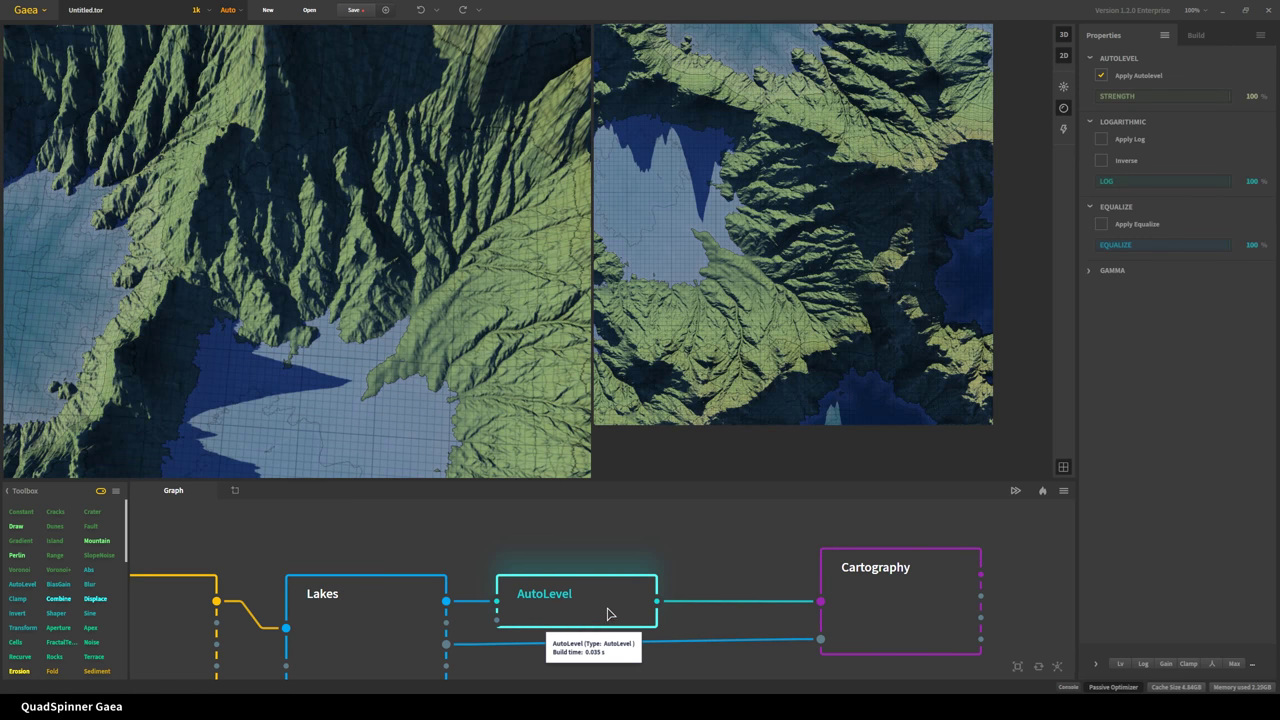
{"action": "left_click_drag", "start_coordinate": [608, 614], "coordinate": [663, 596]}
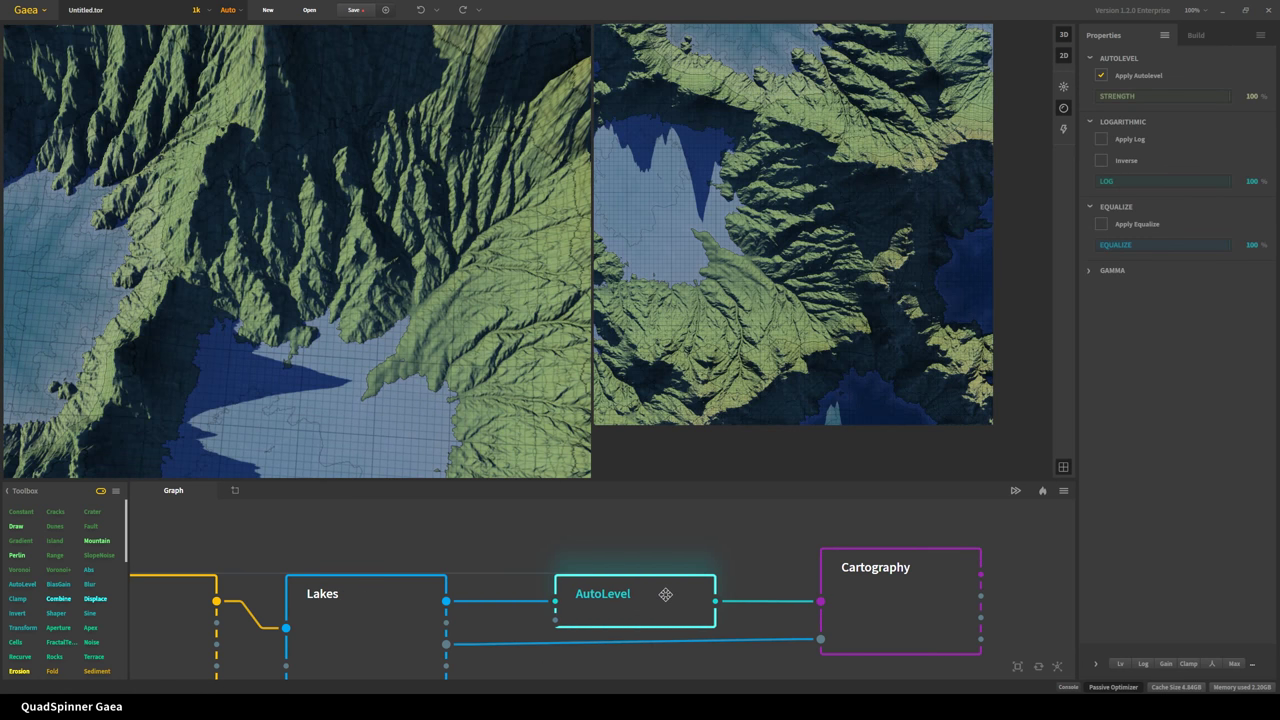
- Preview the Lakes node, and examine the auto-leveled Cartography map in the 2D and 3D views
{"action": "left_click", "coordinate": [389, 605]}
{"action": "scroll", "coordinate": [407, 539], "scroll_direction": "down", "scroll_amount": 1}
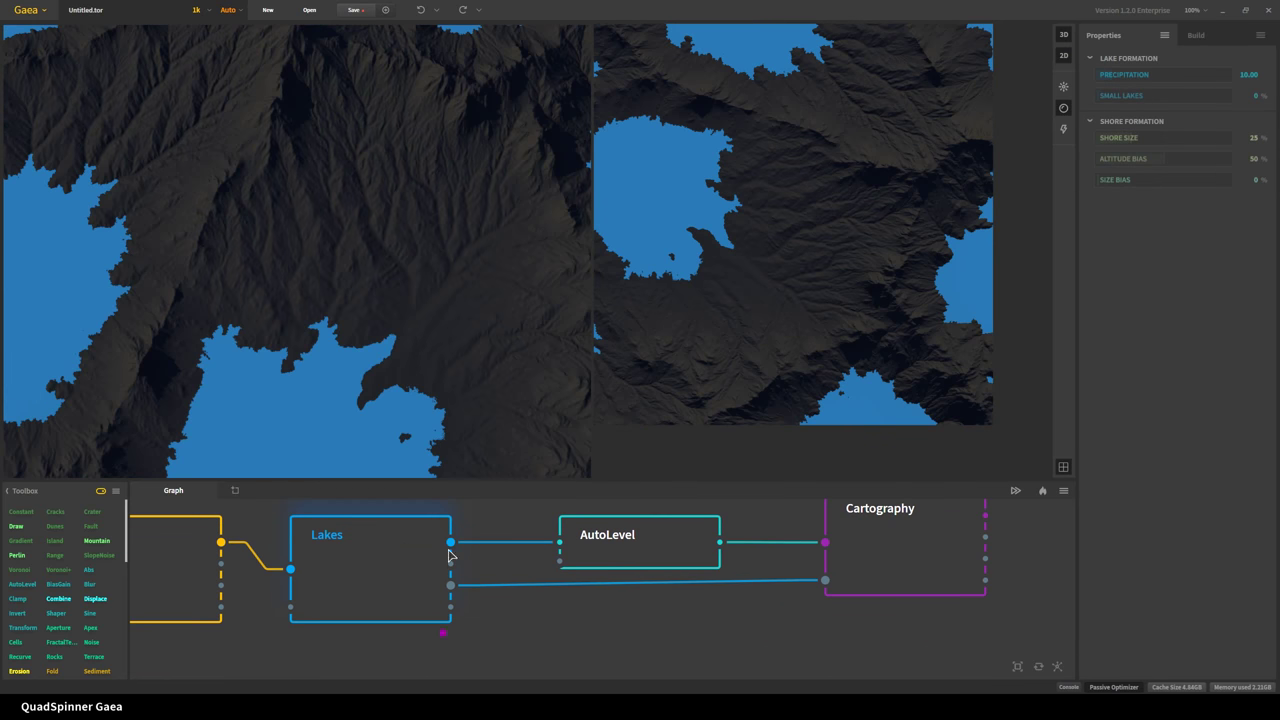
{"action": "left_click", "coordinate": [848, 549]}
{"action": "middle_click_drag", "start_coordinate": [846, 546], "coordinate": [791, 588]}
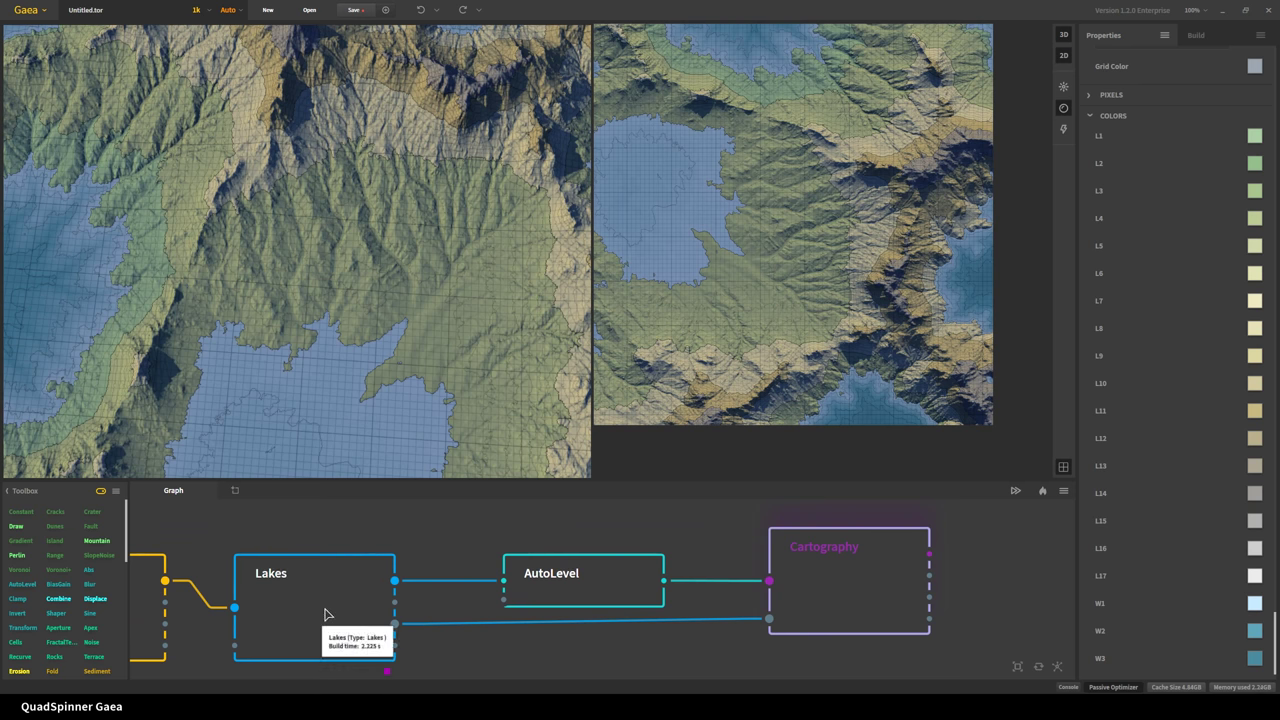
{"action": "scroll", "coordinate": [756, 298], "scroll_direction": "up", "scroll_amount": 3}
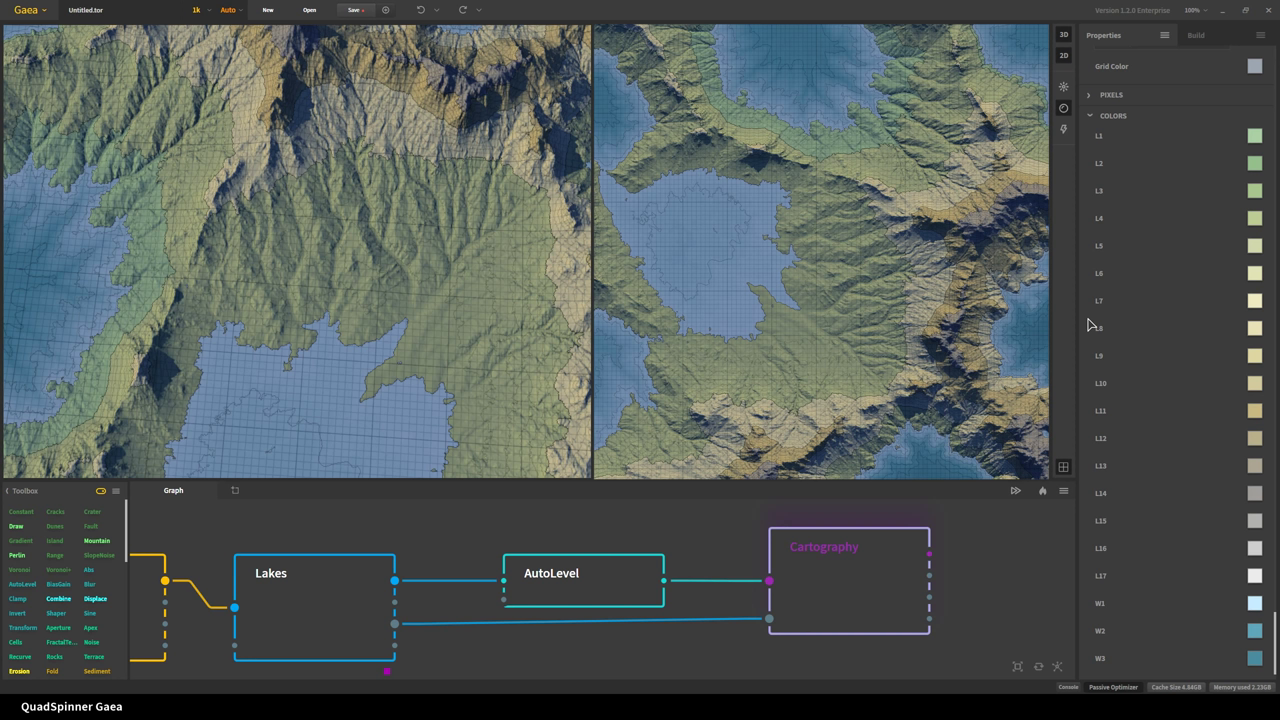
{"action": "left_click", "coordinate": [1118, 116]}
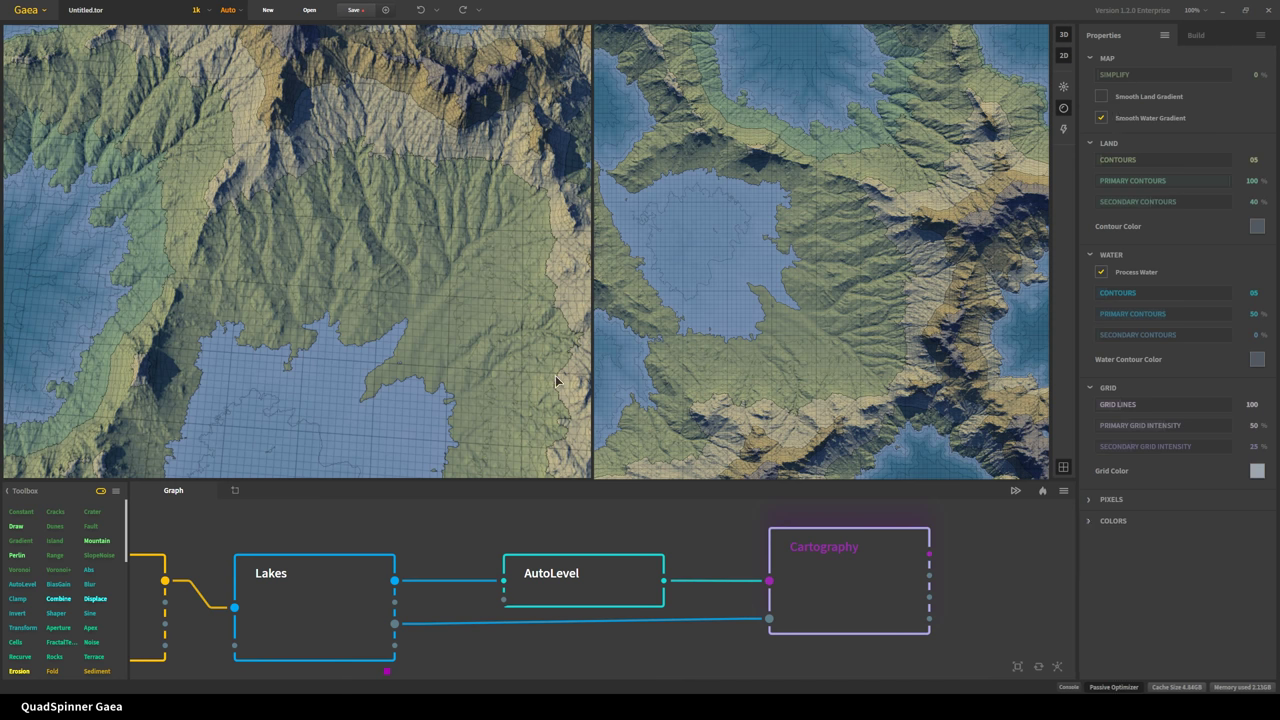
{"action": "left_click_drag", "start_coordinate": [257, 434], "coordinate": [282, 340]}
{"action": "scroll", "coordinate": [343, 352], "scroll_direction": "up", "scroll_amount": 3}
{"action": "scroll", "coordinate": [352, 455], "scroll_direction": "up", "scroll_amount": 2}
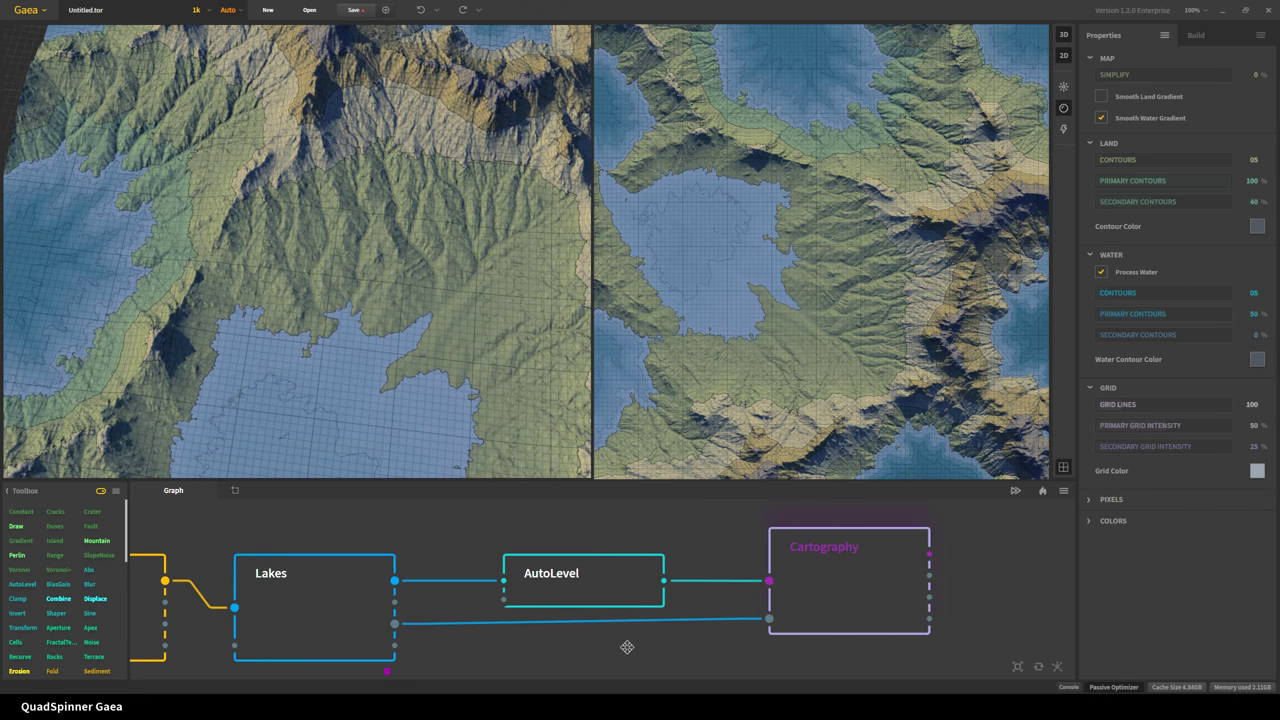
- Add a Shaper node from the Erosion node's Flow output, place it below Lakes and set its Shape to 100%
{"action": "scroll", "coordinate": [786, 603], "scroll_direction": "down", "scroll_amount": 2}
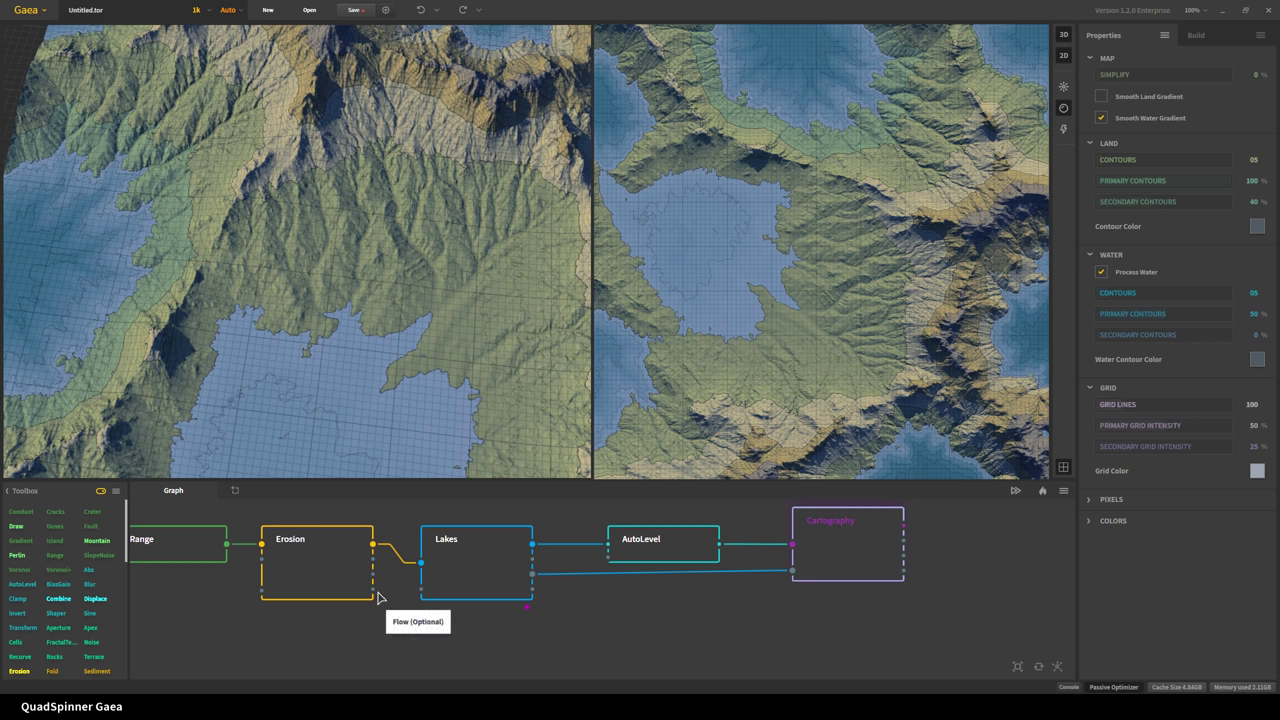
{"action": "left_click_drag", "start_coordinate": [378, 597], "coordinate": [646, 668]}
{"action": "type", "text": "sh"}
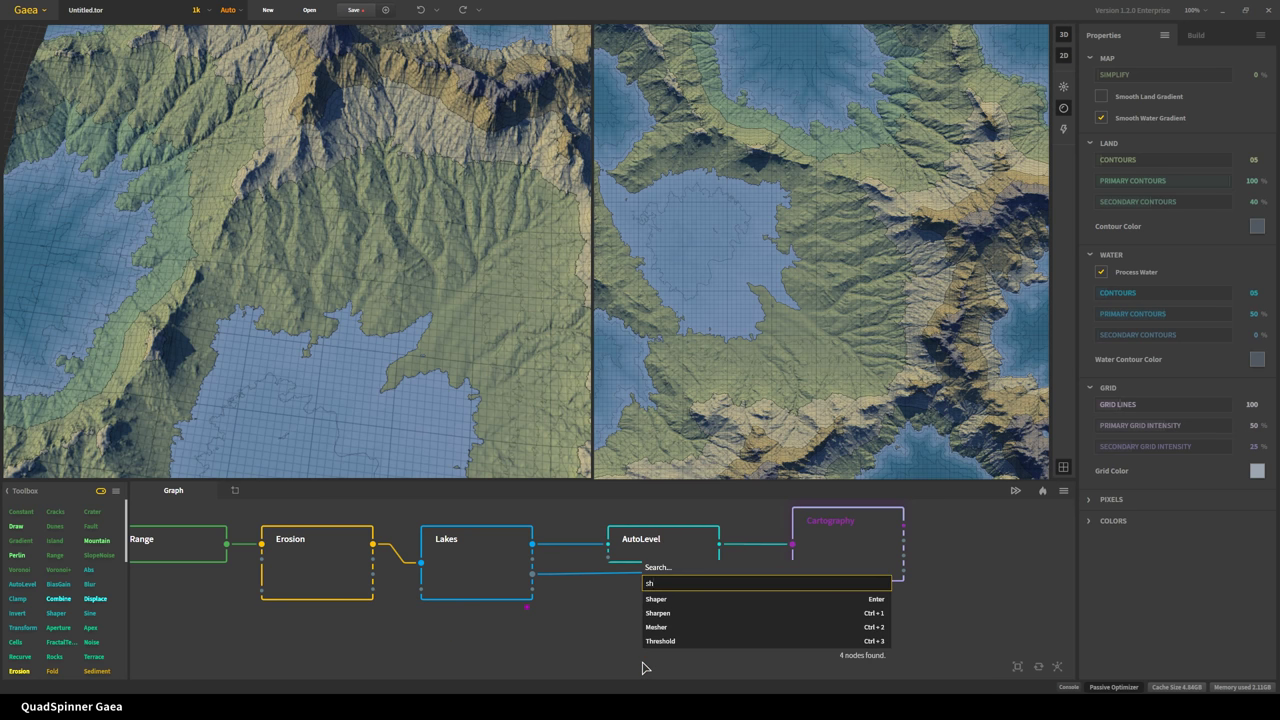
{"action": "left_click", "coordinate": [680, 605]}
{"action": "left_click_drag", "start_coordinate": [695, 677], "coordinate": [458, 654]}
{"action": "left_click", "coordinate": [1210, 76]}
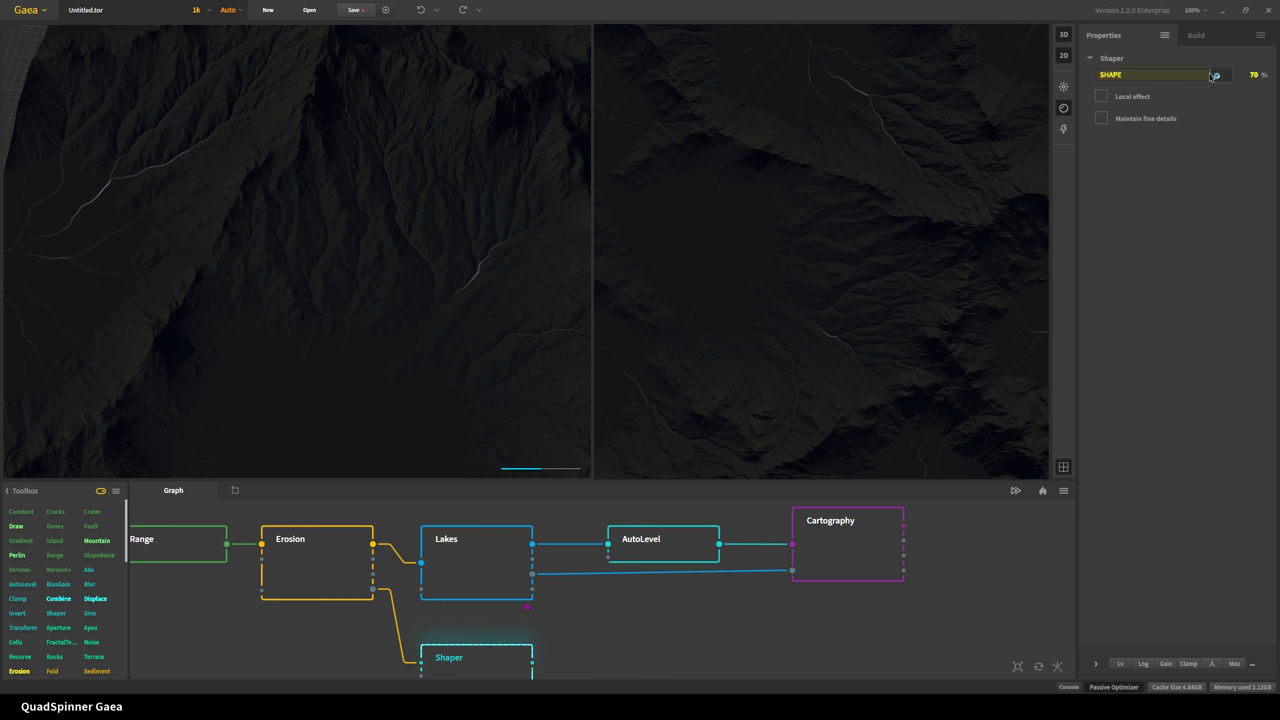
{"action": "left_click_drag", "start_coordinate": [1212, 76], "coordinate": [1270, 76]}
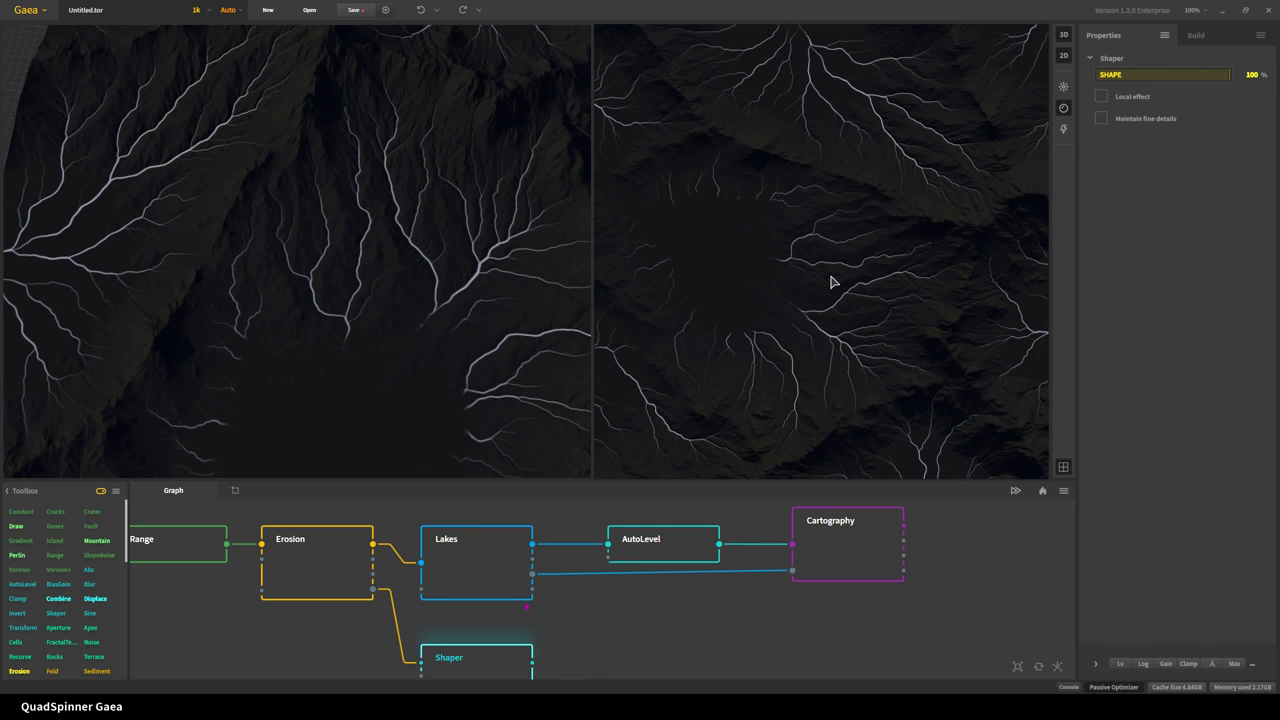
- Merge the Lakes Depth output with Shaper in a Combine node, and apply its "2 - 100 Max" preset
{"action": "middle_click_drag", "start_coordinate": [587, 625], "coordinate": [417, 557]}
{"action": "left_click_drag", "start_coordinate": [331, 603], "coordinate": [394, 603]}
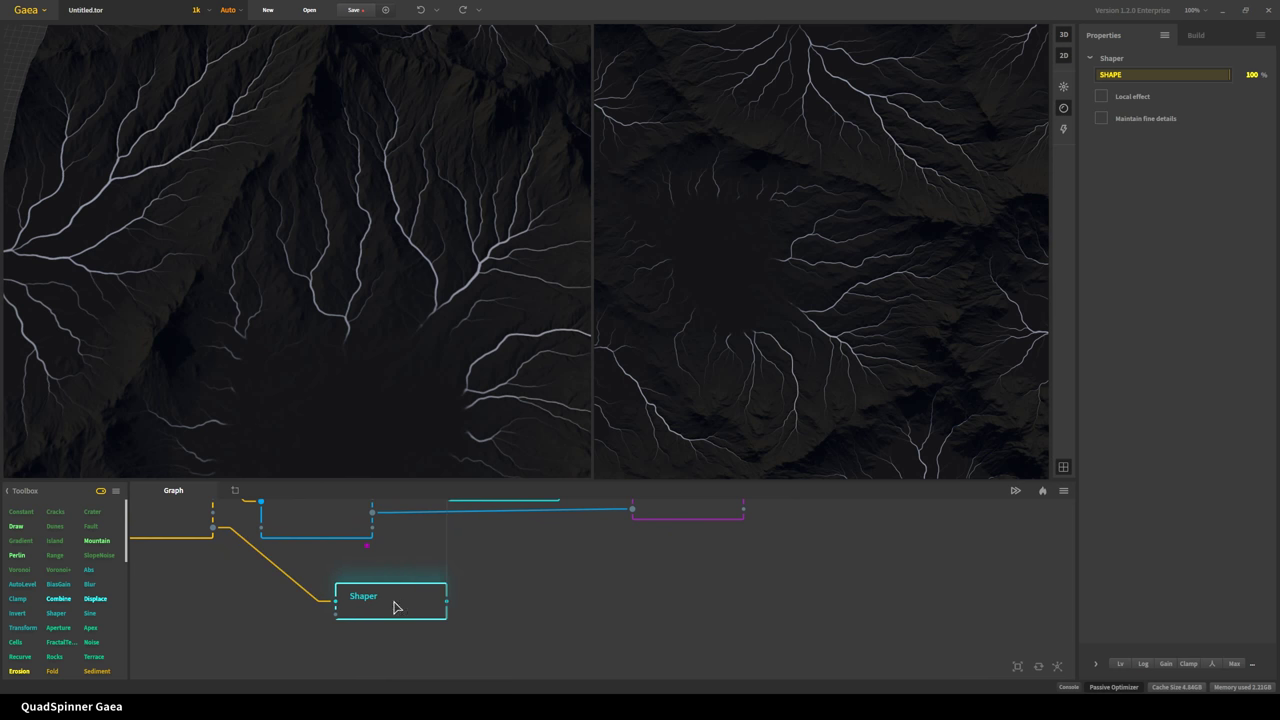
{"action": "left_click_drag", "start_coordinate": [376, 520], "coordinate": [450, 602]}
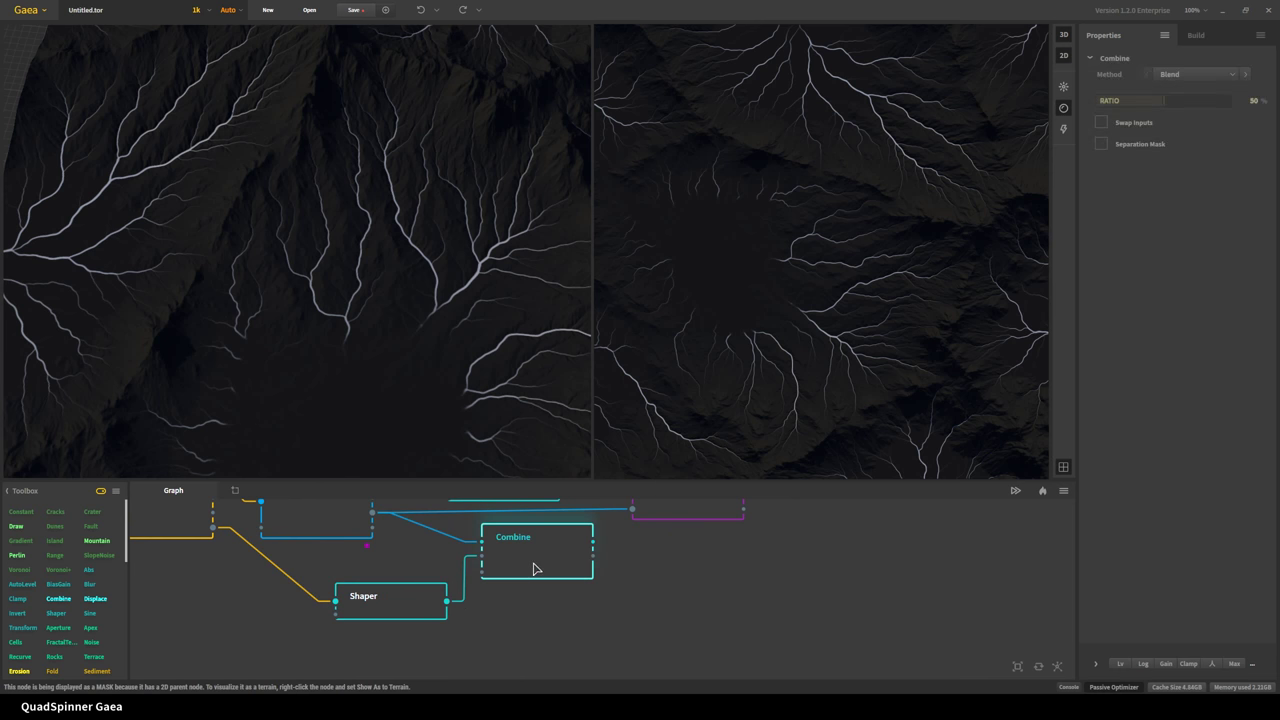
{"action": "middle_click_drag", "start_coordinate": [546, 562], "coordinate": [558, 624]}
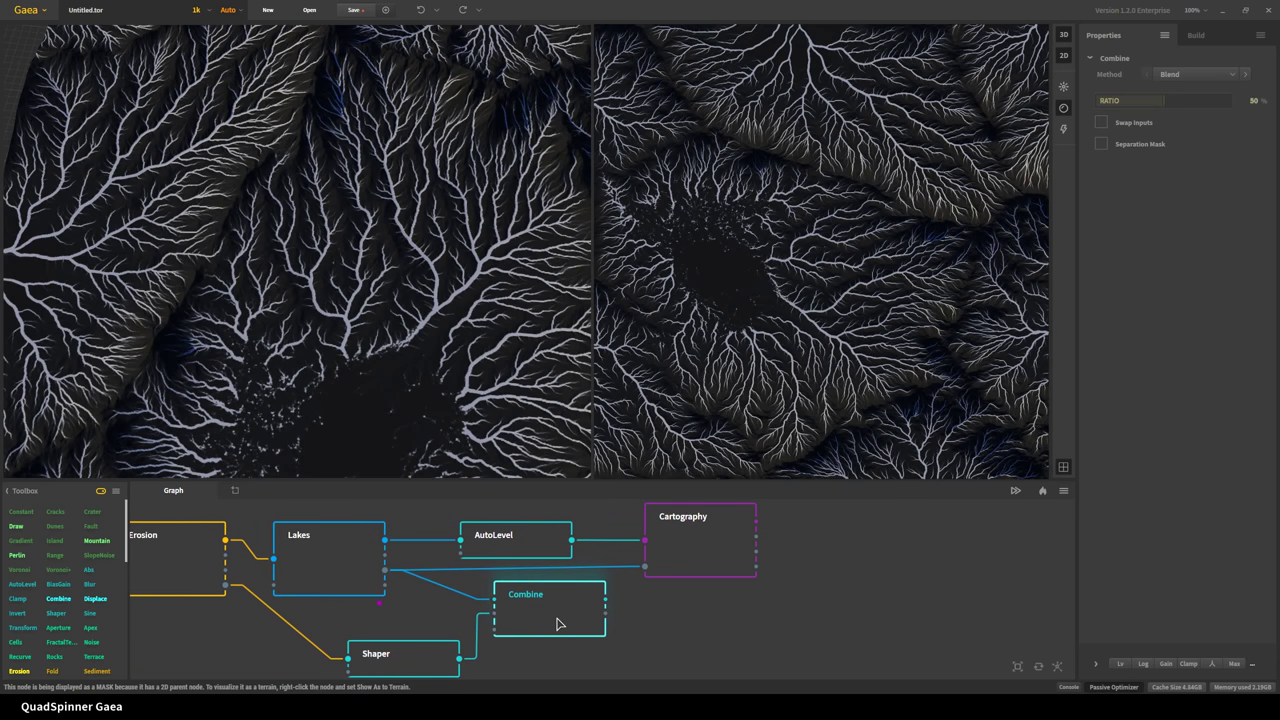
{"action": "left_click", "coordinate": [1164, 35]}
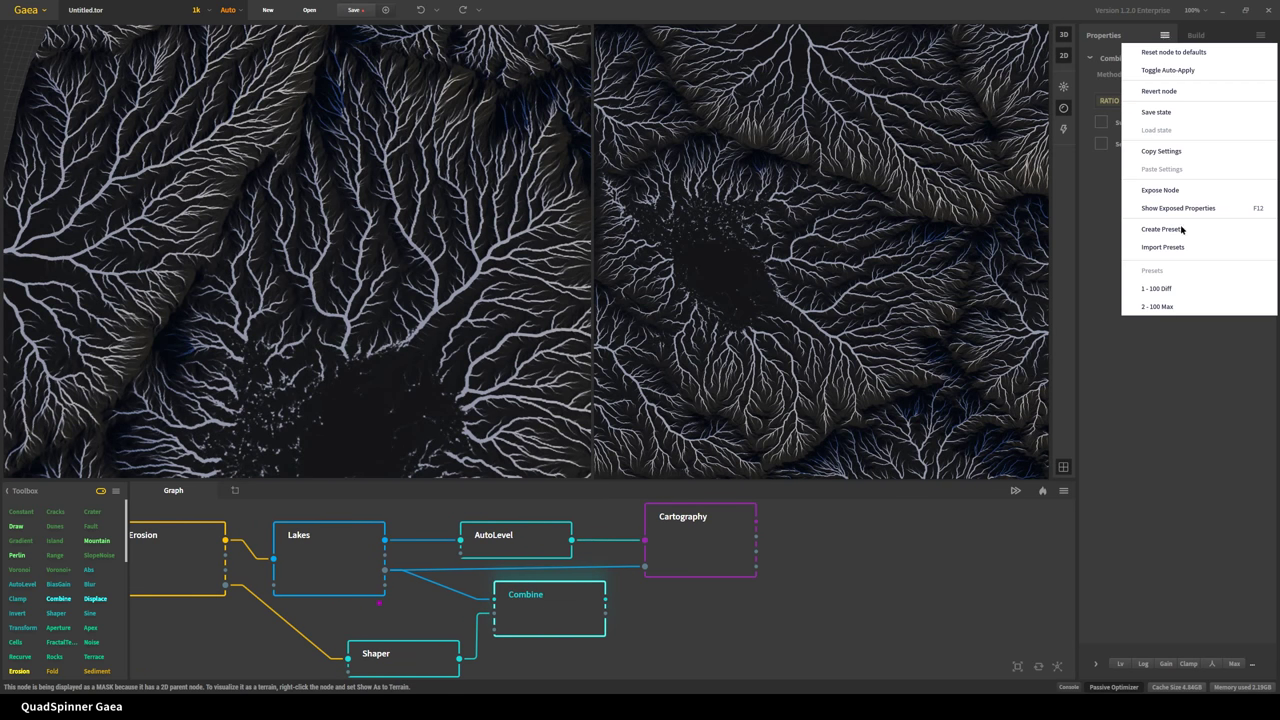
{"action": "left_click", "coordinate": [1177, 306]}
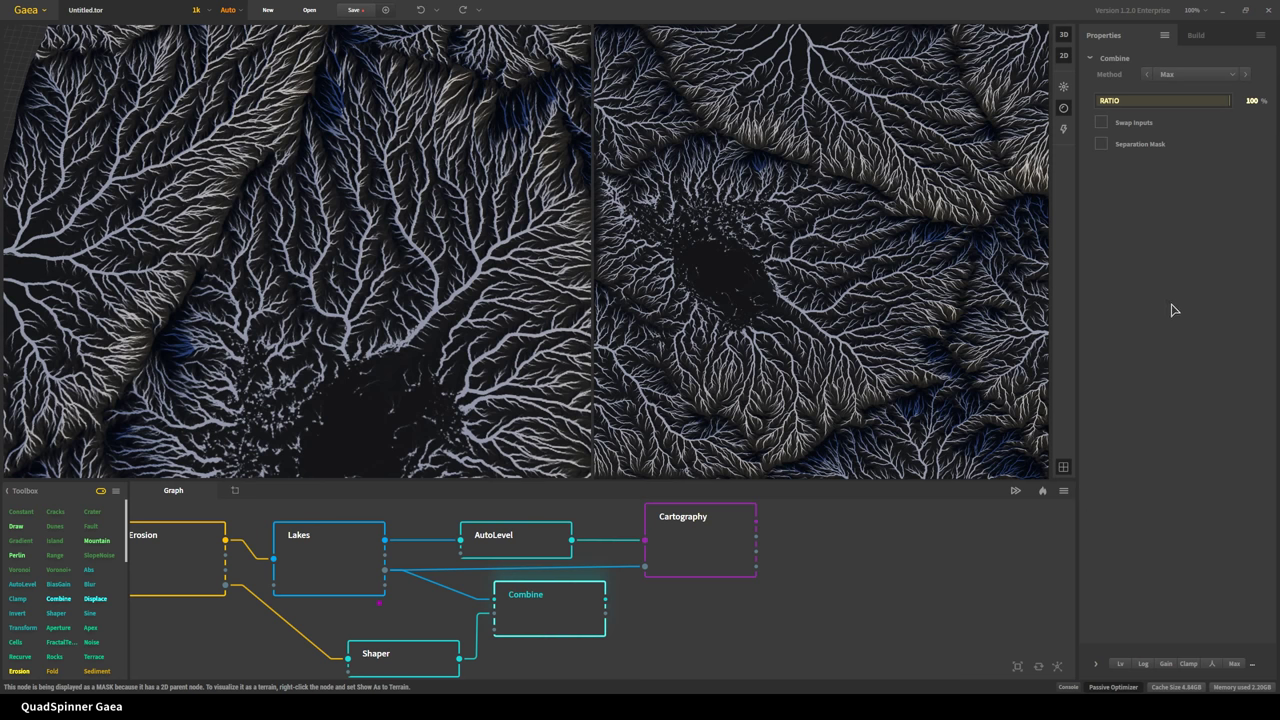
- Insert an AutoLevel node with Apply Equalize turned on between the Lakes Depth output and Combine, rearranging the surrounding nodes
{"action": "left_click_drag", "start_coordinate": [398, 673], "coordinate": [324, 670]}
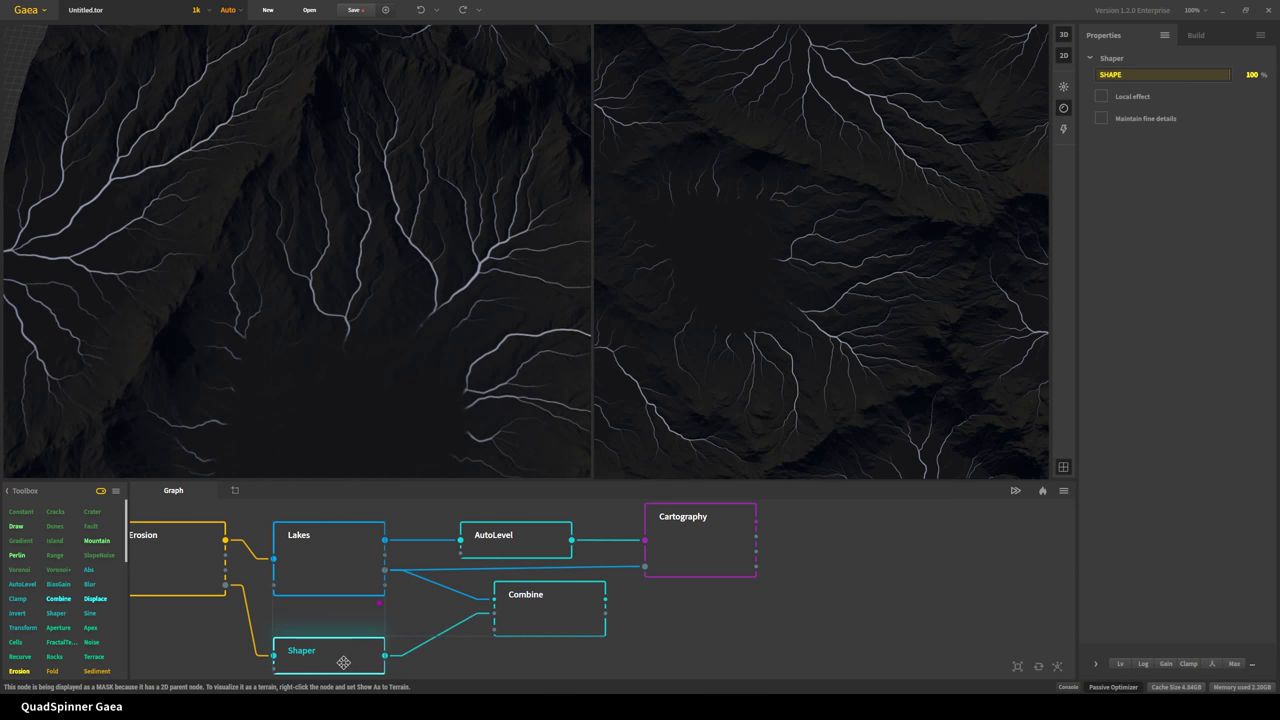
{"action": "left_click_drag", "start_coordinate": [517, 611], "coordinate": [621, 649]}
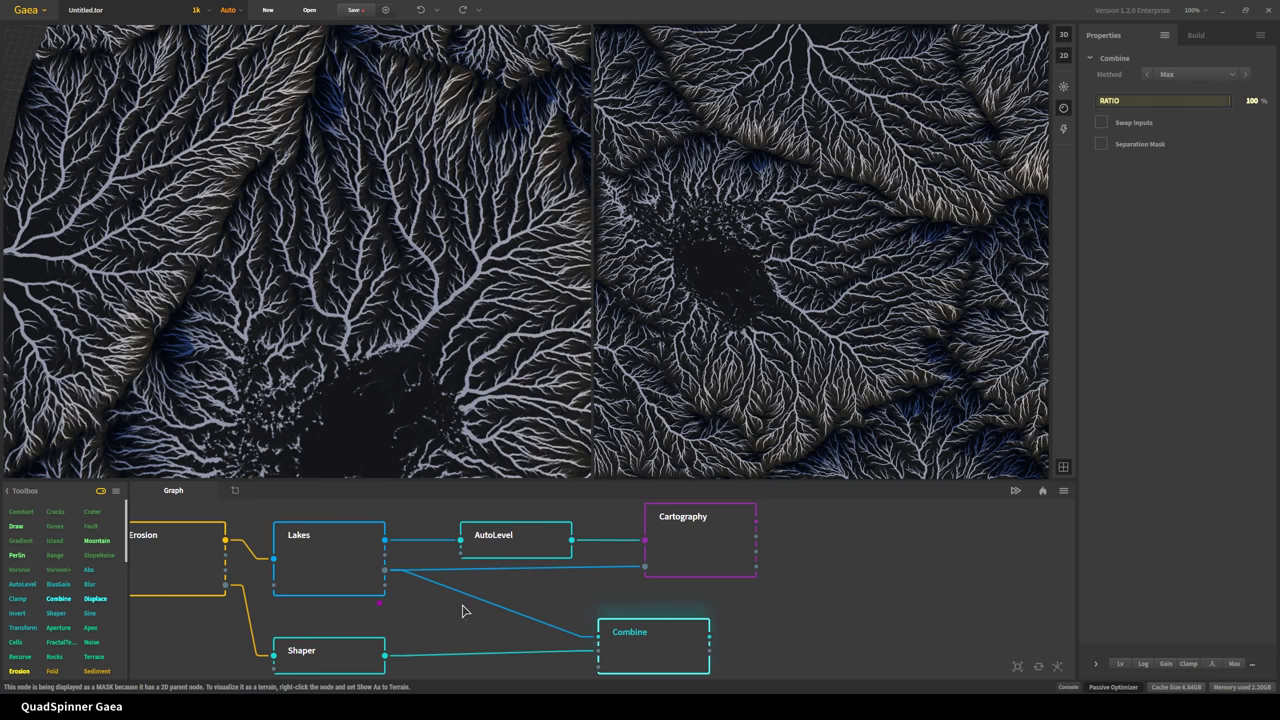
{"action": "left_click_drag", "start_coordinate": [386, 570], "coordinate": [480, 633]}
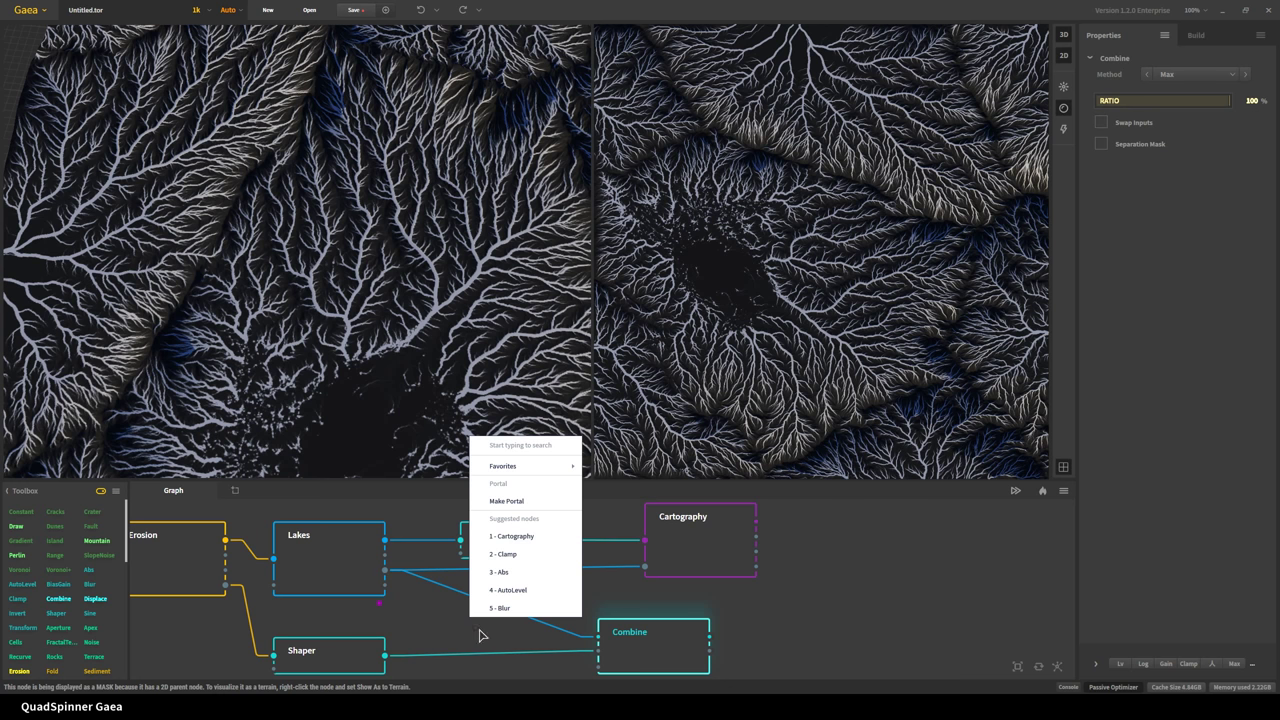
{"action": "type", "text": "auto"}
{"action": "key", "text": "Return"}
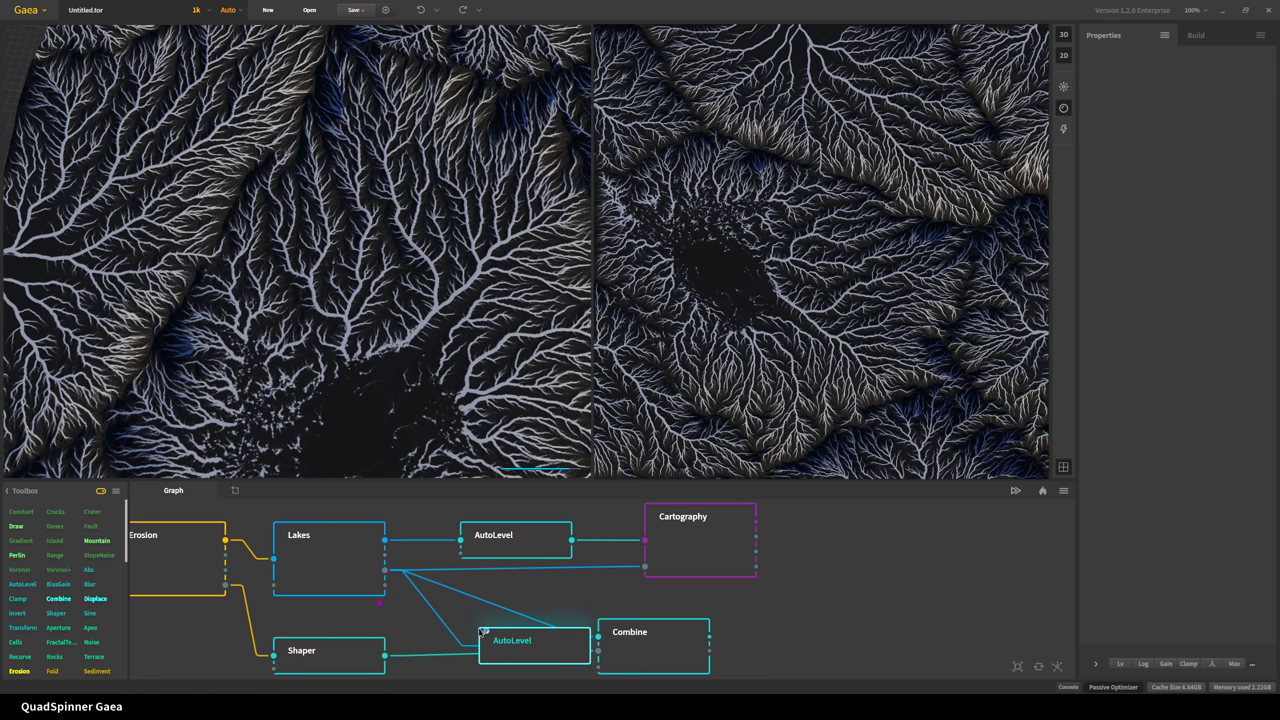
{"action": "left_click_drag", "start_coordinate": [560, 648], "coordinate": [598, 636]}
{"action": "left_click_drag", "start_coordinate": [721, 655], "coordinate": [768, 655]}
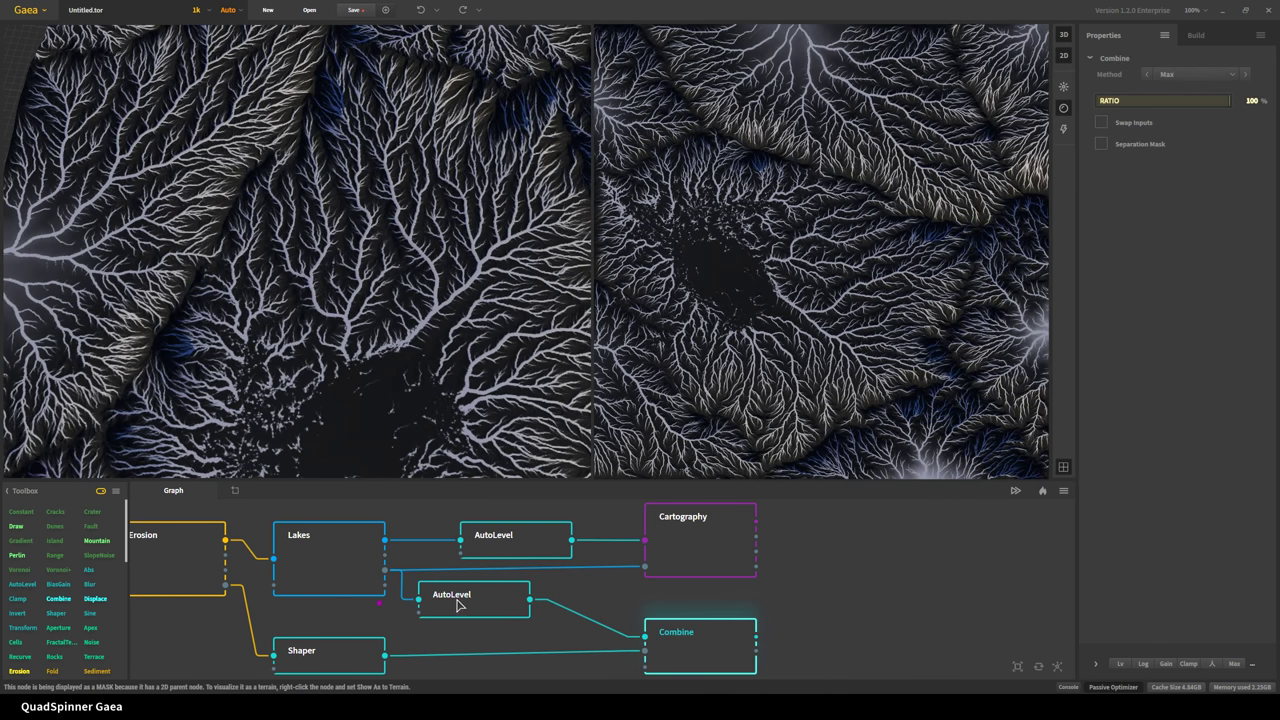
{"action": "left_click_drag", "start_coordinate": [460, 604], "coordinate": [521, 604]}
{"action": "left_click", "coordinate": [1140, 224]}
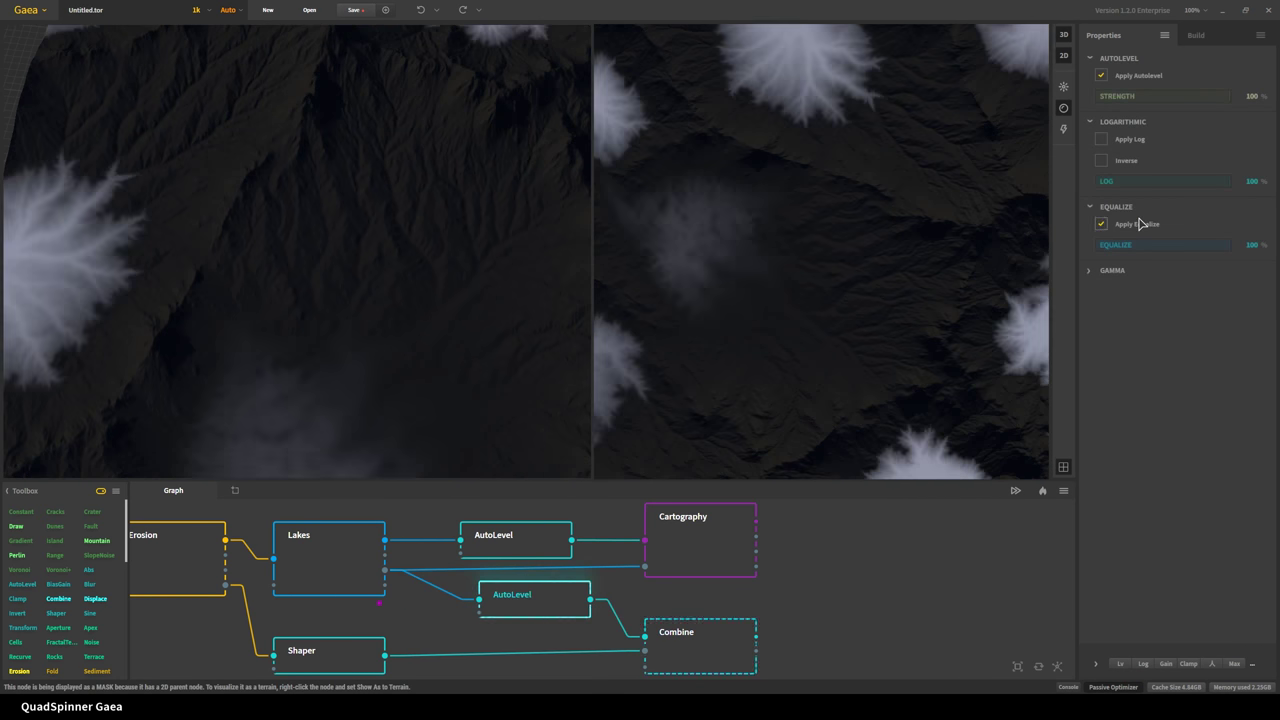
- Turn off Apply Autolevel on the AutoLevel node before Combine, add a Shaper modifier at 82%, and preview Combine
{"action": "left_click", "coordinate": [1150, 80]}
{"action": "left_click", "coordinate": [1213, 664]}
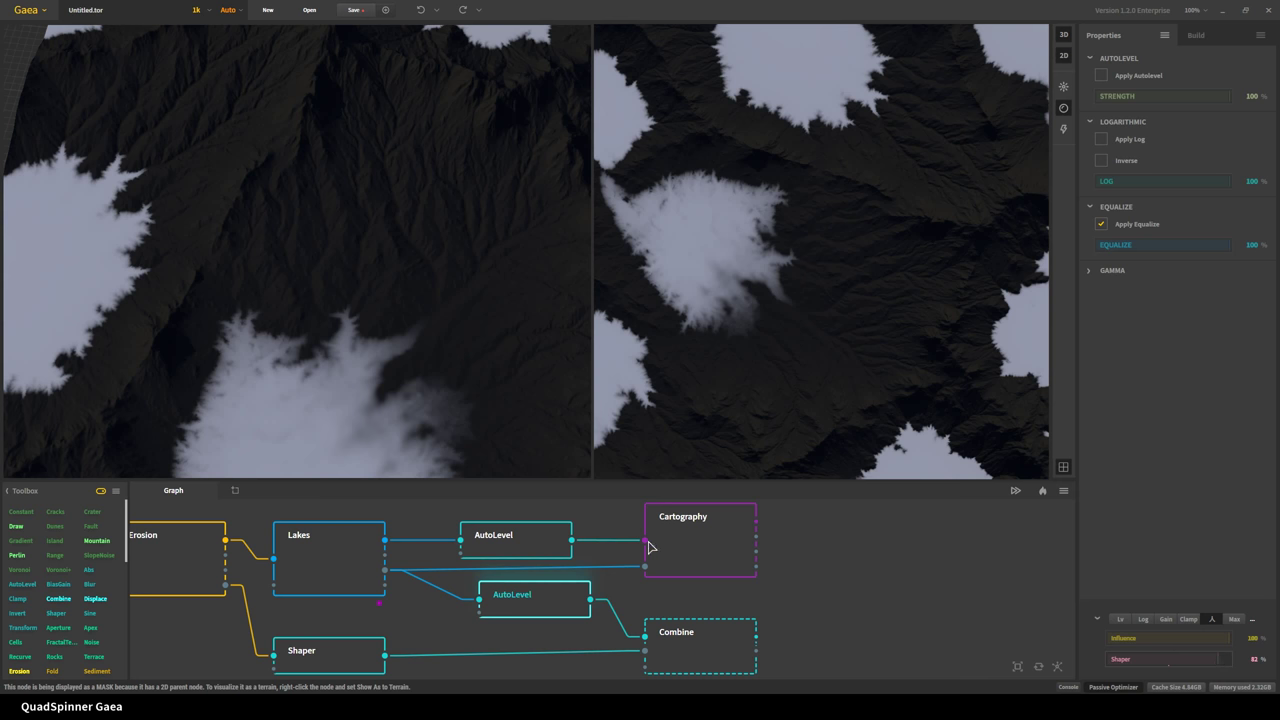
{"action": "left_click", "coordinate": [683, 647]}
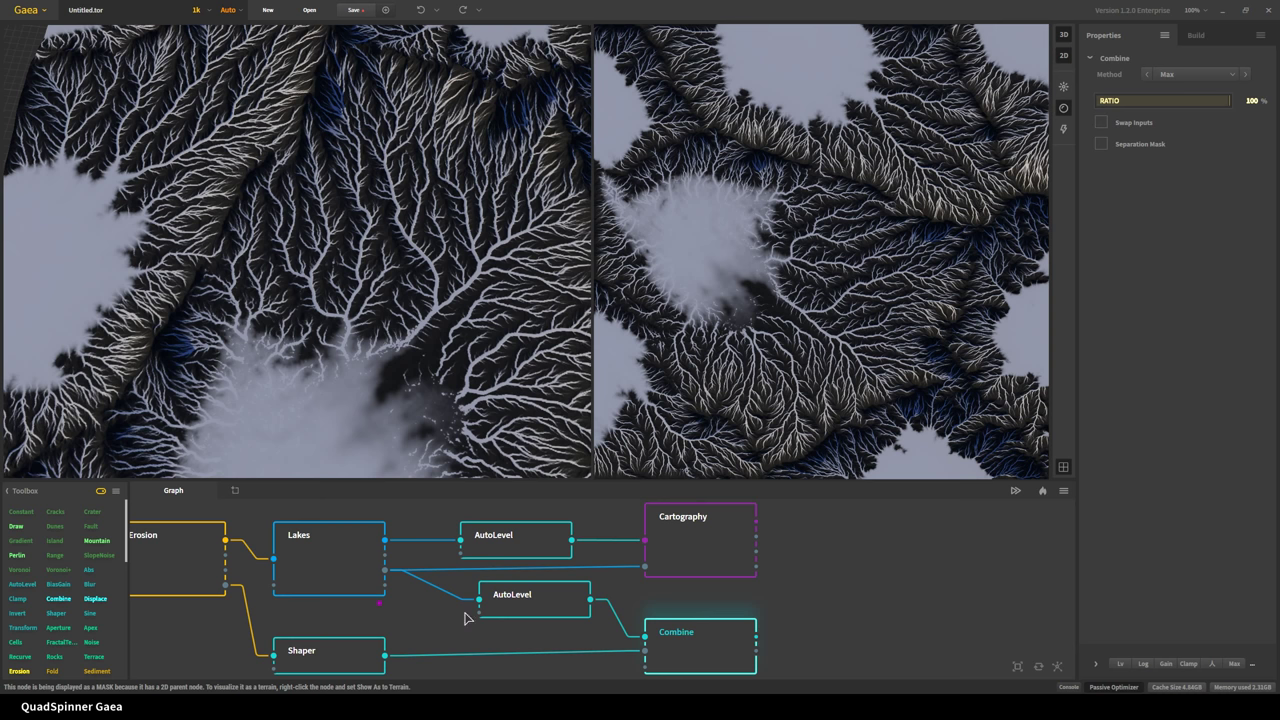
- Enable the Clamp modifier on the Shaper node, set its Shape to -1%, and preview the Combine node
{"action": "left_click", "coordinate": [344, 652]}
{"action": "left_click", "coordinate": [1188, 664]}
{"action": "middle_click", "coordinate": [694, 651]}
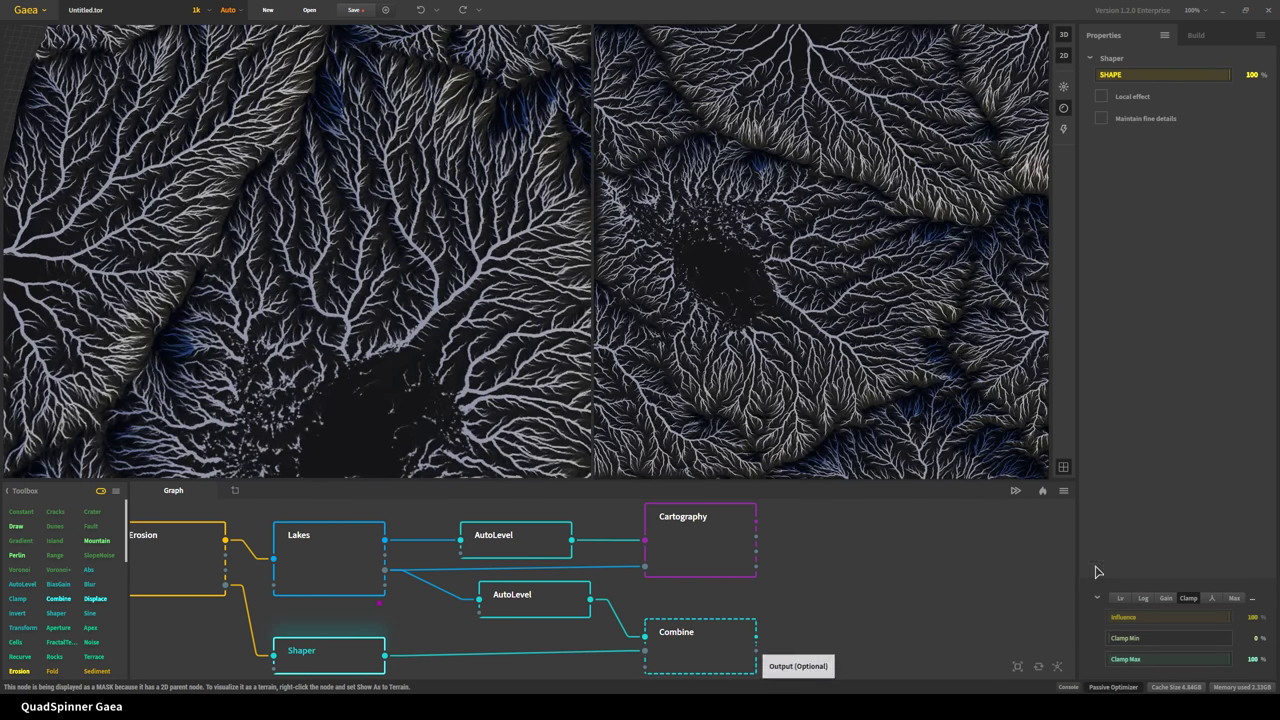
{"action": "left_click_drag", "start_coordinate": [1170, 76], "coordinate": [1162, 74]}
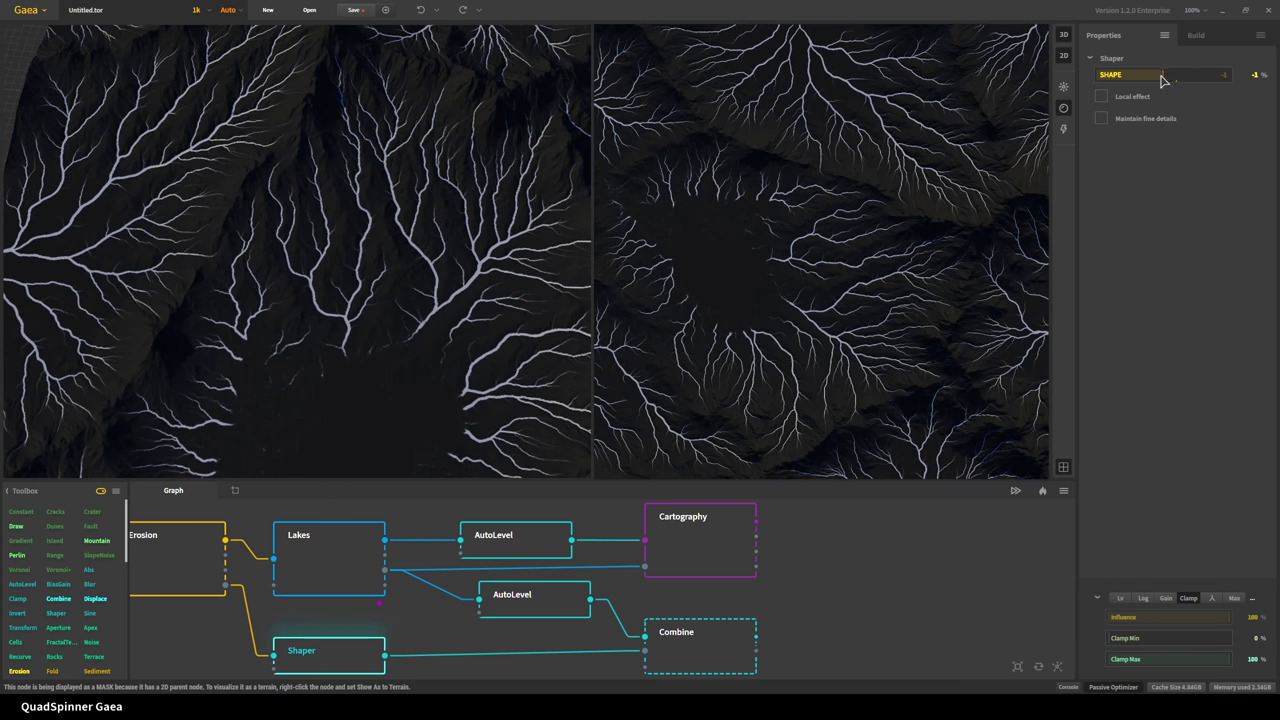
{"action": "left_click", "coordinate": [668, 651]}
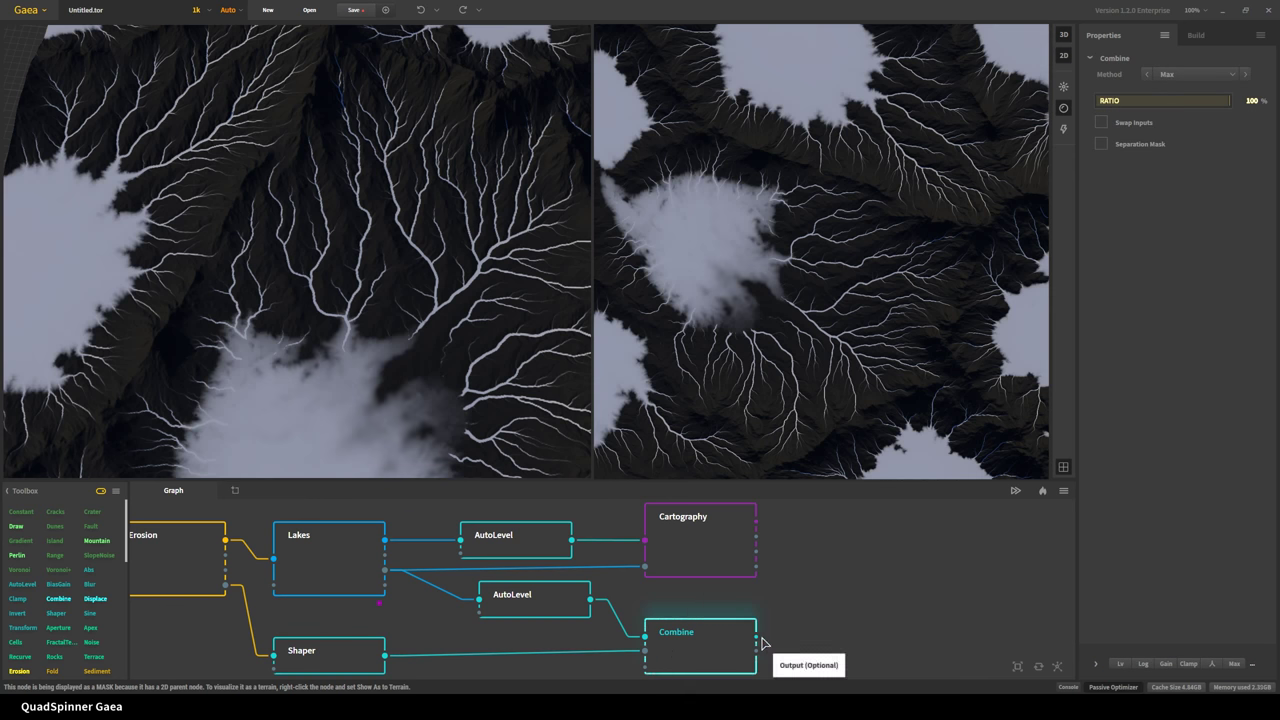
- Connect the Combine output to Cartography's second input, and space the Cartography and Combine nodes apart
{"action": "left_click_drag", "start_coordinate": [757, 635], "coordinate": [645, 567]}
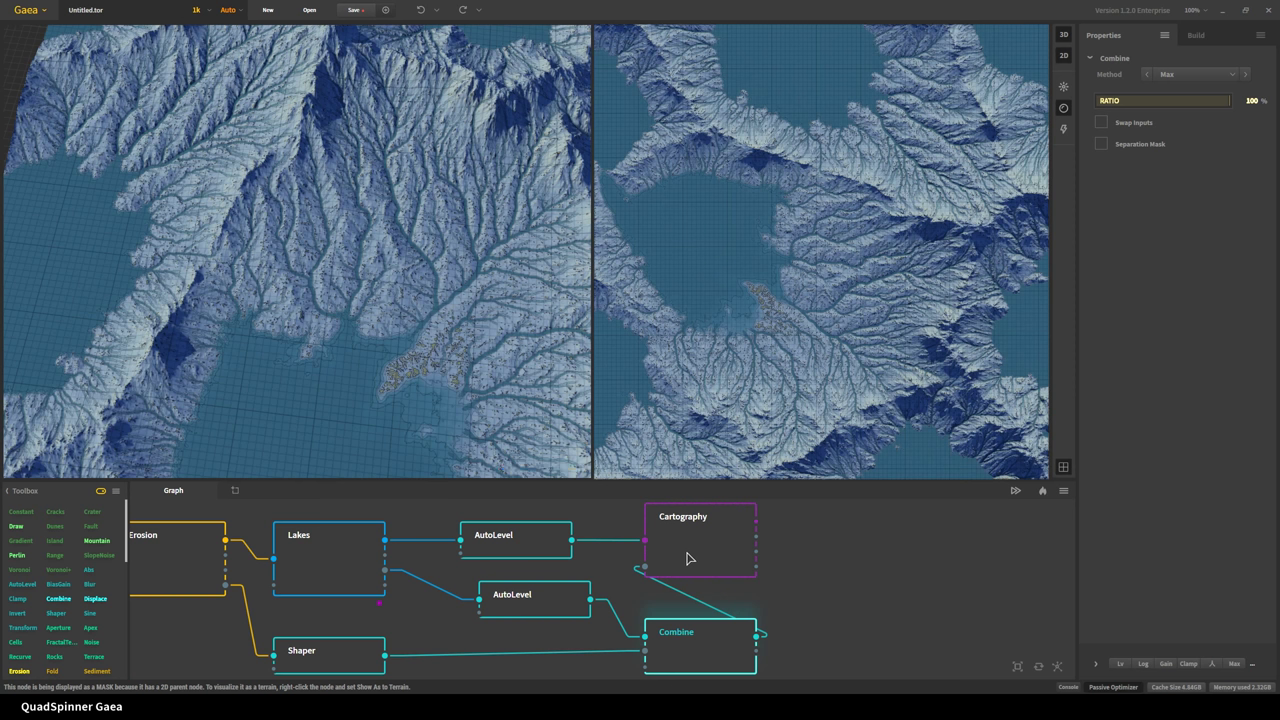
{"action": "left_click_drag", "start_coordinate": [743, 552], "coordinate": [836, 555]}
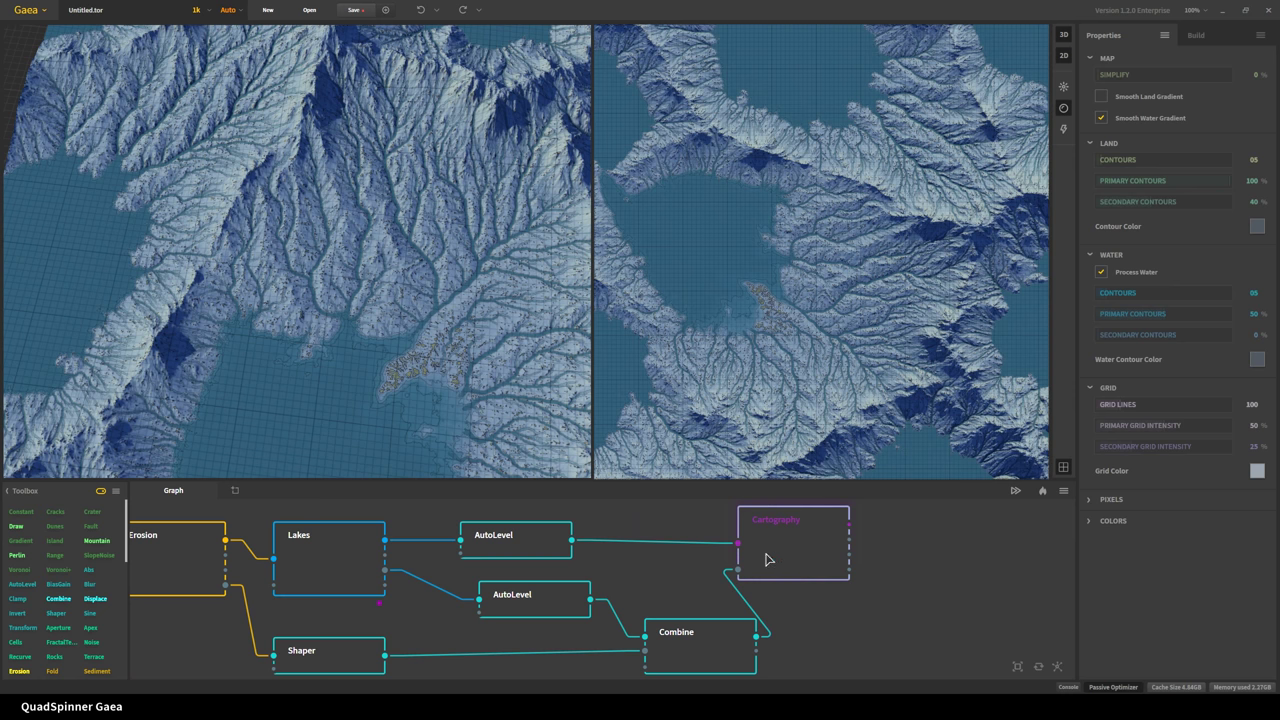
{"action": "left_click_drag", "start_coordinate": [705, 652], "coordinate": [651, 652]}
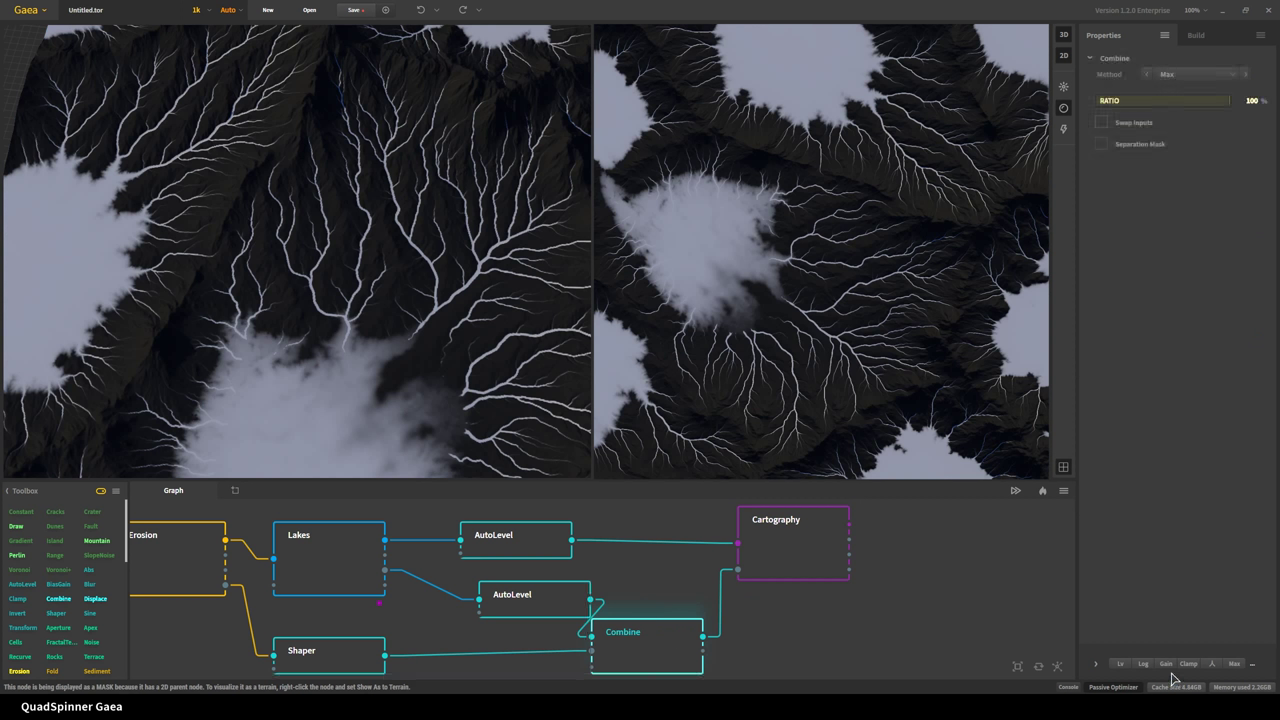
{"action": "left_click", "coordinate": [799, 537]}
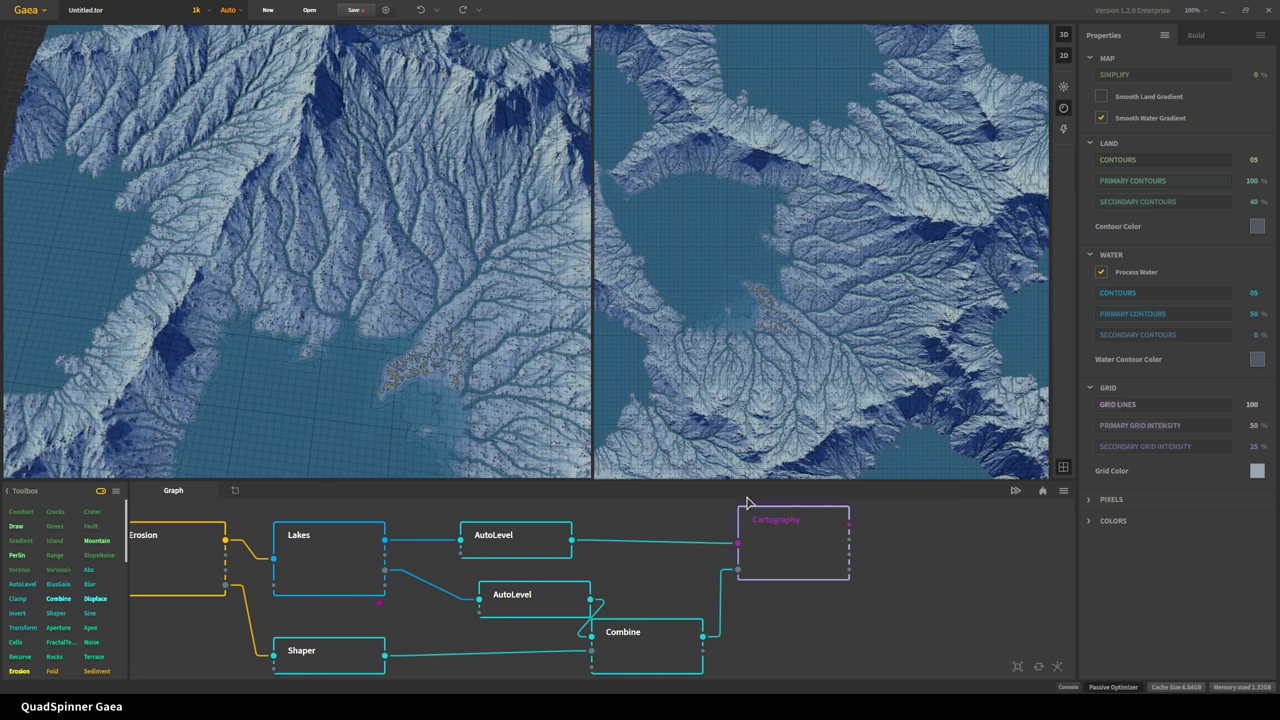
{"action": "scroll", "coordinate": [402, 364], "scroll_direction": "up", "scroll_amount": 3}
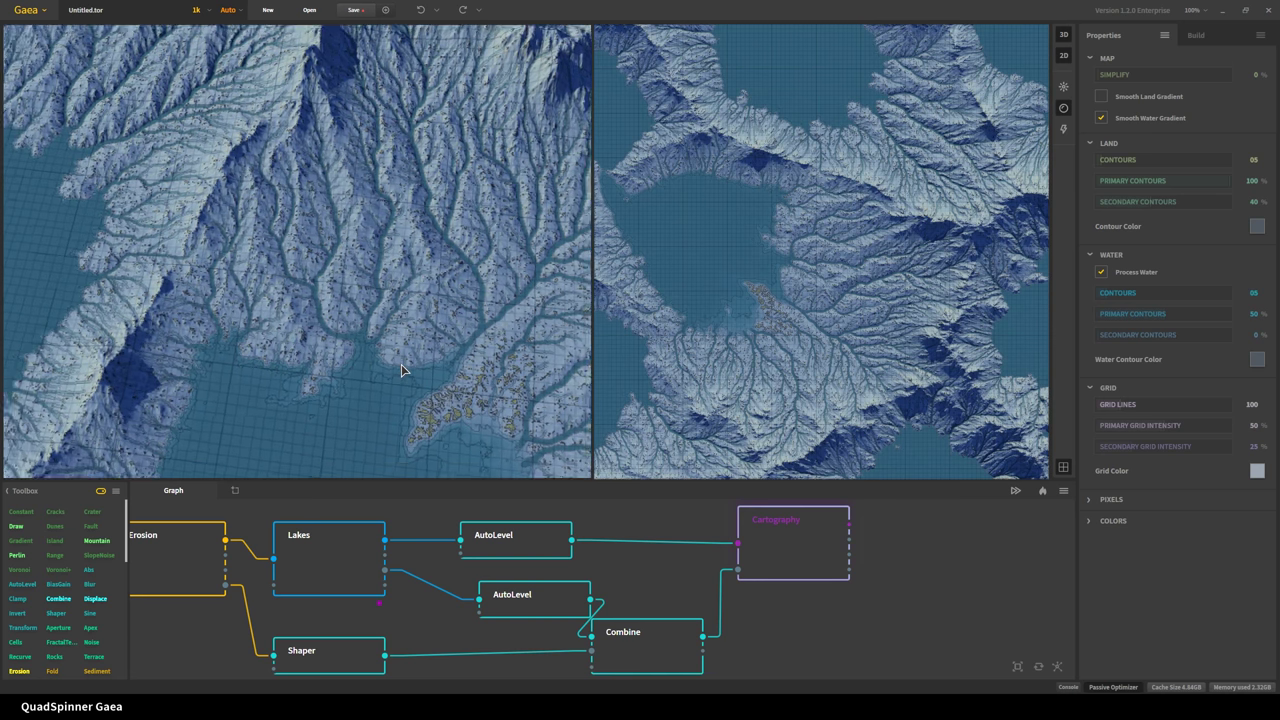
- Add a Clamp modifier to the Combine node with Clamp Max at 1%, and check the Cartography map
{"action": "left_click", "coordinate": [662, 661]}
{"action": "left_click_drag", "start_coordinate": [1192, 661], "coordinate": [1150, 662]}
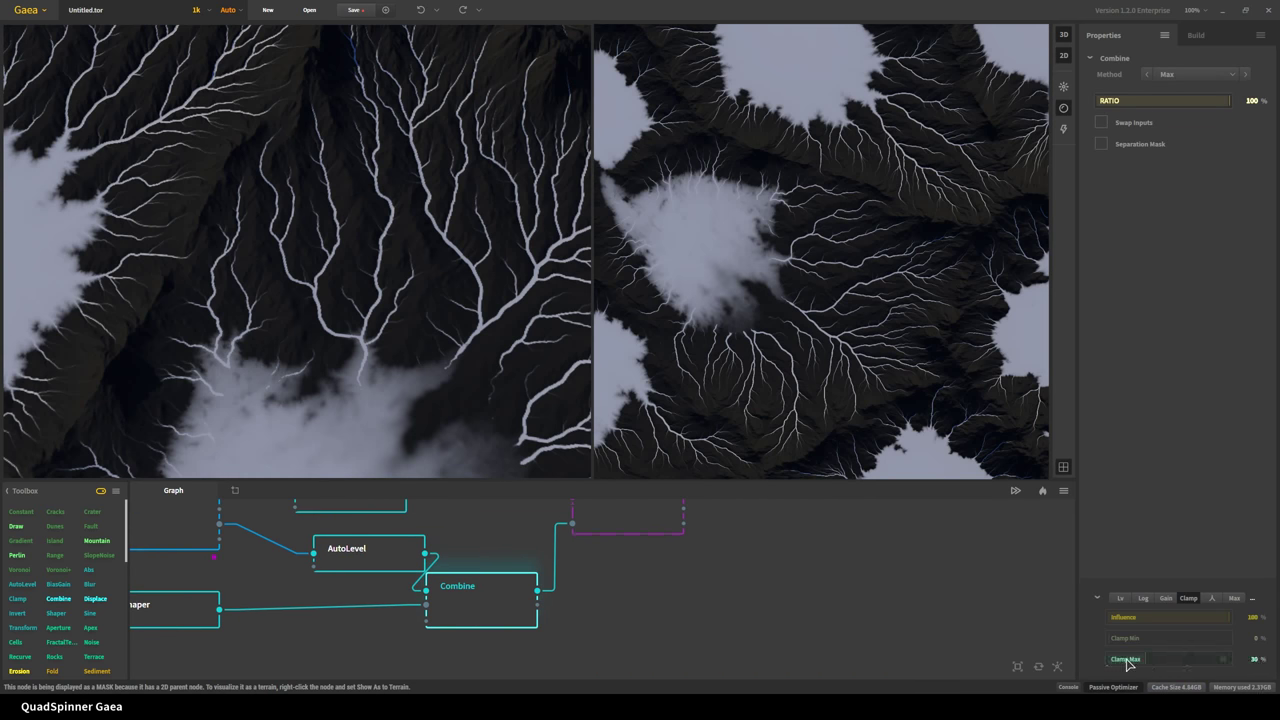
{"action": "left_click", "coordinate": [1250, 659]}
{"action": "key", "text": "Return"}
{"action": "left_click", "coordinate": [600, 527]}
{"action": "left_click", "coordinate": [600, 527]}
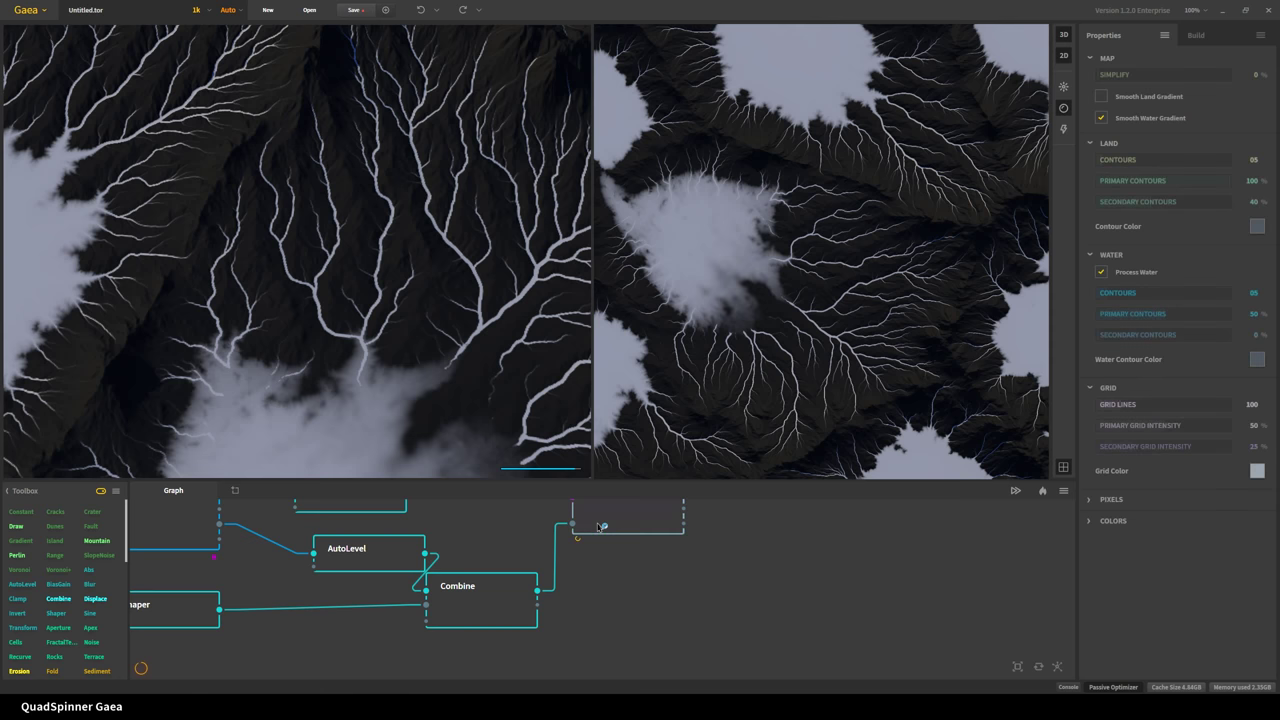
{"action": "middle_click_drag", "start_coordinate": [629, 562], "coordinate": [700, 617]}
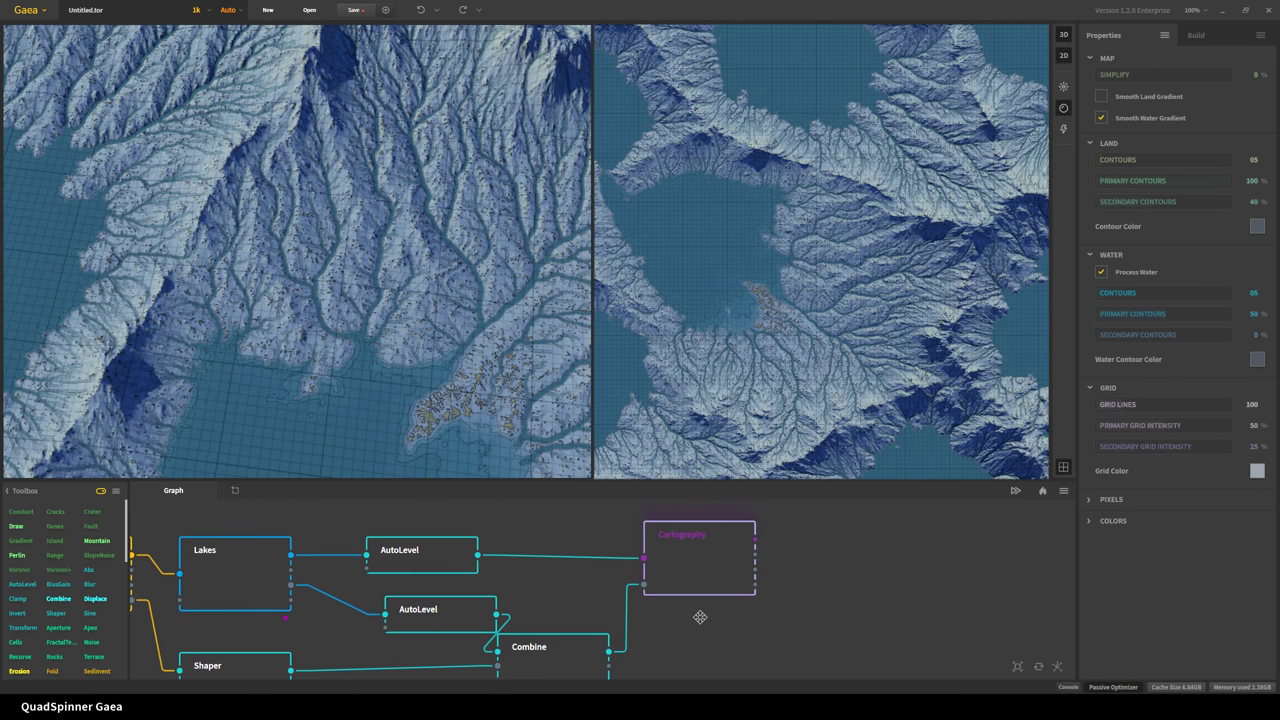
{"action": "scroll", "coordinate": [420, 395], "scroll_direction": "down", "scroll_amount": 1}
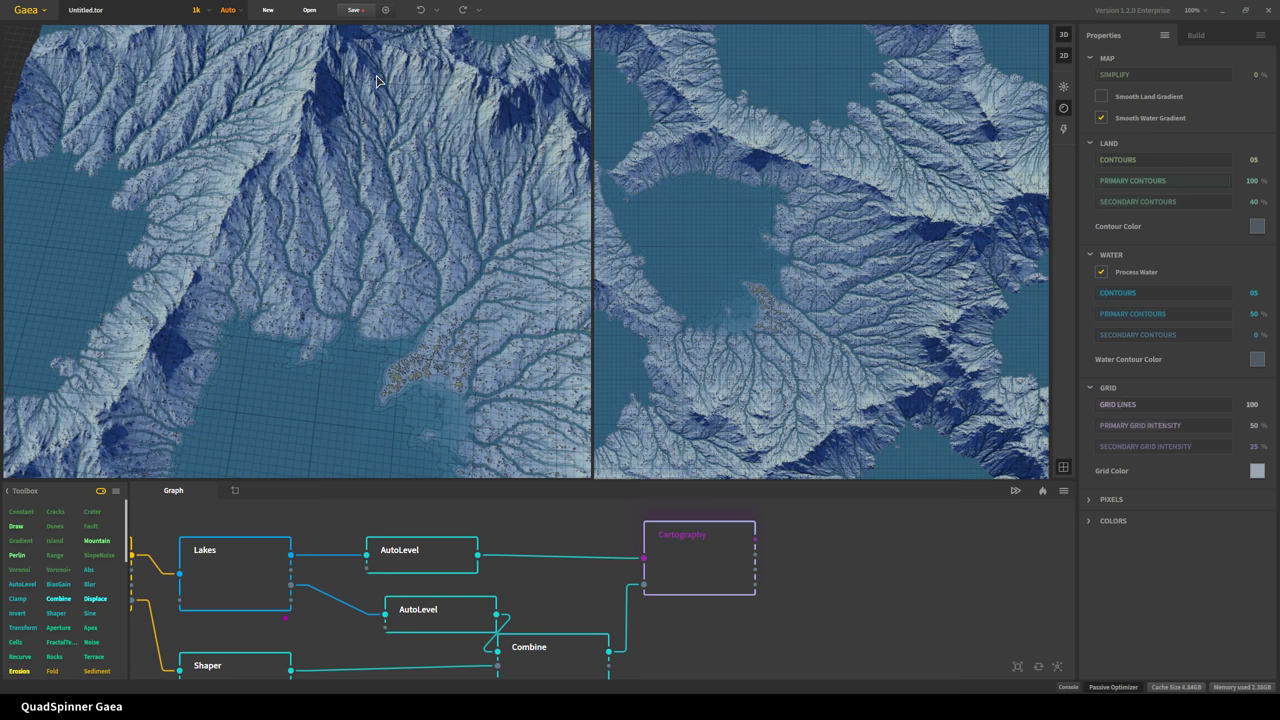
{"action": "scroll", "coordinate": [362, 368], "scroll_direction": "up", "scroll_amount": 5}
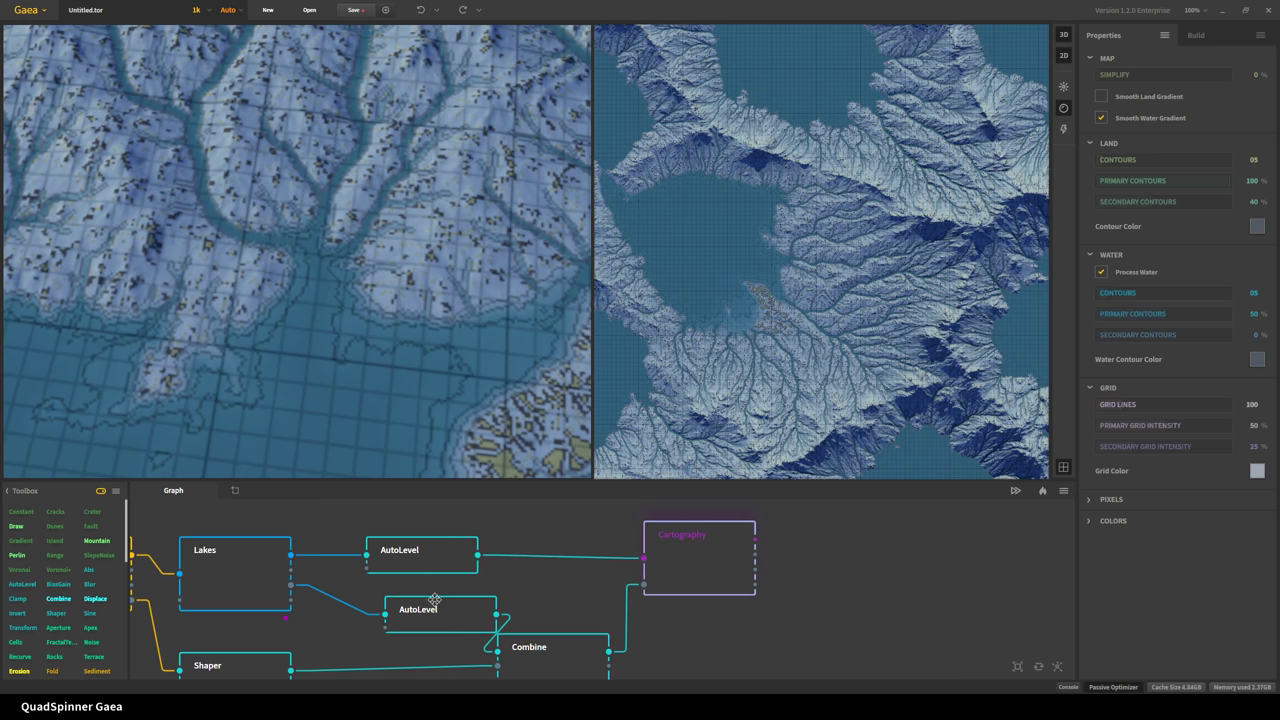
- Bypass the Shaper and lower AutoLevel nodes, enable the Lv modifier on Combine, and preview Cartography
{"action": "middle_click_drag", "start_coordinate": [434, 603], "coordinate": [435, 585]}
{"action": "left_click", "coordinate": [367, 586]}
{"action": "key", "text": "b"}
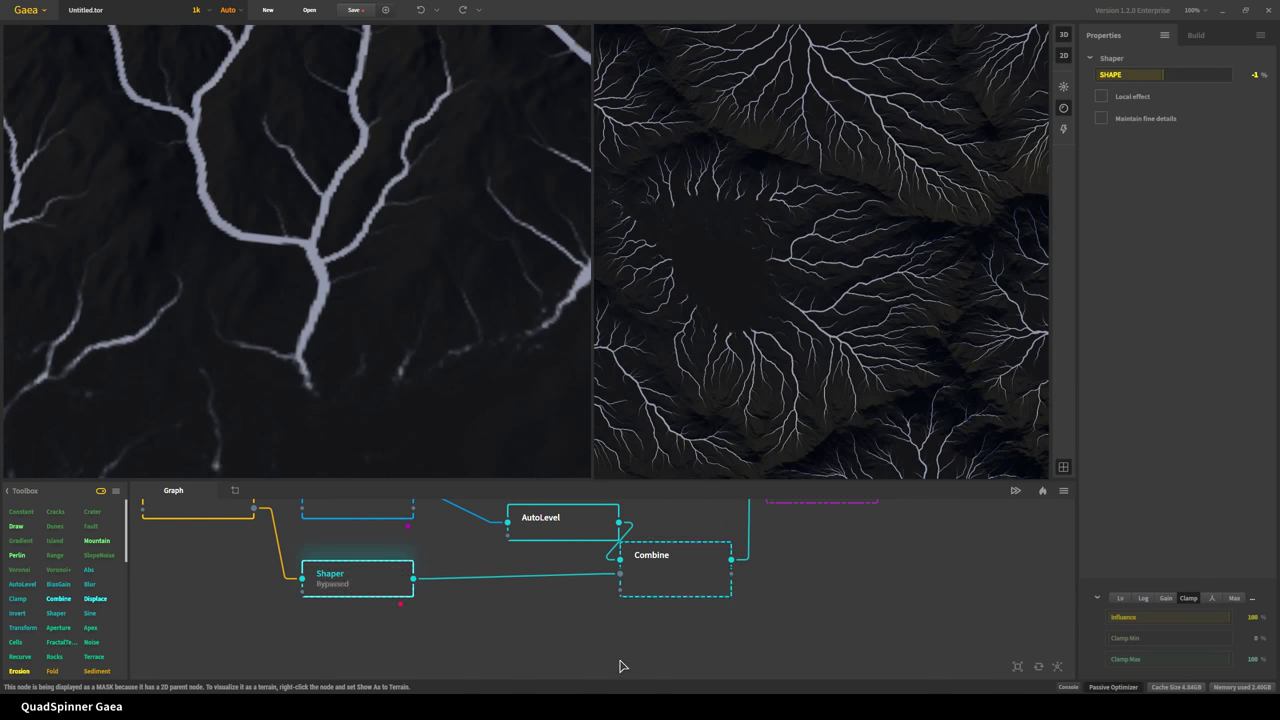
{"action": "left_click", "coordinate": [600, 528]}
{"action": "key", "text": "b"}
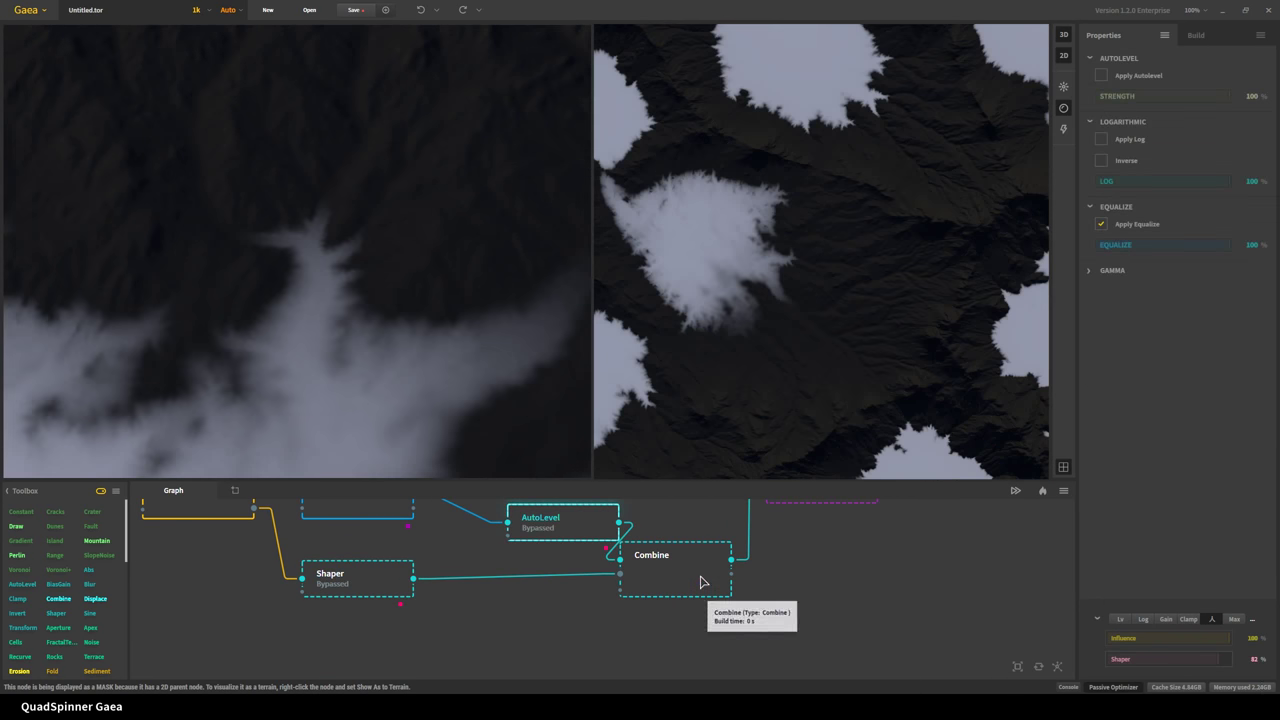
{"action": "left_click", "coordinate": [700, 586]}
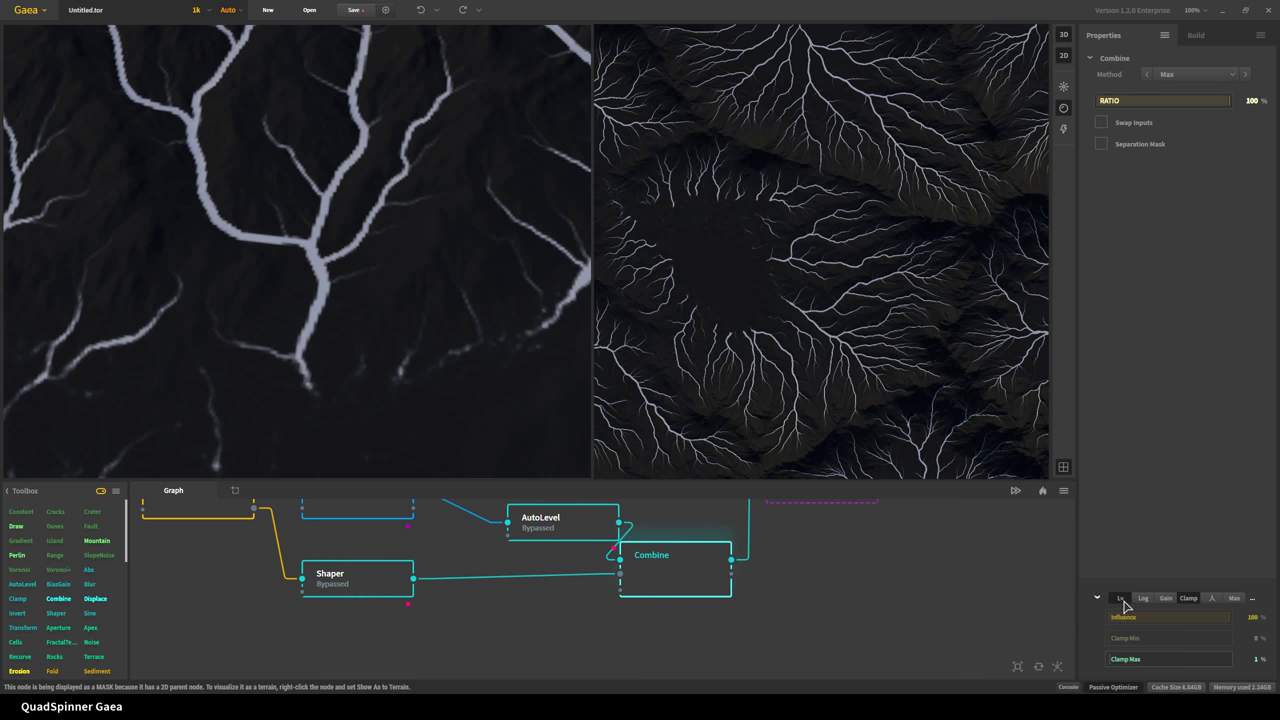
{"action": "scroll", "coordinate": [610, 595], "scroll_direction": "up", "scroll_amount": 1}
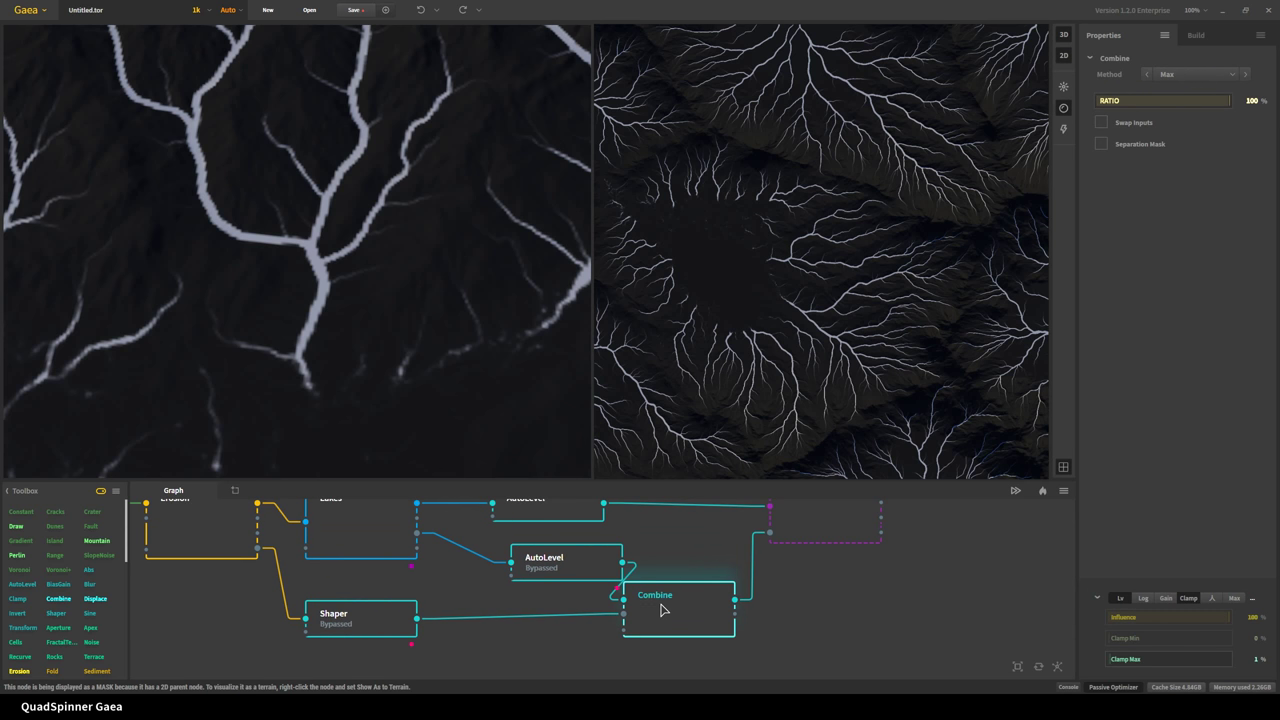
{"action": "left_click", "coordinate": [792, 522]}
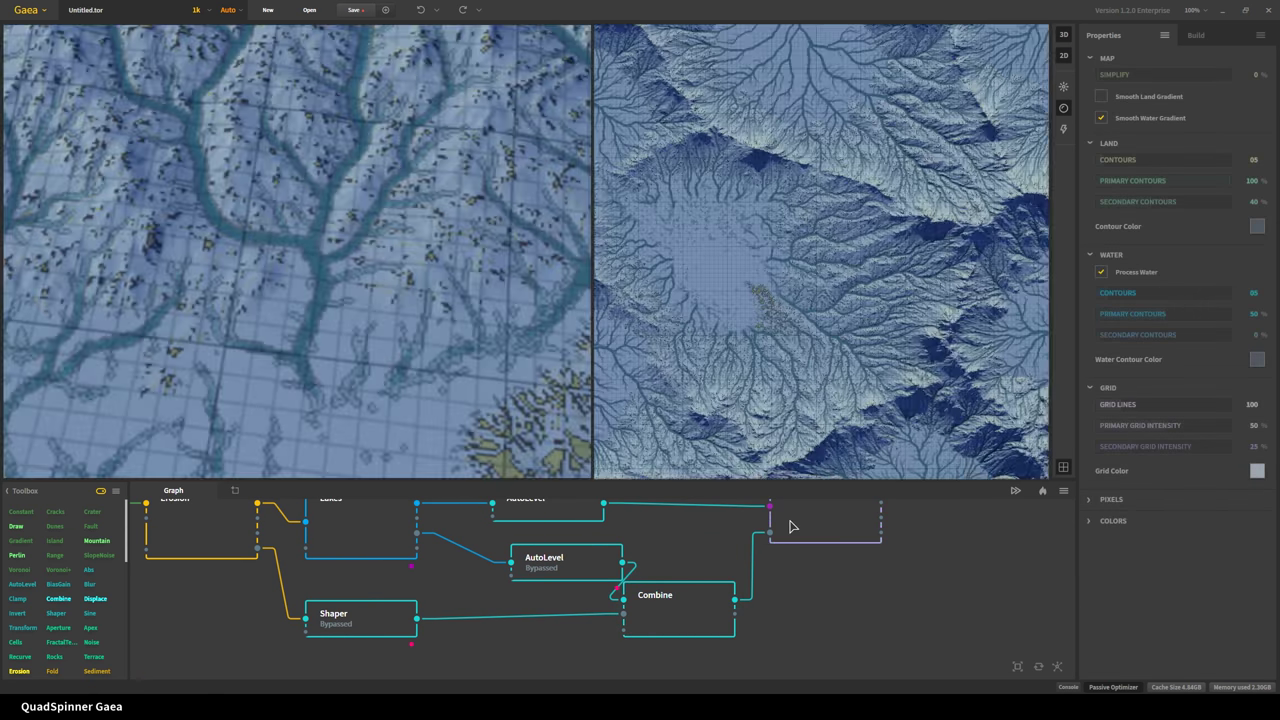
- Examine the rivers and lake areas of the Cartography map from several angles, and compare them with the Combine mask
{"action": "scroll", "coordinate": [434, 385], "scroll_direction": "down", "scroll_amount": 5}
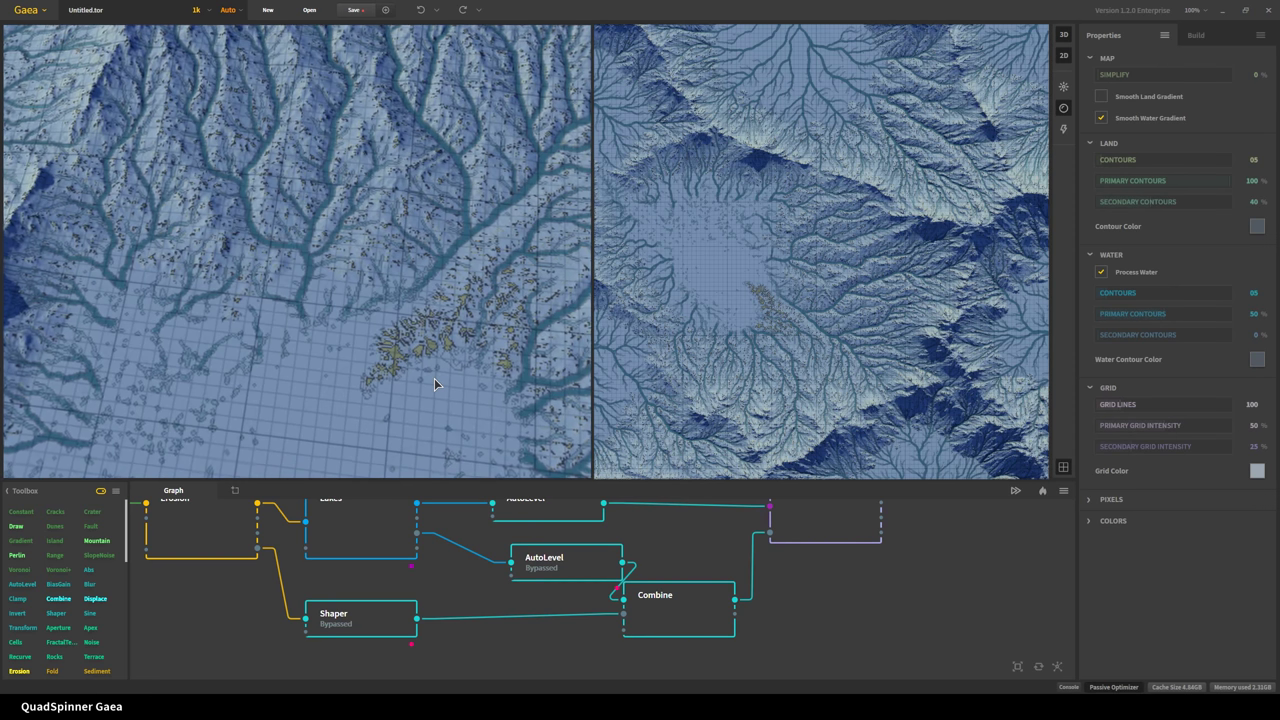
{"action": "left_click_drag", "start_coordinate": [434, 378], "coordinate": [288, 415]}
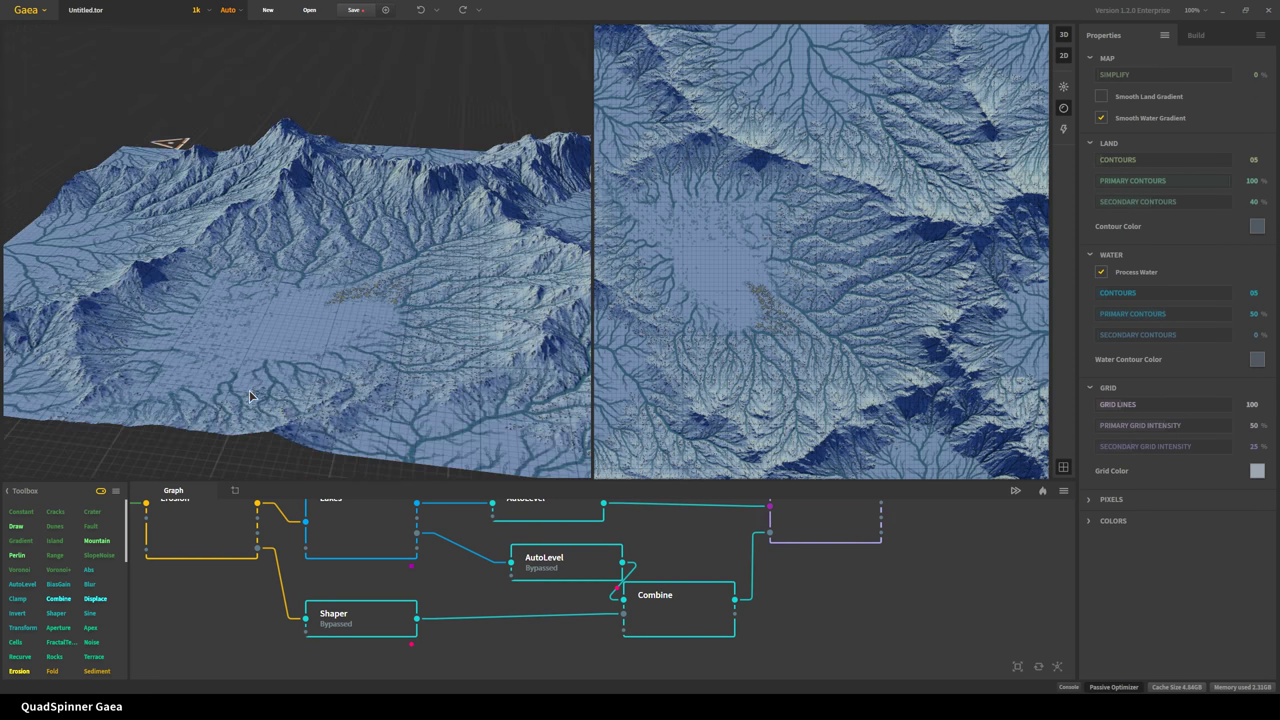
{"action": "scroll", "coordinate": [274, 364], "scroll_direction": "up", "scroll_amount": 5}
{"action": "left_click_drag", "start_coordinate": [302, 352], "coordinate": [161, 383]}
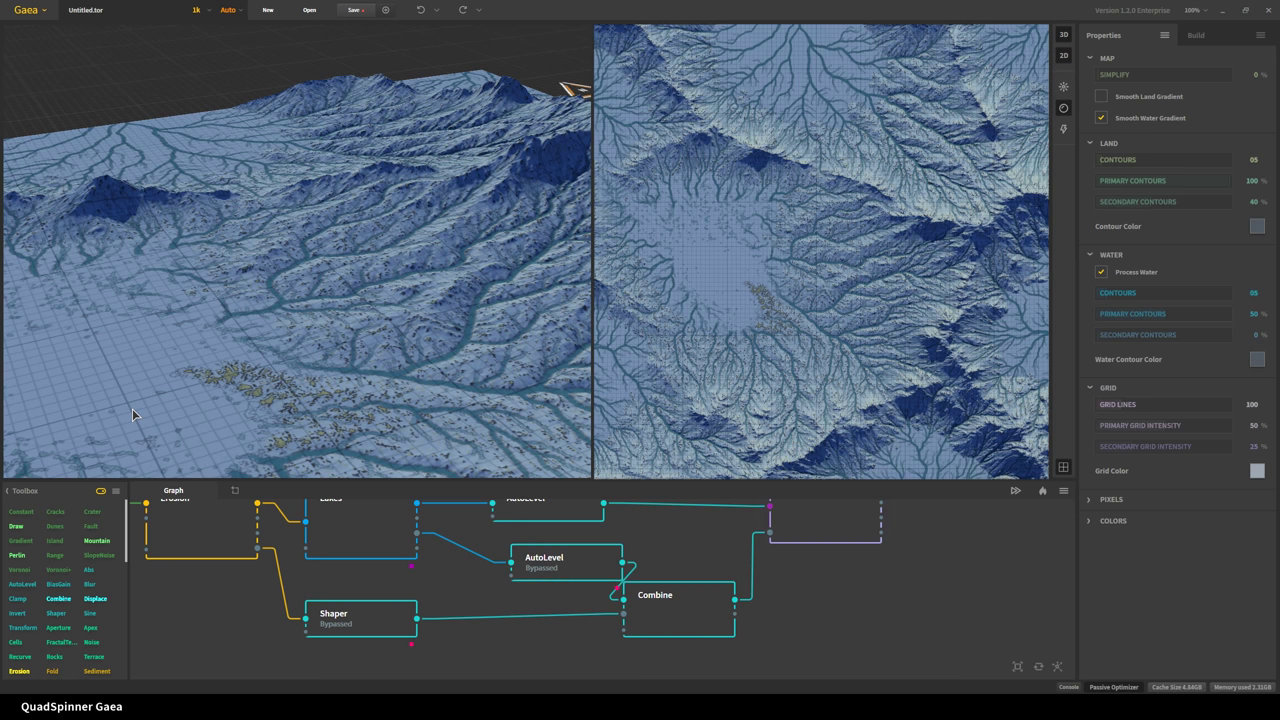
{"action": "left_click_drag", "start_coordinate": [192, 308], "coordinate": [360, 483]}
{"action": "middle_click_drag", "start_coordinate": [543, 588], "coordinate": [440, 613]}
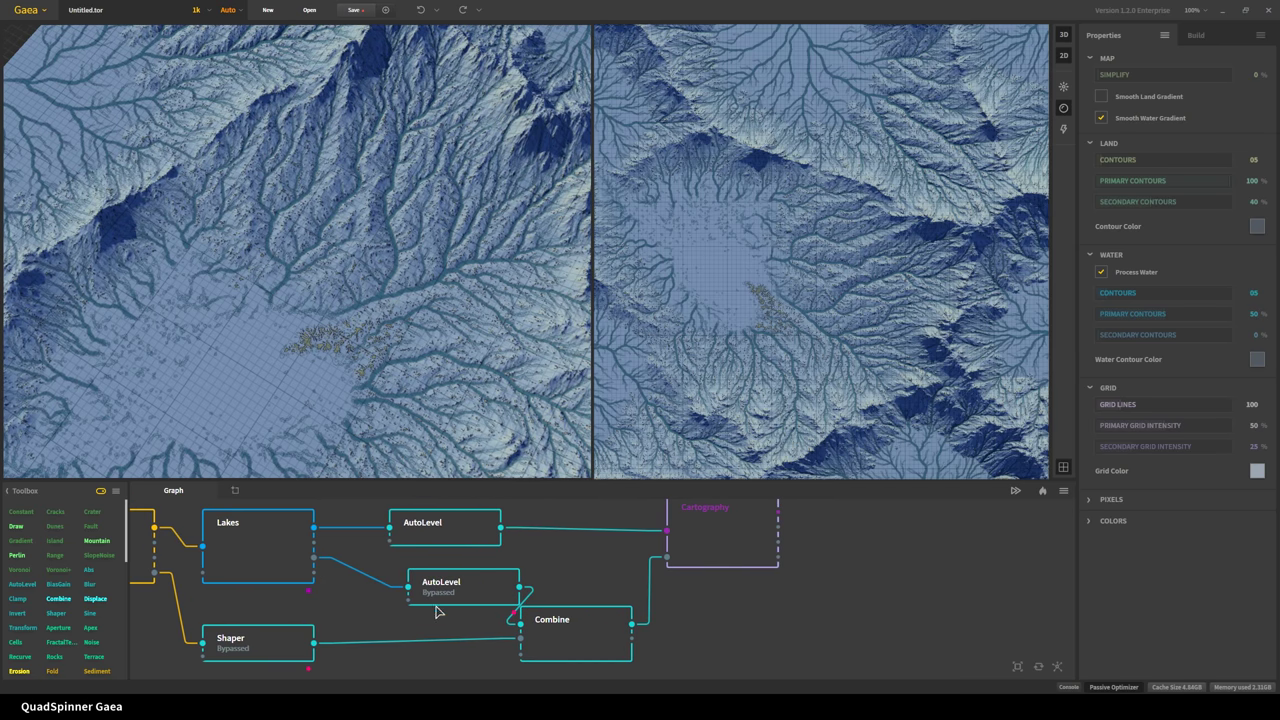
{"action": "left_click", "coordinate": [546, 633]}
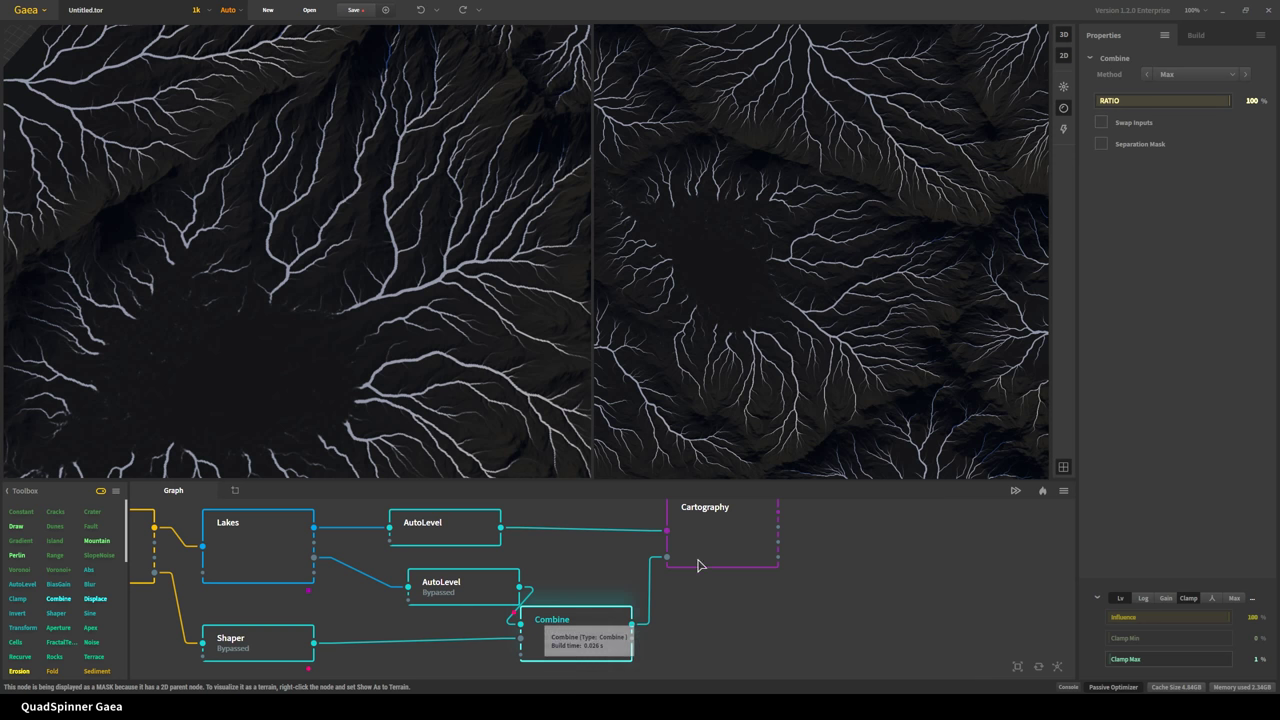
{"action": "left_click", "coordinate": [727, 542]}
{"action": "middle_click_drag", "start_coordinate": [691, 600], "coordinate": [754, 634]}
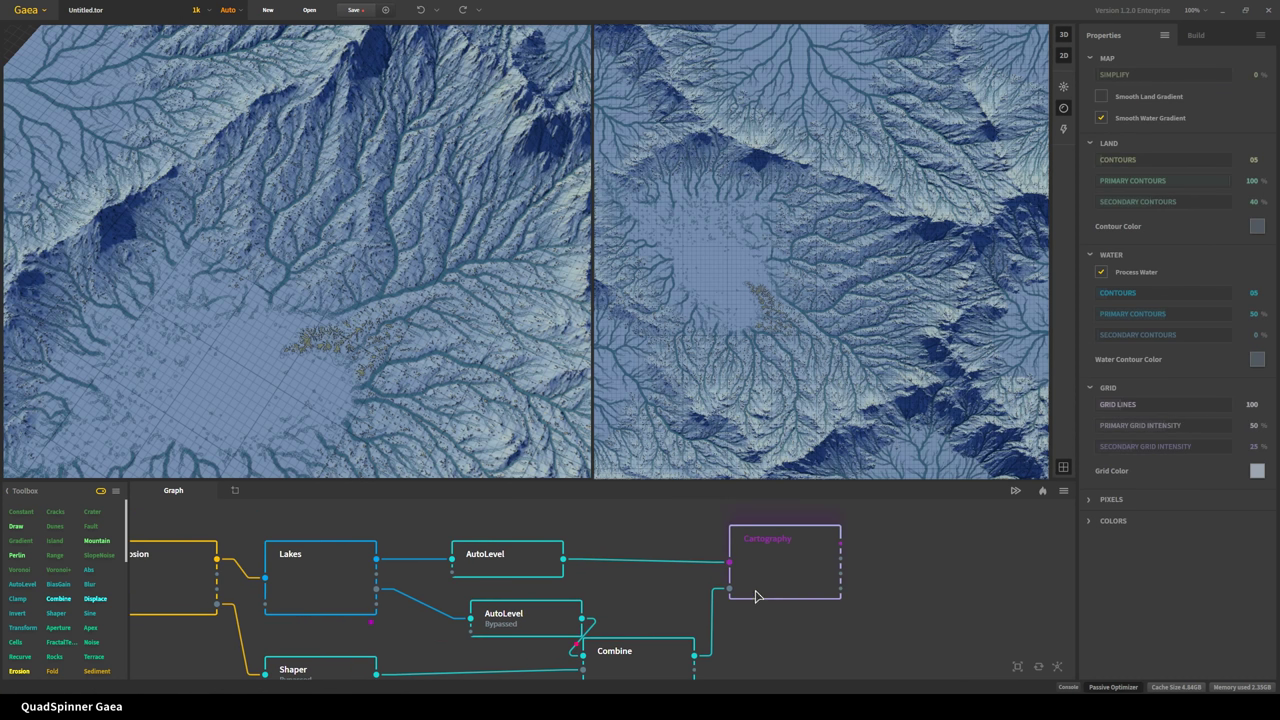
- Reconnect Cartography's second input to the Lakes Depth output, and align the bypassed AutoLevel node under the upper one
{"action": "left_click_drag", "start_coordinate": [729, 588], "coordinate": [377, 589]}
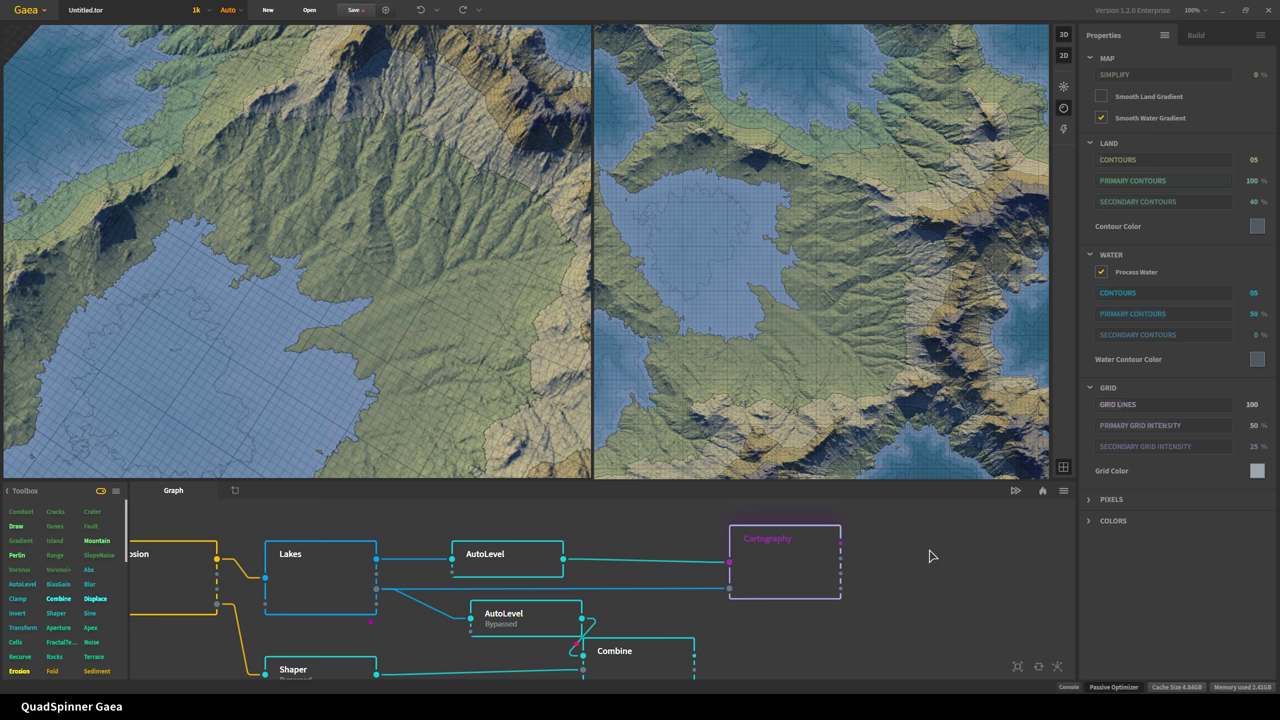
{"action": "left_click_drag", "start_coordinate": [504, 626], "coordinate": [483, 624]}
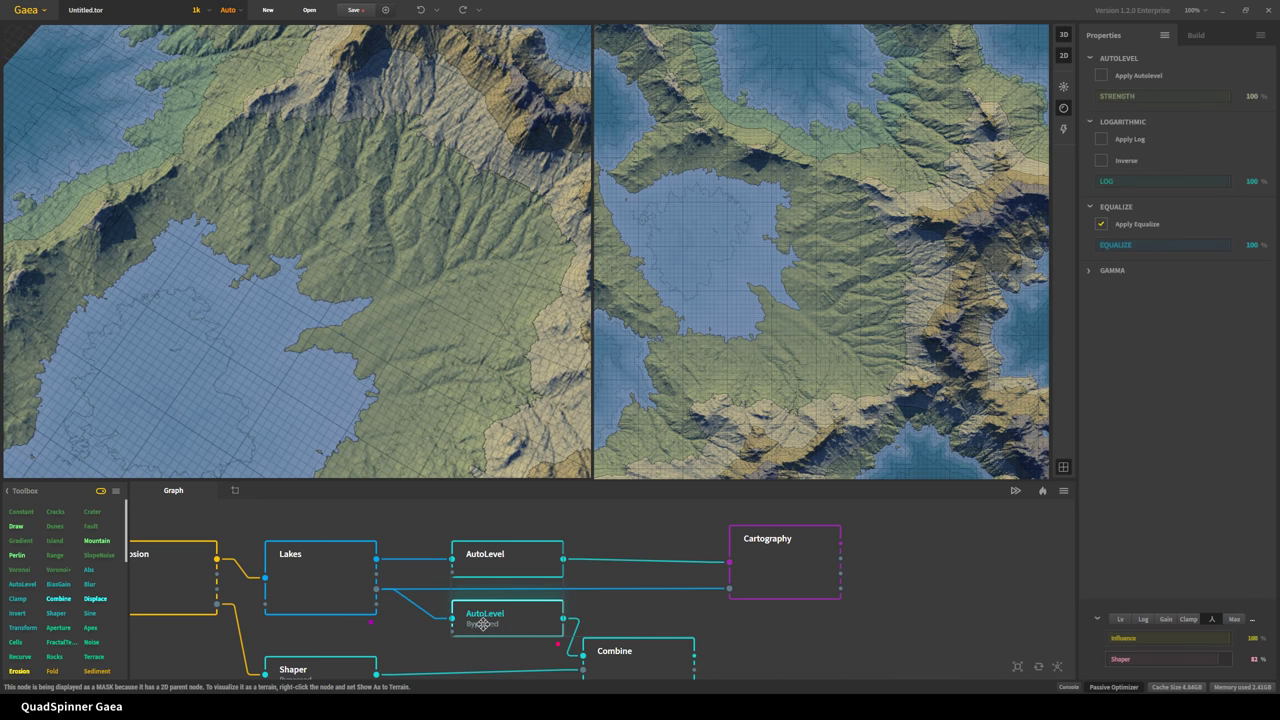
{"action": "left_click_drag", "start_coordinate": [609, 600], "coordinate": [377, 587]}
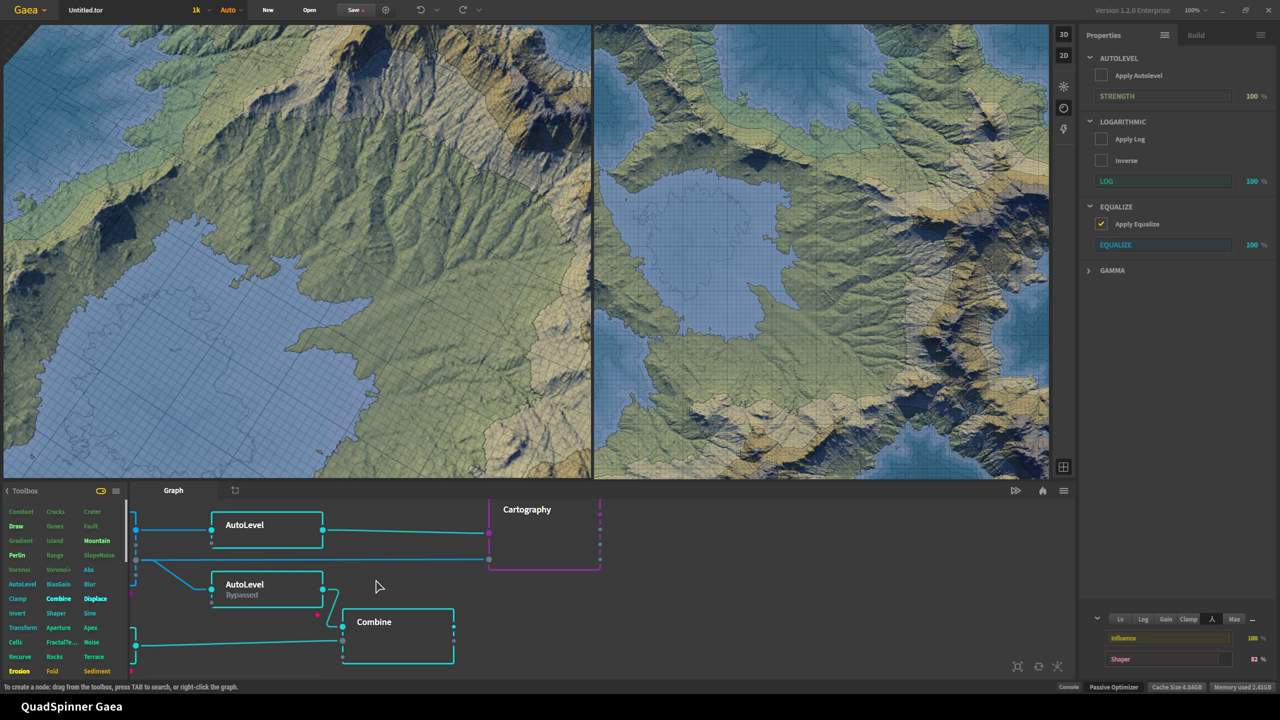
- Examine the whole contour map with its lakes and ridges in the 3D view, both close up and from afar
{"action": "left_click_drag", "start_coordinate": [440, 410], "coordinate": [366, 414]}
{"action": "left_click_drag", "start_coordinate": [285, 442], "coordinate": [40, 137]}
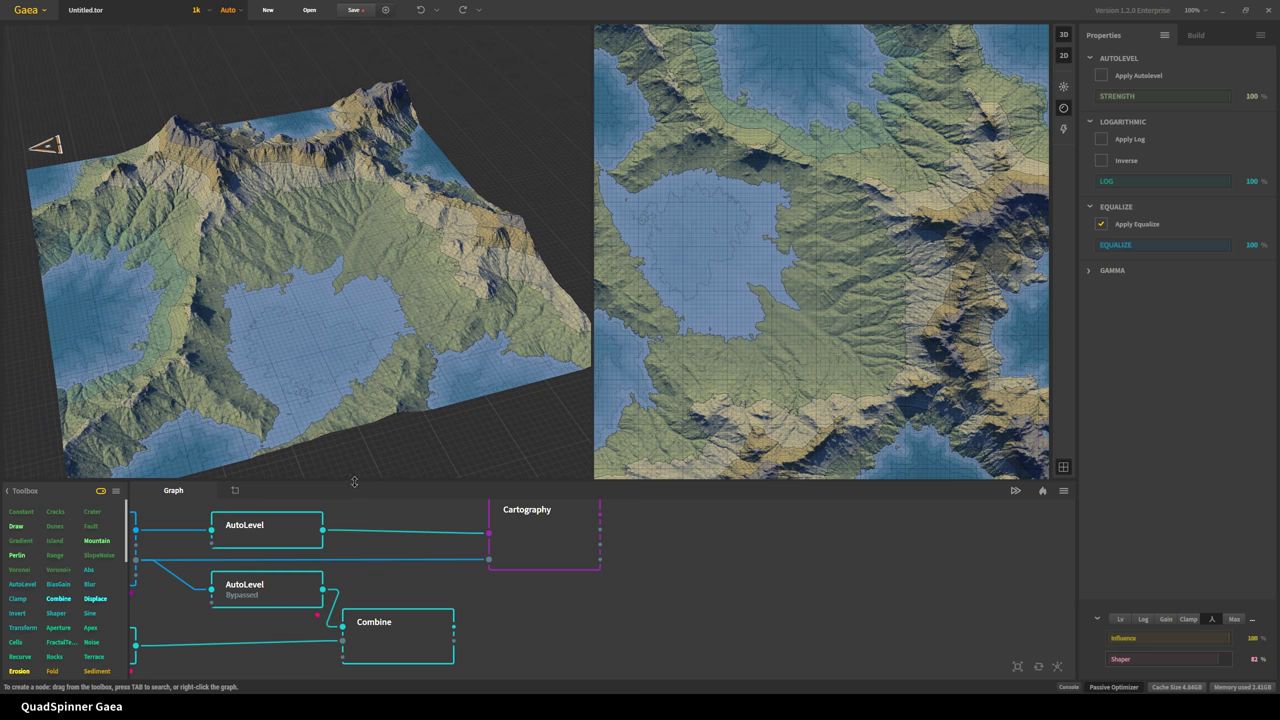
{"action": "scroll", "coordinate": [272, 459], "scroll_direction": "up", "scroll_amount": 5}
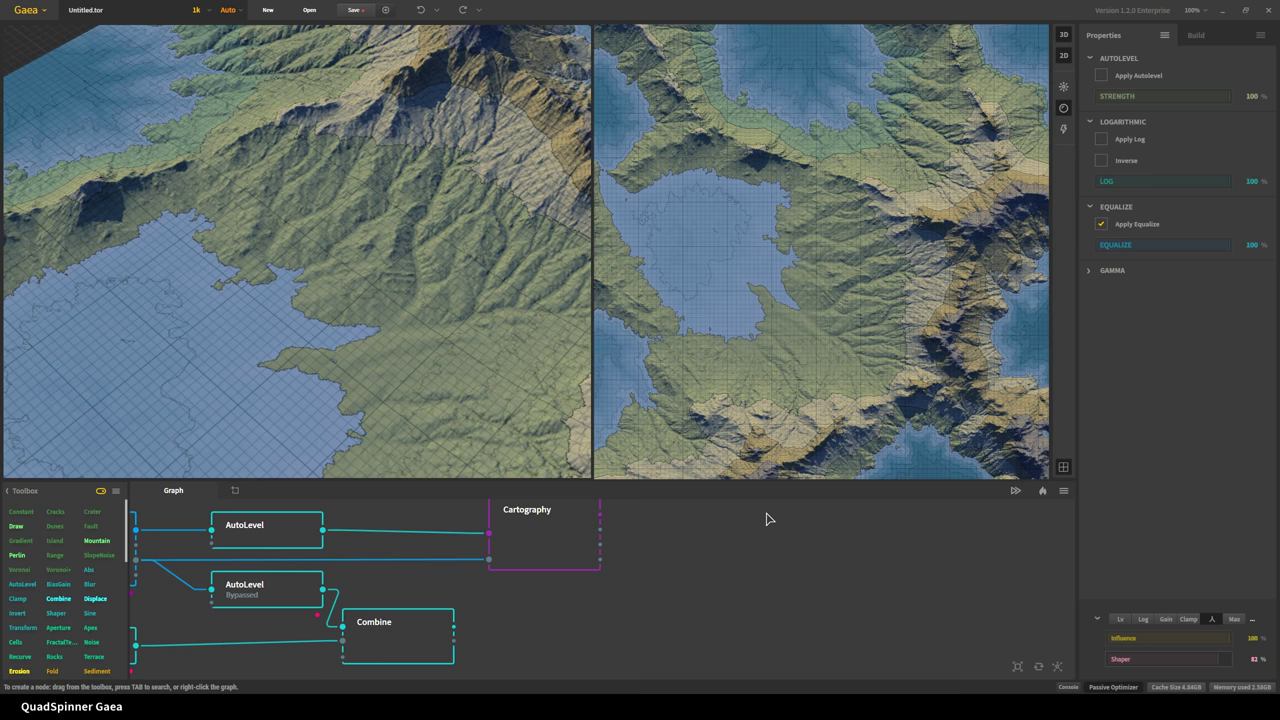
{"action": "scroll", "coordinate": [527, 246], "scroll_direction": "down", "scroll_amount": 10}
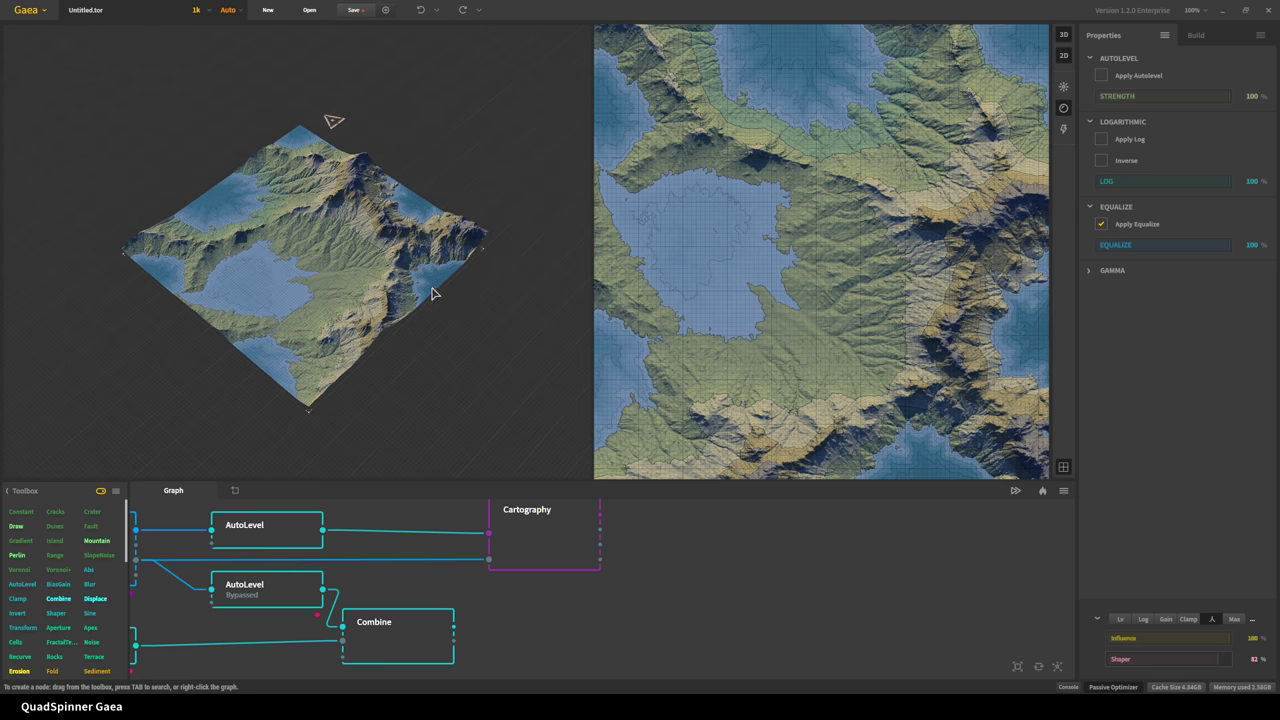
{"action": "scroll", "coordinate": [418, 288], "scroll_direction": "up", "scroll_amount": 6}
{"action": "middle_click_drag", "start_coordinate": [529, 527], "coordinate": [891, 537]}
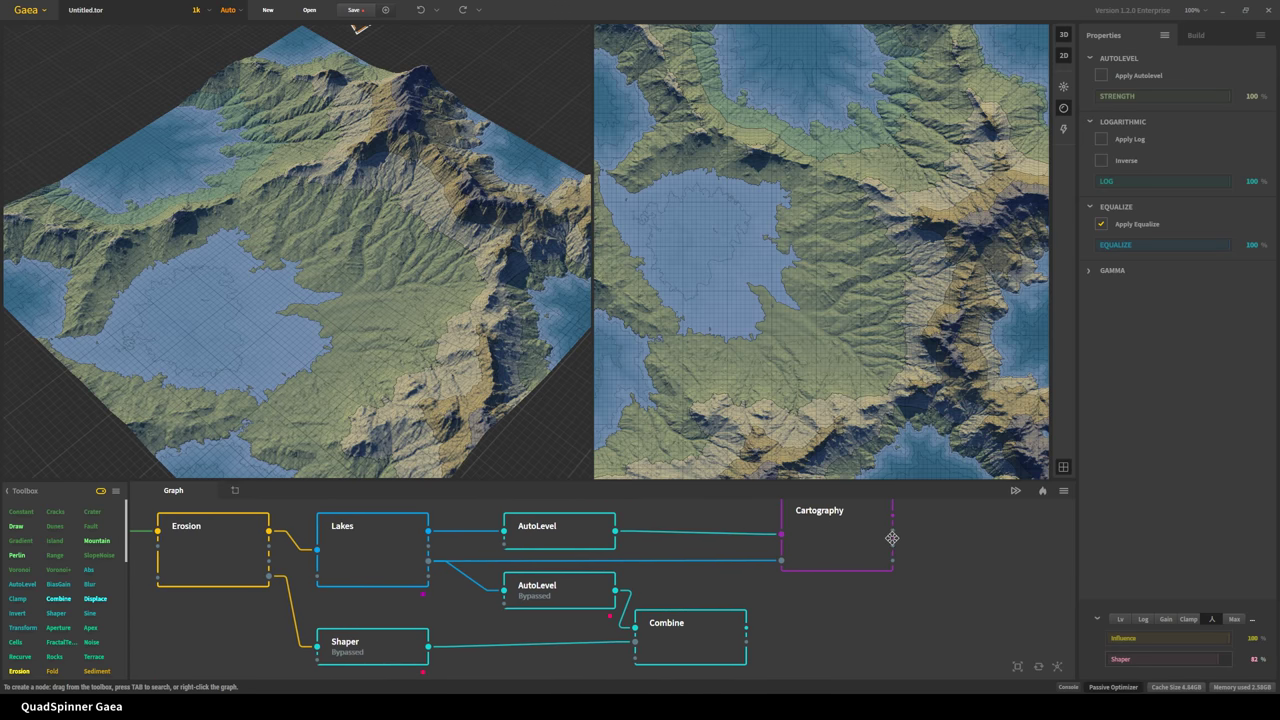
- Open the build settings and look over the Additional Options section
{"action": "left_click", "coordinate": [1217, 38]}
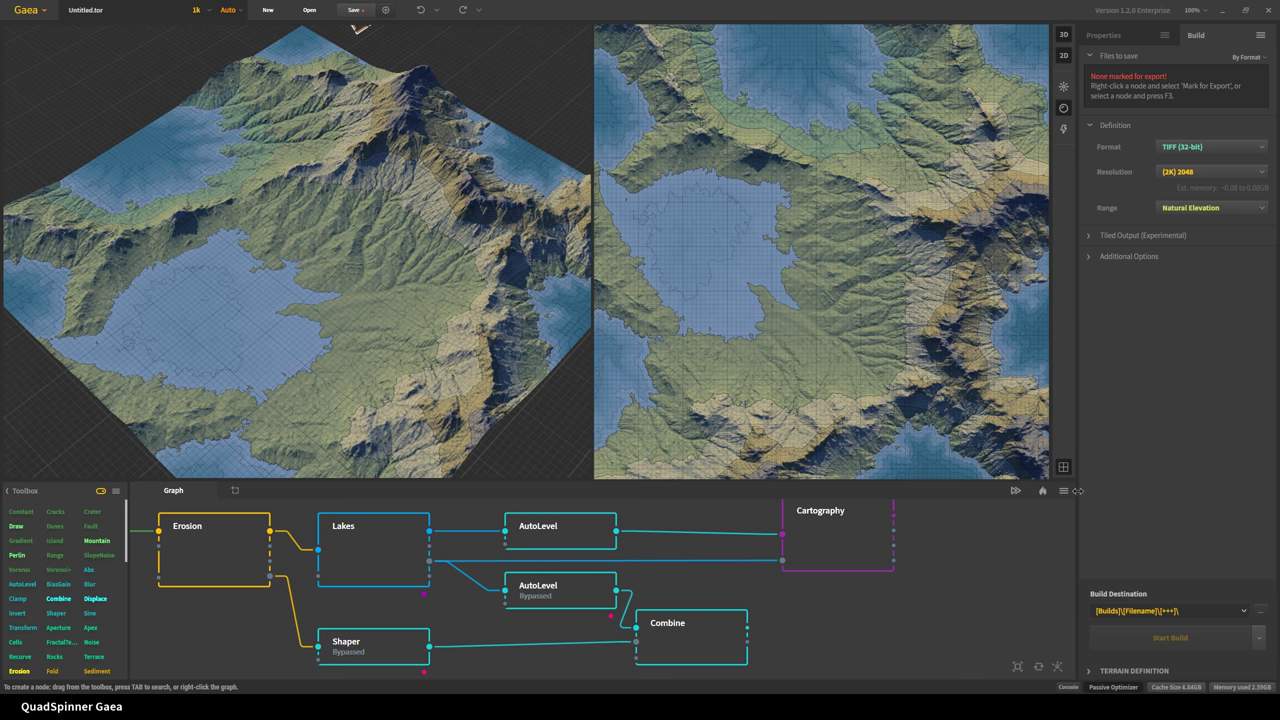
{"action": "left_click", "coordinate": [1127, 257]}
{"action": "left_click", "coordinate": [1127, 257]}
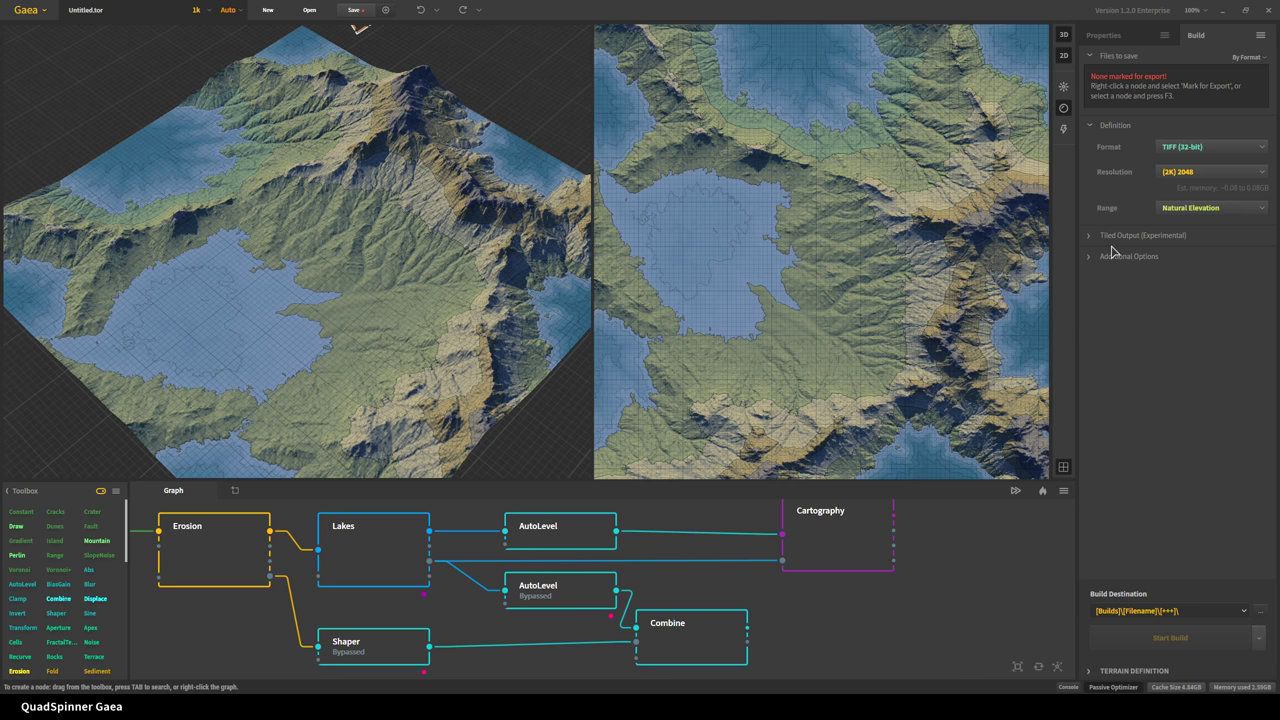
- Look over the base, height and scale values in the build's Terrain Definition section, and collapse the section again
{"action": "left_click", "coordinate": [1120, 671]}
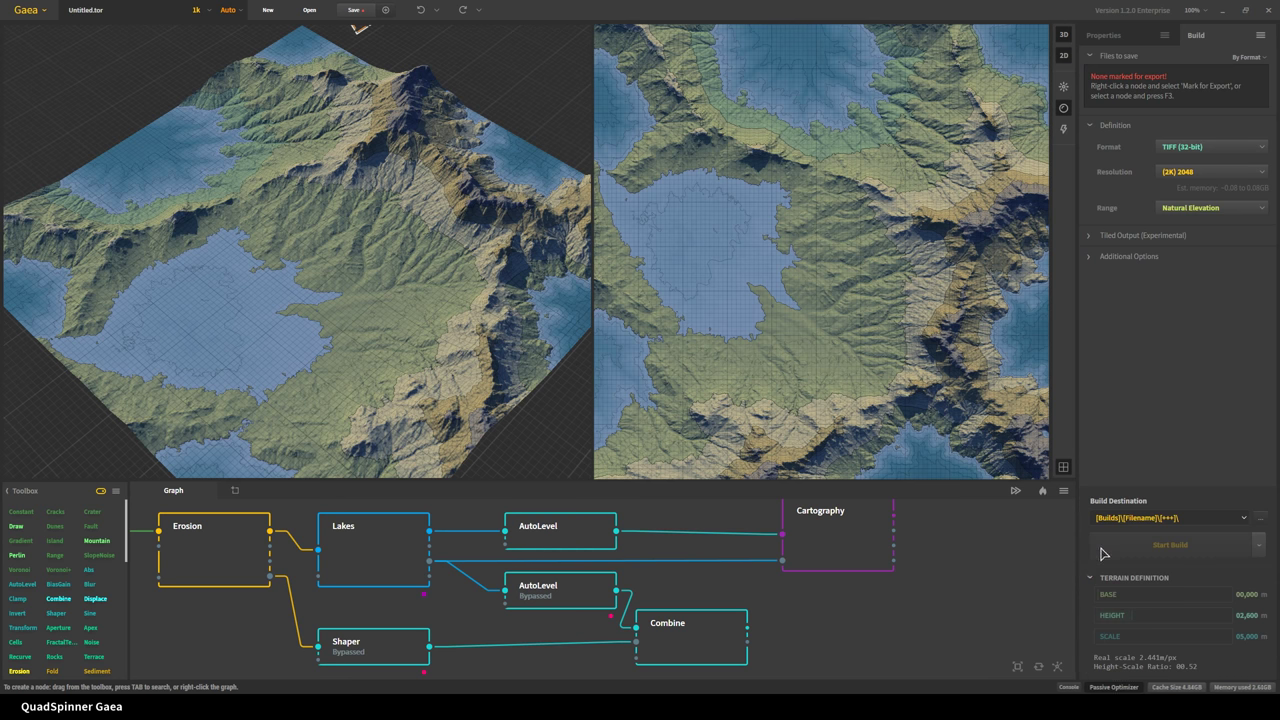
{"action": "left_click", "coordinate": [1117, 585]}
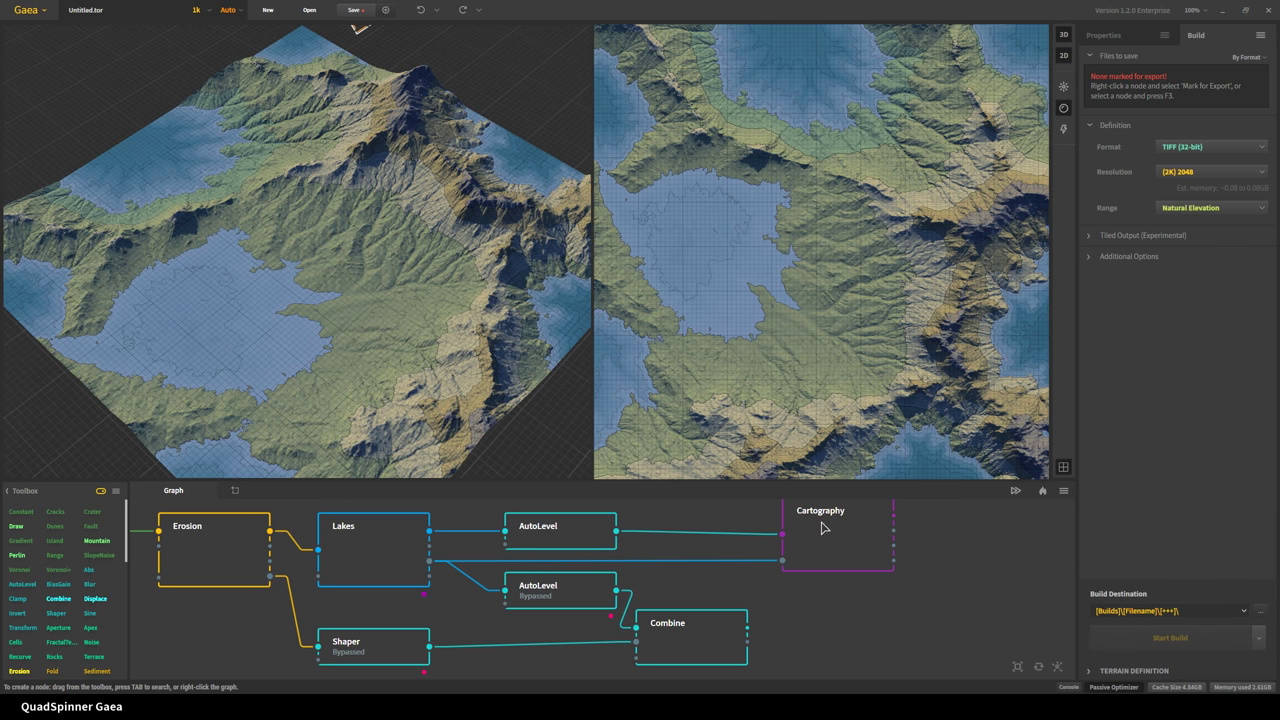
- Mark the Cartography, Lakes and Erosion nodes for export
{"action": "middle_click_drag", "start_coordinate": [826, 523], "coordinate": [763, 590]}
{"action": "left_click_drag", "start_coordinate": [716, 602], "coordinate": [720, 600]}
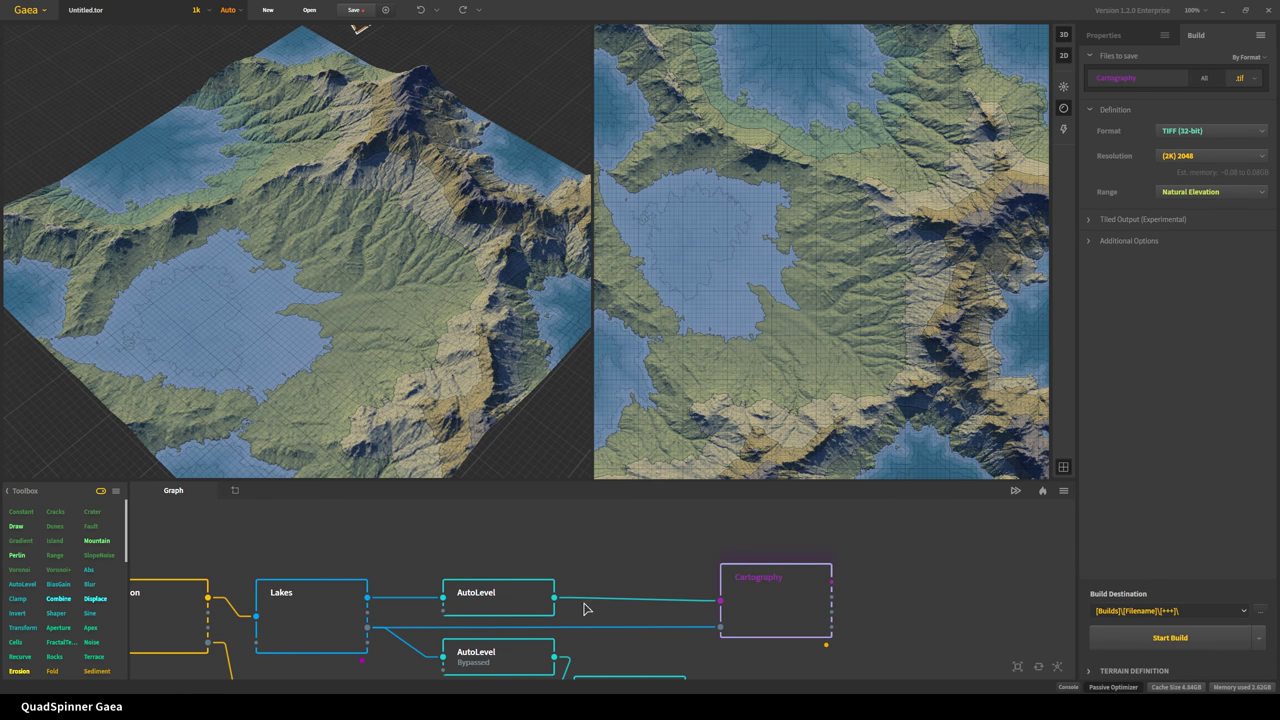
{"action": "left_click", "coordinate": [308, 592]}
{"action": "left_click", "coordinate": [181, 600]}
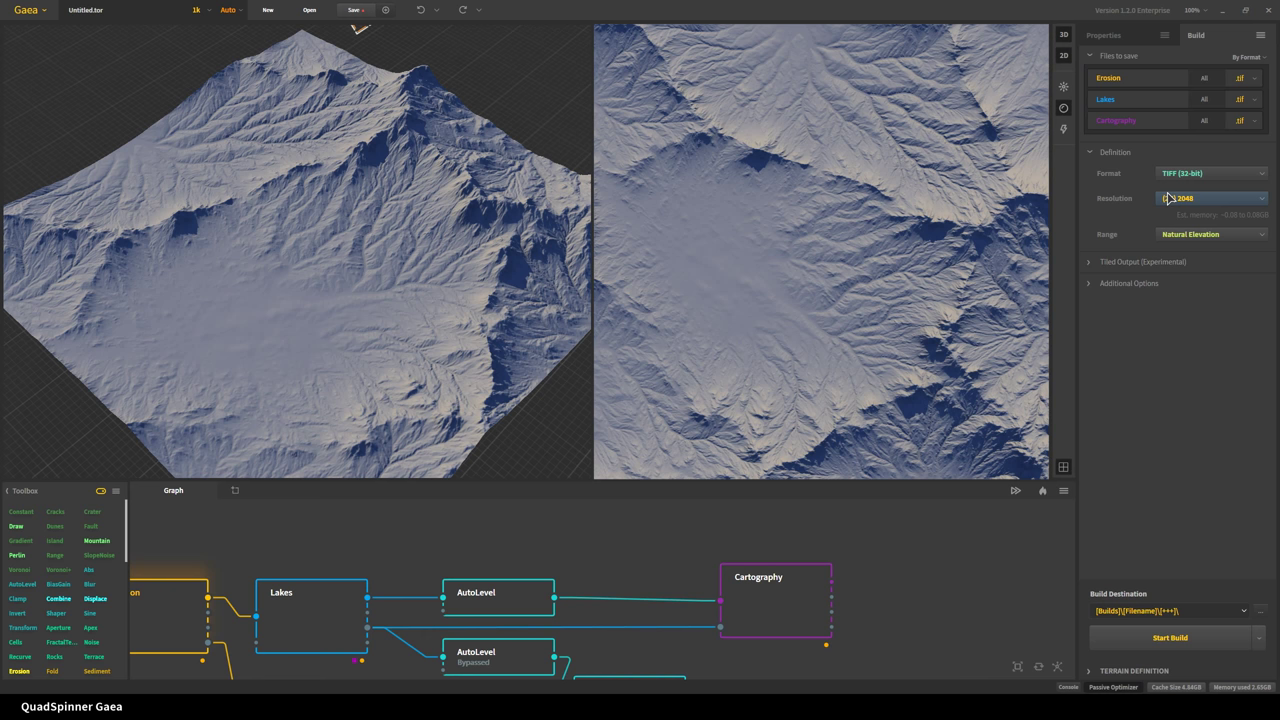
- Limit the Lakes node's exported files to Primary Only
{"action": "left_click", "coordinate": [1241, 78]}
{"action": "left_click", "coordinate": [1205, 99]}
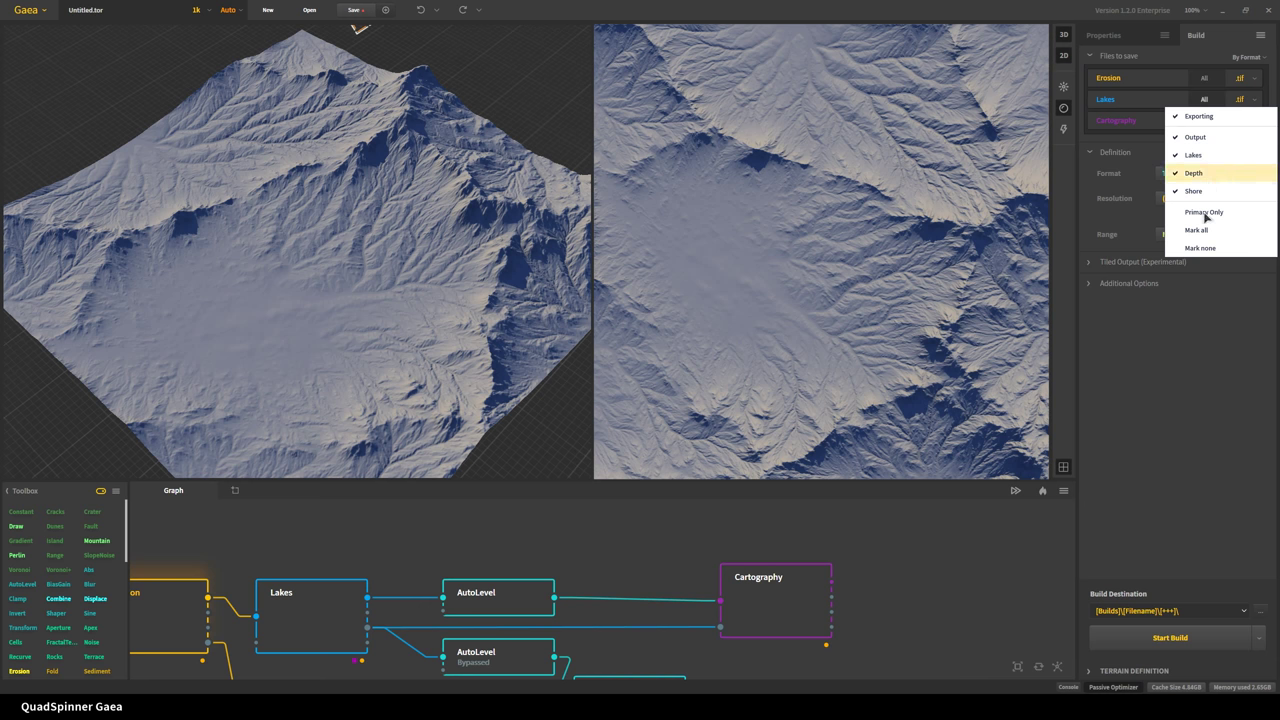
{"action": "left_click", "coordinate": [1205, 212]}
{"action": "left_click", "coordinate": [1205, 102]}
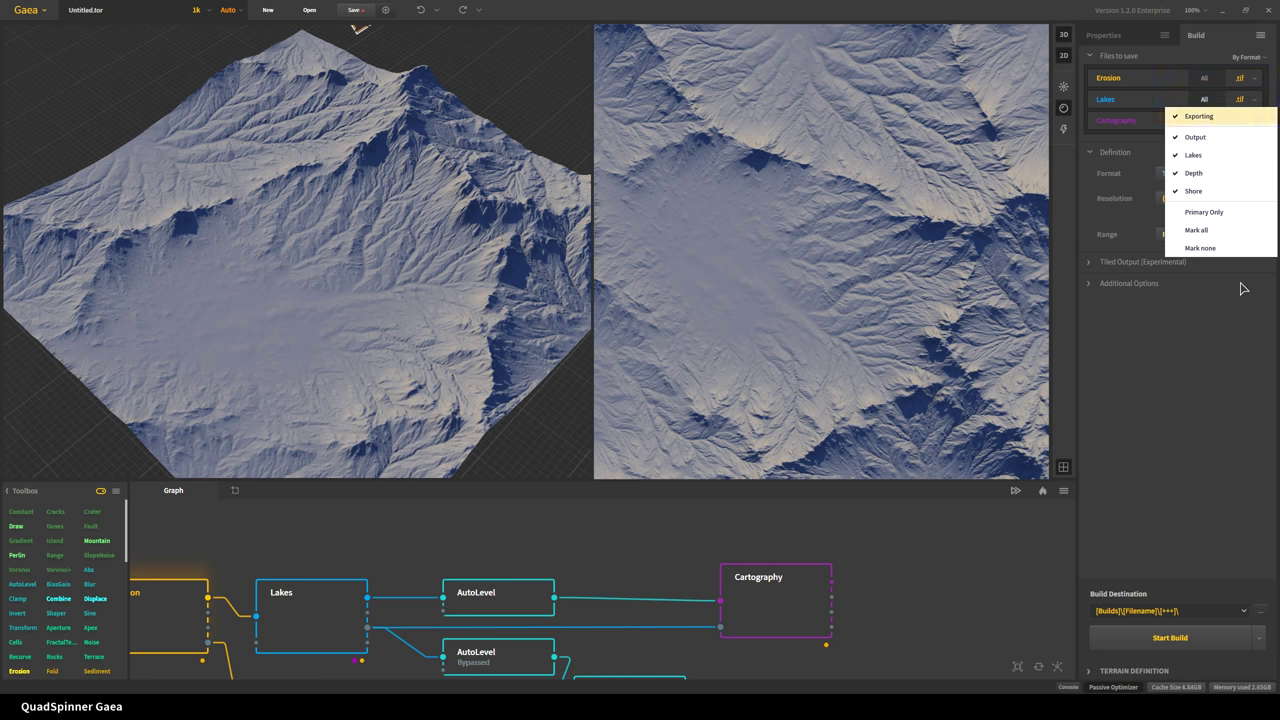
{"action": "left_click", "coordinate": [1223, 211]}
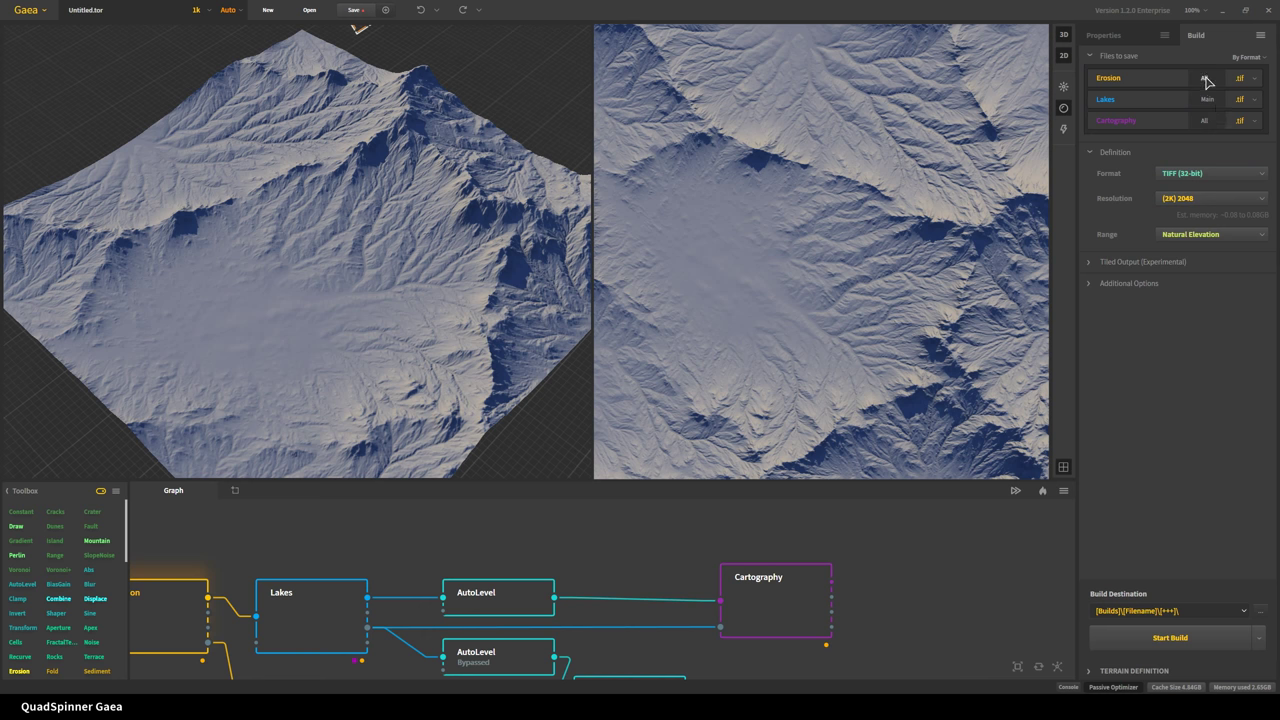
- Limit the Erosion node's exported files to its primary output, and add the Deposit map to them
{"action": "left_click", "coordinate": [1206, 79]}
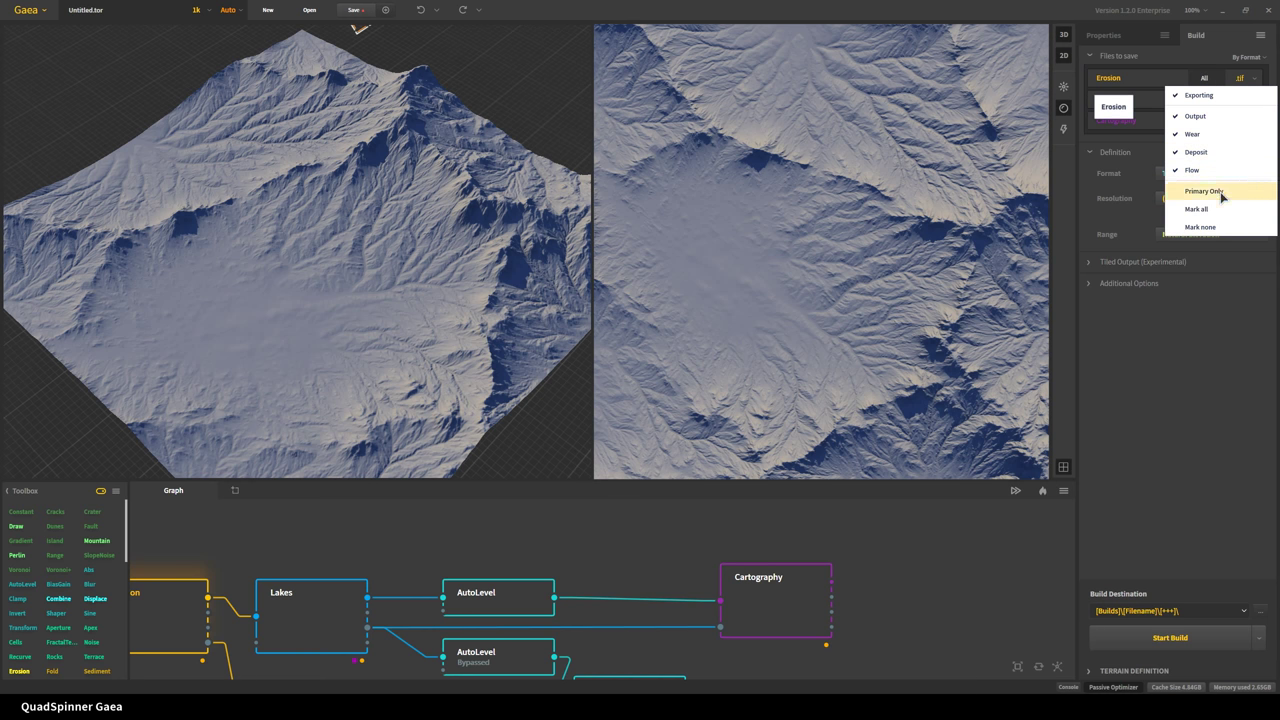
{"action": "left_click", "coordinate": [1218, 199]}
{"action": "left_click", "coordinate": [1207, 78]}
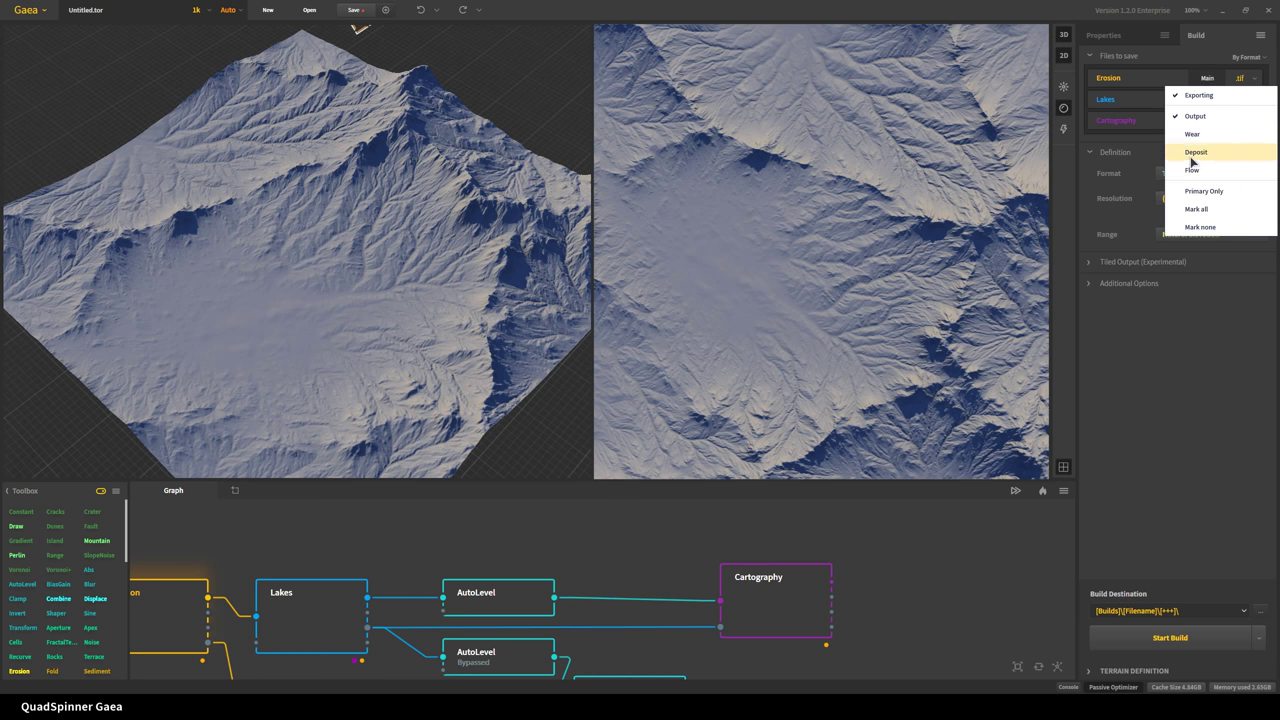
{"action": "left_click", "coordinate": [1196, 154]}
{"action": "left_click", "coordinate": [1208, 78]}
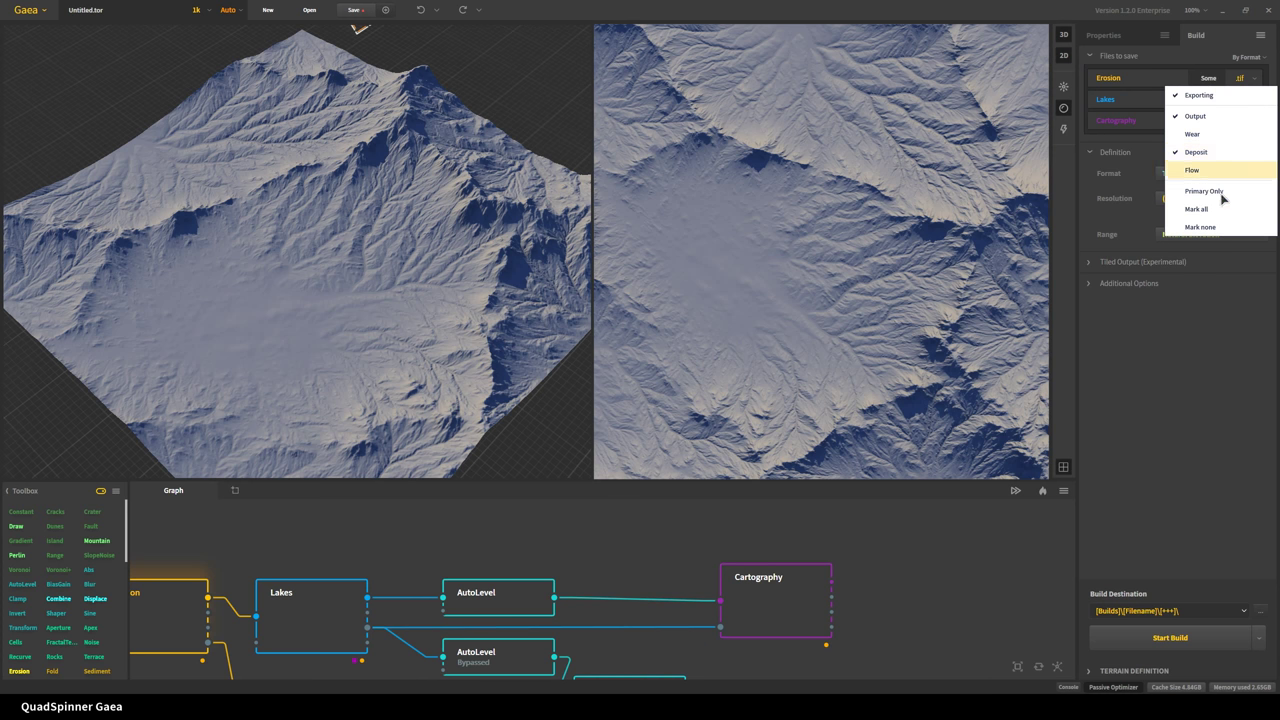
{"action": "left_click", "coordinate": [1212, 322]}
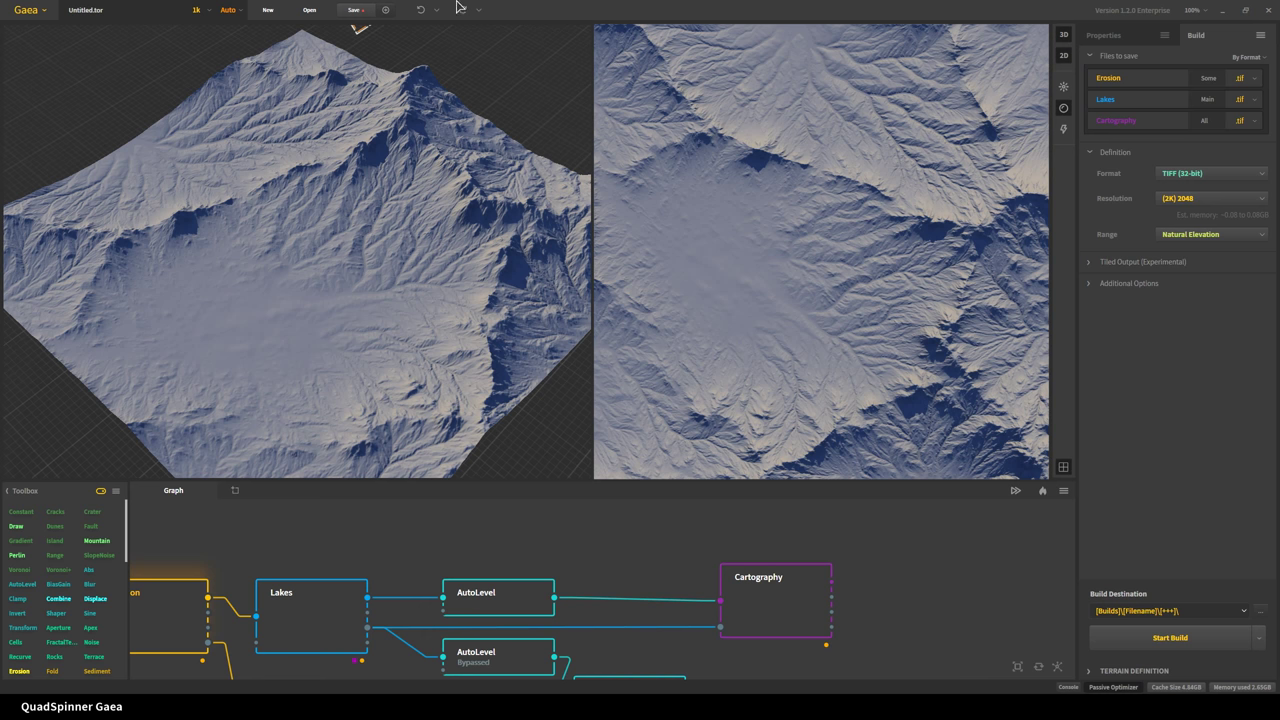
- Look over the additional options for starting the build, such as the build log and opening the folder, without changing them
{"action": "left_click", "coordinate": [1261, 640]}
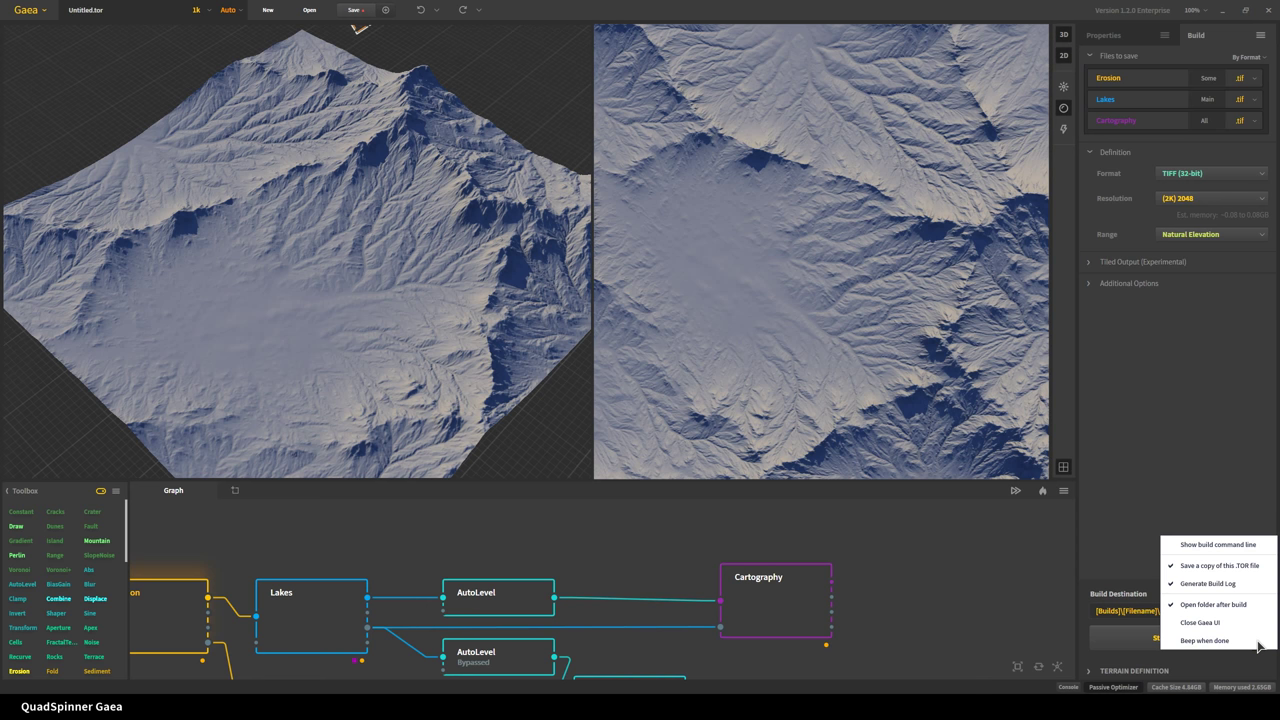
{"action": "left_click", "coordinate": [1228, 507]}
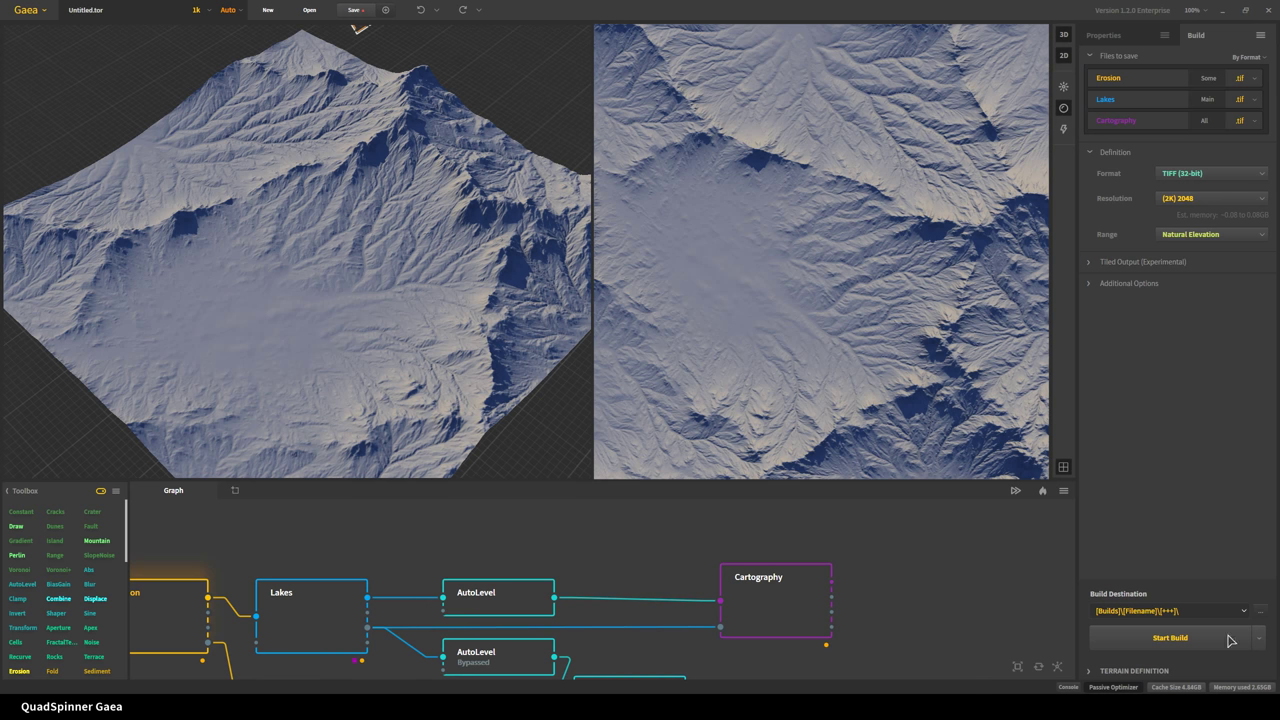